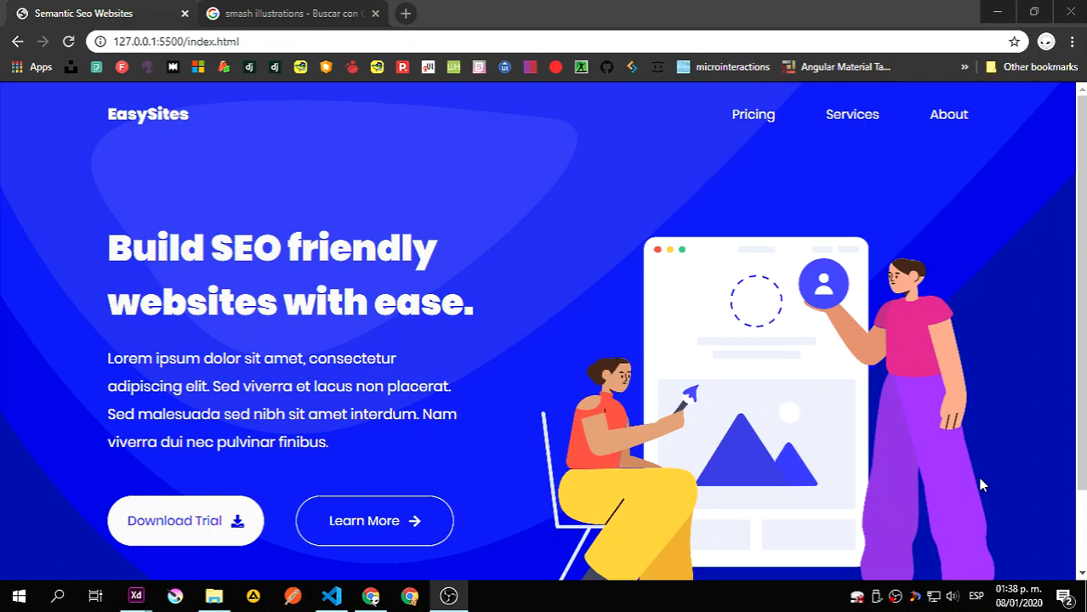
# - Open the developer tools and narrow the EasySites page from desktop through tablet to mobile width to check its responsive layout
pyautogui.click(982, 485)
pyautogui.scroll(-1, 983, 485)
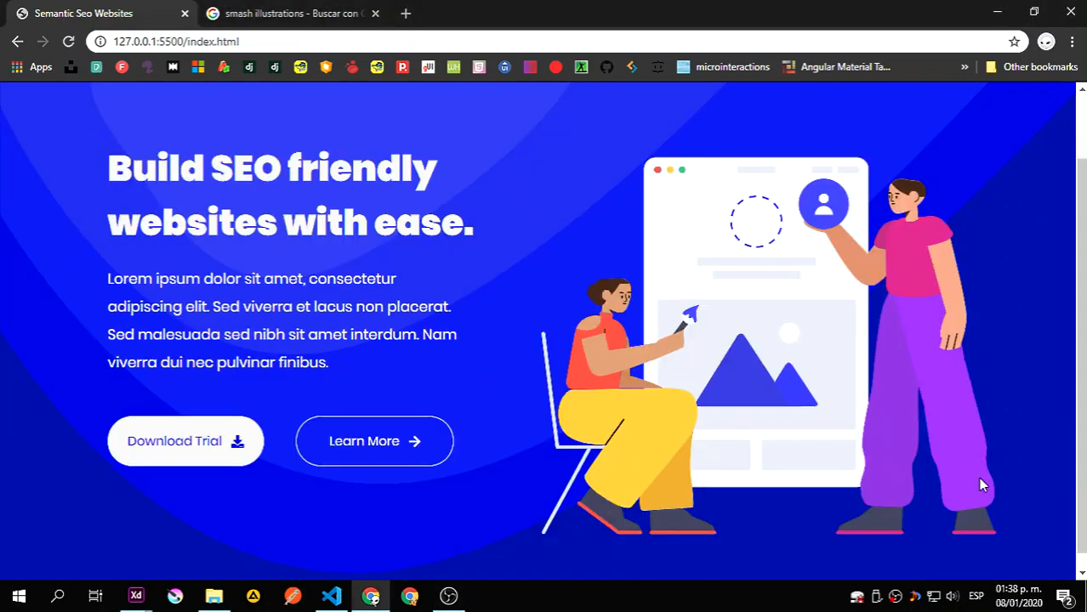
pyautogui.press('F12')
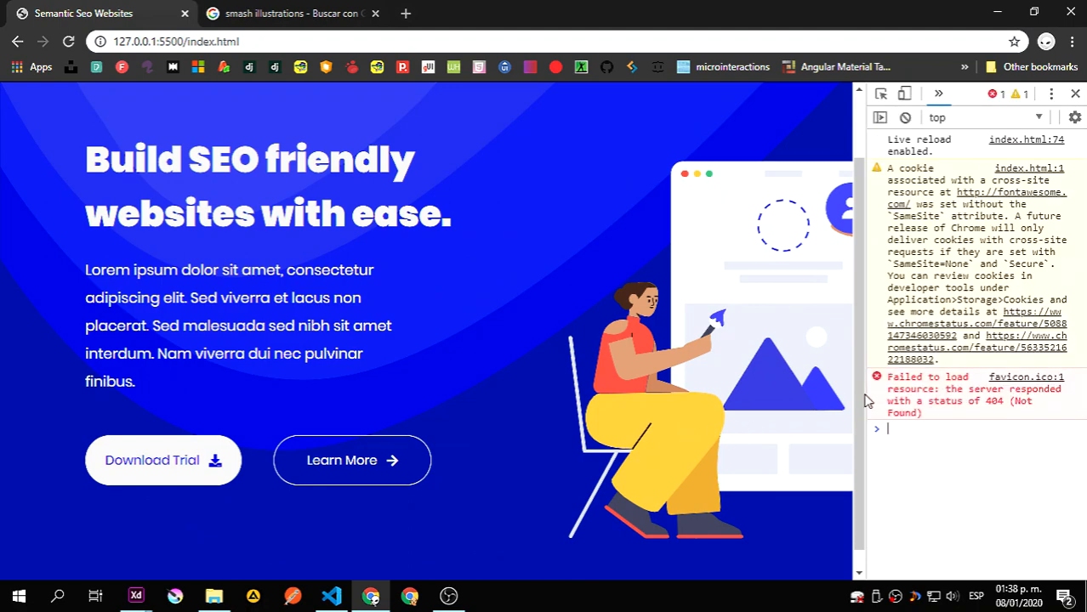
pyautogui.moveTo(864, 393)
pyautogui.mouseDown()
pyautogui.moveTo(893, 387)
pyautogui.moveTo(847, 383)
pyautogui.mouseUp()
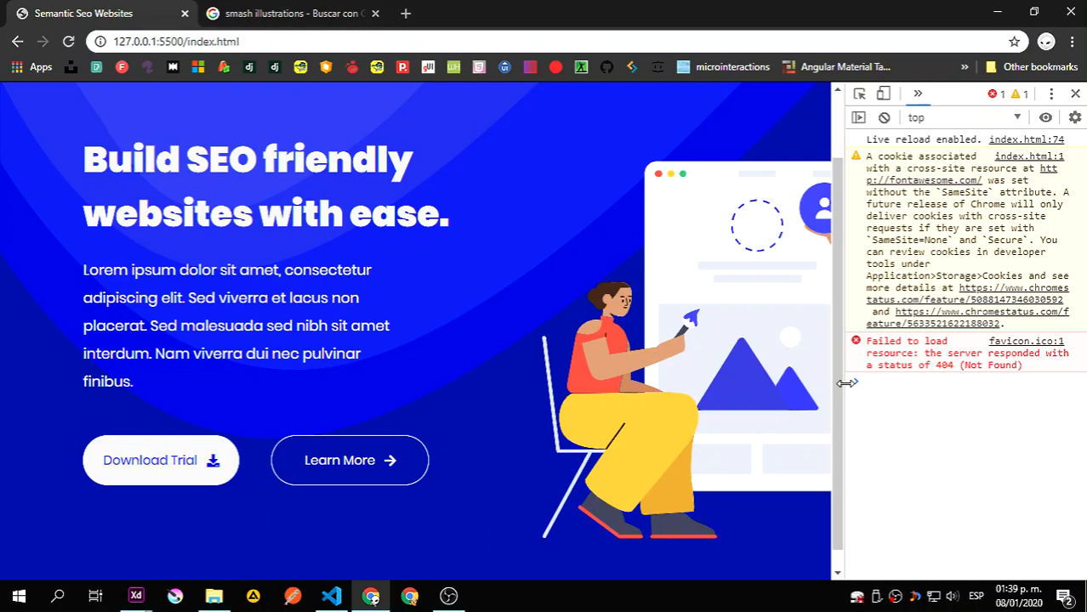
pyautogui.moveTo(846, 383)
pyautogui.mouseDown()
pyautogui.moveTo(571, 390)
pyautogui.moveTo(860, 386)
pyautogui.mouseUp()
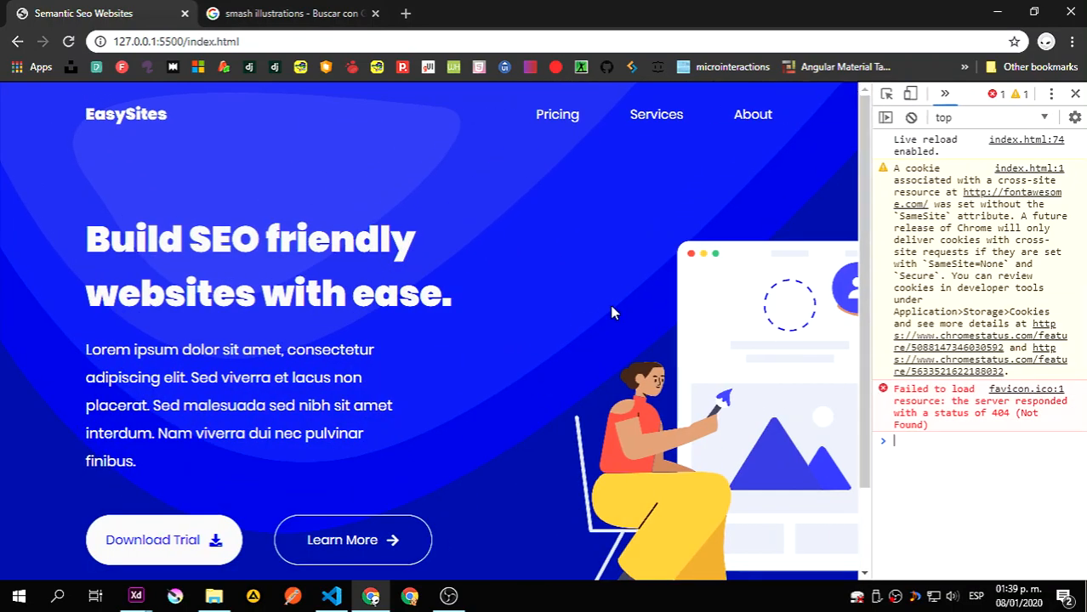
pyautogui.moveTo(860, 318); pyautogui.dragTo(609, 313)
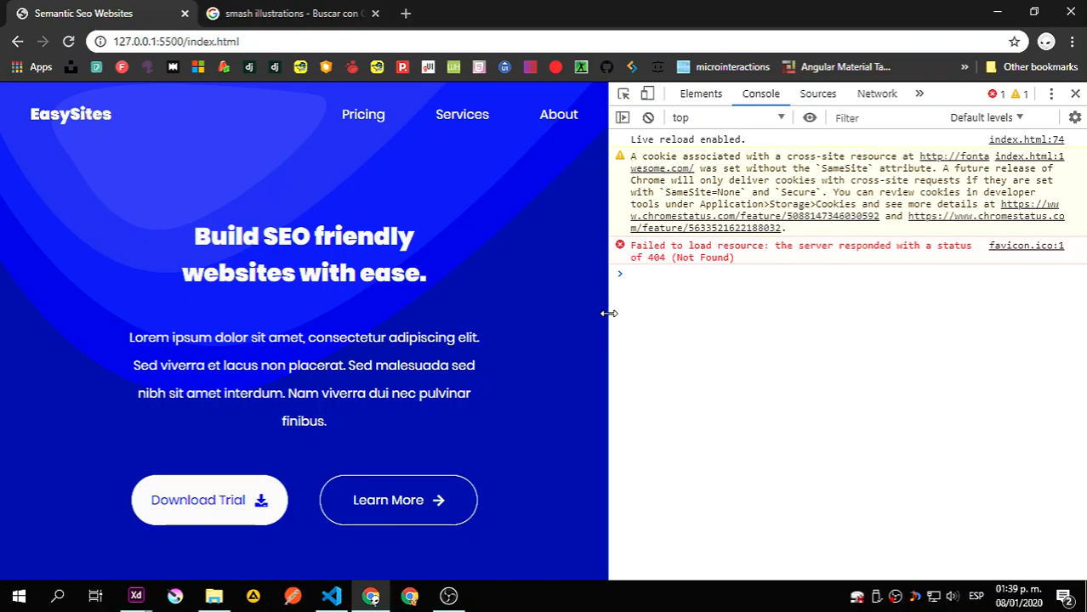
pyautogui.moveTo(609, 313); pyautogui.dragTo(251, 315)
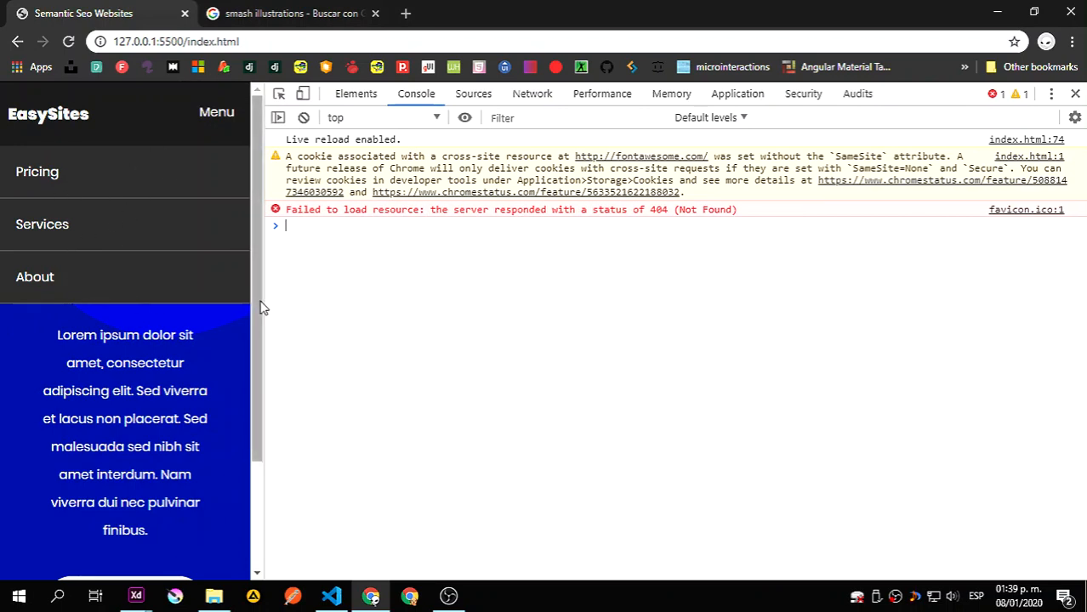
# - Widen the page to tablet width, narrow it back to mobile width, and examine the mobile navigation and hero content
pyautogui.moveTo(259, 306); pyautogui.dragTo(284, 215)
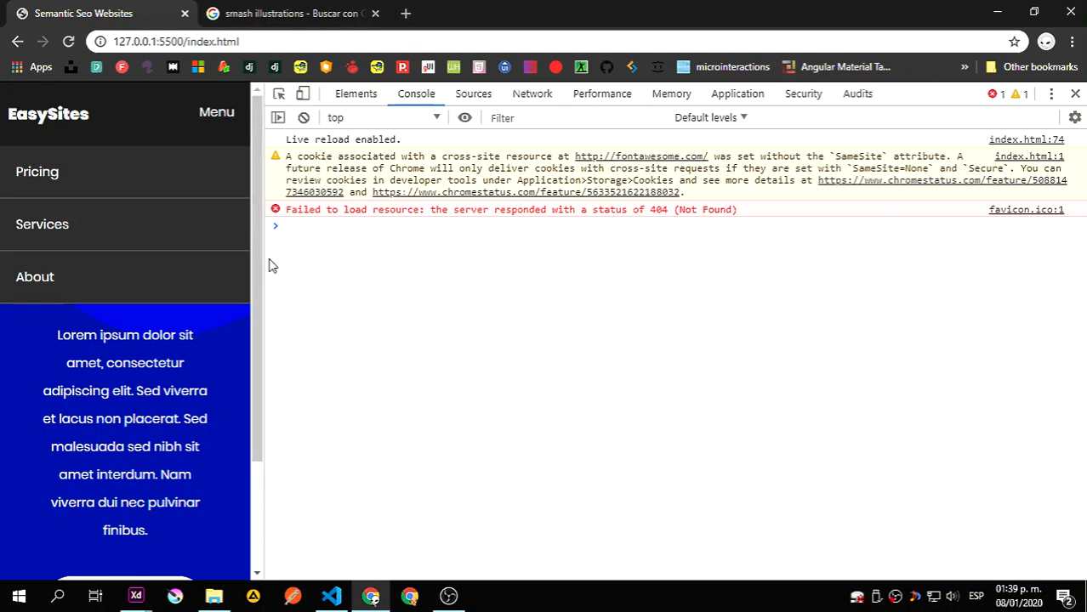
pyautogui.moveTo(264, 266); pyautogui.dragTo(796, 284)
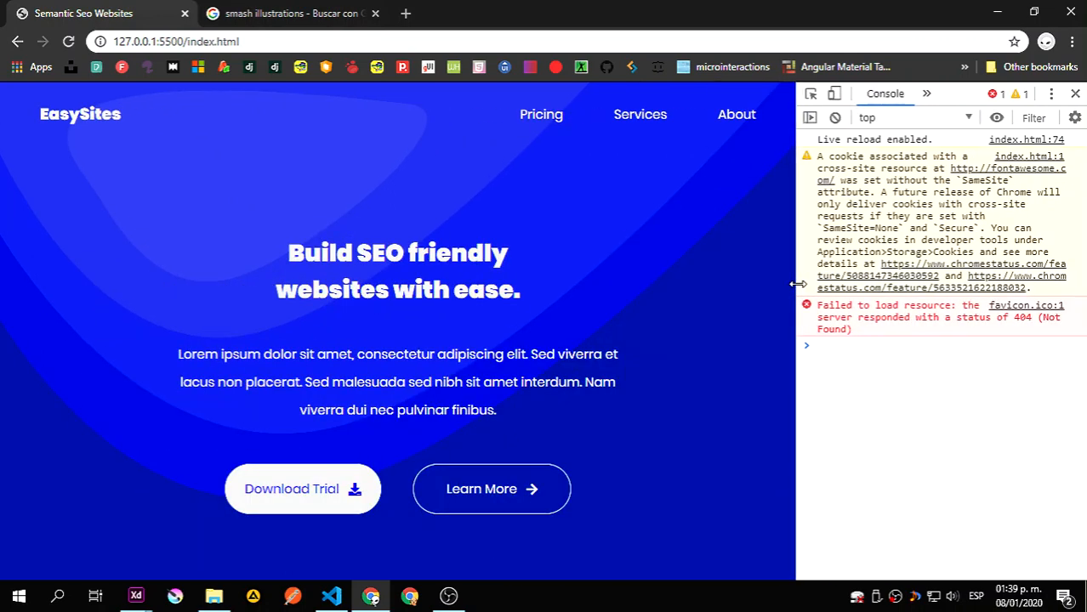
pyautogui.moveTo(797, 284); pyautogui.dragTo(348, 287)
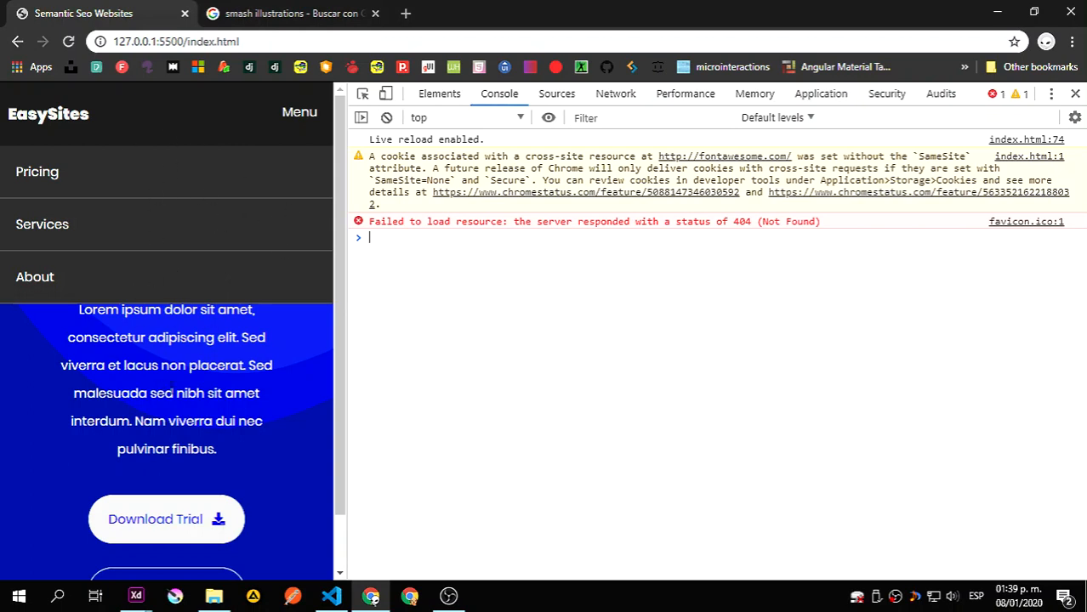
pyautogui.scroll(-1, 162, 388)
pyautogui.scroll(1, 194, 209)
pyautogui.scroll(-1, 192, 202)
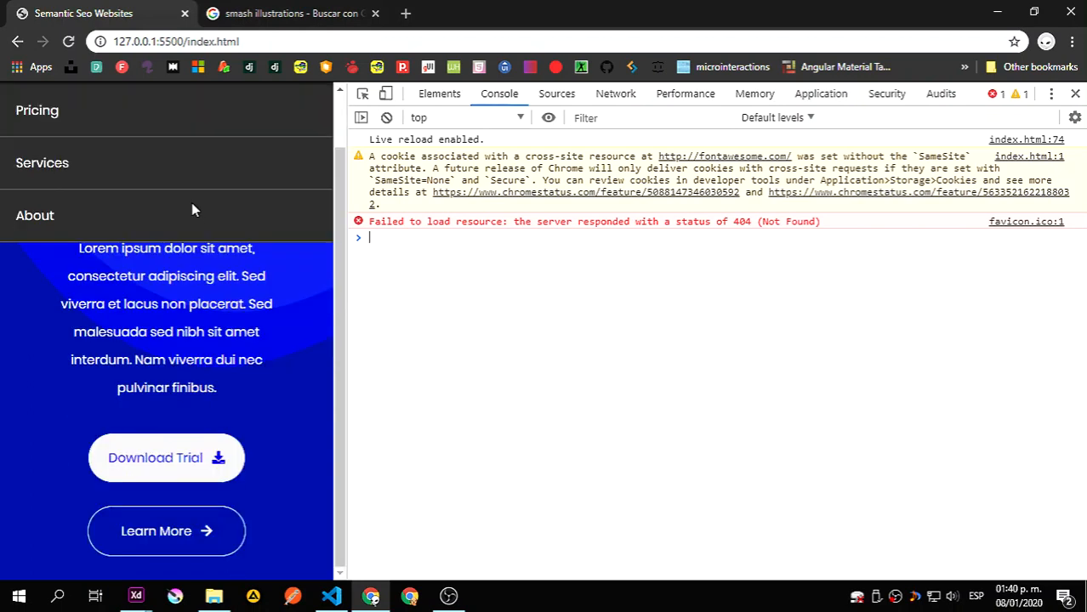
pyautogui.scroll(1, 265, 337)
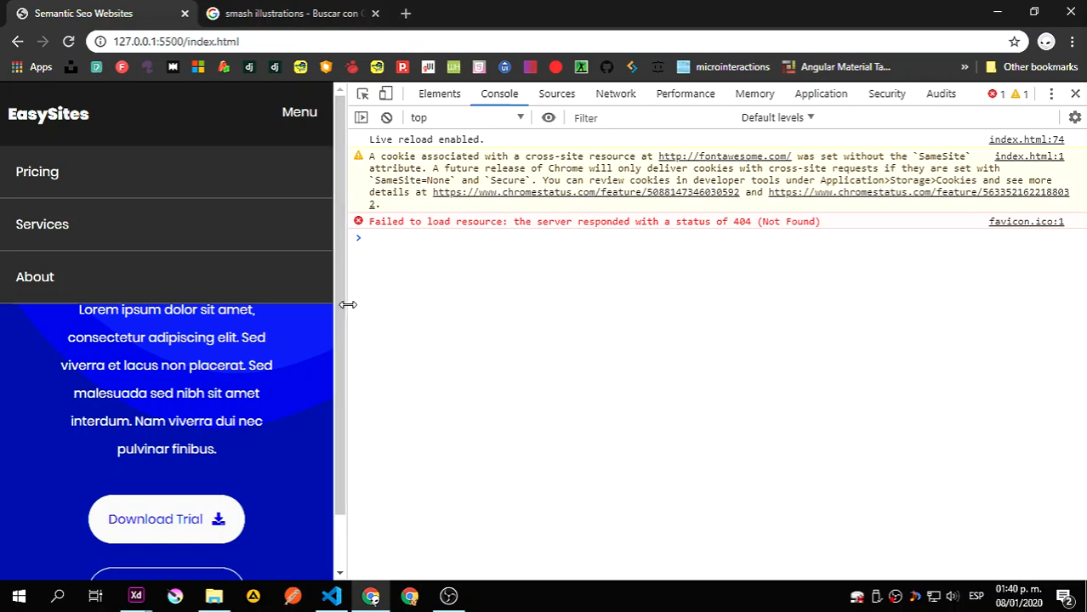
# - Examine the Menu label in the mobile header, widen the page back to the desktop layout, and close the developer tools
pyautogui.moveTo(348, 304); pyautogui.dragTo(387, 304)
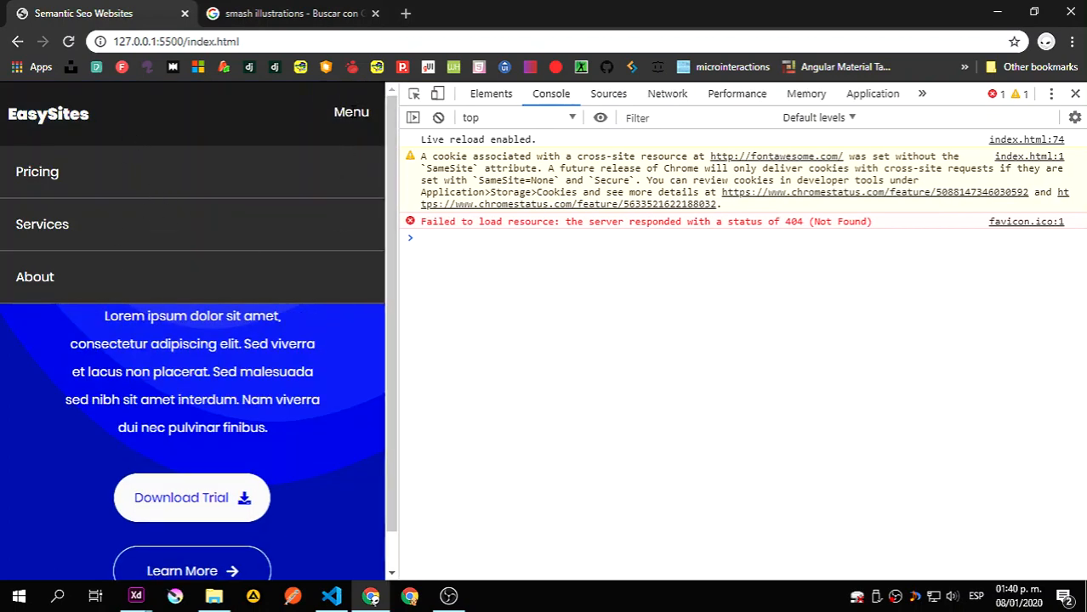
pyautogui.doubleClick(352, 112)
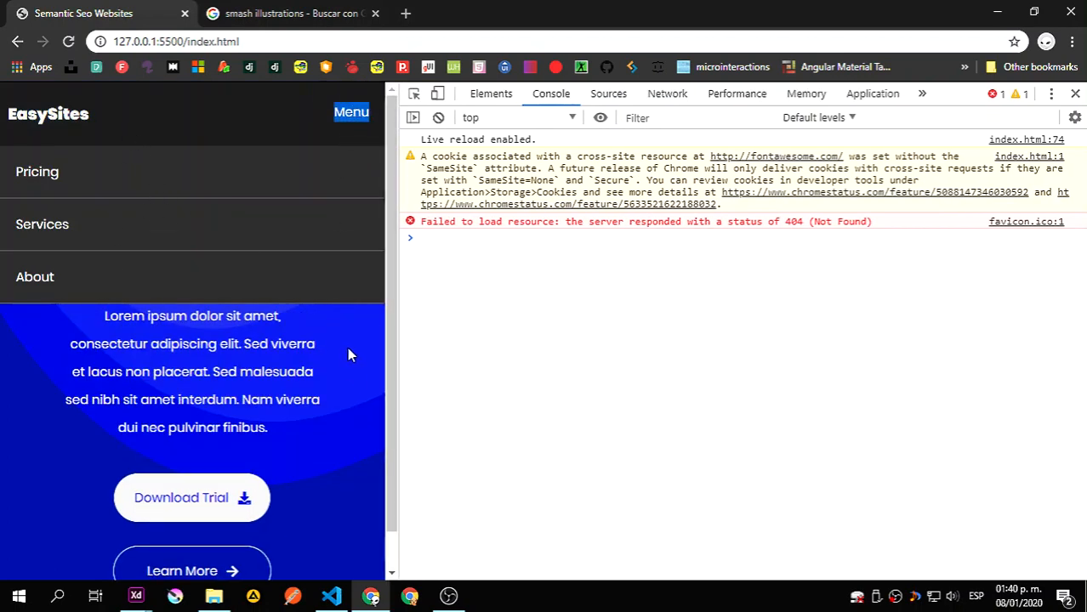
pyautogui.moveTo(393, 351); pyautogui.dragTo(844, 352)
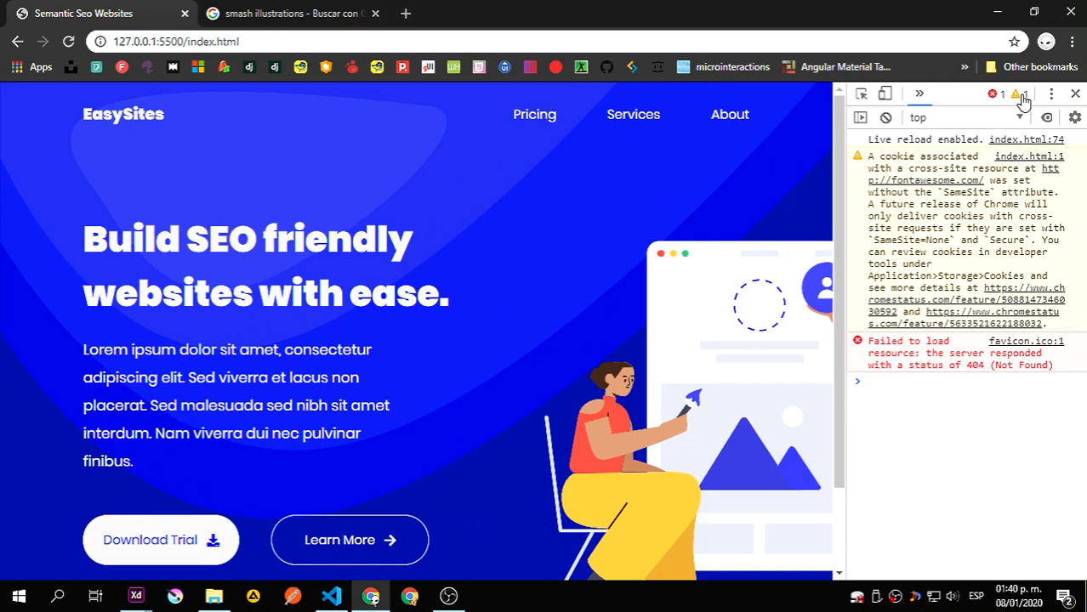
pyautogui.click(1075, 94)
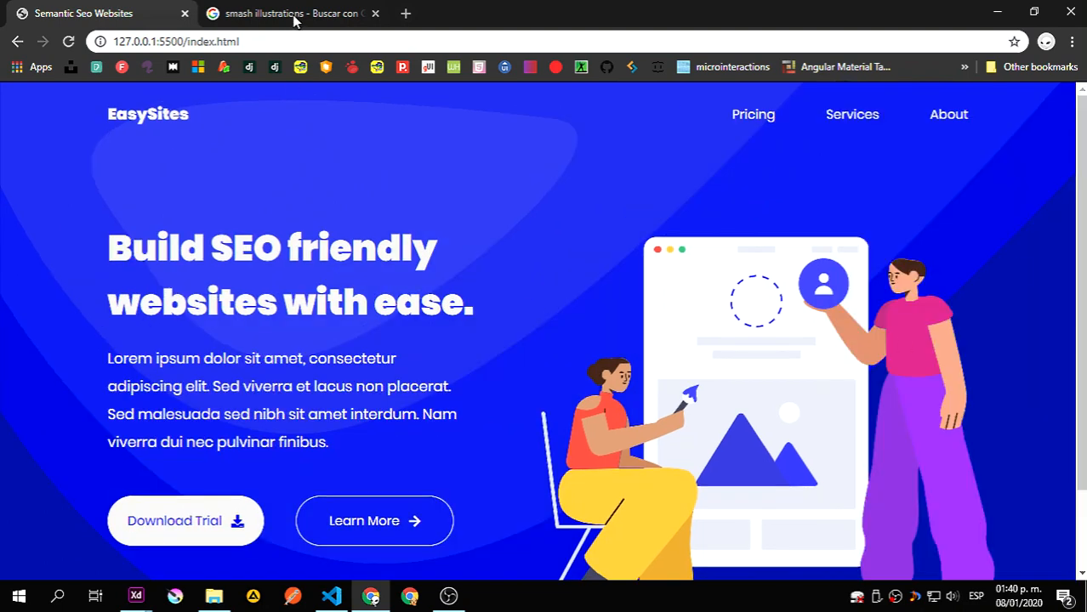
# - Open the Smash Illustrations website from the search results and look over its introduction and sample scenes
pyautogui.click(293, 16)
pyautogui.click(202, 230)
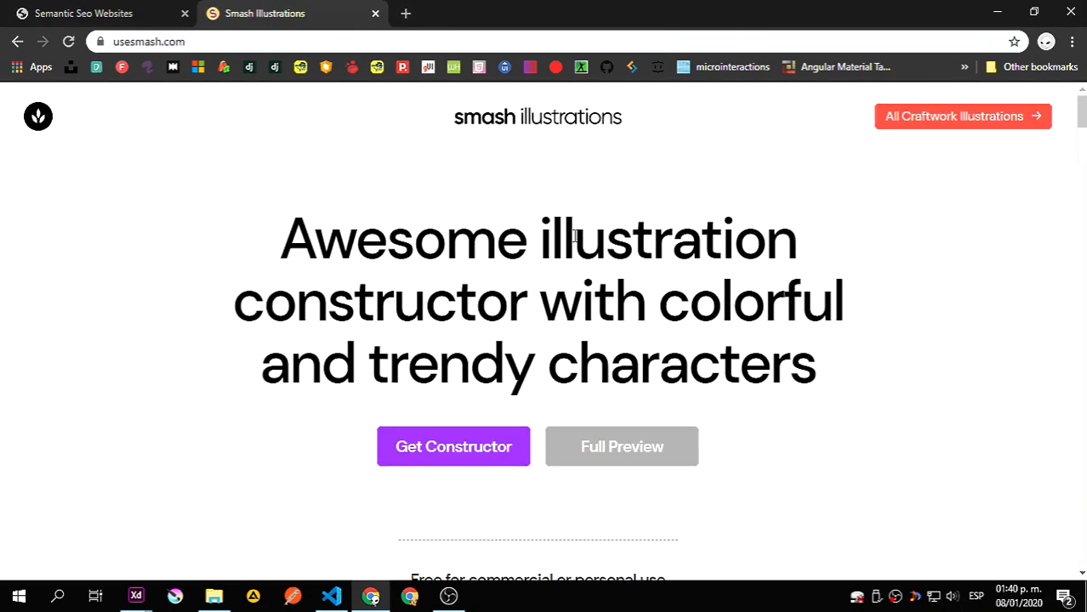
pyautogui.scroll(-1, 510, 340)
pyautogui.scroll(1, 463, 372)
pyautogui.scroll(-3, 871, 312)
pyautogui.scroll(-8, 871, 313)
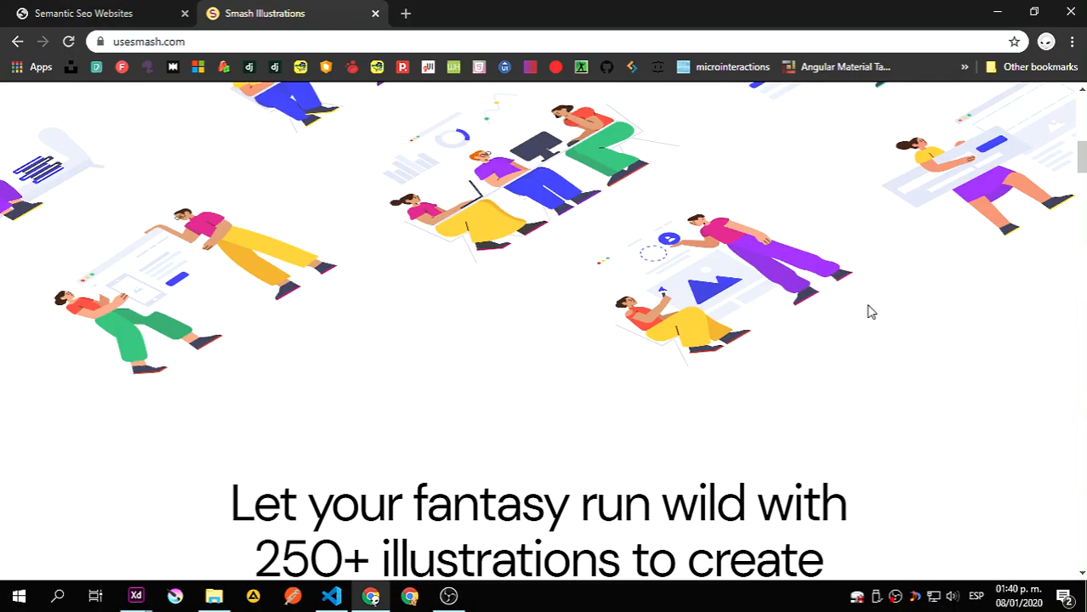
pyautogui.scroll(10, 871, 312)
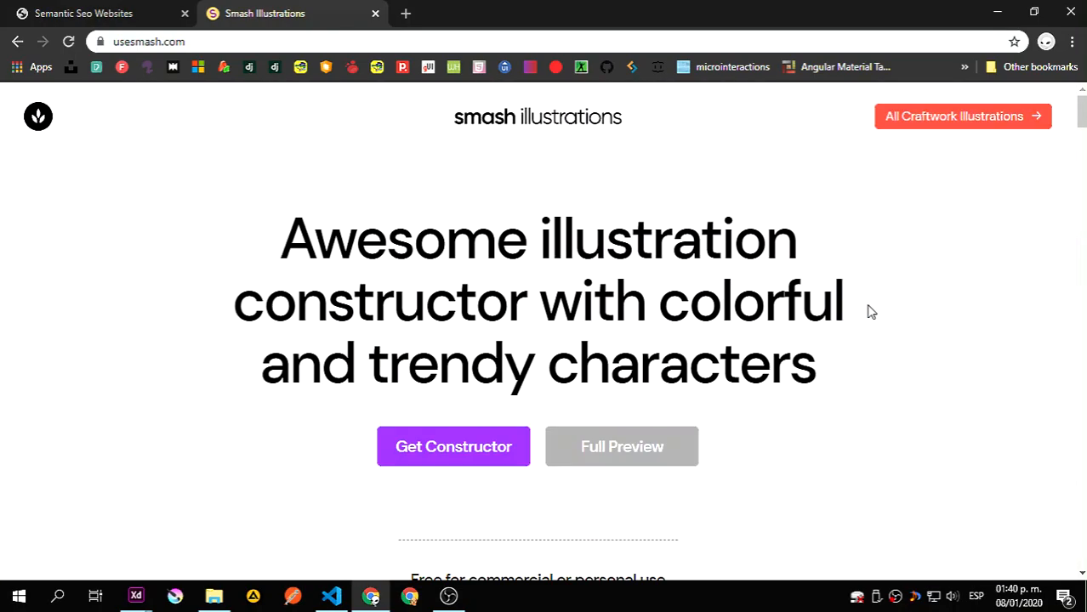
# - Examine the Smash Illustrations showcase, including the device mockups, characters, furniture objects and walkthrough screens
pyautogui.scroll(-1, 871, 312)
pyautogui.scroll(-15, 871, 312)
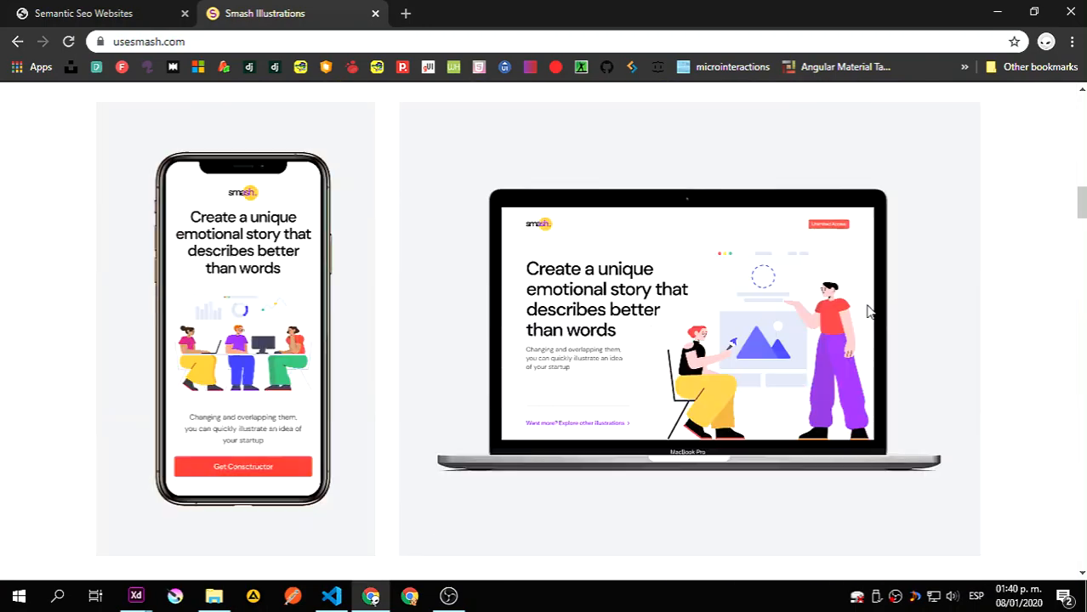
pyautogui.scroll(-3, 869, 312)
pyautogui.scroll(5, 867, 311)
pyautogui.scroll(-5, 673, 262)
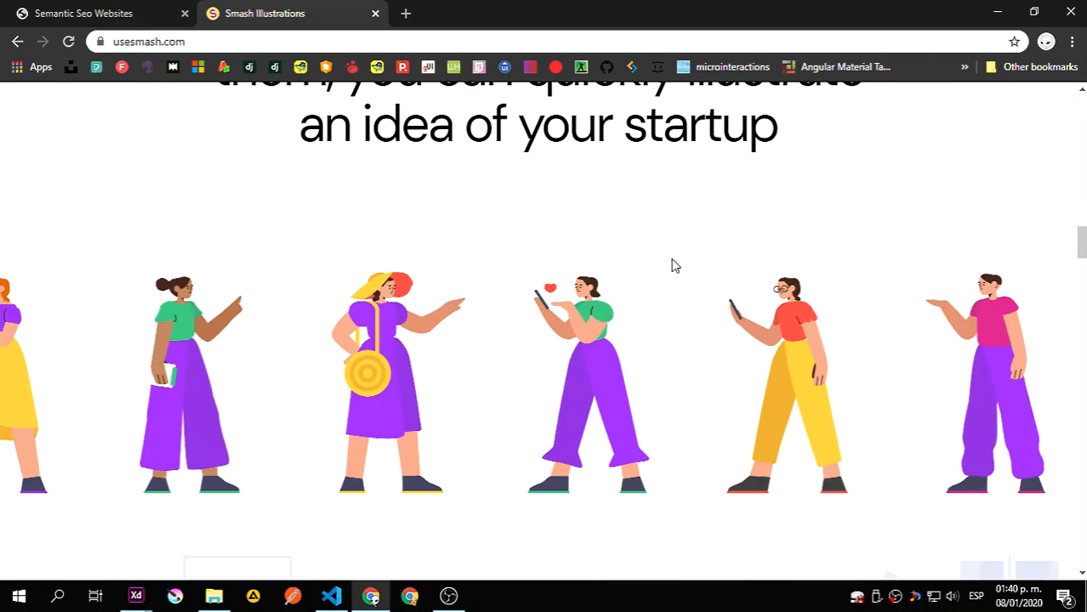
pyautogui.scroll(-3, 673, 266)
pyautogui.scroll(2, 673, 266)
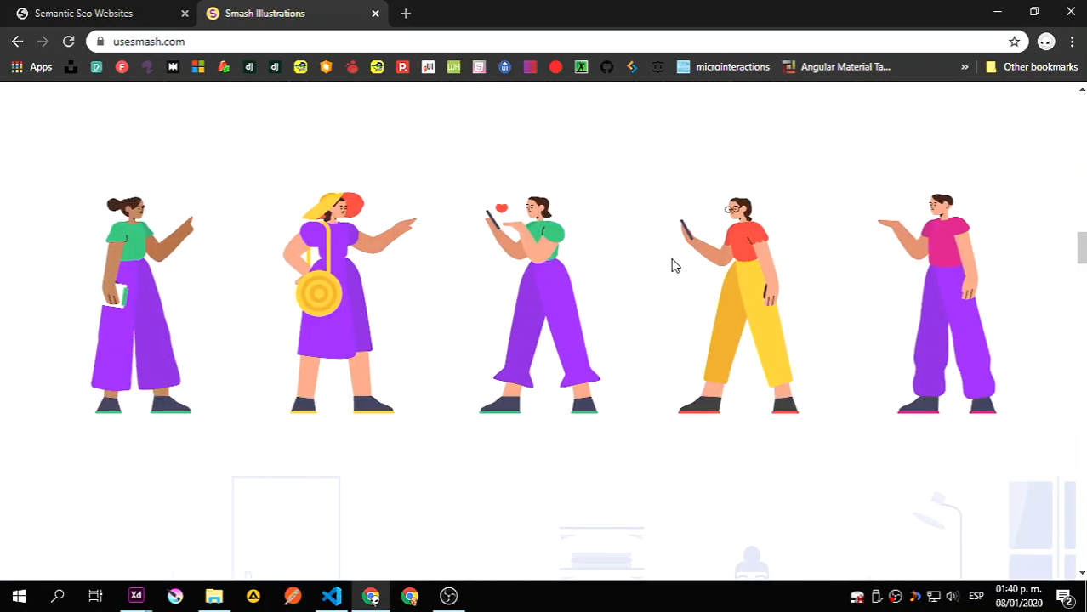
pyautogui.scroll(-4, 673, 266)
pyautogui.scroll(-15, 671, 264)
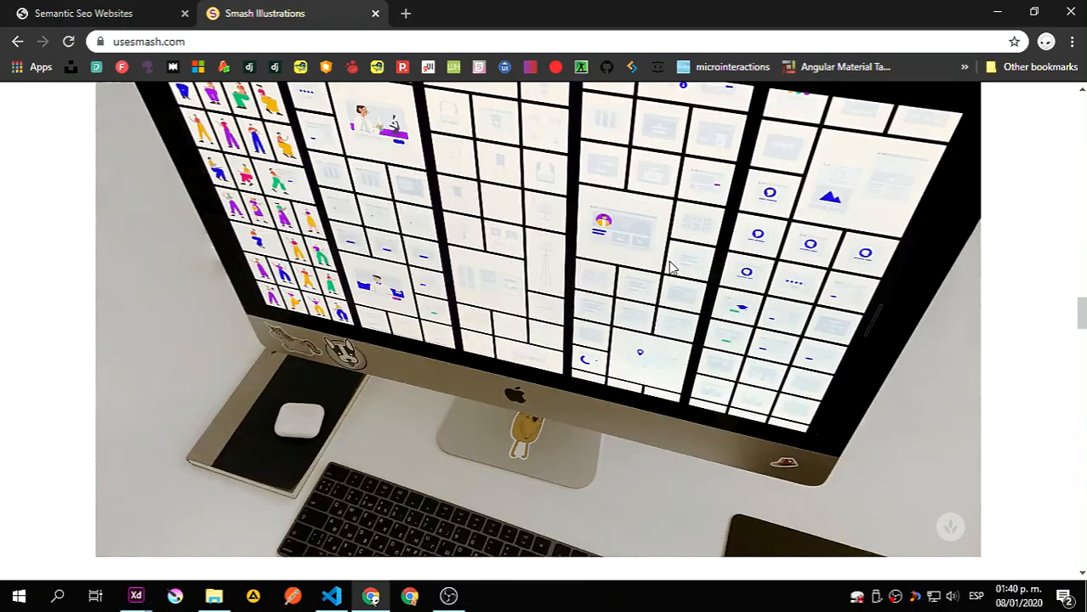
pyautogui.scroll(-8, 640, 269)
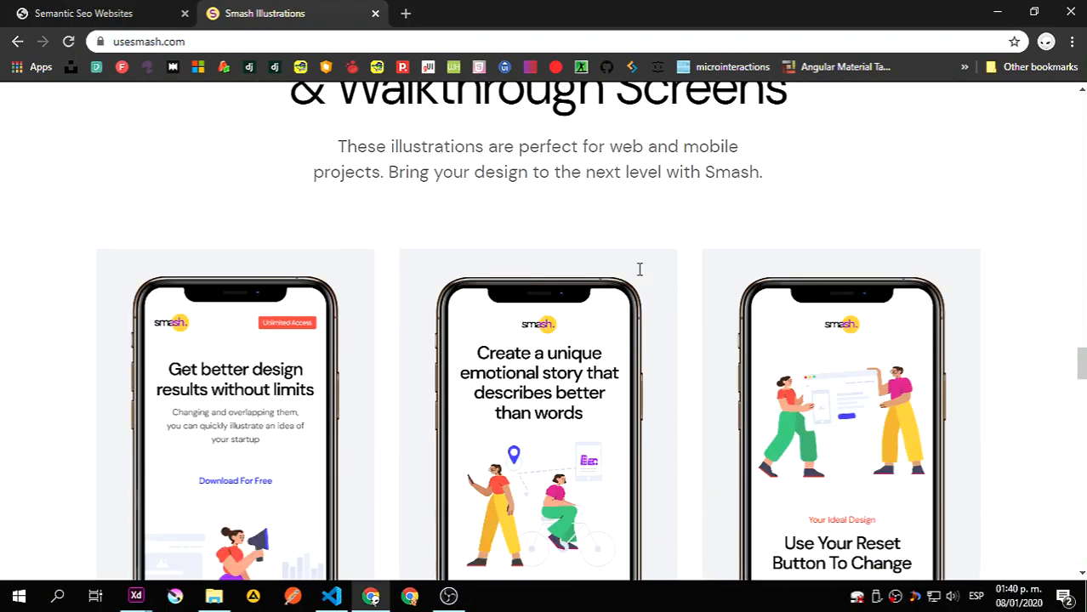
pyautogui.scroll(-3, 640, 269)
pyautogui.scroll(2, 640, 270)
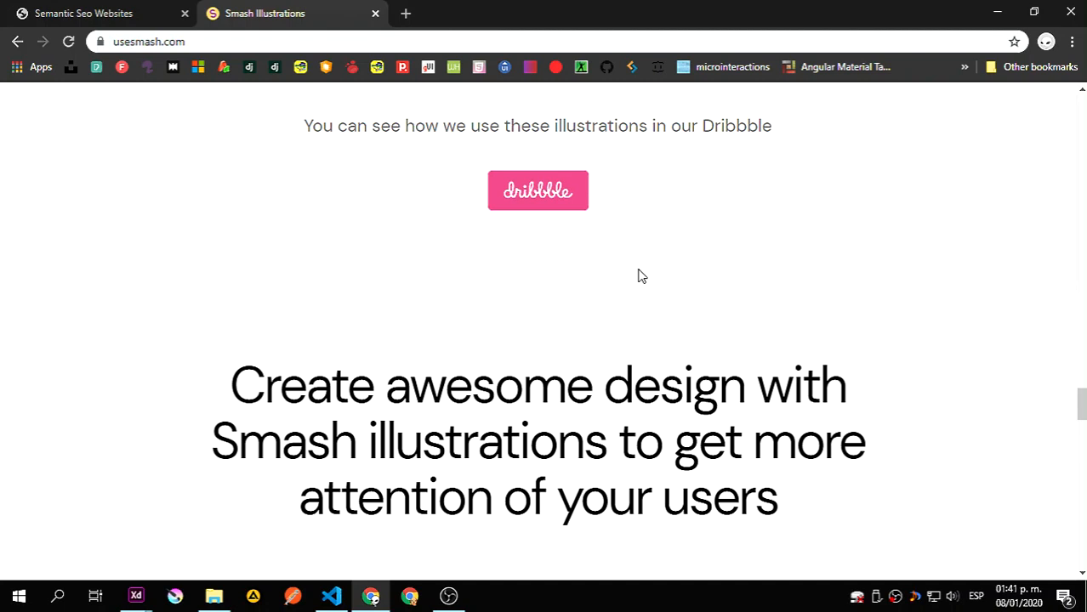
# - Compare the features of the free Smash Illustrations plan with those of the Unlimited Access plan
pyautogui.scroll(-2, 641, 276)
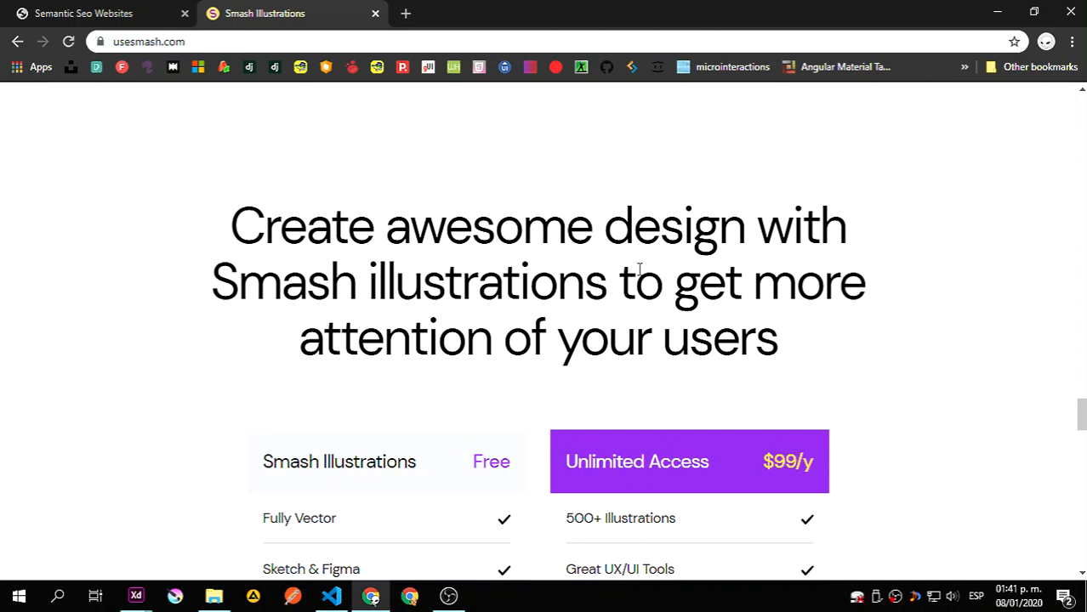
pyautogui.scroll(-3, 639, 268)
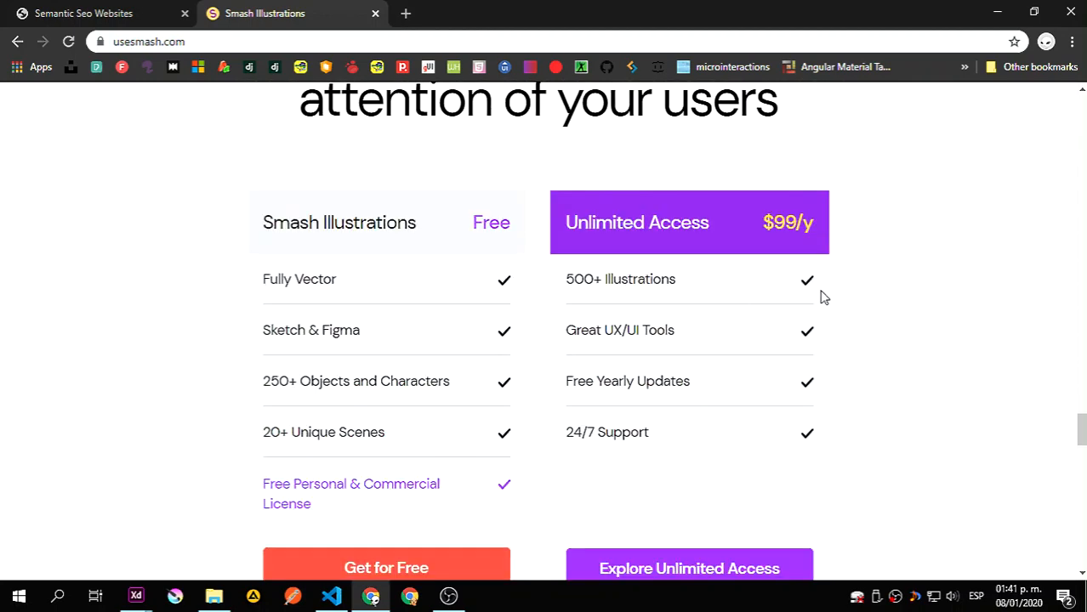
pyautogui.scroll(-1, 891, 299)
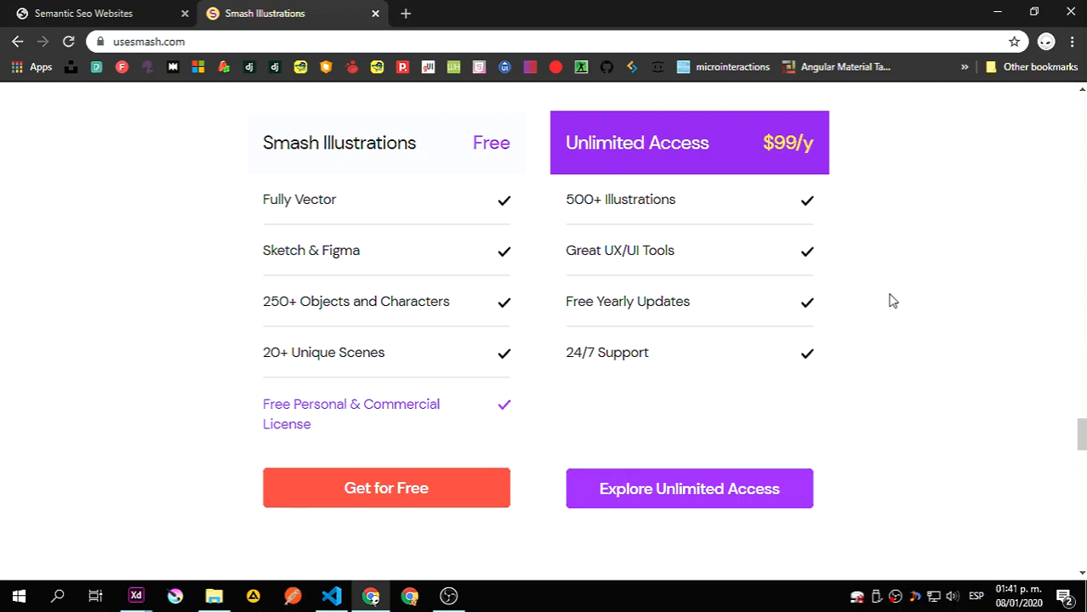
pyautogui.scroll(-1, 892, 301)
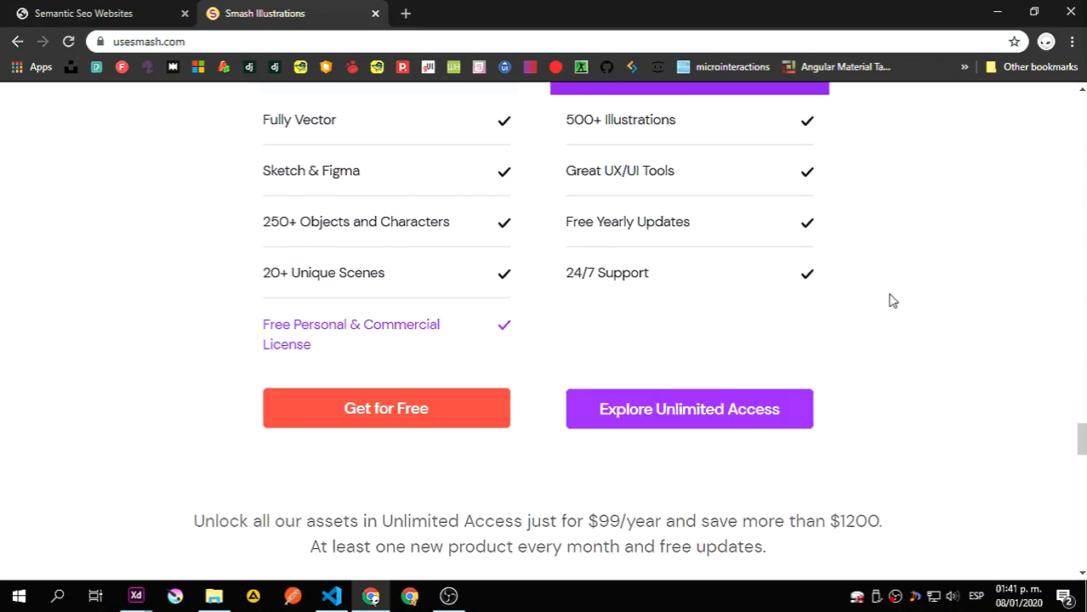
pyautogui.scroll(1, 892, 301)
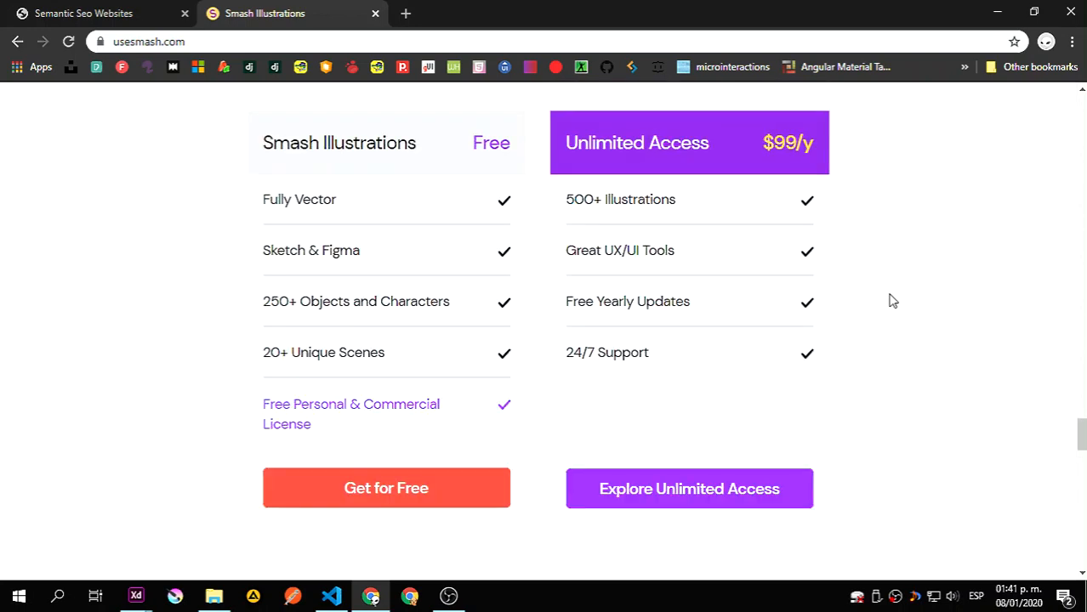
# - Try to open the free Smash Illustrations offer and return to the plan comparison
pyautogui.click(357, 486)
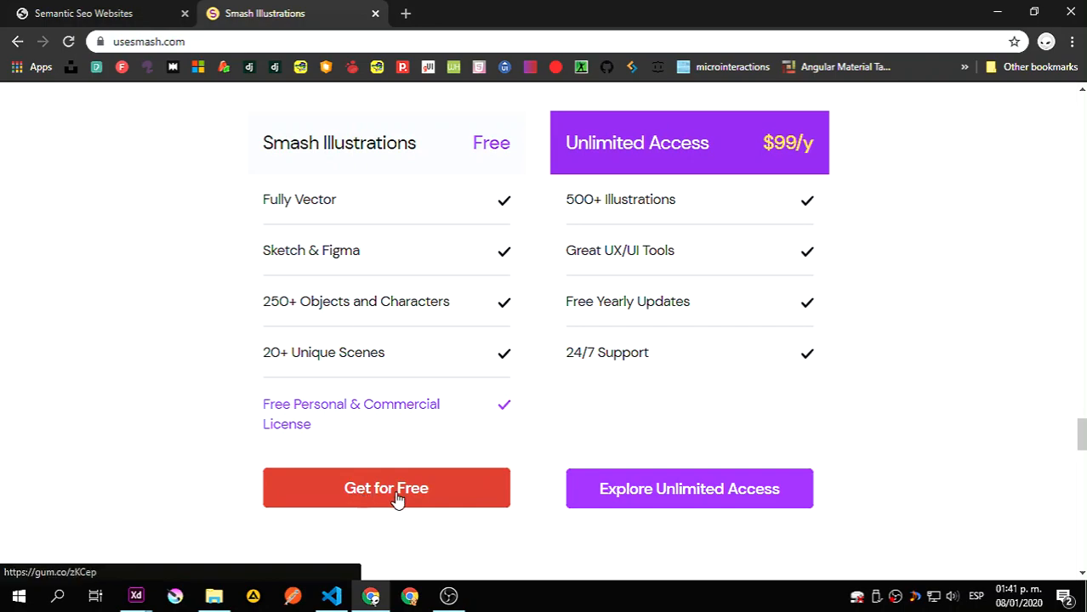
pyautogui.moveTo(1079, 439); pyautogui.dragTo(1080, 106)
pyautogui.scroll(-20, 490, 442)
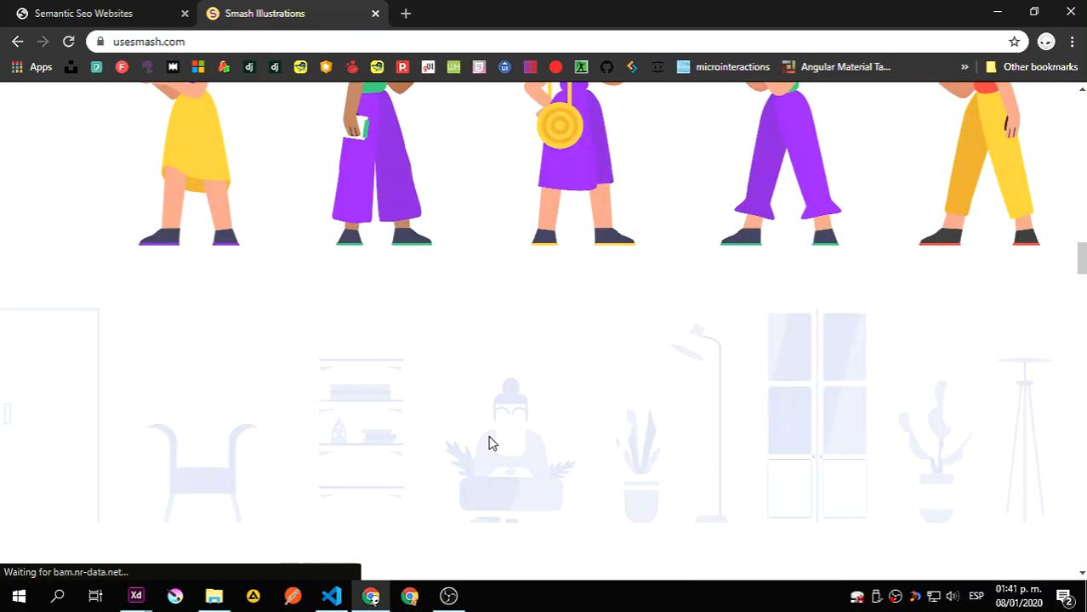
pyautogui.scroll(-3, 369, 381)
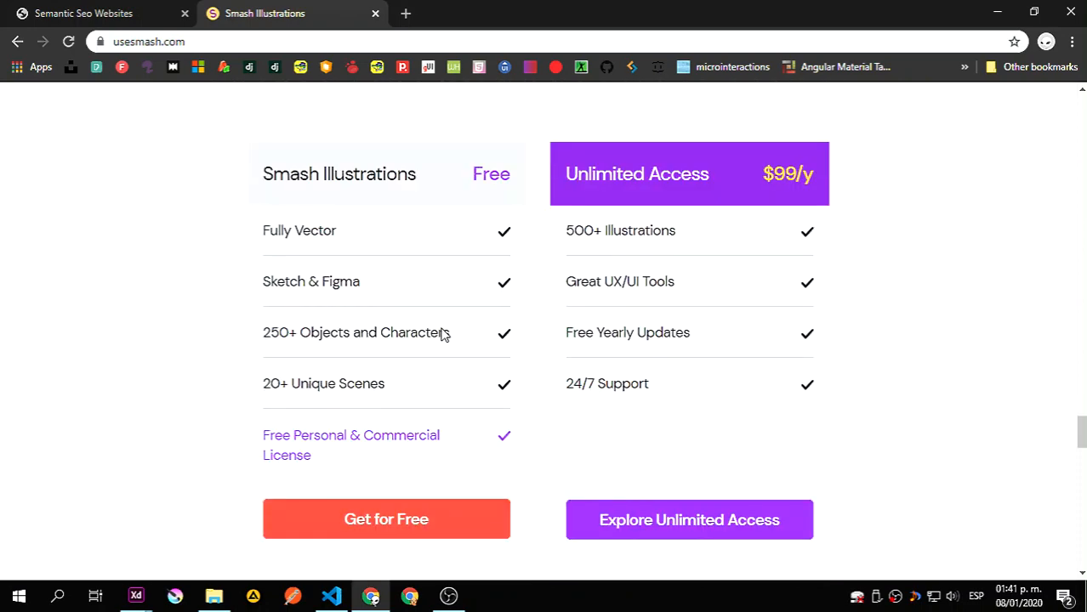
# - Highlight the free plan's heading and its Fully Vector and 250+ Objects and Characters features while reviewing them
pyautogui.moveTo(259, 188); pyautogui.dragTo(515, 192)
pyautogui.click(432, 176)
pyautogui.click(244, 217)
pyautogui.scroll(-1, 224, 281)
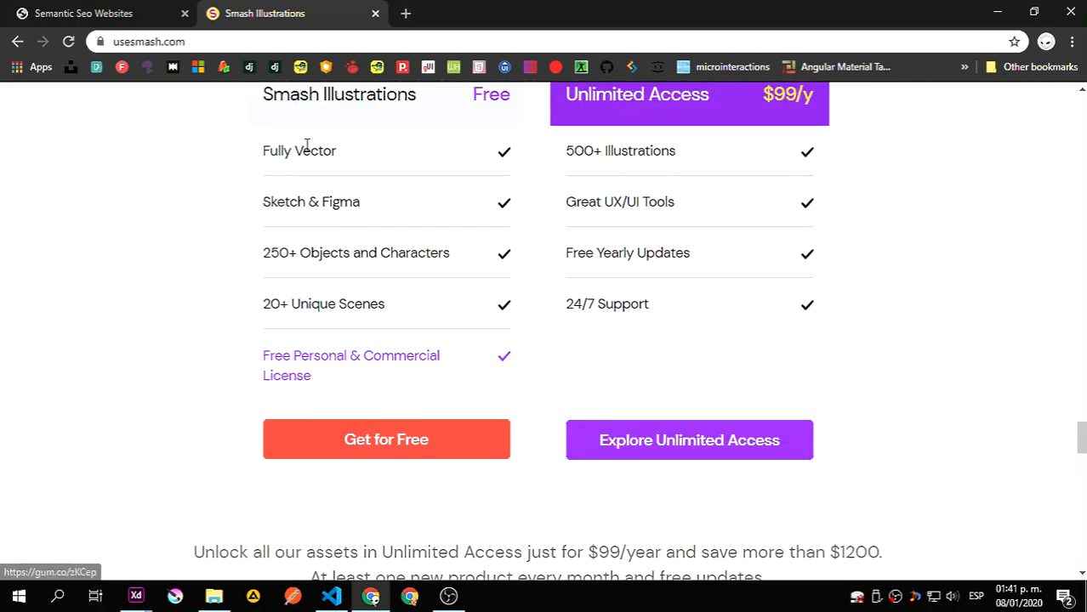
pyautogui.moveTo(337, 153); pyautogui.dragTo(273, 151)
pyautogui.click(211, 179)
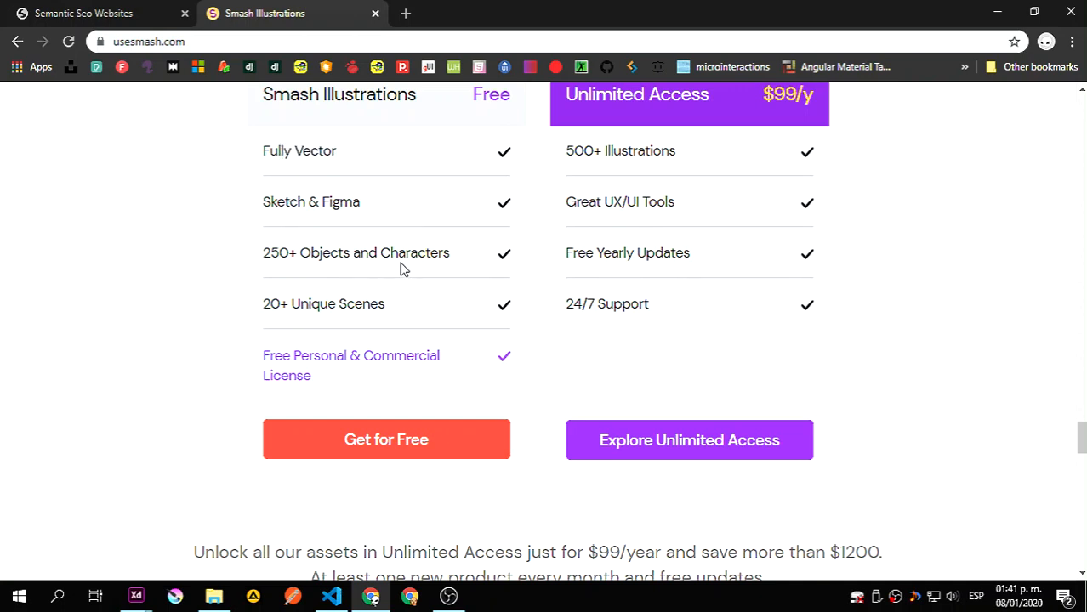
pyautogui.moveTo(452, 255); pyautogui.dragTo(260, 266)
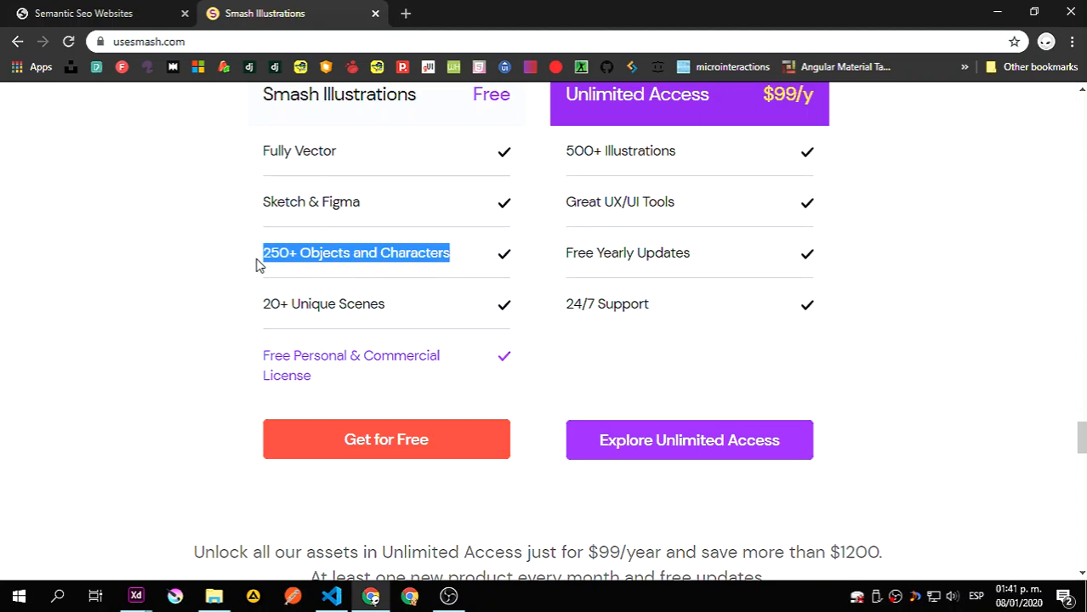
# - Highlight the free plan's 20+ Unique Scenes feature and briefly check the EasySites page before returning to the plan comparison
pyautogui.click(226, 266)
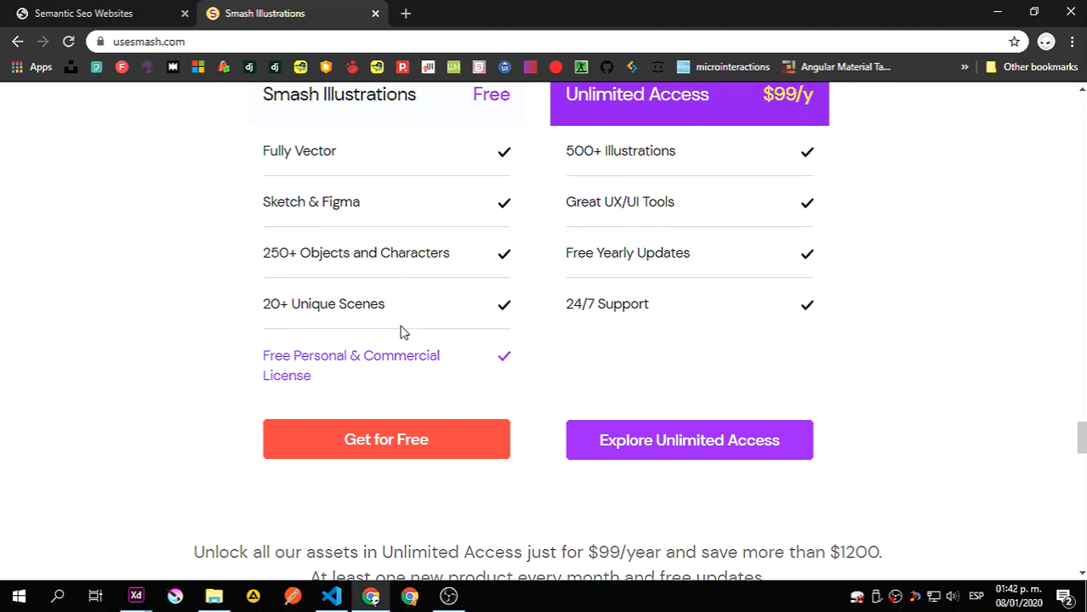
pyautogui.moveTo(386, 303); pyautogui.dragTo(228, 311)
pyautogui.click(165, 330)
pyautogui.scroll(-2, 180, 323)
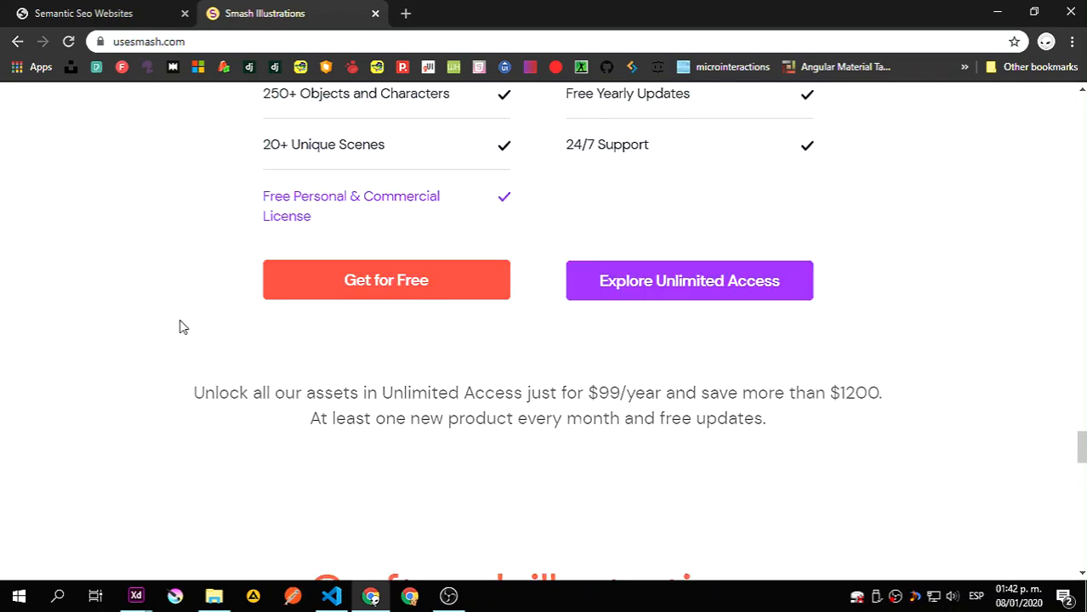
pyautogui.scroll(2, 179, 323)
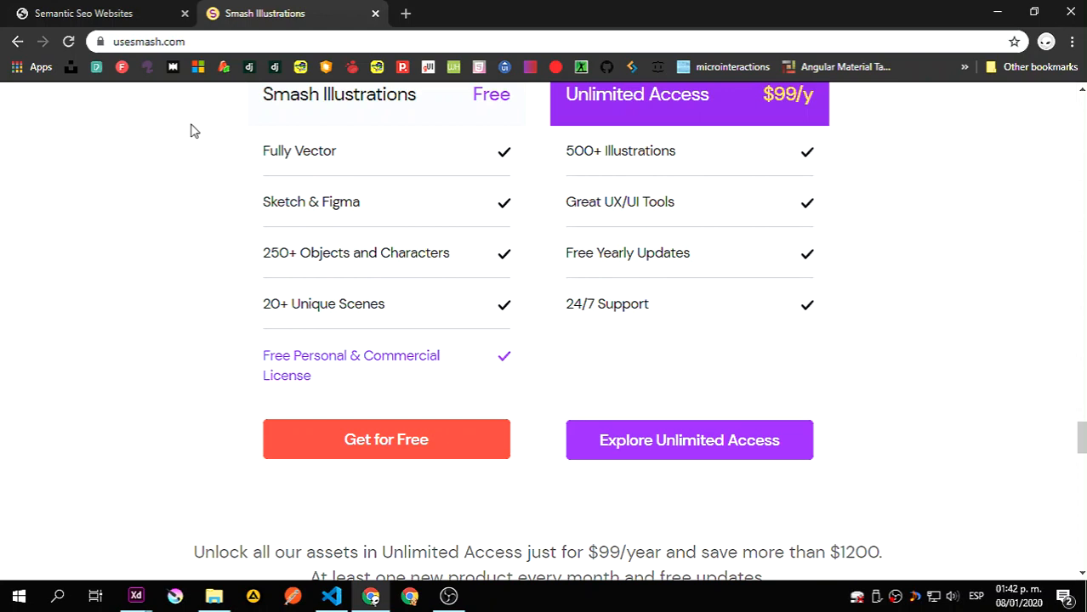
pyautogui.click(92, 14)
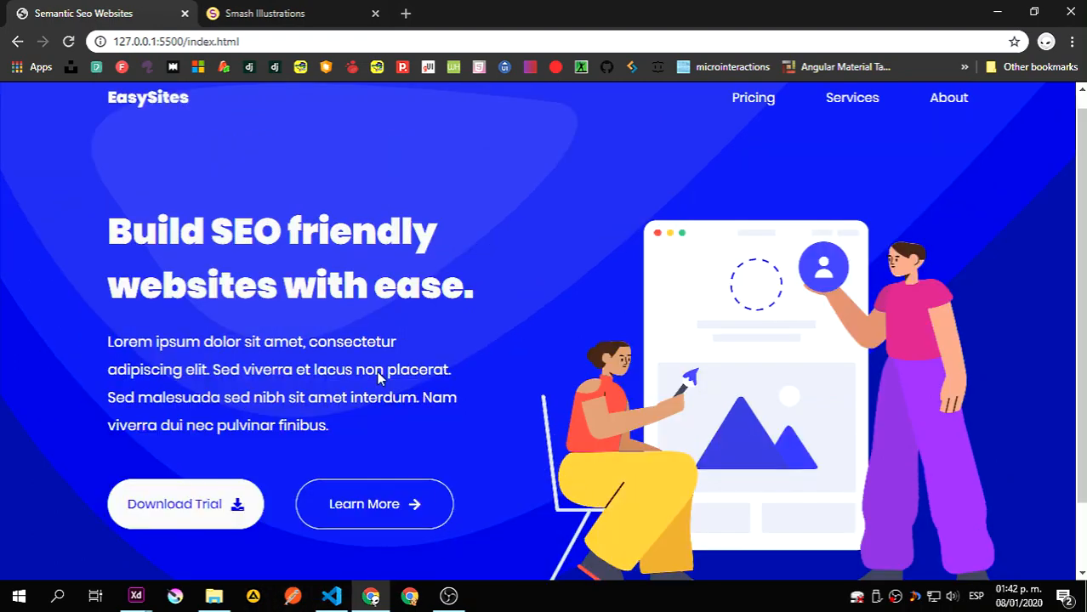
pyautogui.click(271, 13)
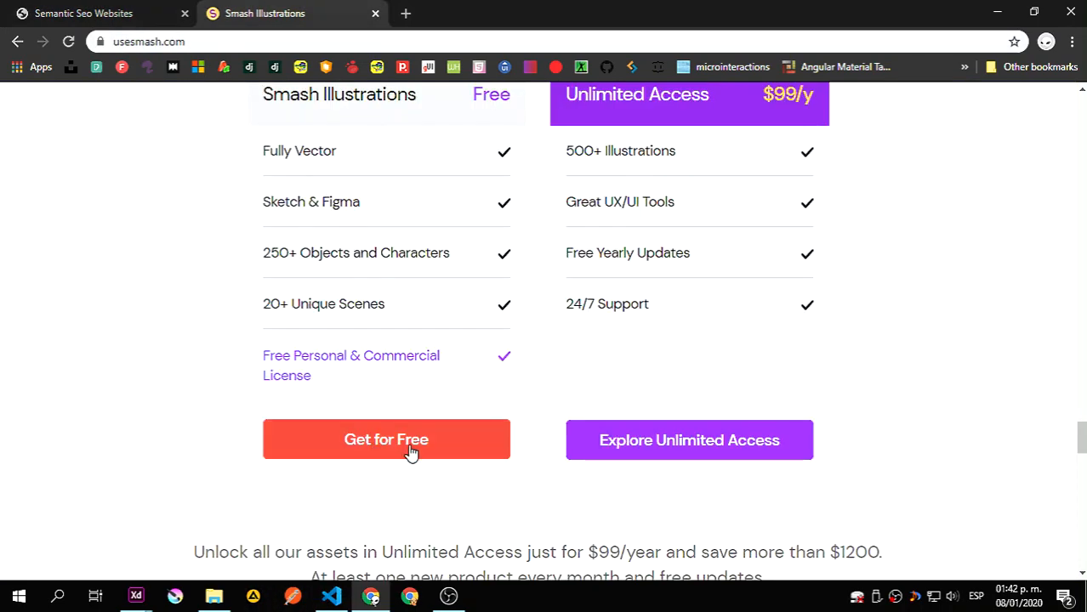
# - Search the web for "google fonts" in a new tab and open the Google Fonts site
pyautogui.click(405, 15)
pyautogui.write('google font')
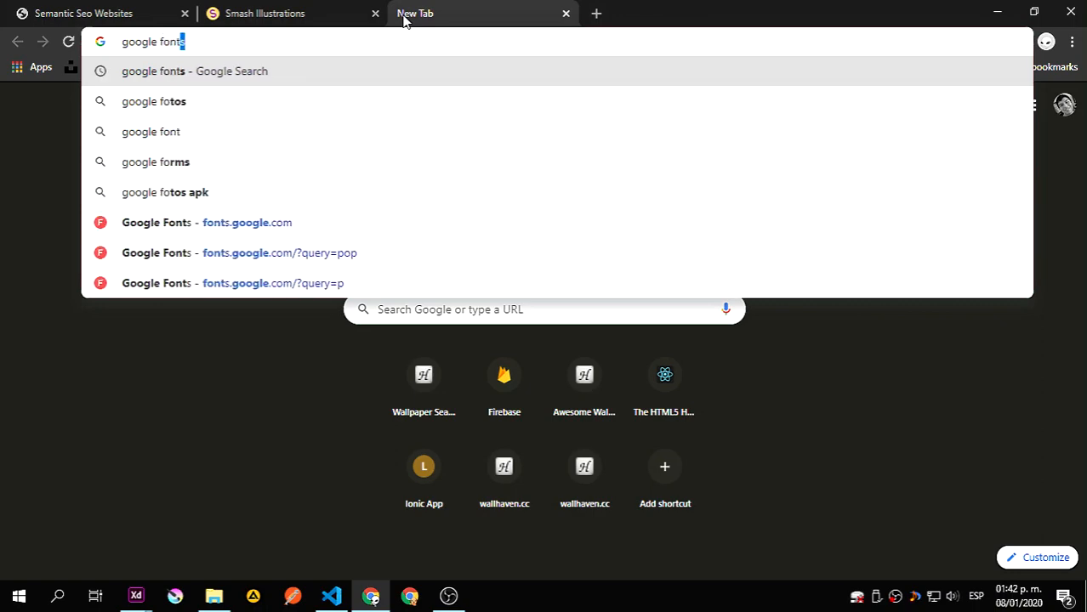
pyautogui.press('Return')
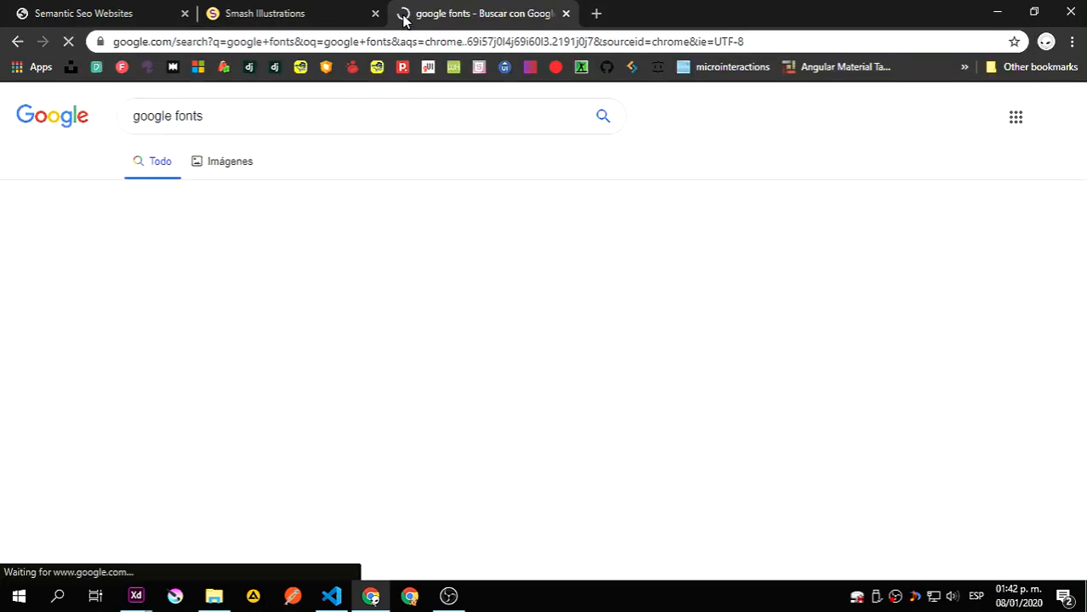
pyautogui.click(178, 236)
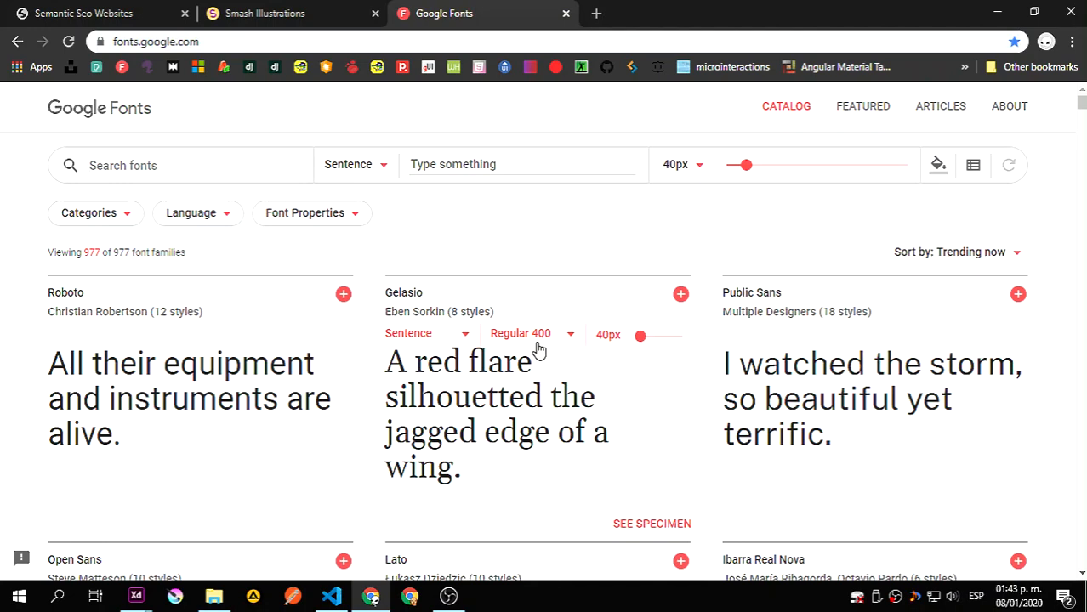
# - Find the Poppins family by searching the catalog for "poppins", then select it and download it
pyautogui.write('poppins')
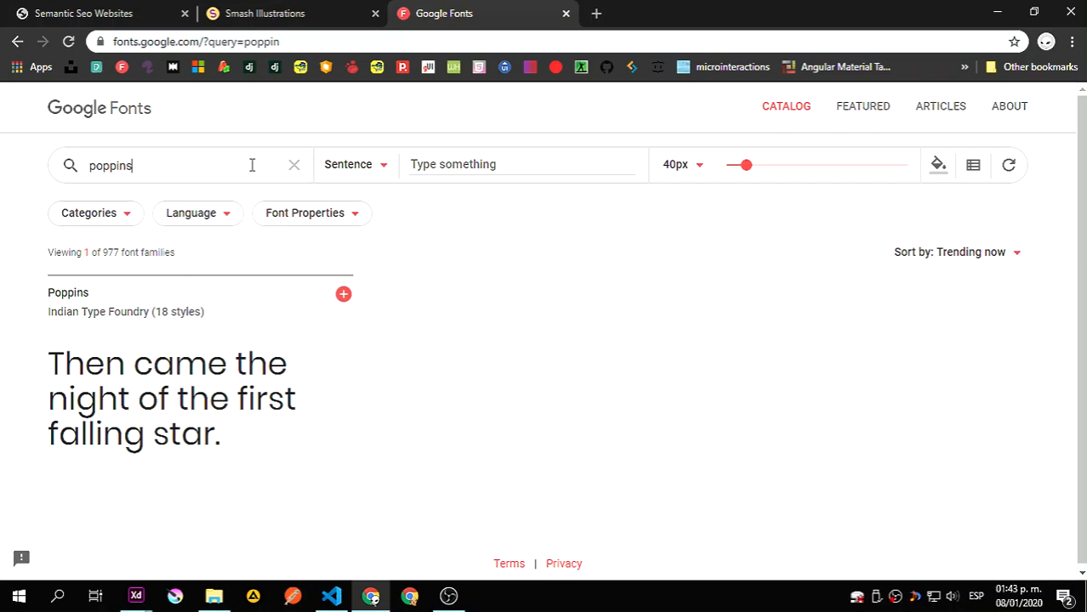
pyautogui.scroll(-1, 400, 280)
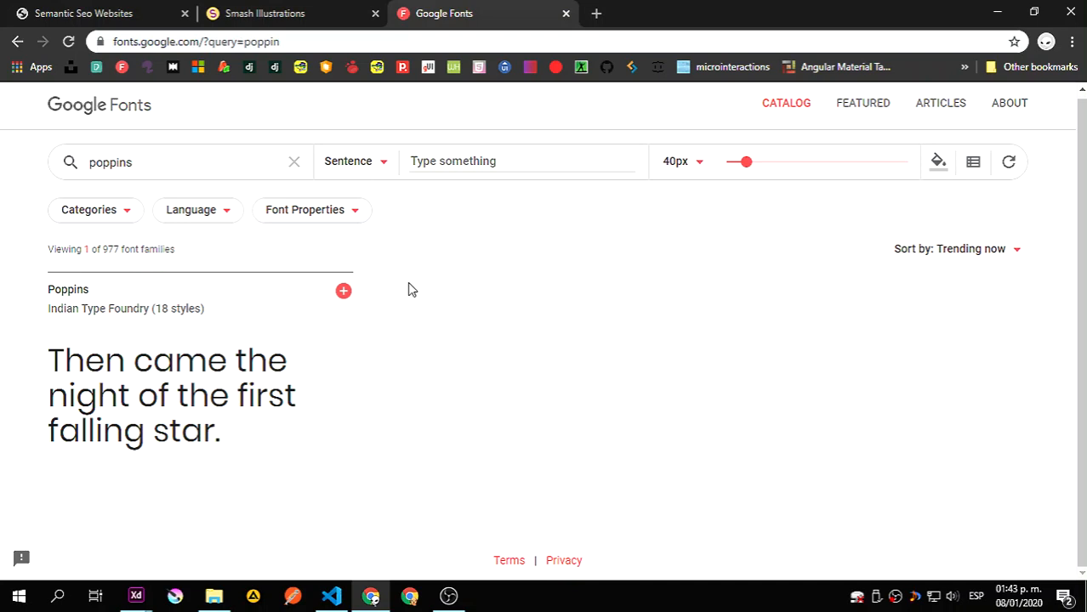
pyautogui.click(343, 292)
pyautogui.click(655, 517)
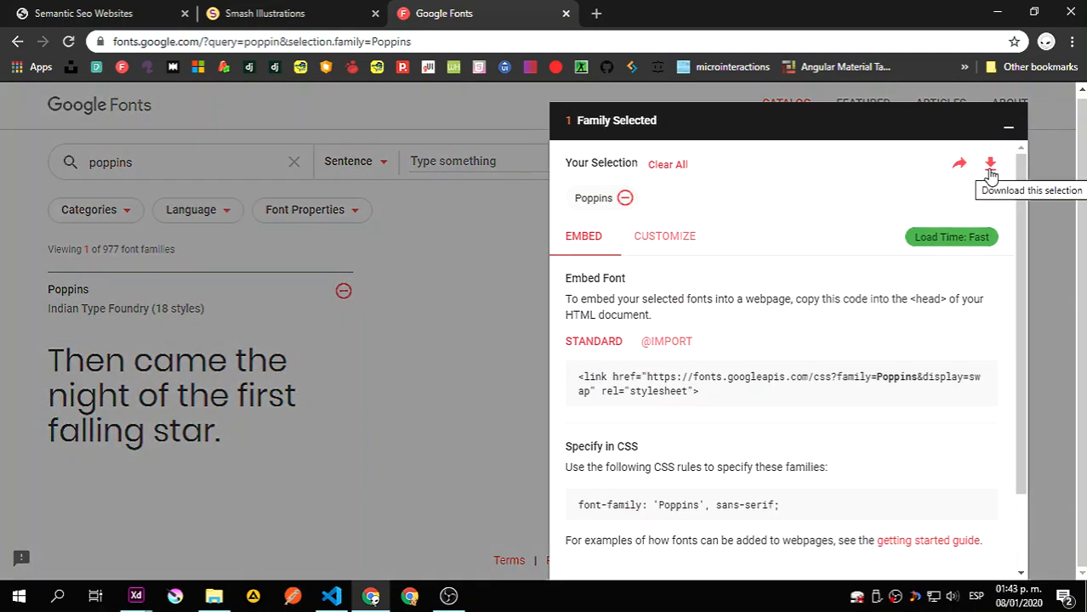
pyautogui.click(990, 169)
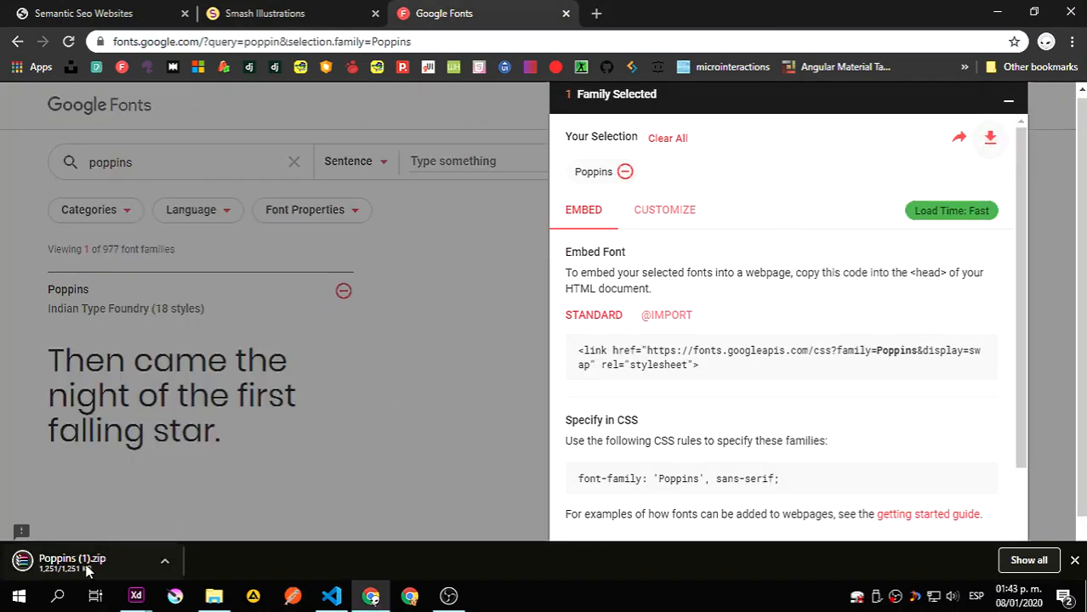
# - Open the downloaded Poppins archive, preview the Poppins-Medium.ttf font, and close the preview and the archive
pyautogui.click(51, 561)
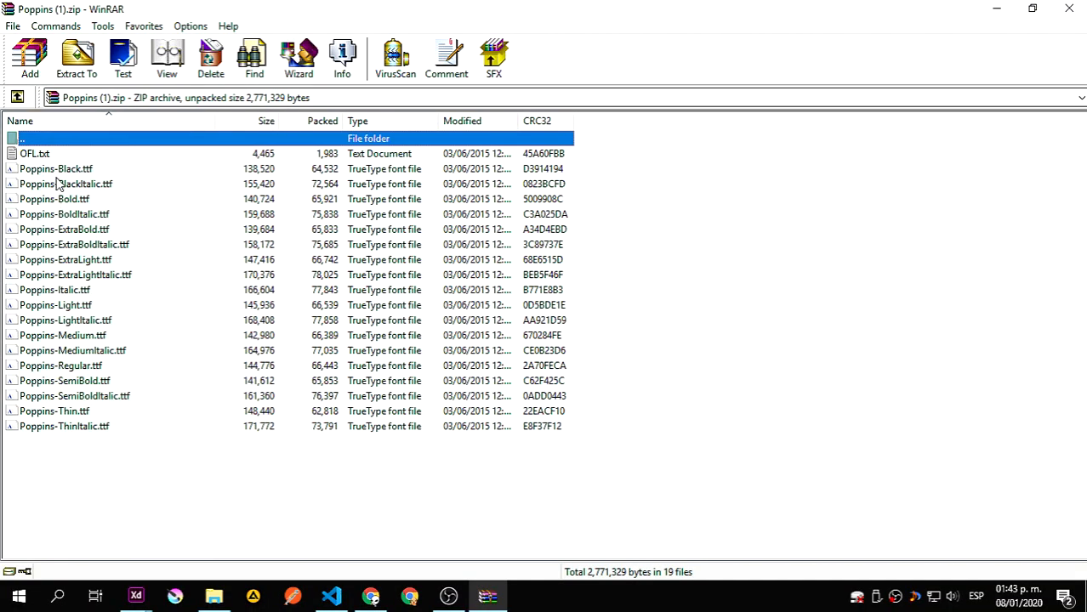
pyautogui.doubleClick(91, 337)
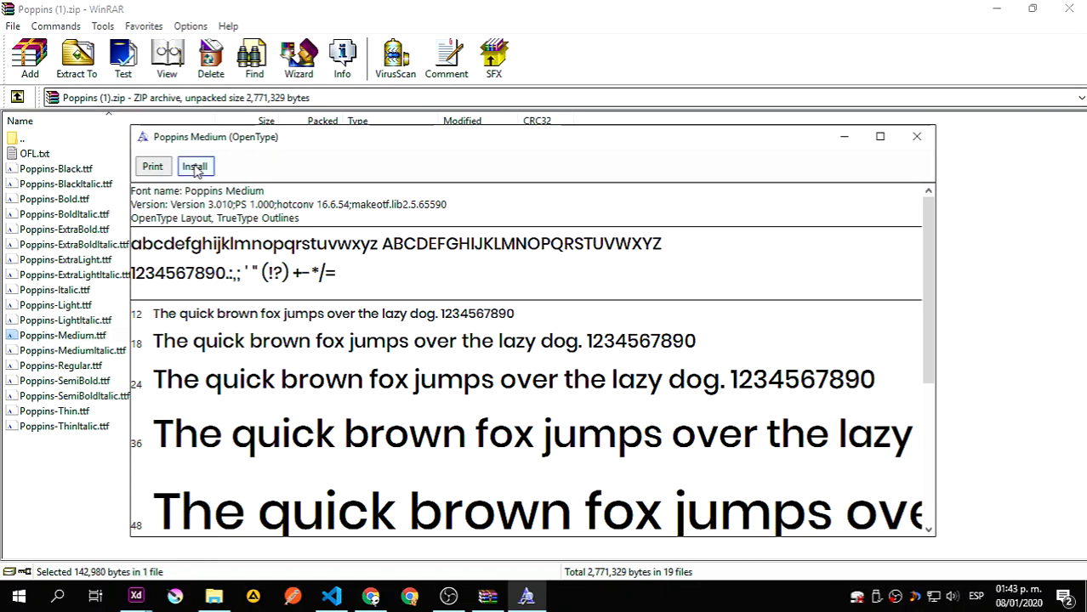
pyautogui.click(915, 137)
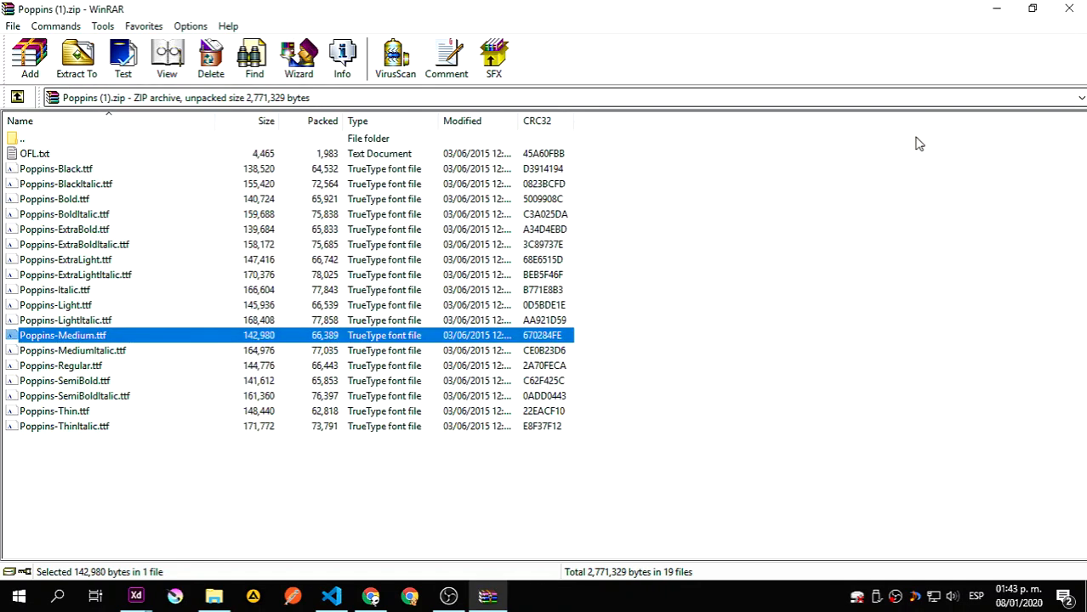
pyautogui.click(1069, 9)
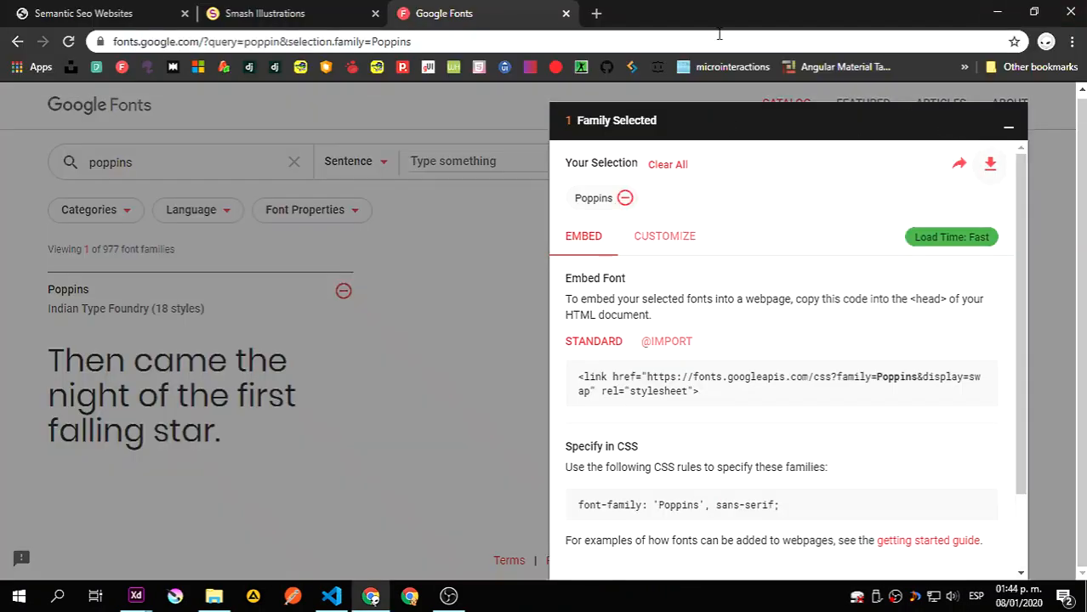
# - Close the Google Fonts and Smash Illustrations pages and minimize the browser
pyautogui.click(566, 14)
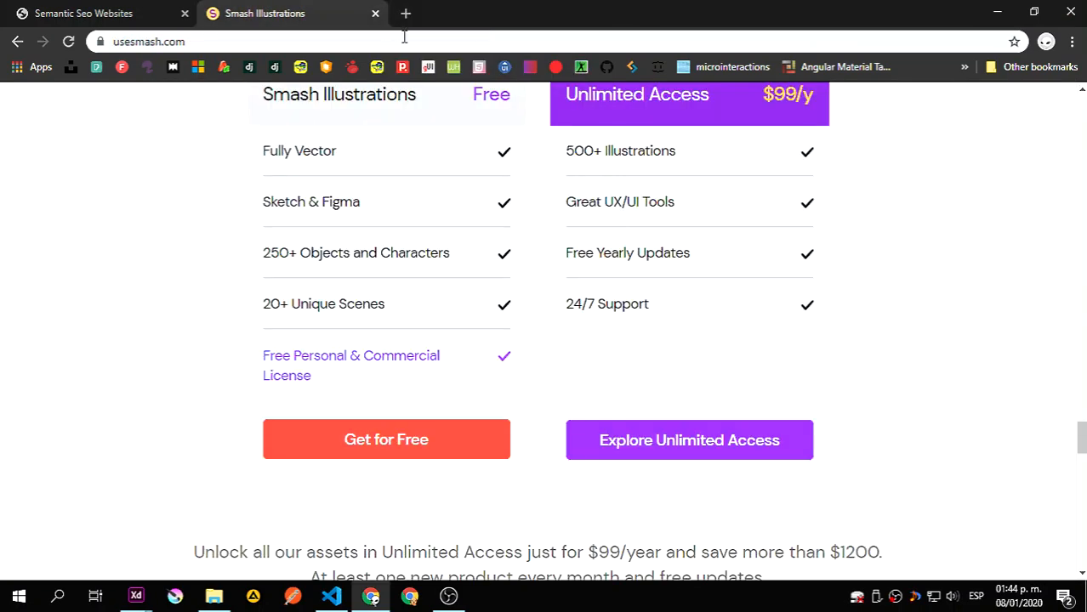
pyautogui.click(375, 13)
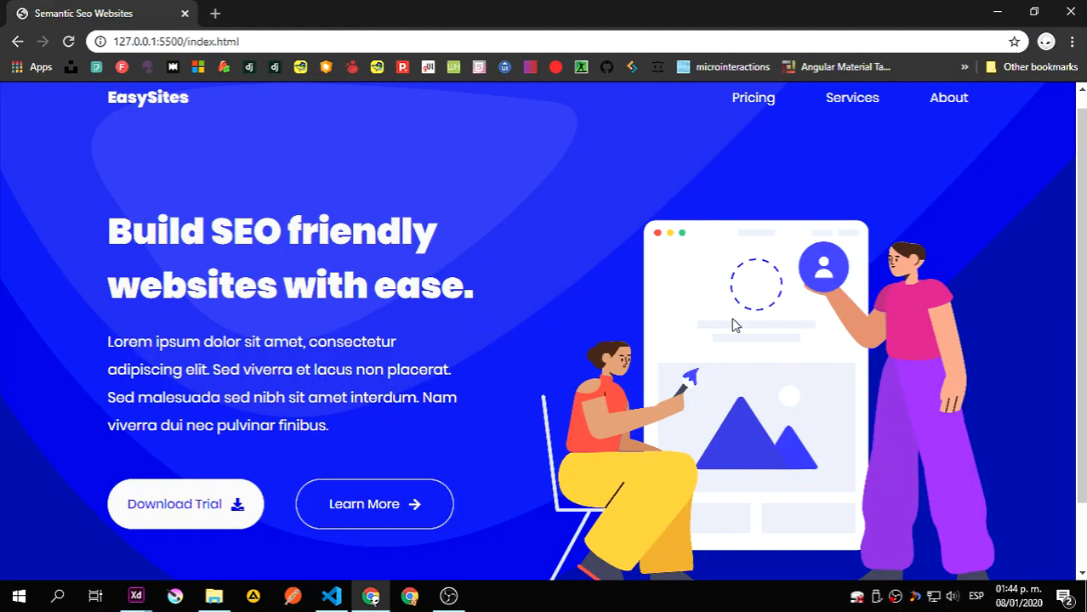
pyautogui.click(998, 13)
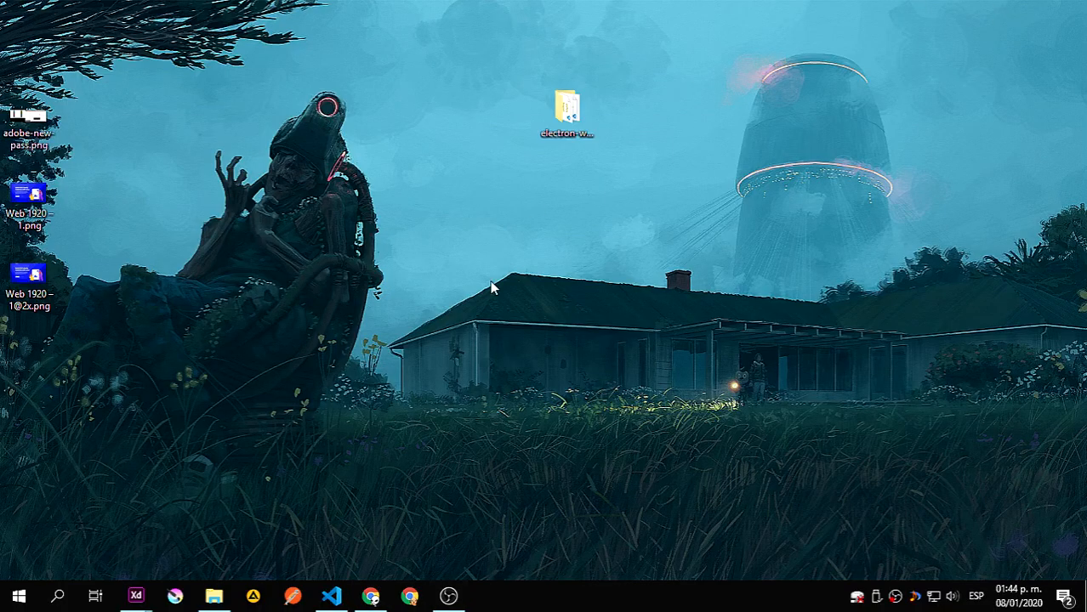
# - View the landing page mockup image "Web 1920 – 1.png" from the desktop and close it
pyautogui.doubleClick(34, 224)
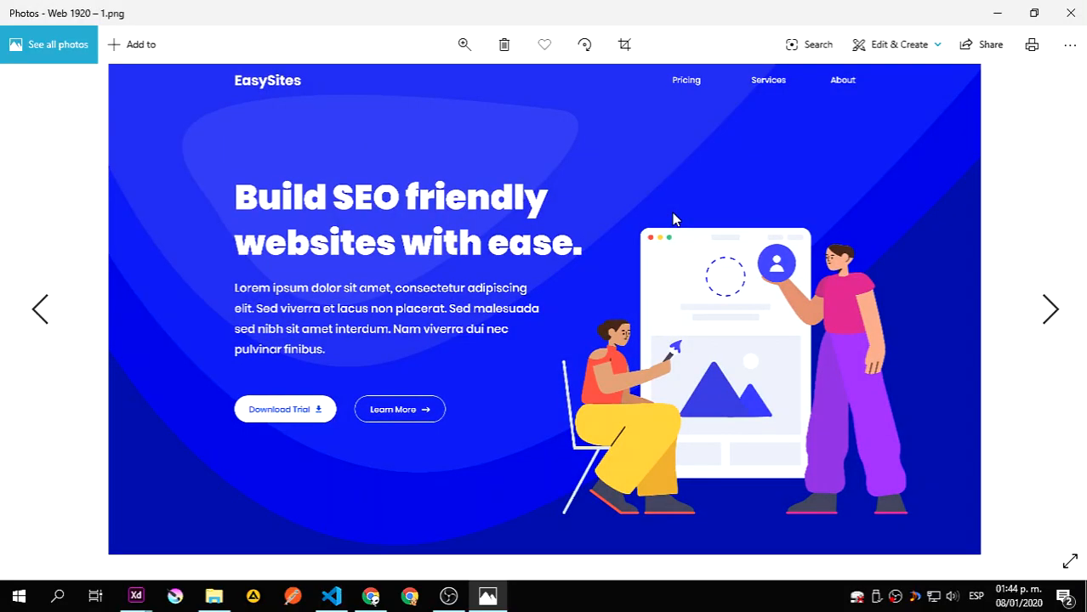
pyautogui.click(1065, 14)
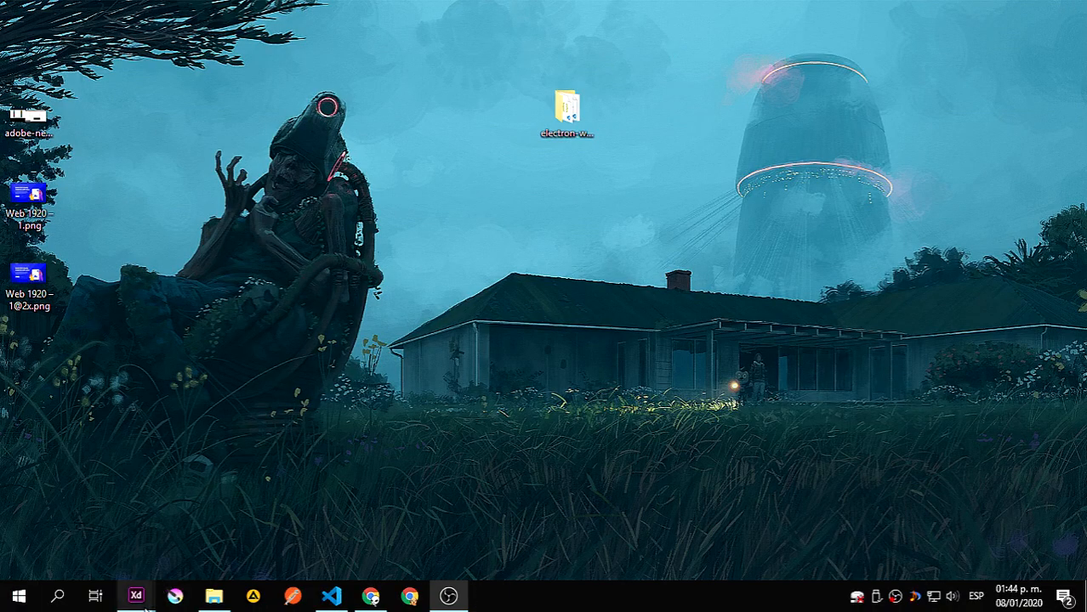
# - Switch to the Untitled-1 document in Adobe XD and fill the Web 1920 – 1 artboard with a solid bright blue
pyautogui.moveTo(147, 605)
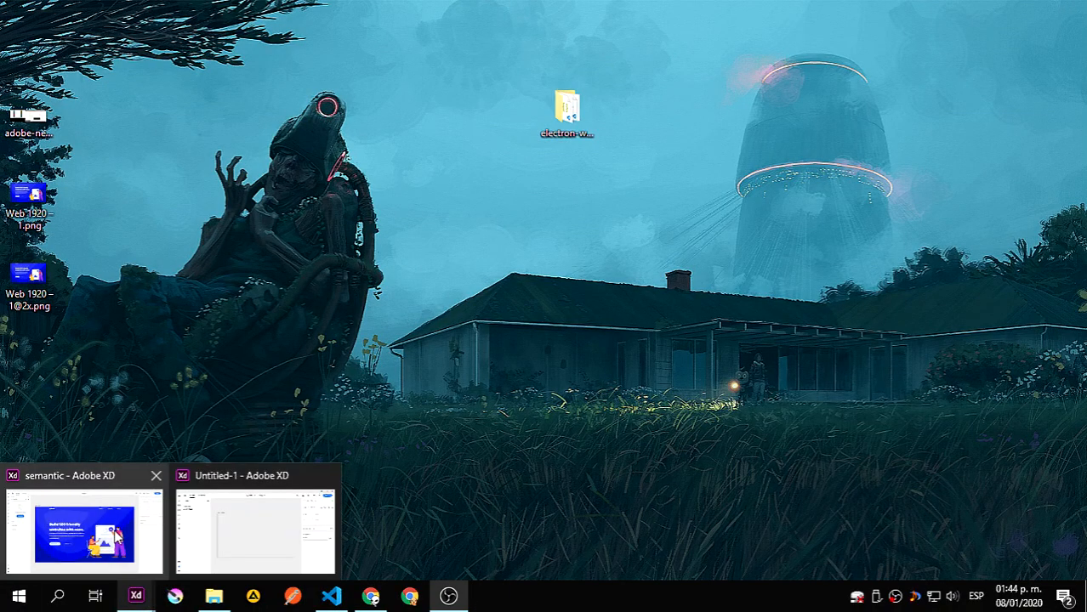
pyautogui.click(228, 531)
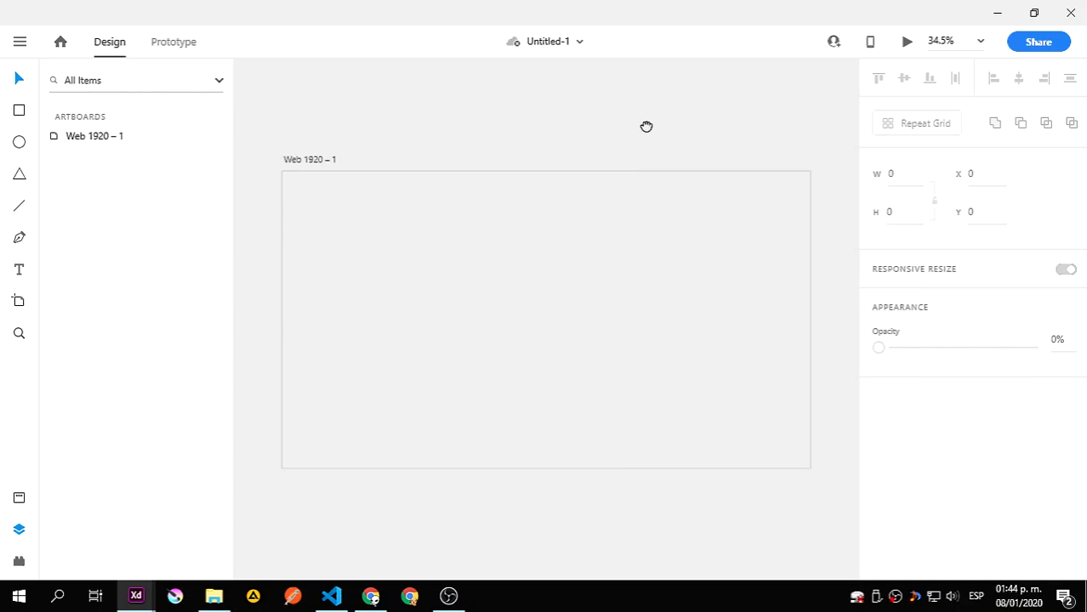
pyautogui.moveTo(646, 127); pyautogui.dragTo(595, 118)
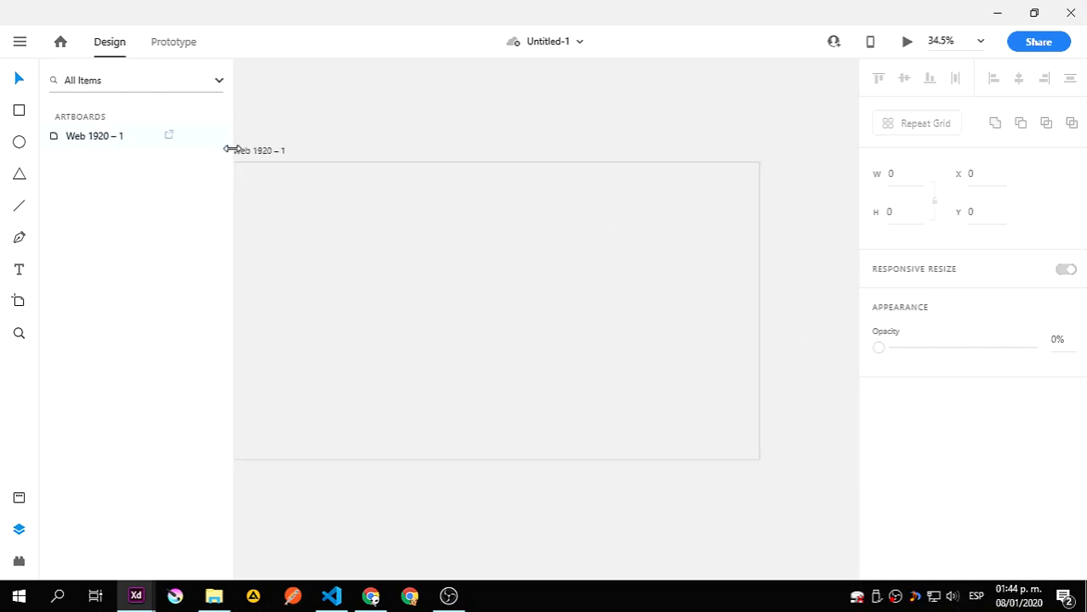
pyautogui.click(255, 150)
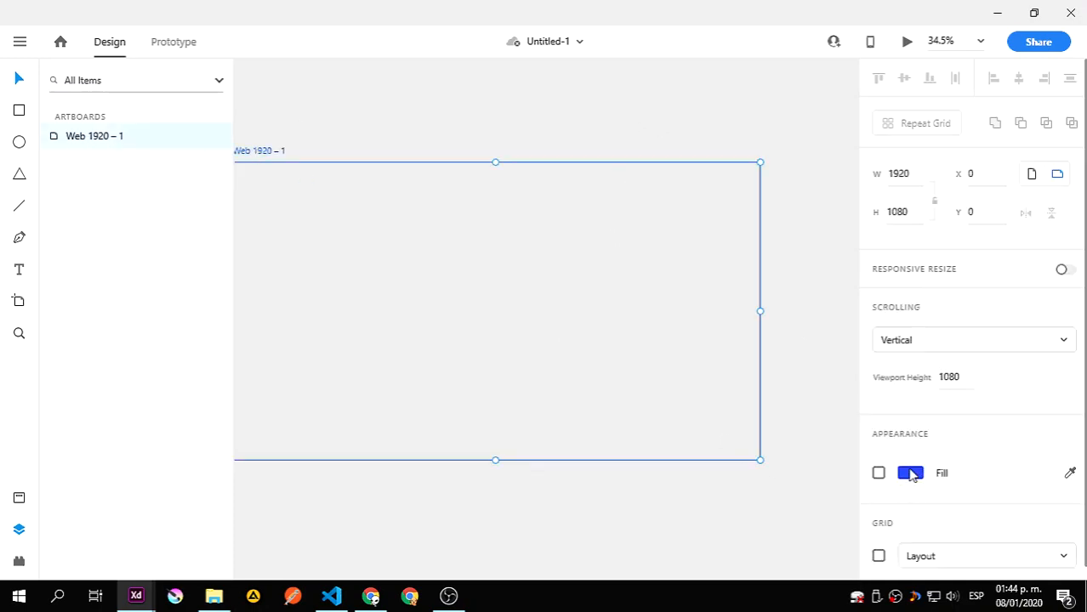
pyautogui.click(910, 474)
pyautogui.click(782, 352)
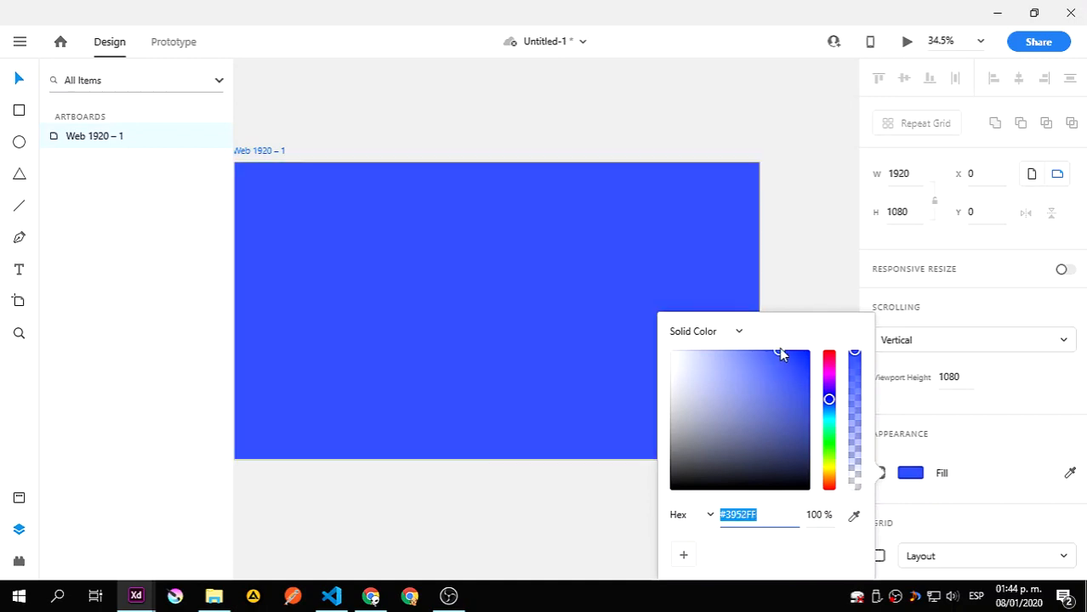
pyautogui.click(729, 397)
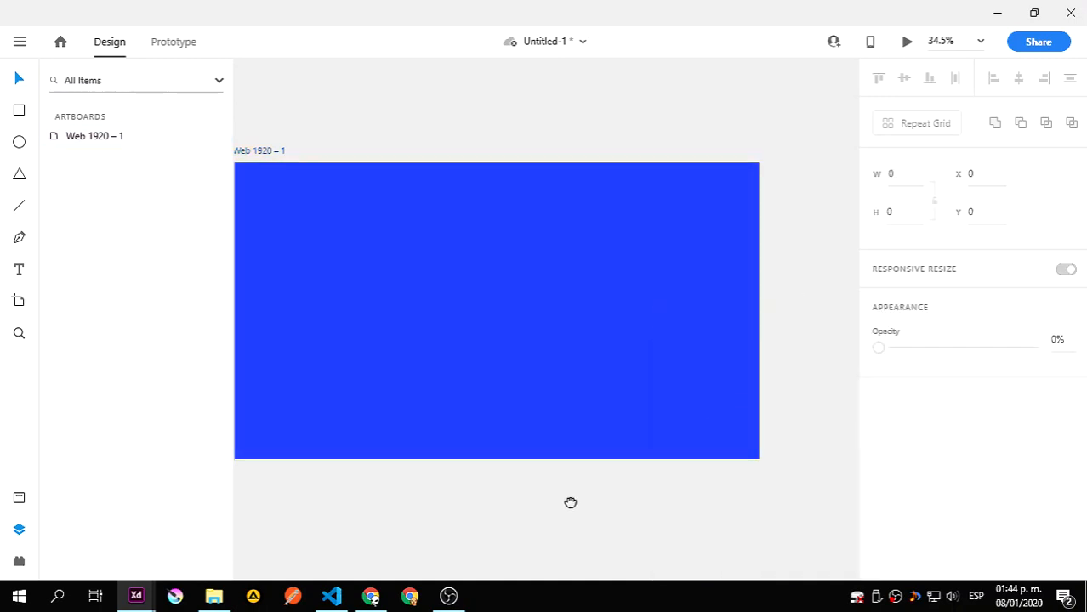
pyautogui.moveTo(570, 502); pyautogui.dragTo(595, 487)
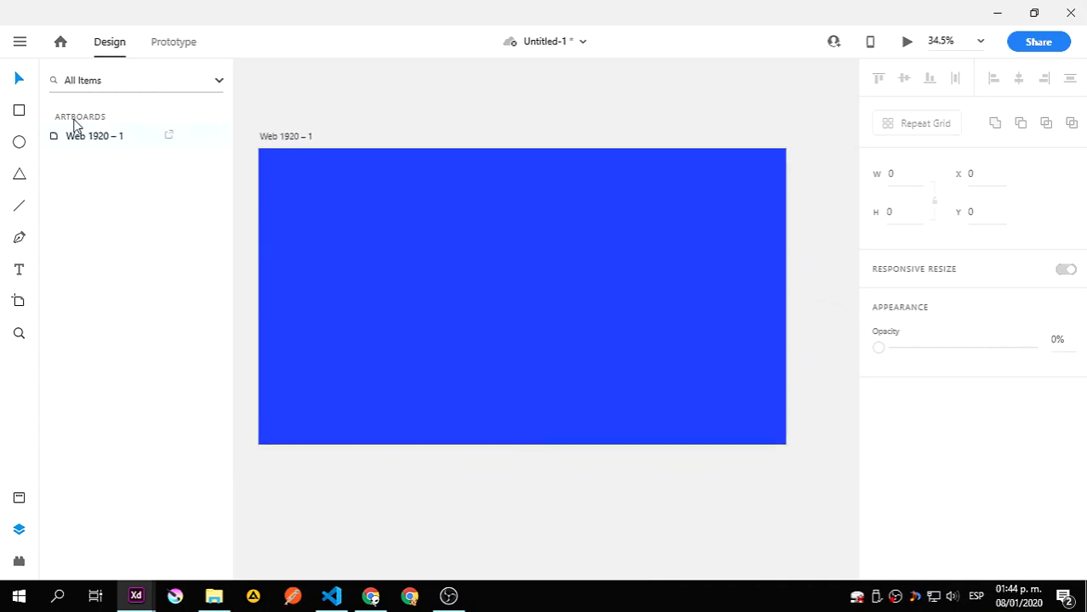
pyautogui.click(19, 114)
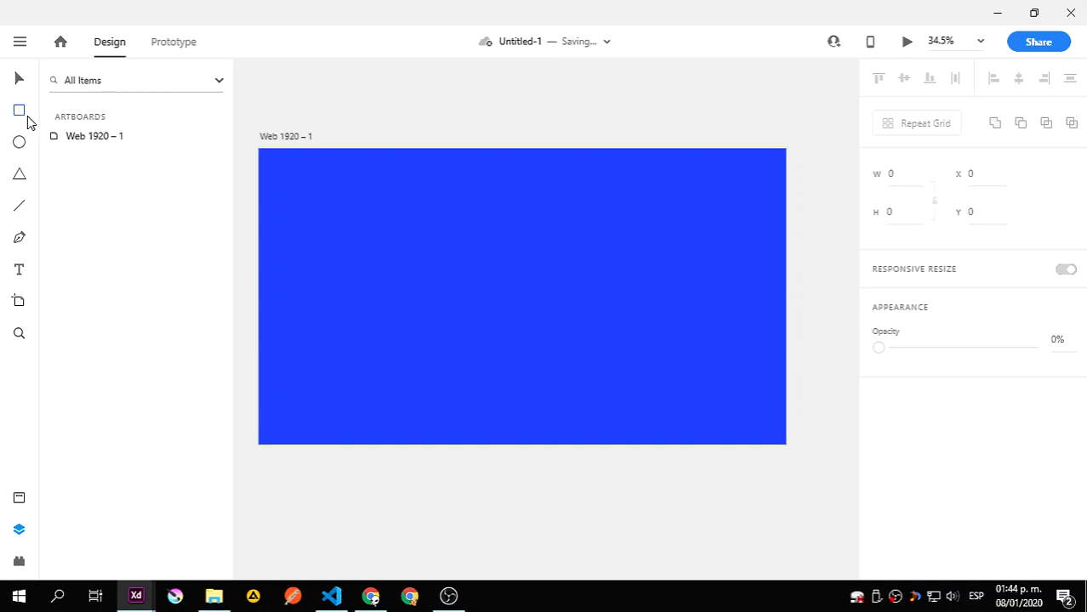
pyautogui.press('p')
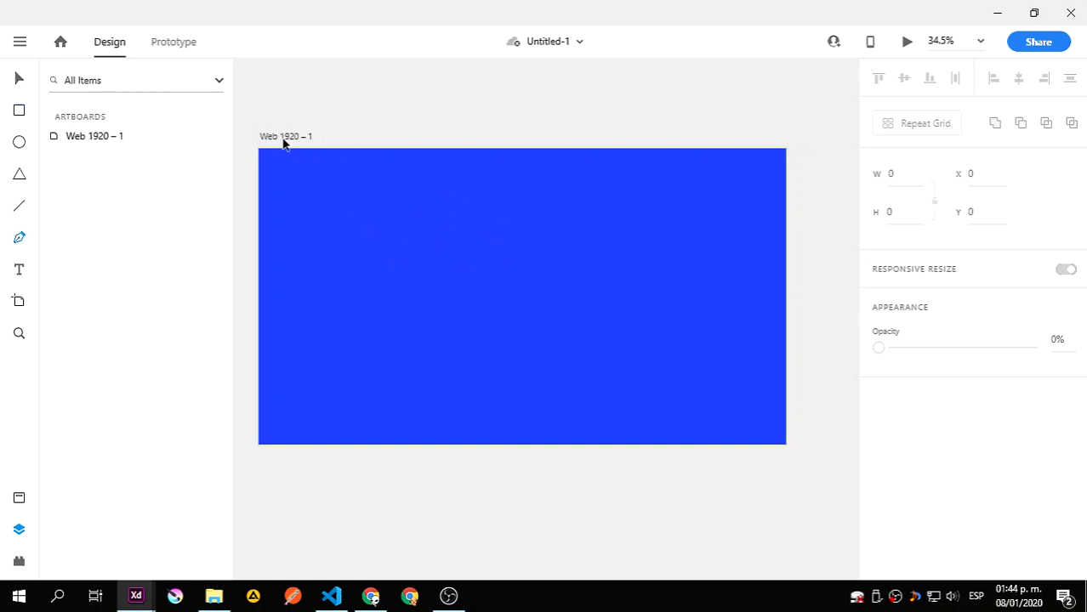
pyautogui.click(285, 137)
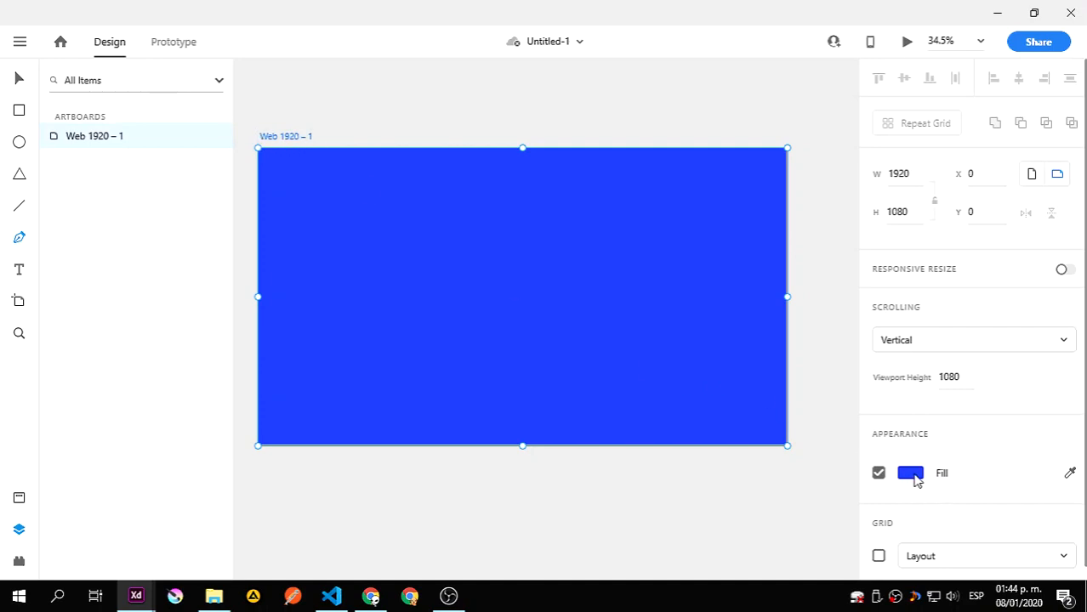
pyautogui.click(917, 481)
pyautogui.click(881, 515)
pyautogui.click(680, 524)
pyautogui.press('Escape')
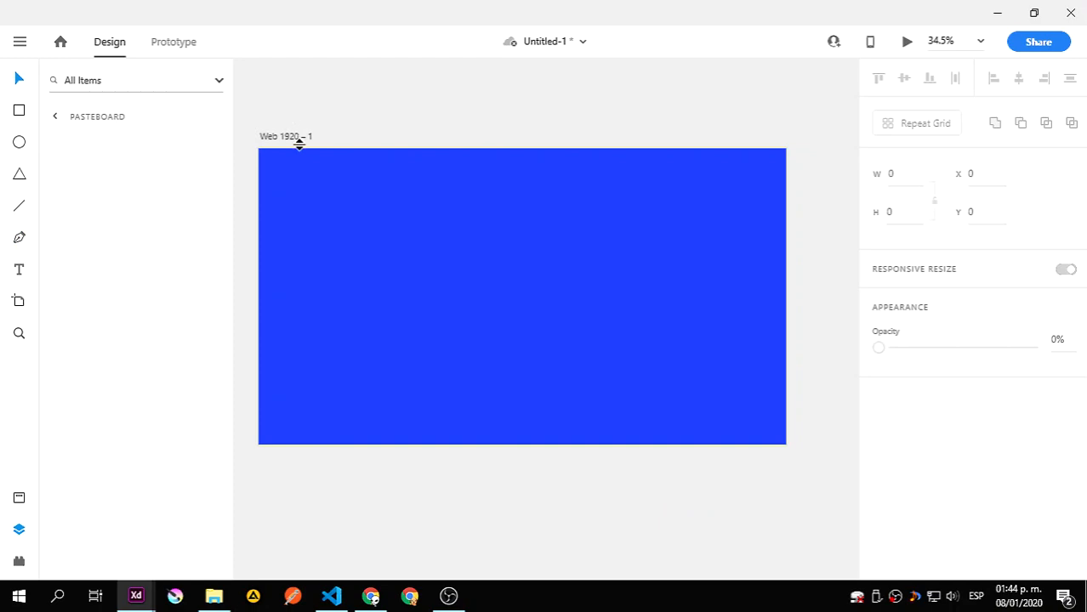
# - Turn on the layout grid for the Web 1920 – 1 artboard and bring its column settings into view
pyautogui.click(297, 140)
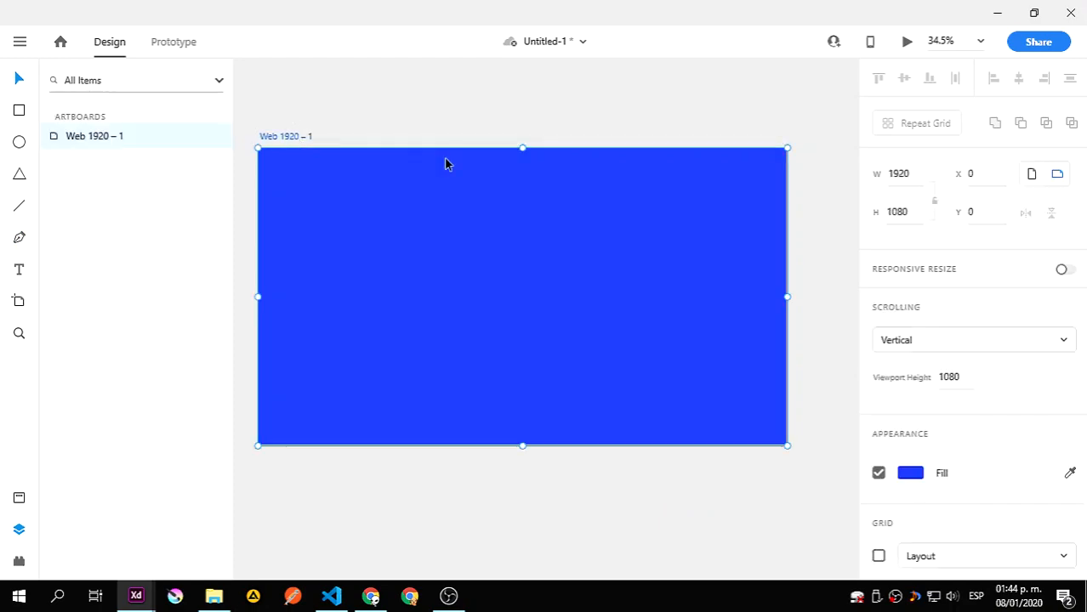
pyautogui.click(878, 556)
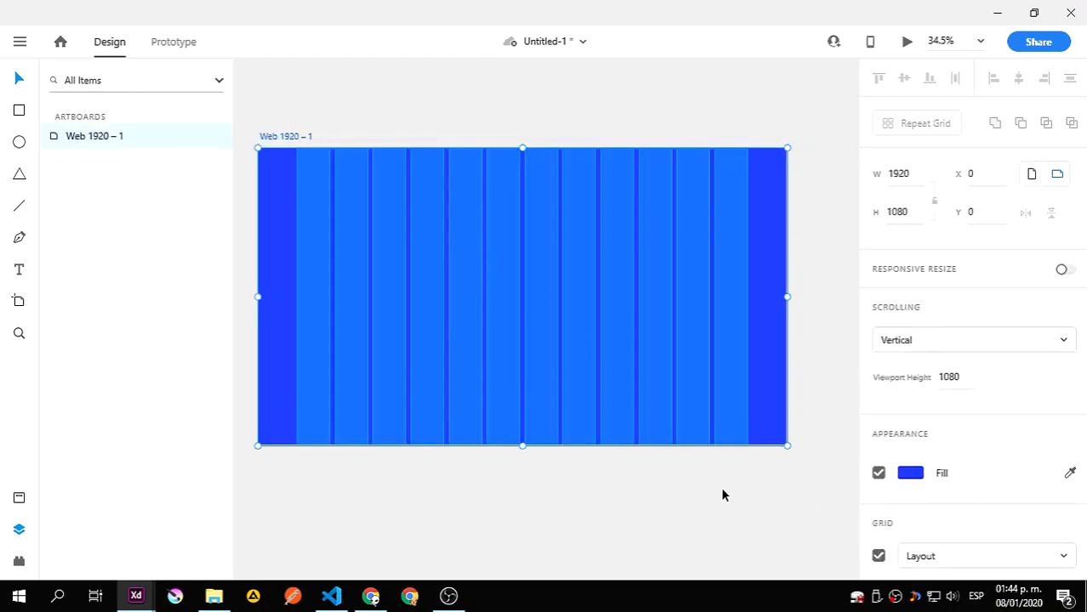
pyautogui.scroll(-1, 722, 494)
pyautogui.scroll(-5, 1033, 527)
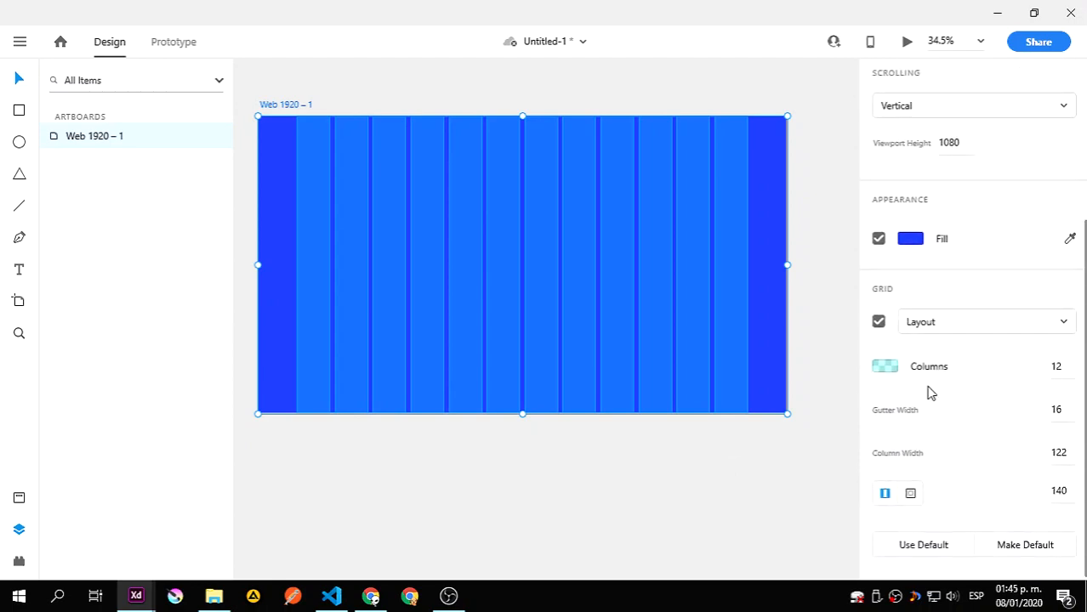
# - Lower the opacity of the artboard grid's column colour to 13%
pyautogui.click(885, 365)
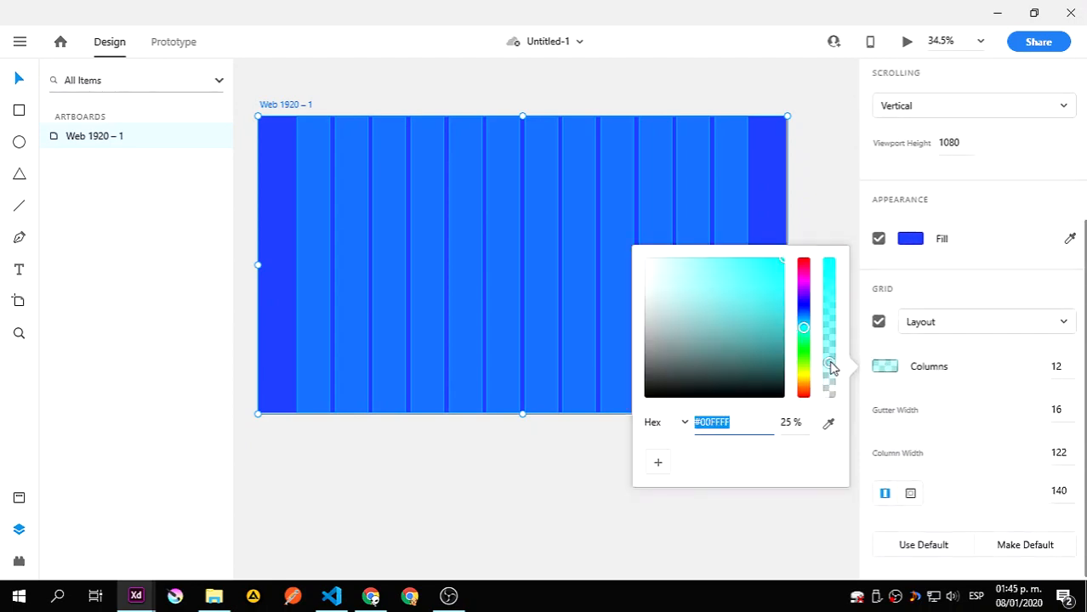
pyautogui.moveTo(830, 366); pyautogui.dragTo(831, 385)
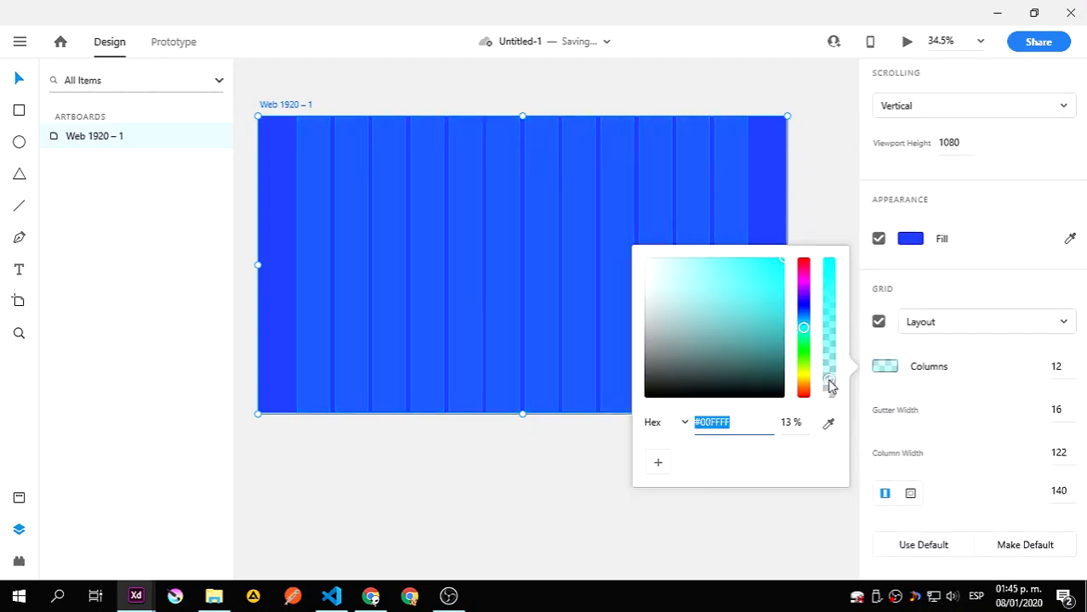
pyautogui.click(812, 217)
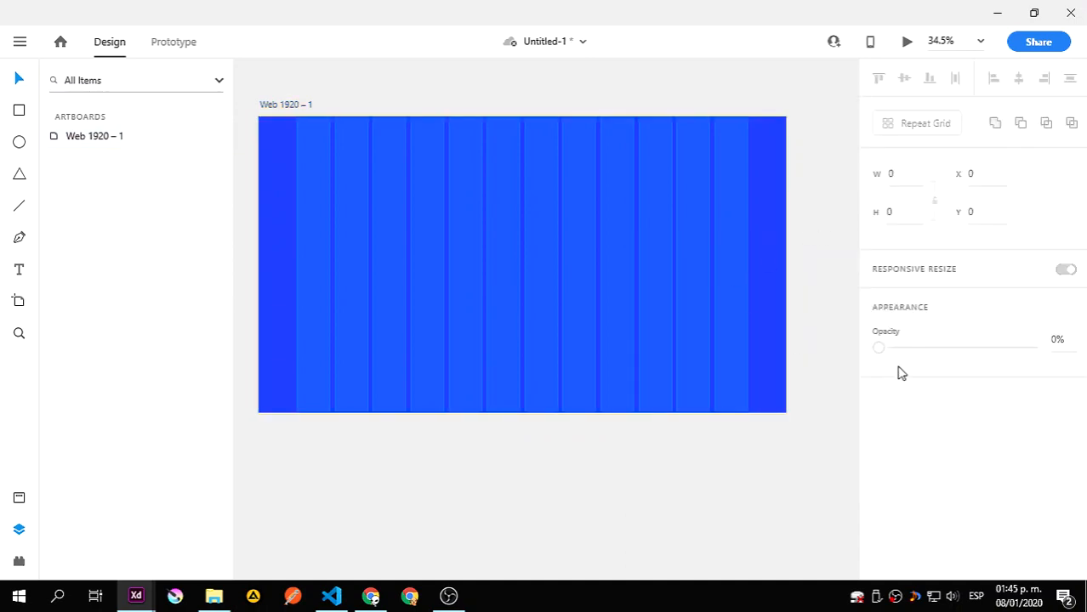
# - Turn off the layout grid on the Web 1920 – 1 artboard
pyautogui.click(265, 107)
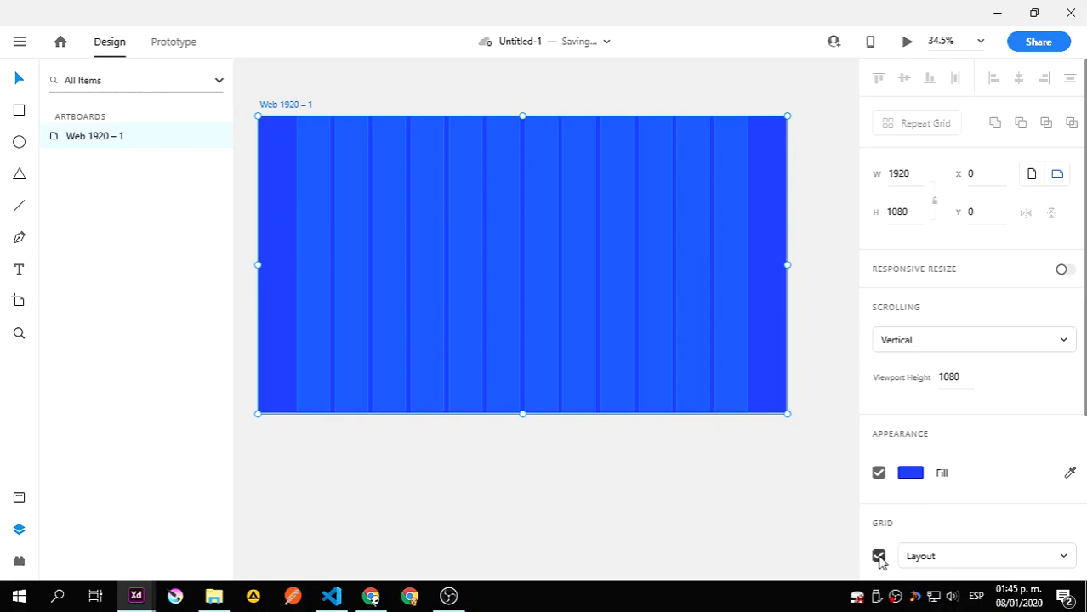
pyautogui.click(878, 556)
pyautogui.click(628, 497)
pyautogui.click(523, 267)
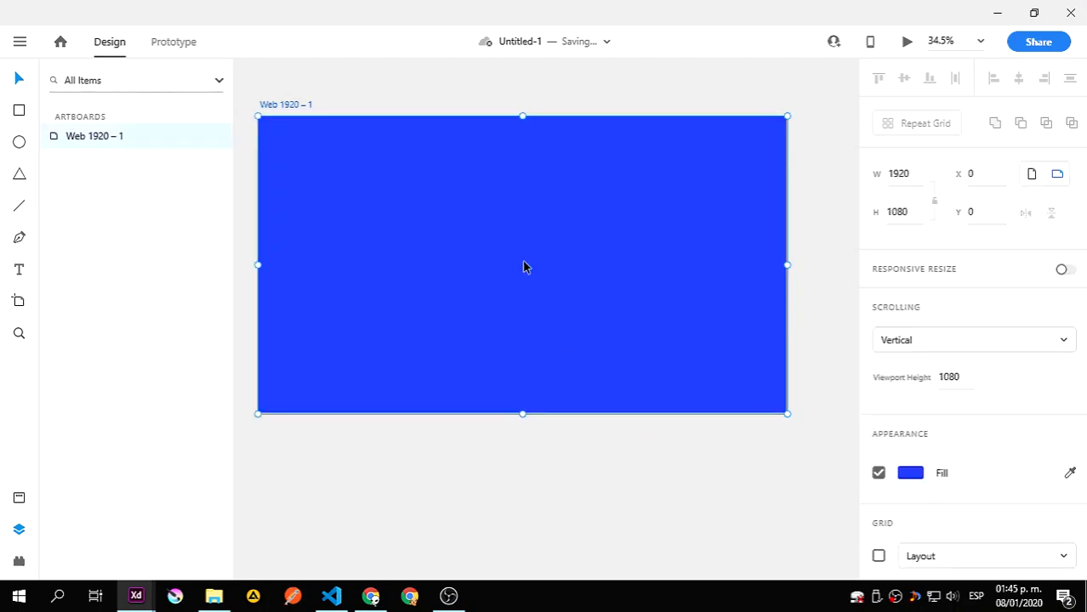
pyautogui.click(599, 516)
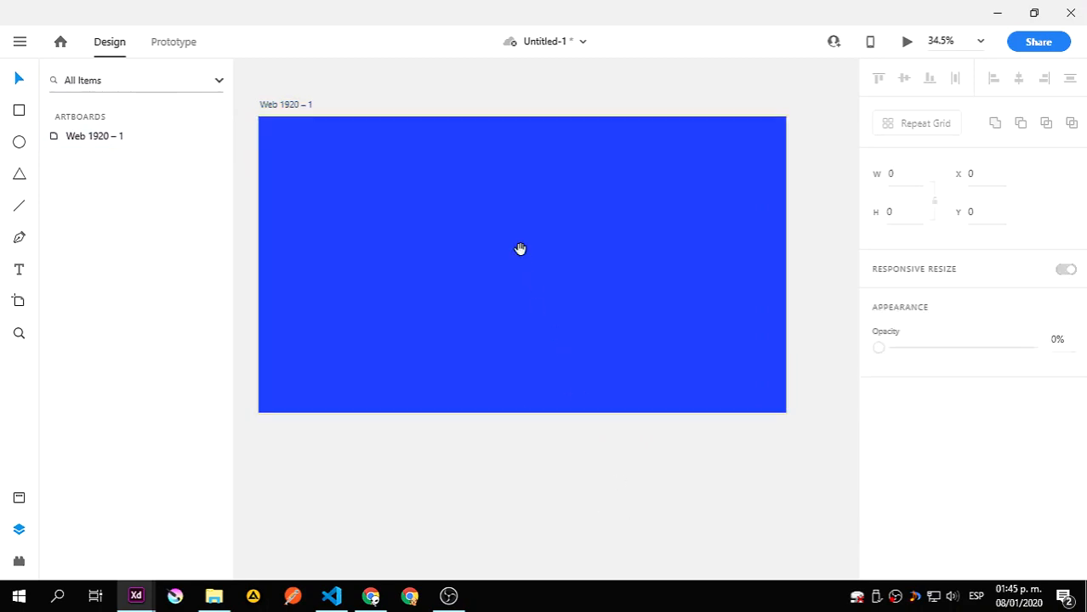
# - Move the Web 1920 – 1 artboard to about X -247, Y -139 and save the document
pyautogui.moveTo(520, 250); pyautogui.dragTo(618, 273)
pyautogui.moveTo(667, 313); pyautogui.dragTo(607, 274)
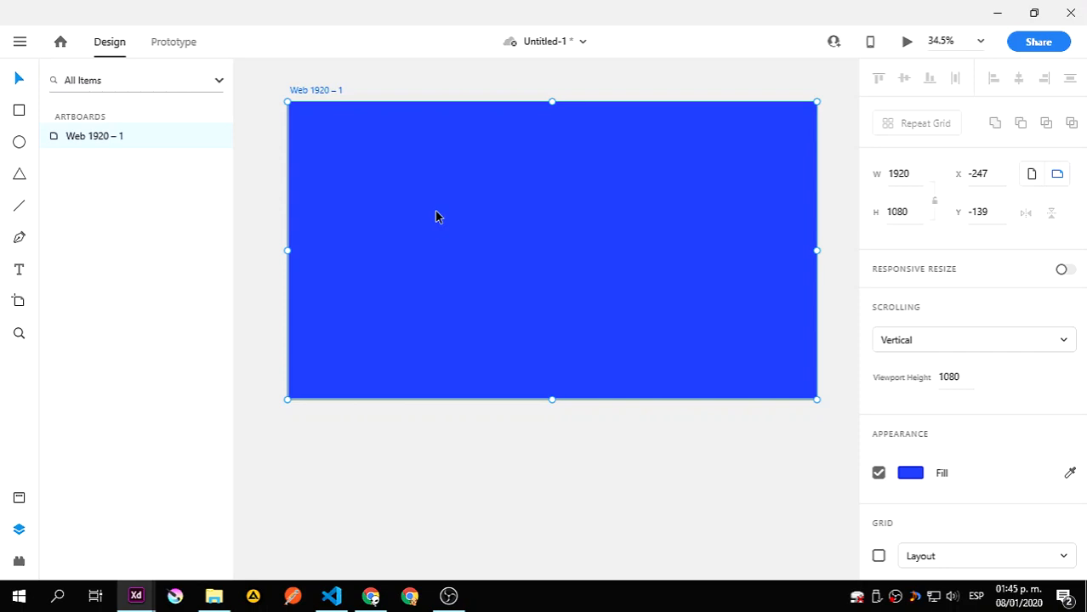
pyautogui.hotkey('ctrl', 's')
# - Draw a closed three-point curved blob with the Pen tool in the artboard's upper-left area
pyautogui.press('r')
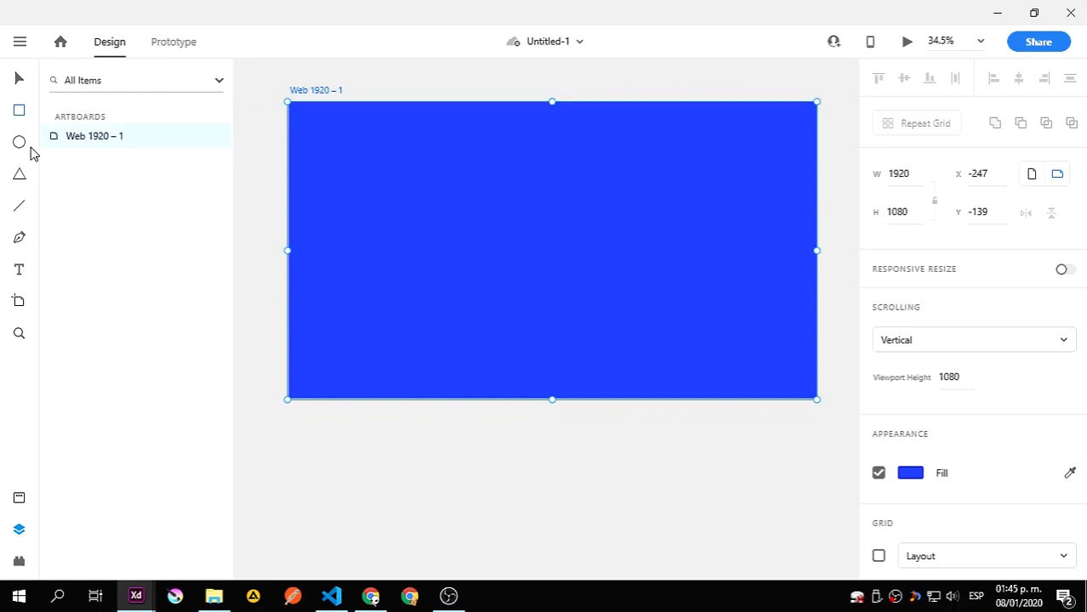
pyautogui.press('p')
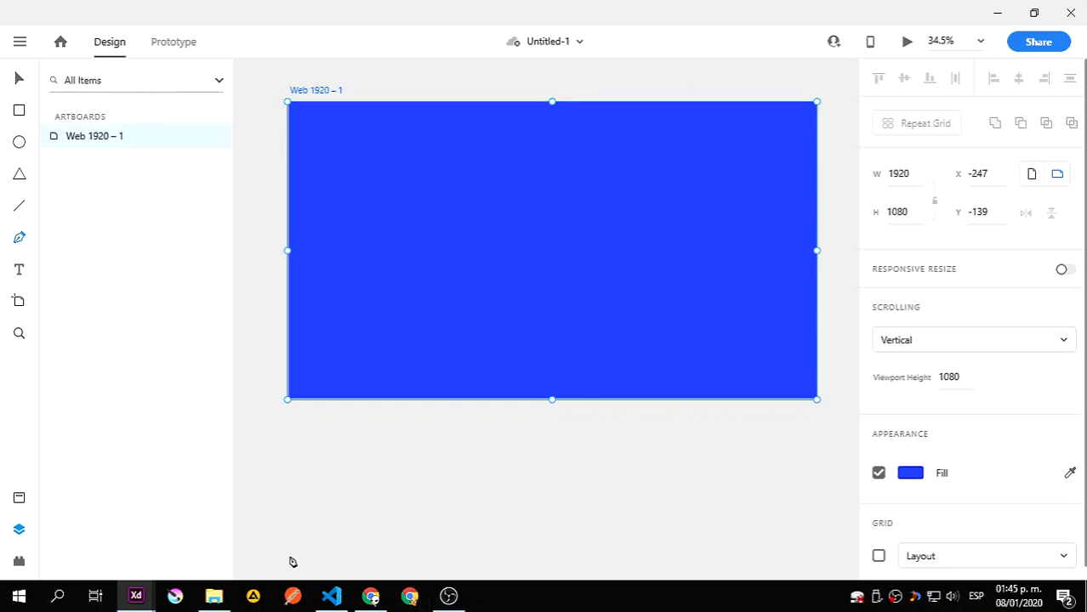
pyautogui.moveTo(134, 595)
pyautogui.click(199, 558)
pyautogui.click(339, 144)
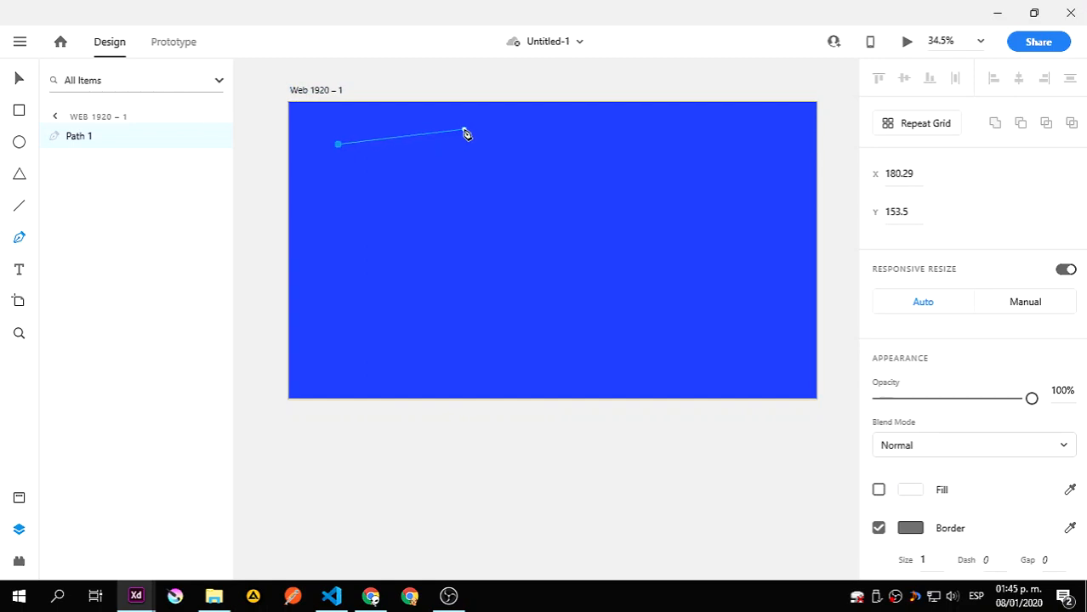
pyautogui.click(464, 129)
pyautogui.moveTo(495, 149); pyautogui.dragTo(480, 190)
pyautogui.moveTo(423, 222); pyautogui.dragTo(397, 219)
pyautogui.click(337, 145)
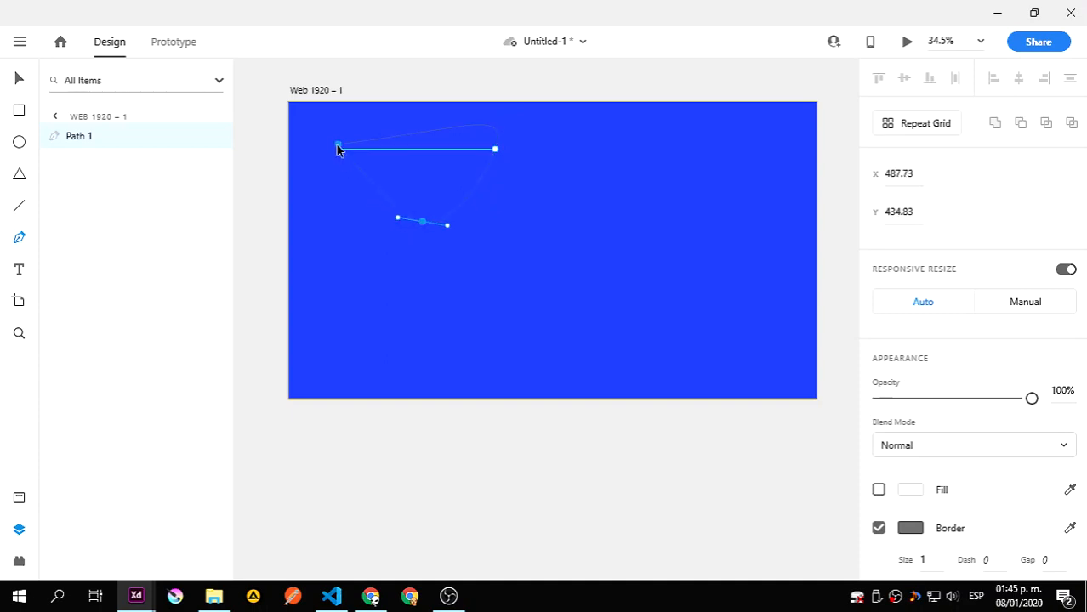
# - Reshape the blob to about 532 × 295 by moving its left and bottom anchor points inward and rounding the left corner
pyautogui.press('Escape')
pyautogui.moveTo(337, 146)
pyautogui.mouseDown()
pyautogui.moveTo(355, 160)
pyautogui.moveTo(352, 150)
pyautogui.mouseUp()
pyautogui.moveTo(477, 133); pyautogui.dragTo(350, 148)
pyautogui.doubleClick(353, 149)
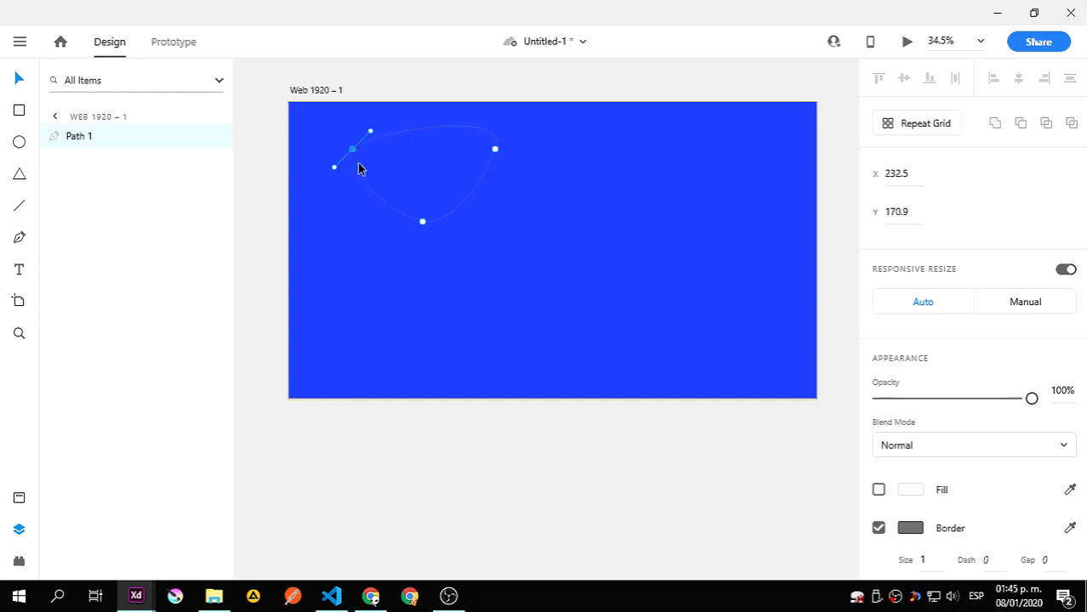
pyautogui.moveTo(333, 173); pyautogui.dragTo(336, 172)
pyautogui.click(423, 222)
pyautogui.moveTo(422, 223)
pyautogui.mouseDown()
pyautogui.moveTo(427, 210)
pyautogui.moveTo(415, 210)
pyautogui.moveTo(432, 210)
pyautogui.mouseUp()
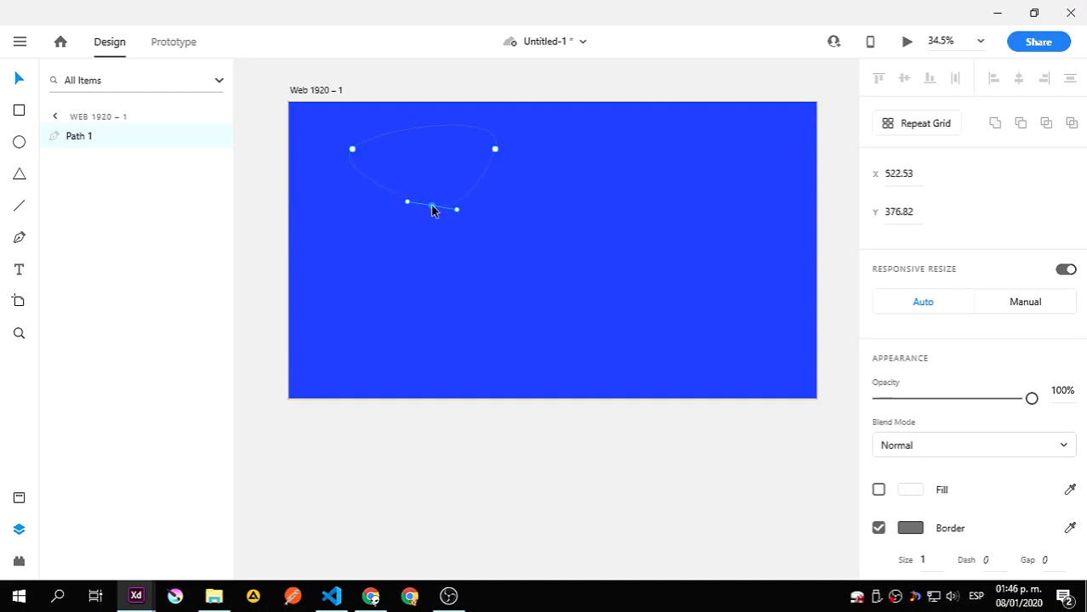
pyautogui.click(446, 247)
# - Remove the border from the blob shape
pyautogui.click(477, 129)
pyautogui.hotkey('ctrl', '1')
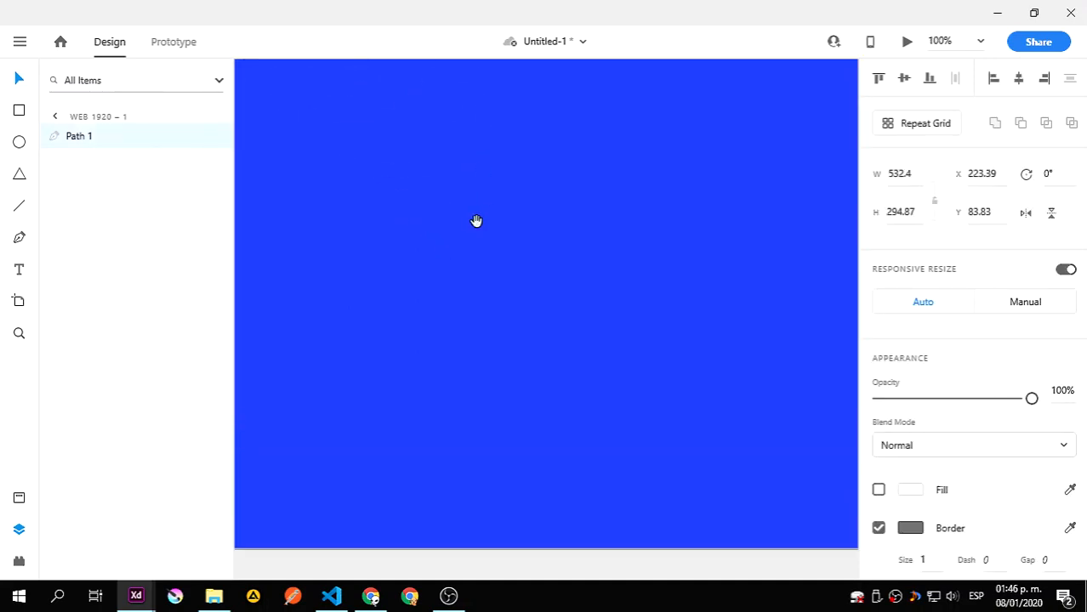
pyautogui.moveTo(476, 221); pyautogui.dragTo(708, 457)
pyautogui.moveTo(576, 335); pyautogui.dragTo(683, 492)
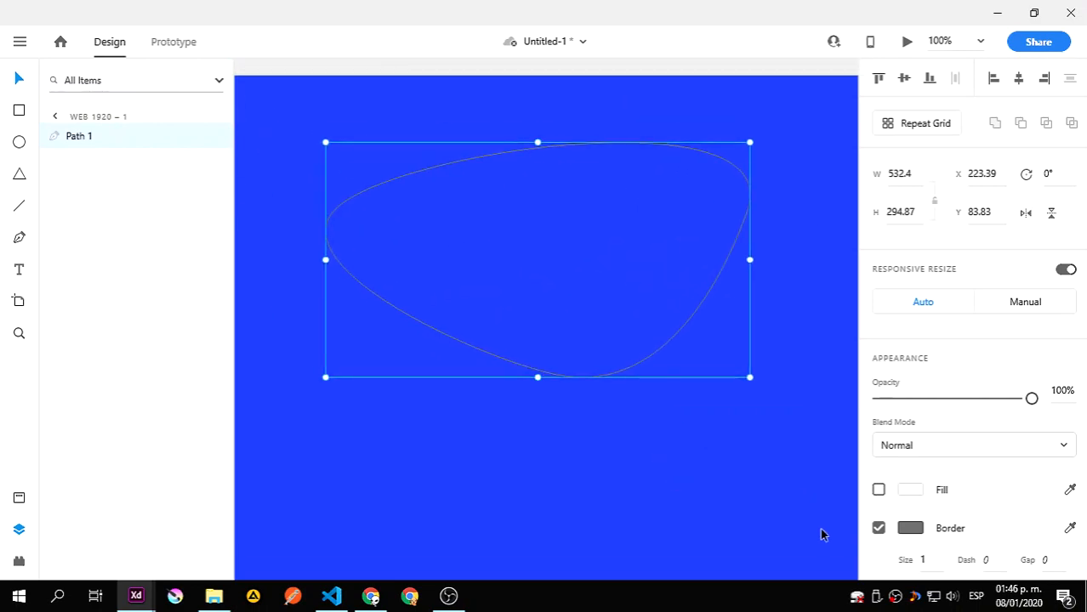
pyautogui.click(878, 528)
# - Fill the blob with the solid blue #264AFF, slightly lighter than the artboard background
pyautogui.click(915, 493)
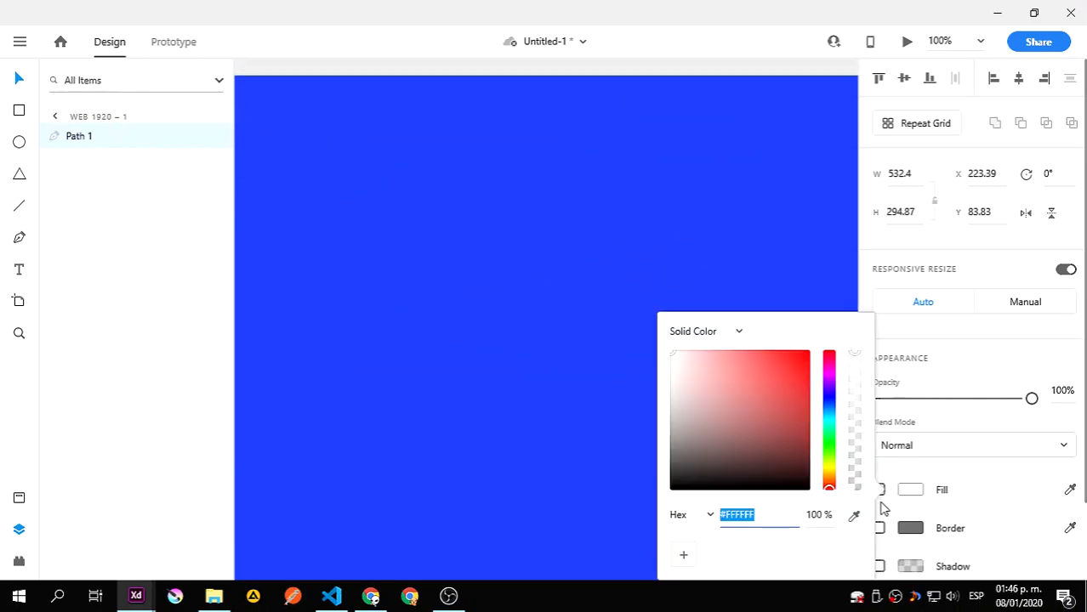
pyautogui.click(829, 397)
pyautogui.click(805, 358)
pyautogui.moveTo(801, 352); pyautogui.dragTo(784, 348)
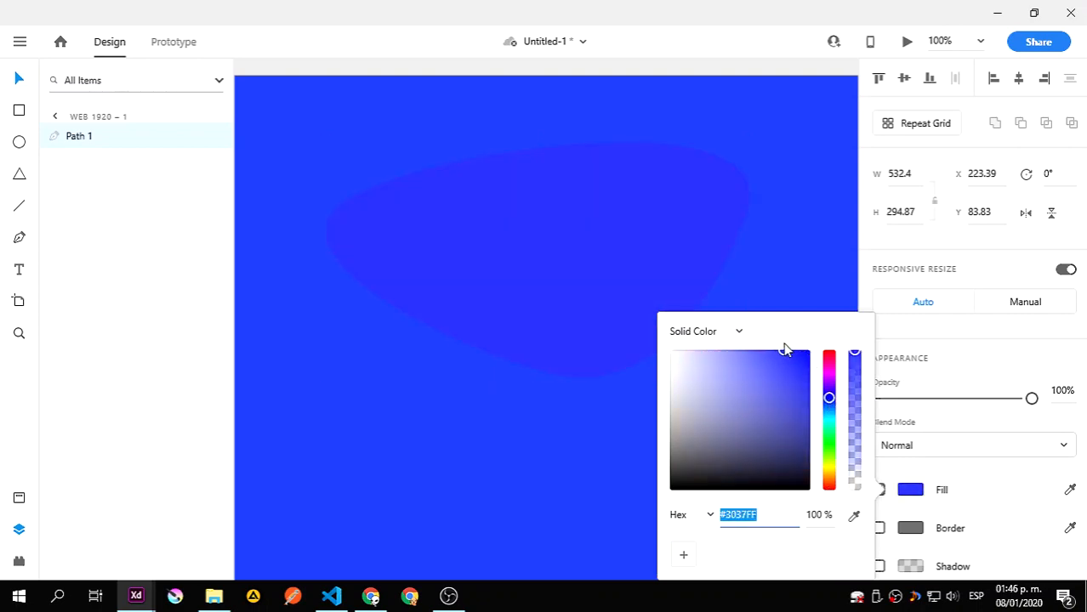
pyautogui.click(828, 400)
pyautogui.moveTo(829, 402); pyautogui.dragTo(830, 396)
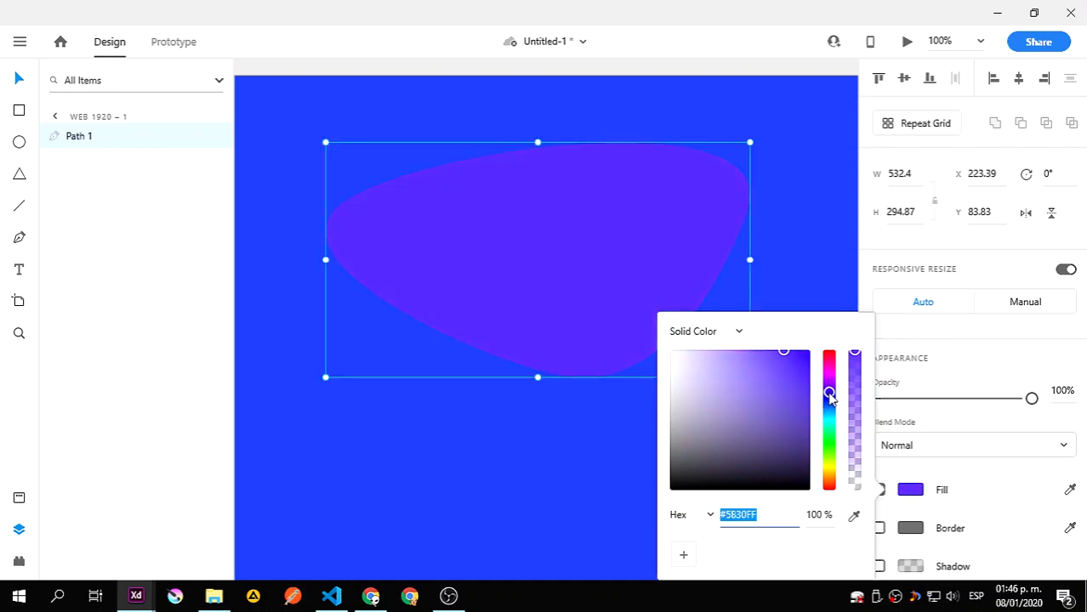
pyautogui.click(829, 396)
pyautogui.moveTo(785, 352); pyautogui.dragTo(773, 349)
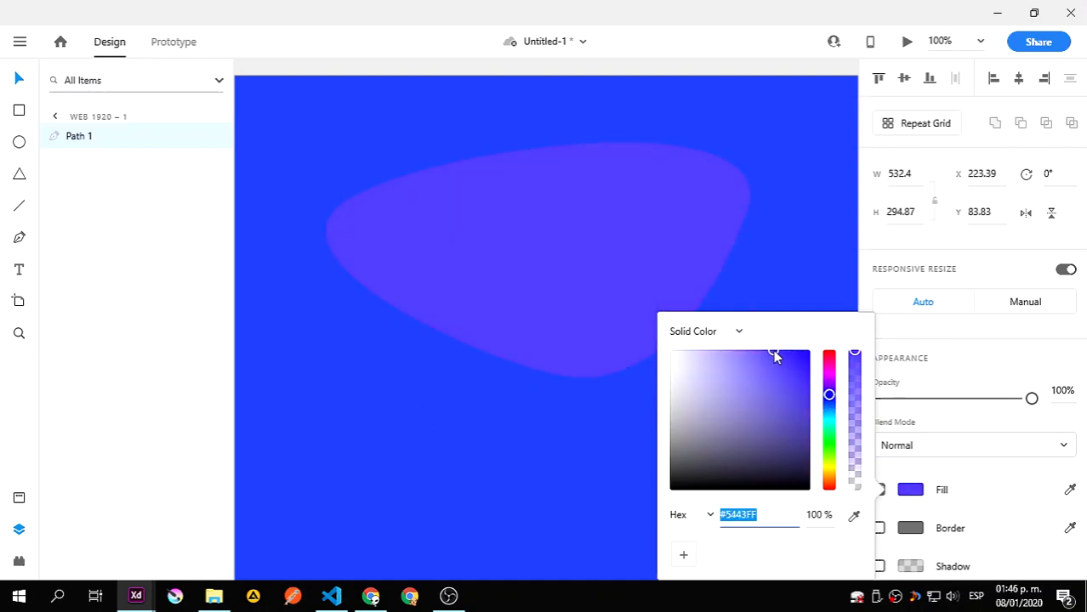
pyautogui.click(830, 398)
pyautogui.moveTo(830, 398); pyautogui.dragTo(830, 401)
pyautogui.click(777, 350)
pyautogui.moveTo(777, 355); pyautogui.dragTo(790, 355)
pyautogui.click(787, 248)
pyautogui.hotkey('ctrl', '0')
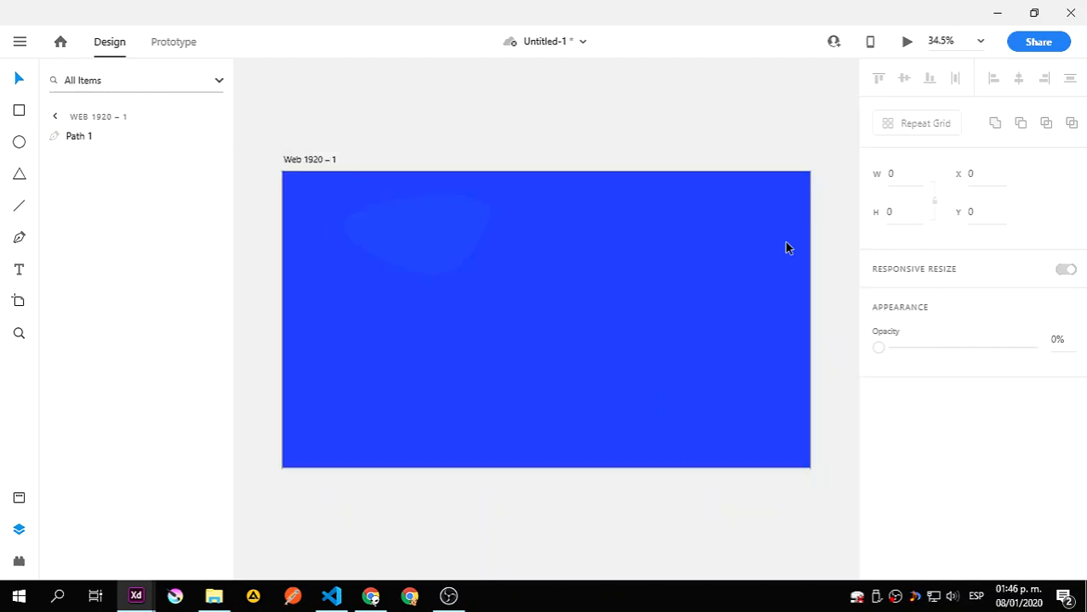
# - Reposition the blob to about X 232, Y 107 on the artboard
pyautogui.click(453, 262)
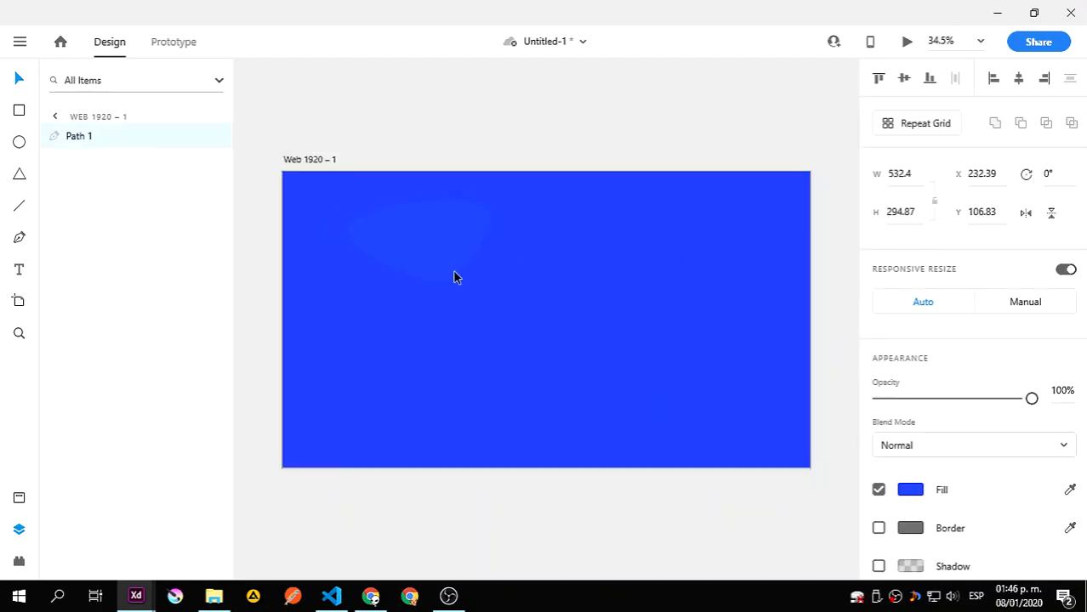
pyautogui.click(500, 132)
# - Duplicate the blob behind the original and enlarge the copy around its centre to about 727 × 509
pyautogui.click(428, 271)
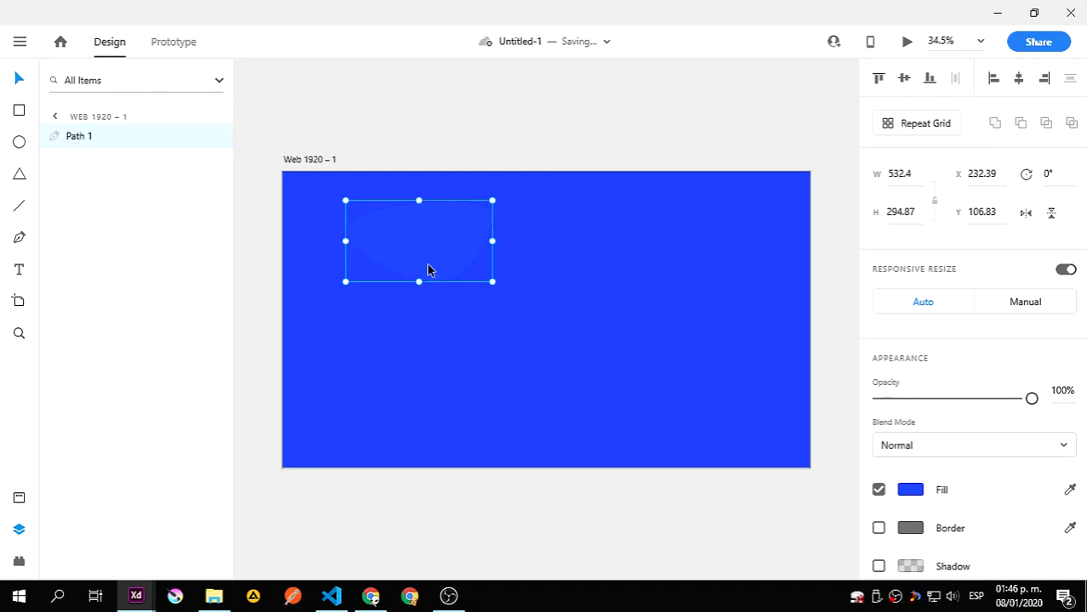
pyautogui.hotkey('ctrl', 'd')
pyautogui.moveTo(492, 281); pyautogui.dragTo(519, 312)
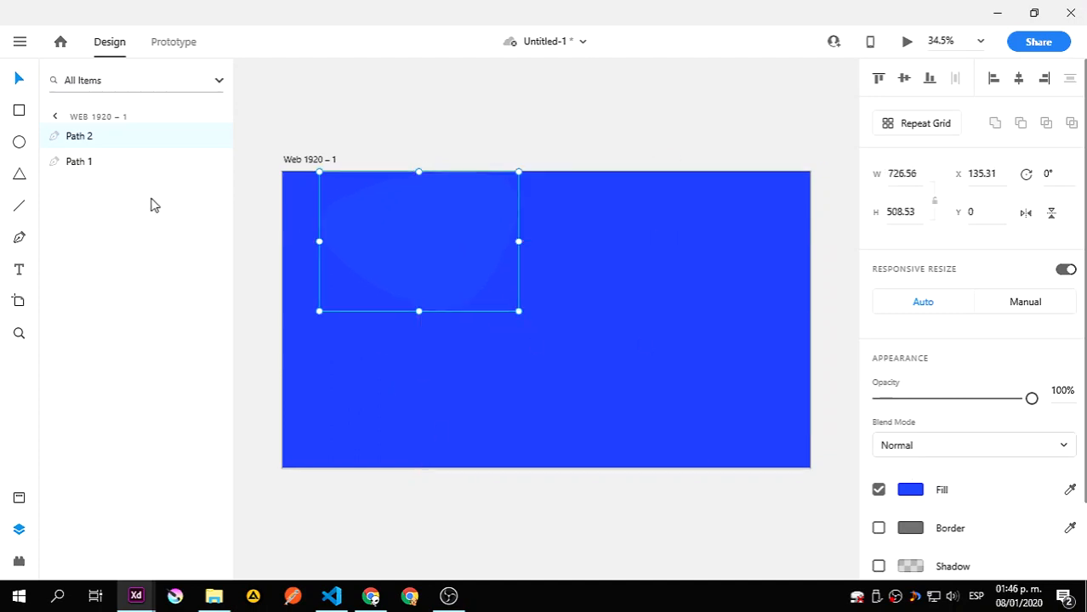
pyautogui.moveTo(99, 138); pyautogui.dragTo(104, 175)
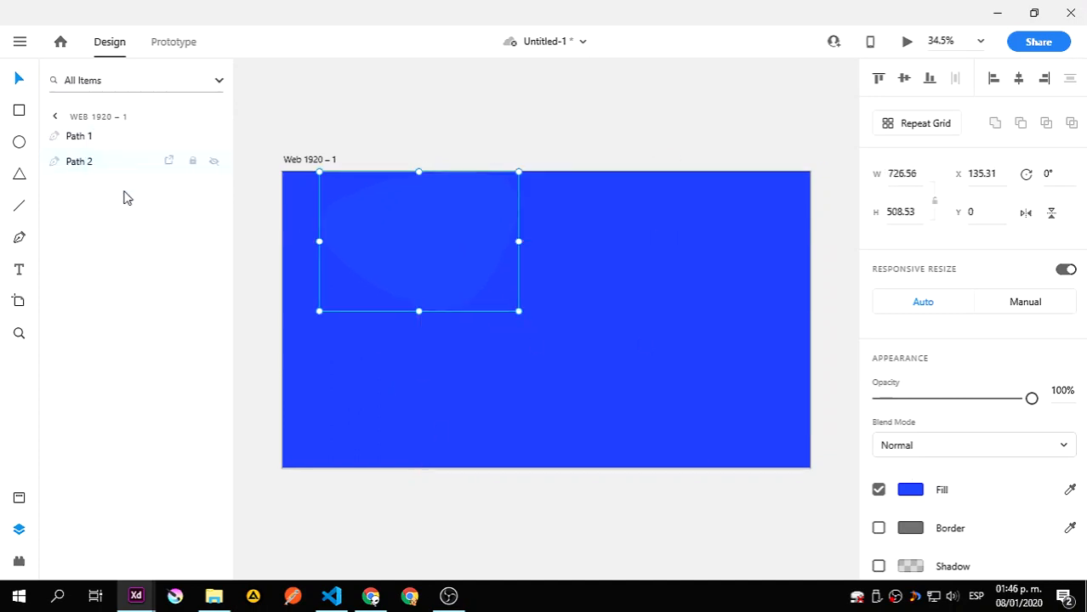
# - Fill the larger blob behind the original with the more saturated blue #173DFC
pyautogui.click(910, 490)
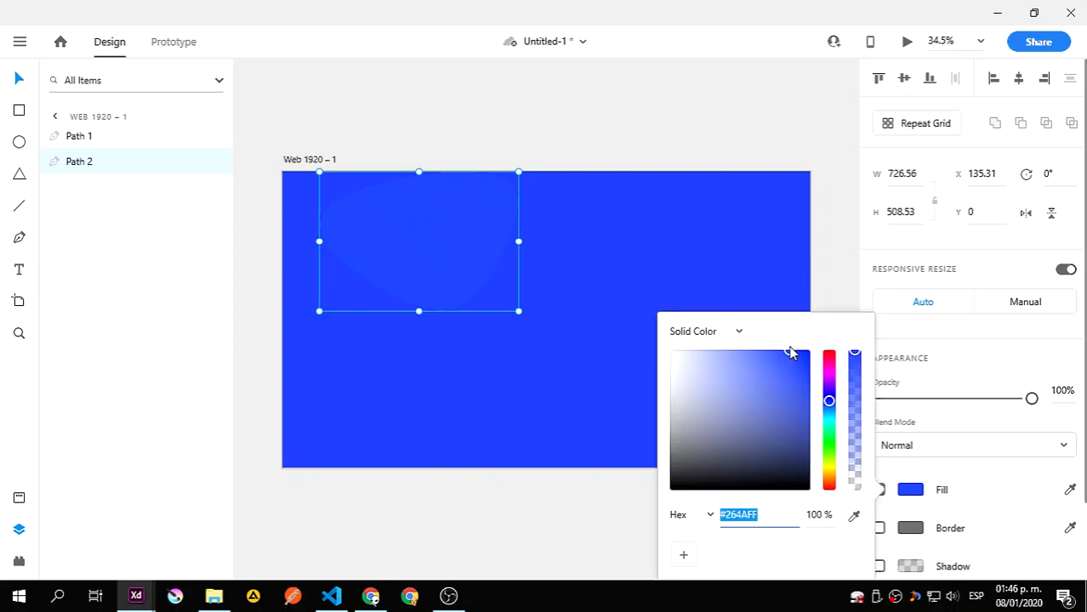
pyautogui.moveTo(790, 351); pyautogui.dragTo(797, 351)
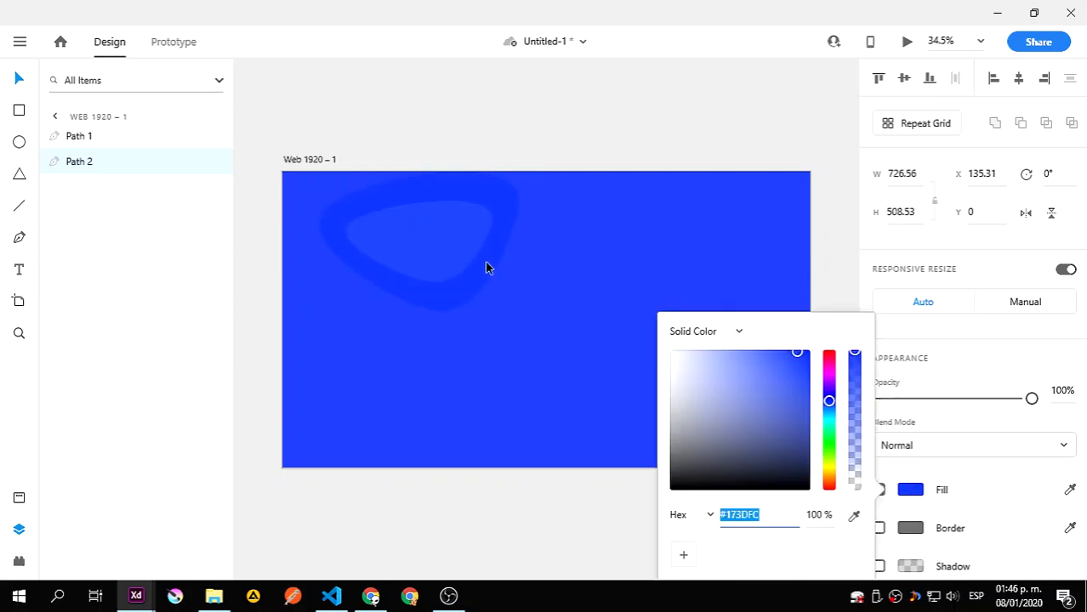
pyautogui.click(625, 101)
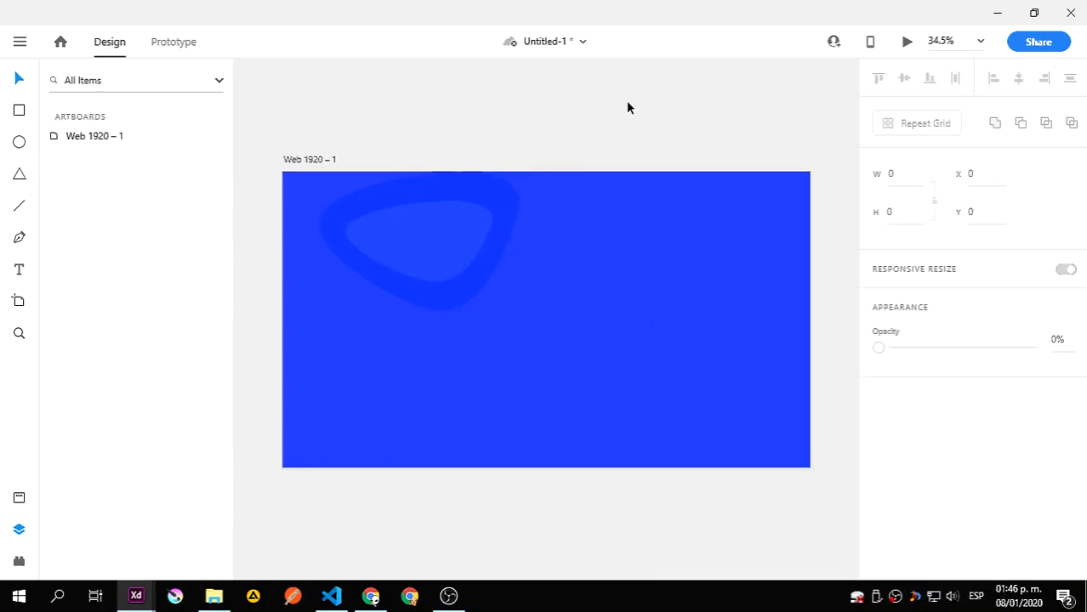
# - Enlarge both blobs together, bringing the outer one to about 837 × 586, and adjust the inner blob's position
pyautogui.moveTo(485, 279); pyautogui.dragTo(488, 278)
pyautogui.click(564, 64)
pyautogui.click(473, 225)
pyautogui.keyDown('shift'); pyautogui.click(509, 237); pyautogui.keyUp('shift')
pyautogui.moveTo(523, 310); pyautogui.dragTo(553, 332)
pyautogui.hotkey('ctrl', 'z')
pyautogui.moveTo(492, 267); pyautogui.dragTo(469, 260)
pyautogui.click(539, 72)
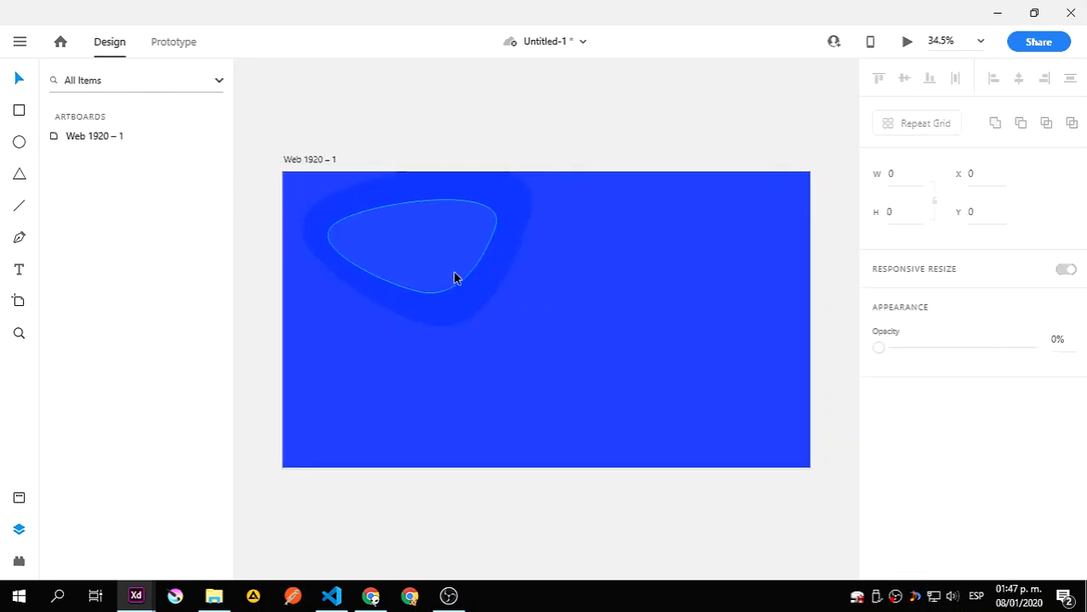
# - Duplicate the outer blob behind the other two, enlarging and positioning the copy at about 1270 × 892, X -40, Y -141
pyautogui.click(437, 291)
pyautogui.hotkey('ctrl', 'd')
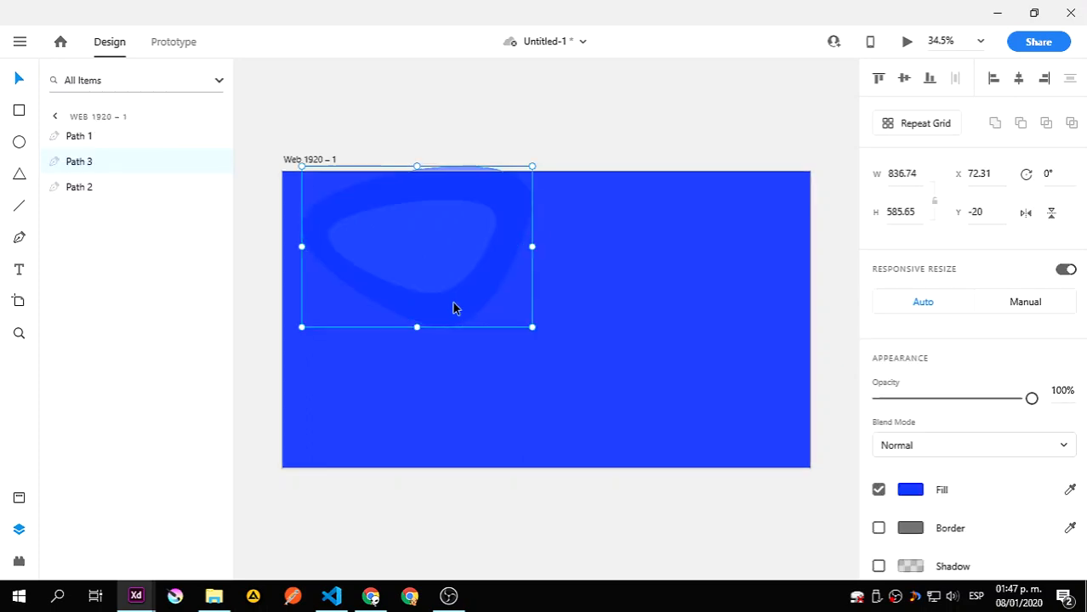
pyautogui.moveTo(119, 168); pyautogui.dragTo(125, 209)
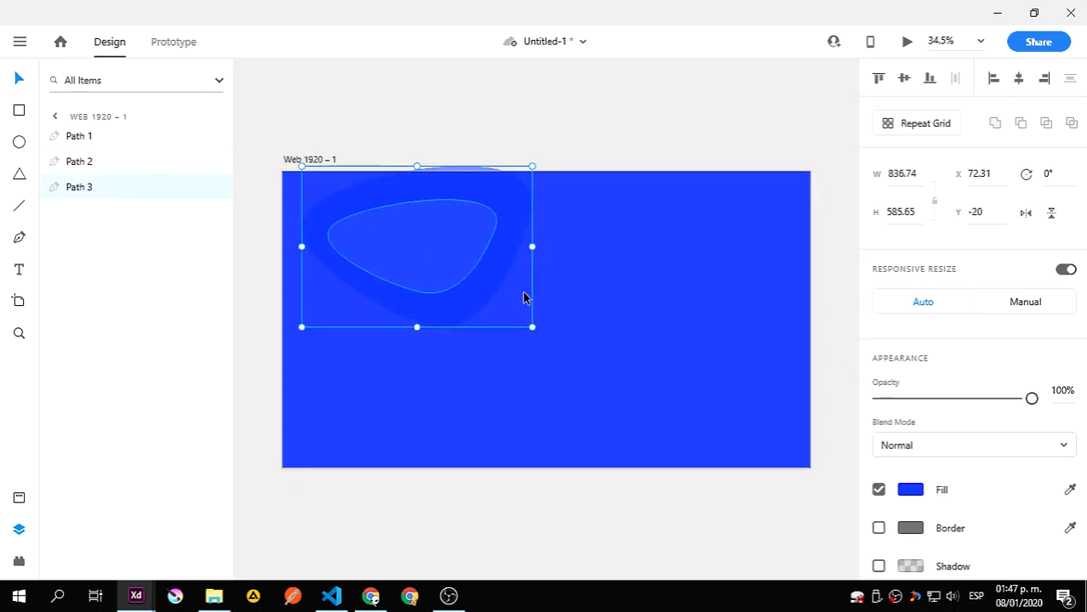
pyautogui.moveTo(532, 327); pyautogui.dragTo(589, 369)
pyautogui.moveTo(514, 274); pyautogui.dragTo(548, 284)
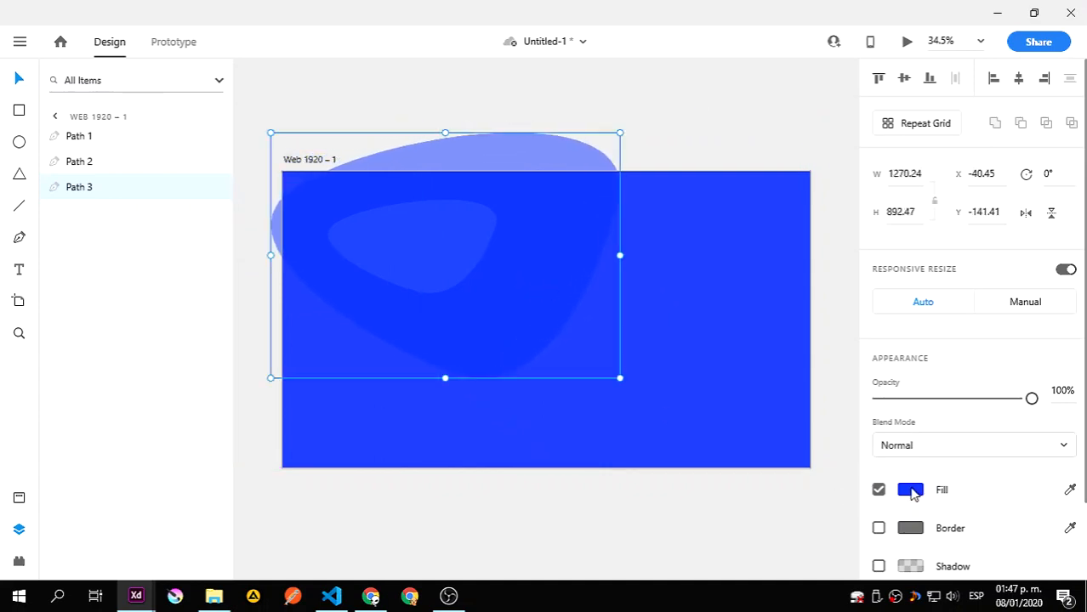
# - Fill the largest, rearmost blob with a deeper blue, about #0D35FE
pyautogui.click(909, 488)
pyautogui.moveTo(797, 353)
pyautogui.mouseDown()
pyautogui.moveTo(808, 352)
pyautogui.moveTo(796, 352)
pyautogui.mouseUp()
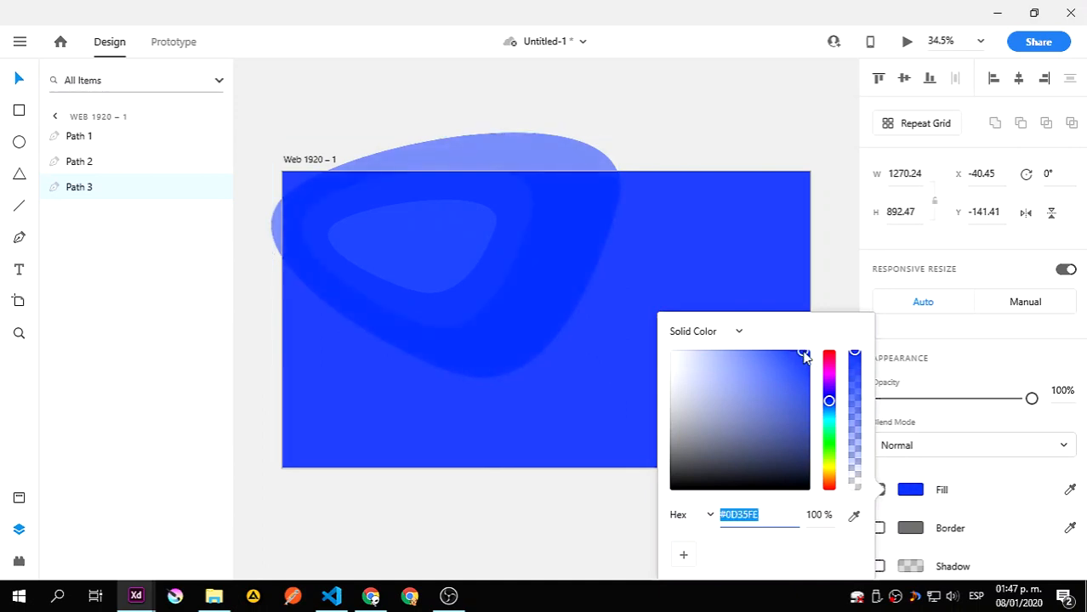
pyautogui.click(735, 95)
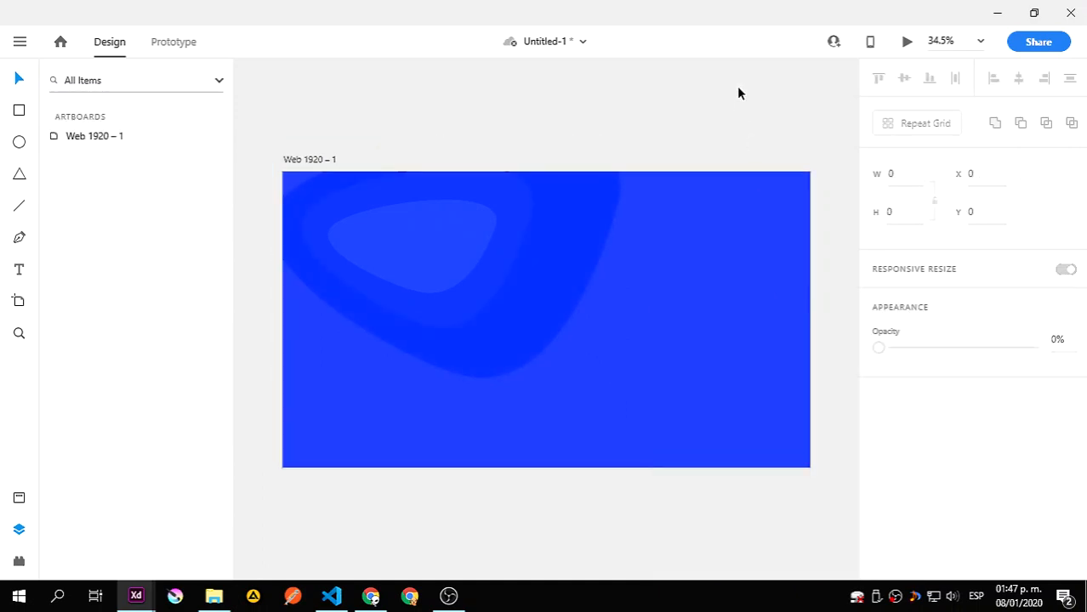
# - Duplicate the largest blob behind the other three and enlarge the copy from its centre to about 1660 × 1136
pyautogui.click(513, 366)
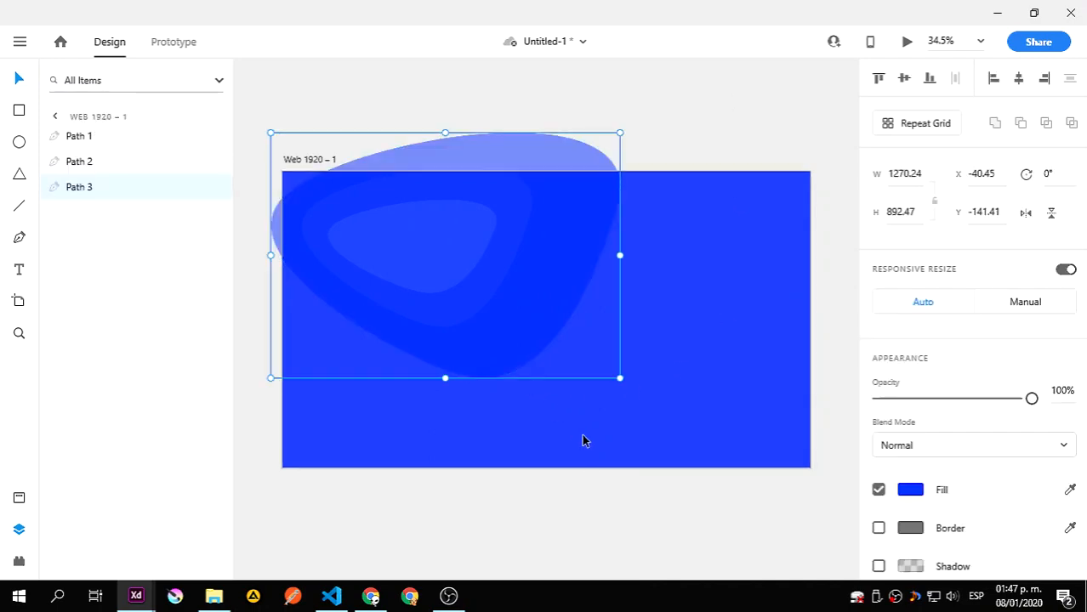
pyautogui.hotkey('ctrl', 'd')
pyautogui.moveTo(97, 189); pyautogui.dragTo(100, 242)
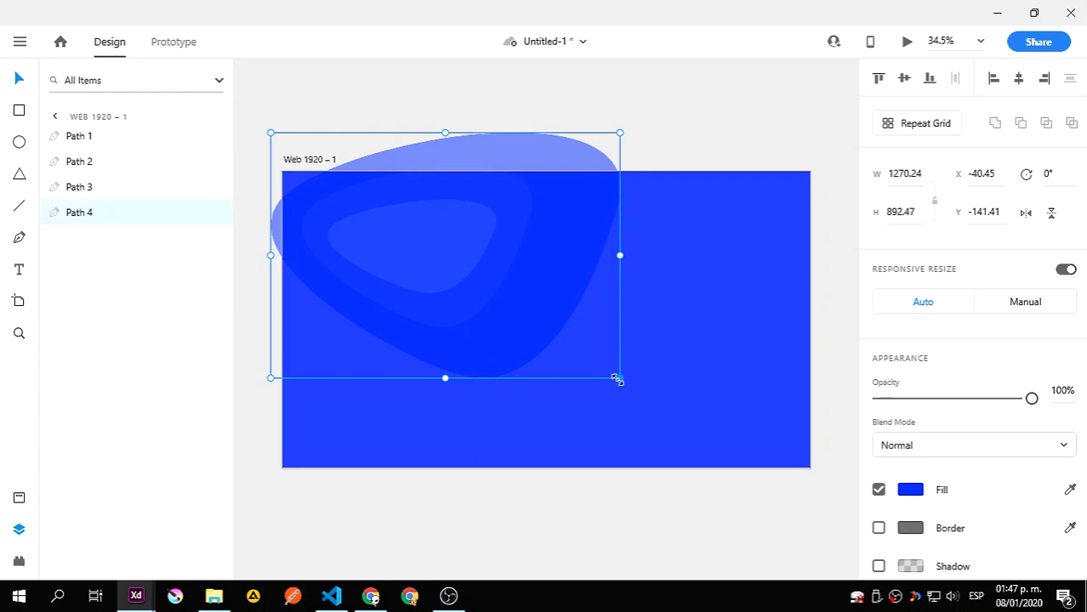
pyautogui.moveTo(623, 378); pyautogui.dragTo(673, 410)
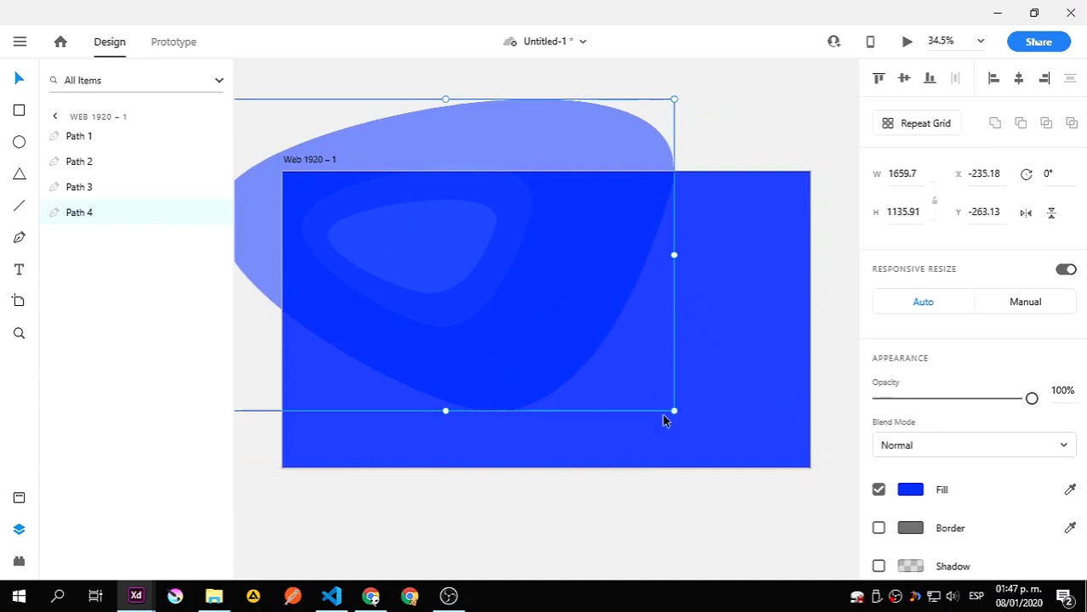
# - Fill the new rearmost blob with a deeper, more saturated blue, about #042EFC
pyautogui.click(910, 491)
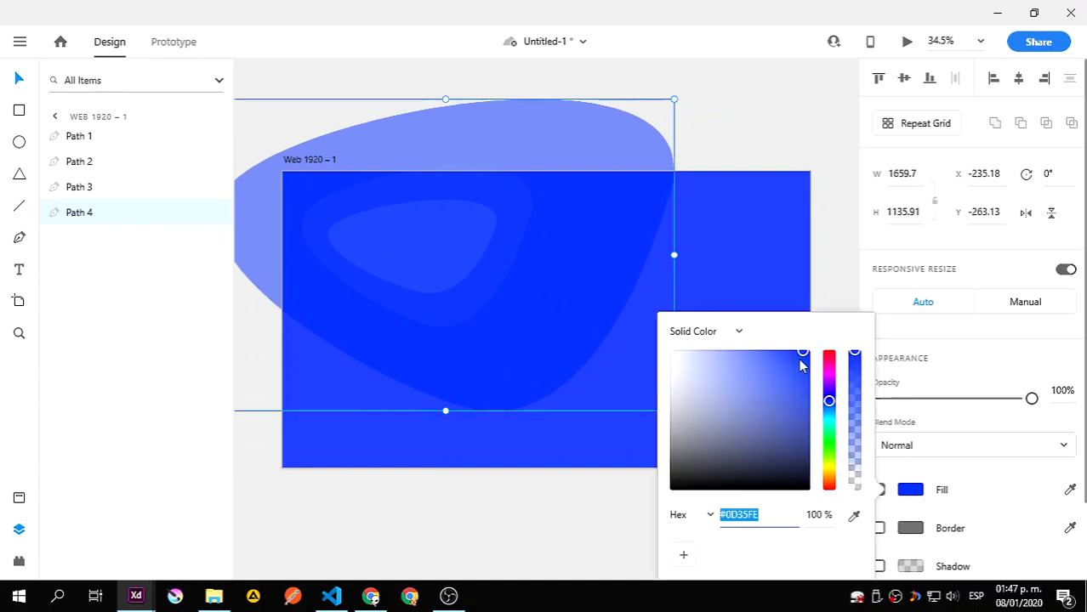
pyautogui.moveTo(805, 357); pyautogui.dragTo(811, 359)
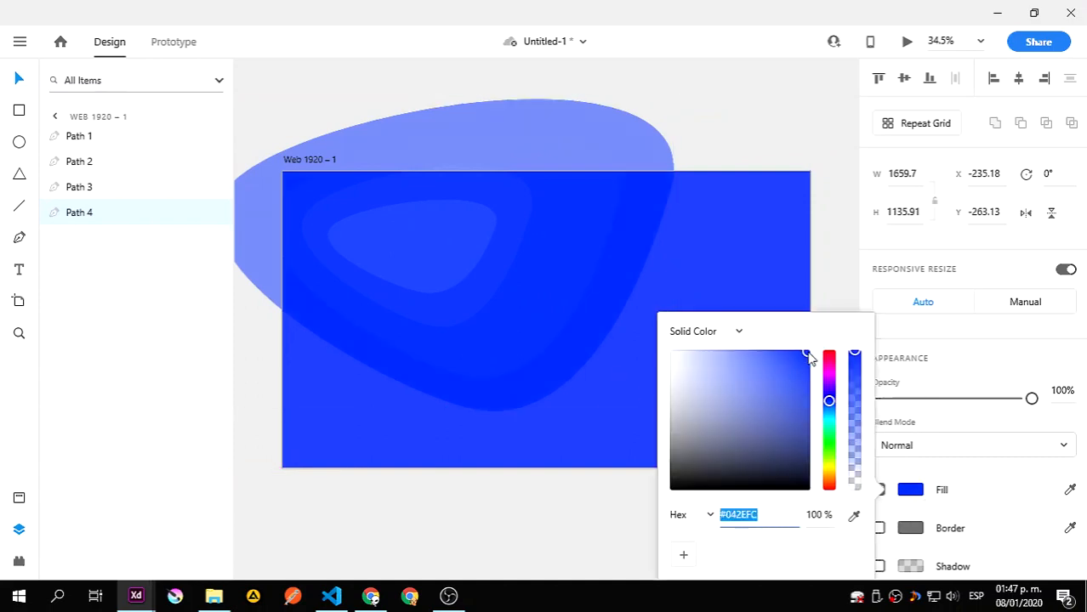
pyautogui.click(841, 234)
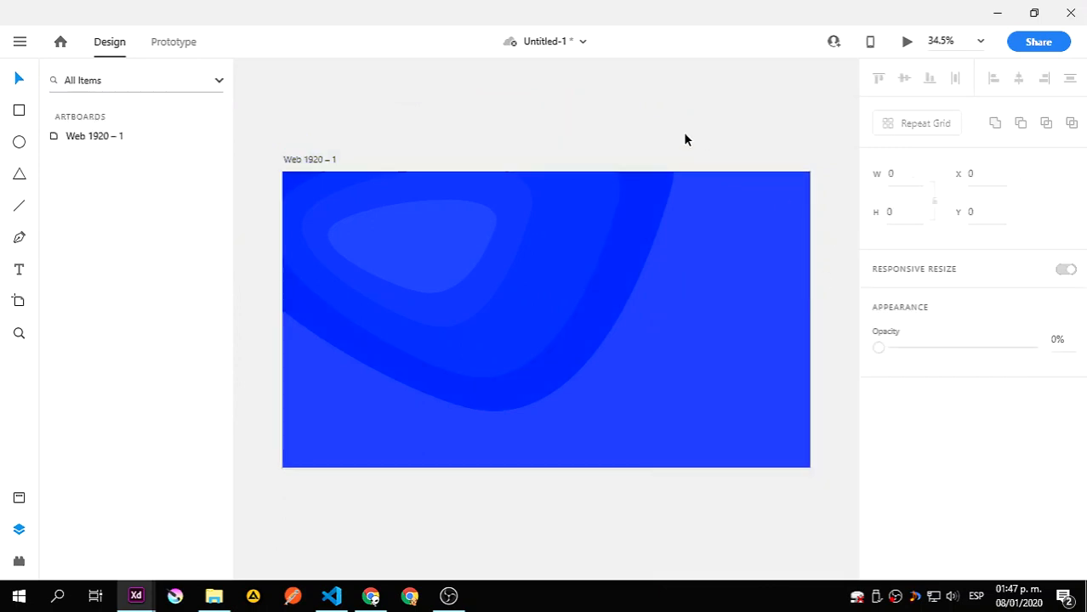
# - Preview the artboard in a maximized window to check the layered blobs, and close the preview
pyautogui.click(908, 42)
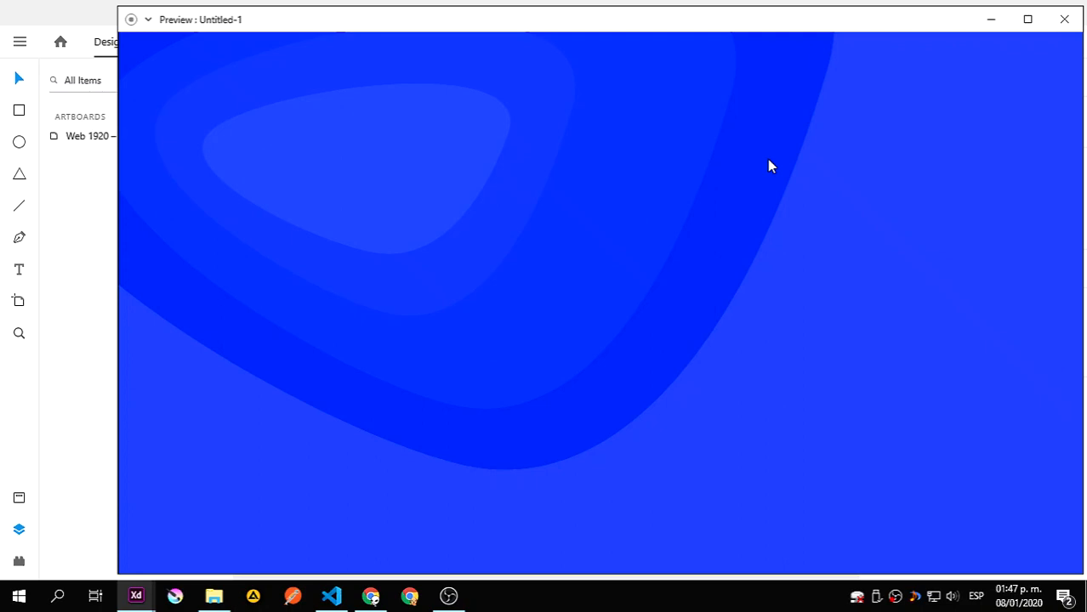
pyautogui.doubleClick(642, 25)
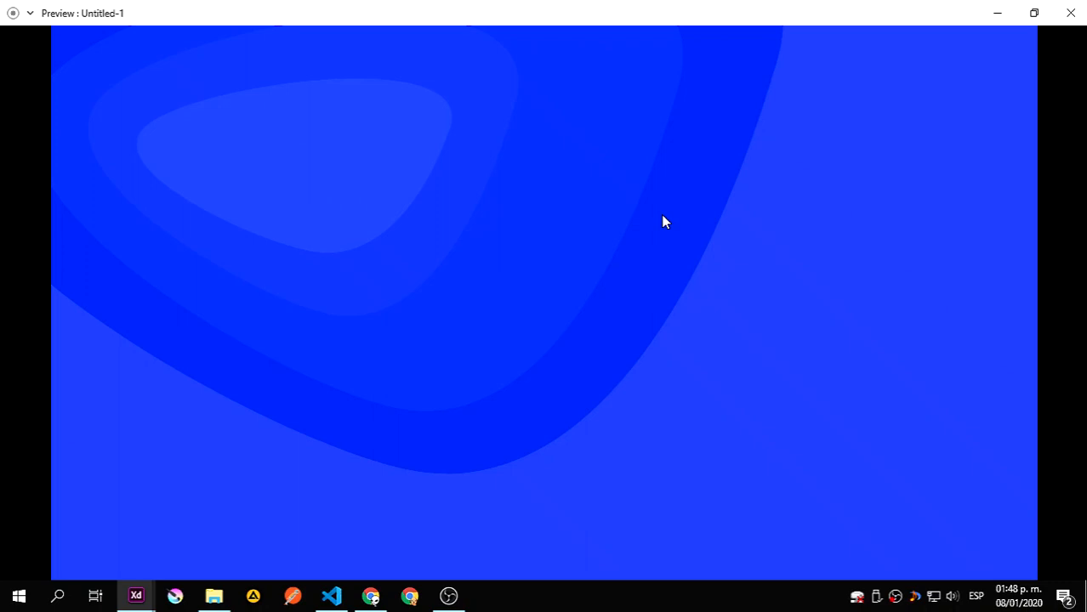
pyautogui.click(1068, 16)
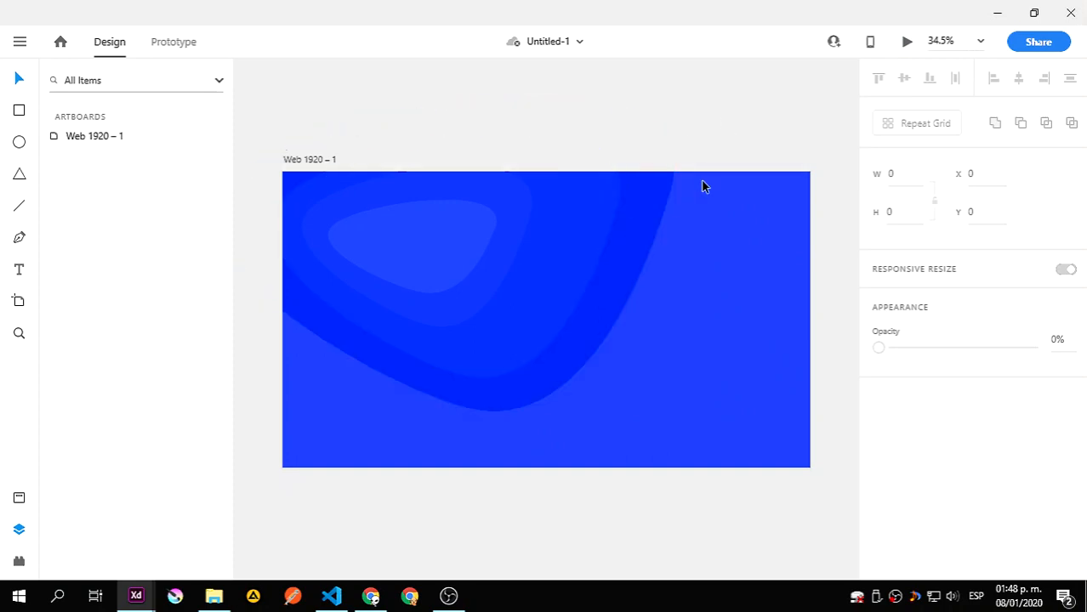
# - Group all four blobs and move the group to about X -206, Y -156
pyautogui.click(585, 340)
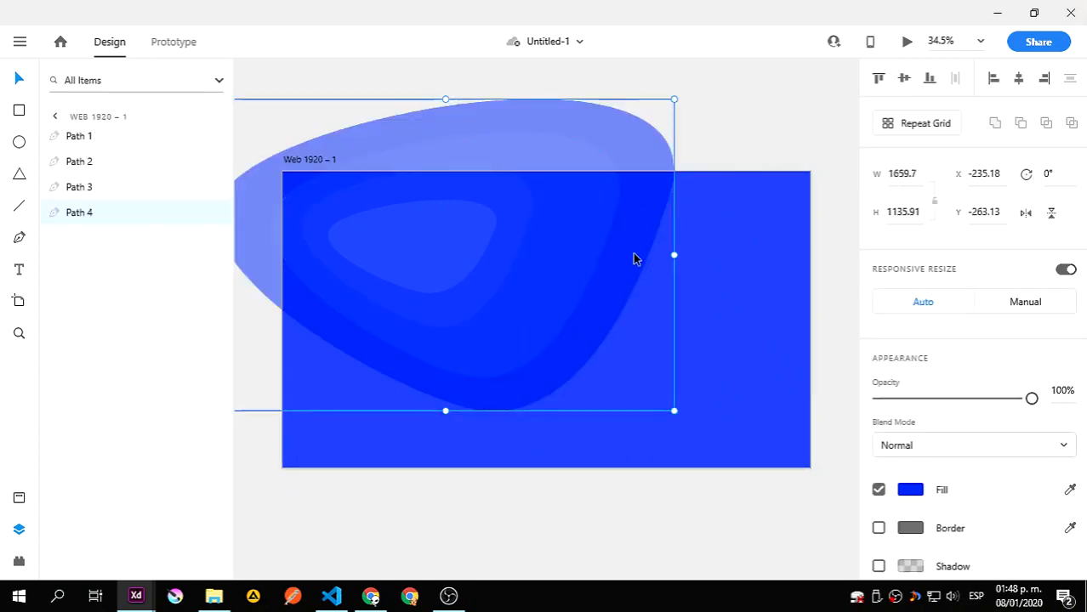
pyautogui.keyDown('shift'); pyautogui.click(85, 137); pyautogui.keyUp('shift')
pyautogui.hotkey('ctrl', 'g')
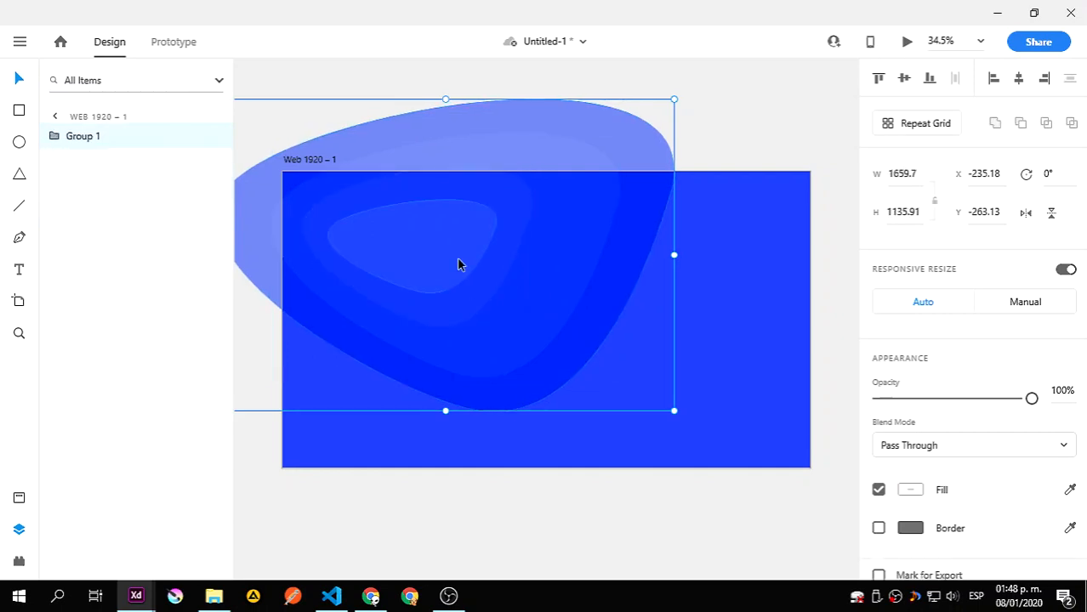
pyautogui.moveTo(461, 262); pyautogui.dragTo(467, 290)
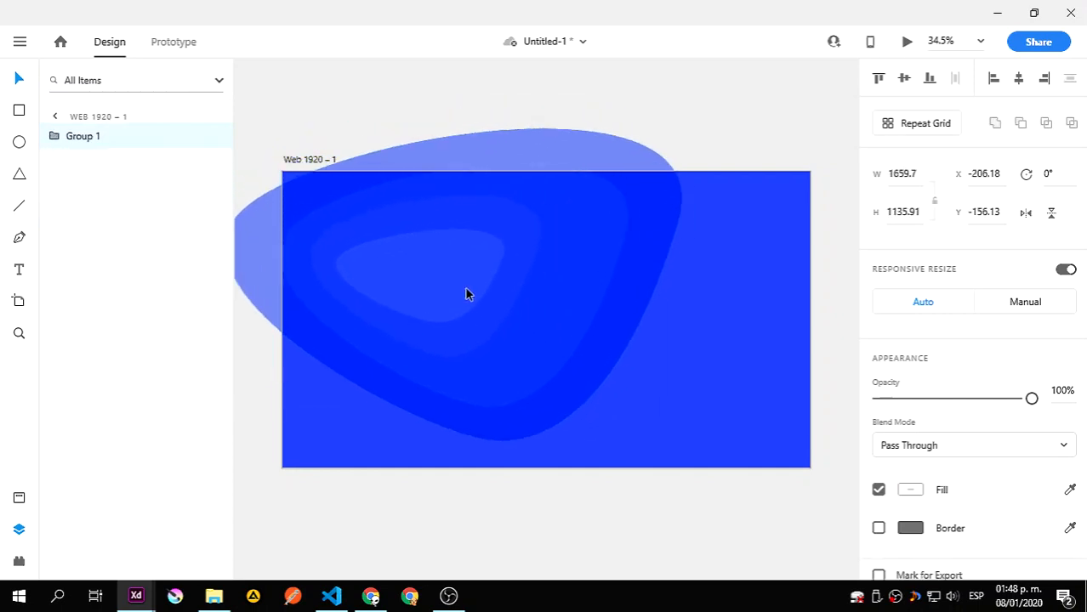
pyautogui.click(738, 87)
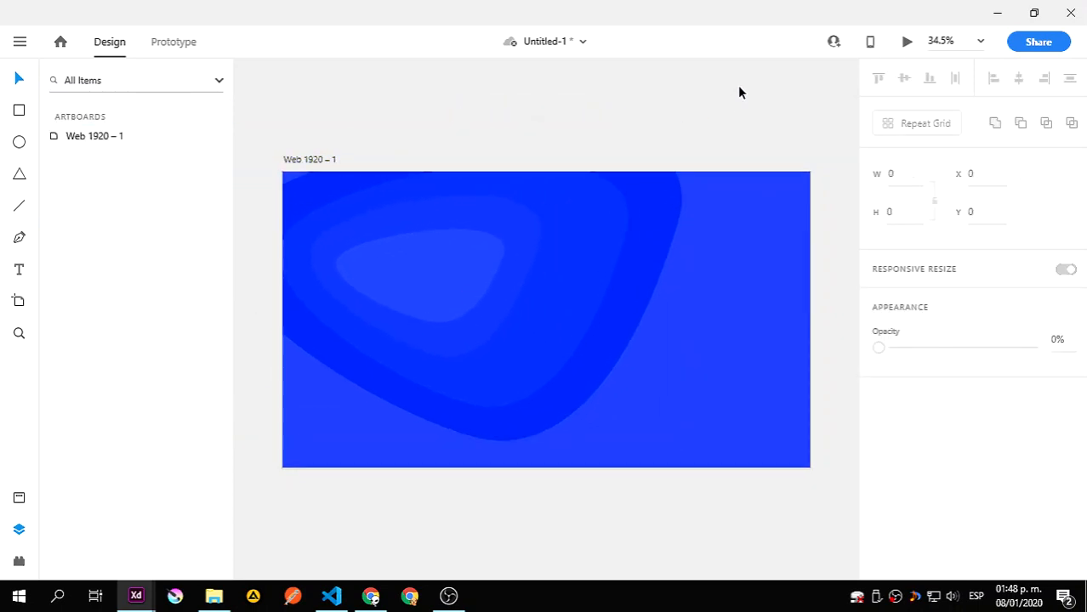
# - Rotate the blob group 7° clockwise and reposition it at about X -214, Y -273
pyautogui.click(557, 276)
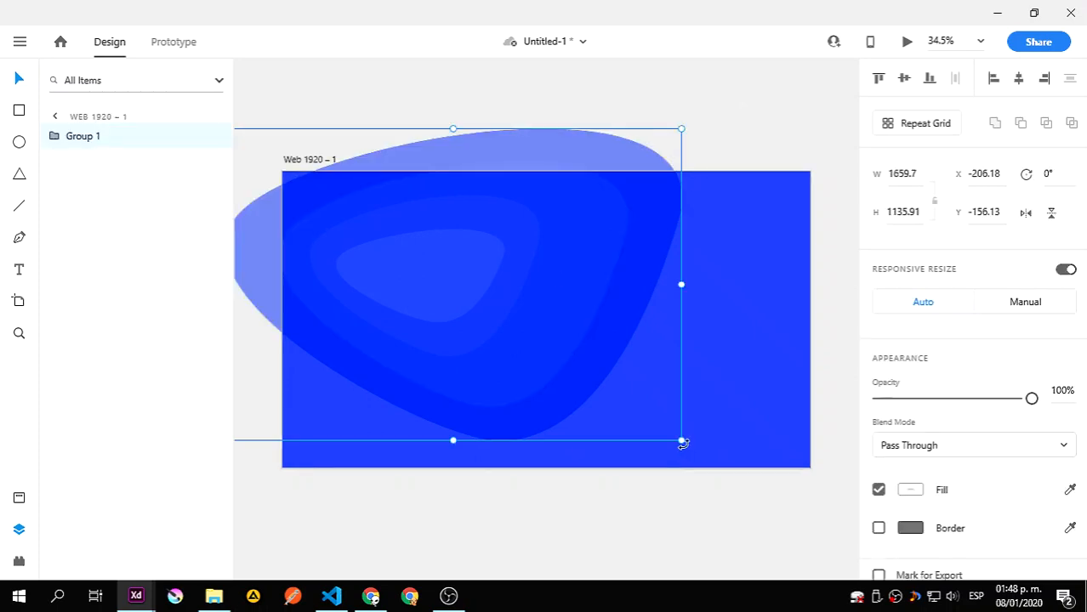
pyautogui.moveTo(682, 442); pyautogui.dragTo(664, 462)
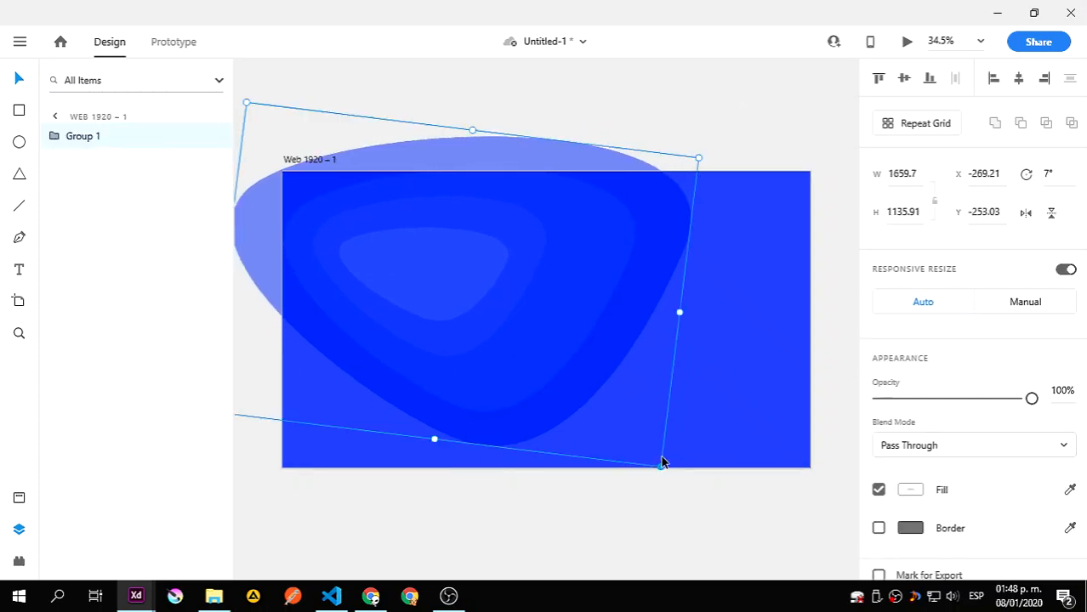
pyautogui.click(703, 103)
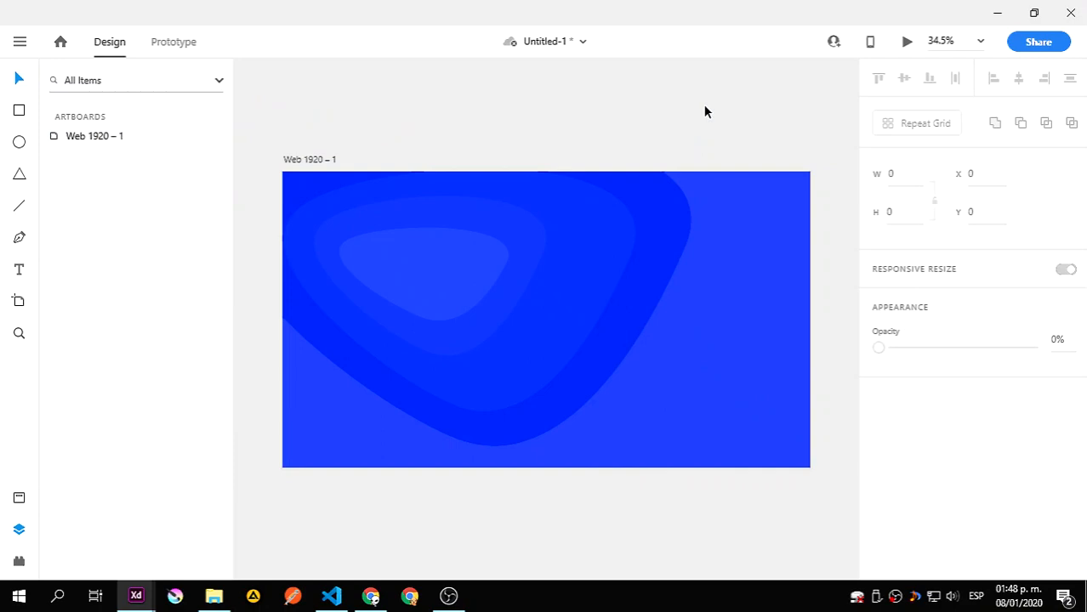
pyautogui.moveTo(618, 304)
pyautogui.mouseDown()
pyautogui.moveTo(648, 301)
pyautogui.moveTo(633, 304)
pyautogui.mouseUp()
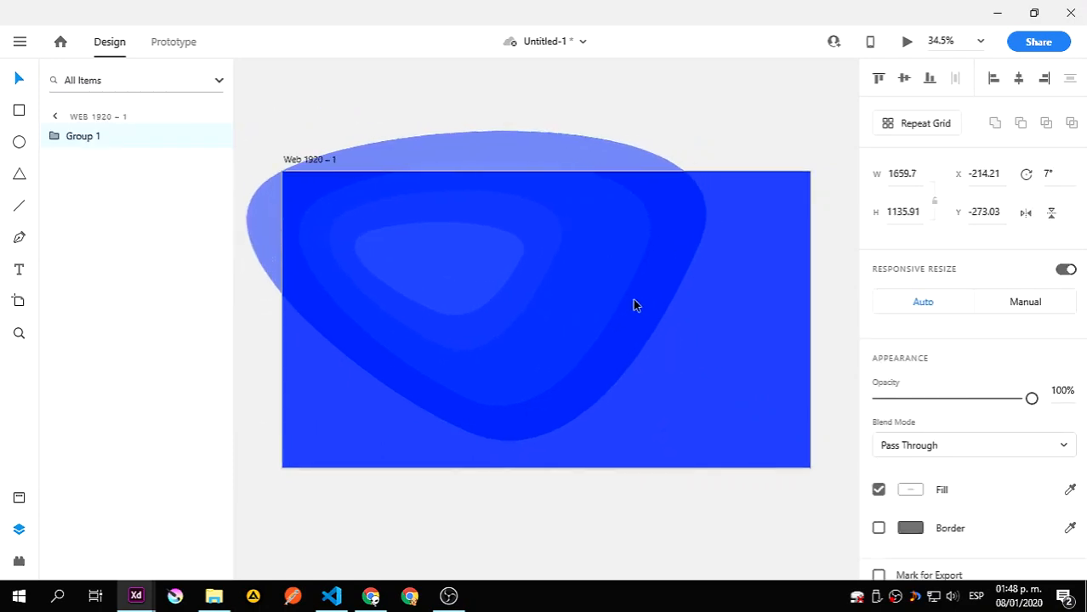
pyautogui.click(739, 105)
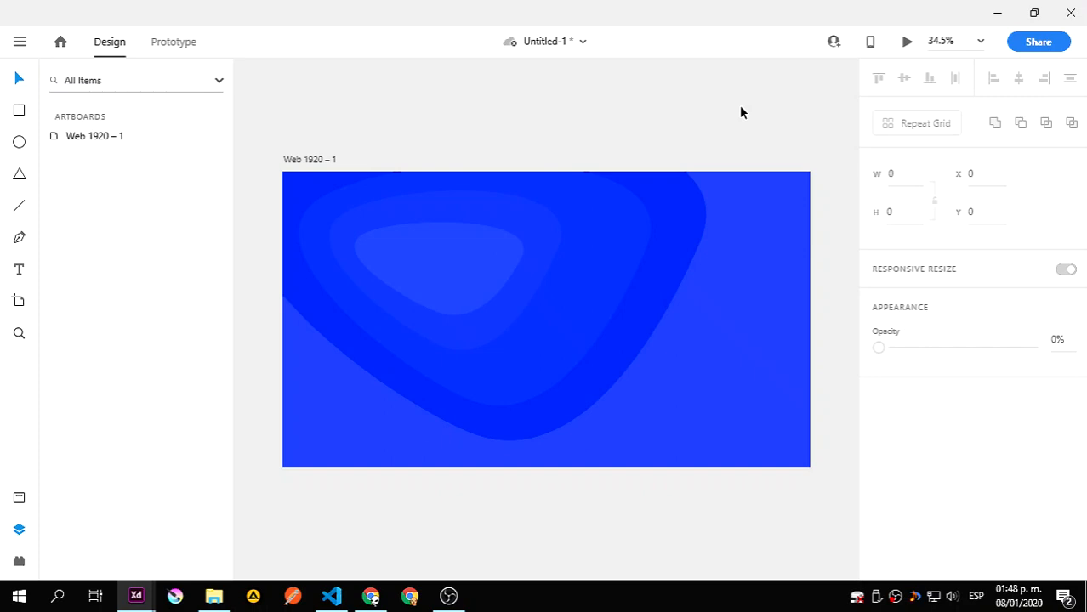
# - Enlarge the blob group to about 1987 × 1360, positioned at about X -335, Y -456, and save the document
pyautogui.click(711, 357)
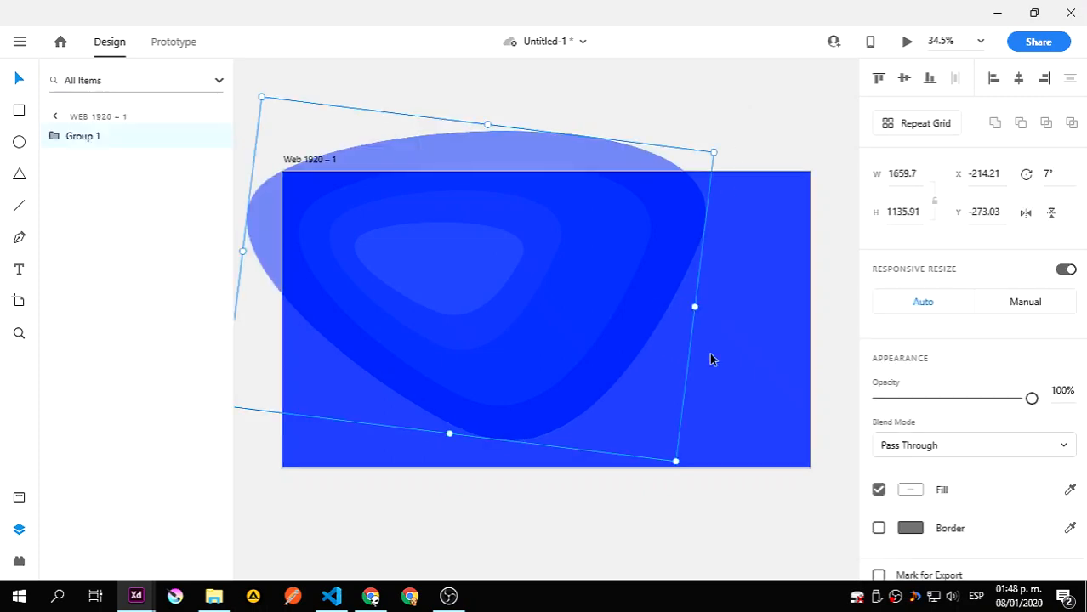
pyautogui.moveTo(672, 460); pyautogui.dragTo(648, 369)
pyautogui.click(805, 109)
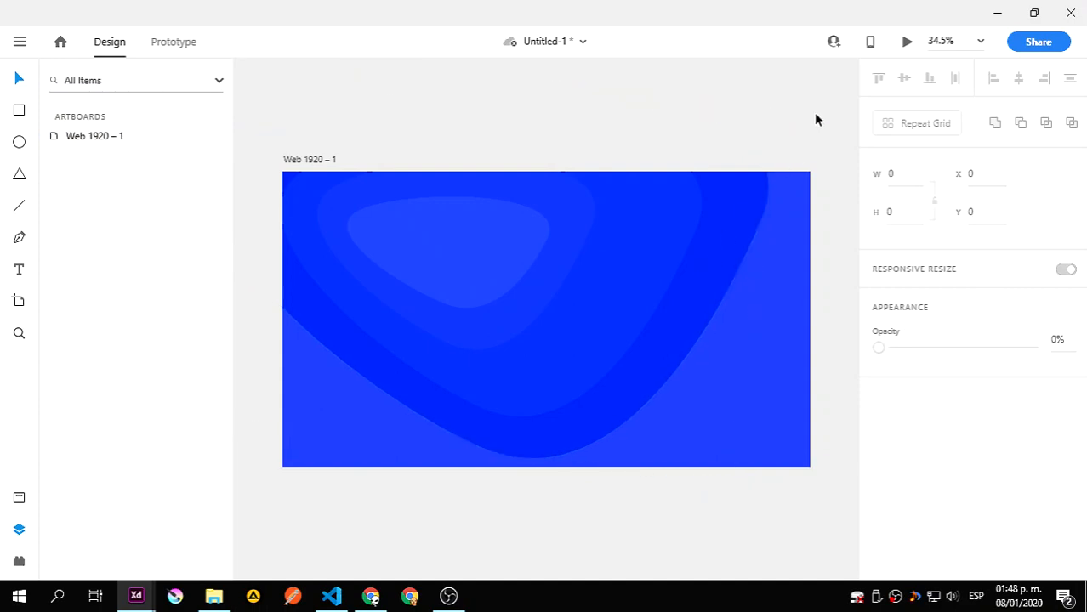
pyautogui.click(763, 376)
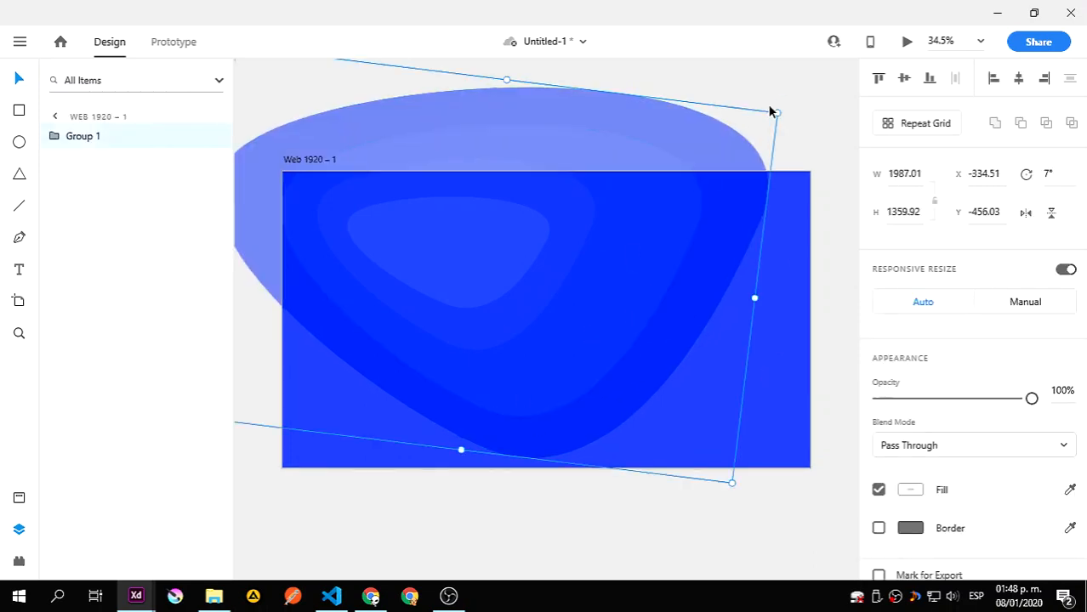
pyautogui.click(796, 102)
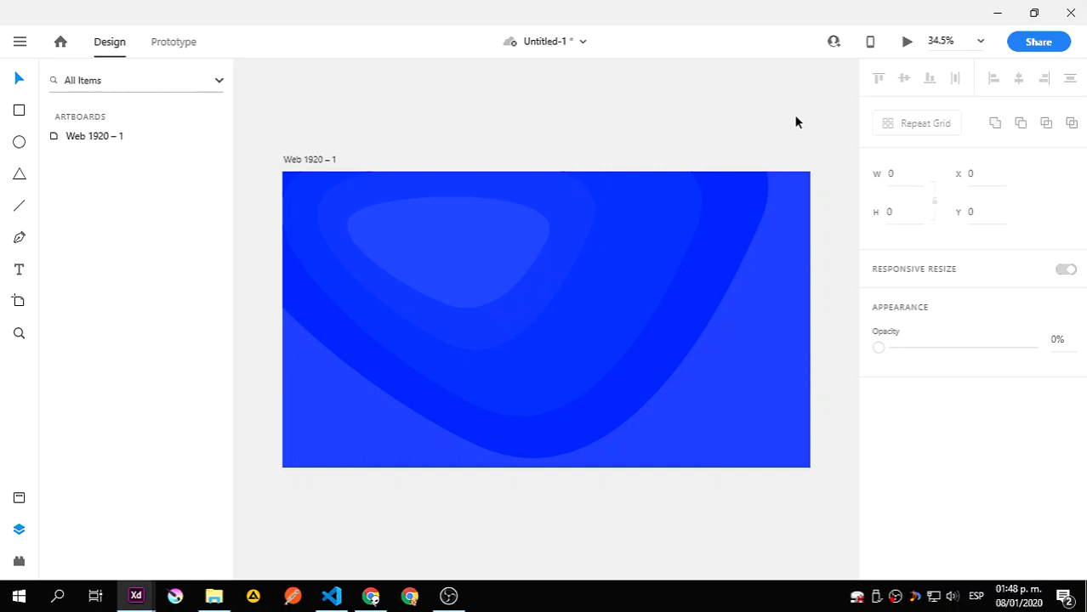
pyautogui.hotkey('ctrl', 's')
pyautogui.click(718, 250)
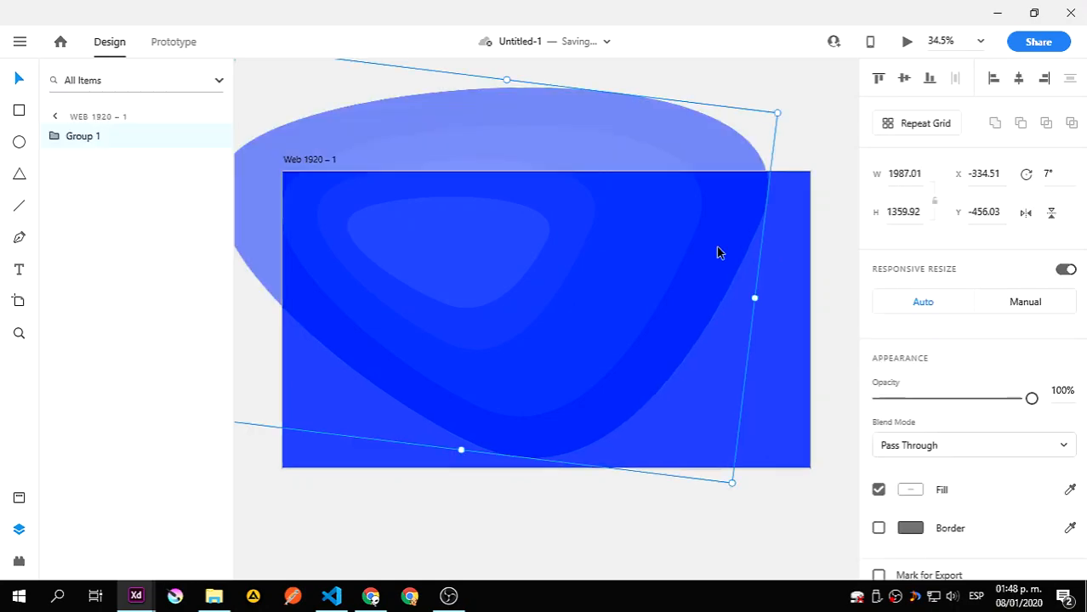
# - Switch to Chrome and open the lapa.ninja landing page gallery in a new tab
pyautogui.click(375, 598)
pyautogui.click(213, 12)
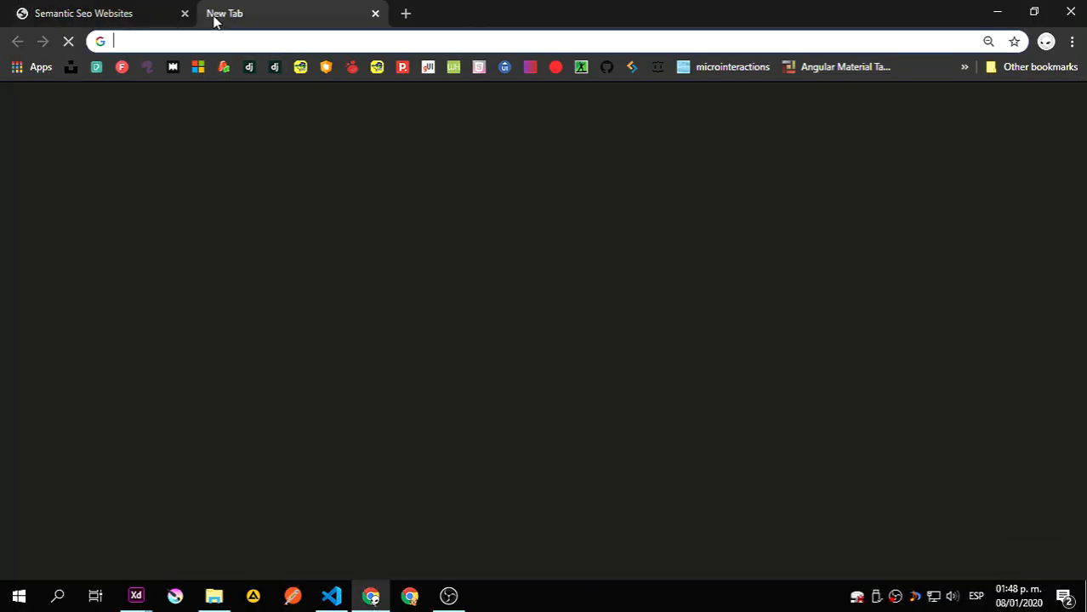
pyautogui.write('lapa')
pyautogui.press('Return')
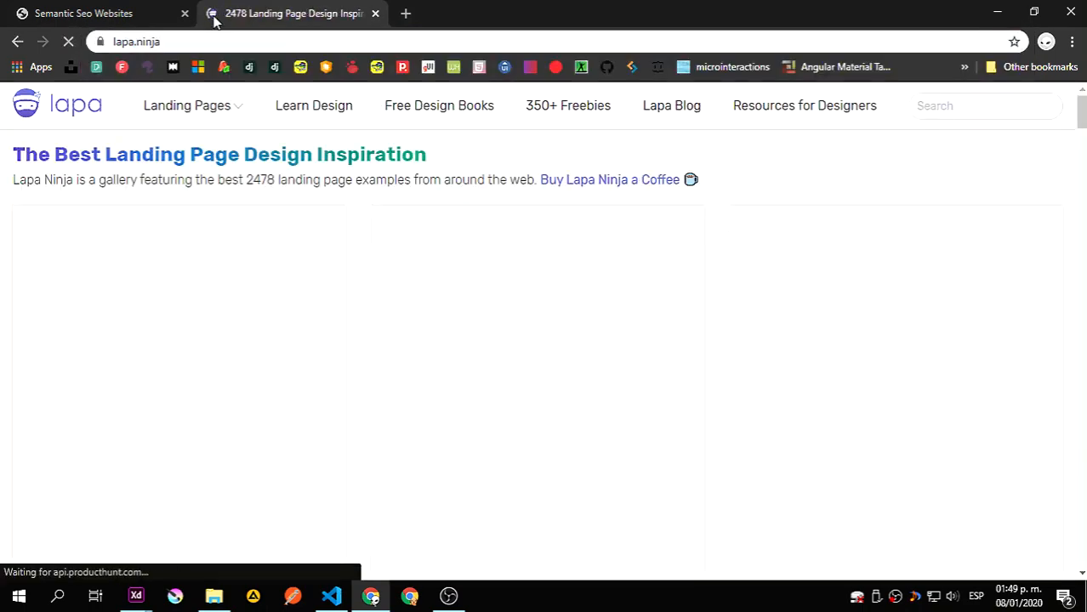
# - Browse the Lapa Ninja gallery and examine the landing page examples, such as Sounds Brooklyn, Kap and Tupelo, for design inspiration
pyautogui.scroll(-1, 704, 148)
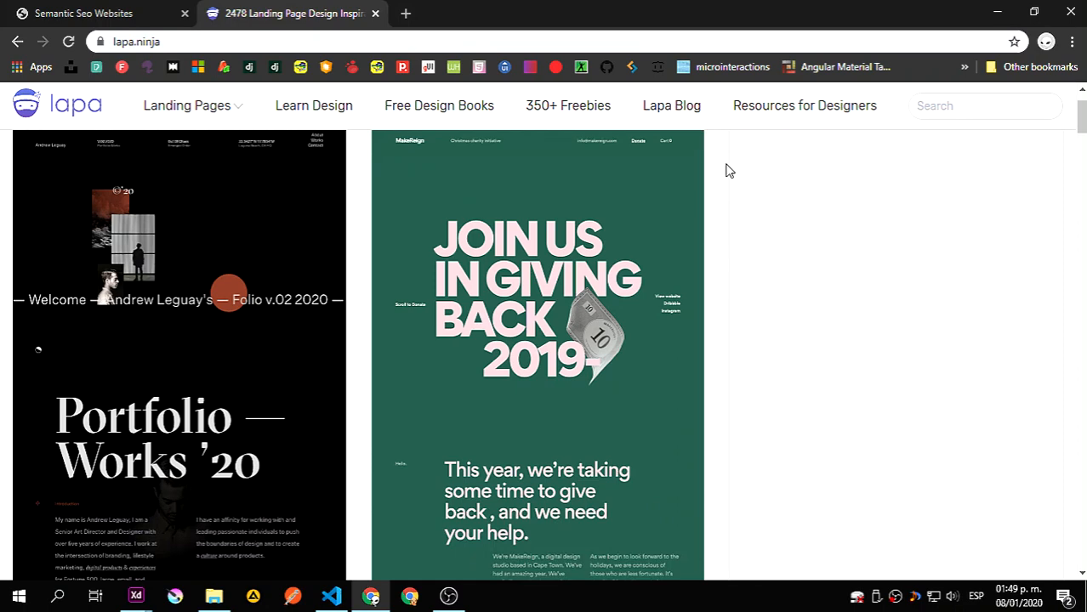
pyautogui.scroll(-1, 727, 170)
pyautogui.scroll(2, 711, 178)
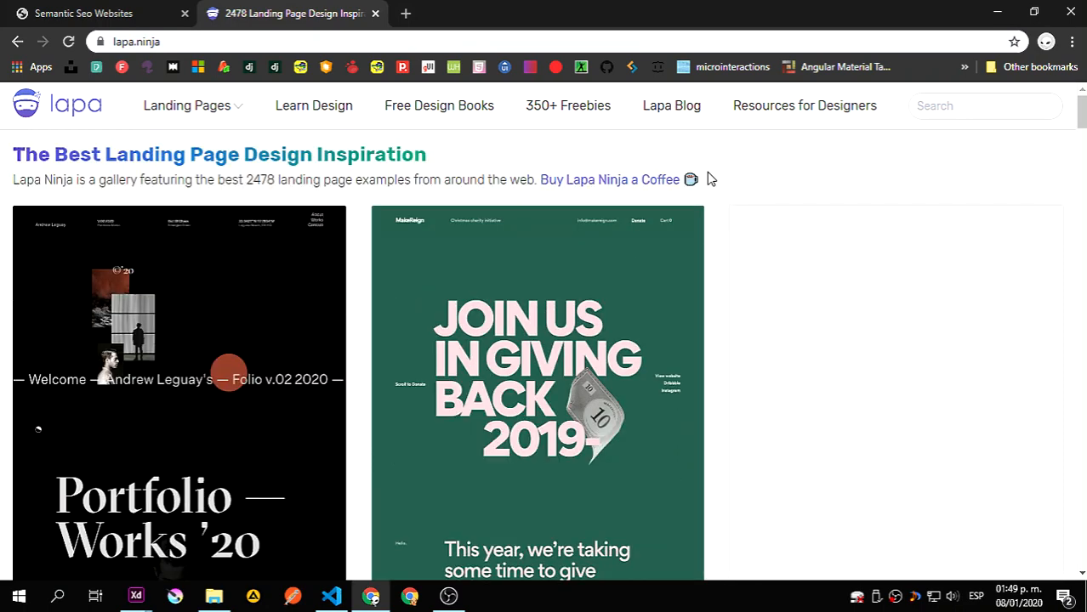
pyautogui.scroll(-3, 721, 183)
pyautogui.scroll(-4, 721, 182)
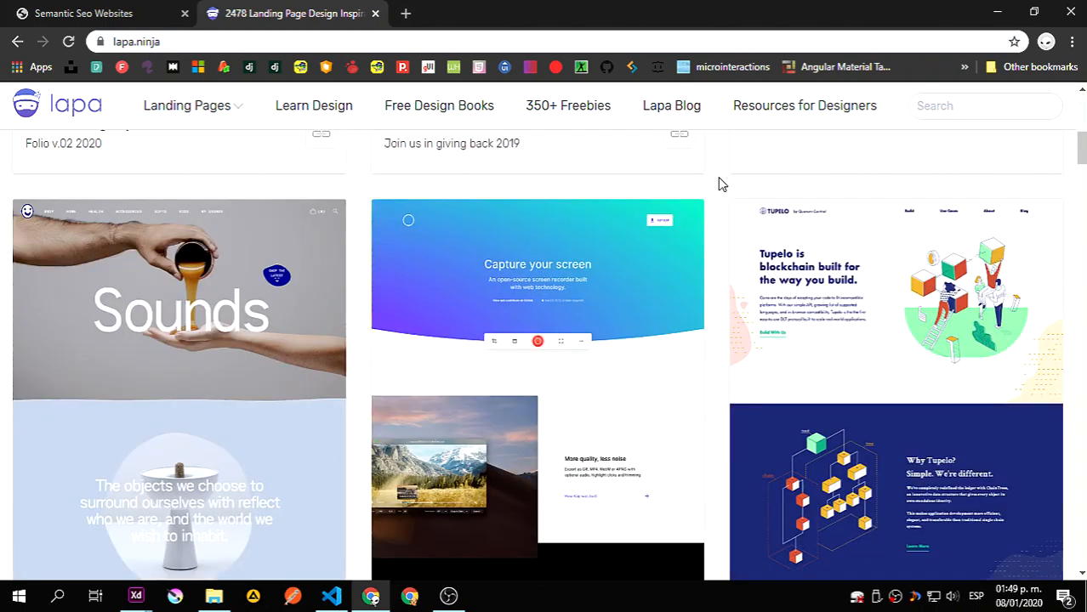
pyautogui.moveTo(163, 41); pyautogui.dragTo(120, 42)
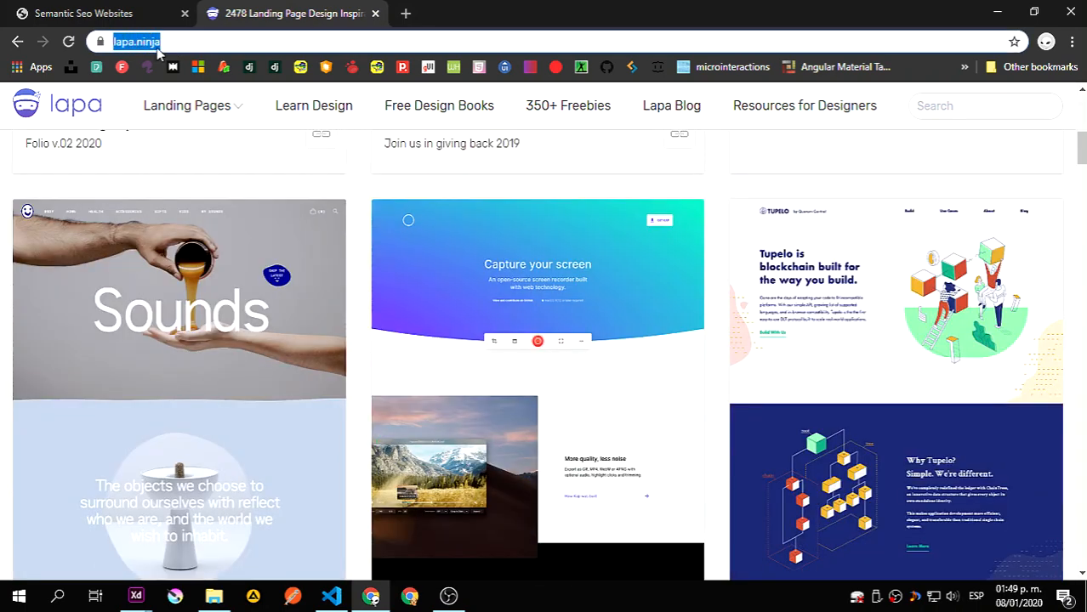
pyautogui.click(713, 242)
pyautogui.scroll(-1, 713, 241)
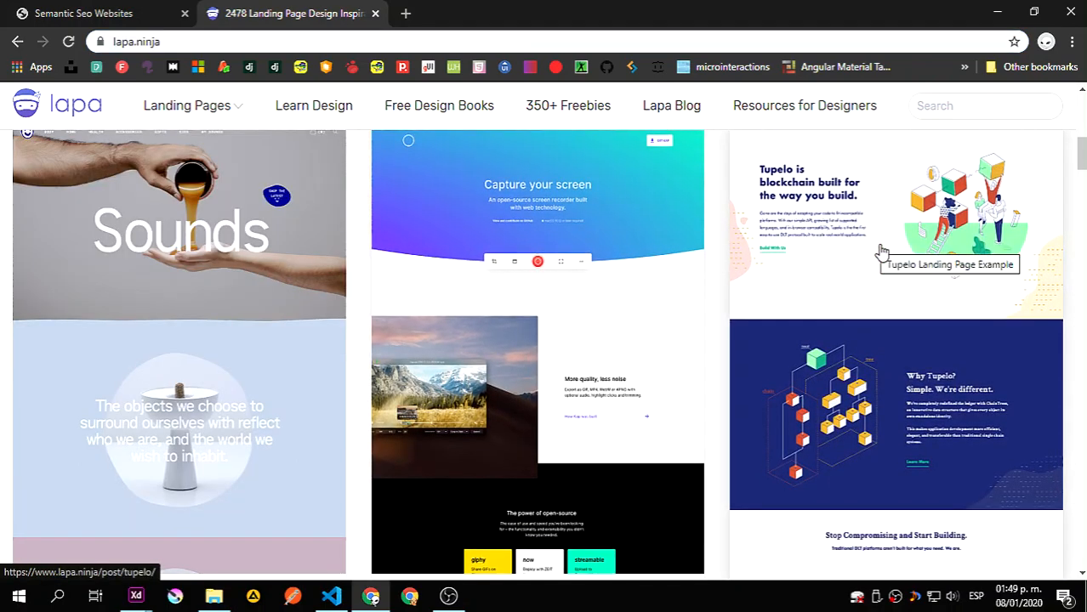
pyautogui.scroll(-2, 702, 264)
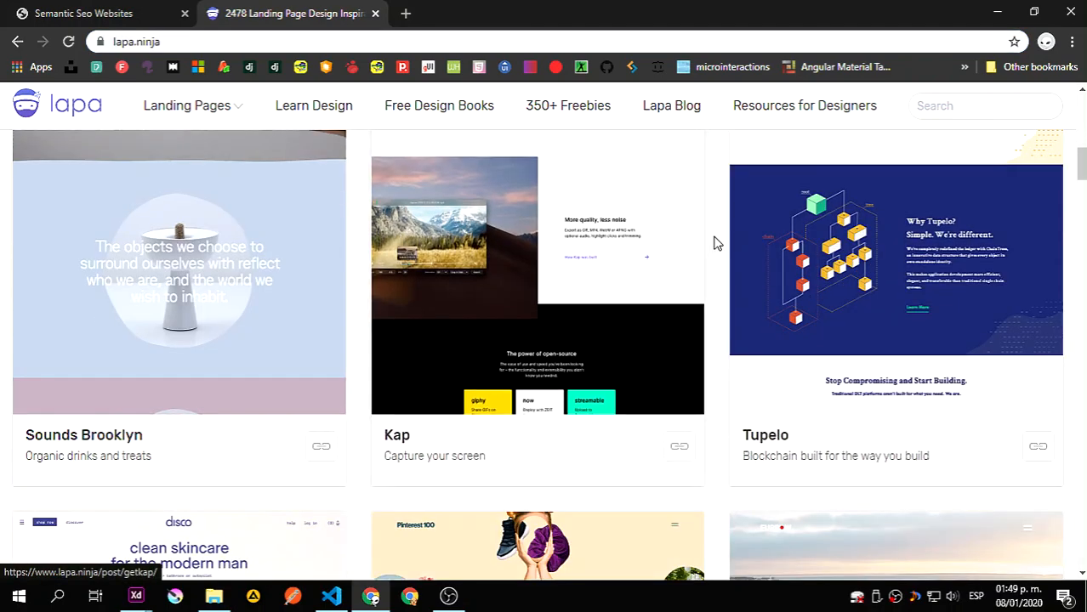
pyautogui.scroll(3, 713, 244)
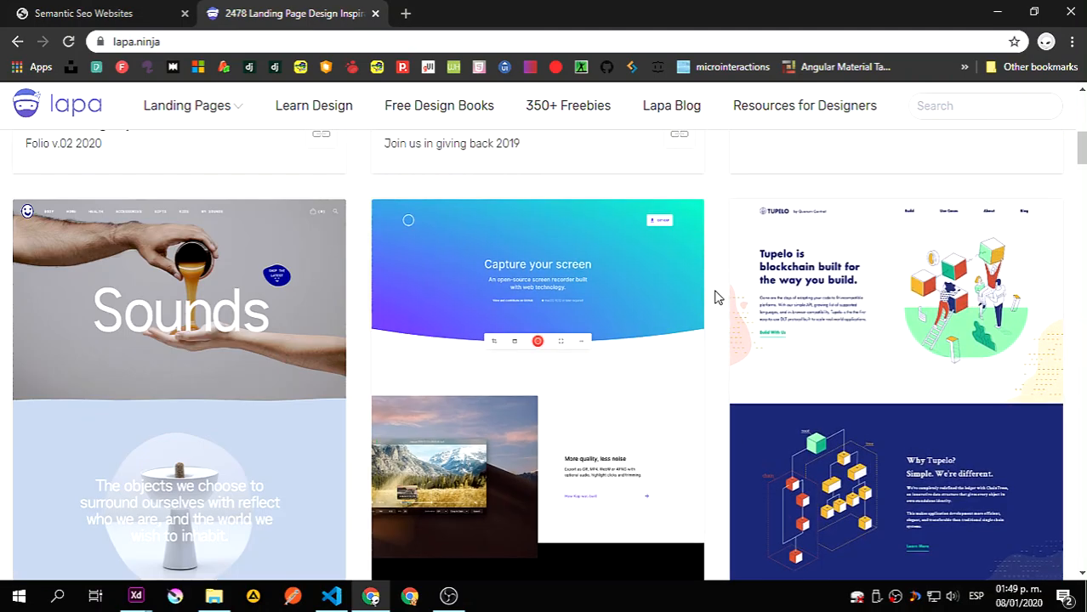
pyautogui.scroll(-2, 714, 297)
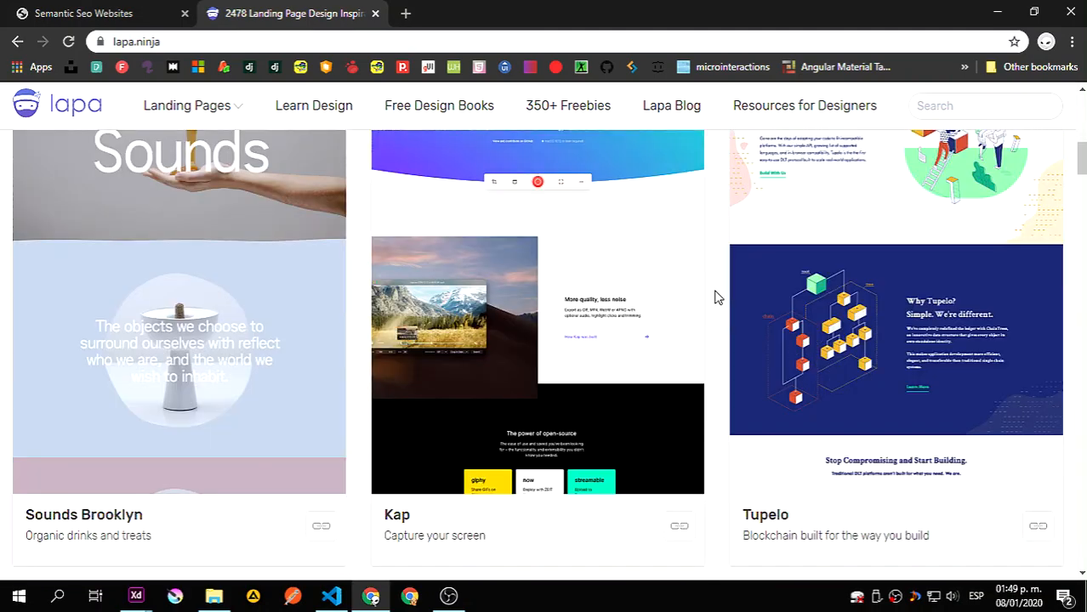
pyautogui.scroll(-2, 714, 297)
pyautogui.scroll(4, 715, 298)
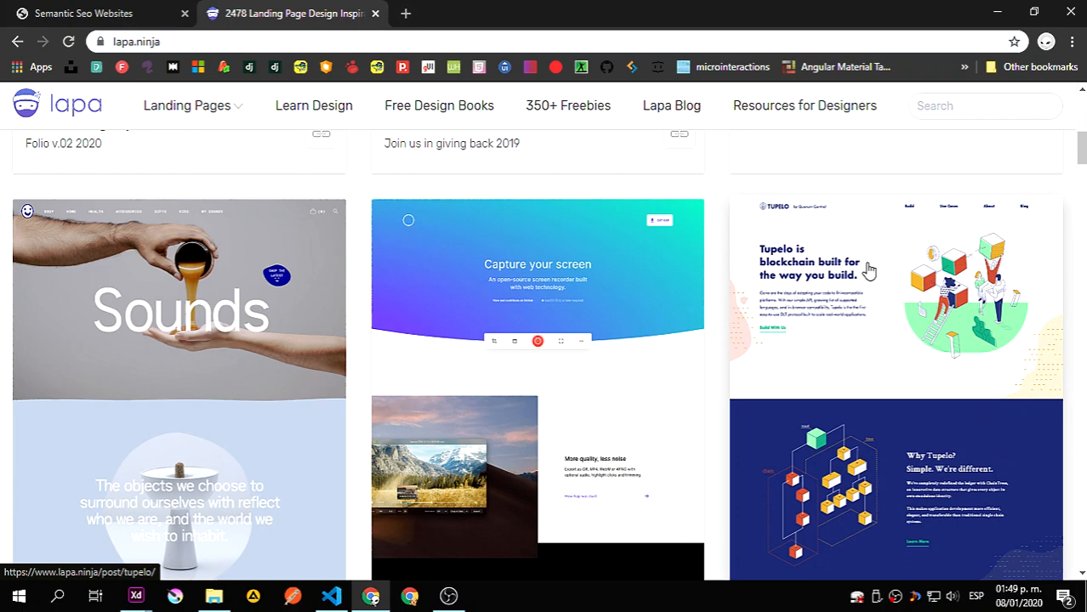
pyautogui.scroll(-6, 711, 250)
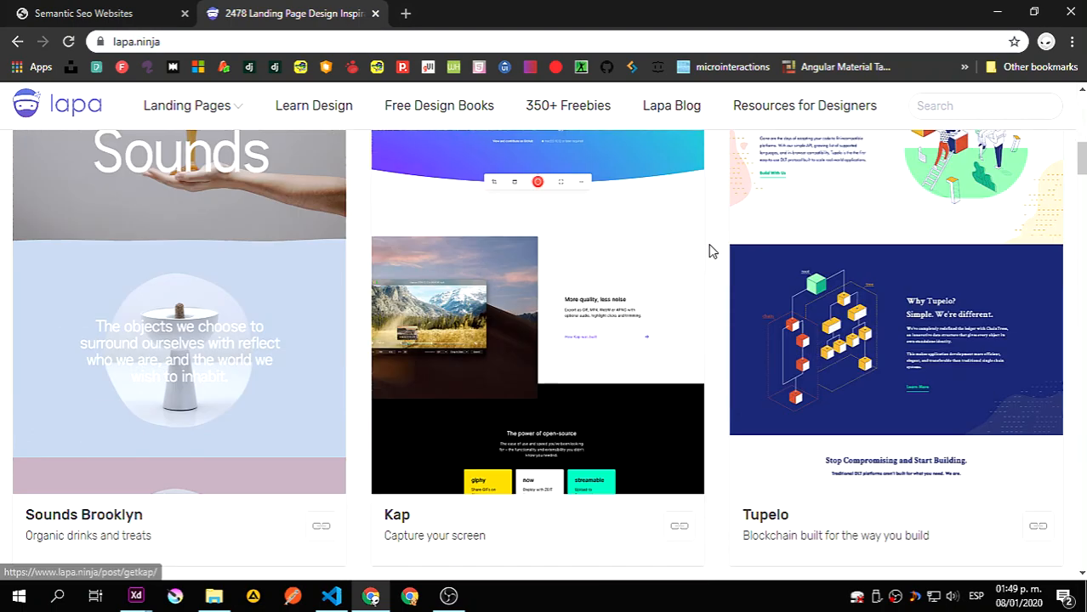
# - Browse further through the Lapa Ninja gallery and examine examples such as Disco, Pinterest 100, Minna and Onward
pyautogui.scroll(-2, 713, 250)
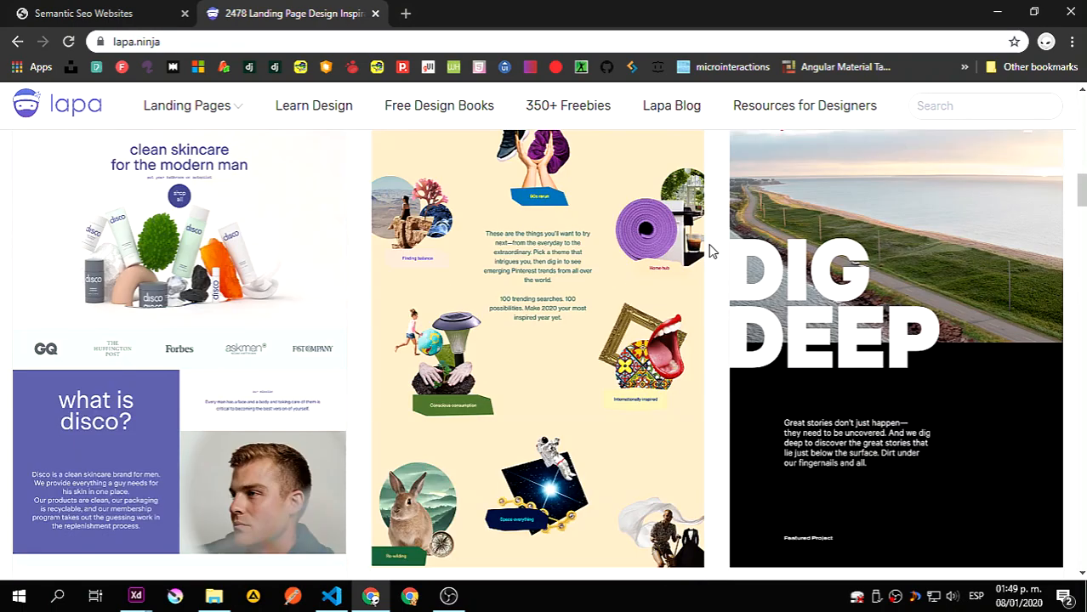
pyautogui.scroll(1, 712, 251)
pyautogui.scroll(-3, 697, 297)
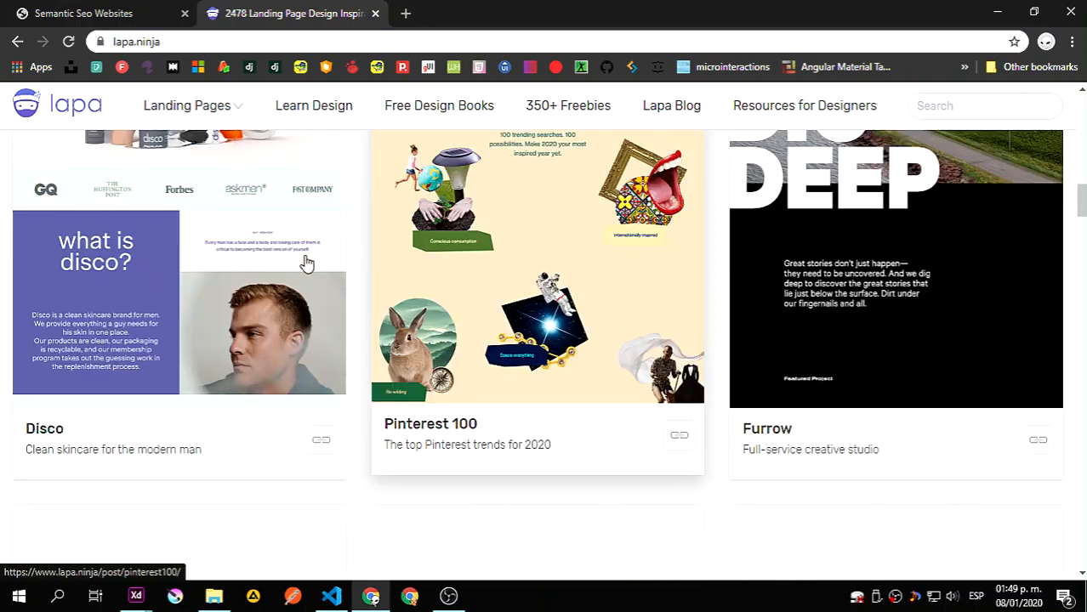
pyautogui.scroll(-11, 679, 342)
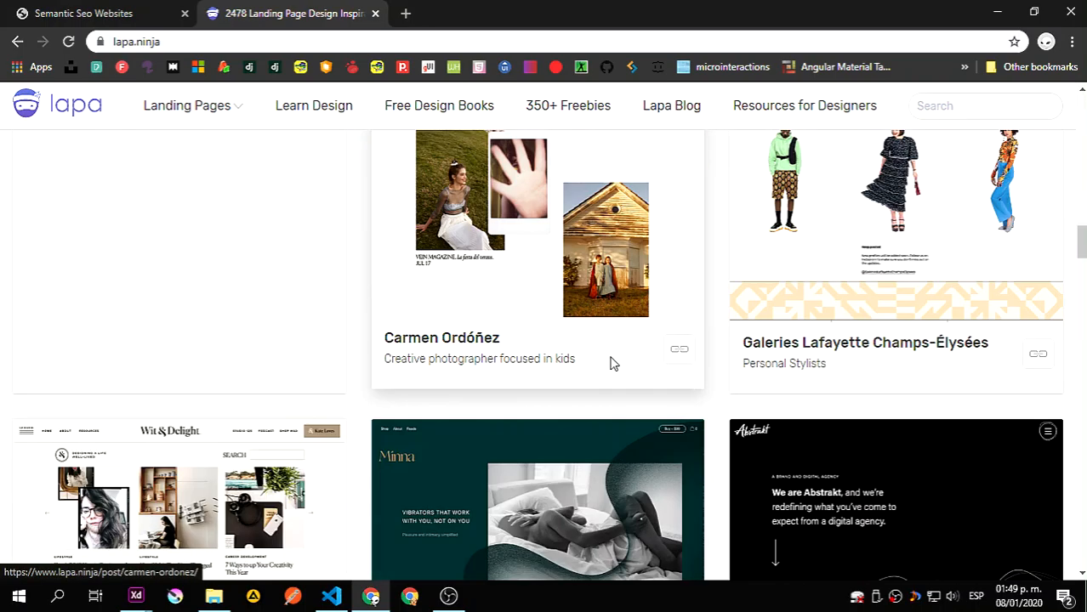
pyautogui.scroll(-2, 333, 311)
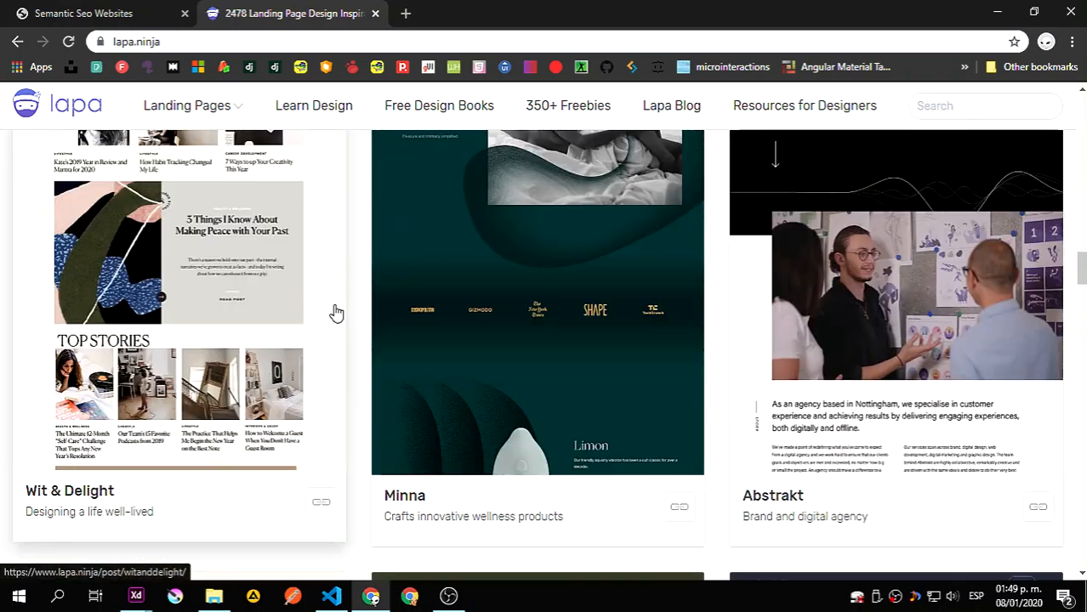
pyautogui.scroll(-5, 334, 311)
pyautogui.scroll(-4, 335, 312)
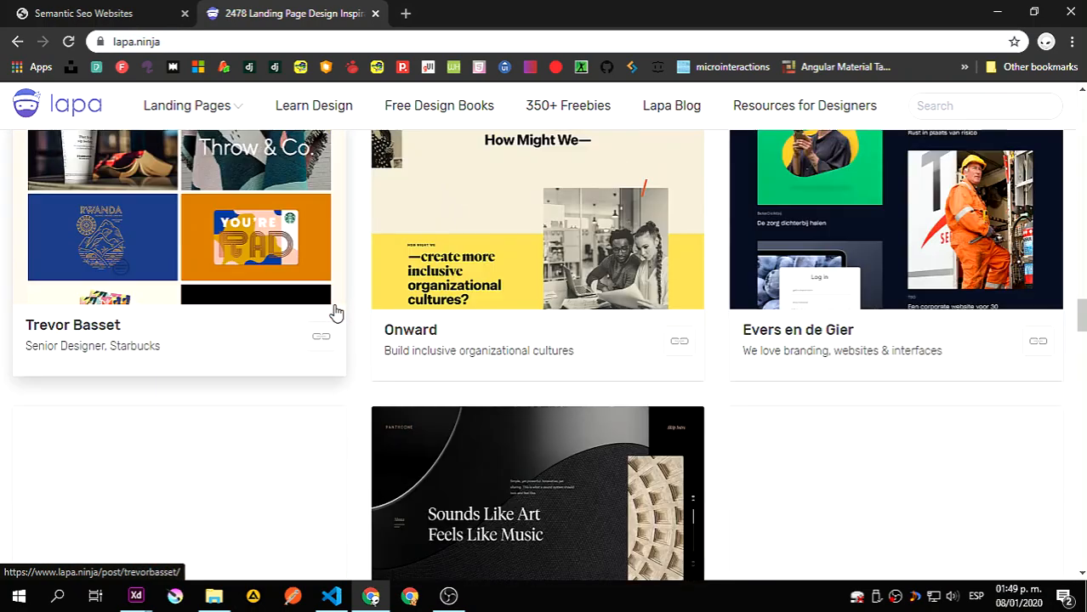
pyautogui.scroll(4, 692, 235)
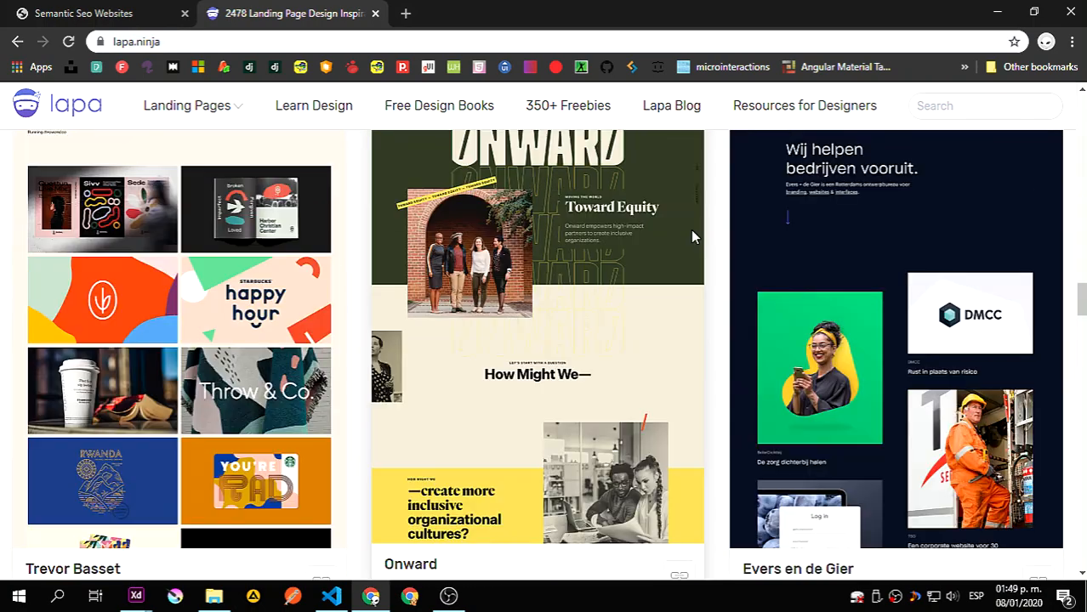
pyautogui.scroll(-6, 691, 235)
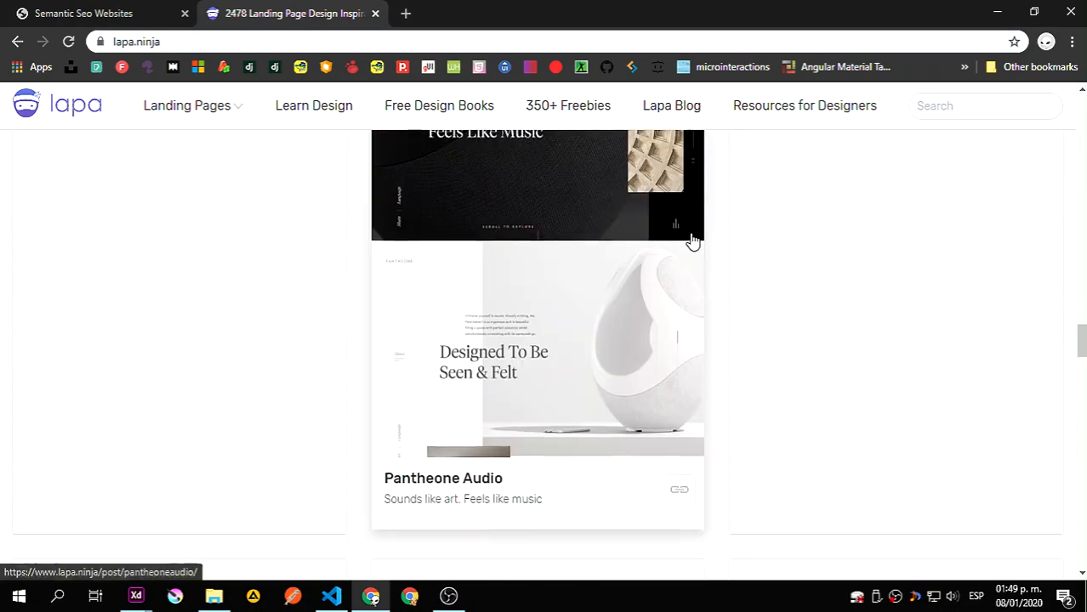
# - Examine the VideoAsk by Typeform, Roju and Designflows landing pages, comparing their hero sections and header layouts
pyautogui.scroll(-4, 683, 333)
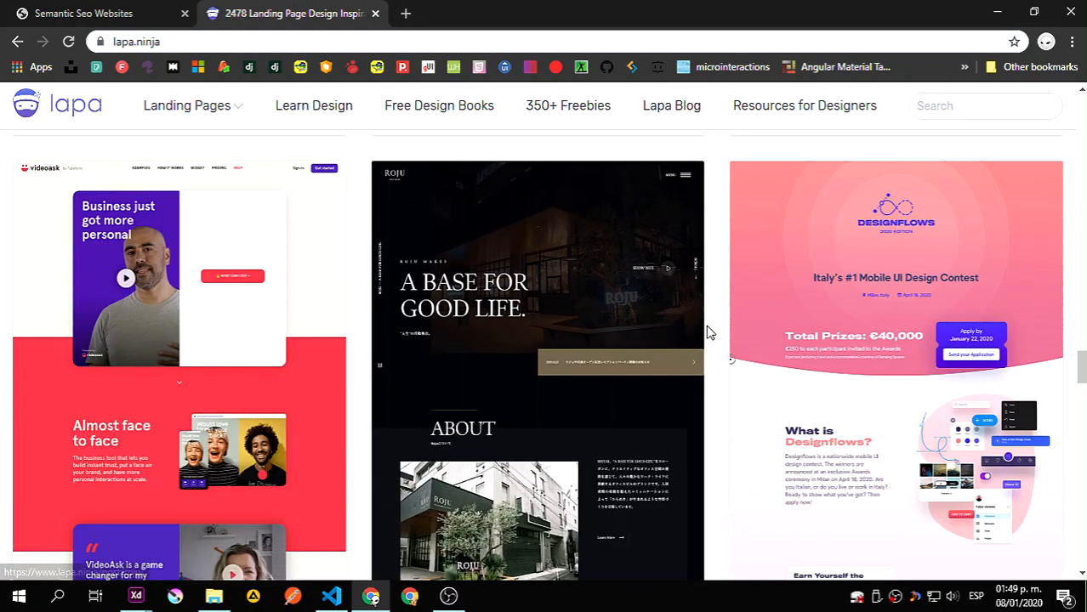
pyautogui.scroll(-2, 708, 333)
pyautogui.scroll(2, 708, 332)
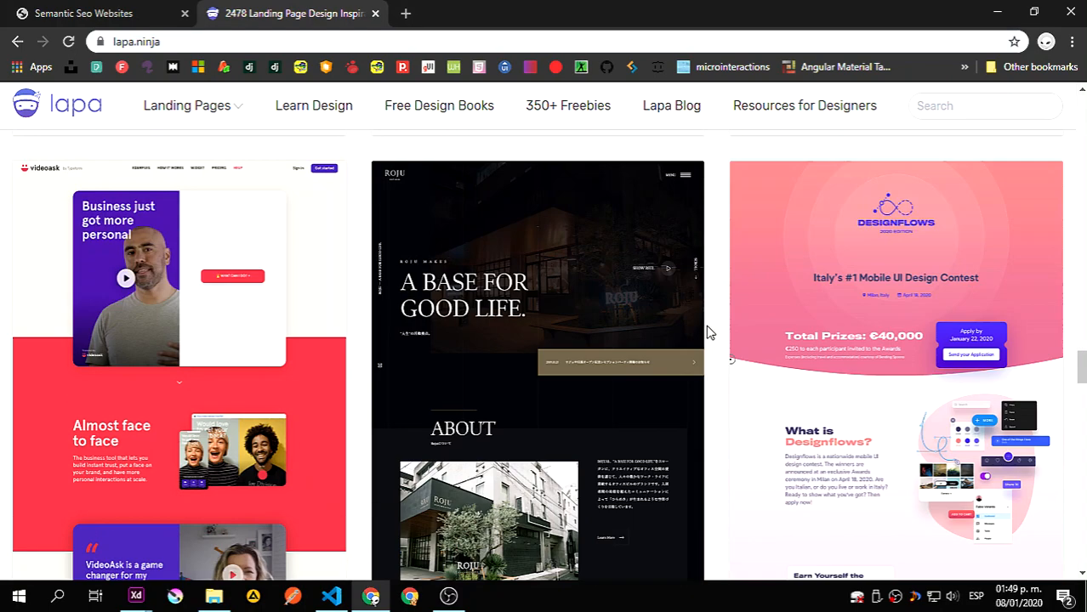
pyautogui.scroll(-1, 708, 293)
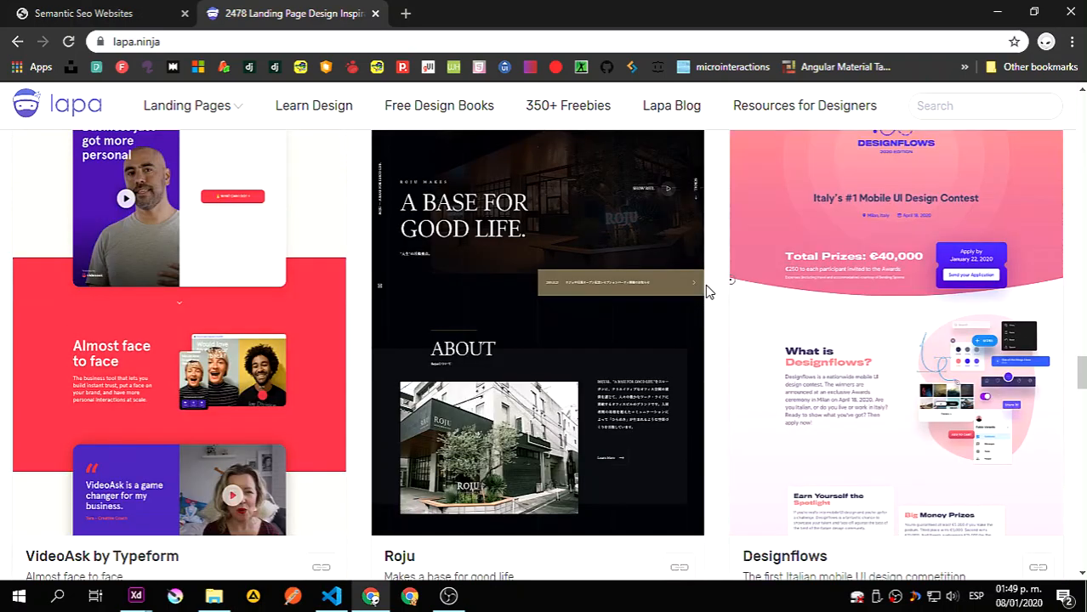
pyautogui.scroll(-3, 708, 293)
pyautogui.scroll(2, 709, 293)
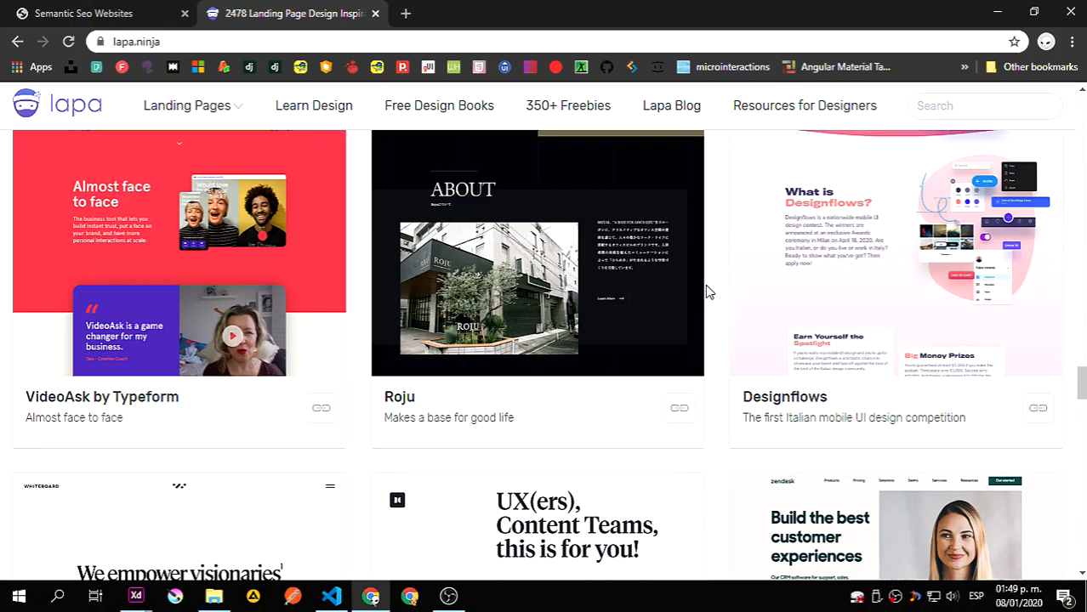
pyautogui.scroll(1, 708, 293)
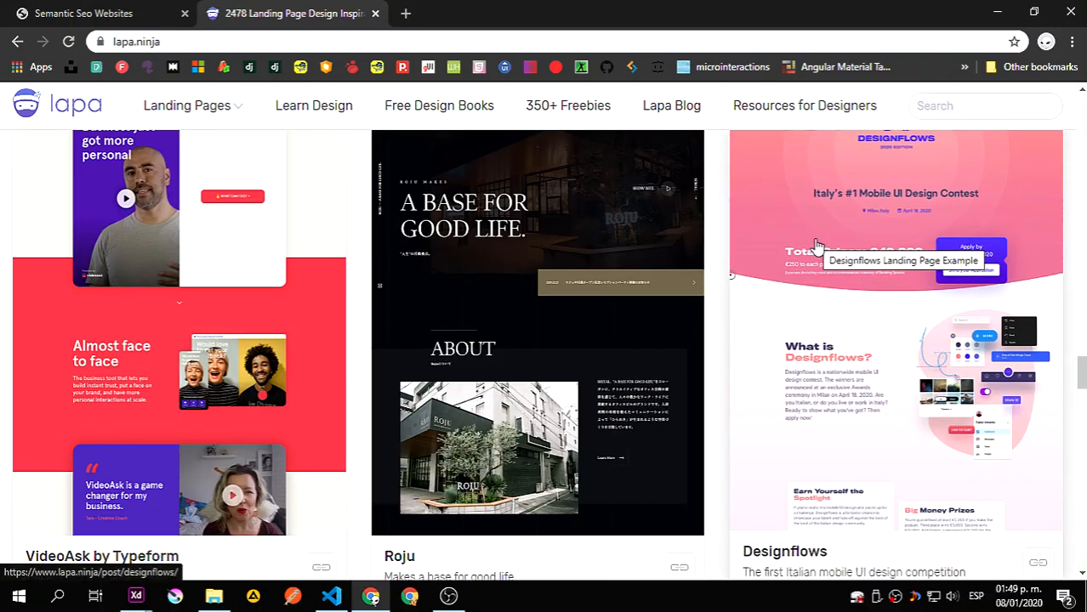
pyautogui.scroll(-8, 703, 233)
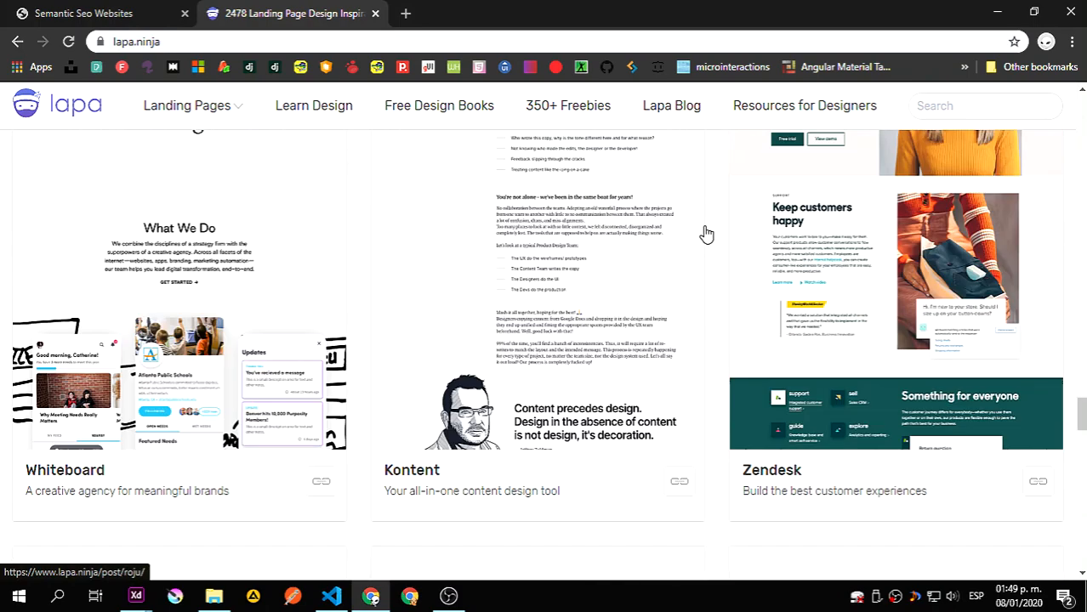
# - Examine the Whiteboard, Kontent, Zendesk and NOMOS Glashütte examples, comparing them with the VideoAsk row for layout ideas
pyautogui.scroll(-8, 705, 233)
pyautogui.scroll(3, 705, 233)
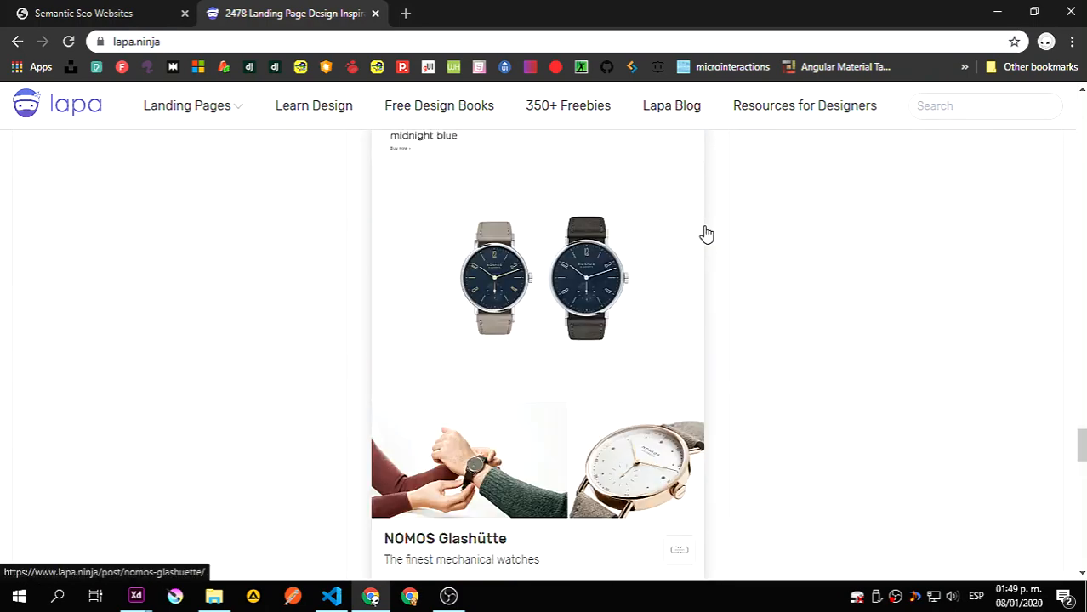
pyautogui.scroll(1, 706, 233)
pyautogui.scroll(1, 710, 256)
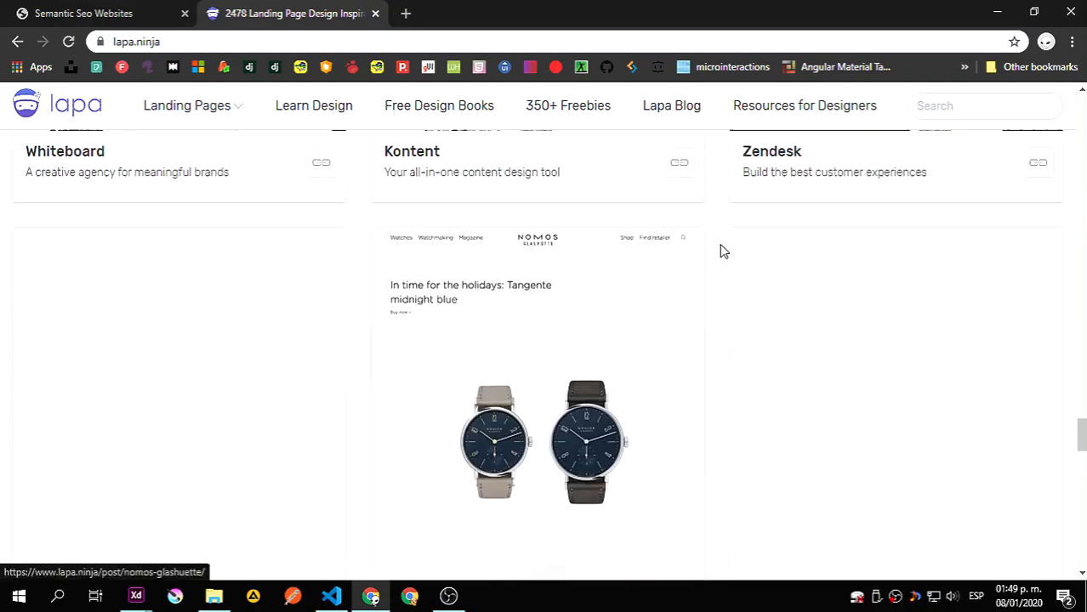
pyautogui.scroll(7, 719, 247)
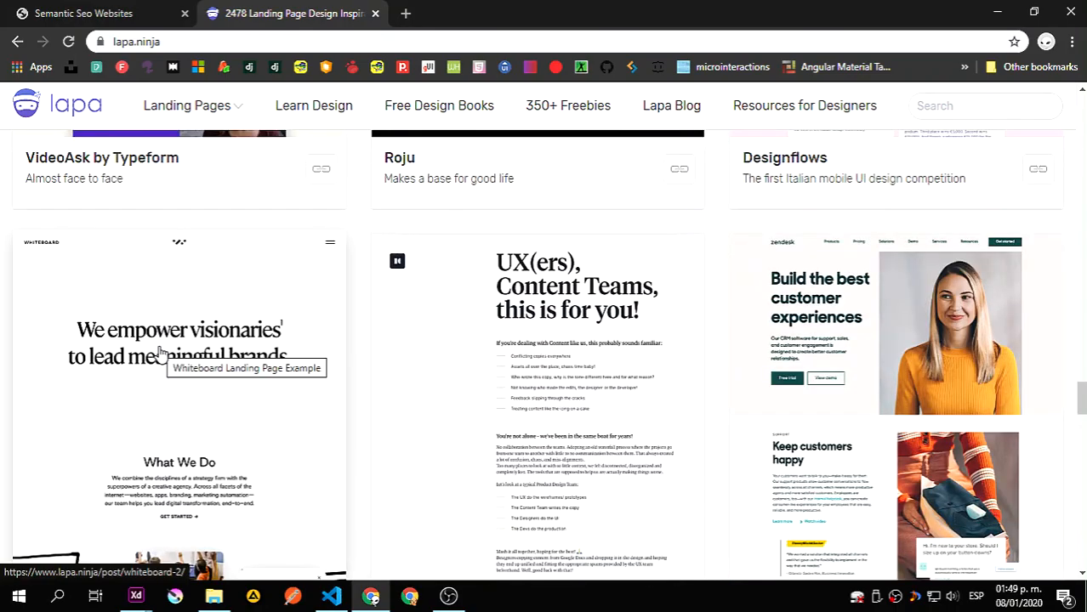
pyautogui.scroll(5, 159, 353)
pyautogui.scroll(2, 281, 280)
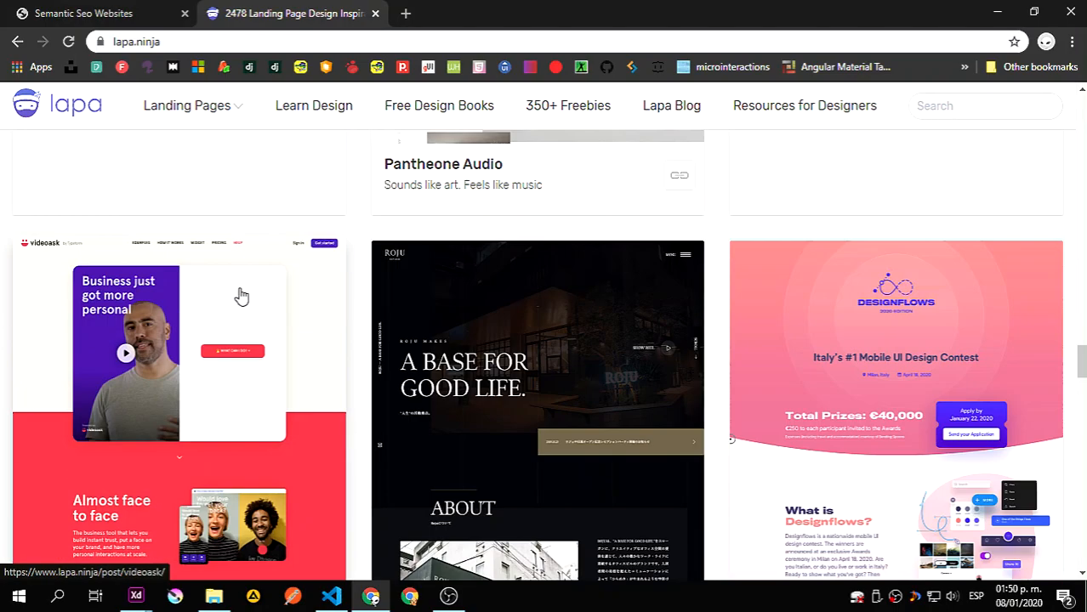
pyautogui.scroll(-5, 309, 438)
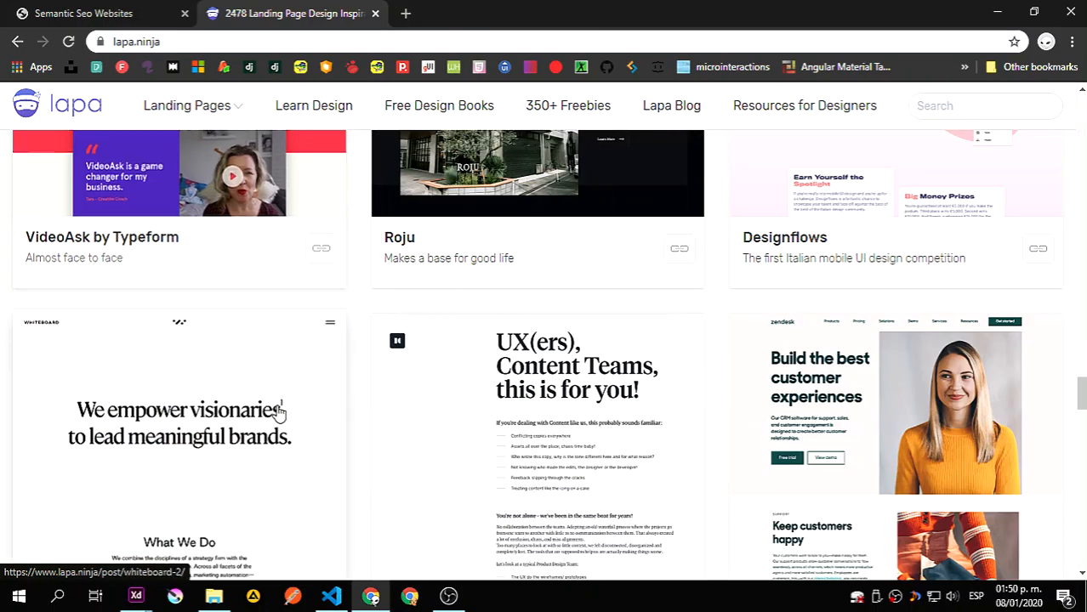
pyautogui.scroll(-2, 280, 413)
pyautogui.scroll(-1, 280, 413)
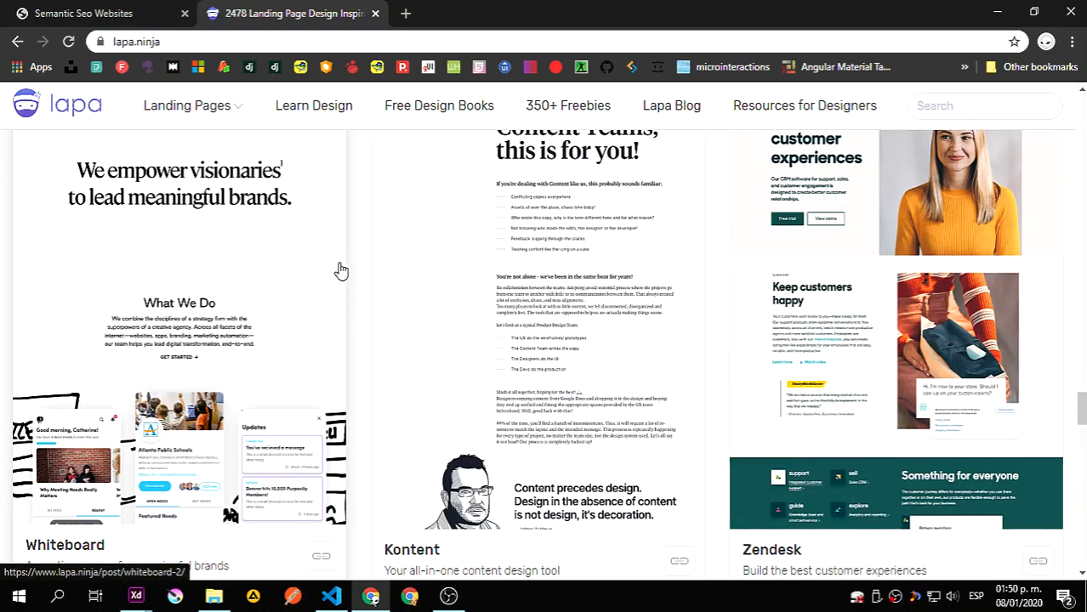
pyautogui.scroll(1, 340, 272)
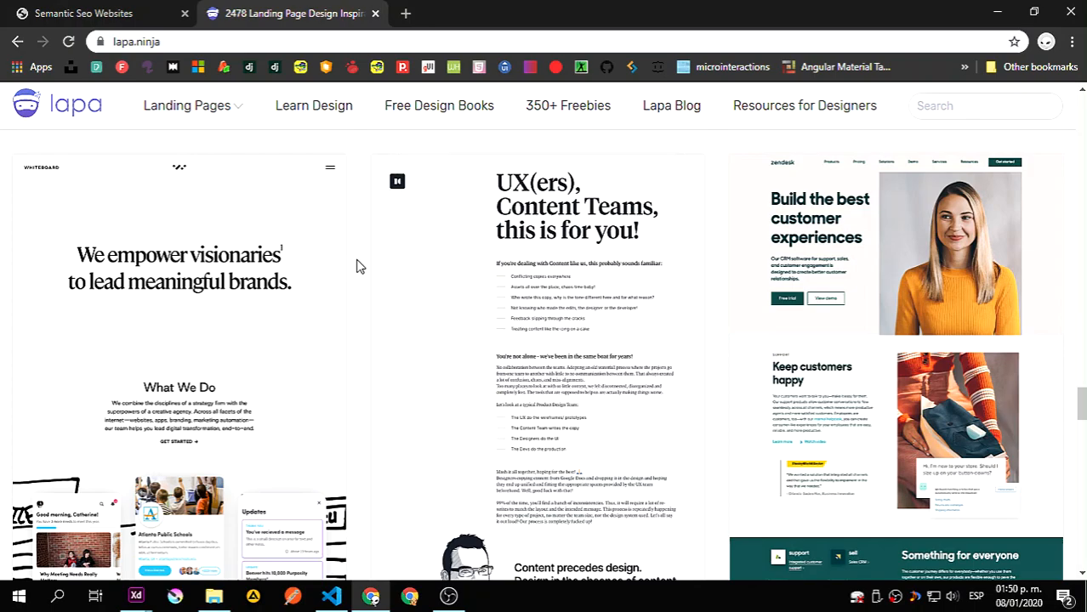
pyautogui.scroll(-1, 357, 267)
pyautogui.scroll(-8, 357, 267)
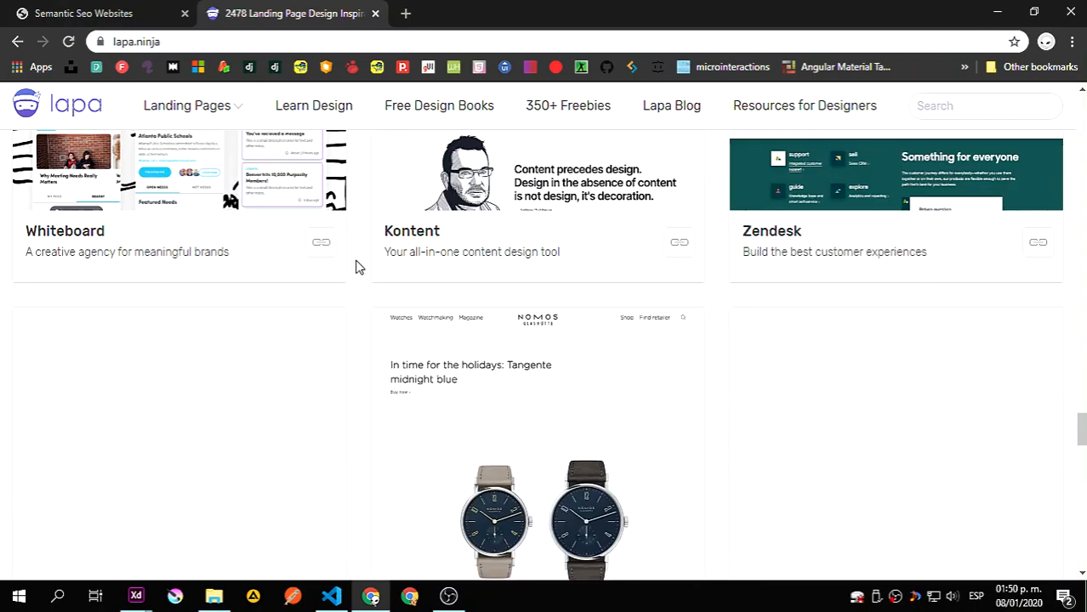
# - Examine the AIGA Design Conference landing page and the creative frontend development portfolio further down the gallery
pyautogui.scroll(-12, 357, 267)
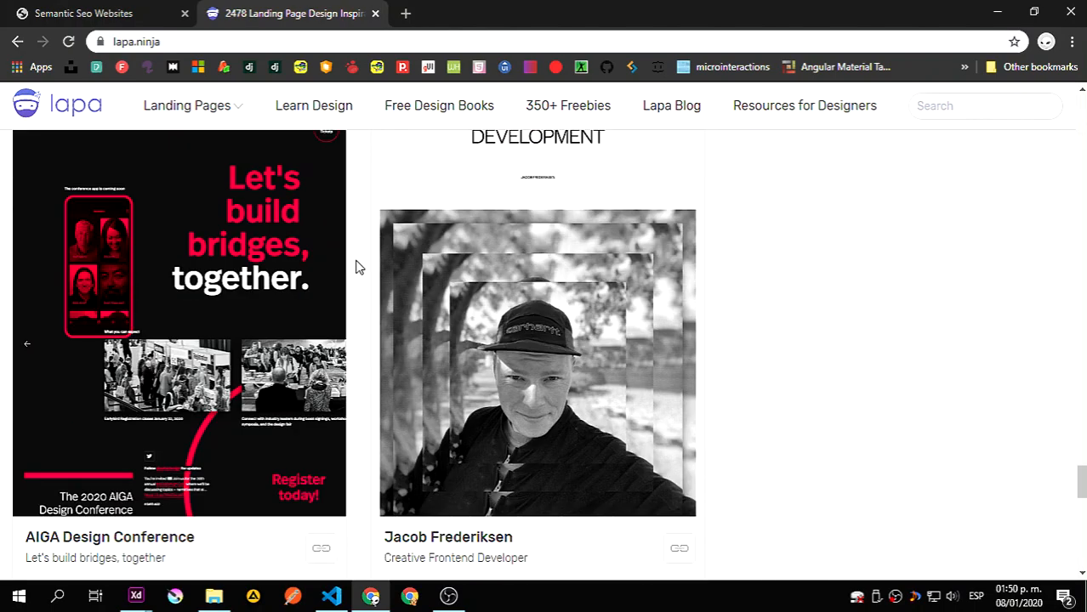
pyautogui.scroll(10, 357, 267)
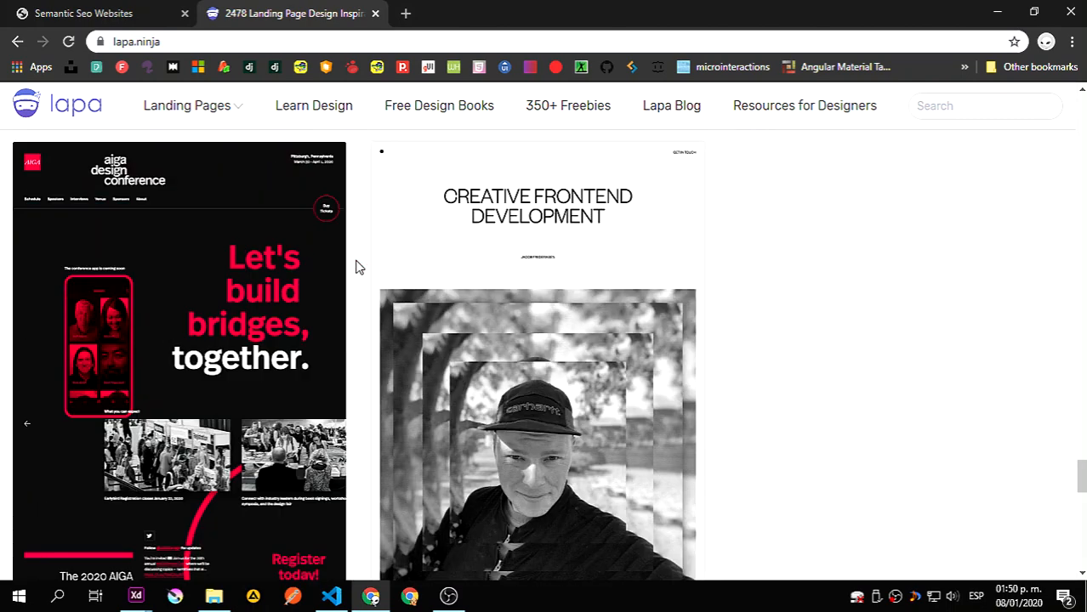
pyautogui.scroll(-1, 358, 267)
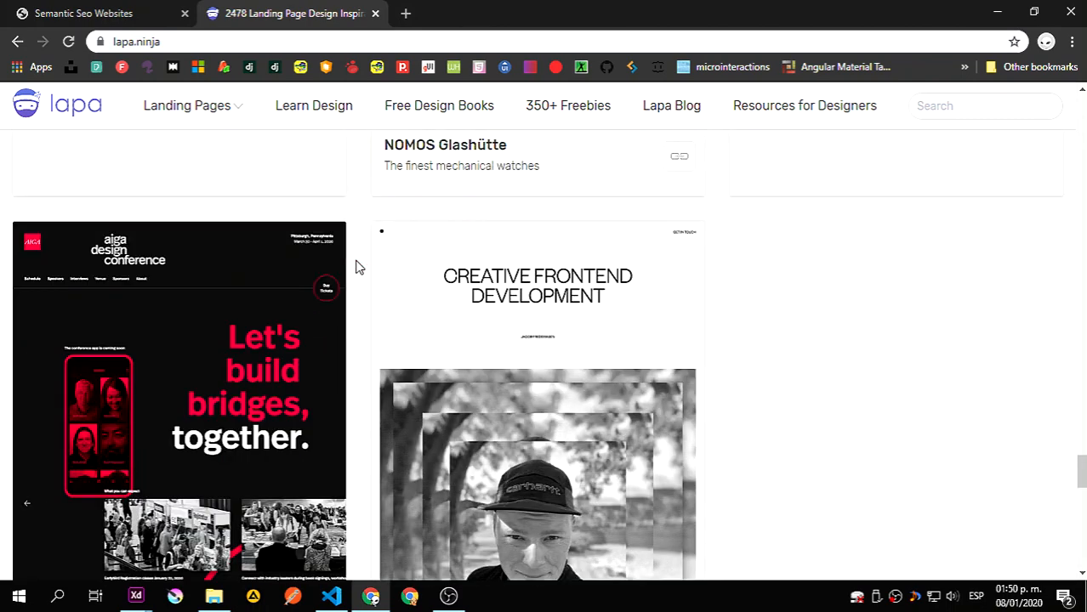
pyautogui.scroll(-1, 233, 400)
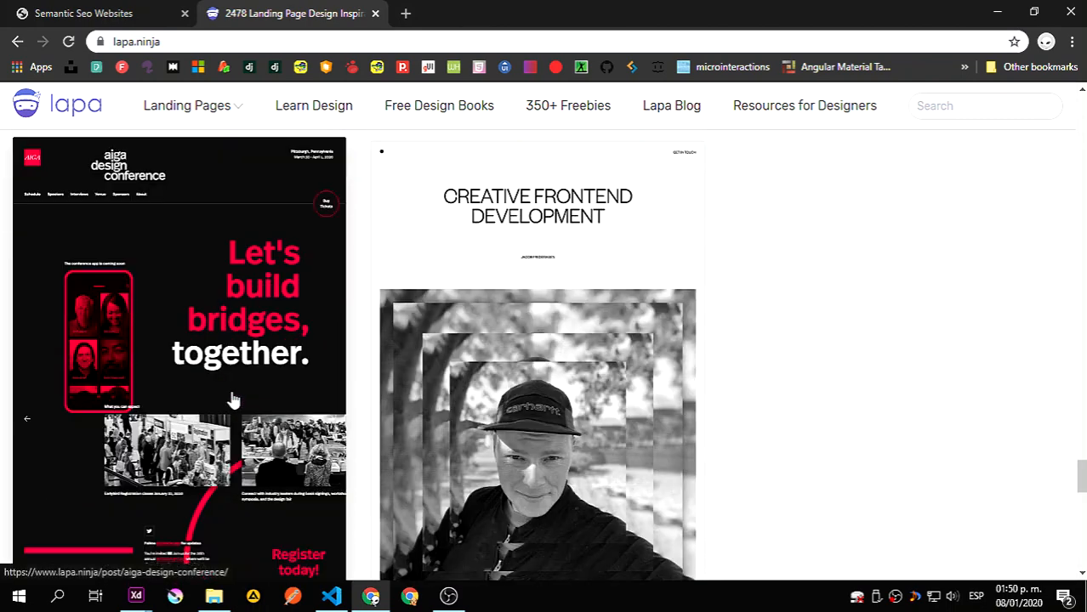
pyautogui.scroll(-2, 234, 400)
pyautogui.scroll(2, 234, 400)
pyautogui.scroll(1, 235, 399)
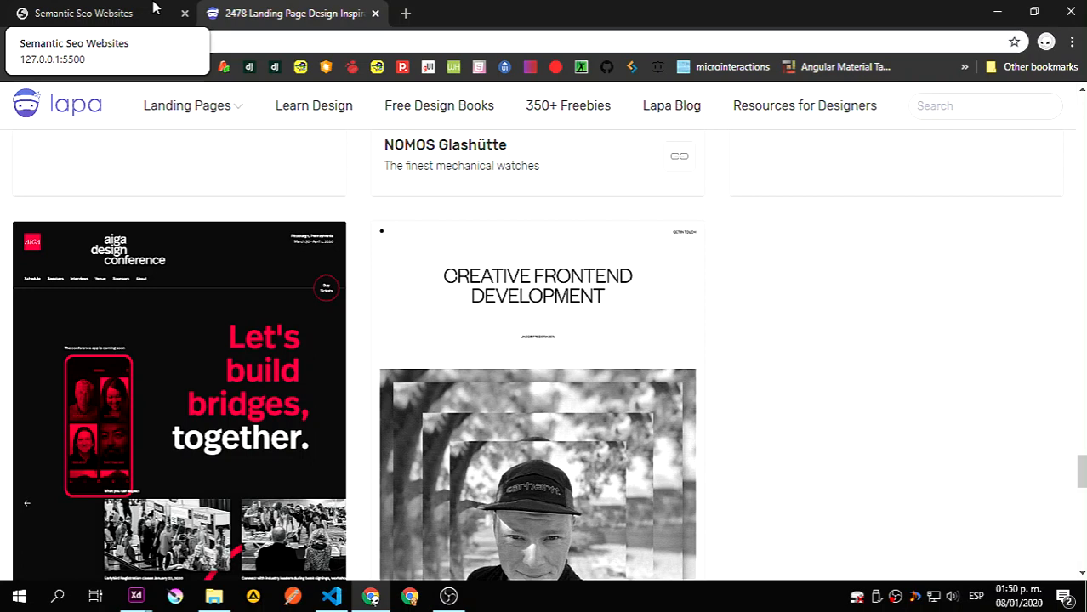
# - Switch back to the Adobe XD document and check how the blob group extends beyond the artboard
pyautogui.click(997, 13)
pyautogui.click(793, 142)
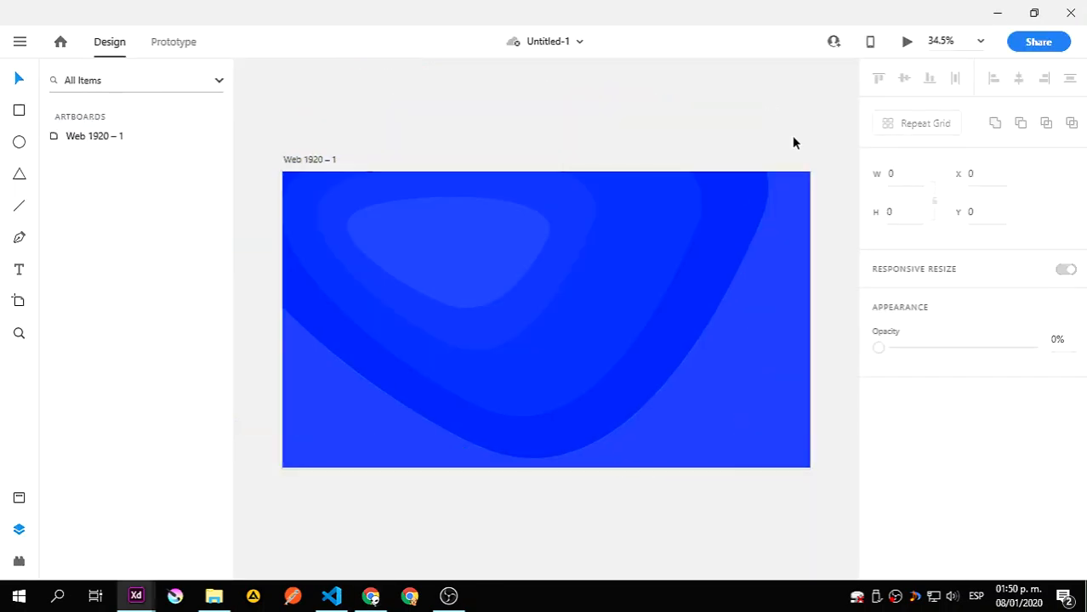
pyautogui.click(689, 247)
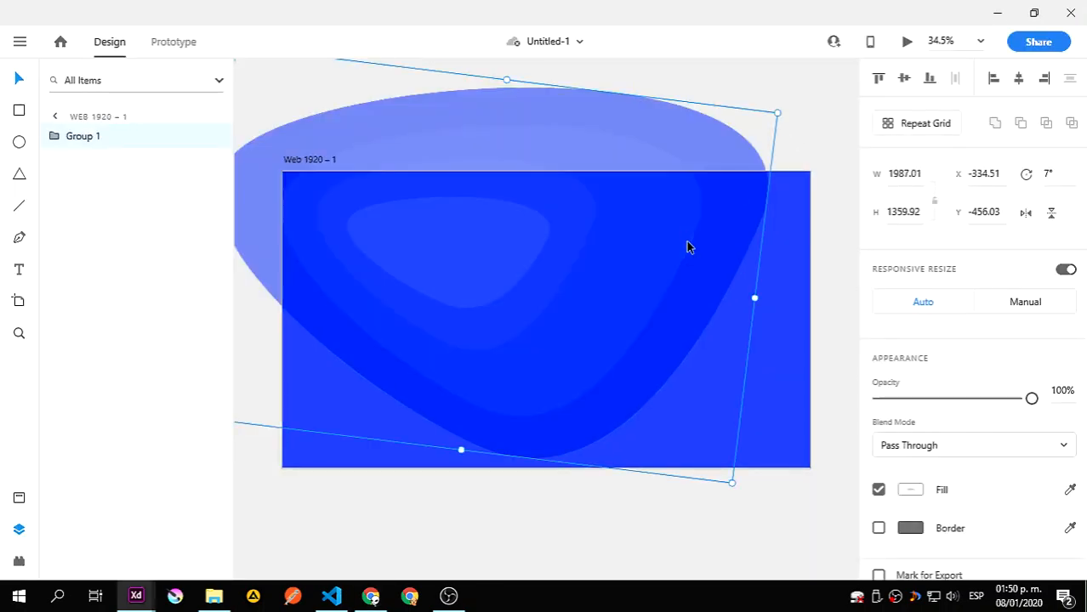
pyautogui.click(804, 151)
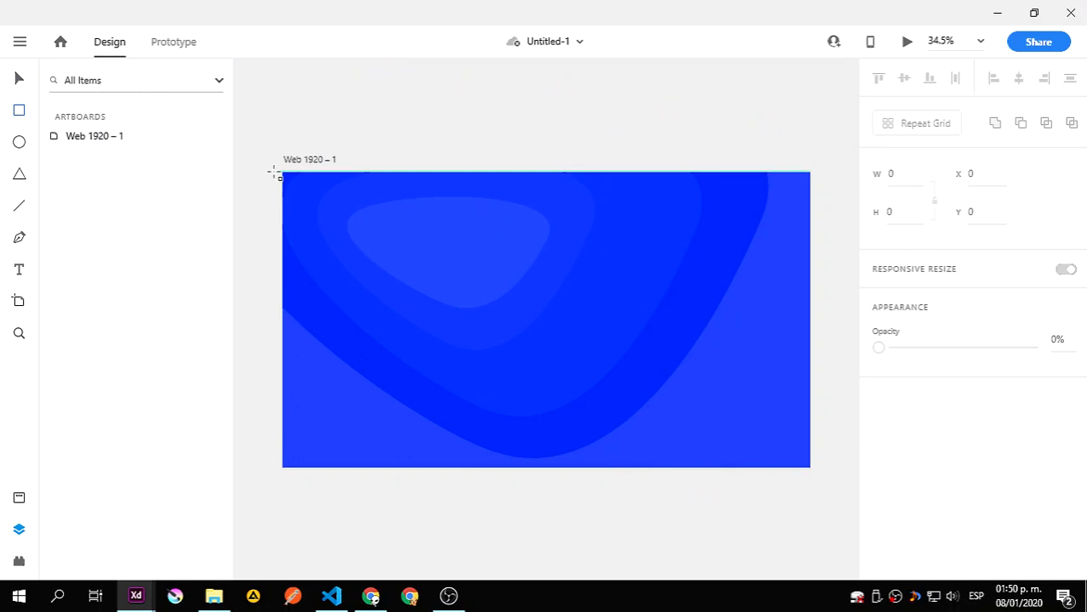
# - Draw a full-width 1920 px rectangle along the artboard's top edge and set its height to 80
pyautogui.moveTo(284, 173); pyautogui.dragTo(812, 197)
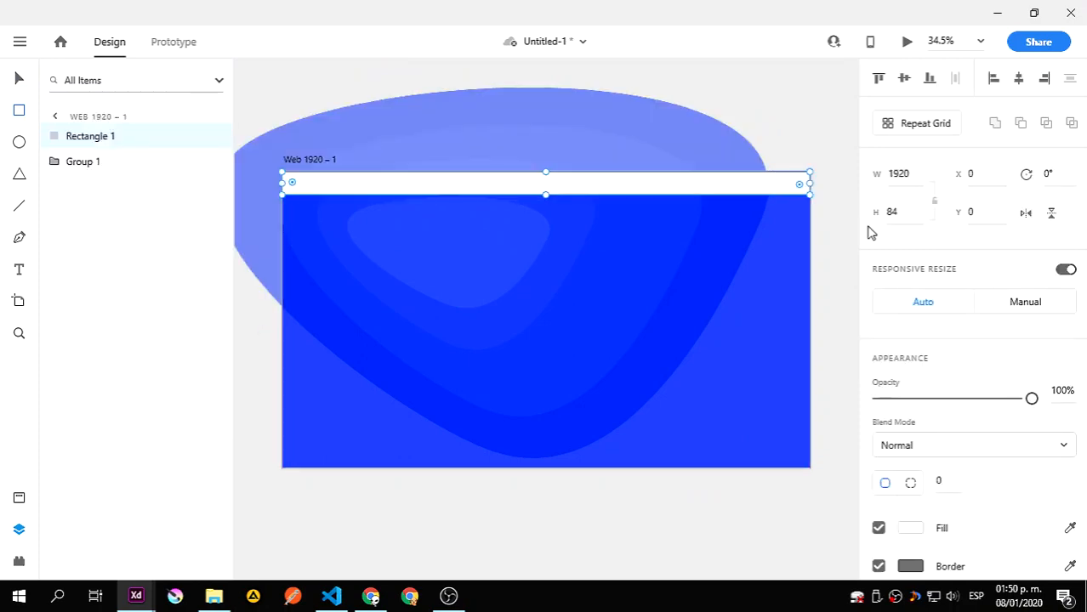
pyautogui.write('80')
pyautogui.press('Return')
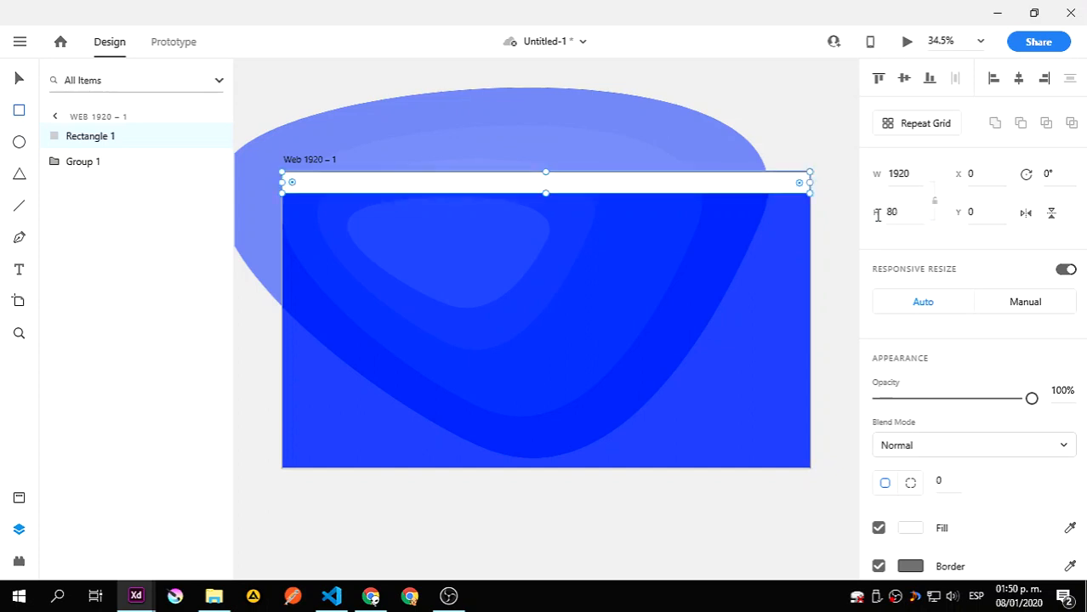
# - Turn off the header rectangle's fill, leaving its border on, and lock the rectangle
pyautogui.scroll(-2, 879, 538)
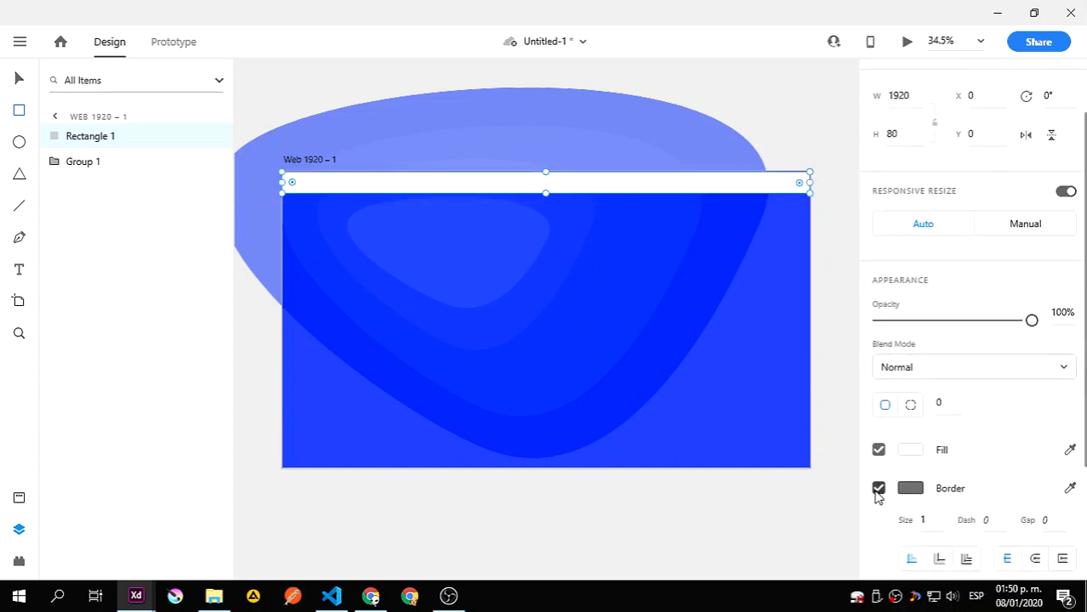
pyautogui.click(878, 488)
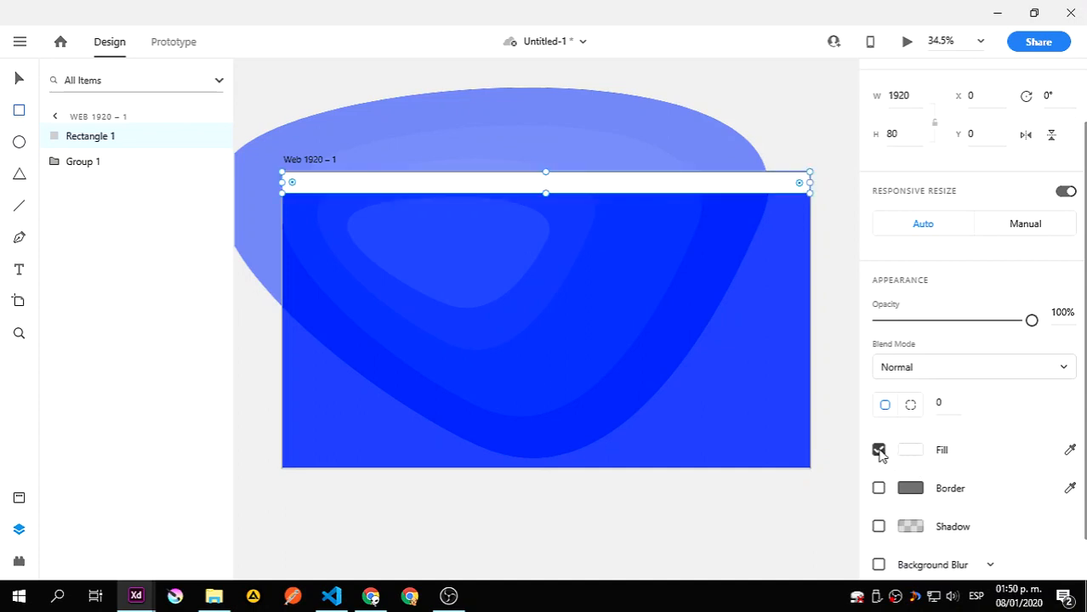
pyautogui.click(879, 488)
pyautogui.click(878, 450)
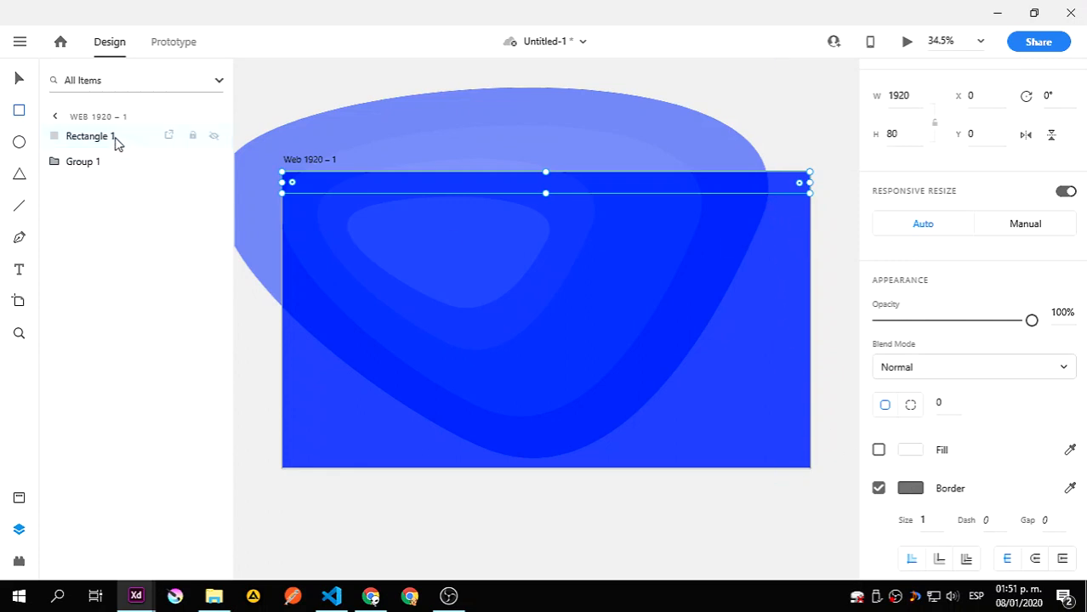
pyautogui.hotkey('ctrl', 'l')
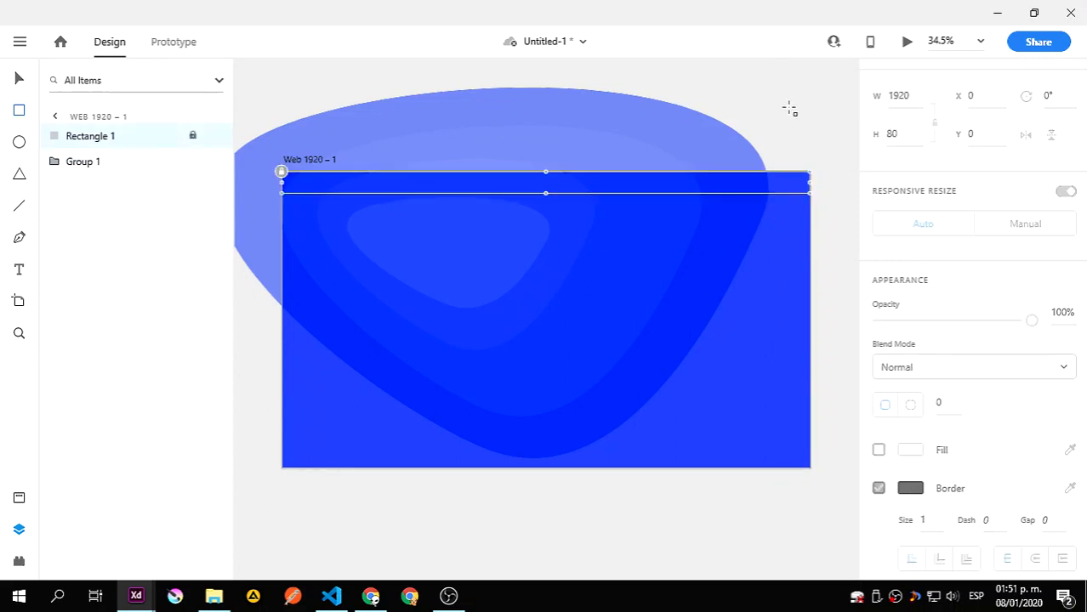
pyautogui.click(831, 231)
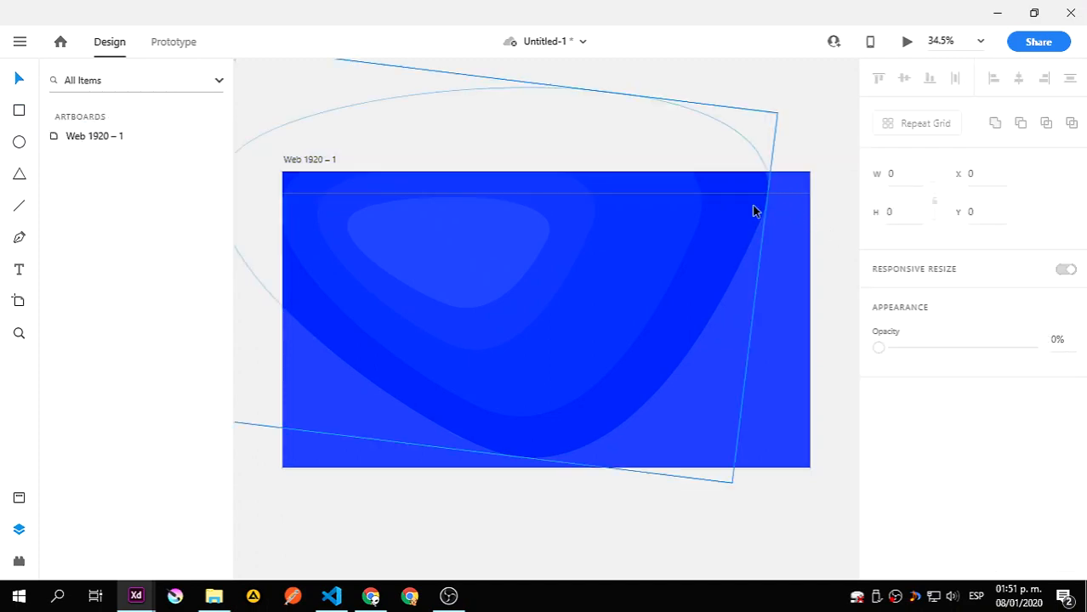
pyautogui.hotkey('ctrl', '1')
pyautogui.moveTo(374, 187); pyautogui.dragTo(630, 466)
pyautogui.moveTo(408, 320); pyautogui.dragTo(641, 398)
pyautogui.moveTo(452, 383); pyautogui.dragTo(570, 384)
pyautogui.hotkey('ctrl', '0')
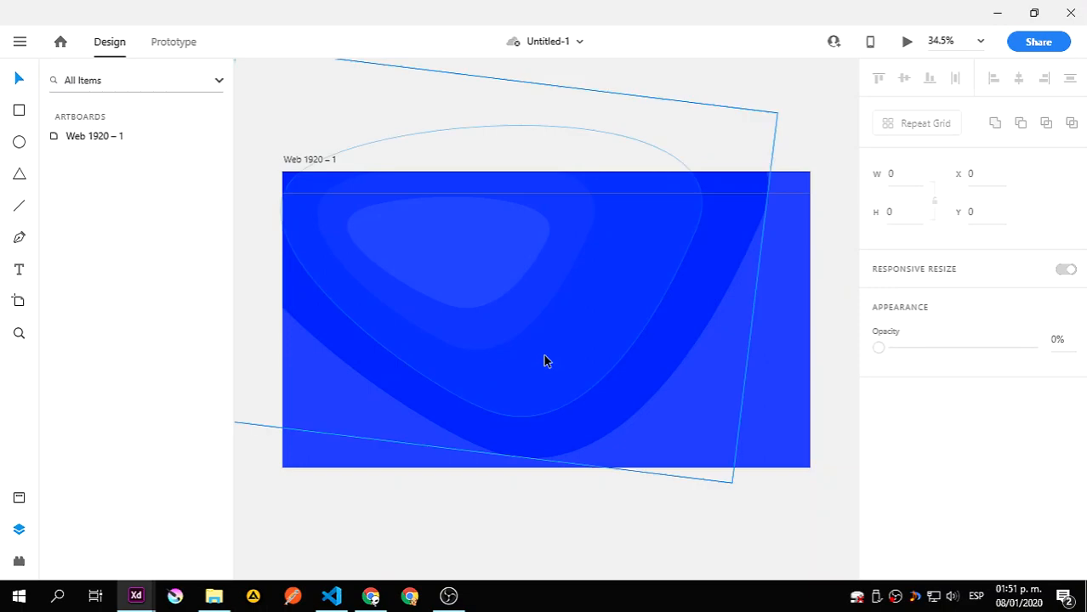
pyautogui.click(792, 195)
# - Switch to the browser, open the NOMOS Glashütte entry in the Lapa gallery and visit its website in a new tab
pyautogui.click(370, 596)
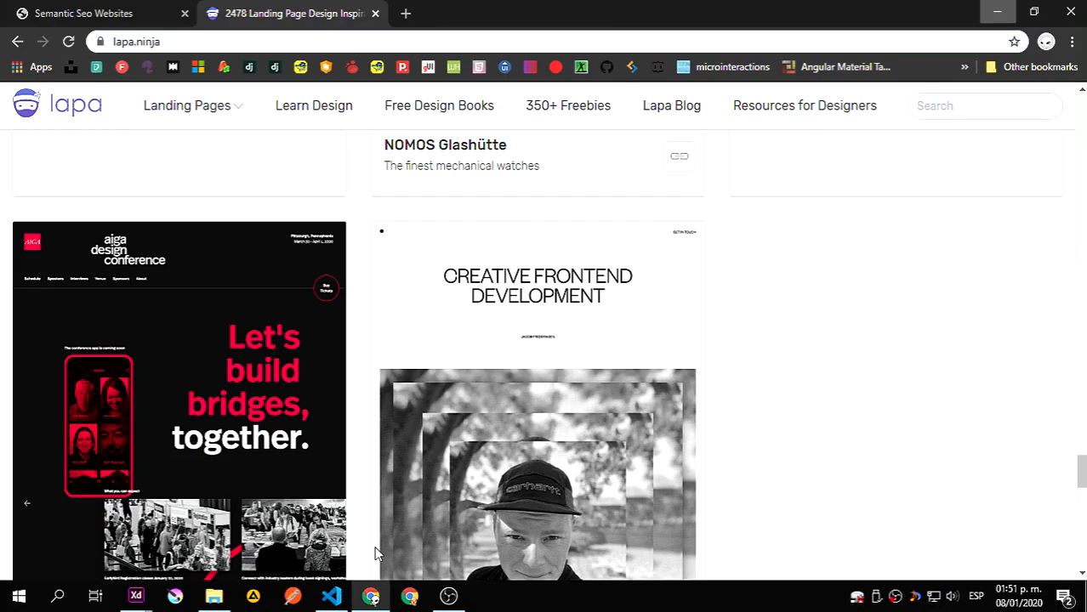
pyautogui.scroll(3, 570, 197)
pyautogui.scroll(8, 570, 197)
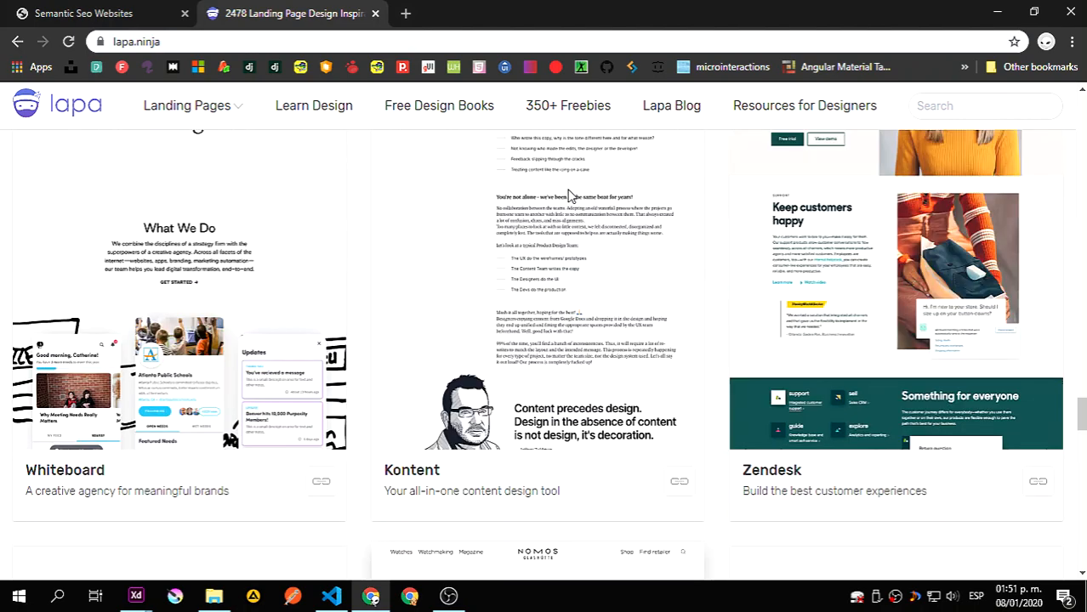
pyautogui.scroll(-4, 570, 198)
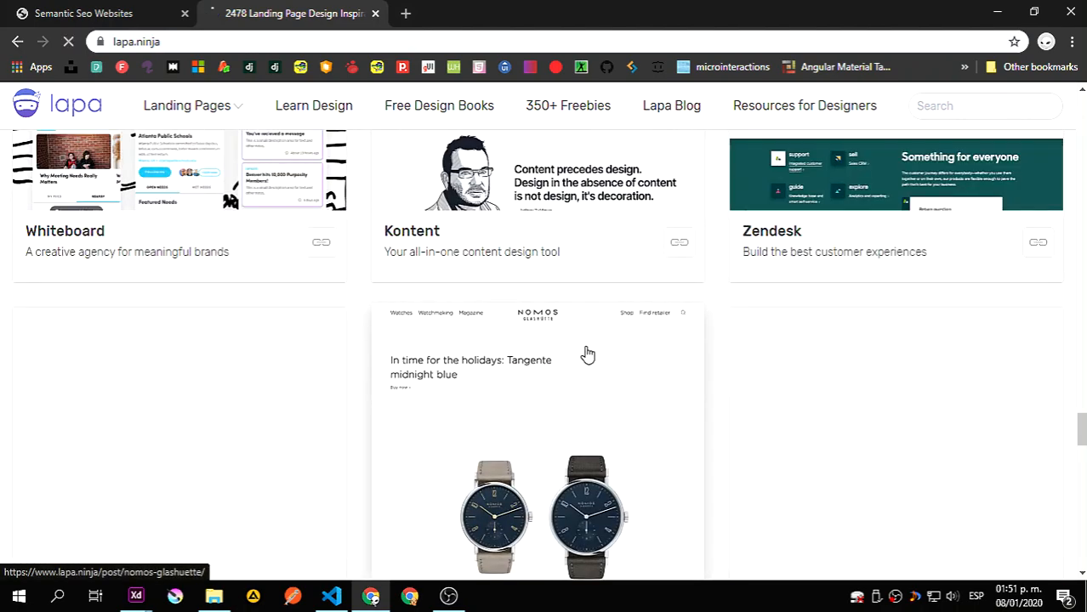
pyautogui.click(585, 353)
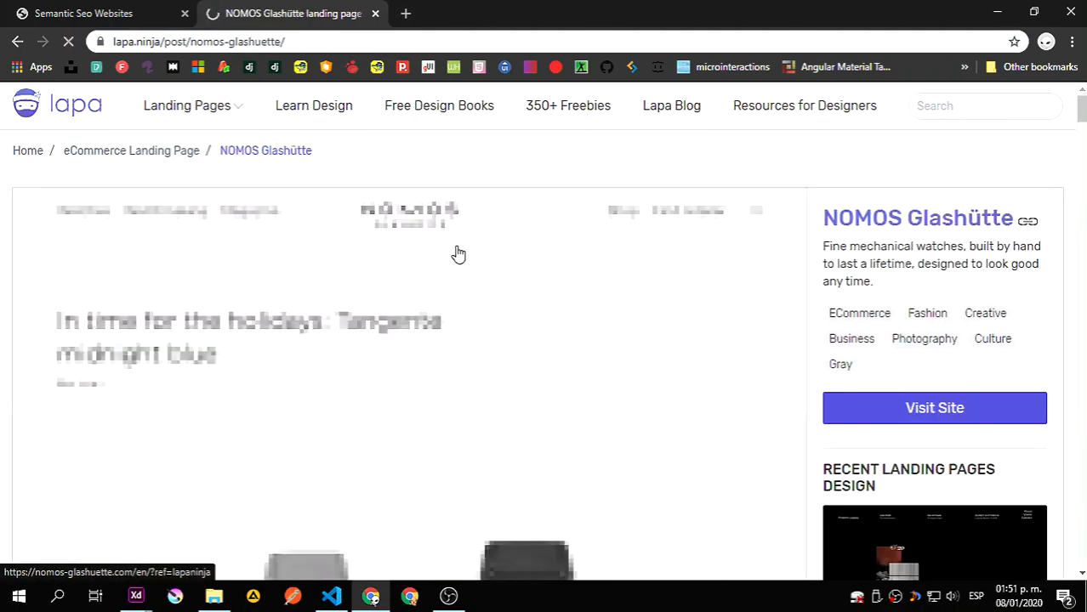
pyautogui.rightClick(458, 255)
pyautogui.click(480, 258)
pyautogui.click(461, 10)
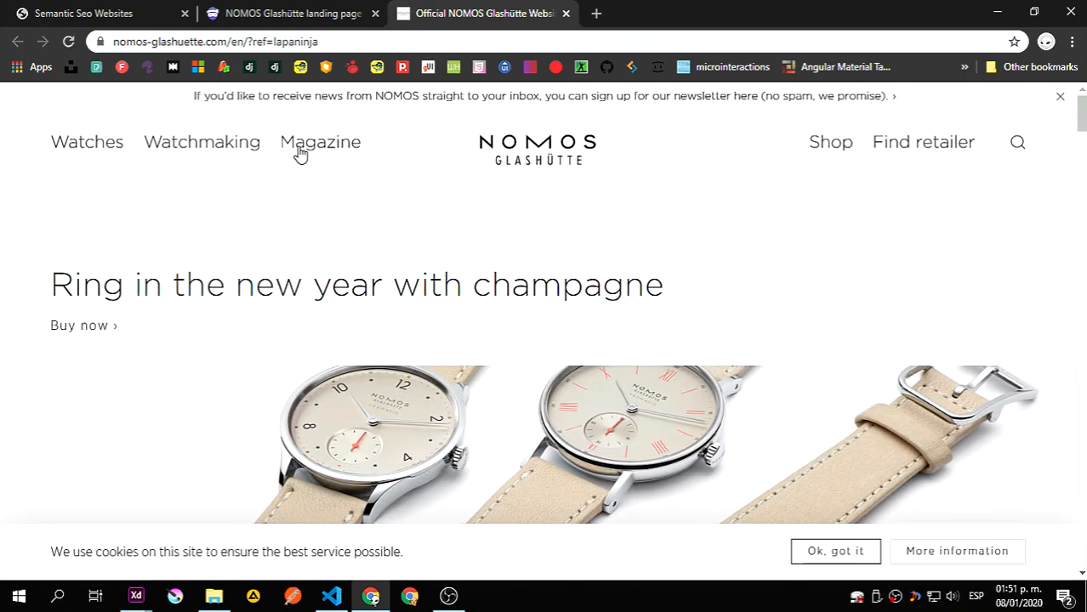
# - Inspect the Magazine link and the header's grid container on the NOMOS site, then close the developer tools
pyautogui.rightClick(299, 150)
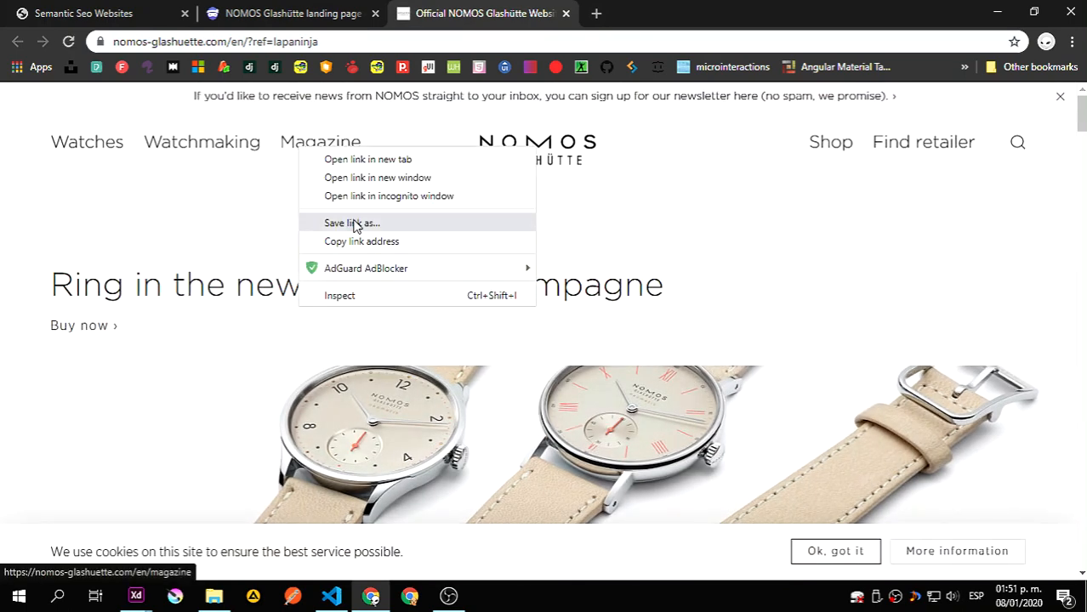
pyautogui.click(357, 295)
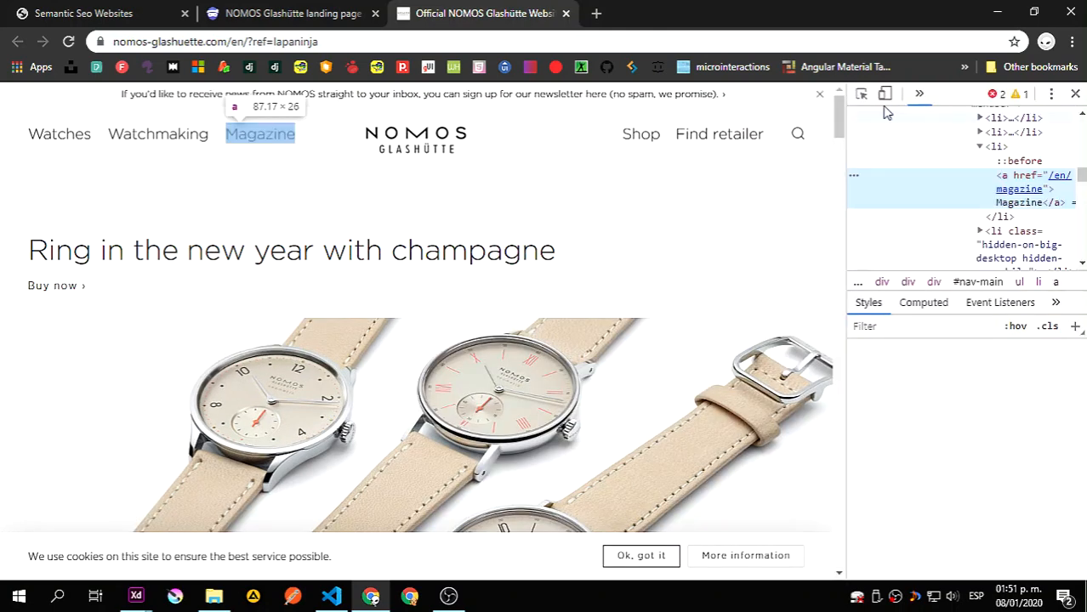
pyautogui.click(860, 94)
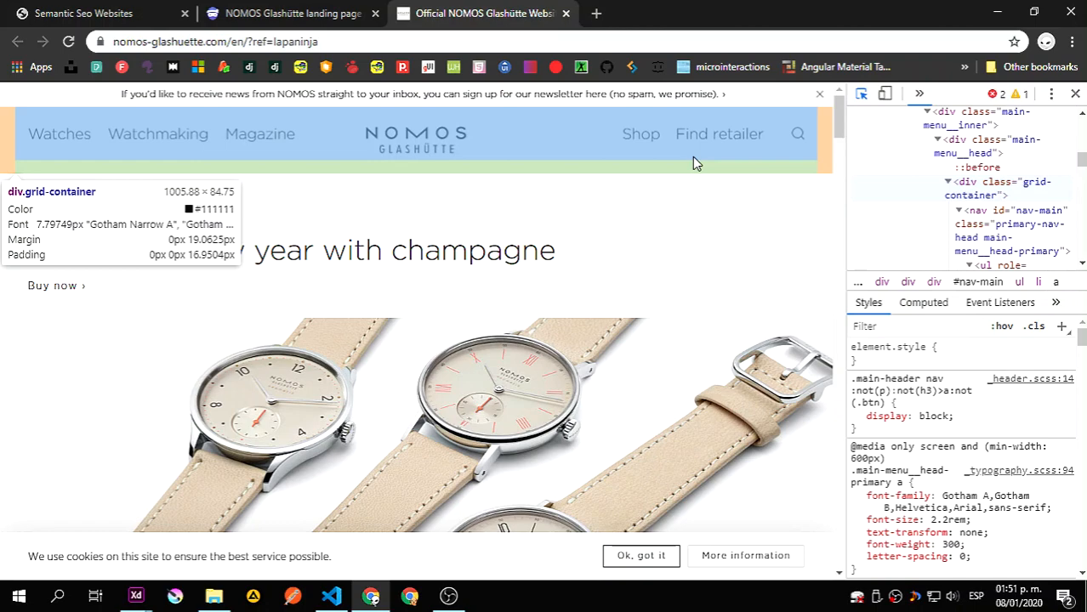
pyautogui.click(693, 157)
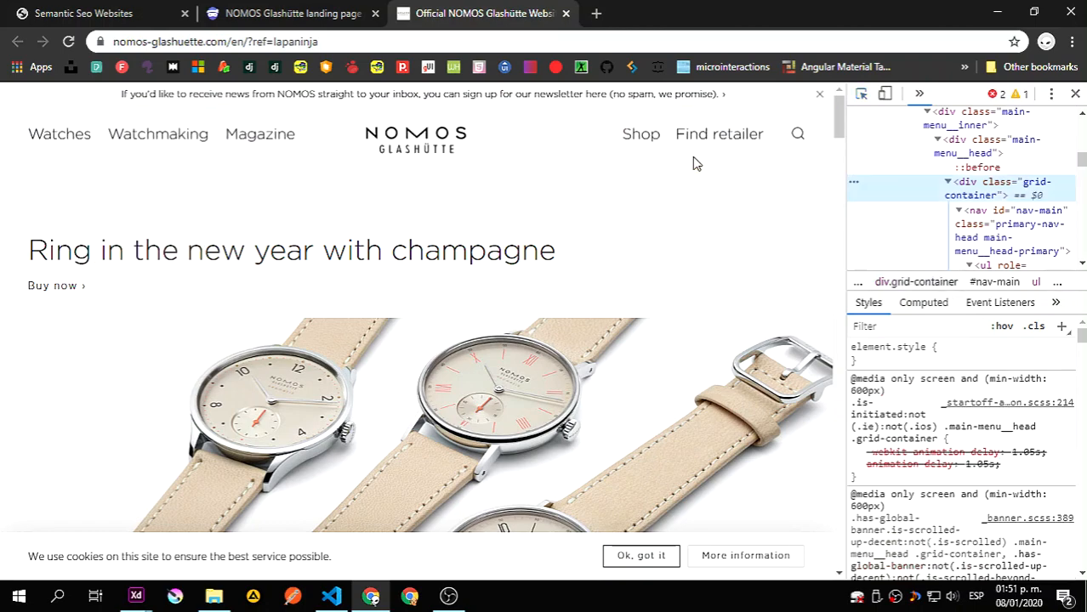
pyautogui.scroll(-4, 692, 156)
pyautogui.scroll(-3, 692, 162)
pyautogui.scroll(8, 692, 165)
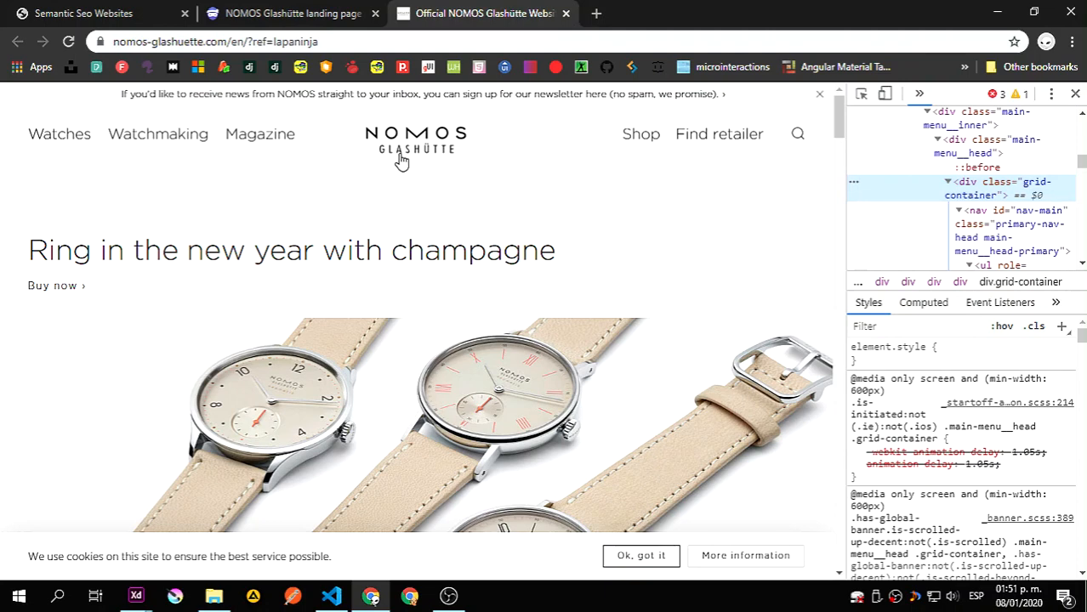
pyautogui.click(1075, 94)
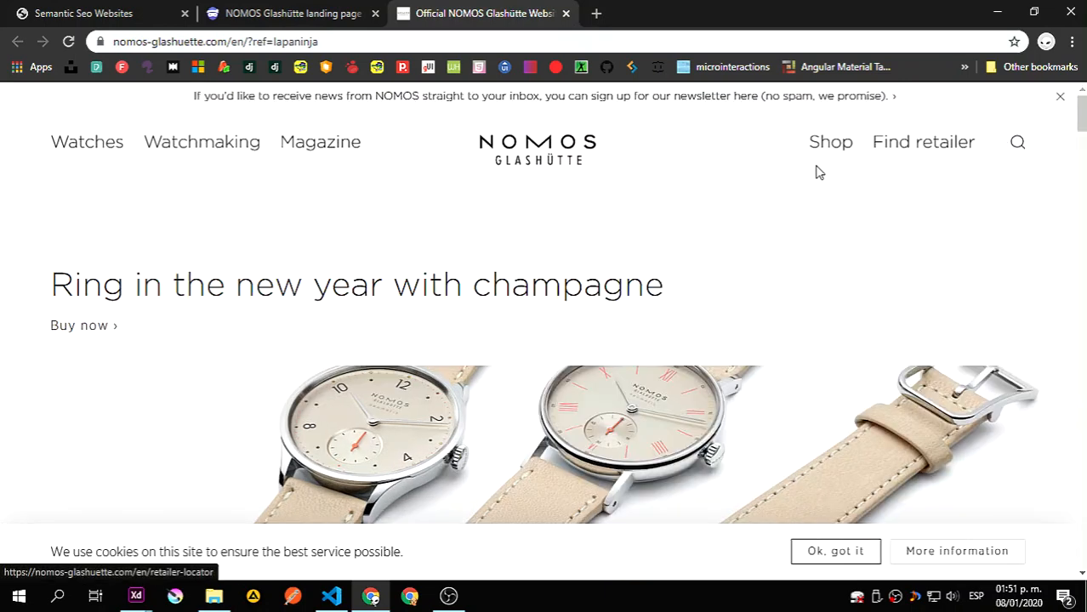
# - Close the NOMOS website and review the header and hero section of the EasySites landing page
pyautogui.click(307, 14)
pyautogui.click(516, 13)
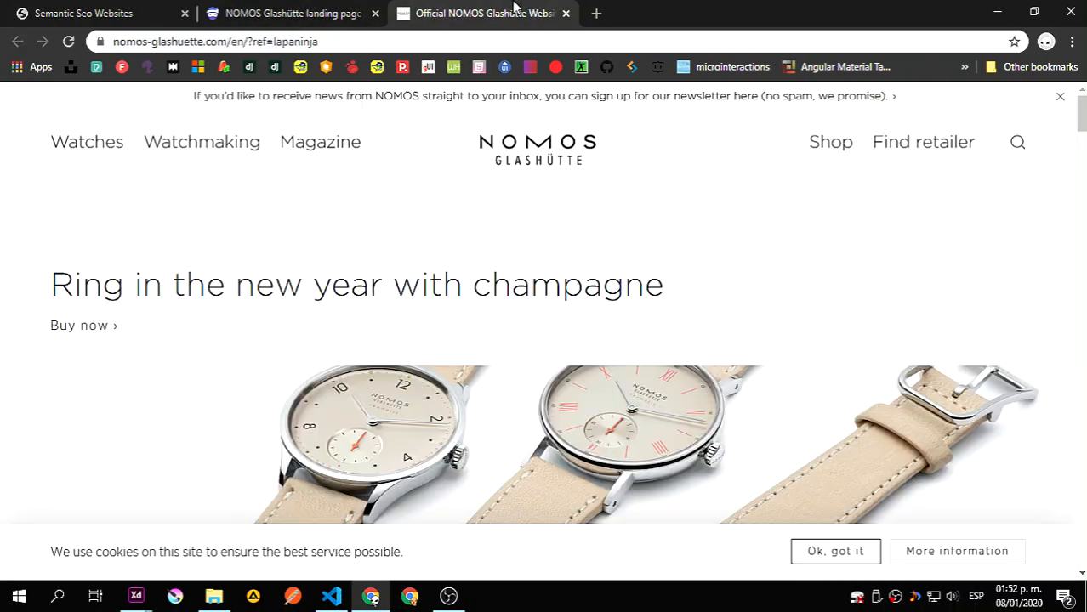
pyautogui.click(566, 13)
pyautogui.click(125, 13)
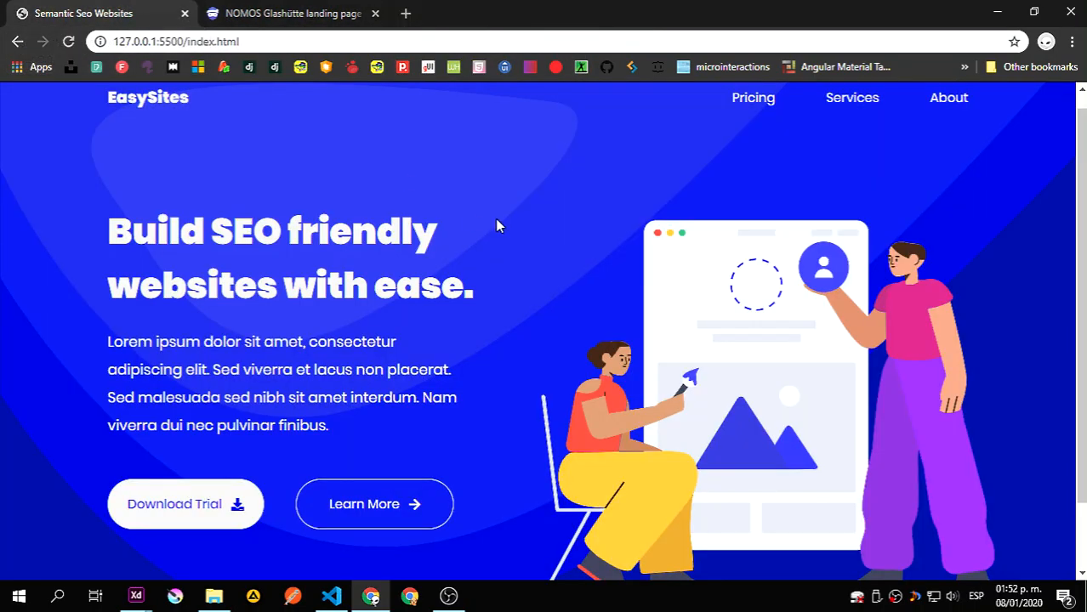
pyautogui.scroll(1, 499, 223)
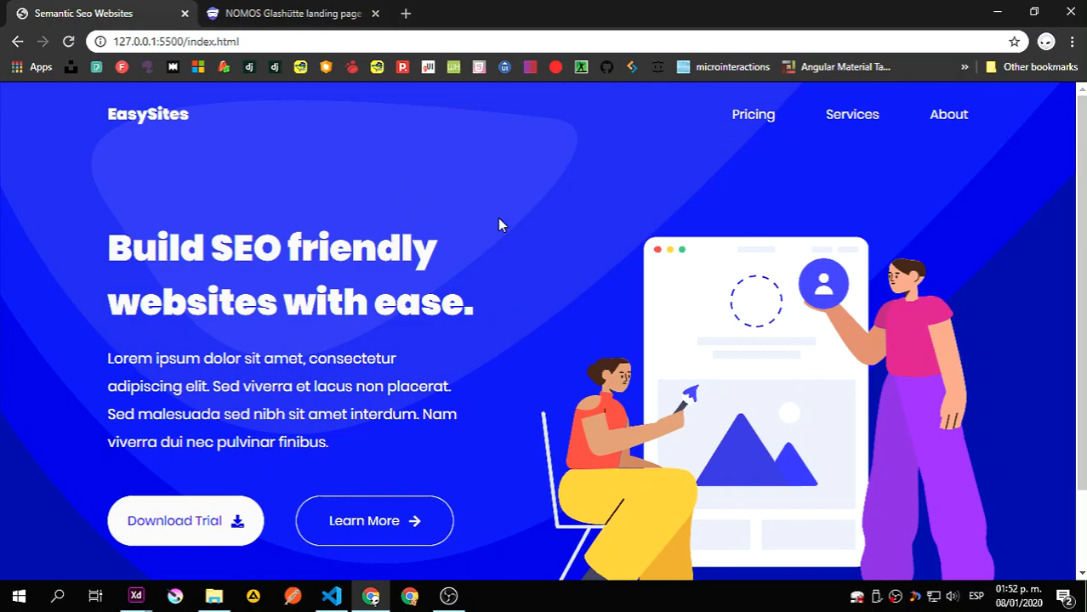
pyautogui.scroll(-2, 497, 217)
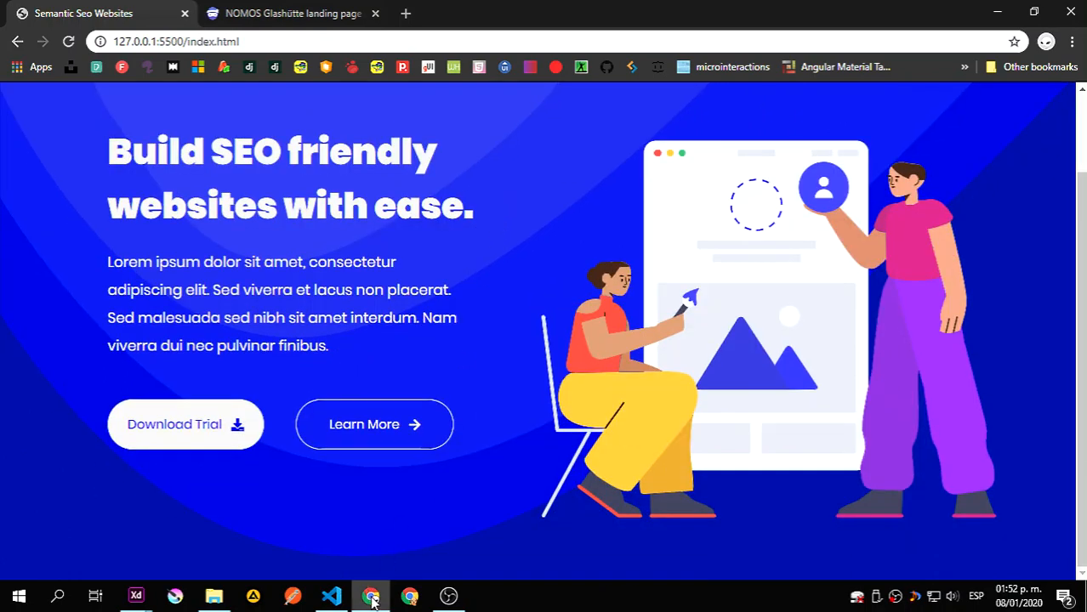
# - Switch back to the Adobe XD document and lock the blob group
pyautogui.click(370, 595)
pyautogui.click(789, 134)
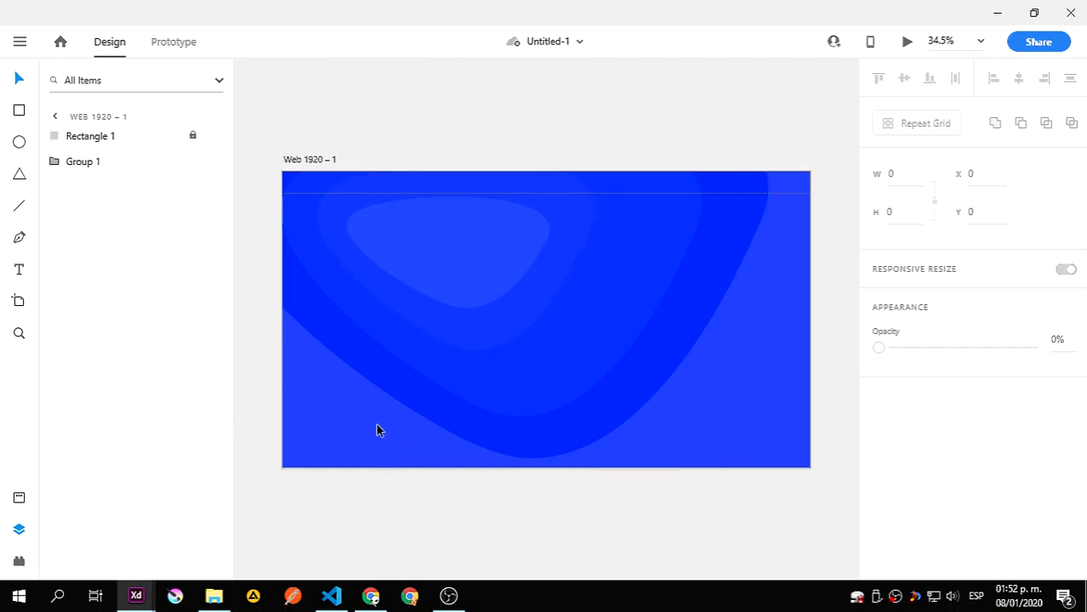
pyautogui.click(108, 168)
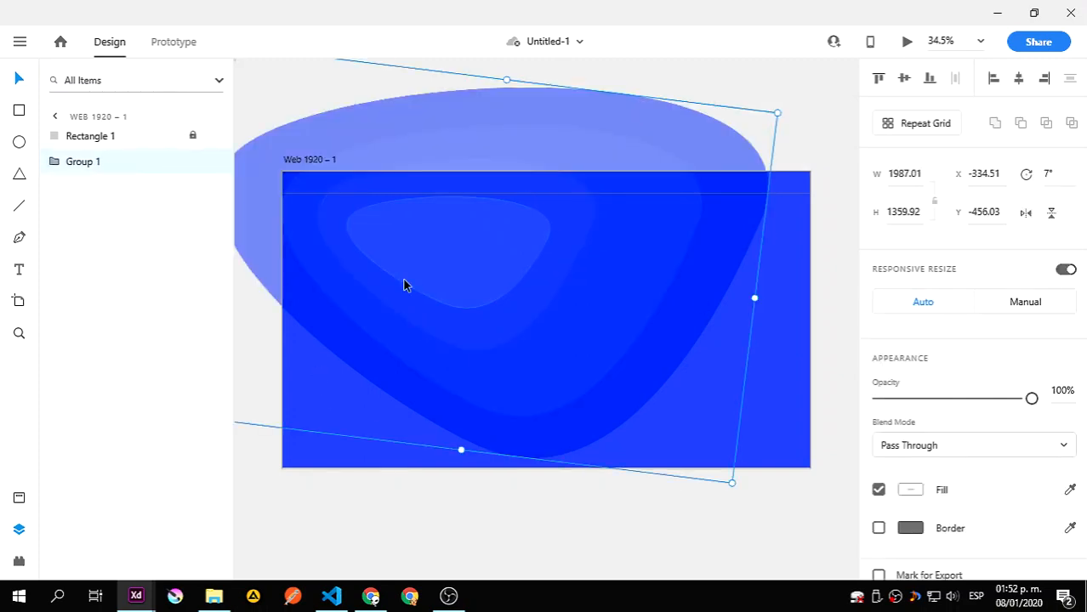
pyautogui.hotkey('ctrl', 'l')
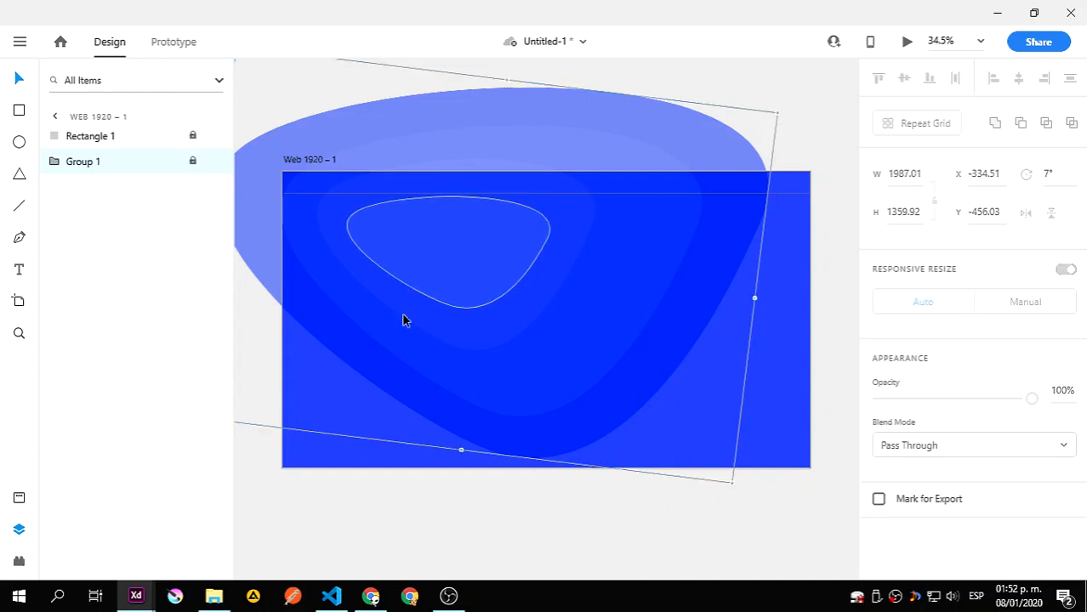
pyautogui.click(387, 493)
pyautogui.moveTo(461, 356); pyautogui.dragTo(636, 427)
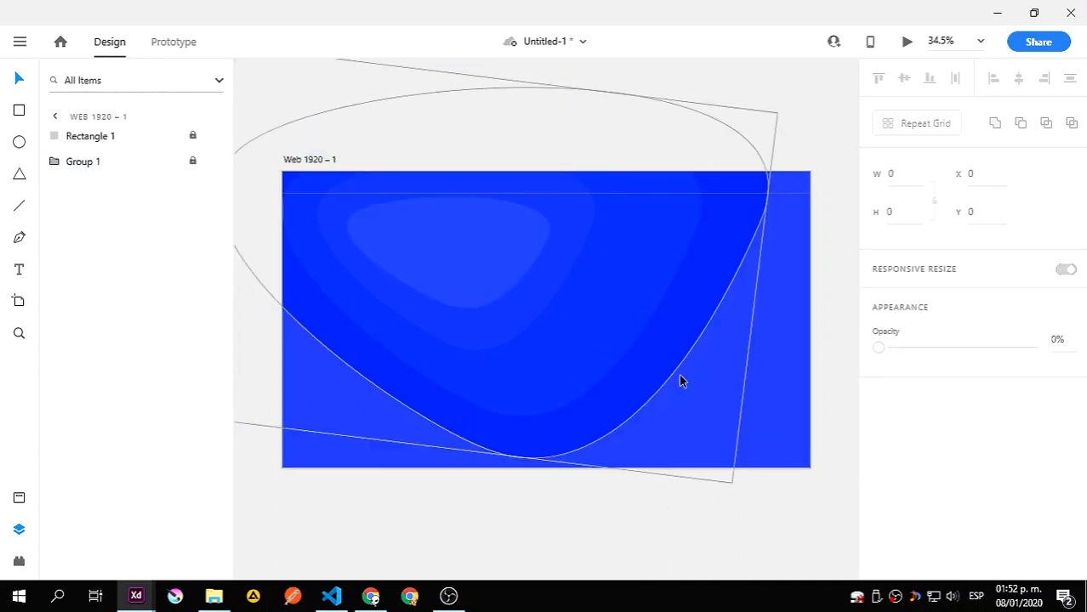
pyautogui.click(551, 534)
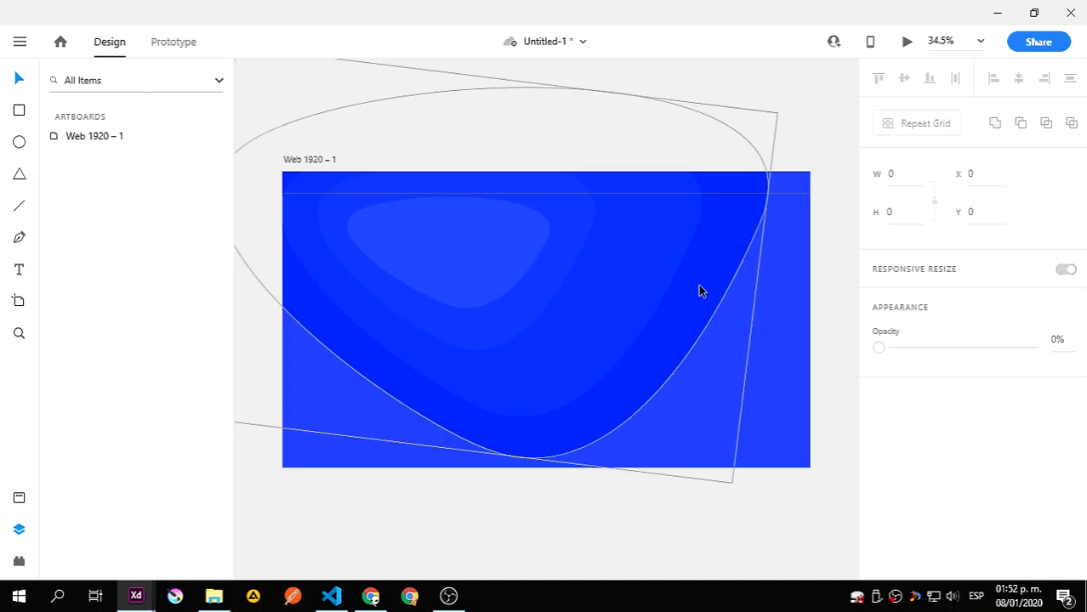
# - Draw a text area about 641 × 298 over the artboard's upper left area and enter the placeholder text "Lorem ipsum"
pyautogui.click(20, 270)
pyautogui.moveTo(298, 230); pyautogui.dragTo(474, 312)
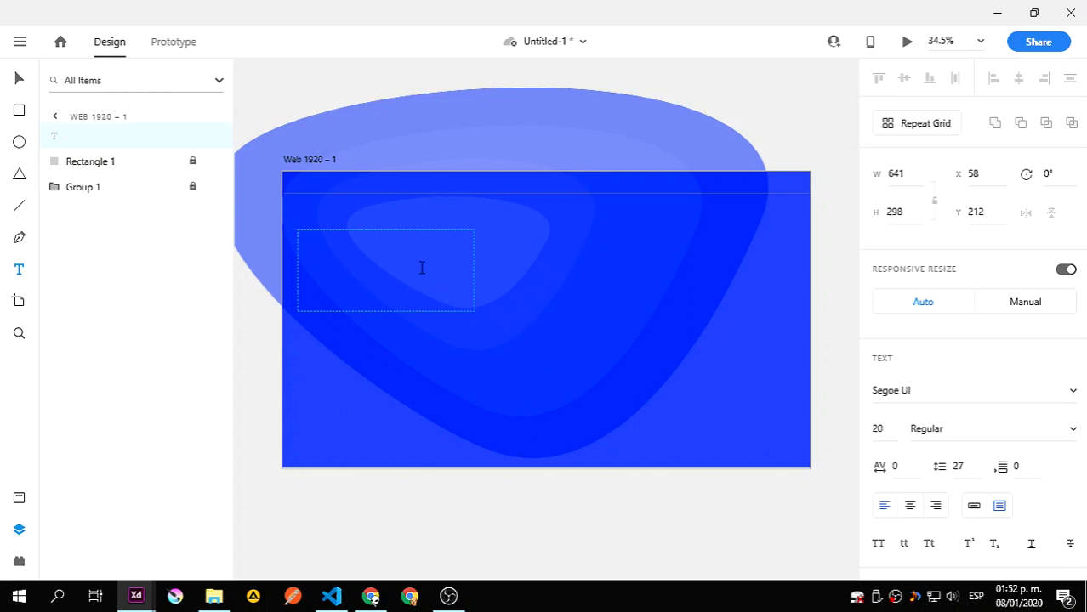
pyautogui.click(943, 390)
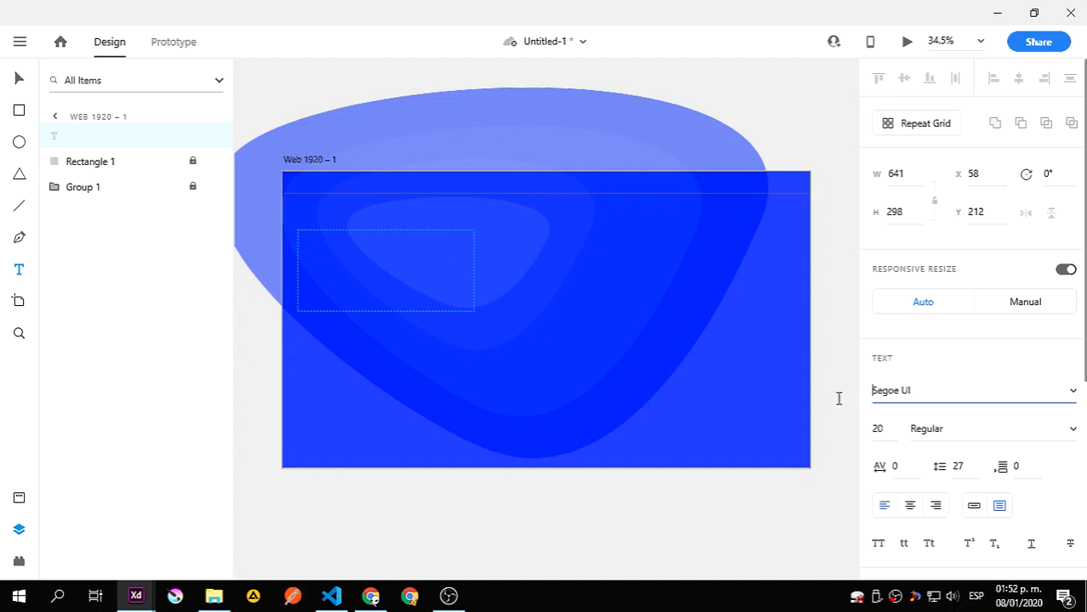
pyautogui.press('BackSpace')
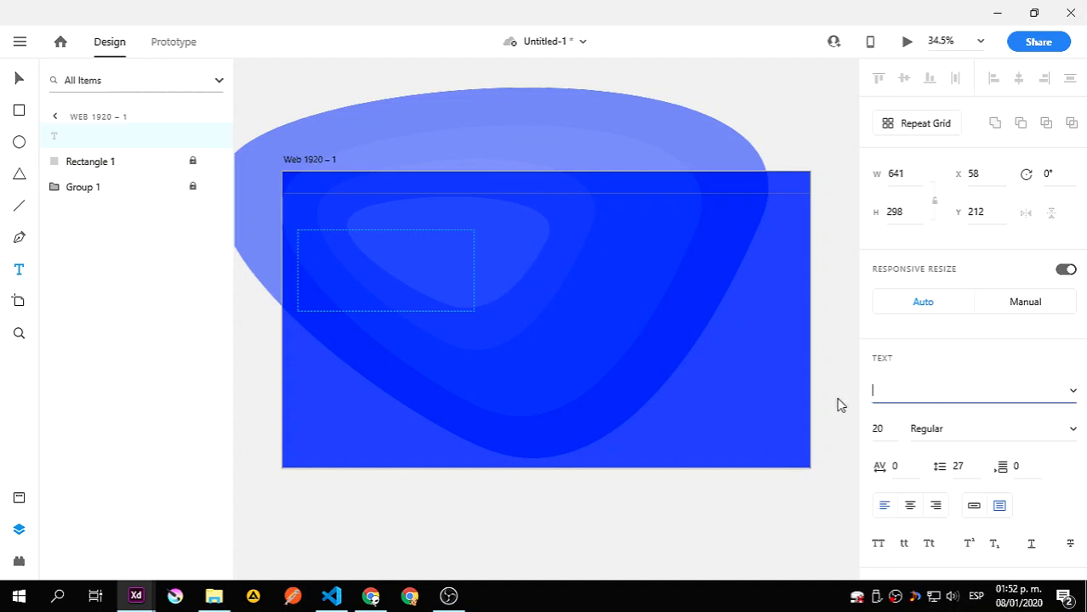
pyautogui.click(366, 269)
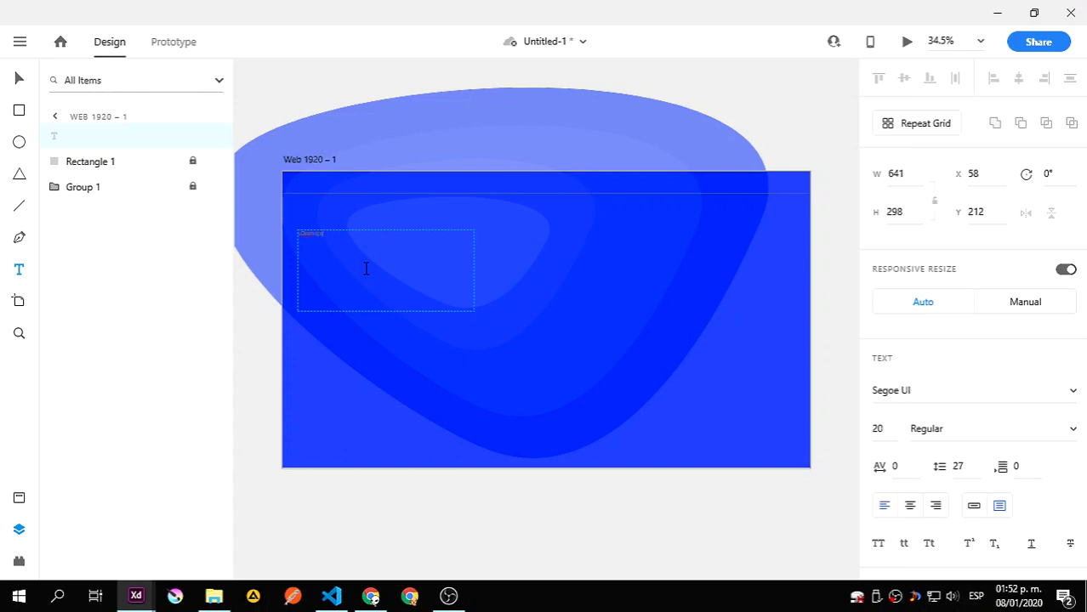
pyautogui.hotkey('ctrl', 'a')
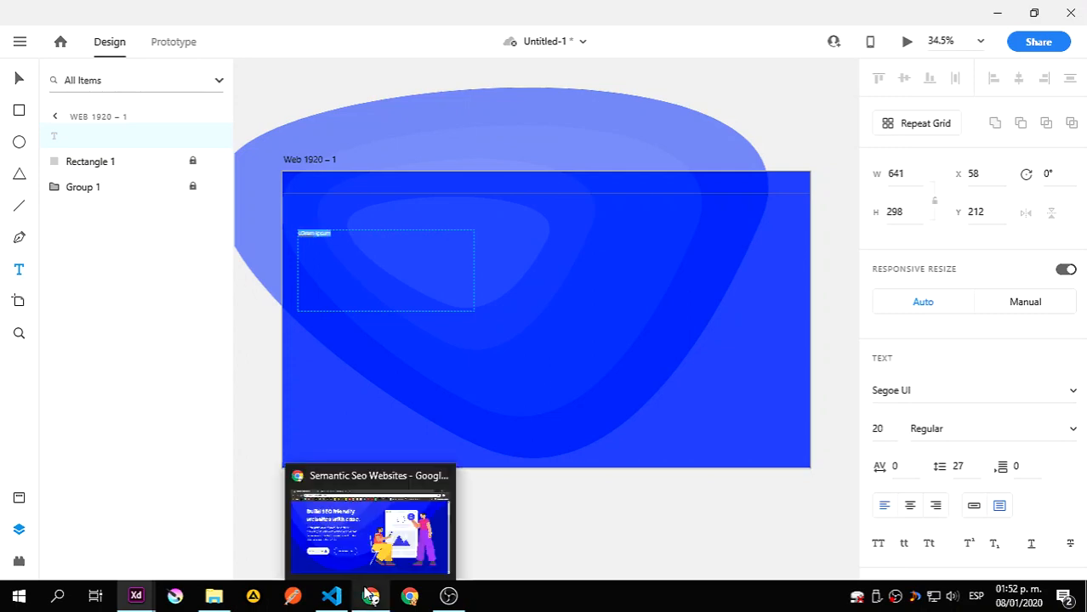
pyautogui.hotkey('alt', 'Tab')
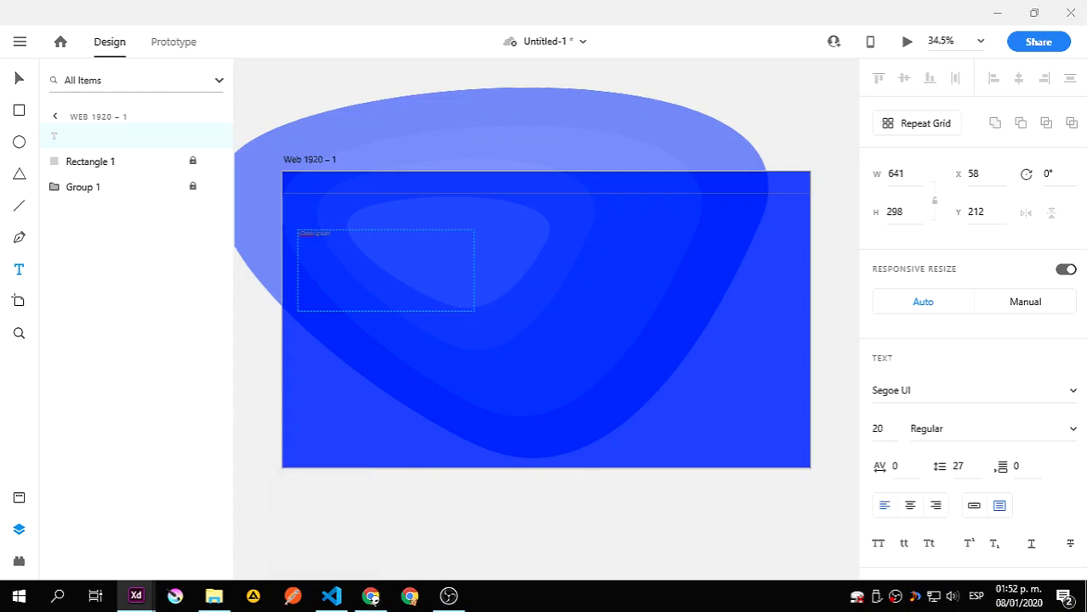
pyautogui.click(313, 235)
pyautogui.moveTo(299, 238); pyautogui.dragTo(352, 234)
# - Switch to the browser, open the Whiteboard entry in the Lapa gallery and visit its website
pyautogui.click(372, 596)
pyautogui.click(298, 12)
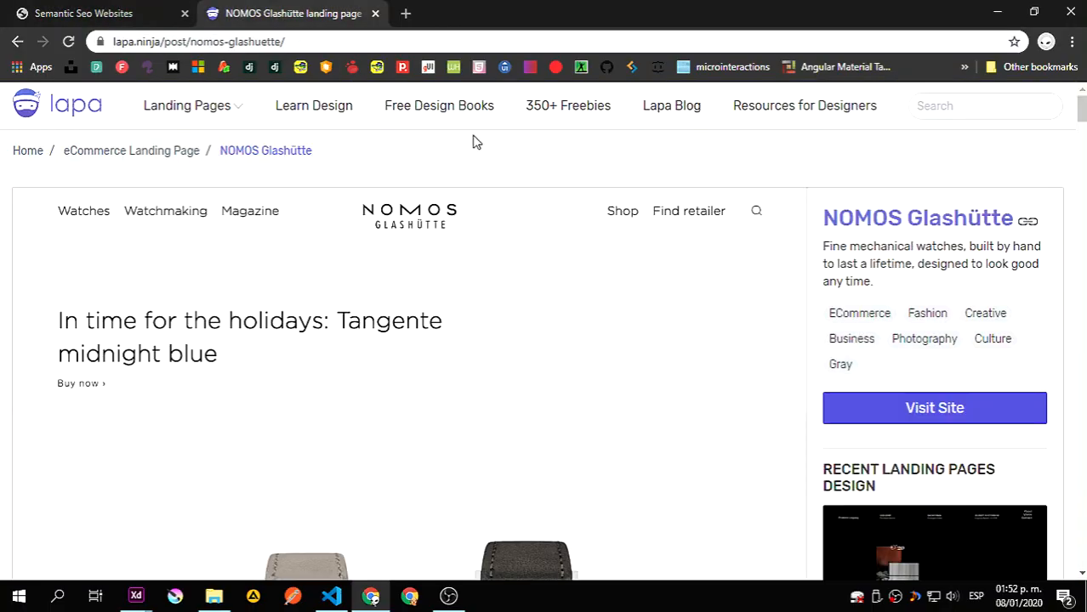
pyautogui.click(17, 41)
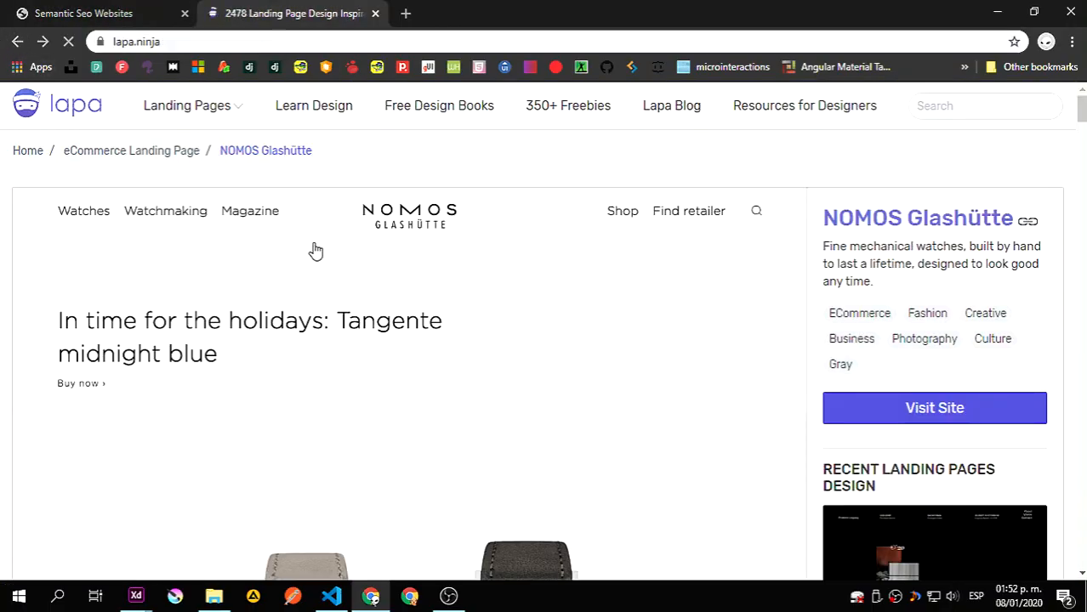
pyautogui.scroll(5, 351, 311)
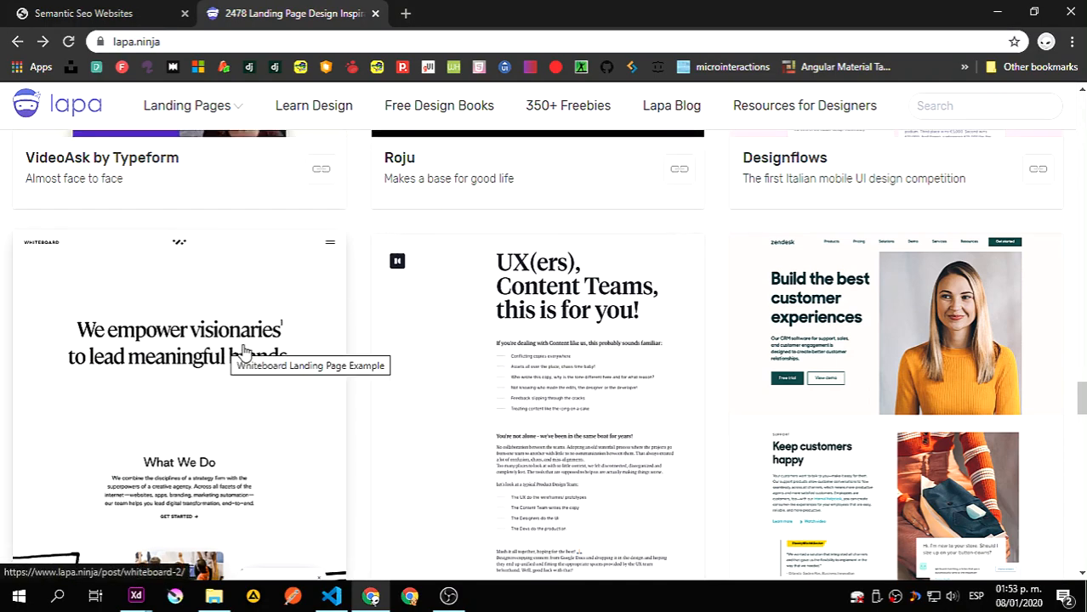
pyautogui.click(244, 351)
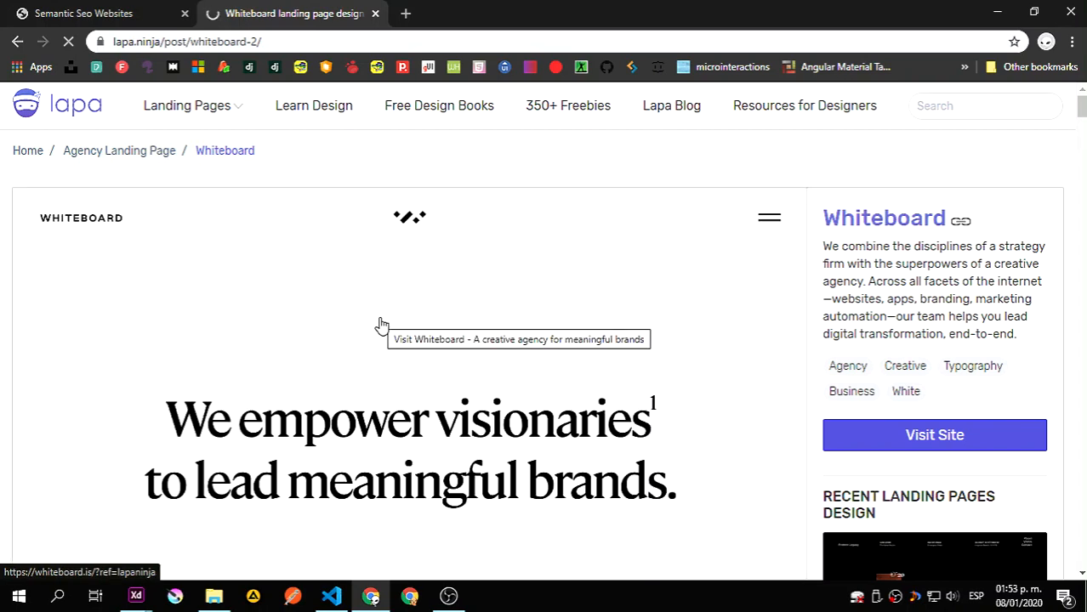
pyautogui.click(381, 324)
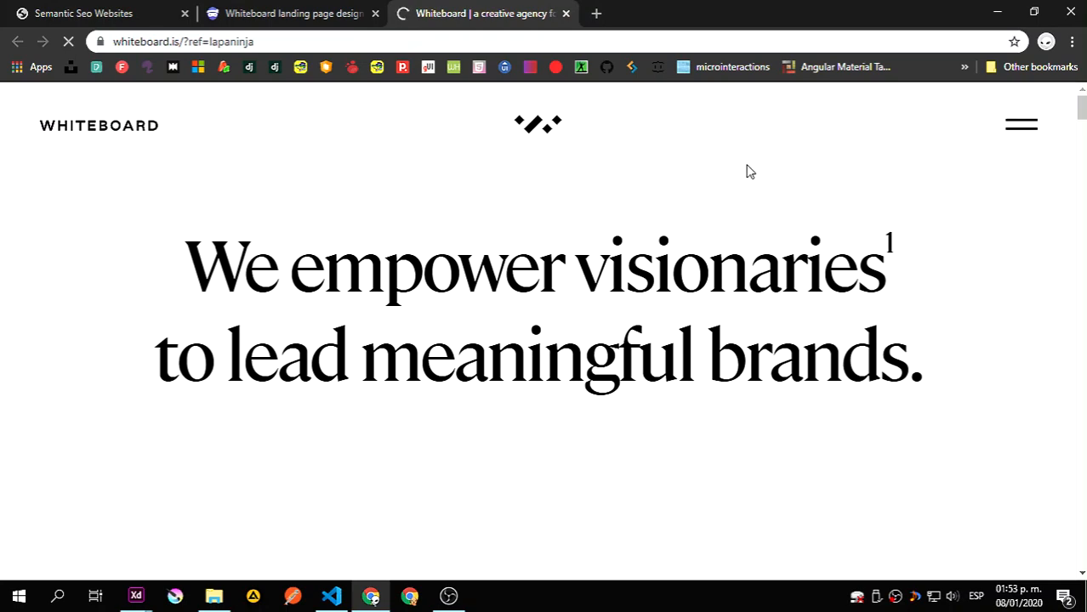
# - Inspect the word "visionaries" in the Whiteboard site's headline with the developer tools
pyautogui.hotkey('ctrl', 'shift', 'j')
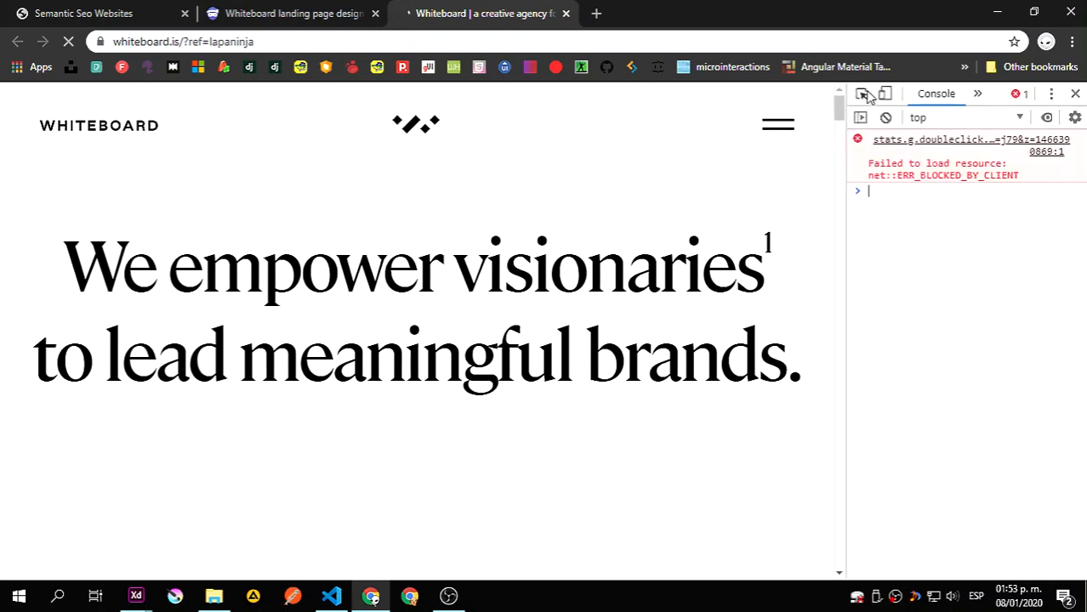
pyautogui.hotkey('ctrl', 'shift', 'c')
pyautogui.click(640, 279)
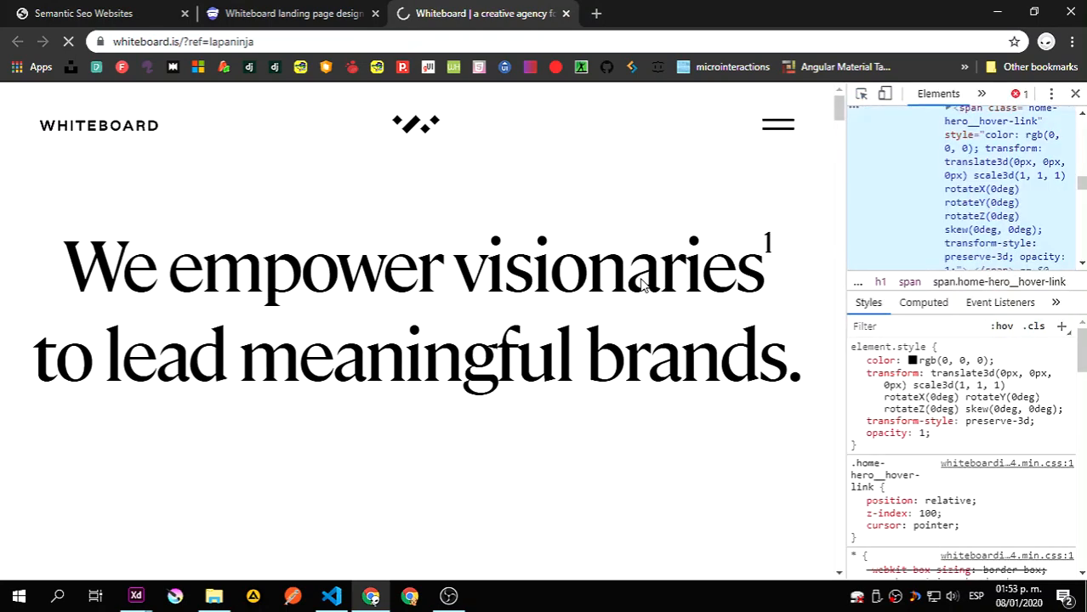
# - Examine the Whiteboard headline's font-size rule, disabling and re-enabling it to compare the text, and revisit the other open reference pages
pyautogui.scroll(2, 1039, 246)
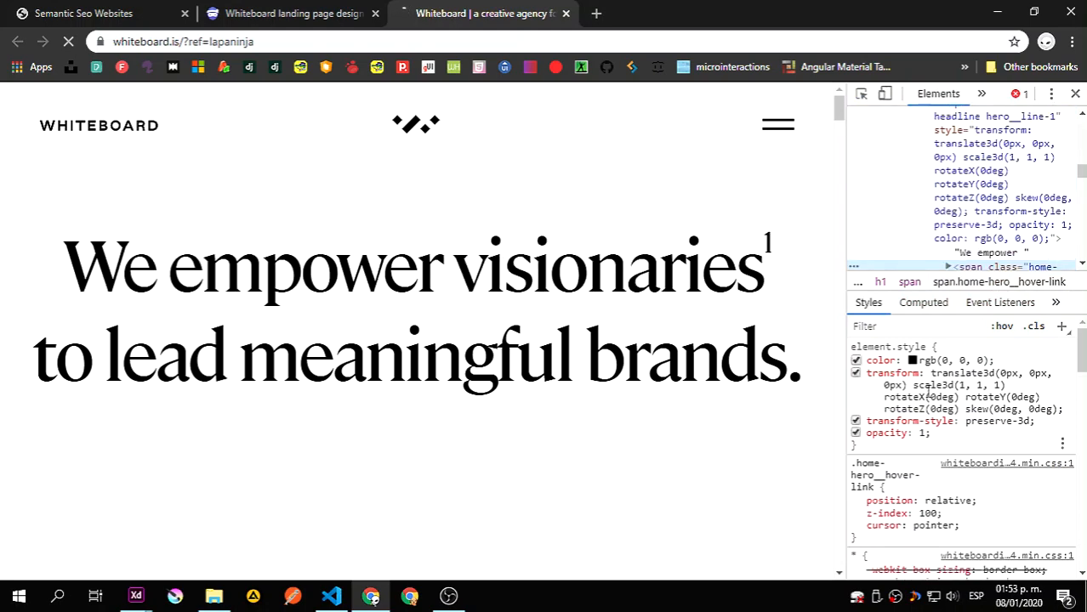
pyautogui.scroll(-1, 908, 487)
pyautogui.scroll(-3, 912, 444)
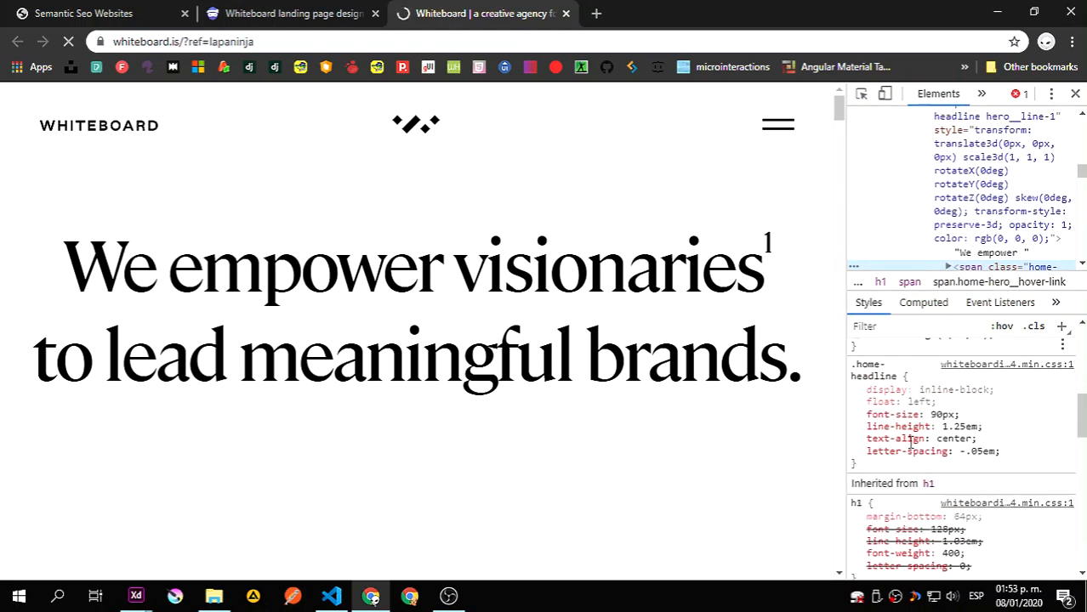
pyautogui.click(856, 414)
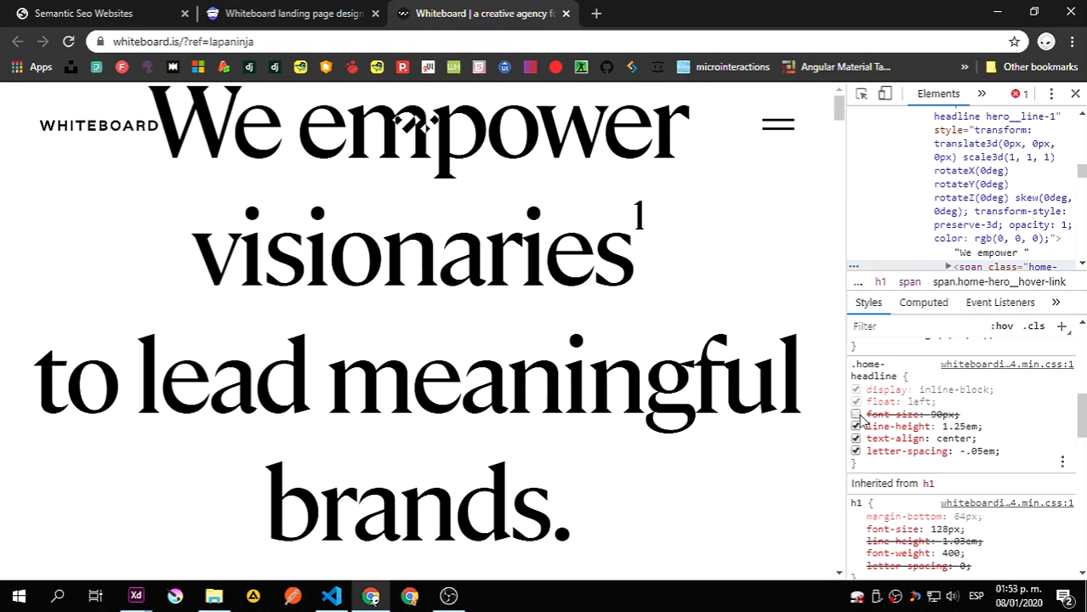
pyautogui.click(855, 414)
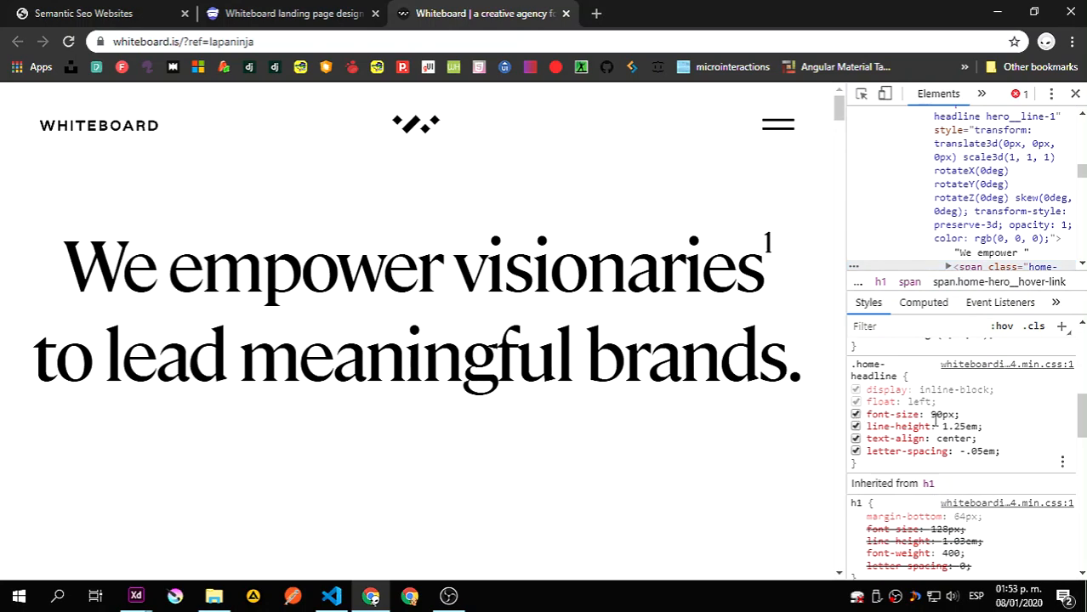
pyautogui.click(959, 414)
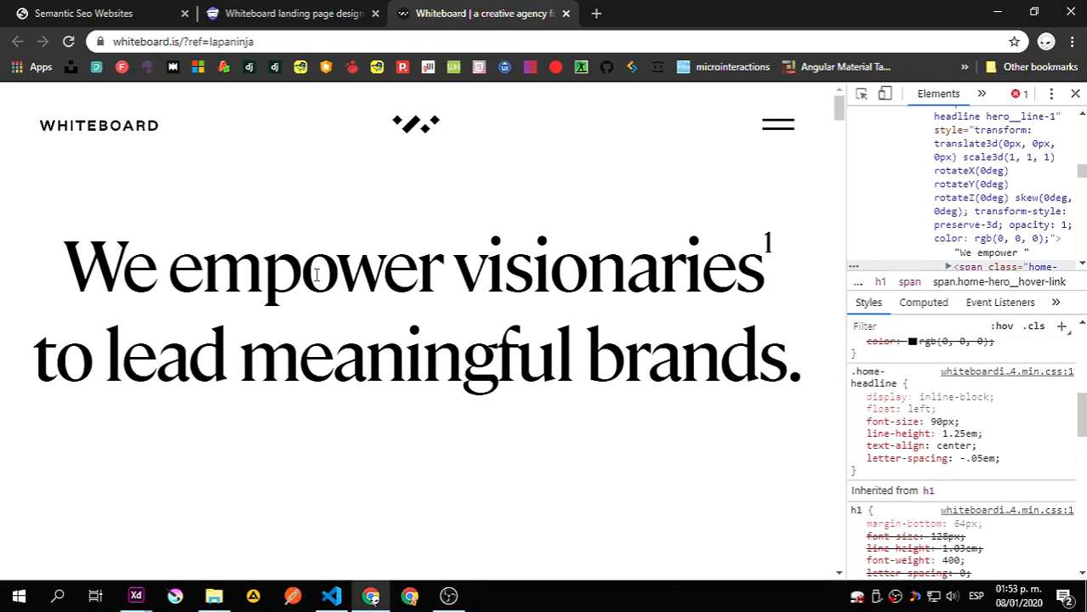
pyautogui.moveTo(65, 250); pyautogui.dragTo(760, 387)
pyautogui.click(719, 420)
pyautogui.click(94, 13)
pyautogui.click(298, 15)
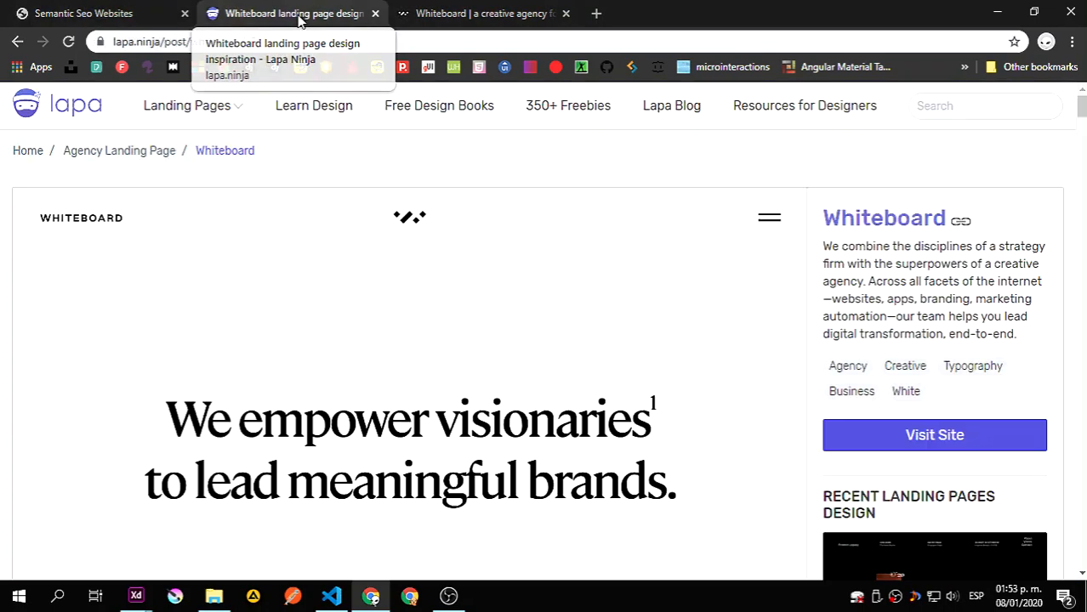
# - Switch back to the Adobe XD document and set the placeholder text's font size to 65
pyautogui.click(998, 13)
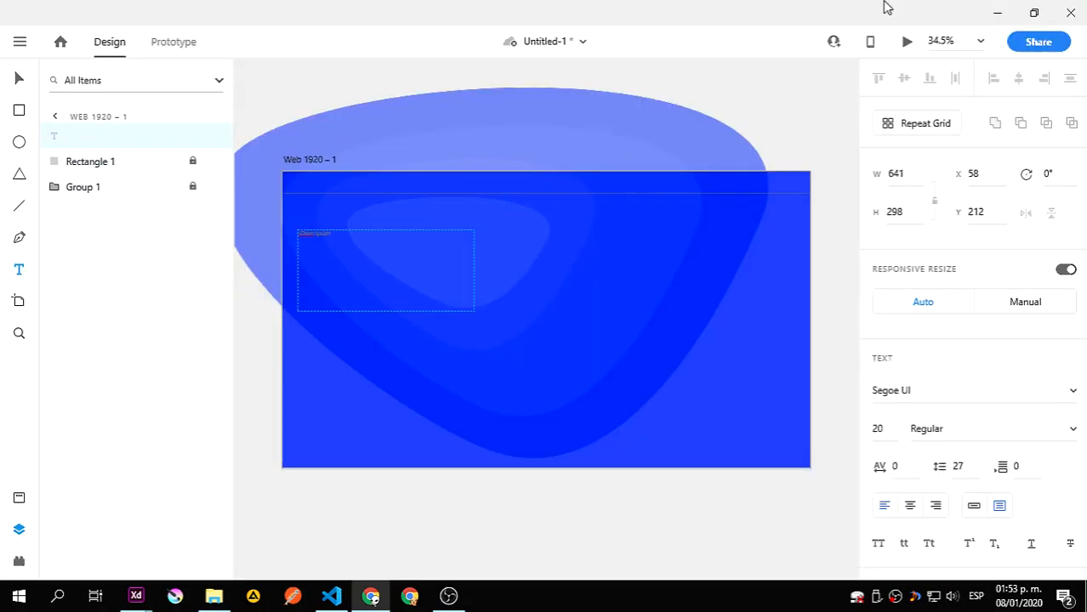
pyautogui.click(887, 431)
pyautogui.write('6')
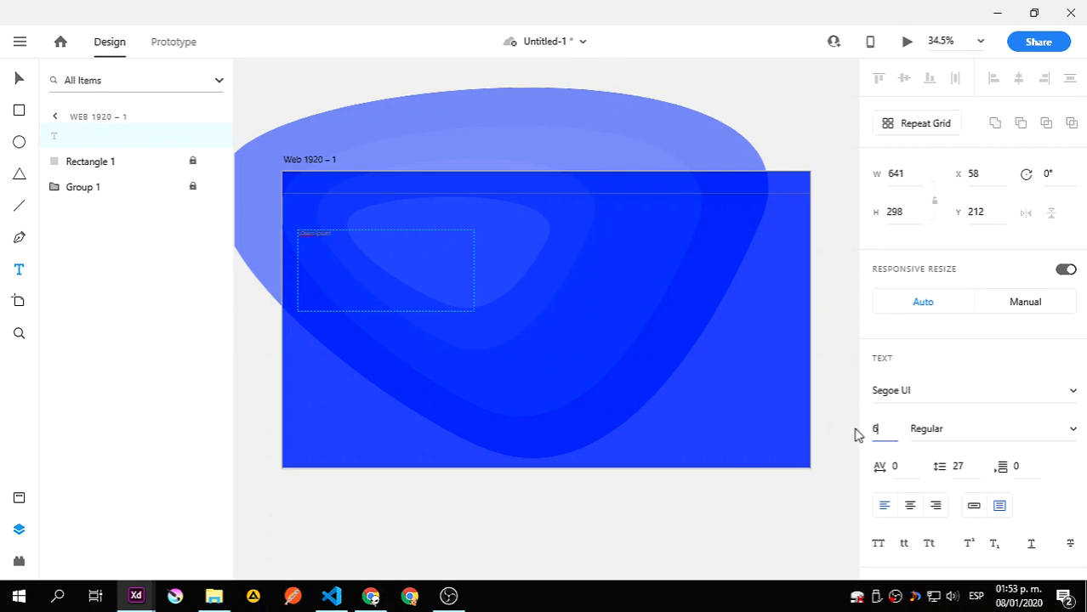
pyautogui.write('5')
pyautogui.press('Return')
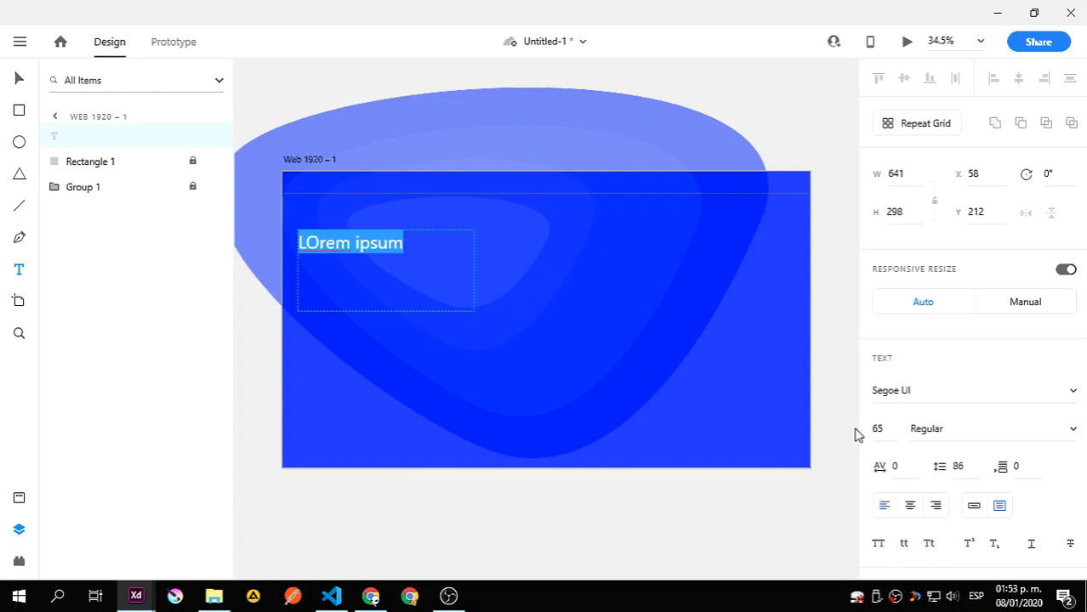
# - Set the placeholder text's font to Poppins in the Black weight
pyautogui.click(935, 390)
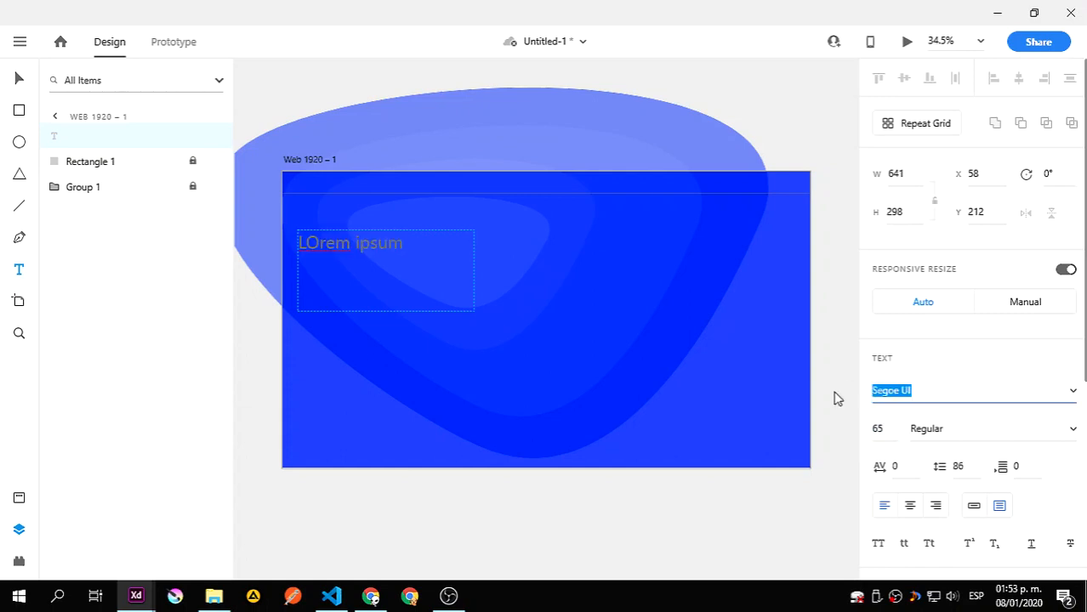
pyautogui.write('Pop')
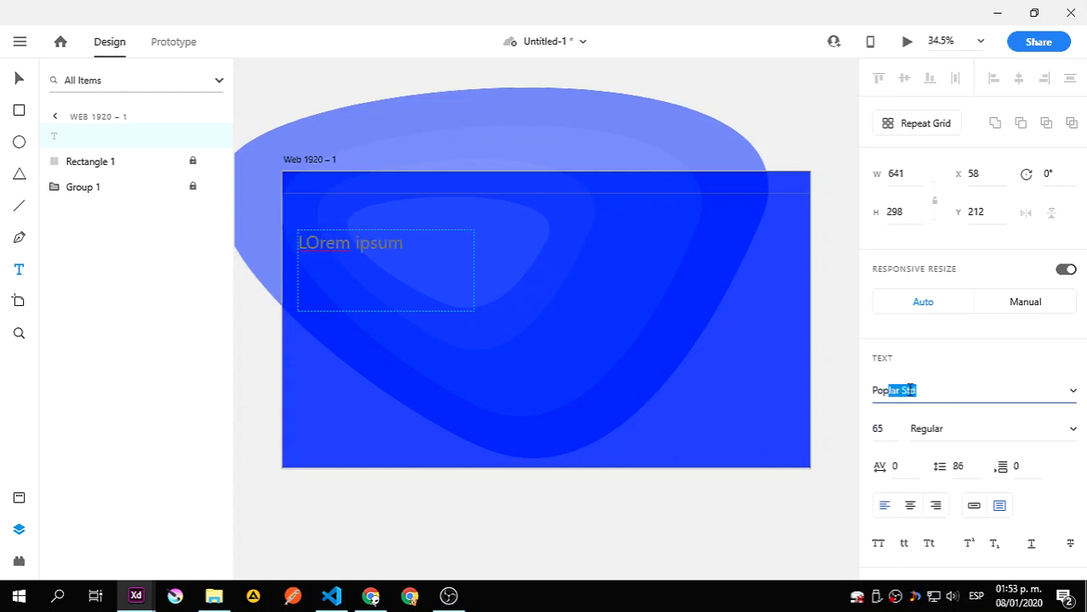
pyautogui.write('p')
pyautogui.press('Return')
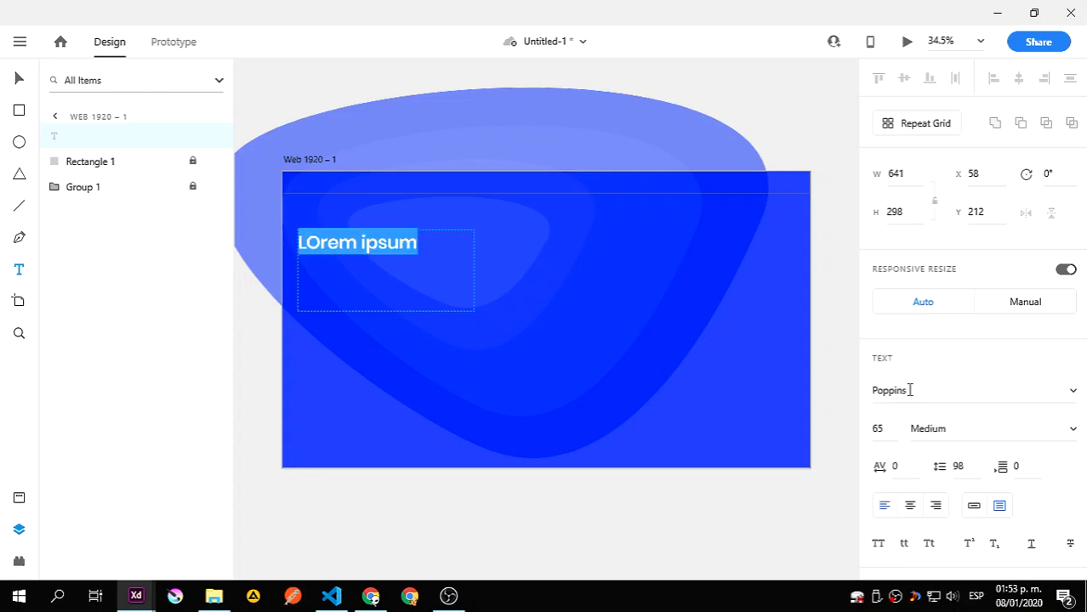
pyautogui.click(1074, 429)
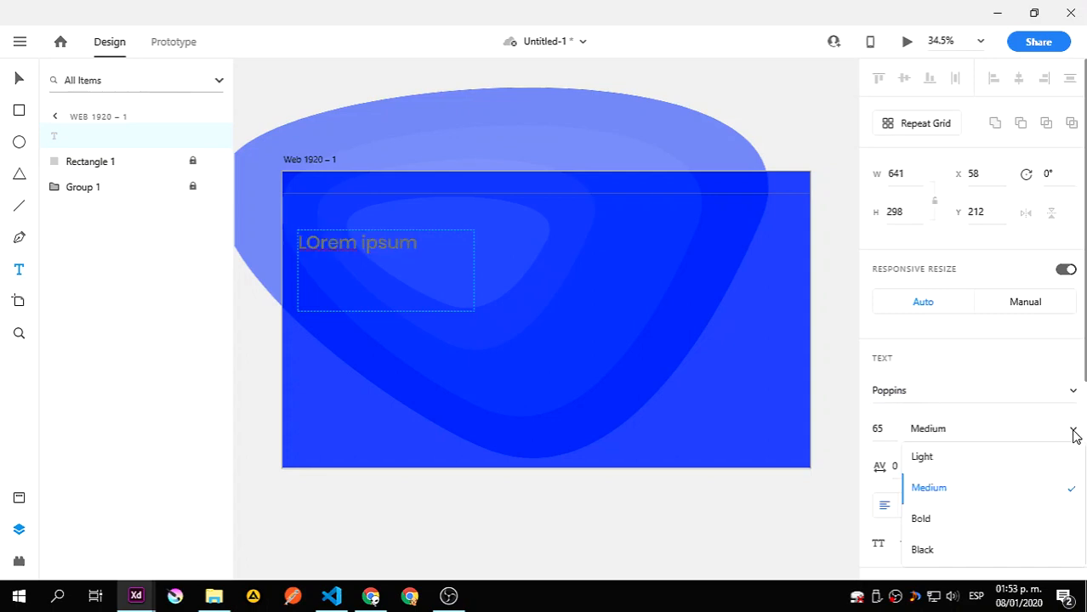
pyautogui.click(983, 548)
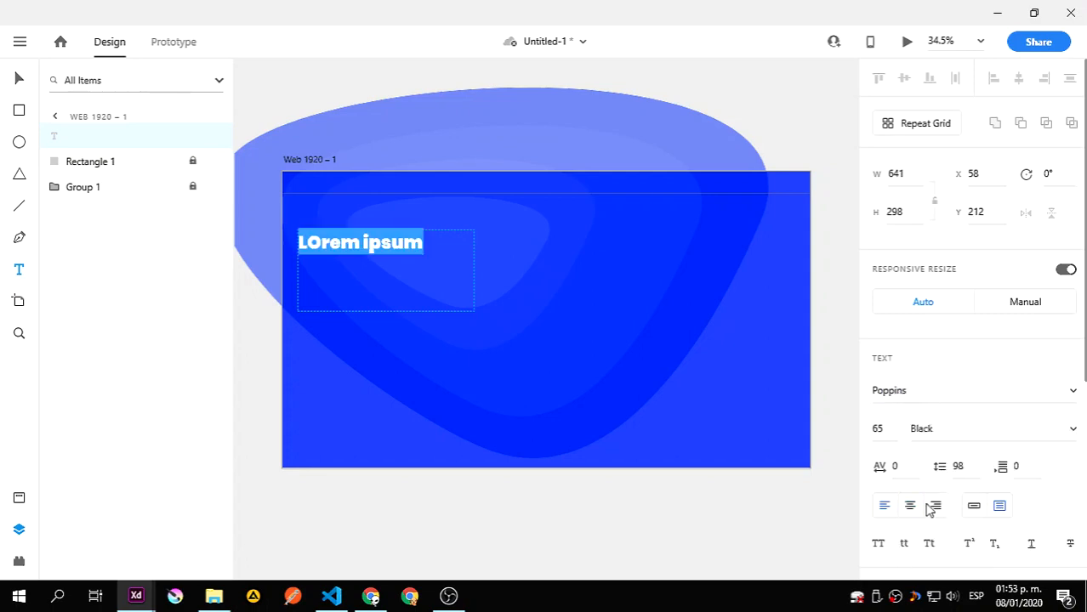
# - Select the whole placeholder text and change its fill colour to white (#FFFFFF)
pyautogui.click(423, 244)
pyautogui.moveTo(423, 244); pyautogui.dragTo(277, 252)
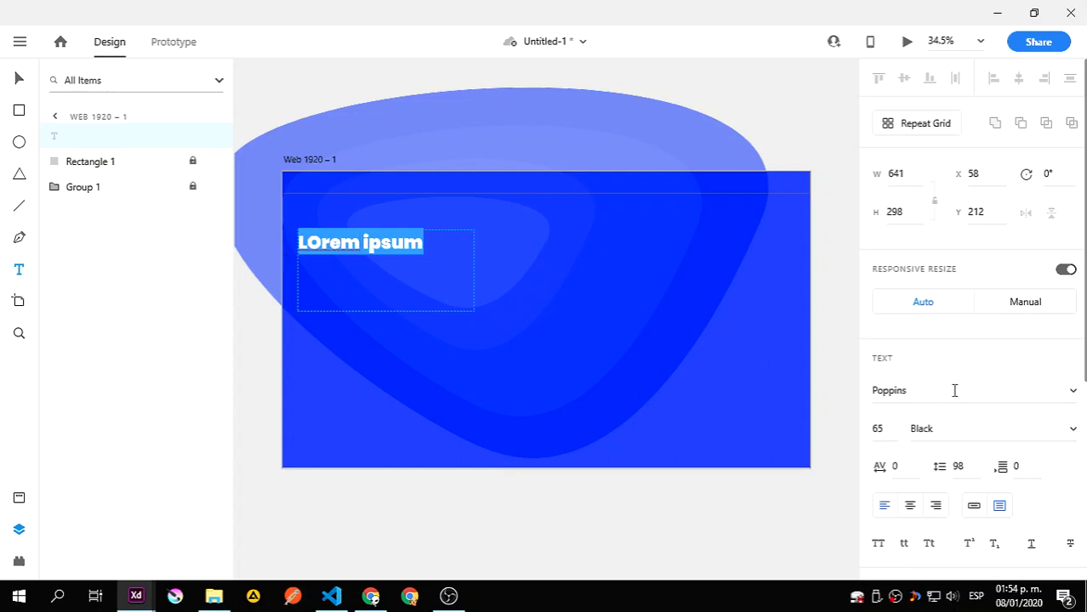
pyautogui.click(427, 256)
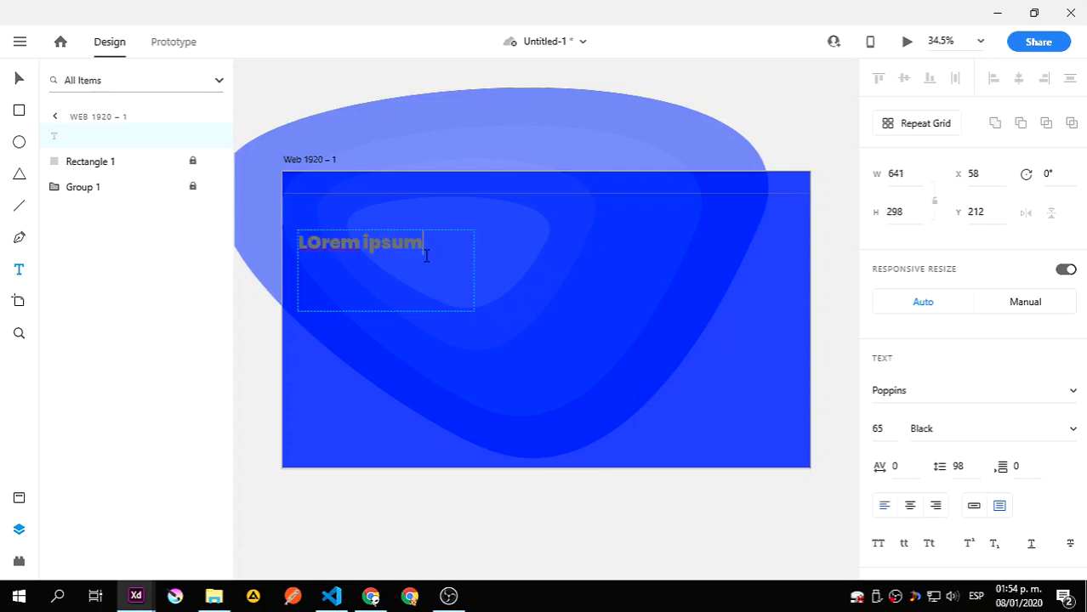
pyautogui.moveTo(431, 252); pyautogui.dragTo(284, 259)
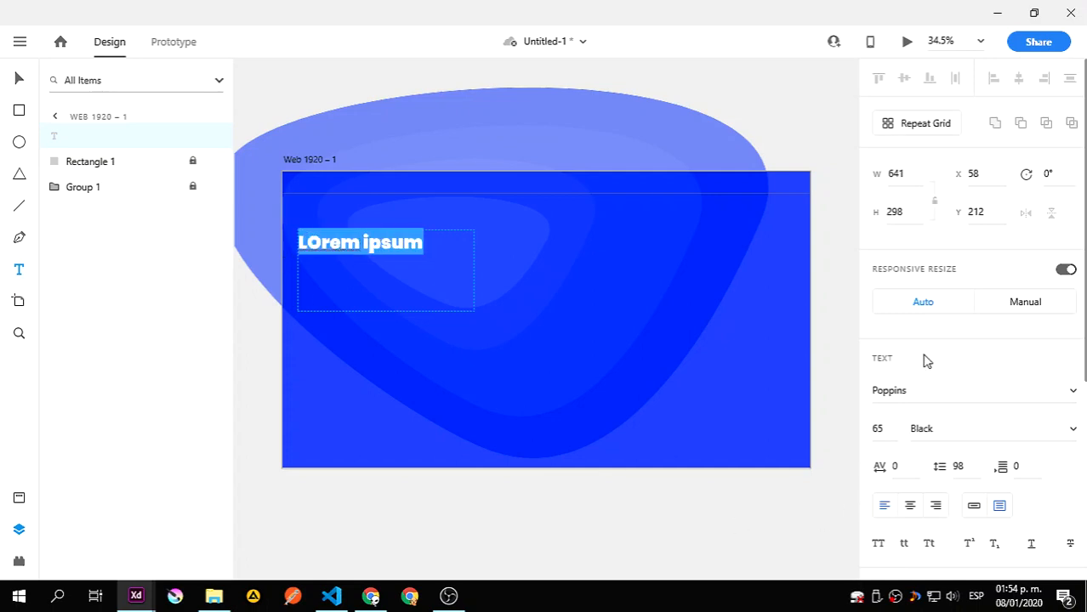
pyautogui.scroll(-5, 926, 361)
pyautogui.click(919, 401)
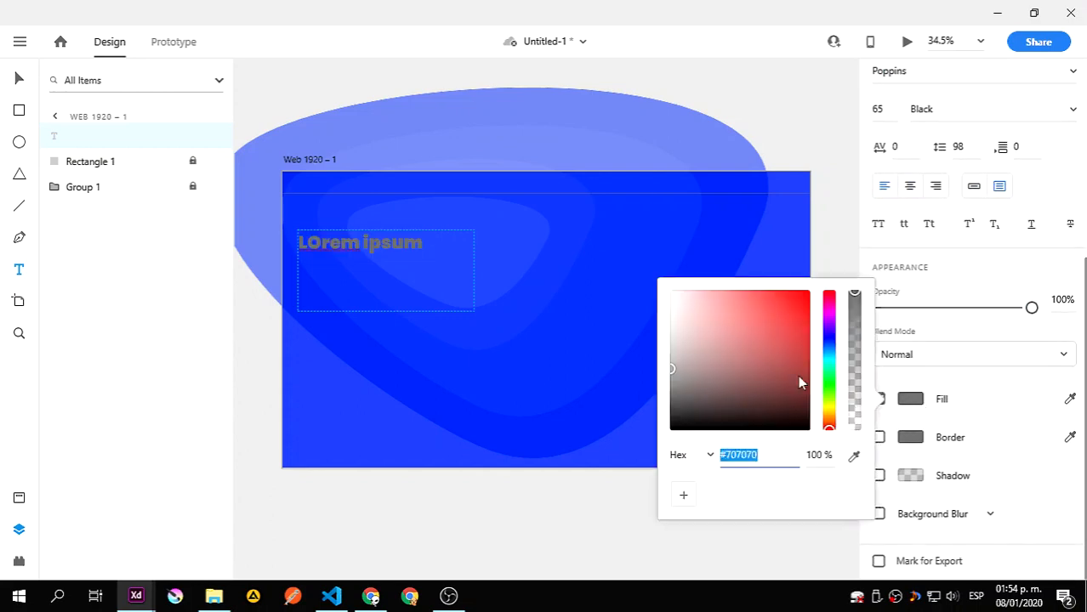
pyautogui.moveTo(682, 302); pyautogui.dragTo(652, 280)
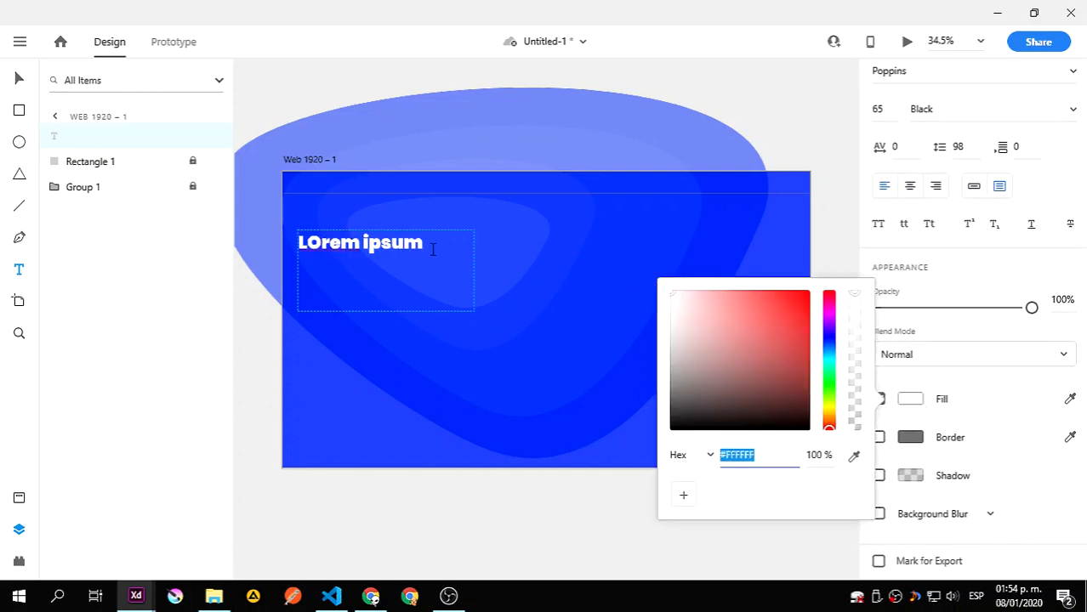
# - Replace the placeholder text with the headline "Build SEO friendly websites with ease."
pyautogui.moveTo(432, 249); pyautogui.dragTo(276, 244)
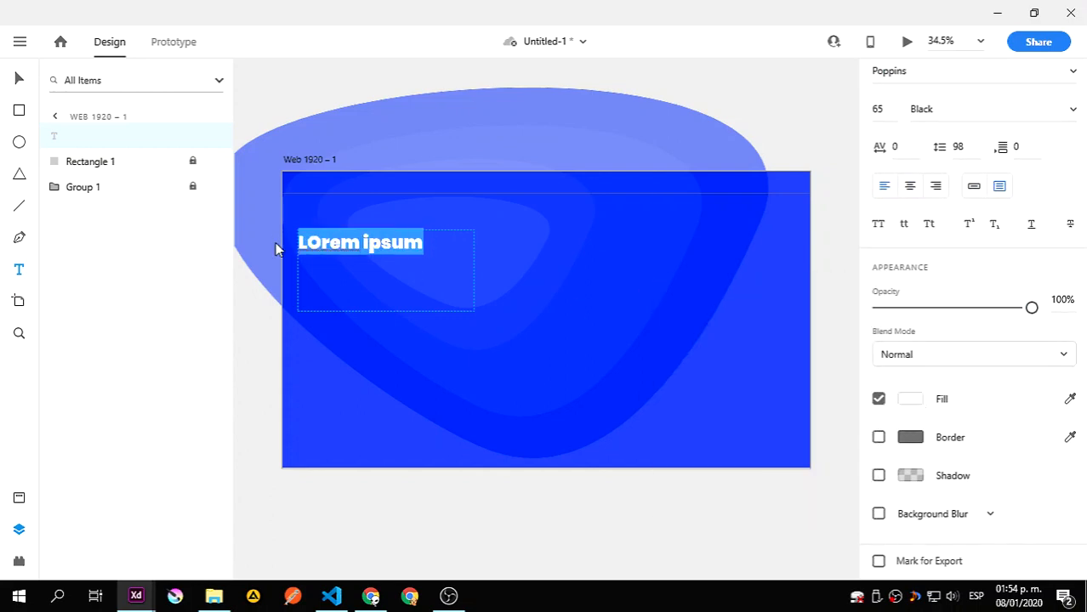
pyautogui.write('Build')
pyautogui.write(' SEO')
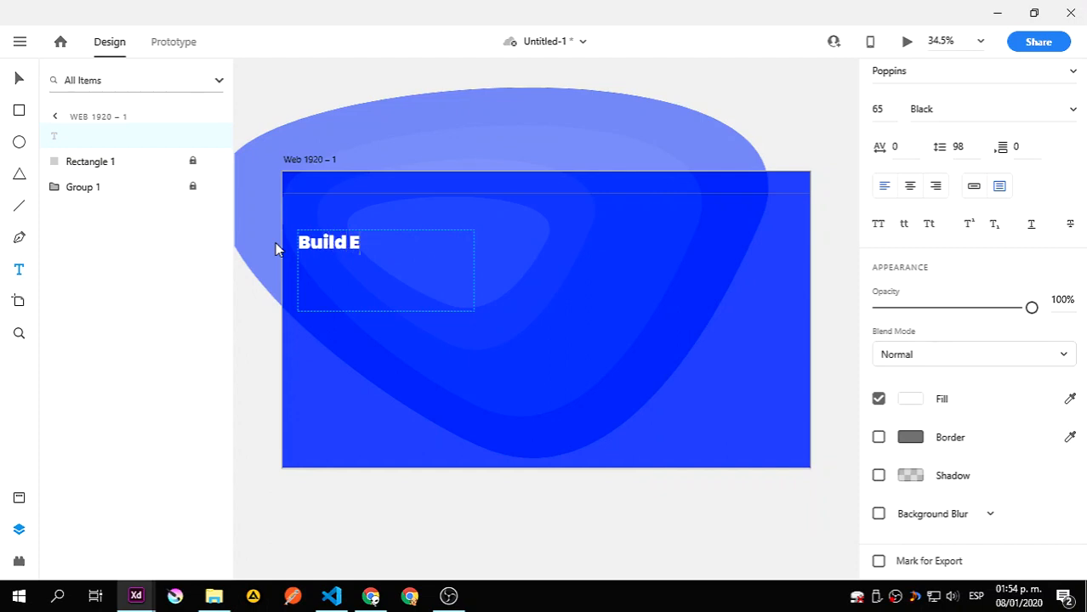
pyautogui.write(' frine')
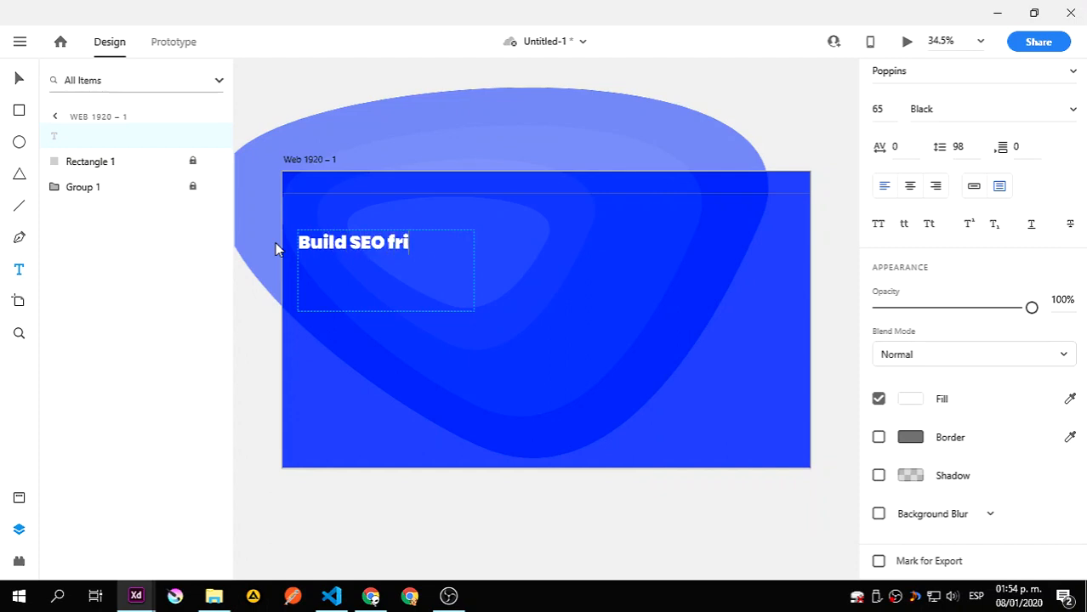
pyautogui.press('BackSpace')
pyautogui.press('BackSpace')
pyautogui.write('endly ')
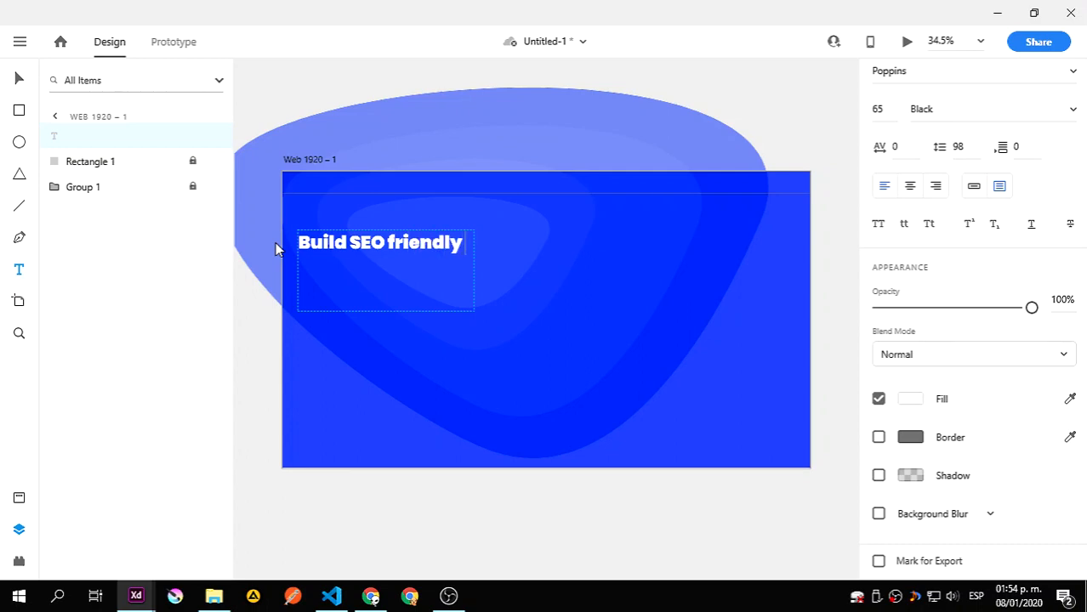
pyautogui.write('websites')
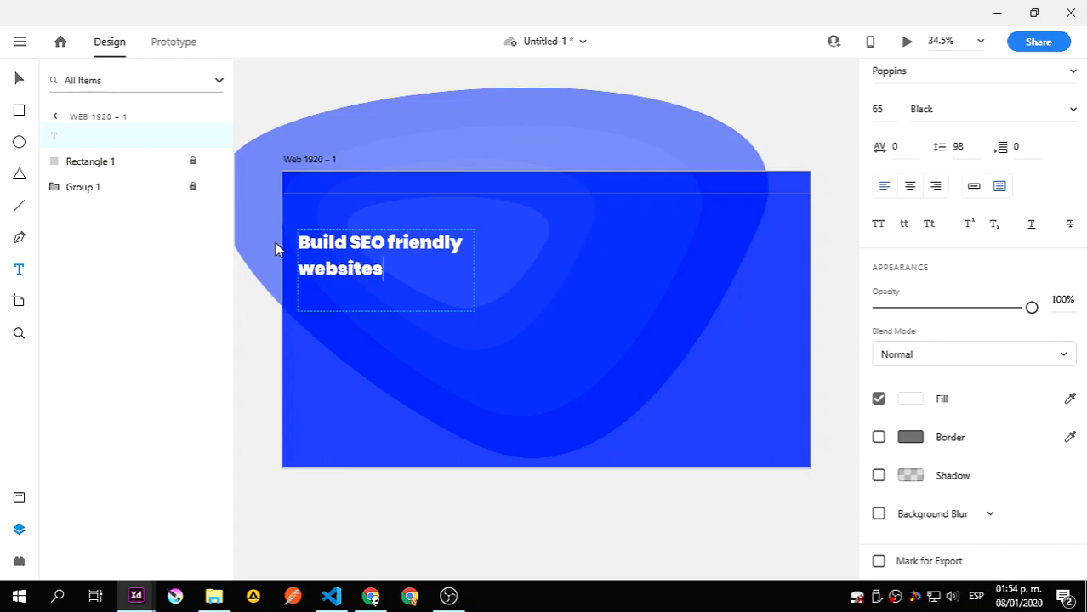
pyautogui.write(' with eae')
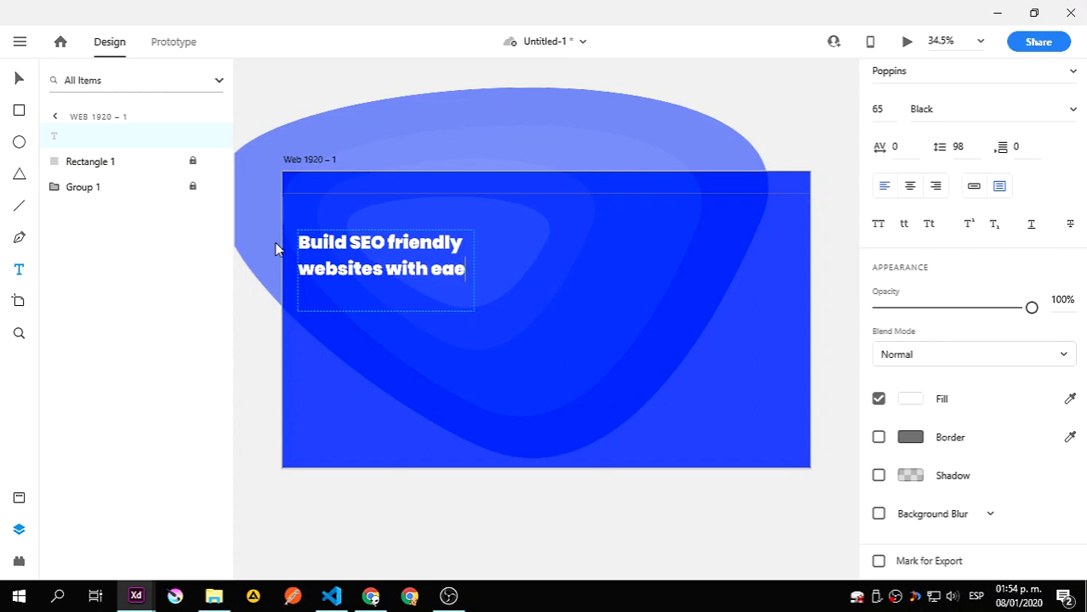
pyautogui.press('BackSpace')
pyautogui.write('se.')
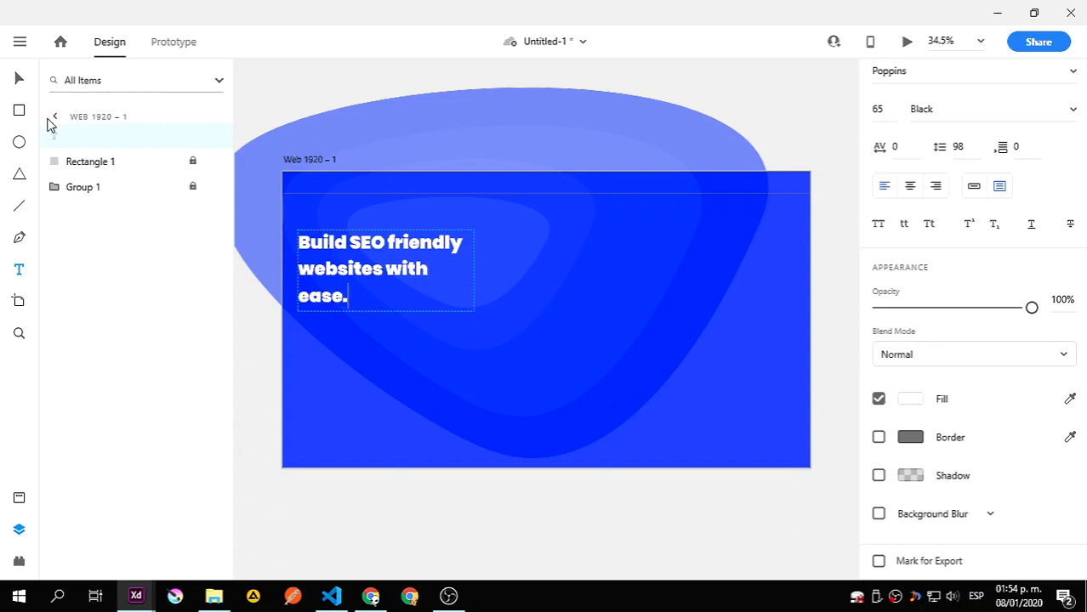
# - Widen the headline's text frame to about 676 so it wraps onto two lines, and move it to about X 235, Y 242
pyautogui.click(19, 78)
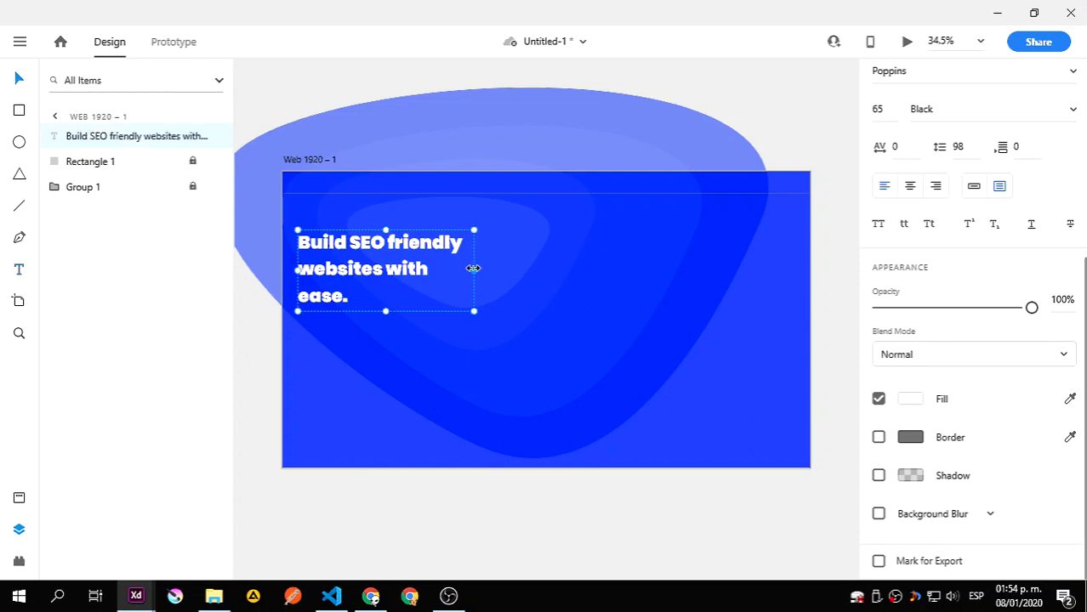
pyautogui.moveTo(474, 269); pyautogui.dragTo(483, 269)
pyautogui.click(513, 247)
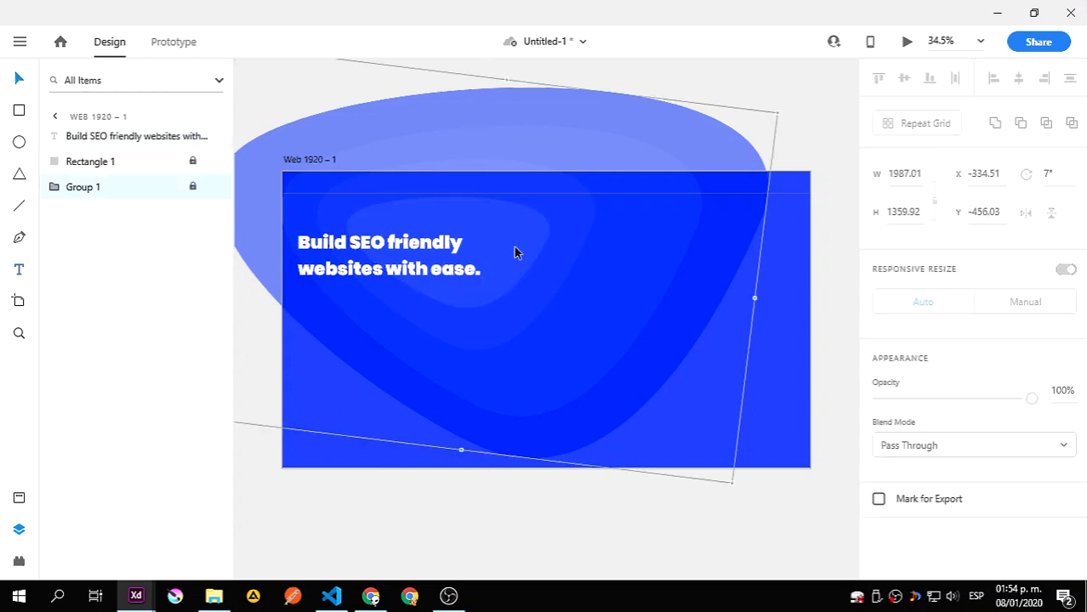
pyautogui.moveTo(403, 244); pyautogui.dragTo(452, 252)
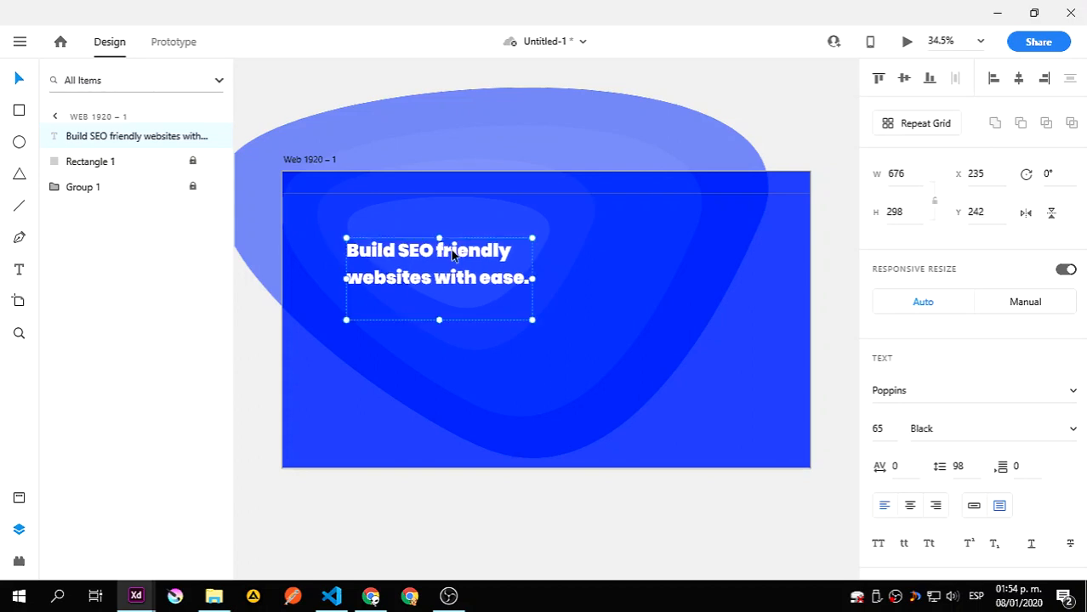
# - Select the Web 1920 – 1 artboard and turn on its layout grid
pyautogui.scroll(-1, 769, 389)
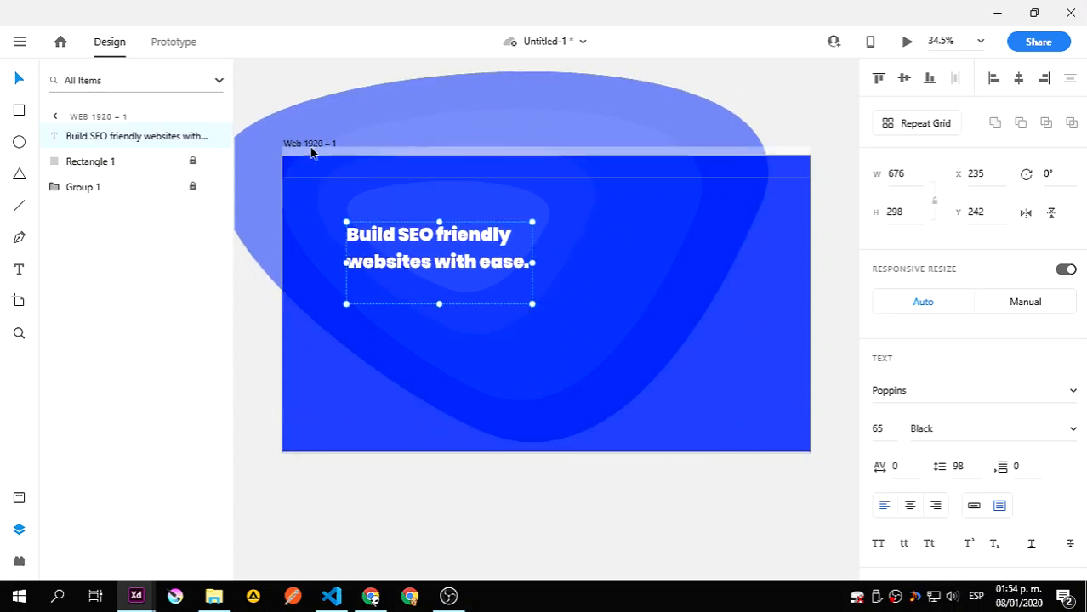
pyautogui.click(308, 144)
pyautogui.scroll(-1, 891, 540)
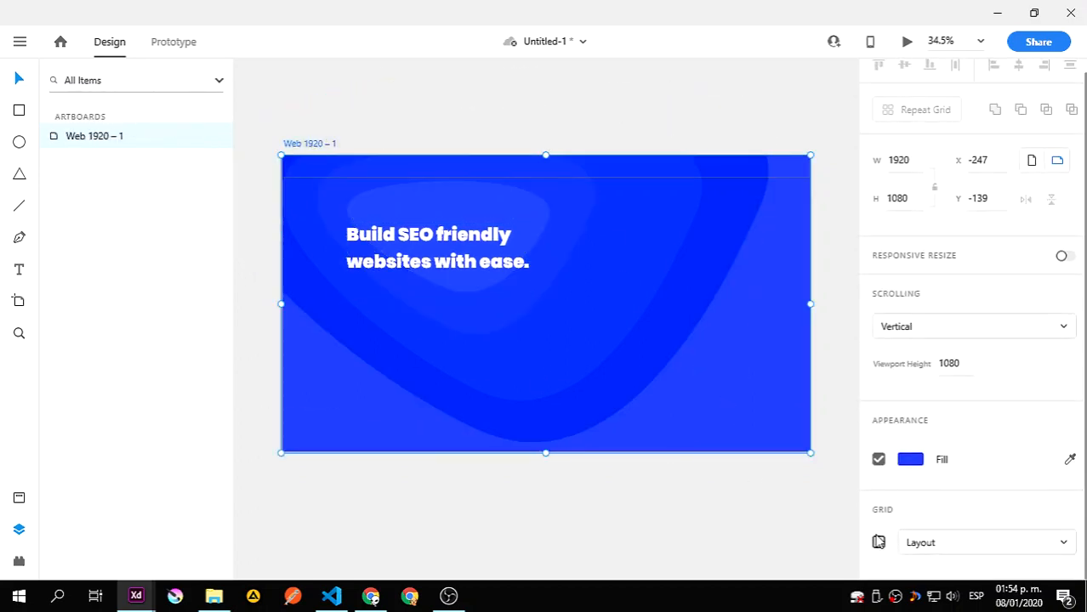
pyautogui.press('Tab')
pyautogui.click(879, 546)
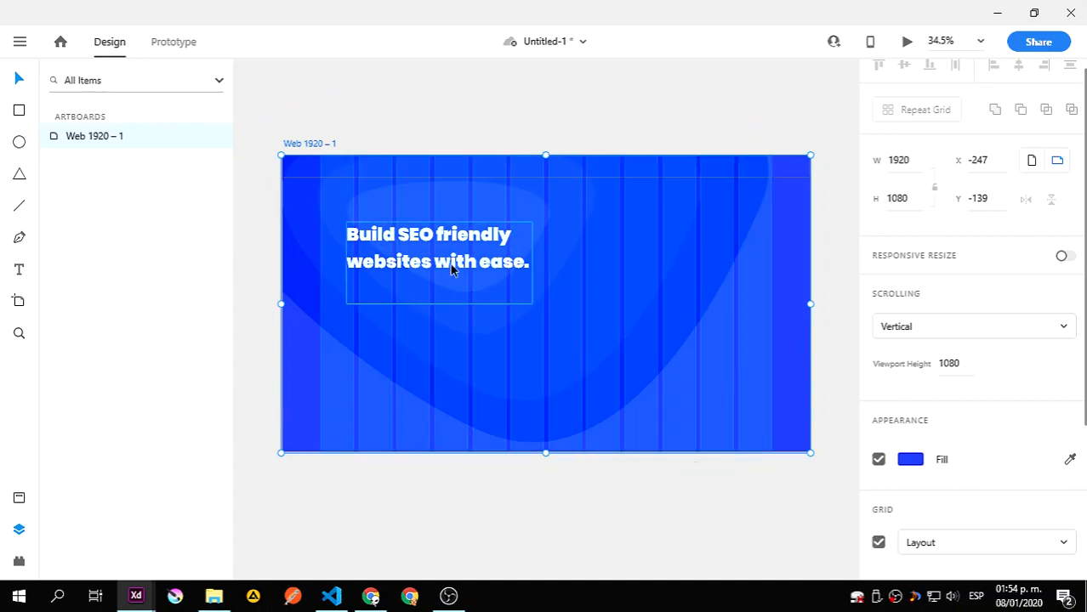
# - Align the headline's left edge with the start of the second layout column, at about X 276
pyautogui.moveTo(397, 235); pyautogui.dragTo(413, 236)
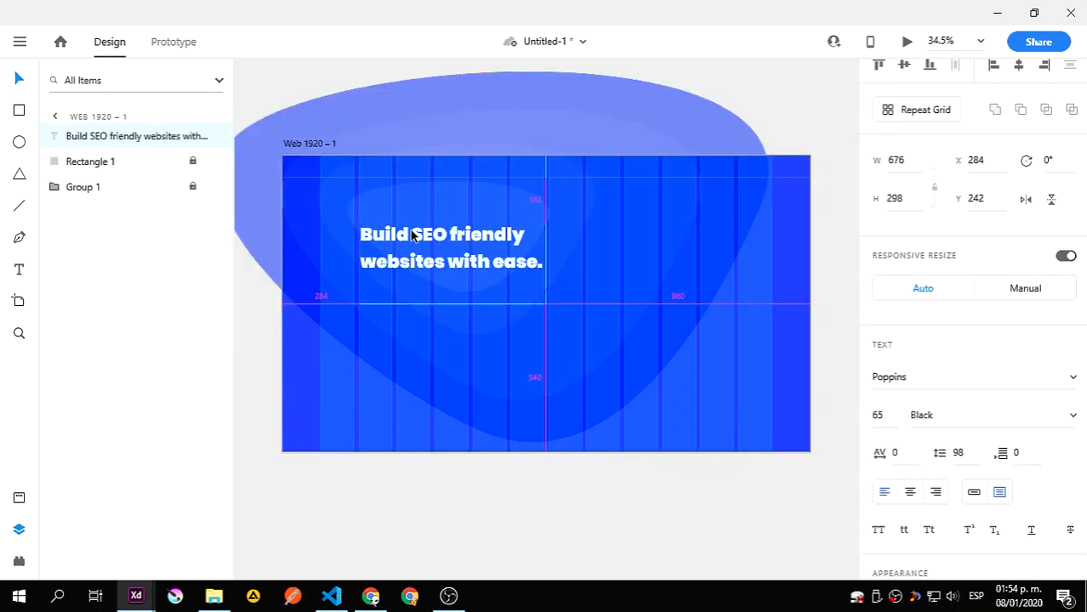
pyautogui.hotkey('ctrl', '1')
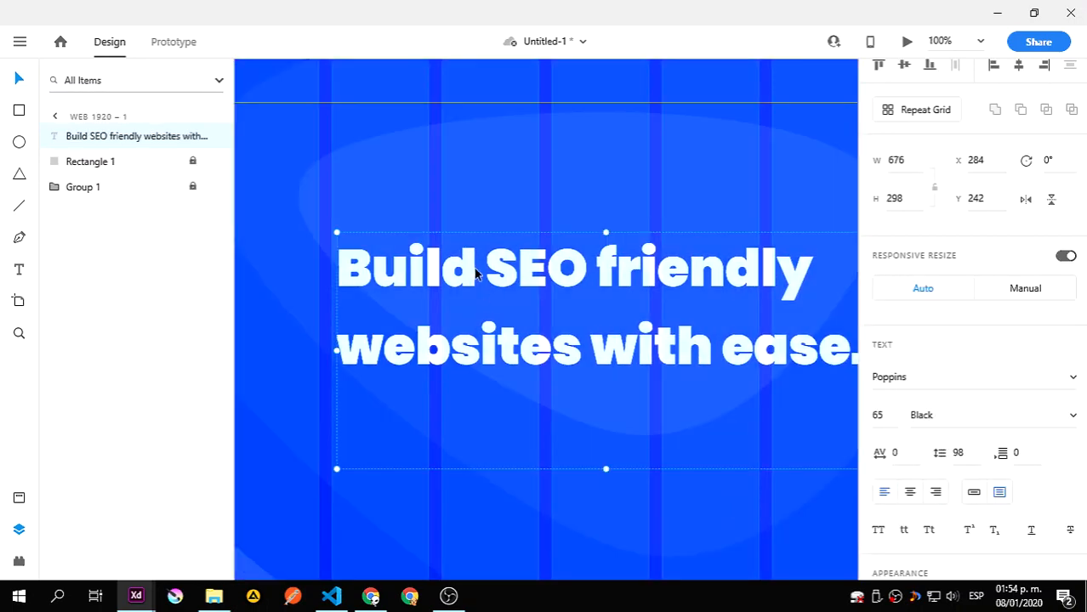
pyautogui.moveTo(476, 272); pyautogui.dragTo(465, 270)
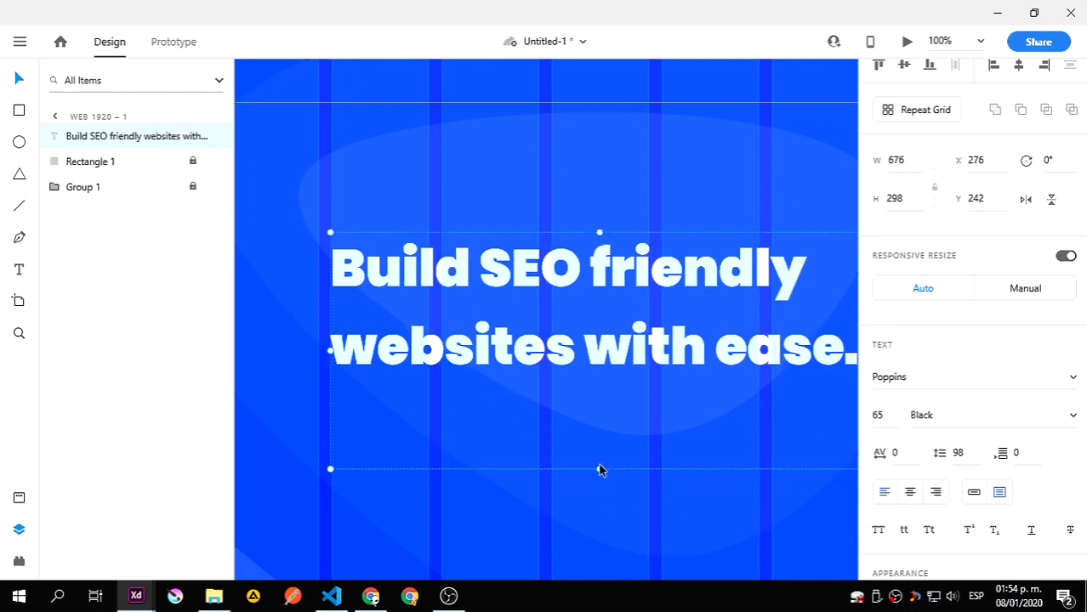
# - Shorten the headline's text frame to a height of about 201 so it fits the two lines
pyautogui.moveTo(599, 468); pyautogui.dragTo(585, 415)
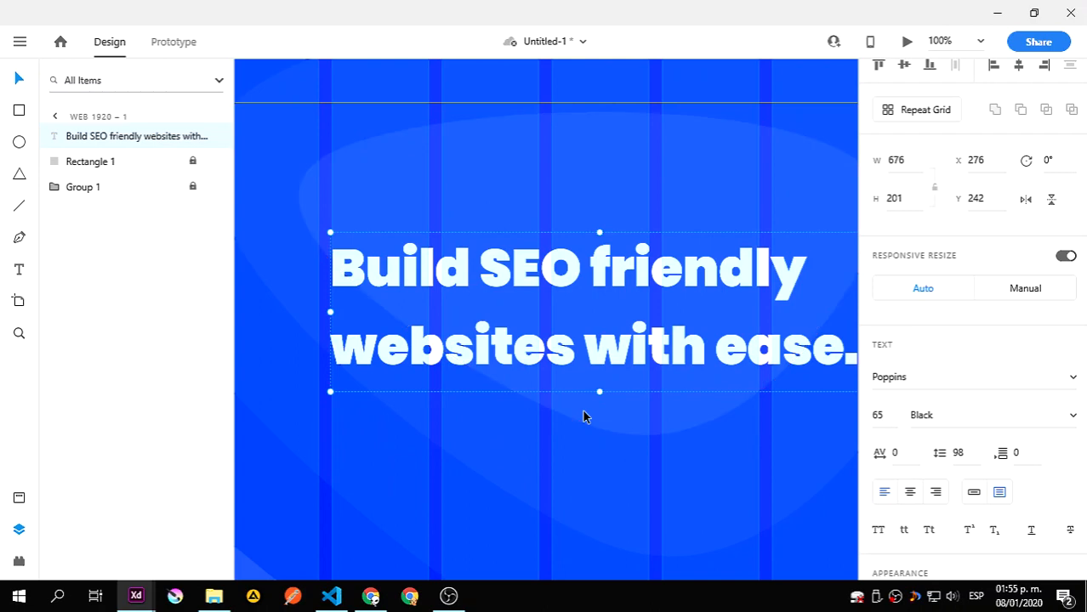
pyautogui.hotkey('ctrl', '0')
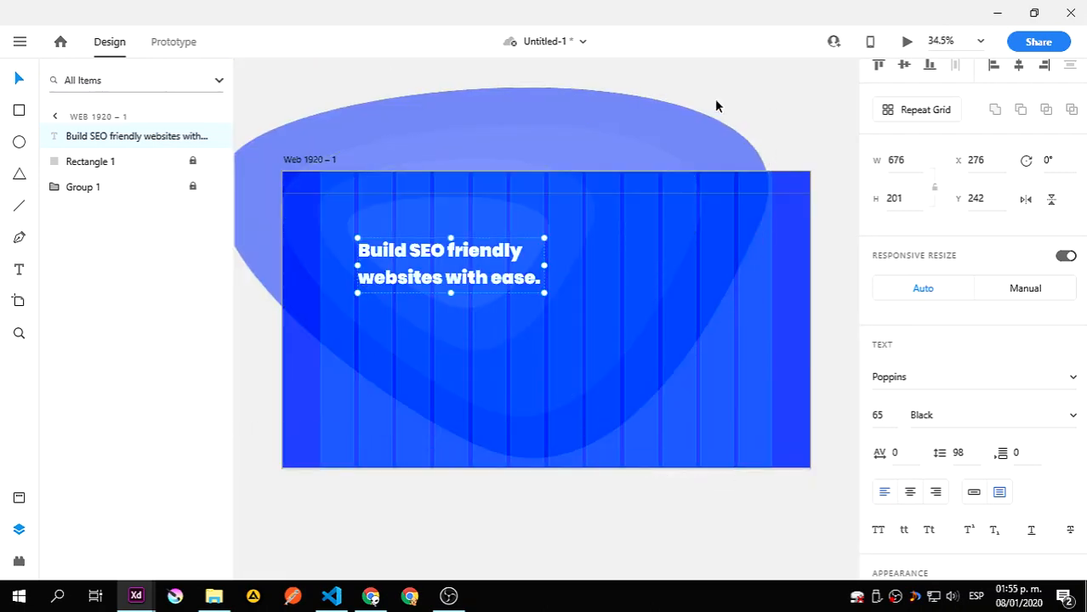
pyautogui.click(770, 93)
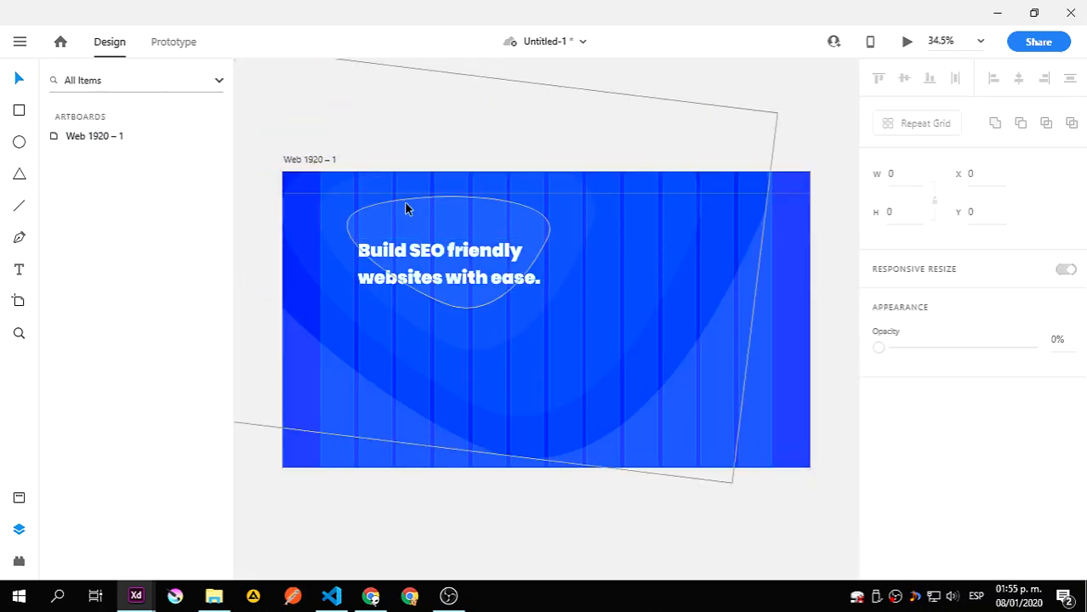
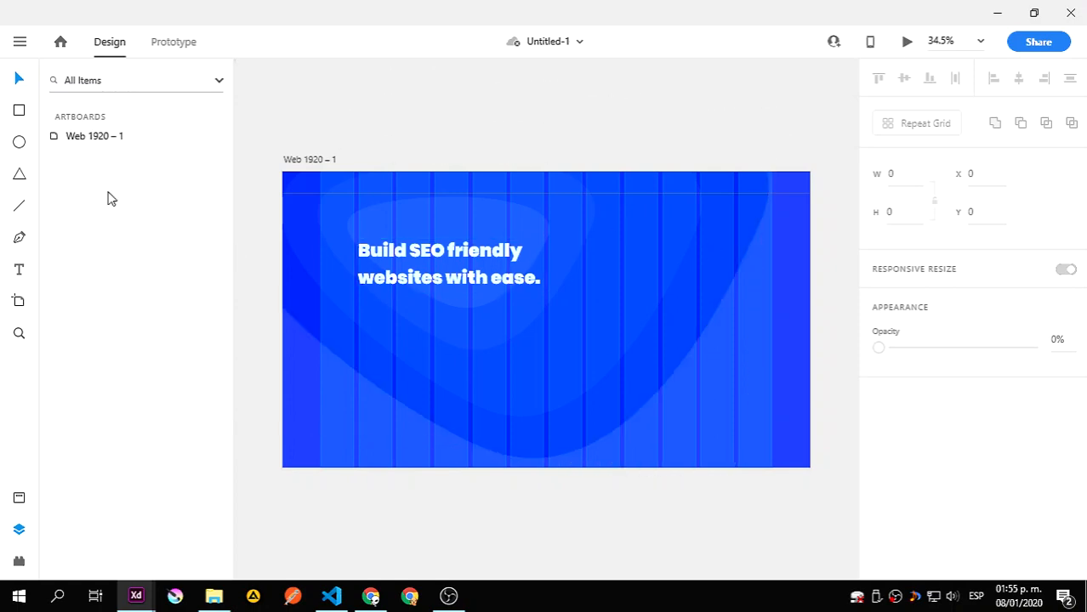
# - Draw an area text frame of about 674 by 208 below the headline, at about X 278, Y 540
pyautogui.click(19, 270)
pyautogui.moveTo(360, 320); pyautogui.dragTo(544, 377)
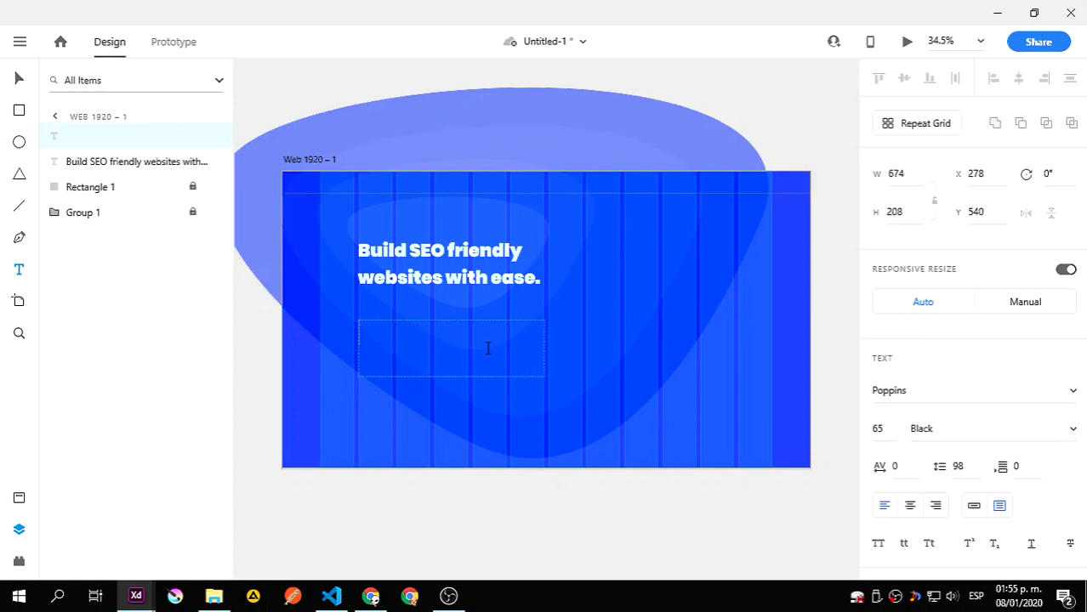
# - Switch to Chrome, search the web for "lorem ipsum" and open the lipsum.com generator site
pyautogui.click(370, 596)
pyautogui.click(596, 13)
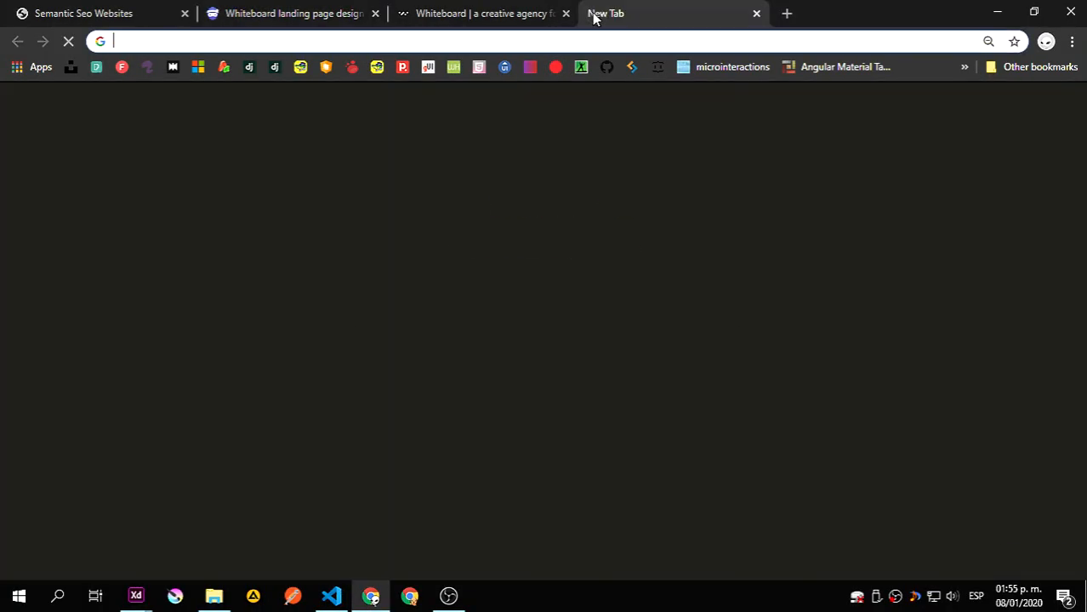
pyautogui.write('lorem ipsum')
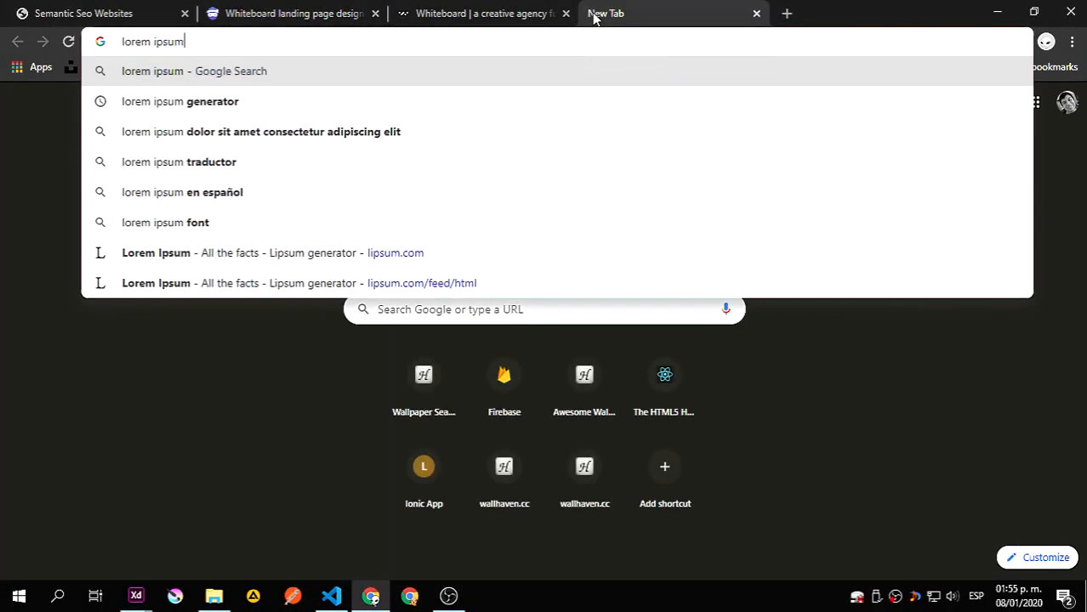
pyautogui.press('Return')
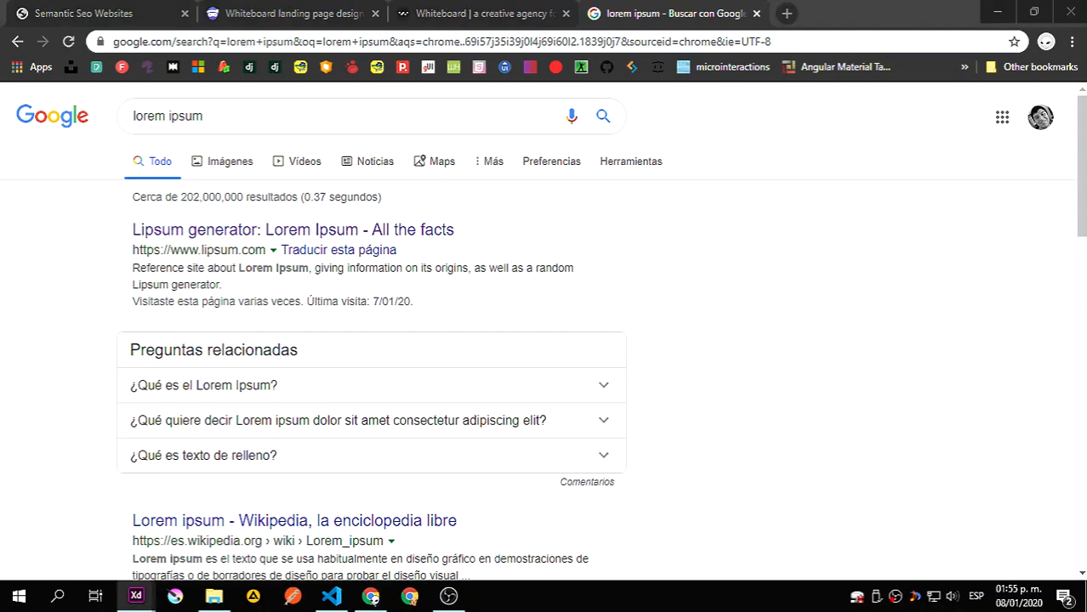
pyautogui.click(497, 8)
pyautogui.click(693, 15)
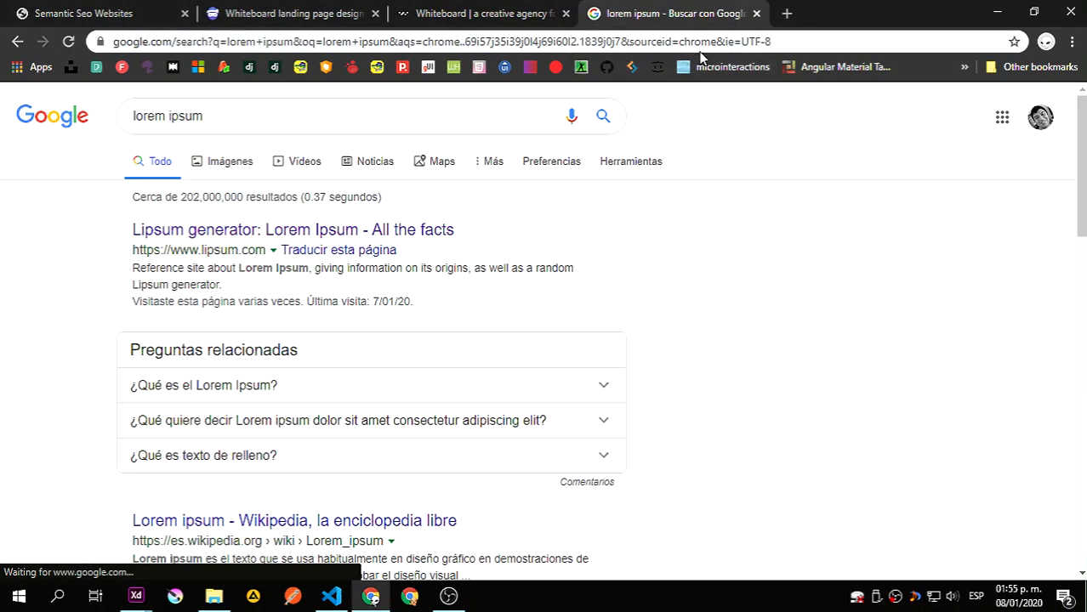
pyautogui.click(337, 231)
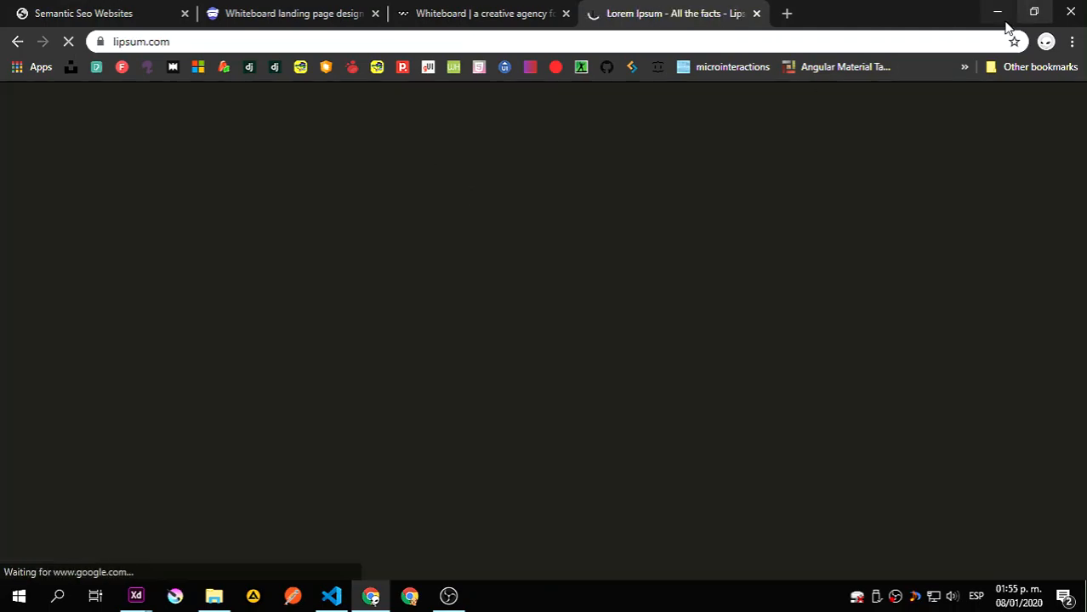
# - Return to Adobe XD, paste the "Lorem ipsum dolor sit amet" paragraph into the new text frame and select all of it
pyautogui.click(997, 13)
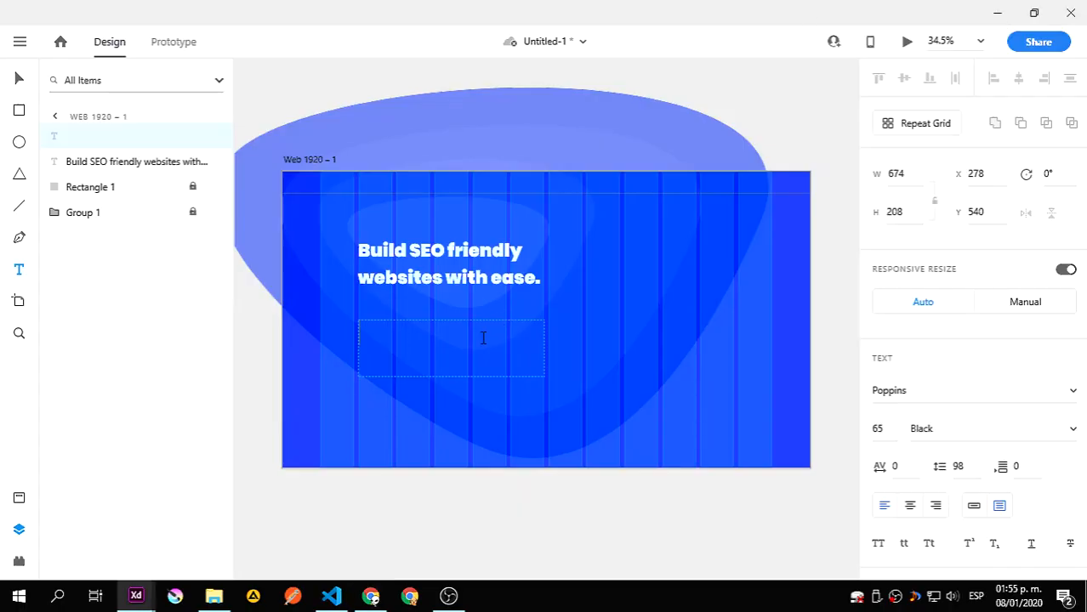
pyautogui.hotkey('ctrl', 'v')
pyautogui.hotkey('ctrl', 'a')
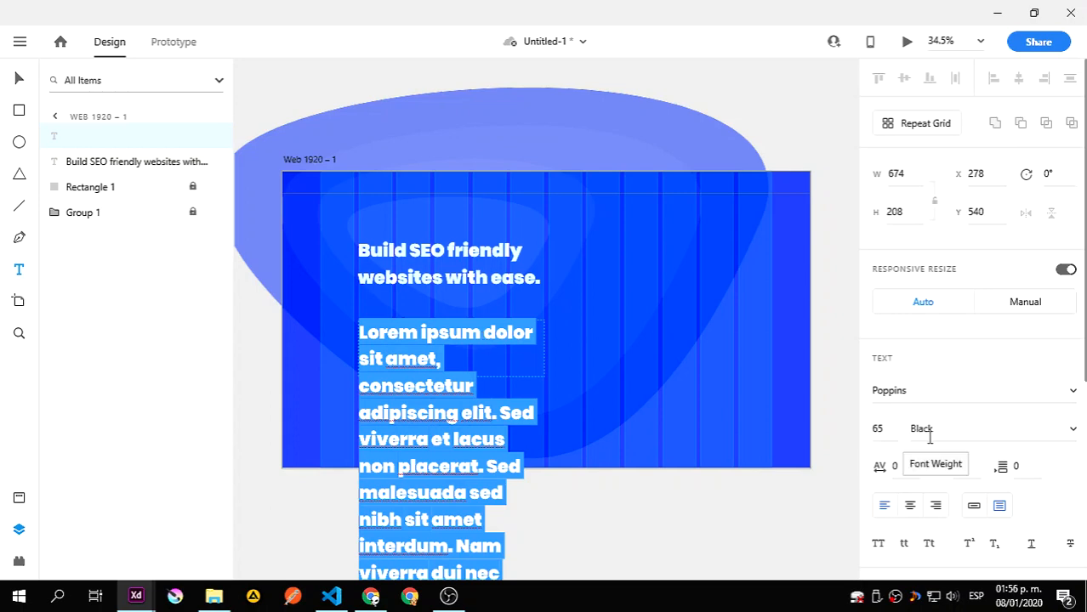
# - Set the lorem ipsum paragraph's font size to 20 and its weight to Medium
pyautogui.click(895, 428)
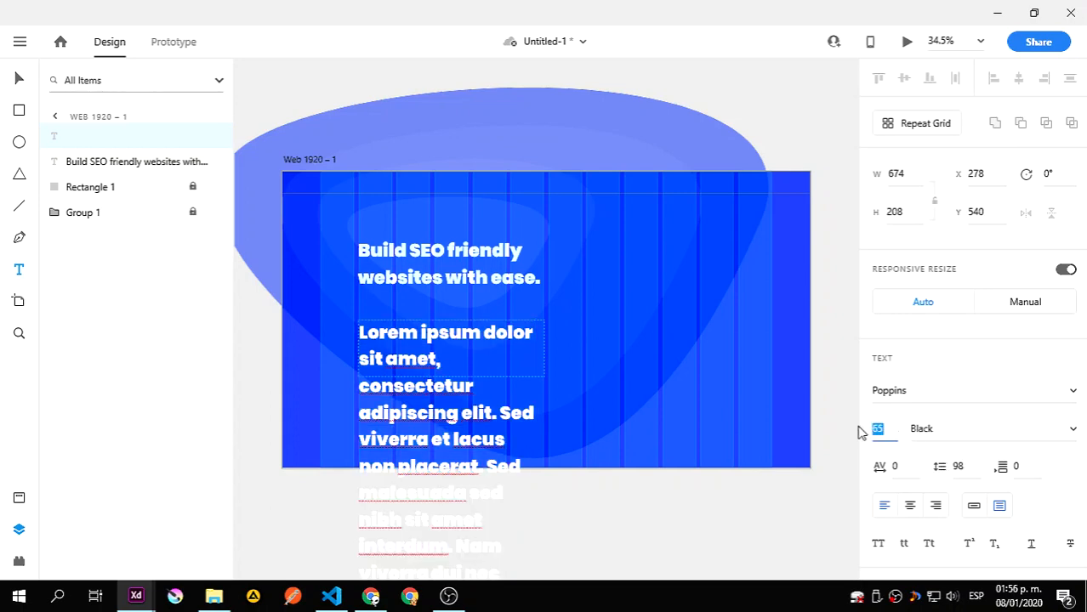
pyautogui.write('20')
pyautogui.press('Return')
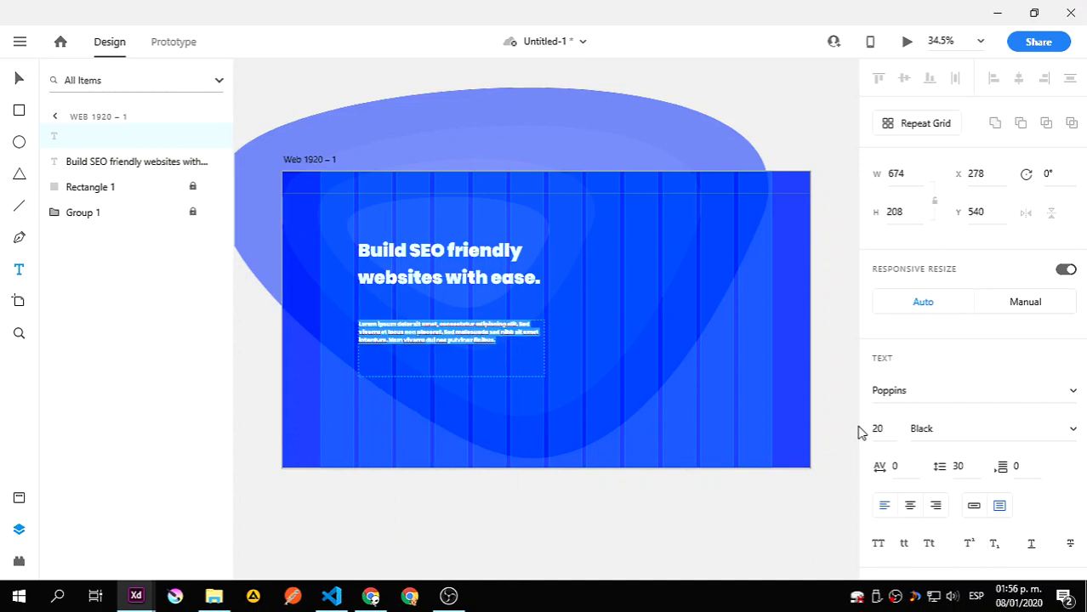
pyautogui.click(1073, 428)
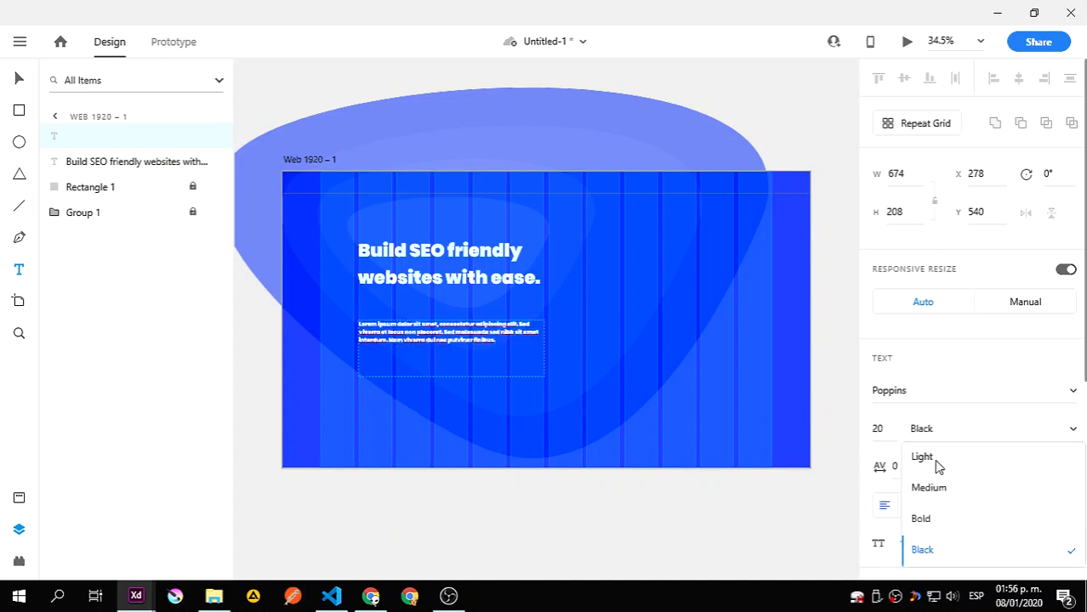
pyautogui.click(929, 488)
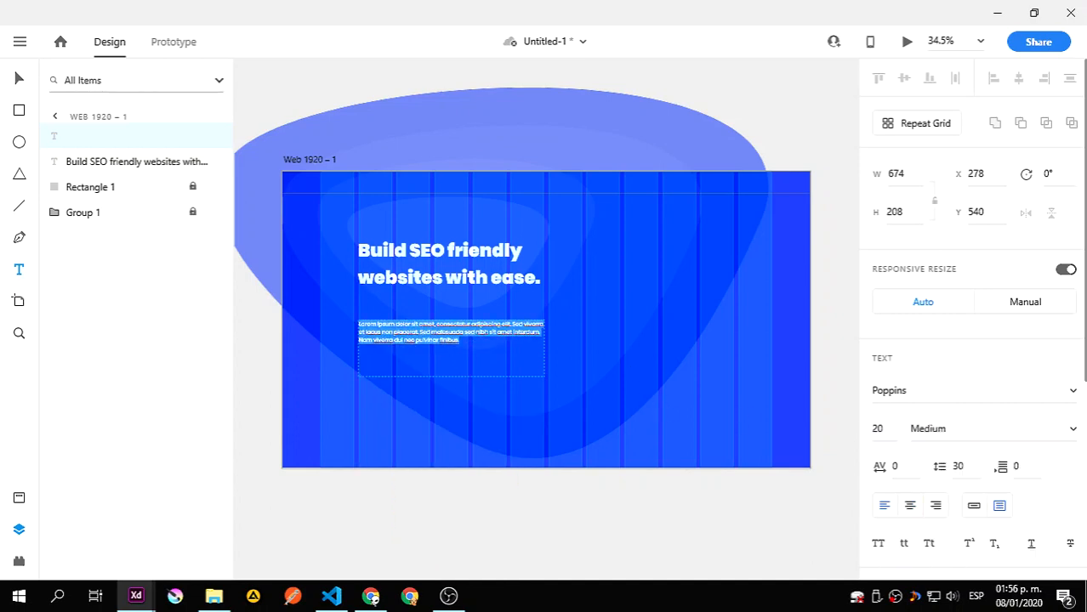
pyautogui.click(459, 339)
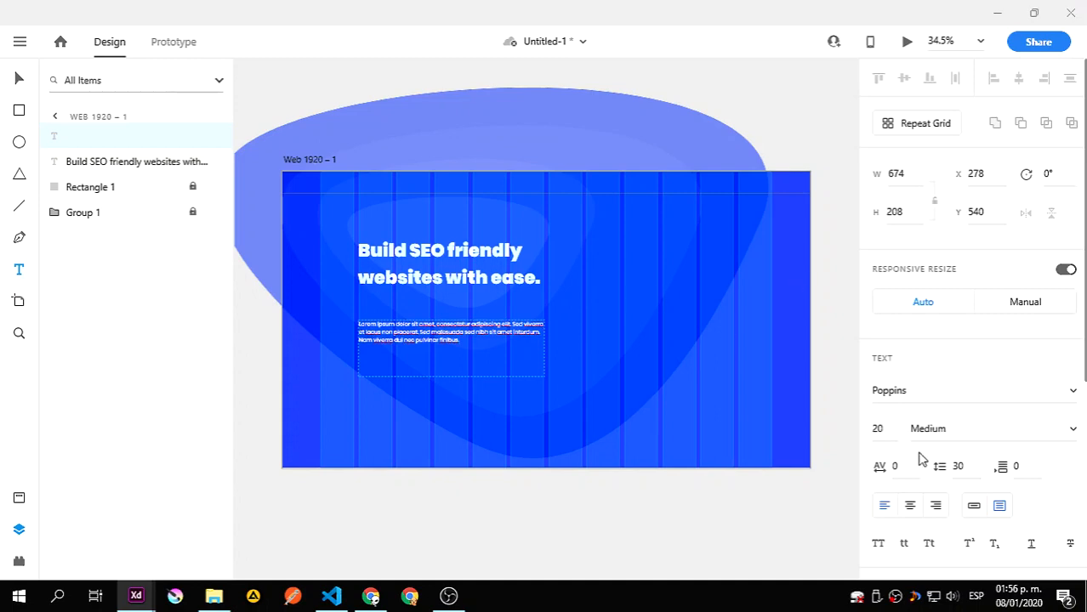
# - Set the paragraph's font size to 18 and its line spacing to 45
pyautogui.click(876, 428)
pyautogui.write('18')
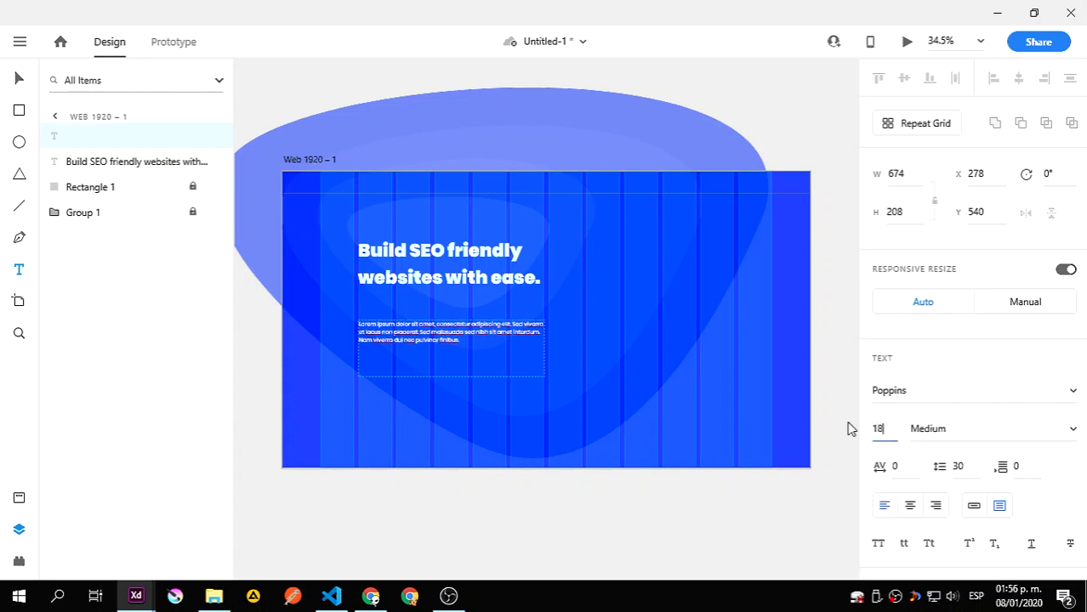
pyautogui.press('Return')
pyautogui.click(962, 467)
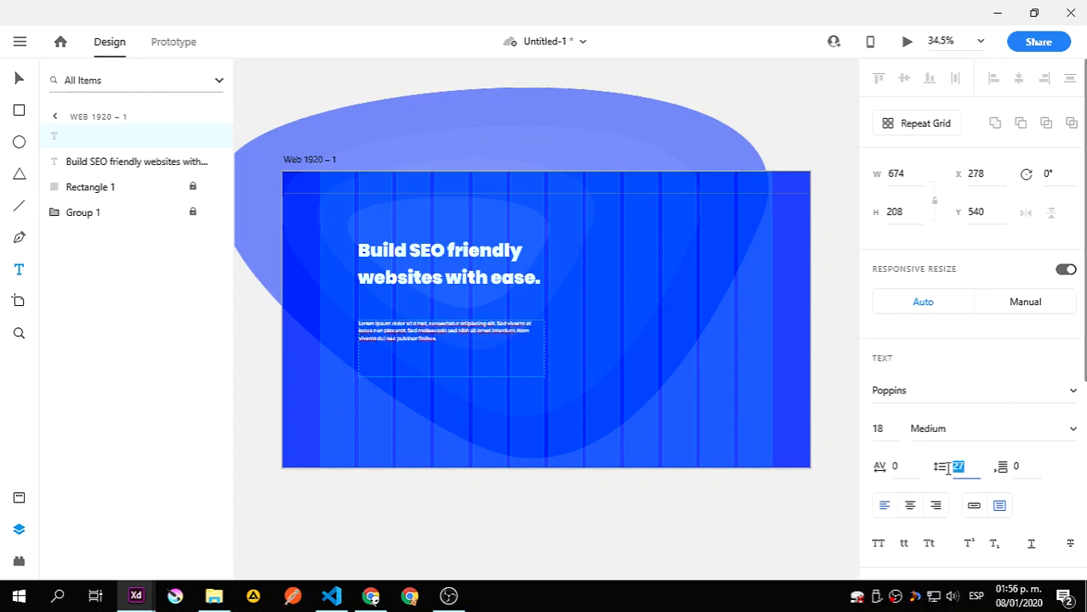
pyautogui.write('45')
pyautogui.press('Return')
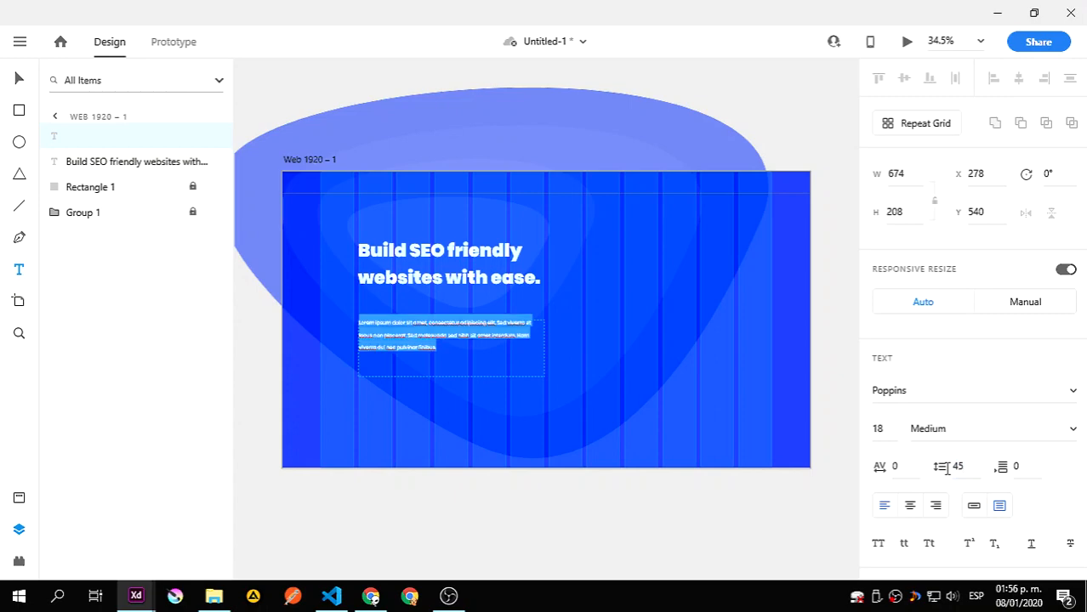
pyautogui.press('Escape')
# - Move the paragraph up closer beneath the headline, to about Y 467, keeping it at X 278
pyautogui.hotkey('ctrl', '1')
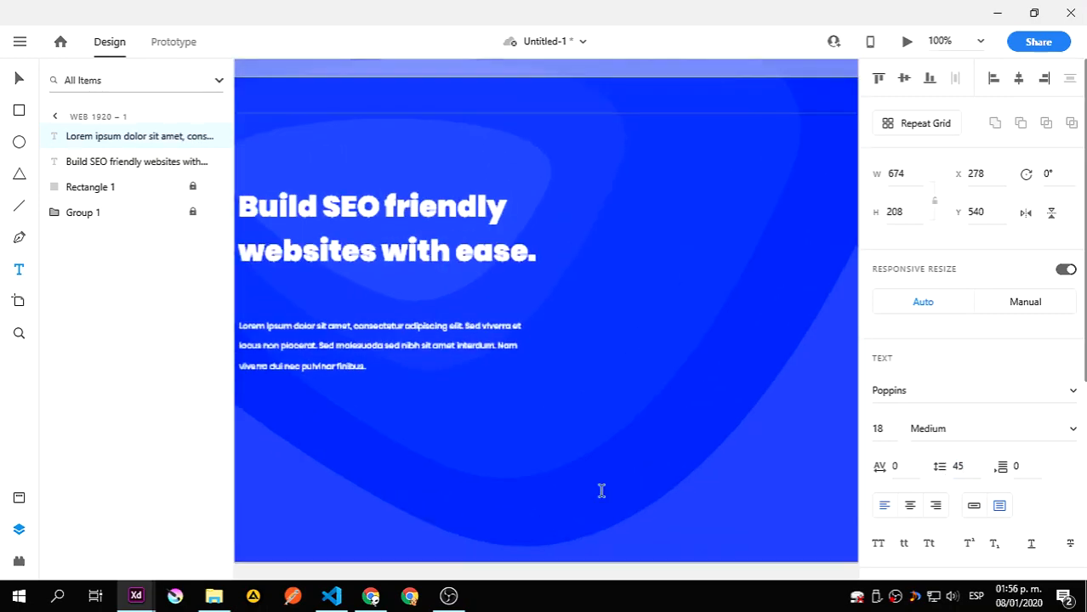
pyautogui.moveTo(671, 427); pyautogui.dragTo(955, 393)
pyautogui.press('Escape')
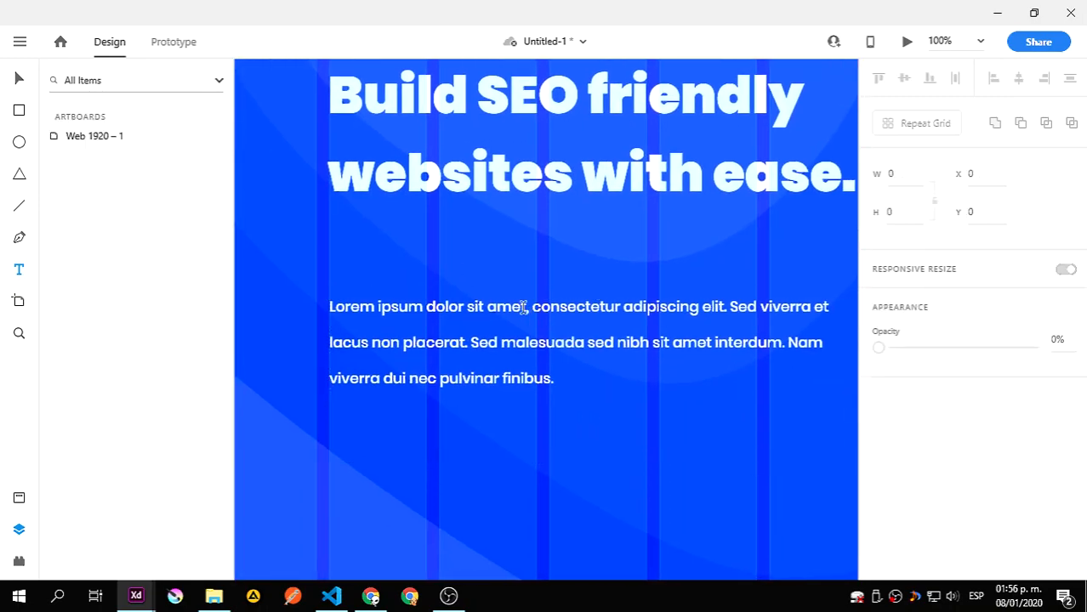
pyautogui.click(17, 78)
pyautogui.moveTo(451, 306); pyautogui.dragTo(466, 248)
# - Set the paragraph's line spacing to 40 and shorten its text frame to fit the three lines
pyautogui.doubleClick(474, 288)
pyautogui.tripleClick(474, 287)
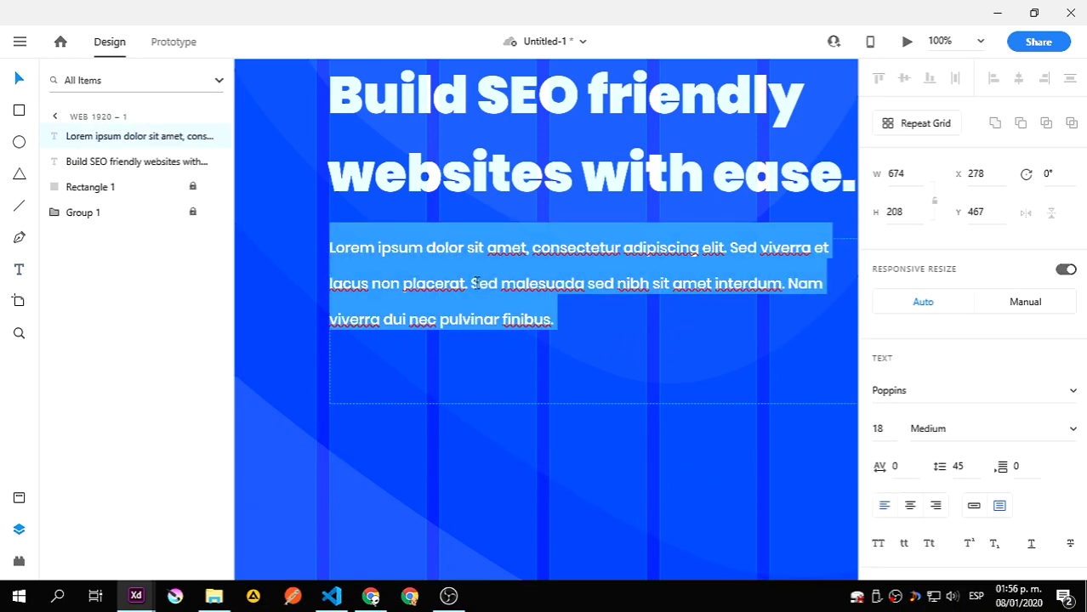
pyautogui.click(958, 468)
pyautogui.write('40')
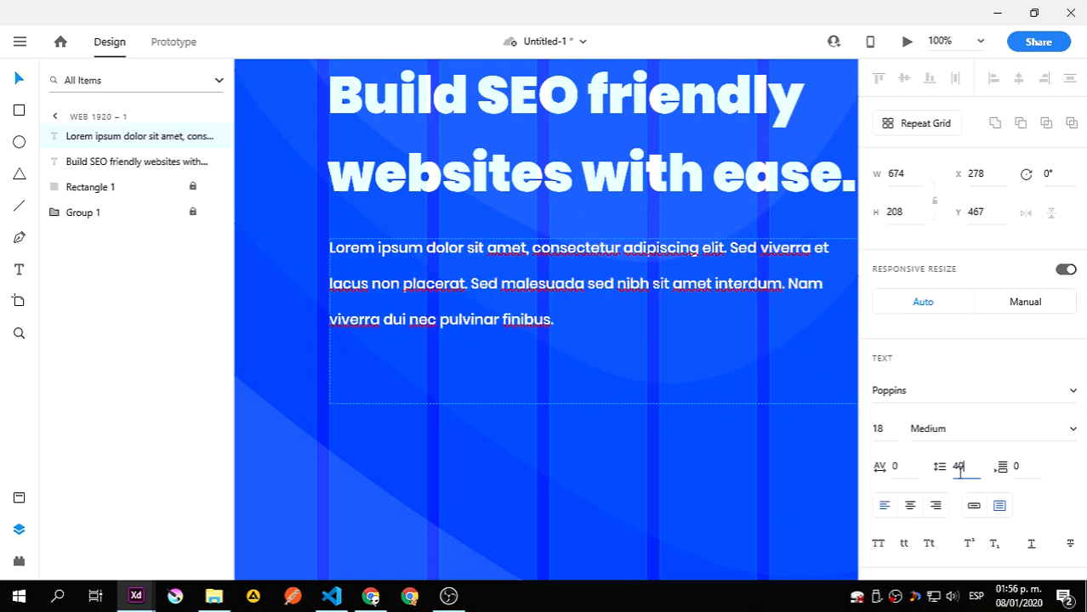
pyautogui.press('Return')
pyautogui.press('Escape')
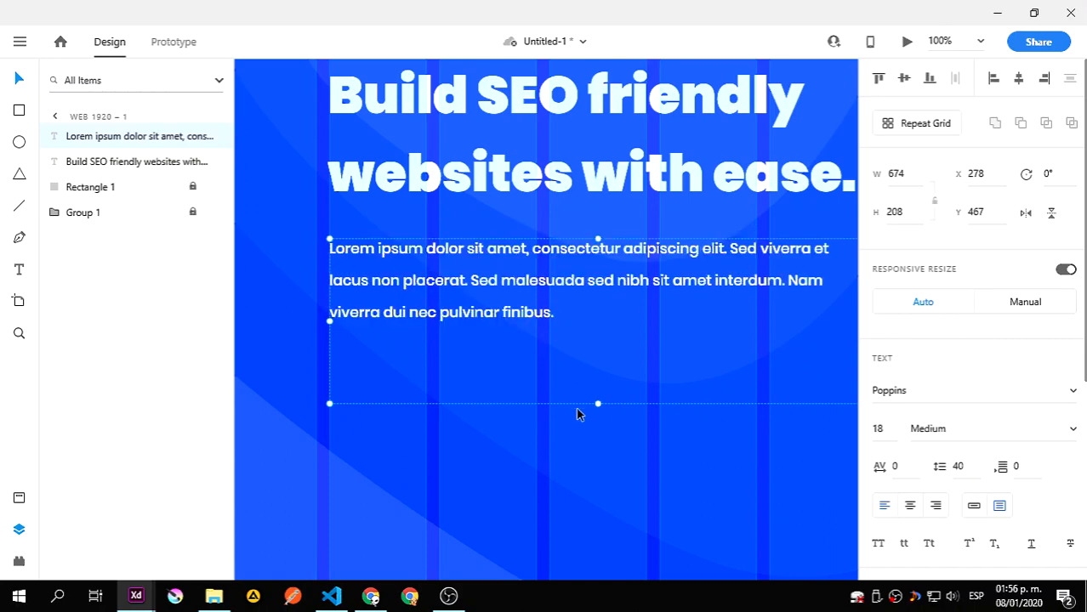
pyautogui.moveTo(595, 403); pyautogui.dragTo(598, 335)
pyautogui.click(608, 368)
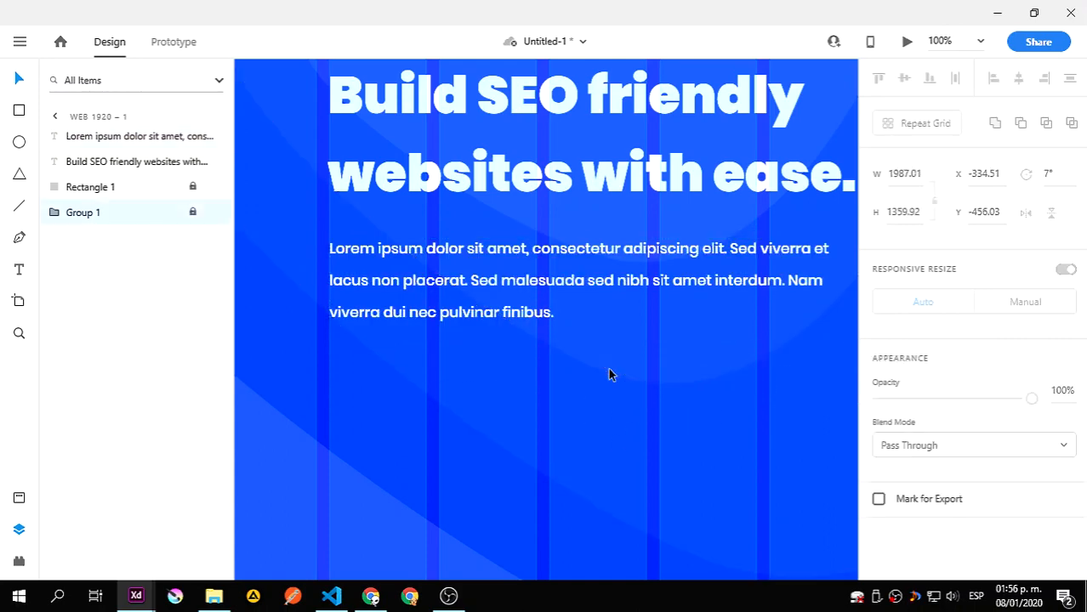
# - Preview the artboard to check the headline and paragraph, and close the preview
pyautogui.click(907, 42)
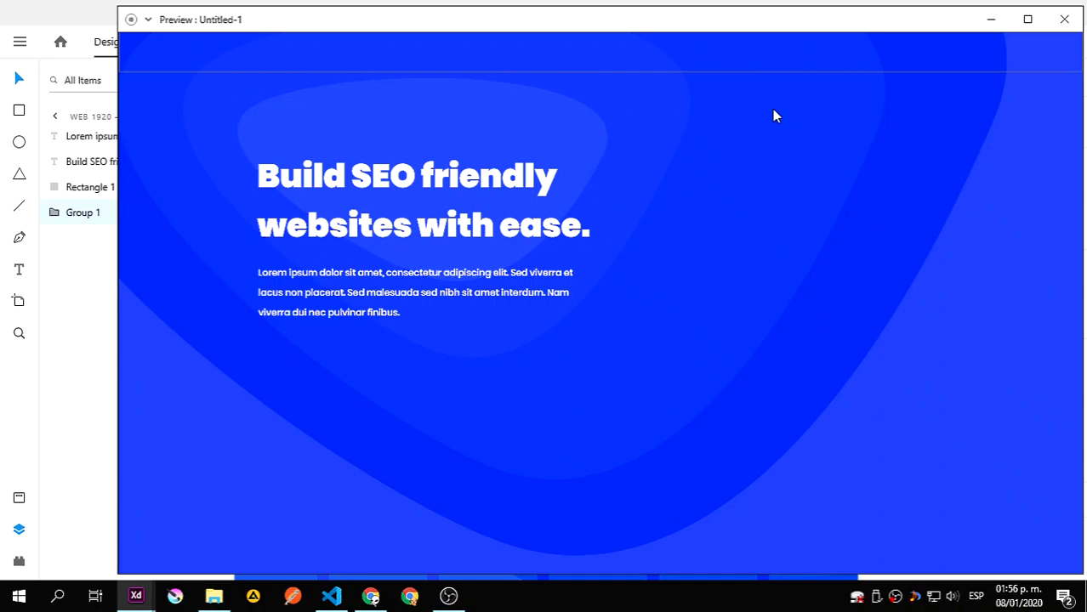
pyautogui.click(1064, 18)
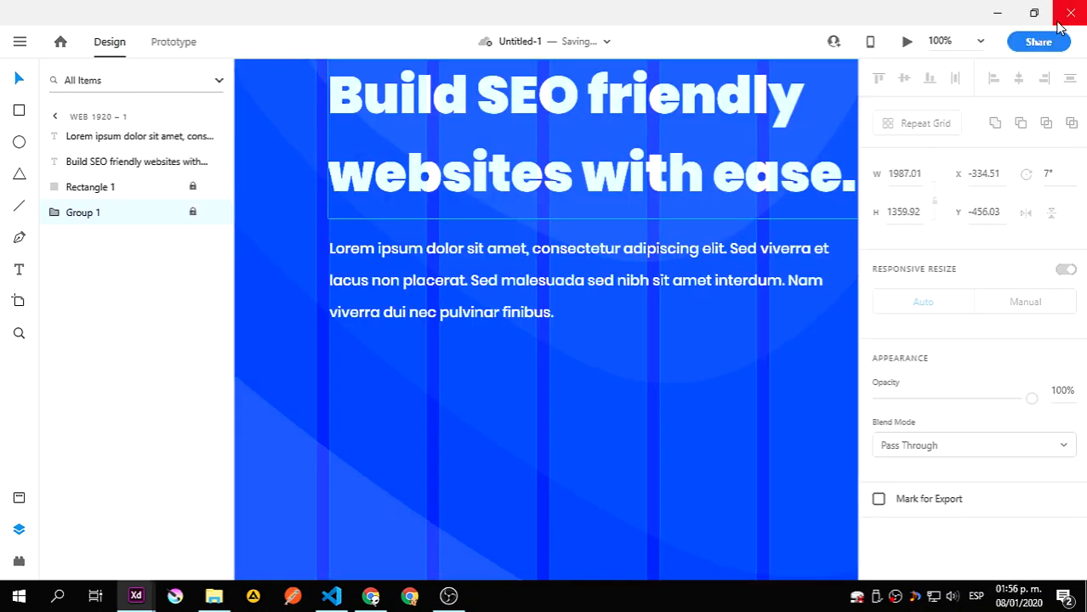
pyautogui.click(448, 595)
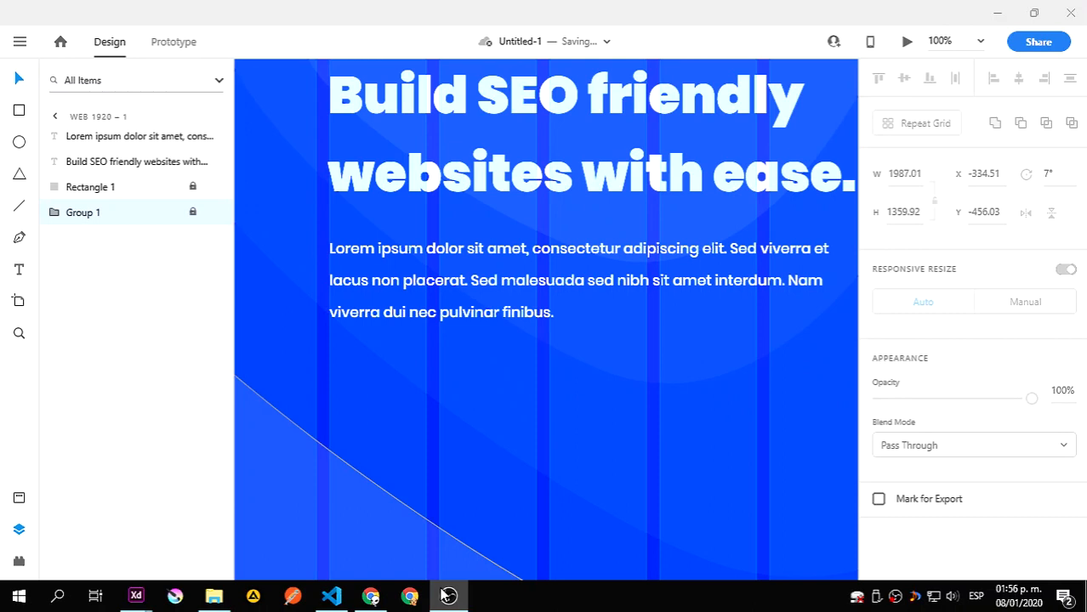
pyautogui.click(441, 593)
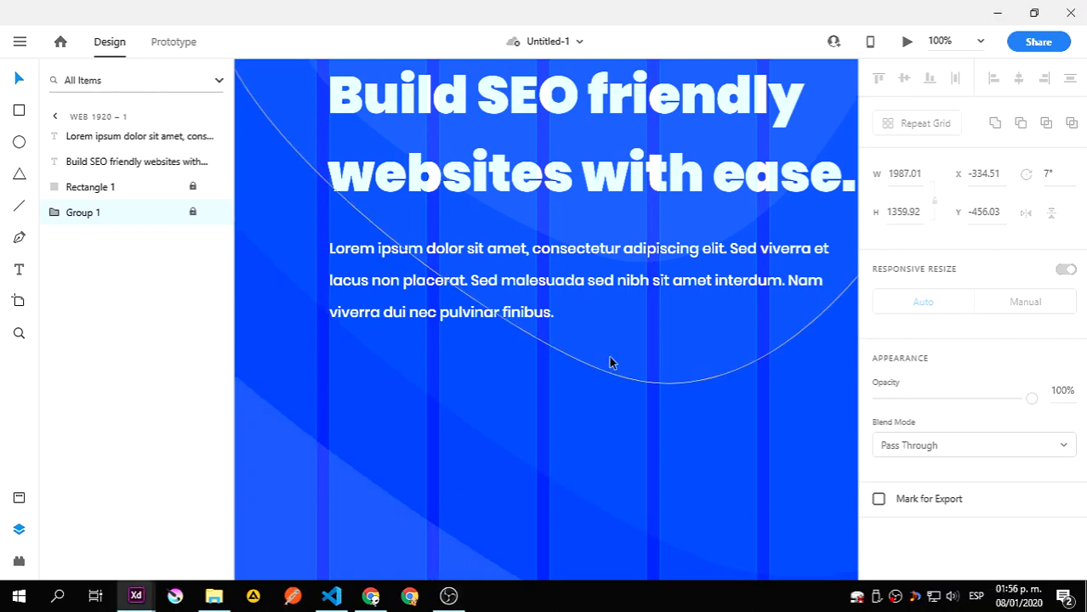
pyautogui.hotkey('ctrl', '0')
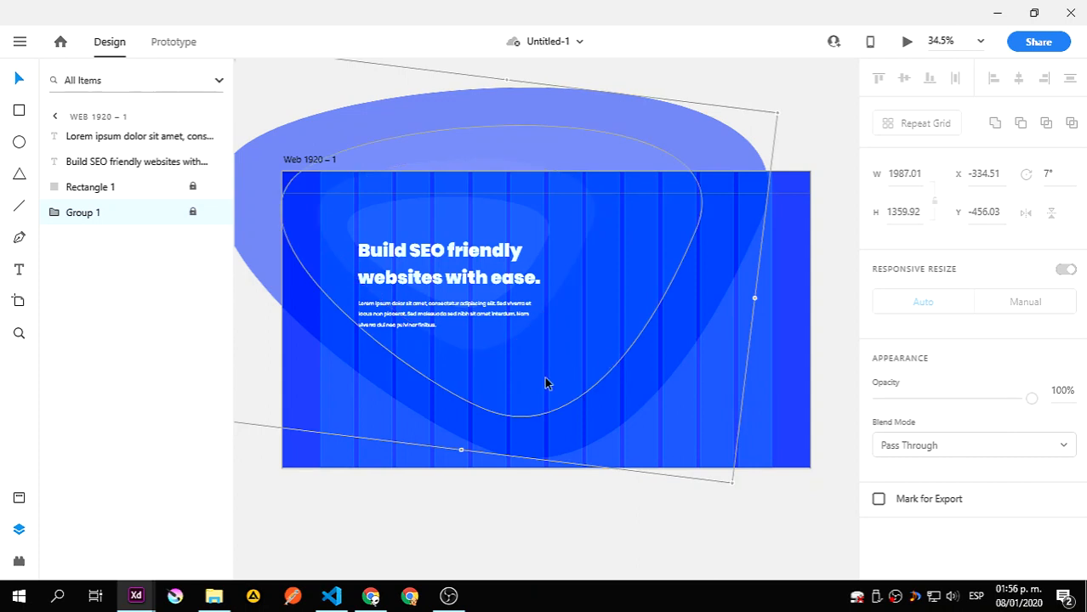
pyautogui.click(415, 490)
pyautogui.click(411, 286)
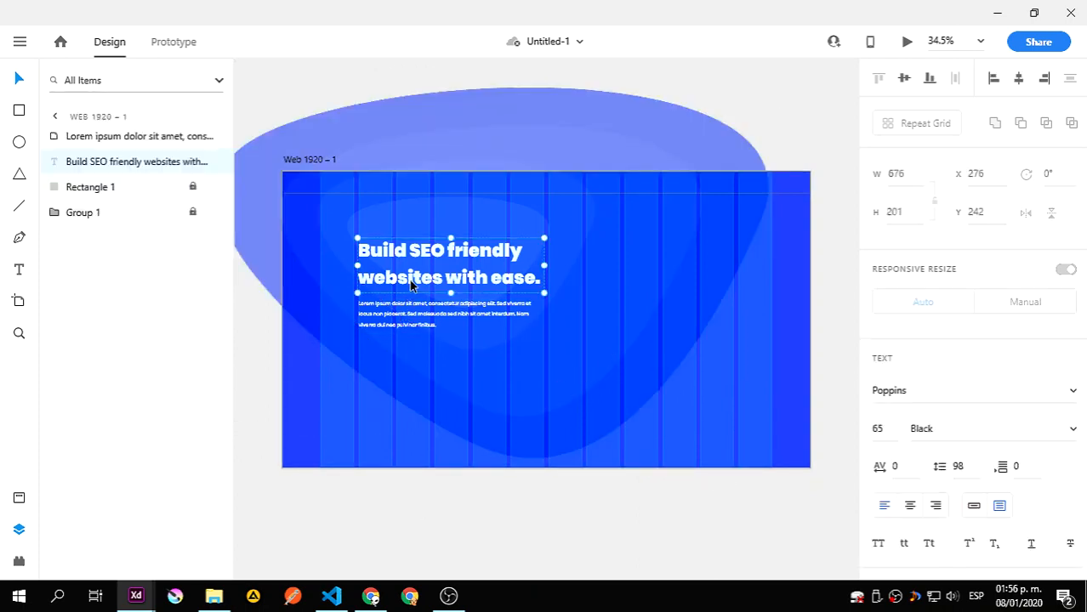
pyautogui.keyDown('shift'); pyautogui.click(410, 315); pyautogui.keyUp('shift')
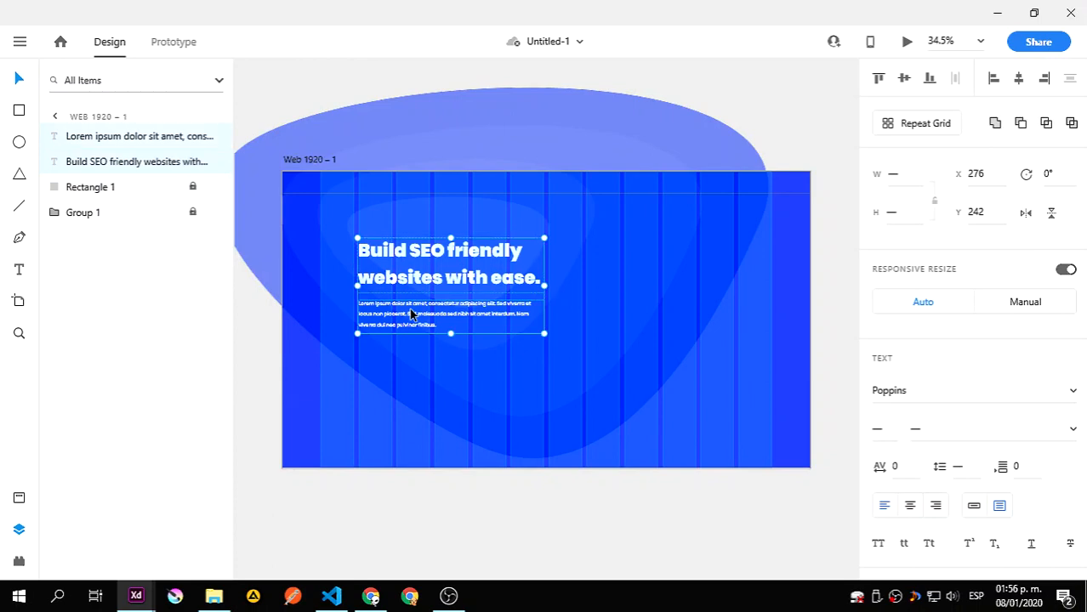
pyautogui.click(427, 423)
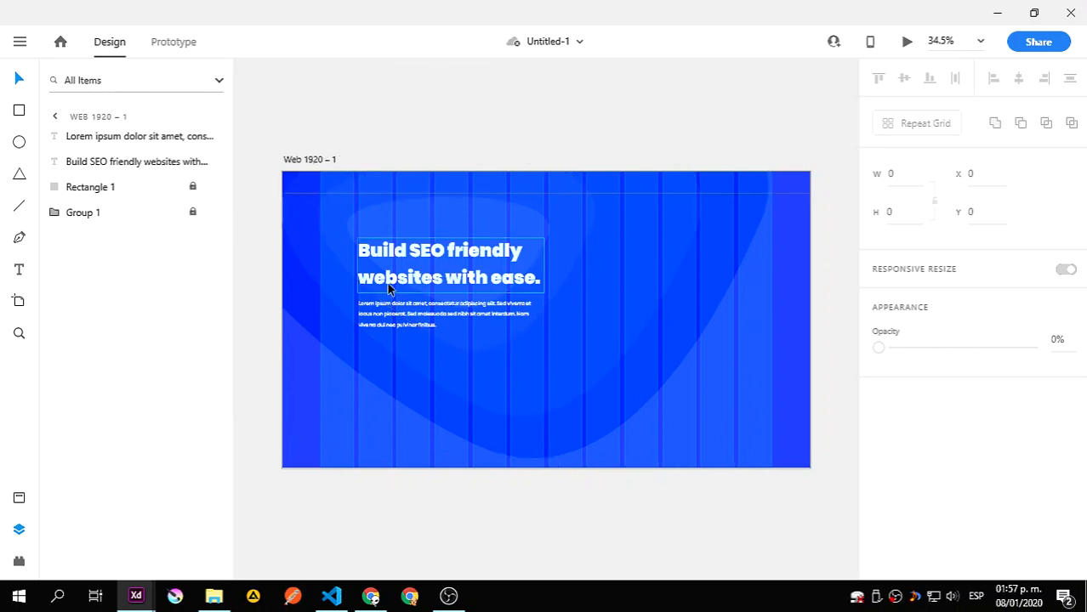
# - Add an "EasySites" text frame of 276 × 80 in the header at X 278, Y 0, and set its font size to 20
pyautogui.press('t')
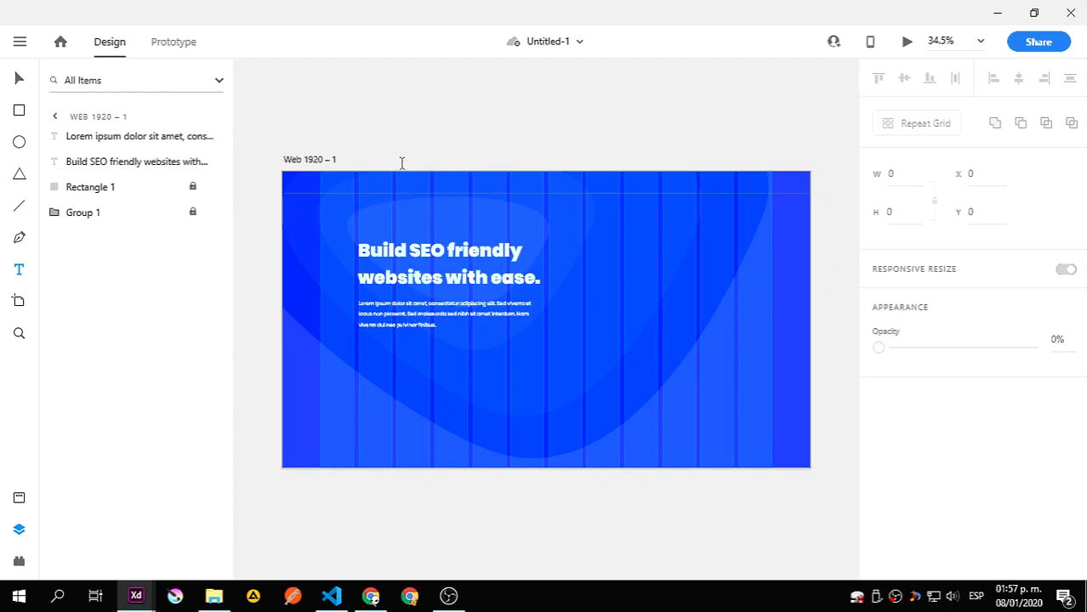
pyautogui.moveTo(364, 172); pyautogui.dragTo(438, 197)
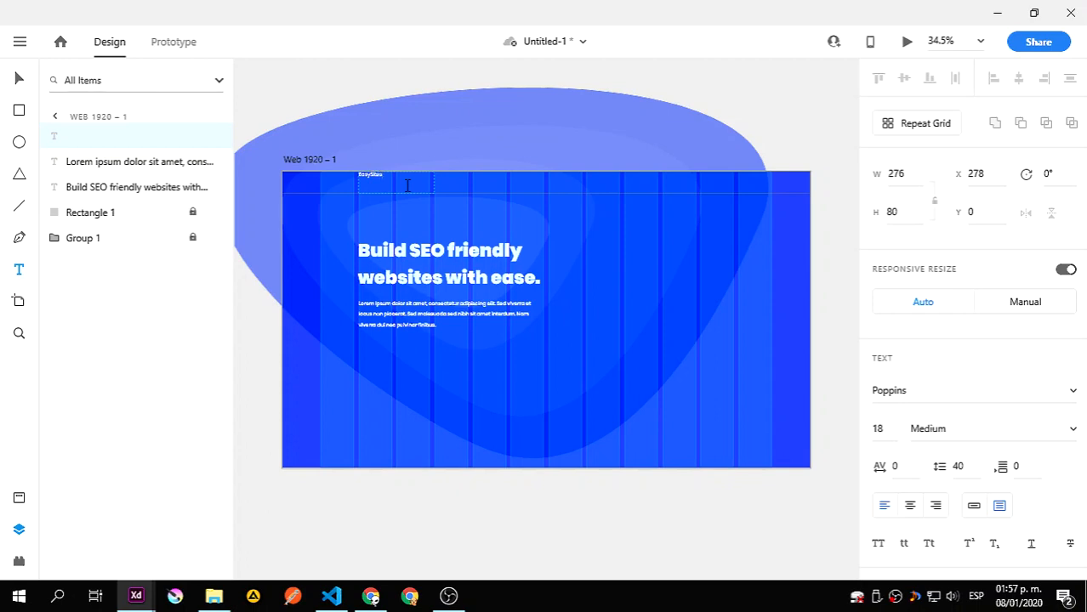
pyautogui.hotkey('ctrl', 'a')
pyautogui.click(879, 429)
pyautogui.write('20')
pyautogui.press('Return')
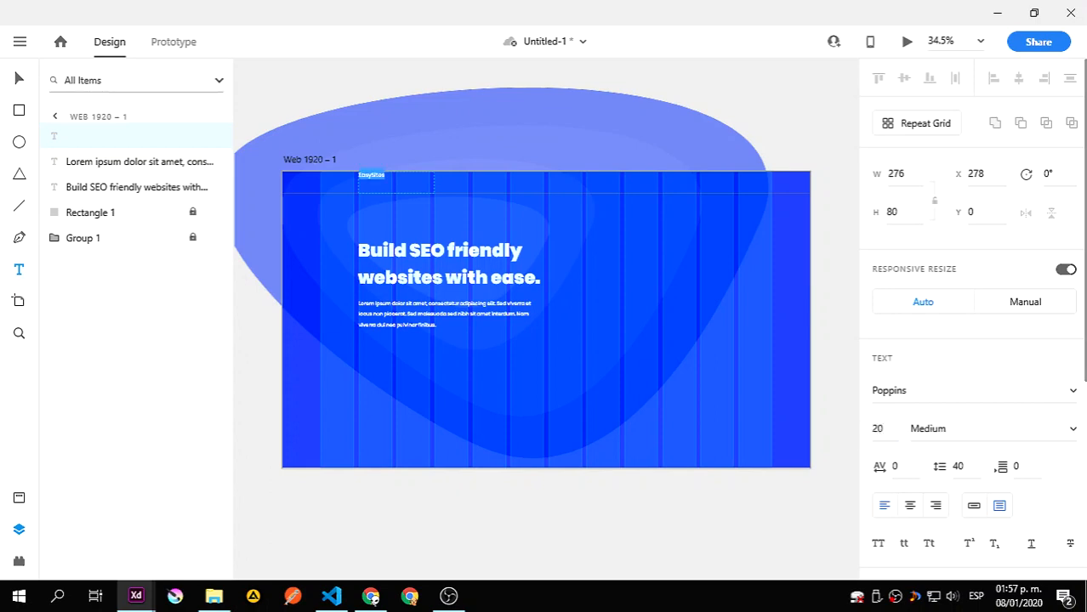
# - Set the weight of the EasySites header text to Bold
pyautogui.click(385, 175)
pyautogui.hotkey('ctrl', 'a')
pyautogui.click(1008, 427)
pyautogui.click(1068, 430)
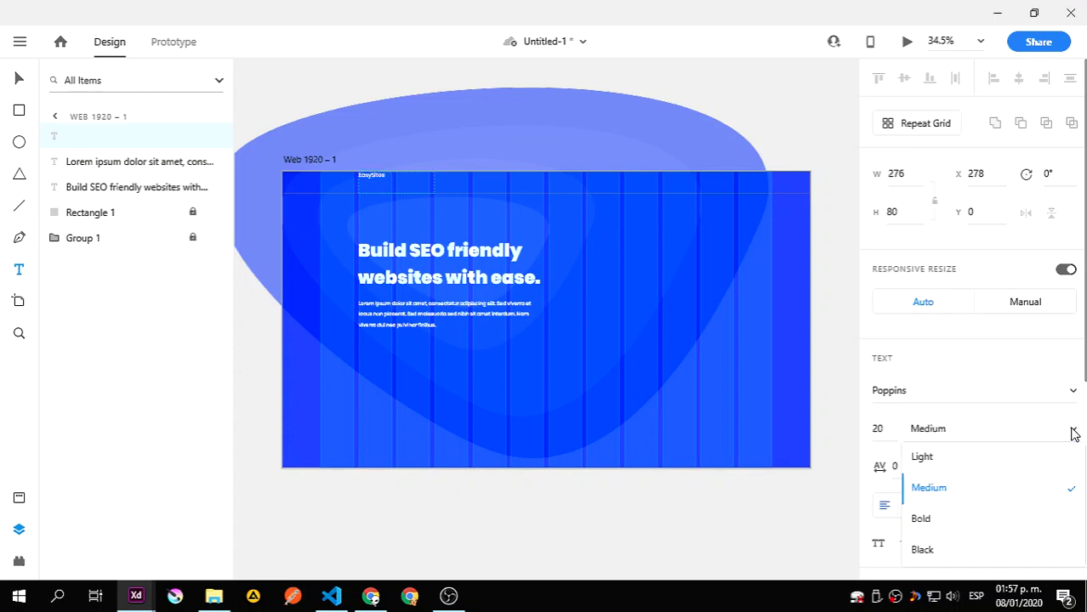
pyautogui.click(941, 520)
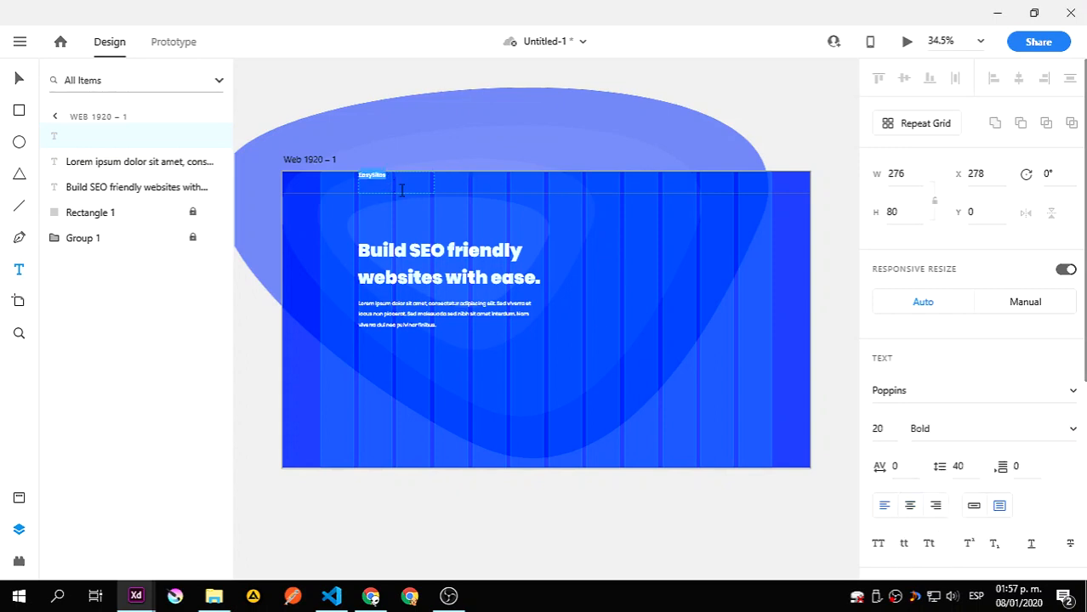
# - Shorten the EasySites text frame to a height of 30 and move it down to Y 25, centred vertically in the header
pyautogui.press('Escape')
pyautogui.hotkey('ctrl', '1')
pyautogui.moveTo(359, 138); pyautogui.dragTo(704, 387)
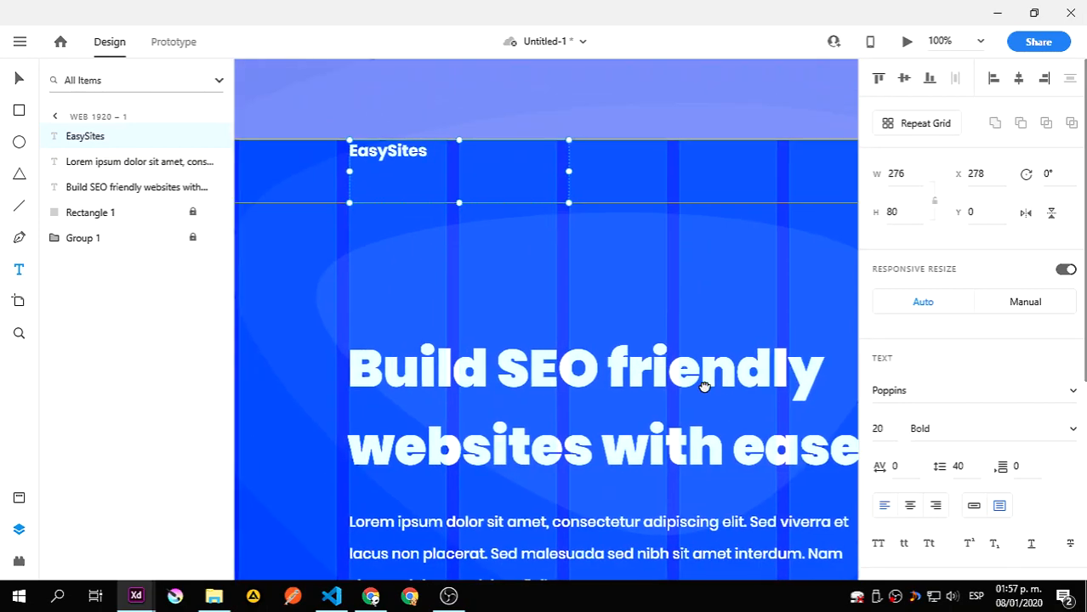
pyautogui.moveTo(459, 202); pyautogui.dragTo(457, 162)
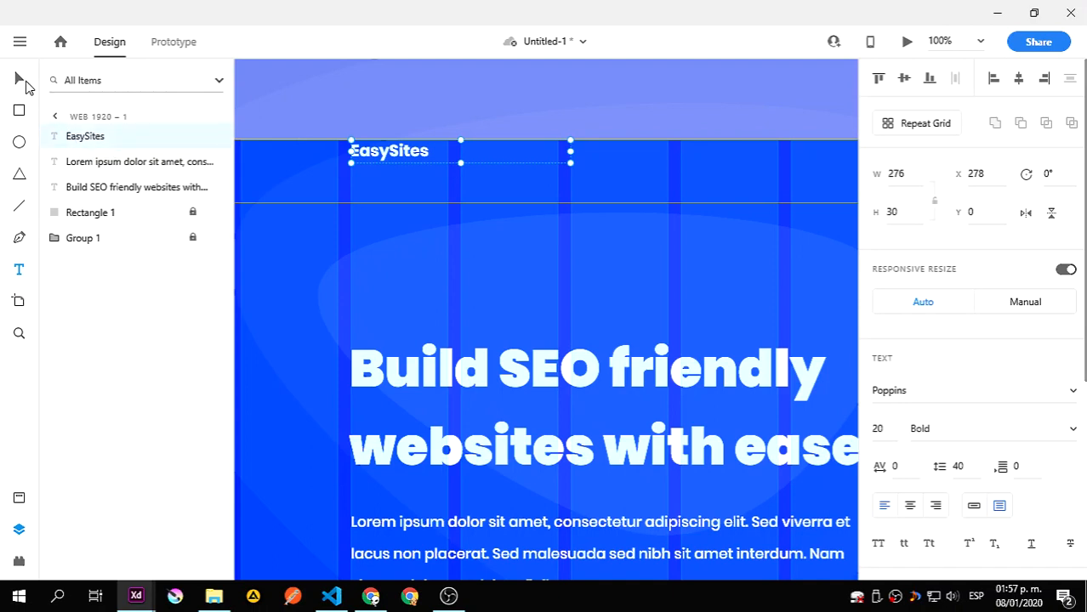
pyautogui.moveTo(409, 153); pyautogui.dragTo(411, 174)
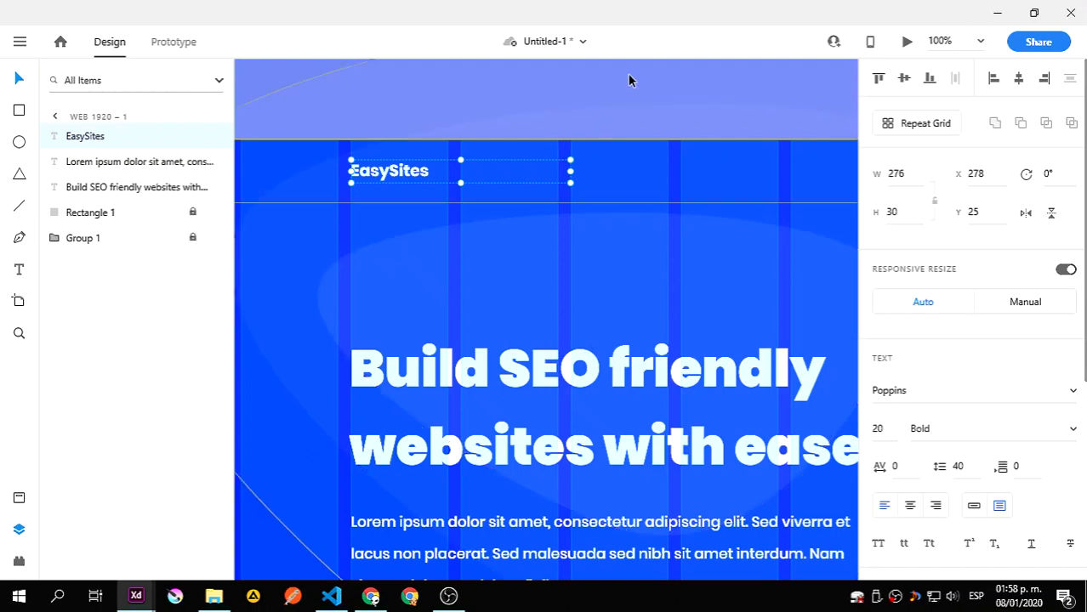
# - Save the document and clear the selection with the whole artboard in view
pyautogui.click(616, 162)
pyautogui.hotkey('ctrl', '0')
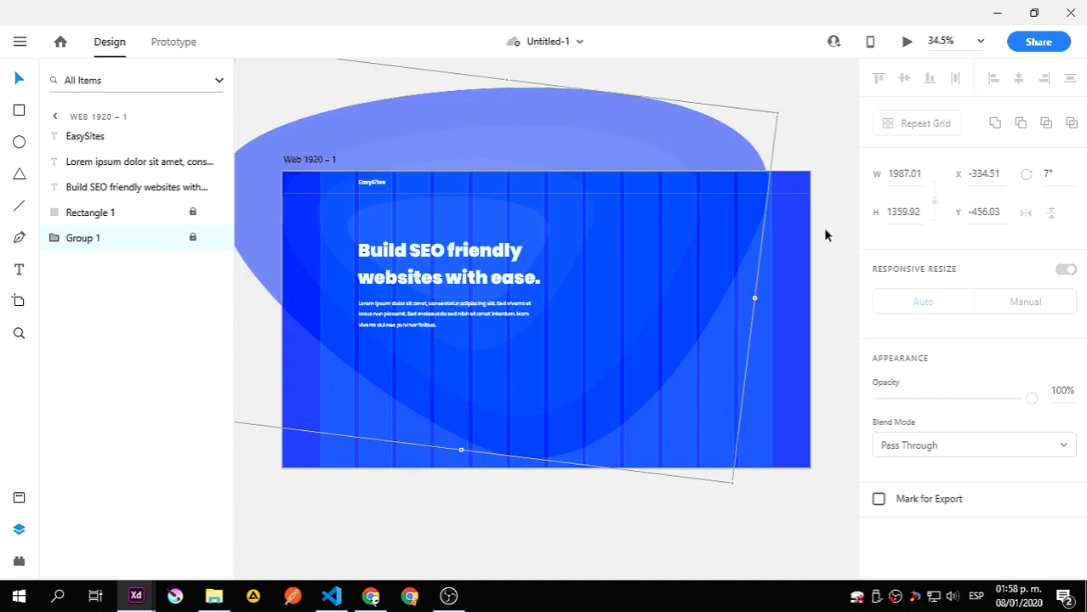
pyautogui.hotkey('ctrl', 's')
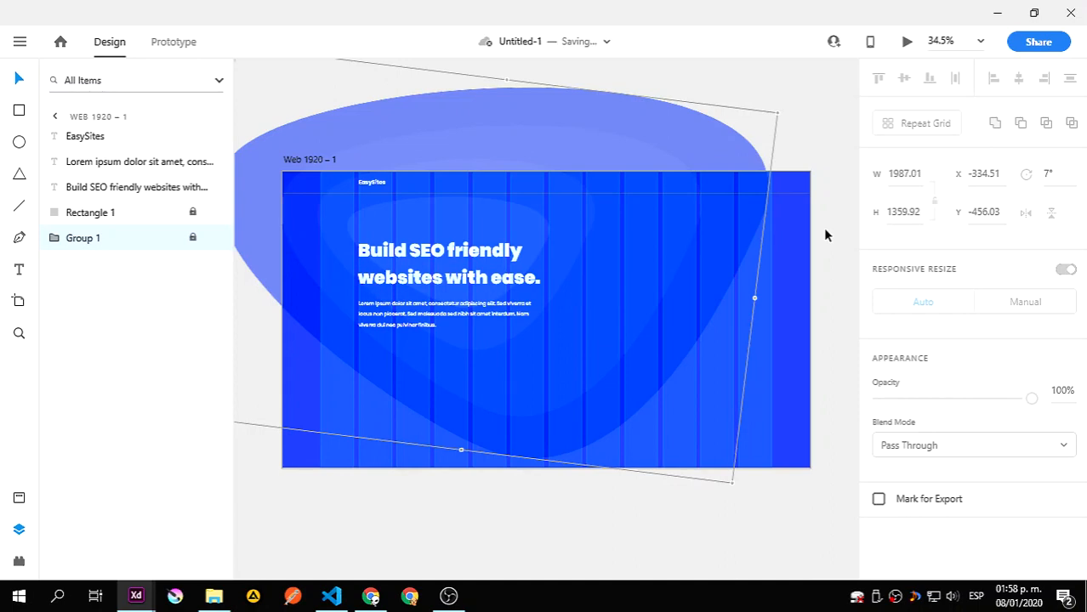
pyautogui.click(824, 229)
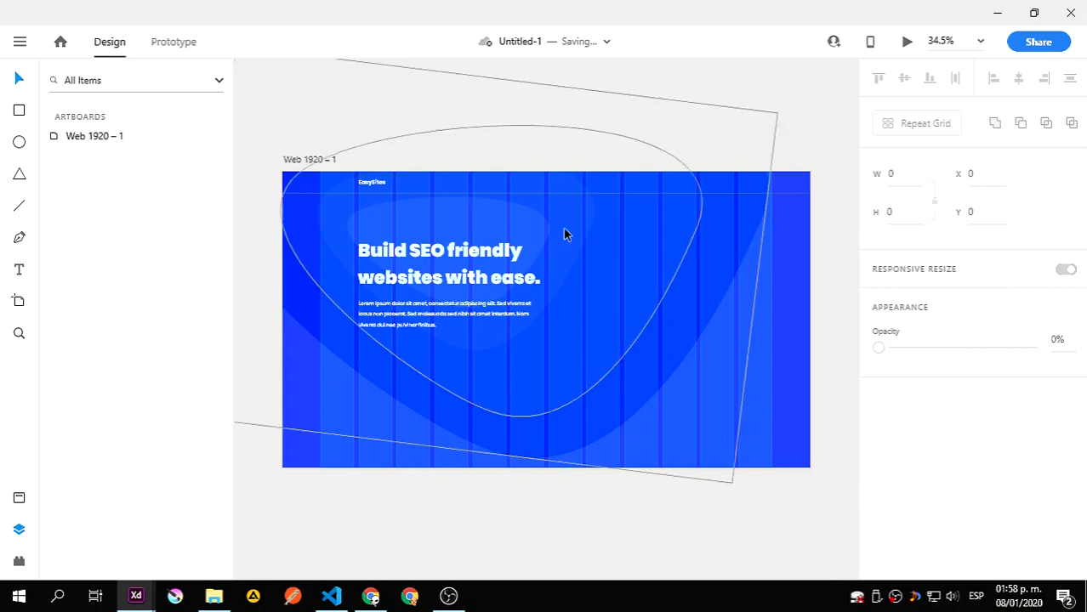
# - Draw a rectangle about 66 px high below the hero paragraph, aligned with its left edge, and set its width to 160
pyautogui.hotkey('ctrl', '1')
pyautogui.moveTo(464, 451); pyautogui.dragTo(596, 379)
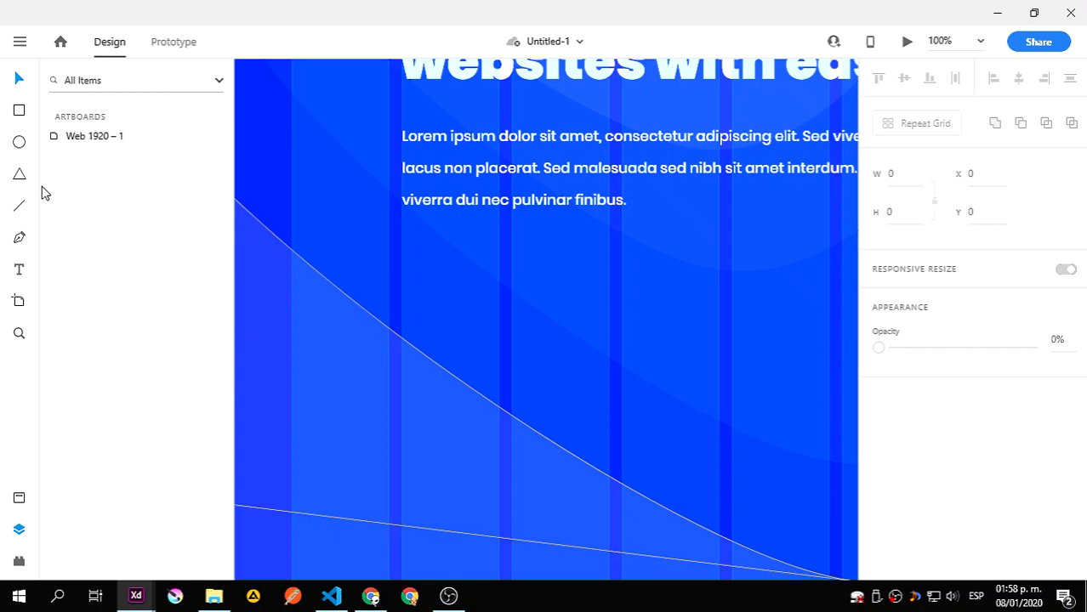
pyautogui.click(18, 110)
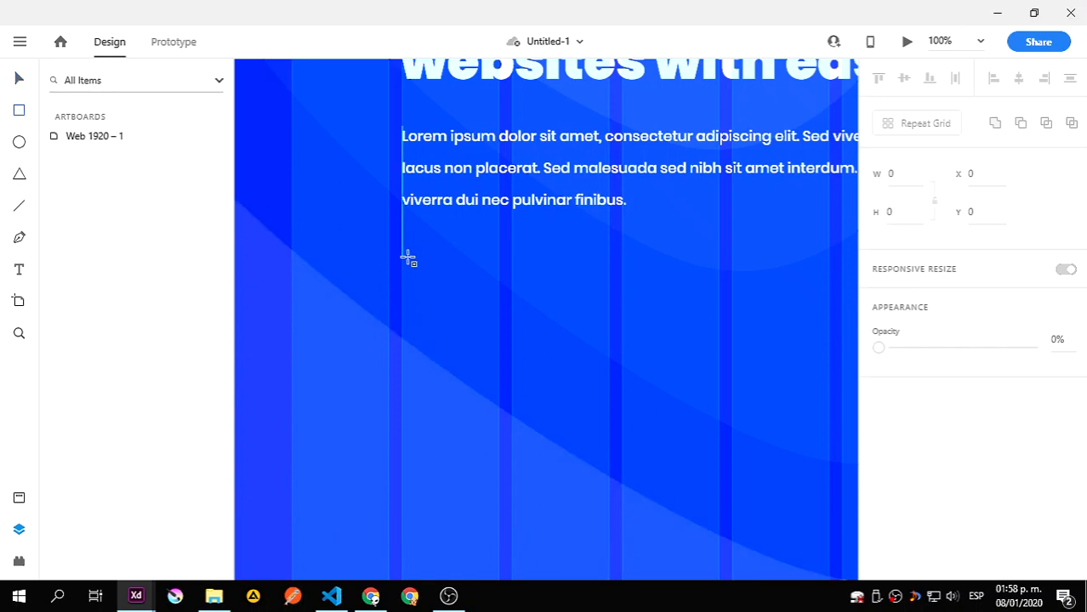
pyautogui.moveTo(401, 252)
pyautogui.mouseDown()
pyautogui.moveTo(411, 311)
pyautogui.moveTo(603, 291)
pyautogui.moveTo(535, 304)
pyautogui.mouseUp()
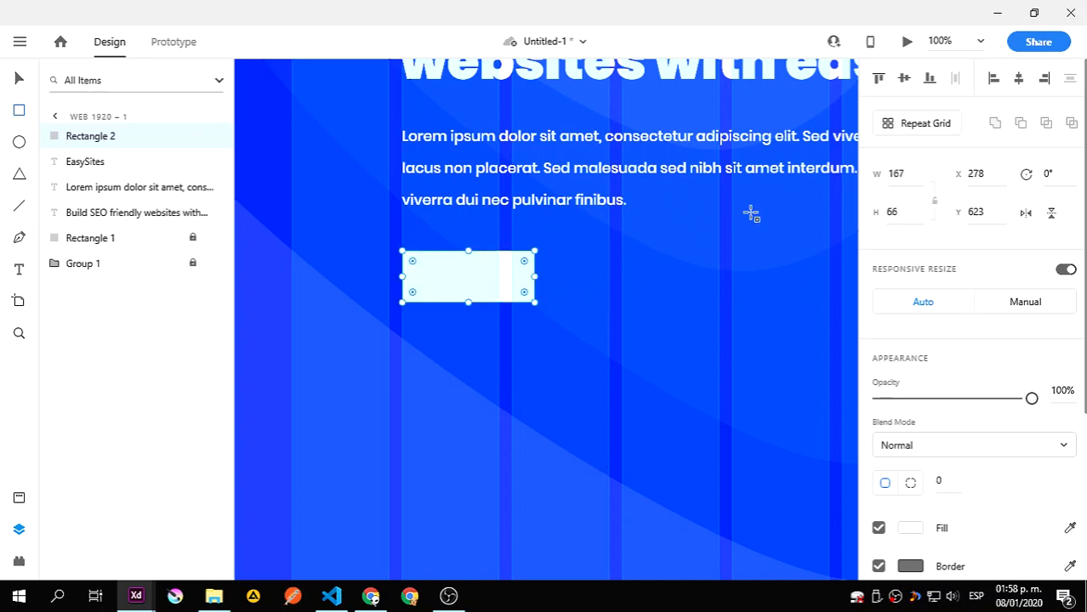
pyautogui.click(894, 174)
pyautogui.write('160')
pyautogui.press('Return')
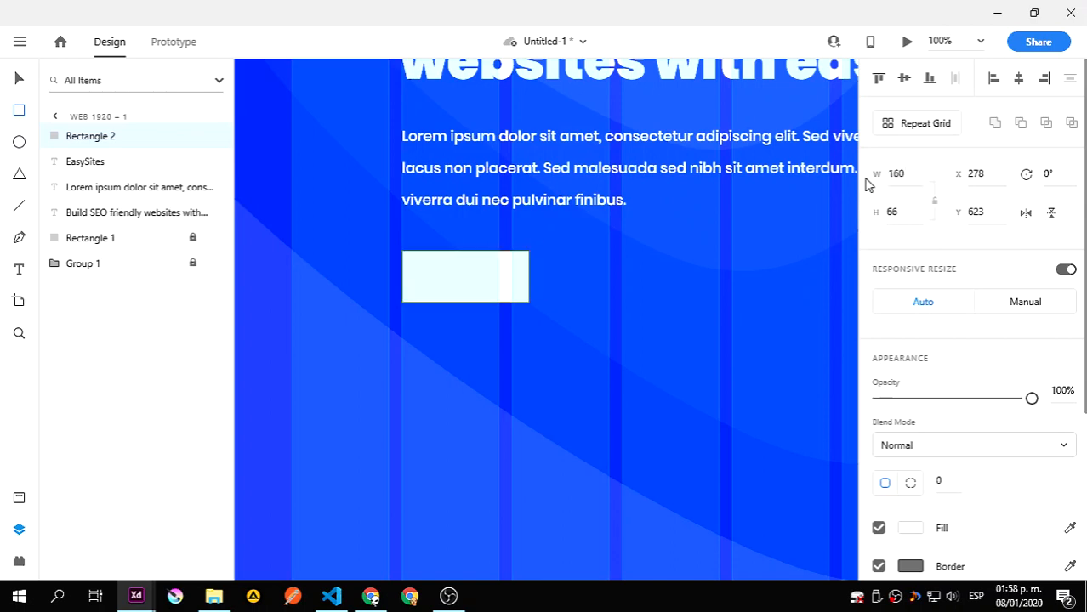
# - Remove the rectangle's border and shape it into a fully rounded pill with corner radius 33, about 206 px wide
pyautogui.press('v')
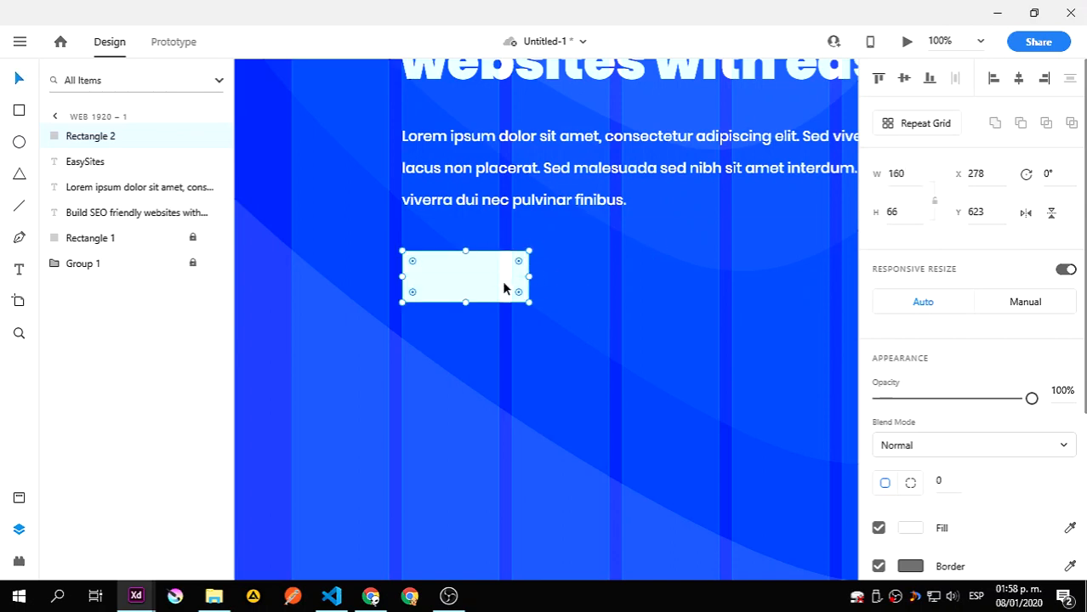
pyautogui.click(878, 568)
pyautogui.moveTo(519, 262); pyautogui.dragTo(566, 275)
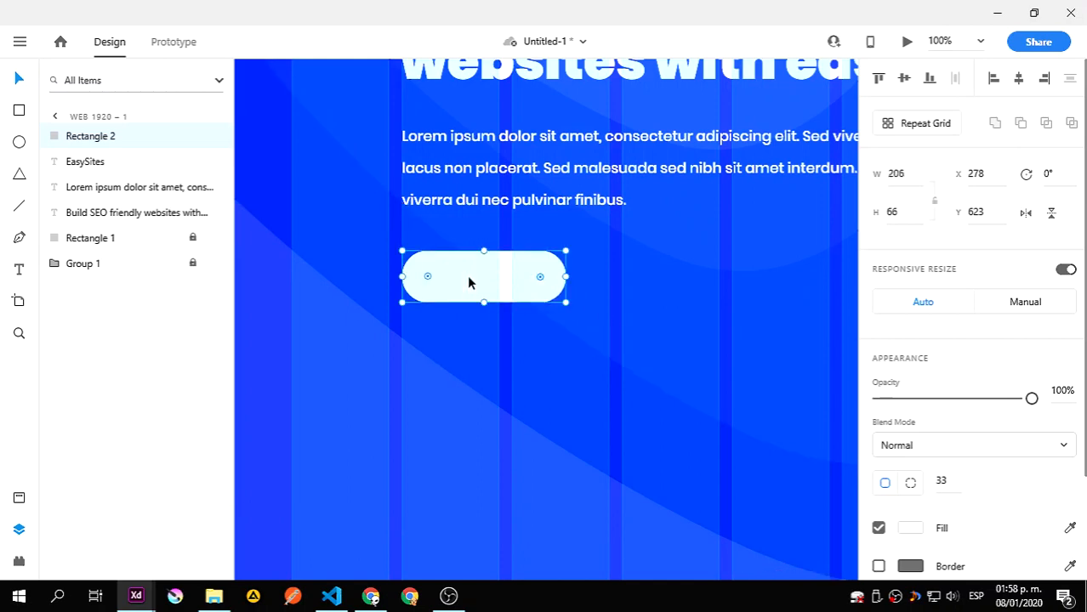
pyautogui.click(359, 237)
# - Add a text box about 129 by 36 px inside the white pill button reading "Download trial"
pyautogui.press('t')
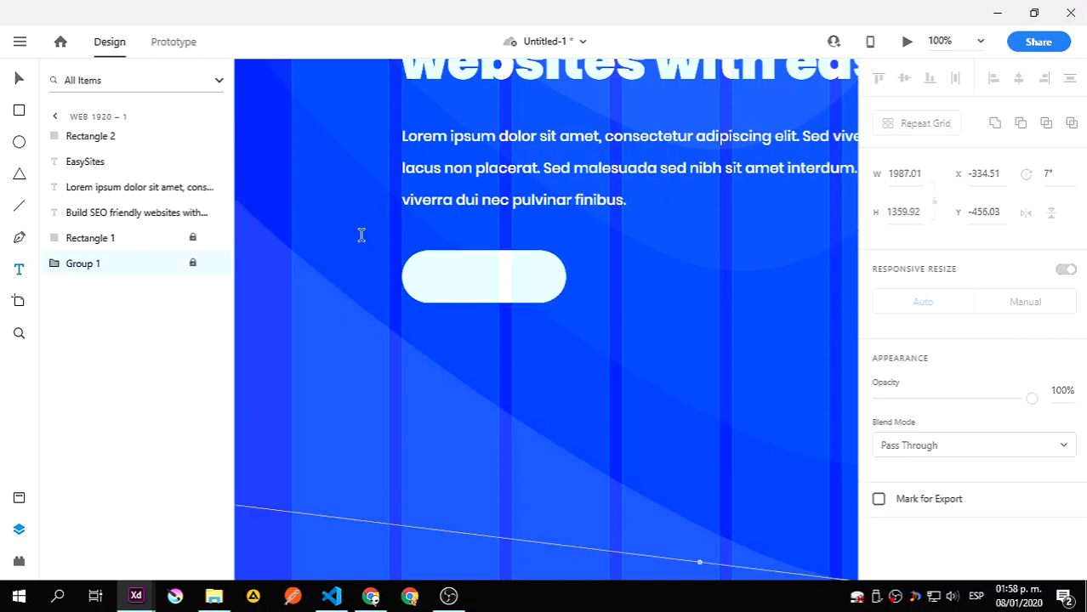
pyautogui.moveTo(427, 264); pyautogui.dragTo(531, 296)
pyautogui.write('Lear')
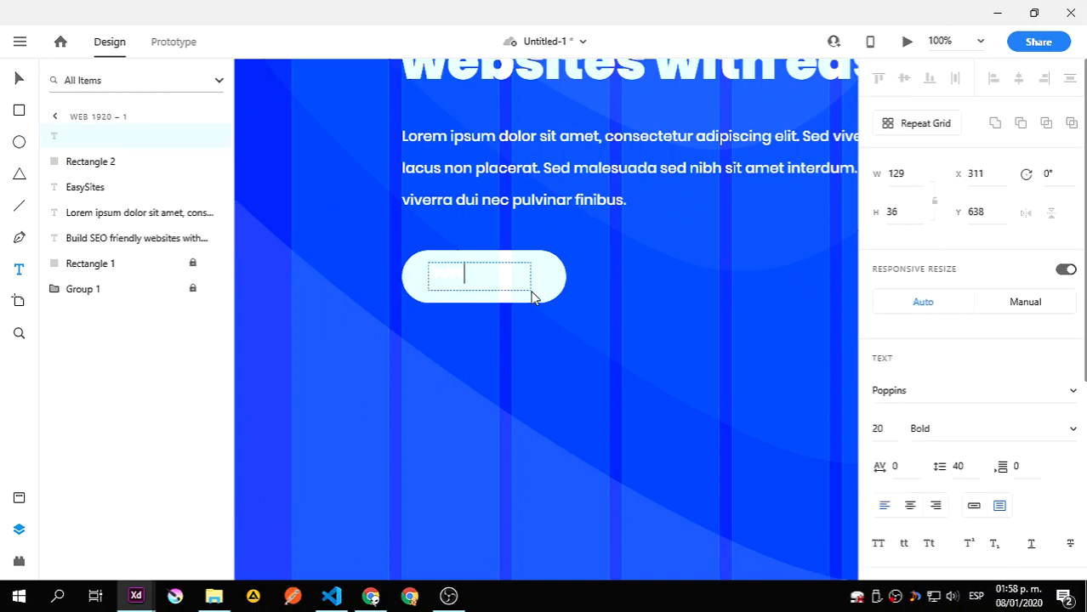
pyautogui.write('nload trial')
# - Format the "Download trial" label at font size 16 with Medium weight
pyautogui.tripleClick(517, 283)
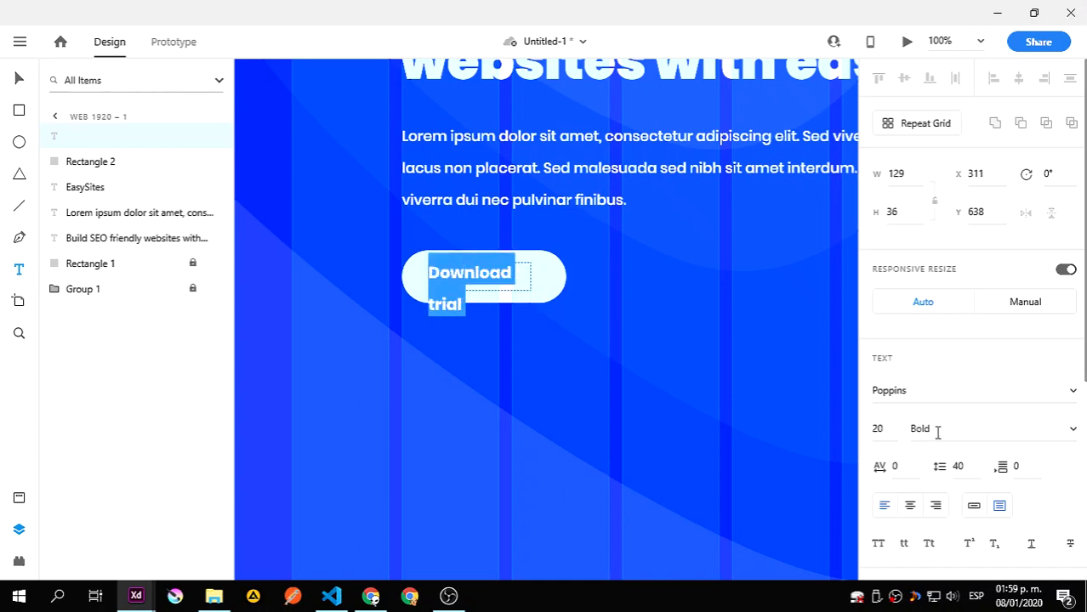
pyautogui.click(878, 430)
pyautogui.write('2')
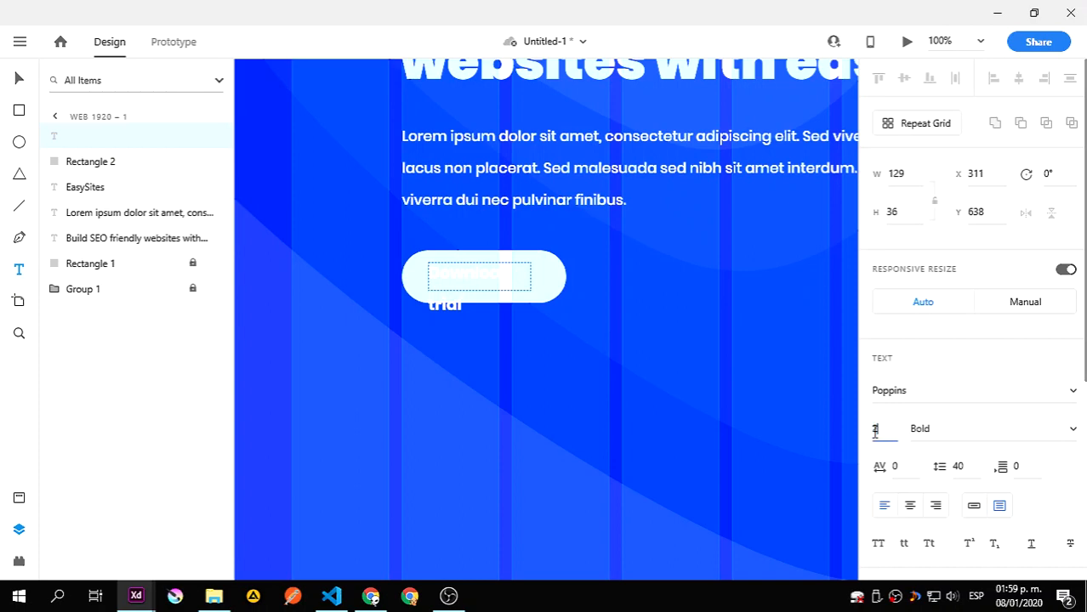
pyautogui.write('6')
pyautogui.press('Return')
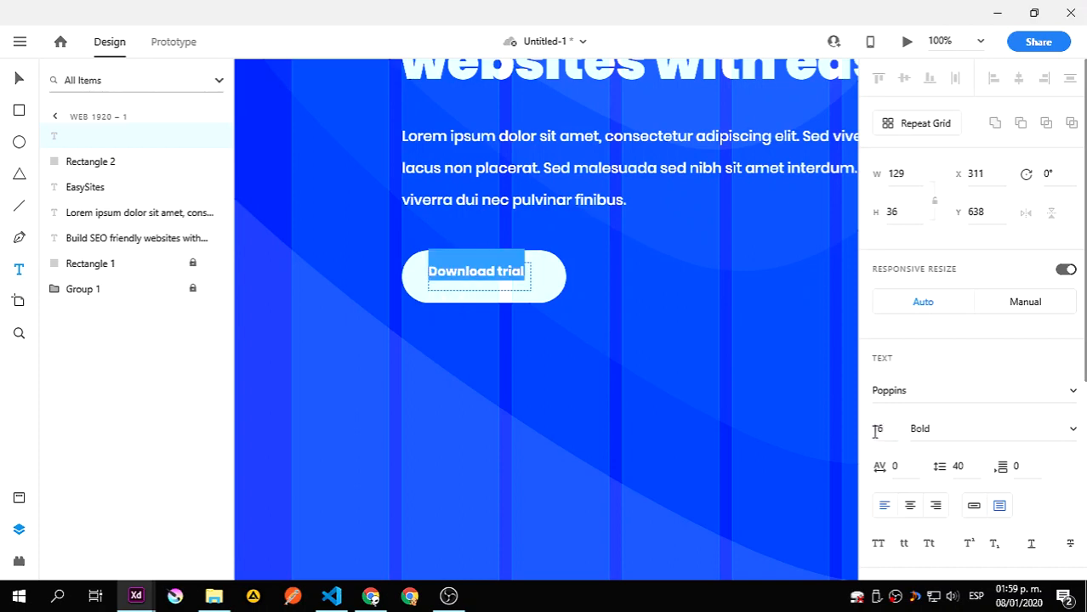
pyautogui.click(1072, 429)
pyautogui.click(948, 488)
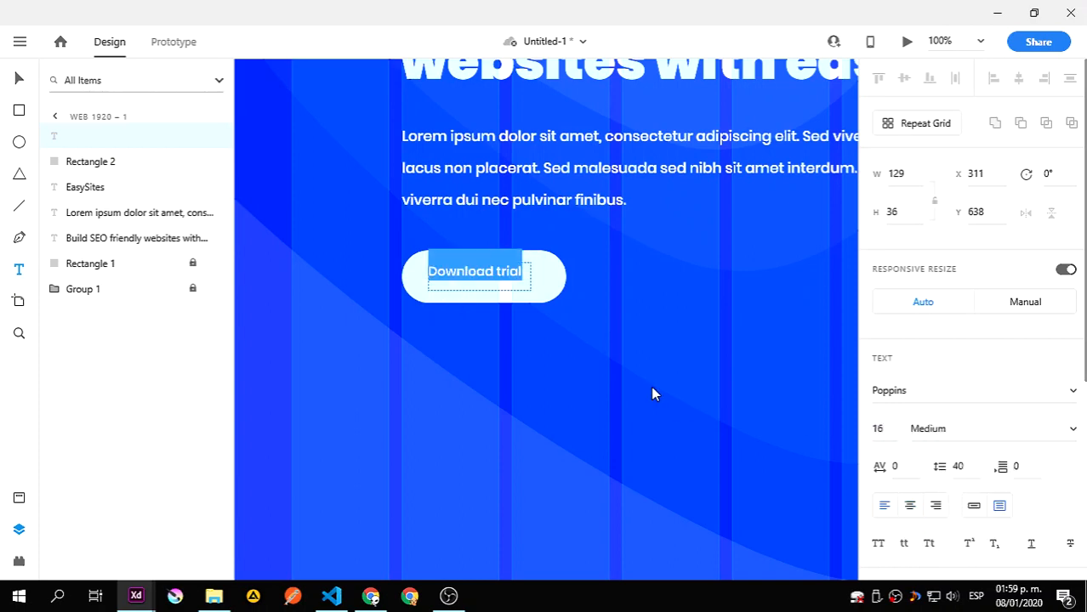
pyautogui.click(20, 82)
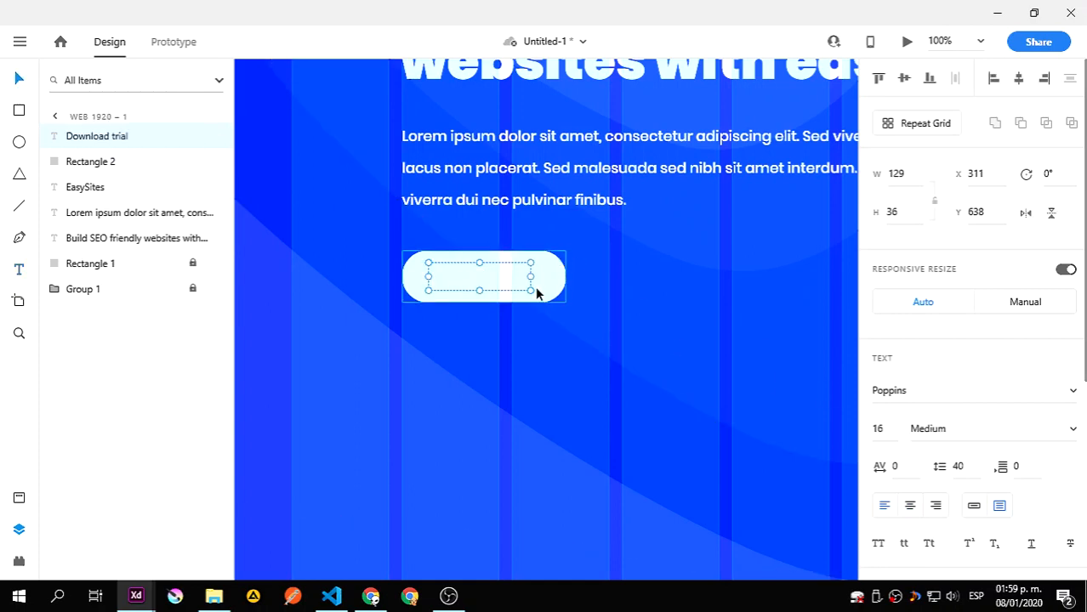
# - Fill the "Download trial" text with the blue #225BFF sampled from the lower background area
pyautogui.doubleClick(504, 276)
pyautogui.scroll(-5, 905, 425)
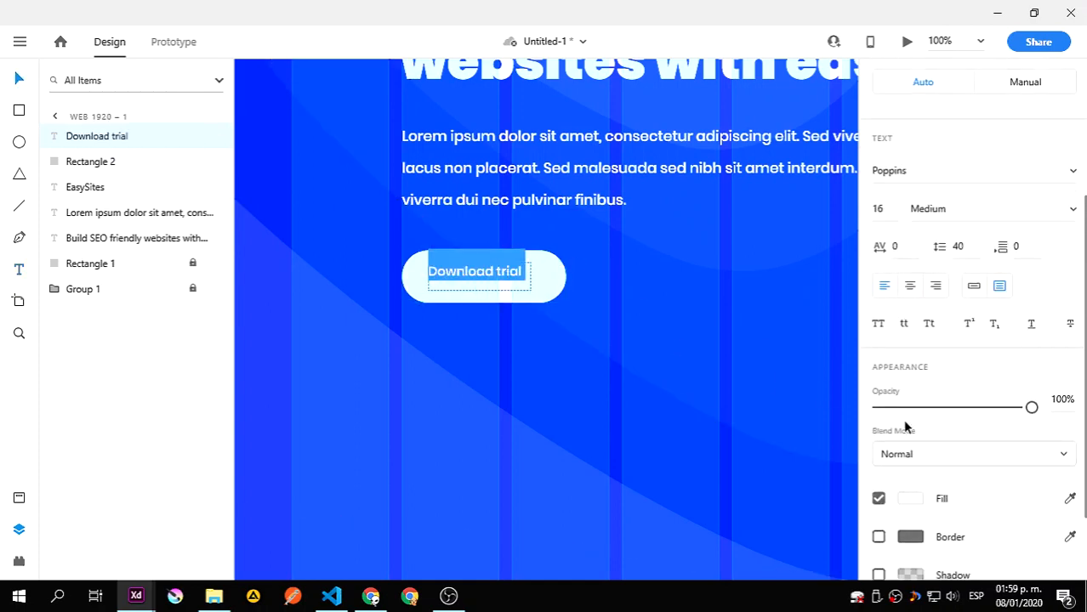
pyautogui.click(910, 399)
pyautogui.moveTo(683, 426); pyautogui.dragTo(605, 414)
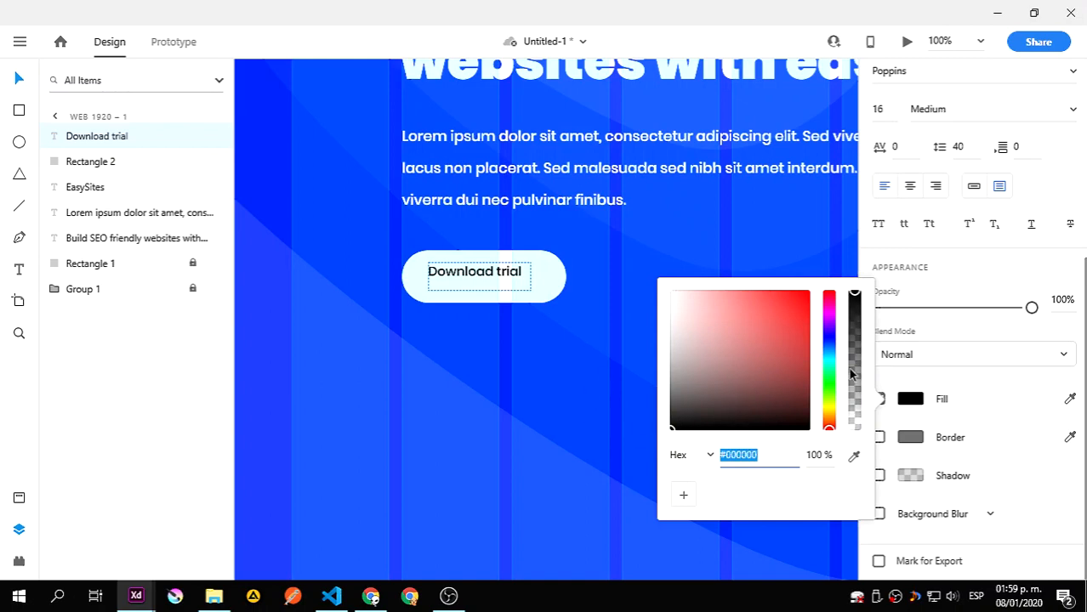
pyautogui.click(854, 456)
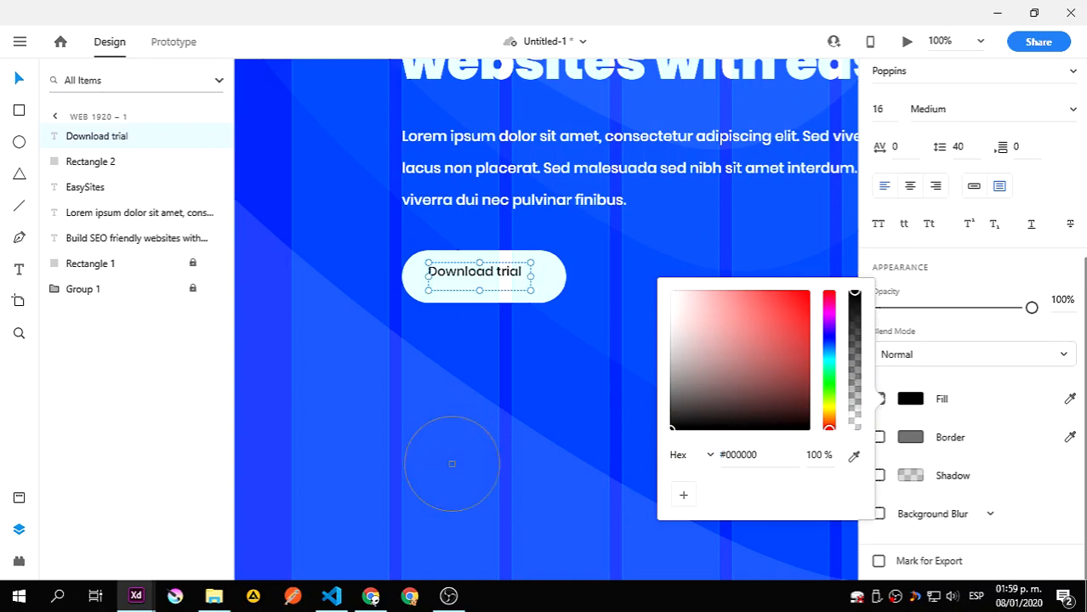
pyautogui.click(451, 463)
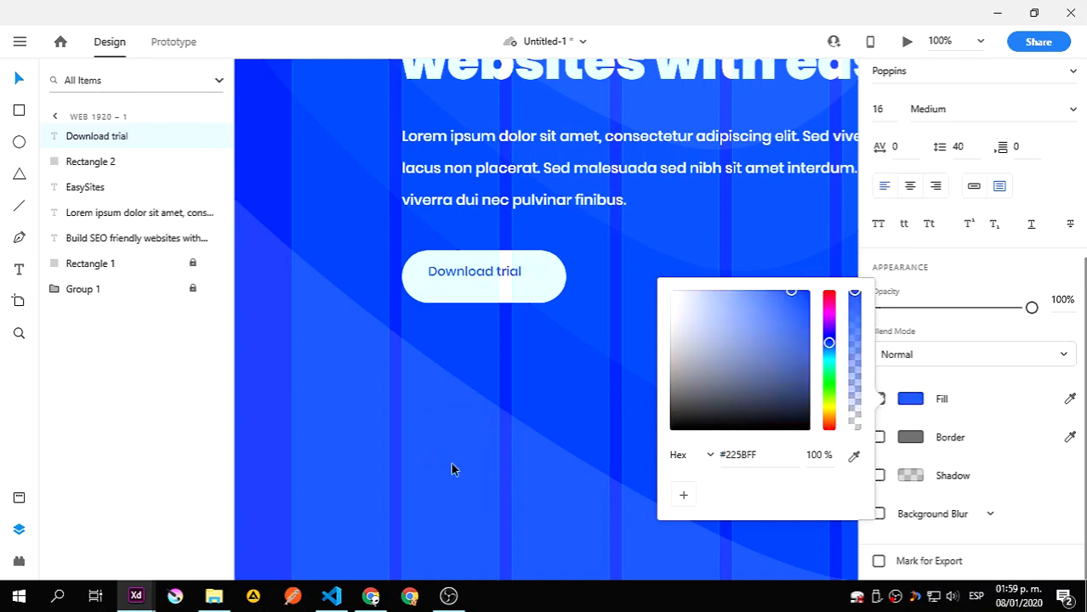
# - Reduce the label's text box to about 24 px high, center it vertically in the button, and save the document
pyautogui.click(479, 292)
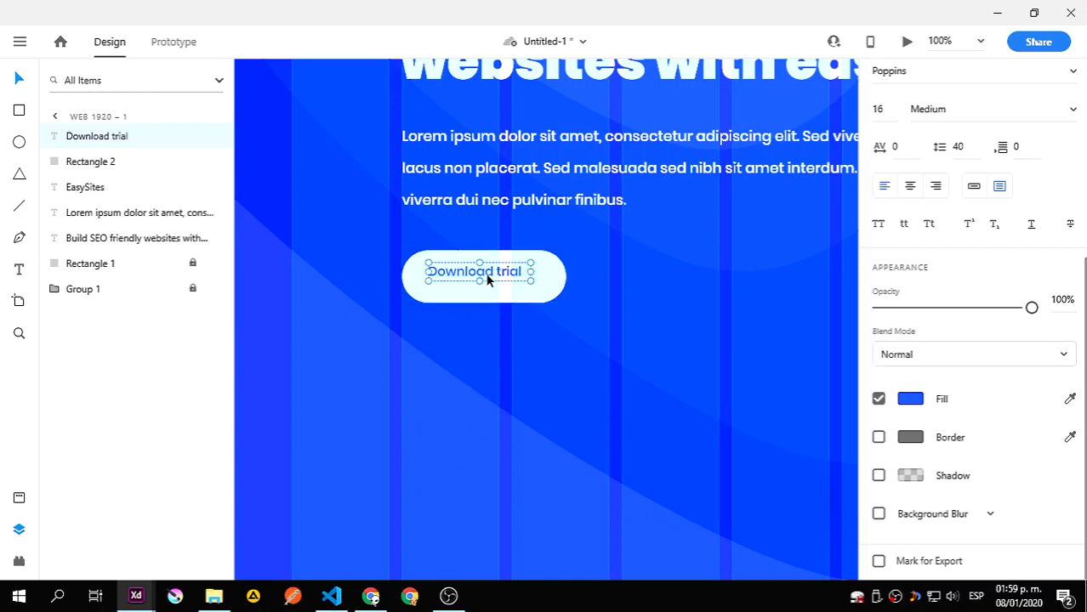
pyautogui.click(620, 289)
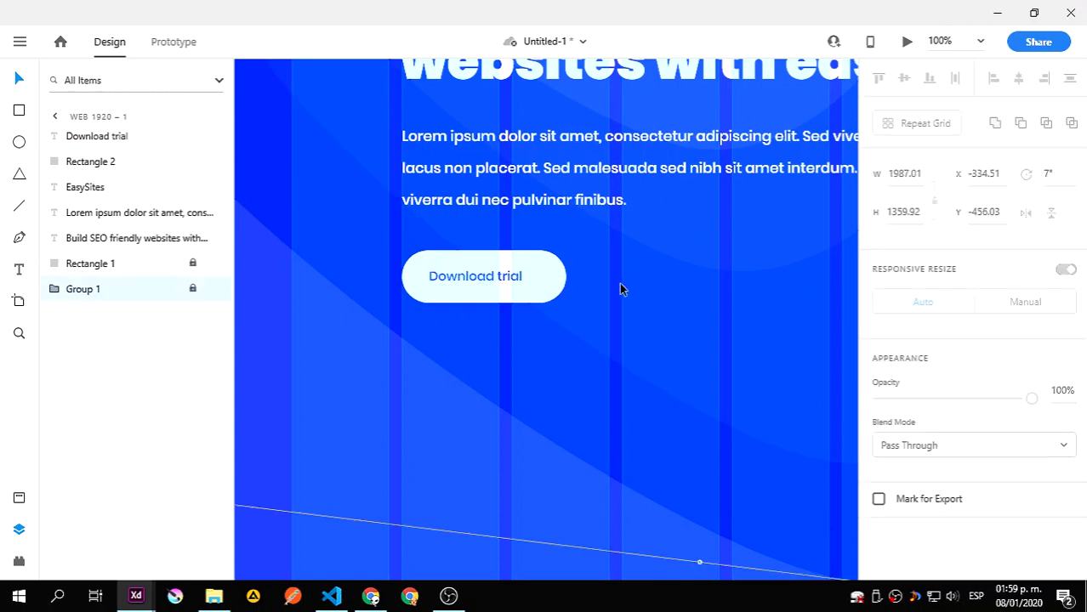
pyautogui.hotkey('ctrl', '0')
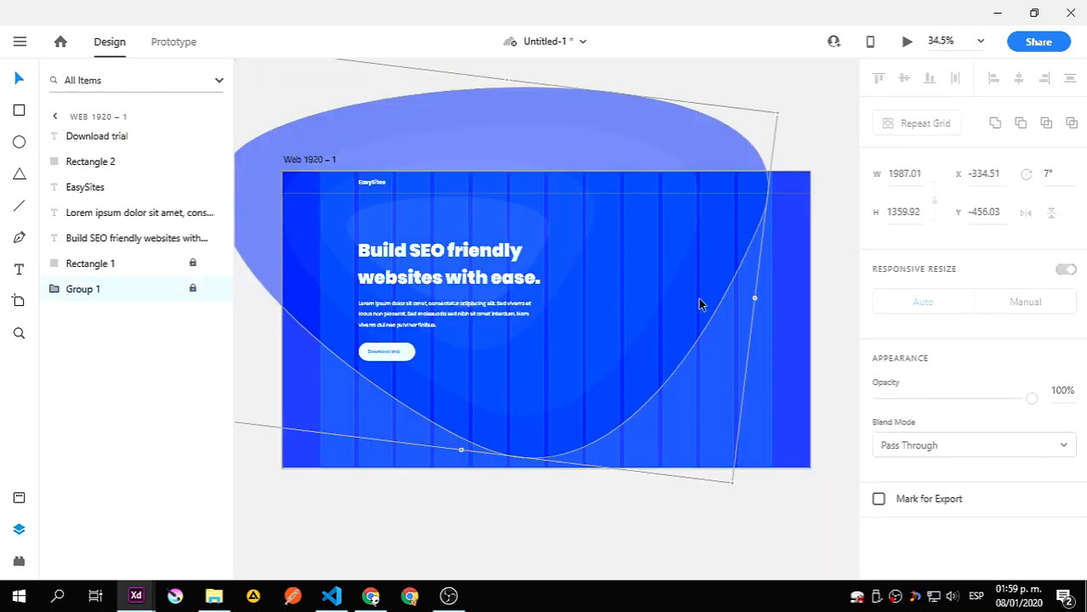
pyautogui.click(797, 130)
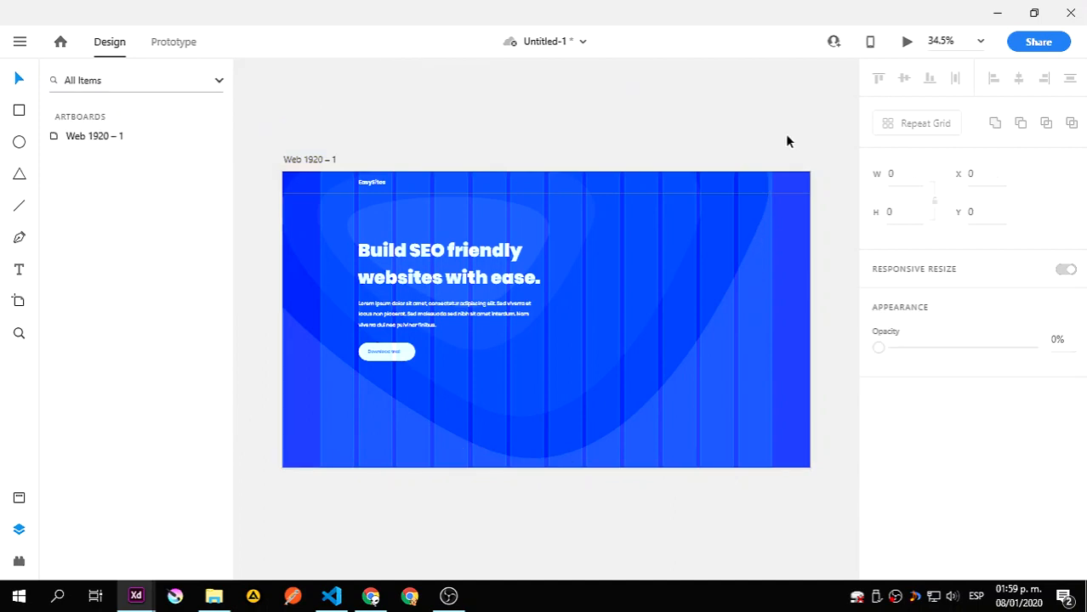
pyautogui.hotkey('ctrl', 's')
# - Narrow the "Download trial" text box to about 122 px wide so it fits the text
pyautogui.hotkey('ctrl', '1')
pyautogui.moveTo(432, 427); pyautogui.dragTo(787, 250)
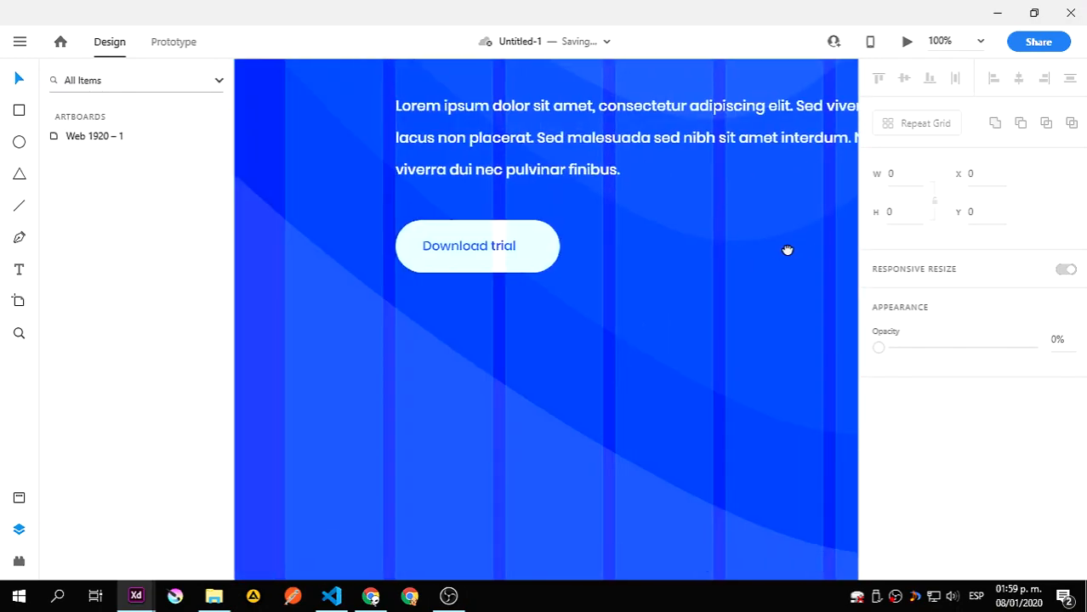
pyautogui.click(482, 247)
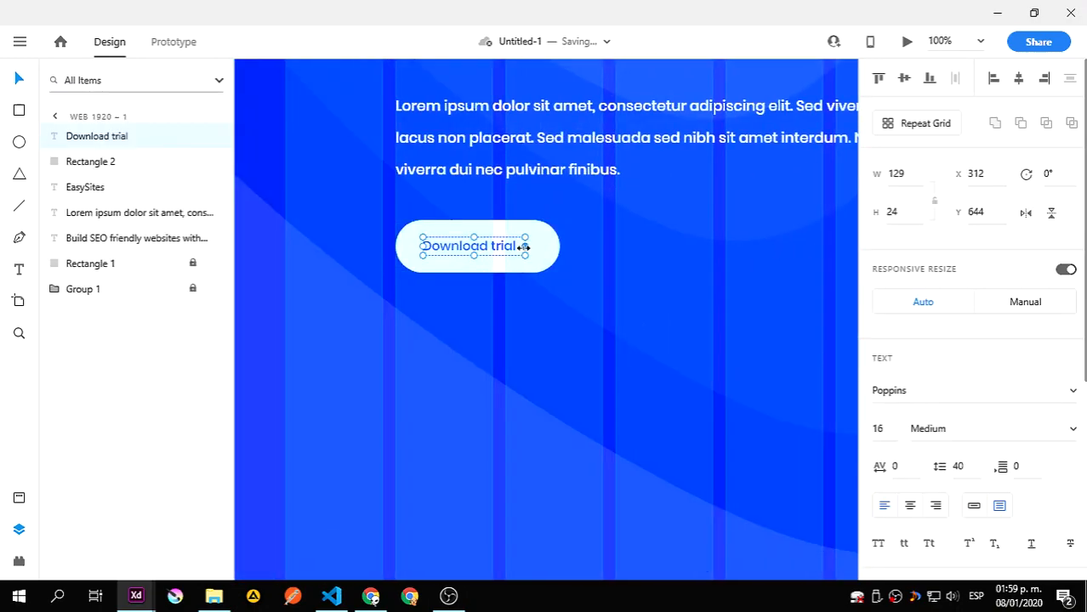
pyautogui.moveTo(524, 245); pyautogui.dragTo(520, 246)
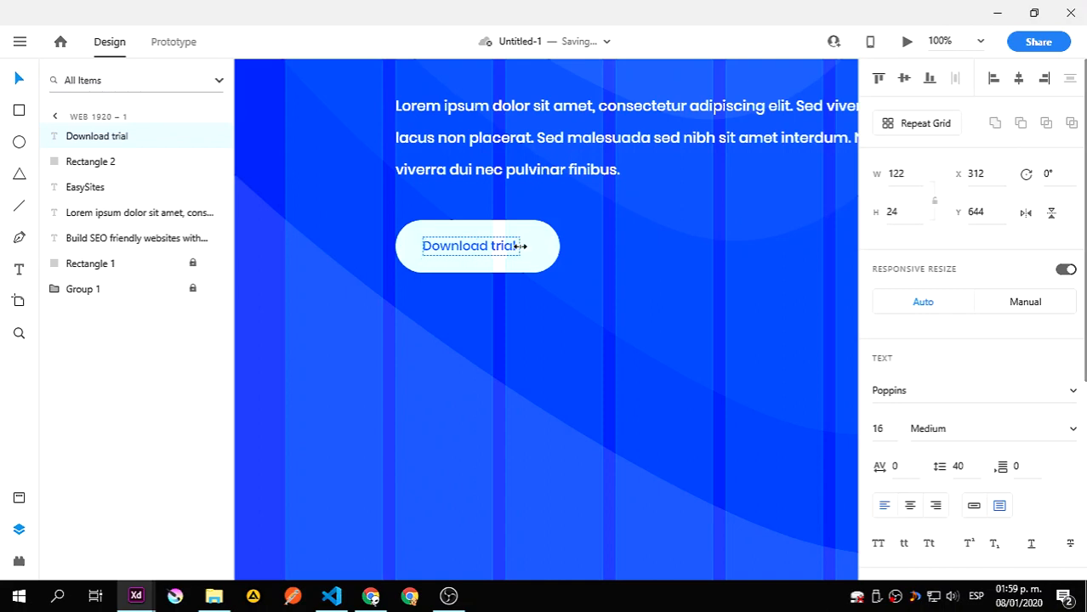
pyautogui.click(626, 236)
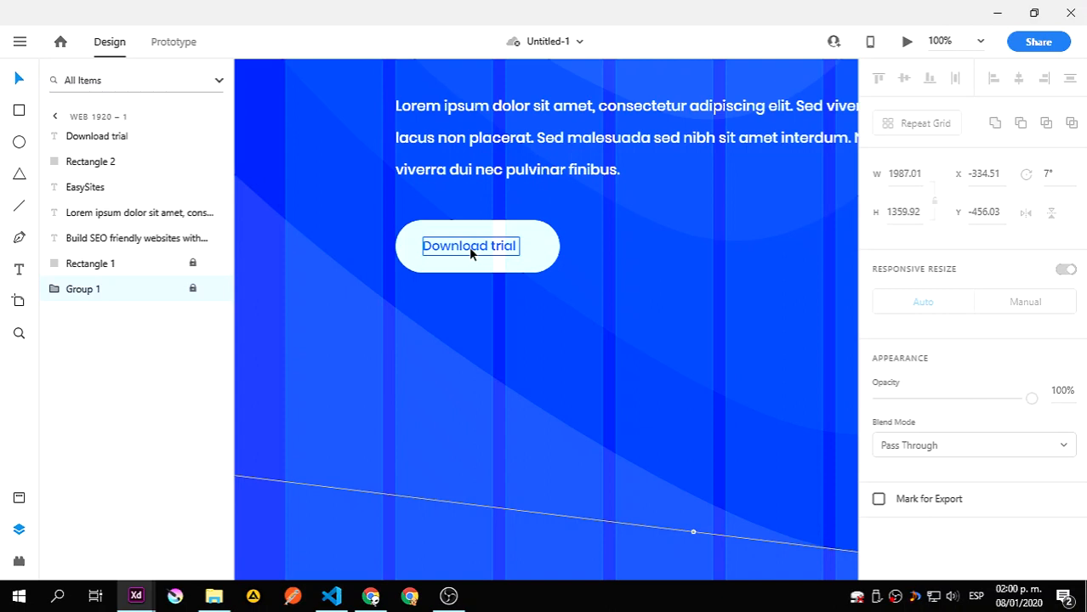
# - Duplicate the white button shape to its right at the same height, at about X 538
pyautogui.moveTo(616, 292); pyautogui.dragTo(533, 300)
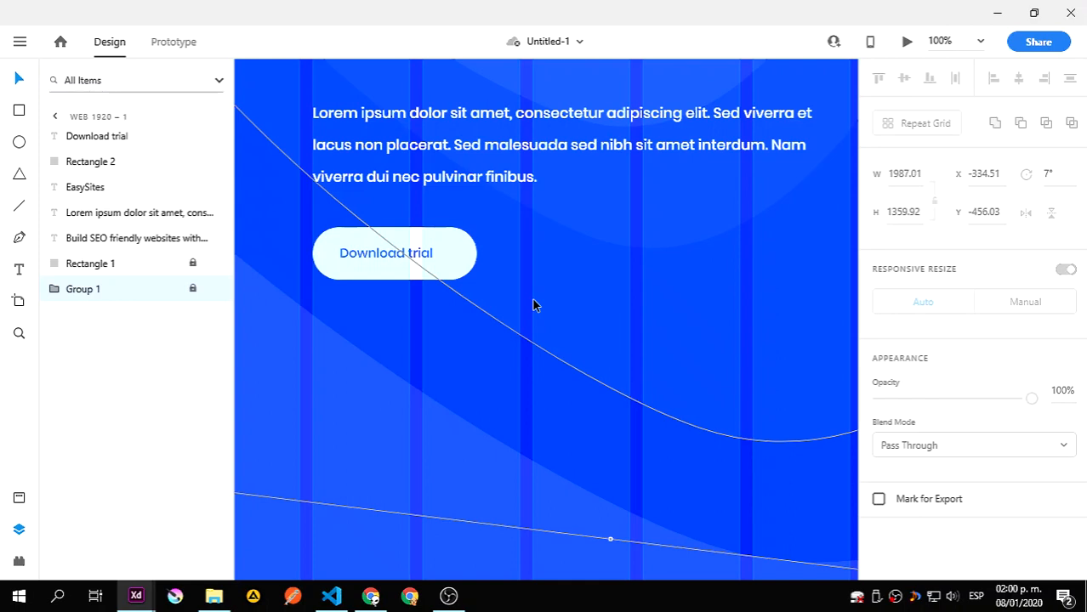
pyautogui.click(455, 252)
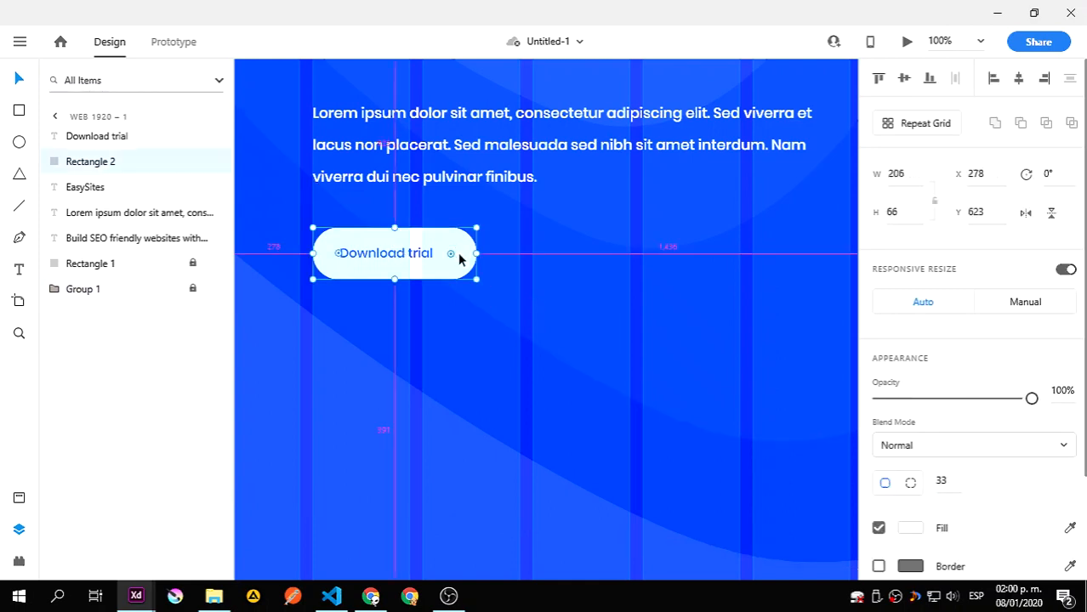
pyautogui.moveTo(455, 252); pyautogui.dragTo(661, 255)
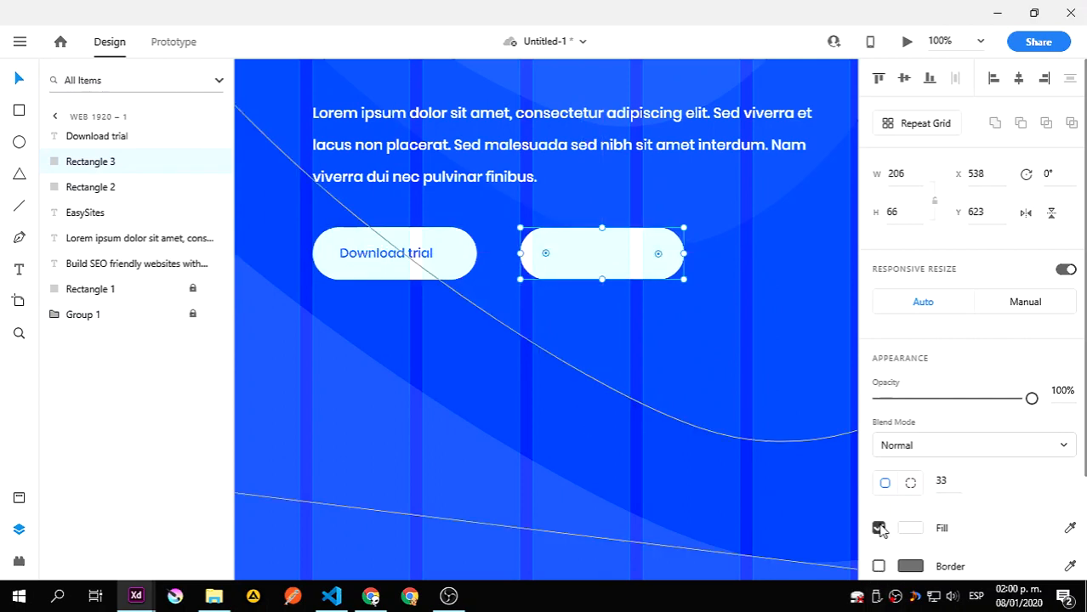
# - Turn the duplicated button into an outline by removing its fill and giving it a white border
pyautogui.click(879, 528)
pyautogui.click(878, 566)
pyautogui.click(910, 567)
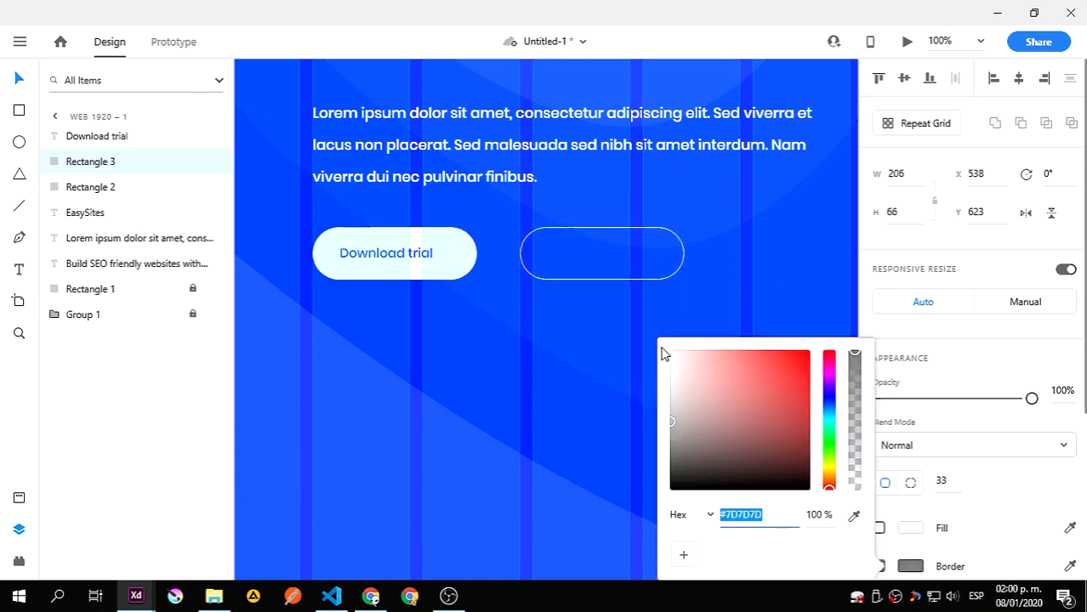
pyautogui.click(749, 279)
# - Duplicate the "Download trial" label into the outlined button and change the copy's text to "Learn More"
pyautogui.click(427, 255)
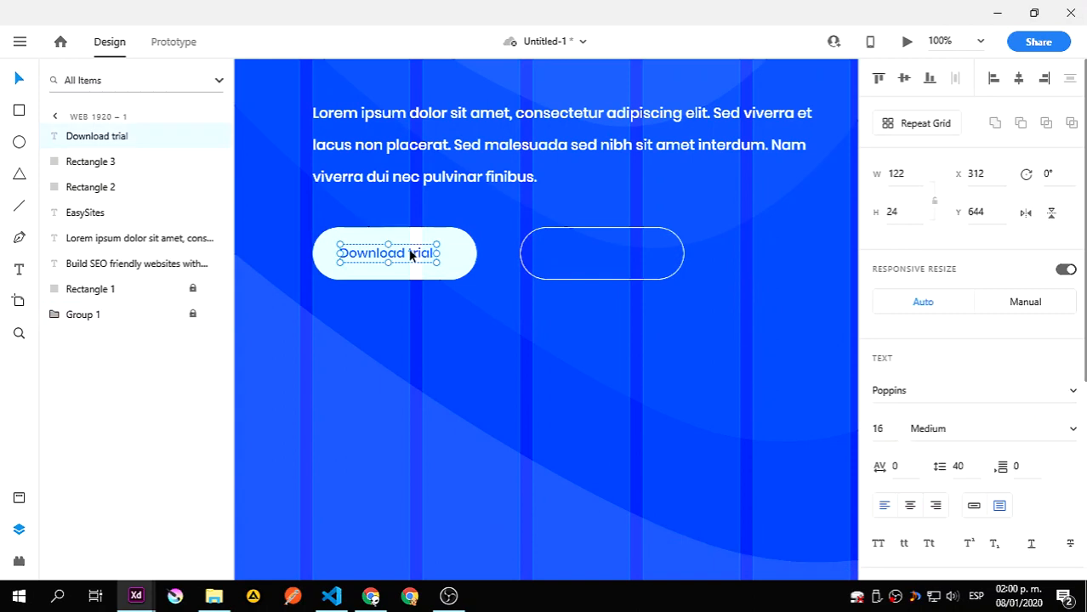
pyautogui.moveTo(417, 252); pyautogui.dragTo(616, 254)
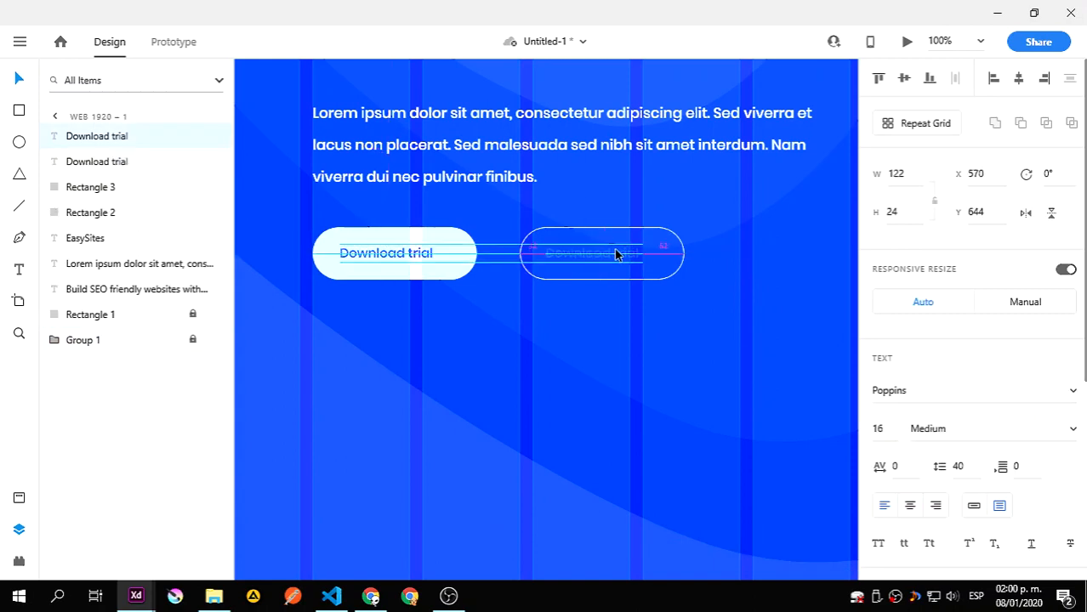
pyautogui.doubleClick(624, 252)
pyautogui.doubleClick(626, 253)
pyautogui.tripleClick(632, 253)
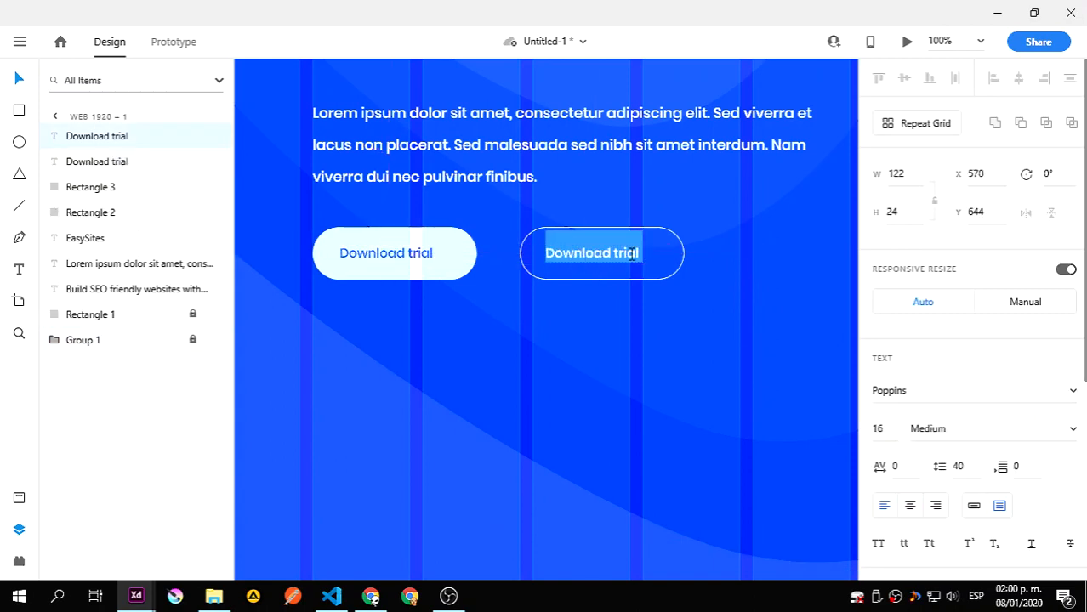
pyautogui.write('Learn')
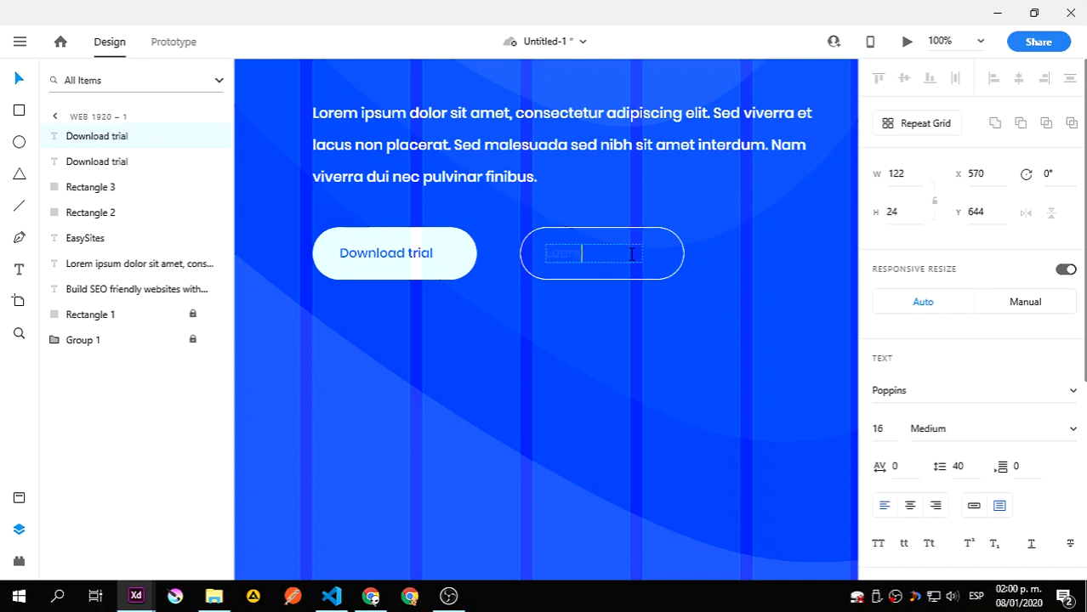
pyautogui.press('BackSpace')
pyautogui.press('BackSpace')
pyautogui.press('BackSpace')
pyautogui.press('BackSpace')
pyautogui.write('earn More')
# - Change the fill of the "Learn More" label text to white
pyautogui.scroll(-5, 992, 383)
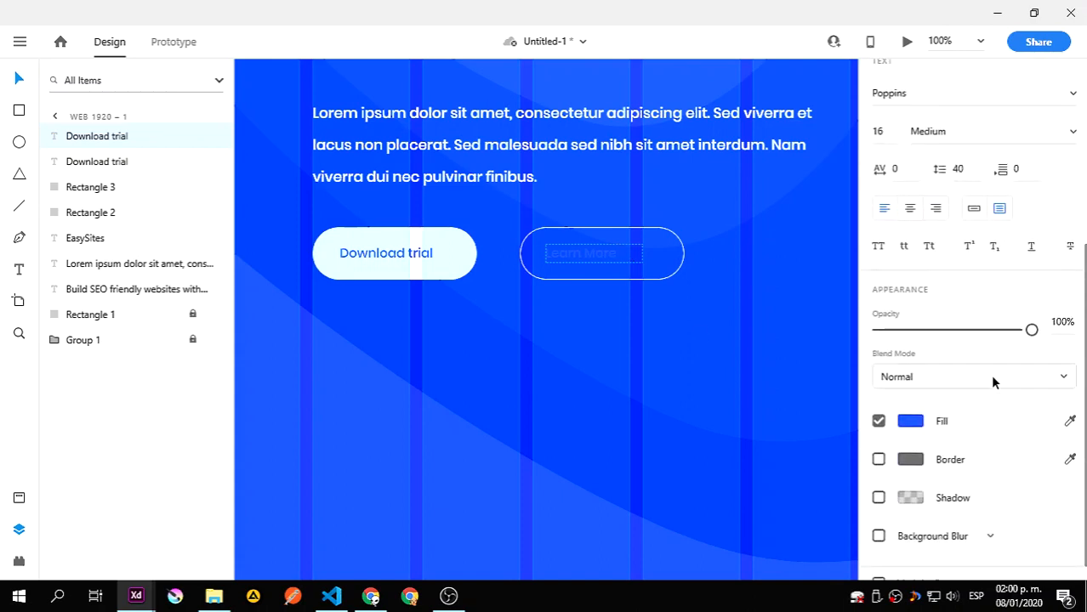
pyautogui.click(910, 399)
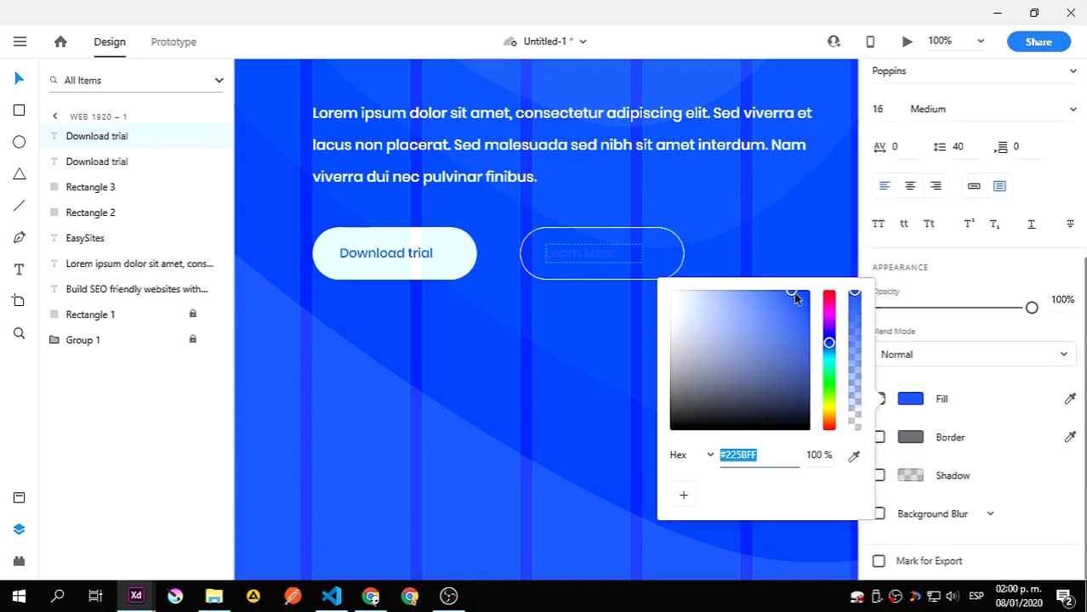
pyautogui.moveTo(794, 293); pyautogui.dragTo(648, 299)
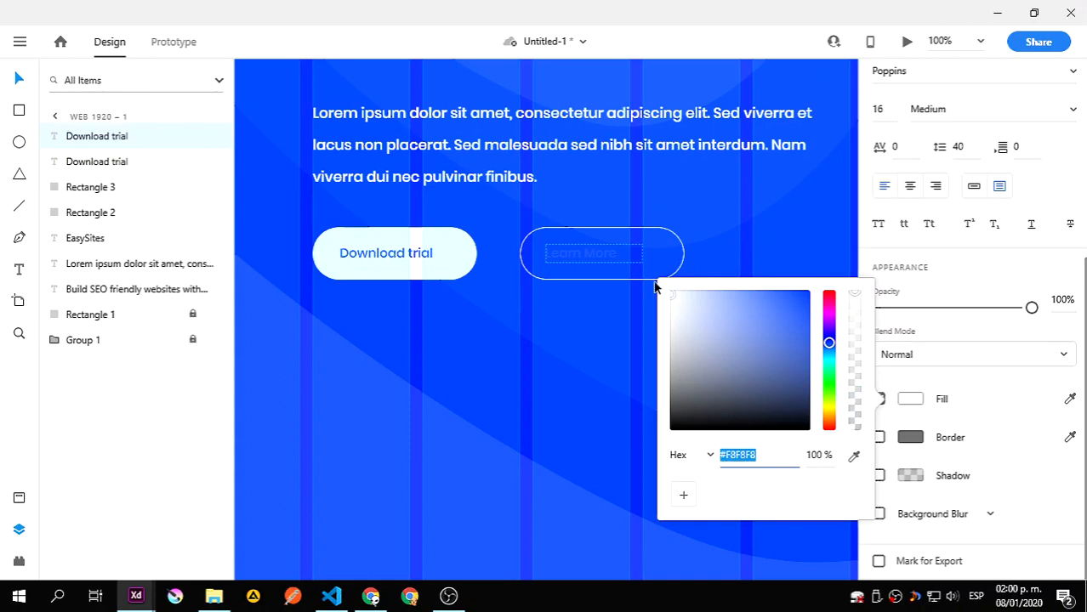
pyautogui.tripleClick(622, 255)
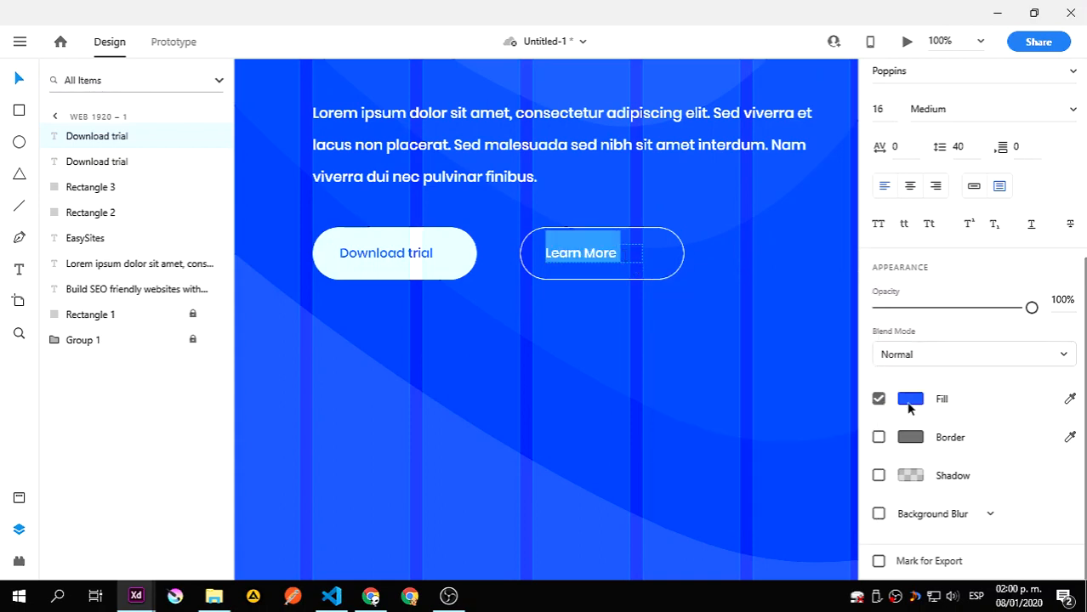
pyautogui.click(908, 403)
pyautogui.moveTo(688, 291); pyautogui.dragTo(632, 303)
pyautogui.press('Escape')
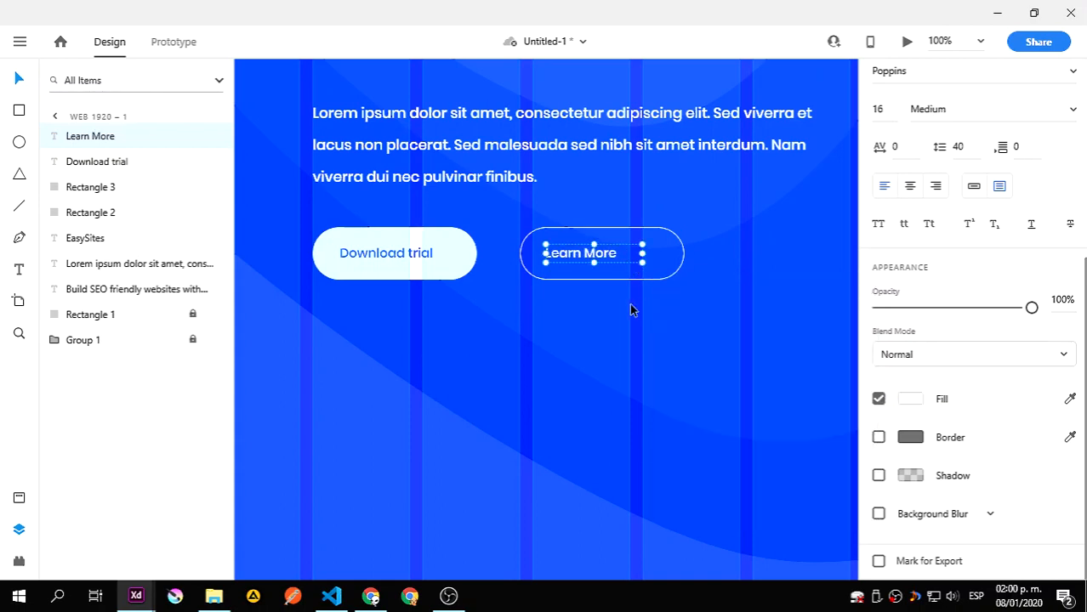
# - Preview the hero section with both buttons and return to the artboard
pyautogui.click(906, 41)
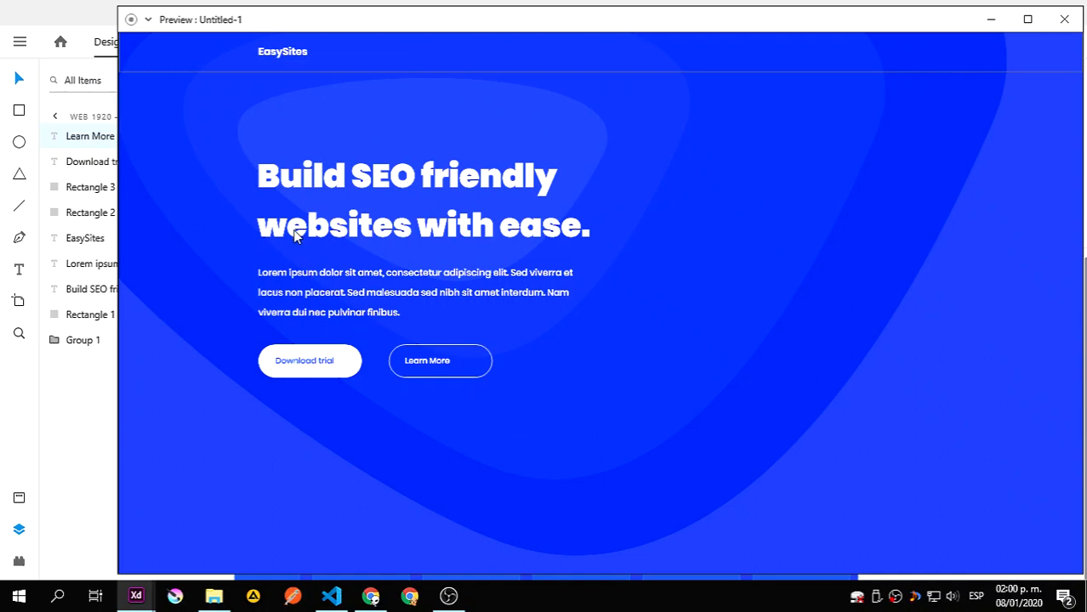
pyautogui.click(1063, 26)
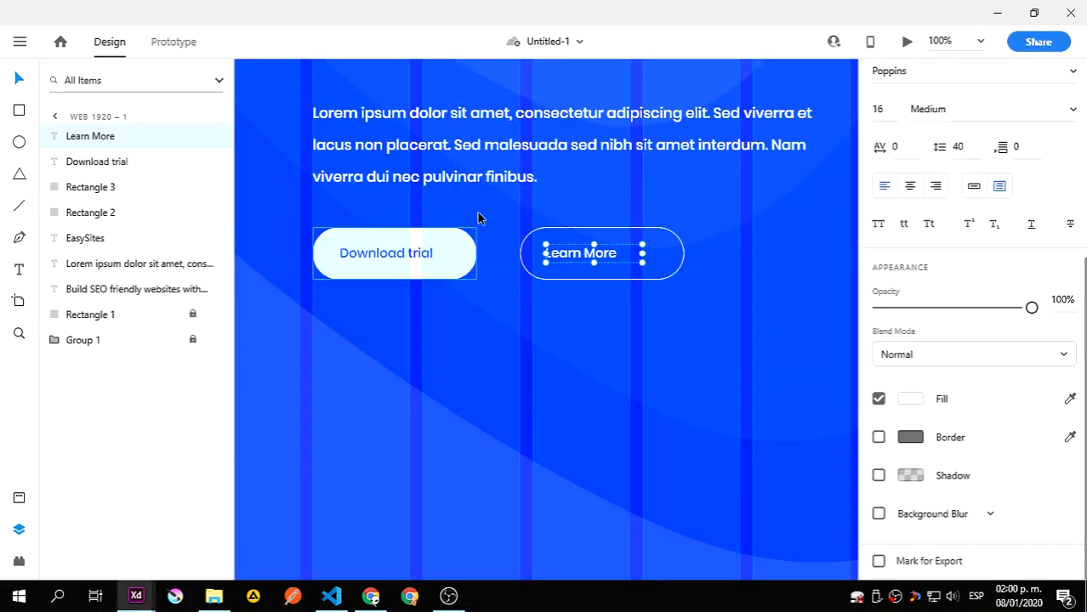
pyautogui.click(606, 269)
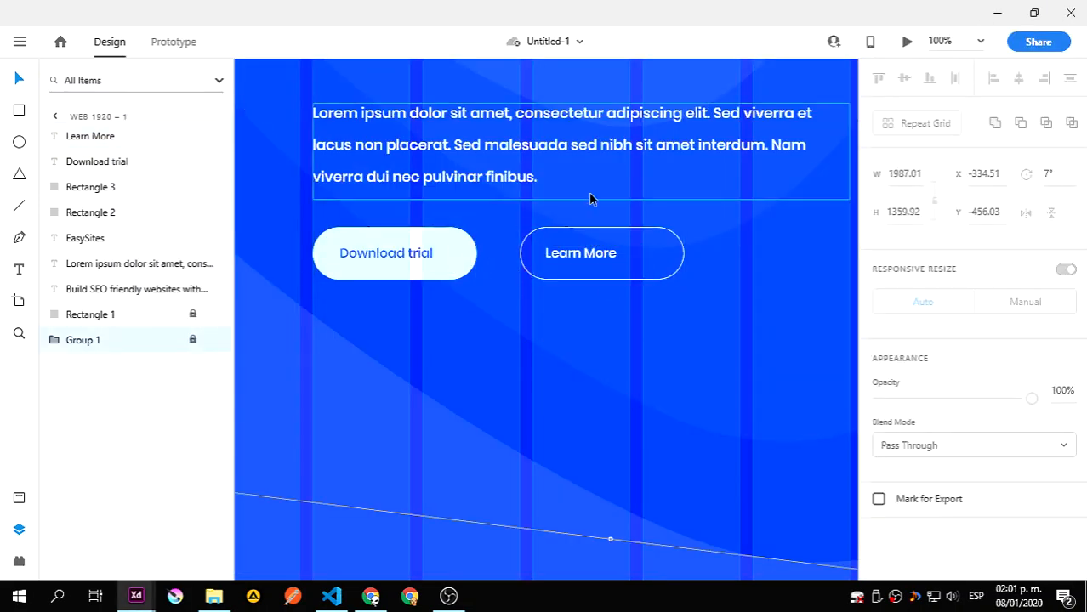
pyautogui.moveTo(590, 194); pyautogui.dragTo(517, 274)
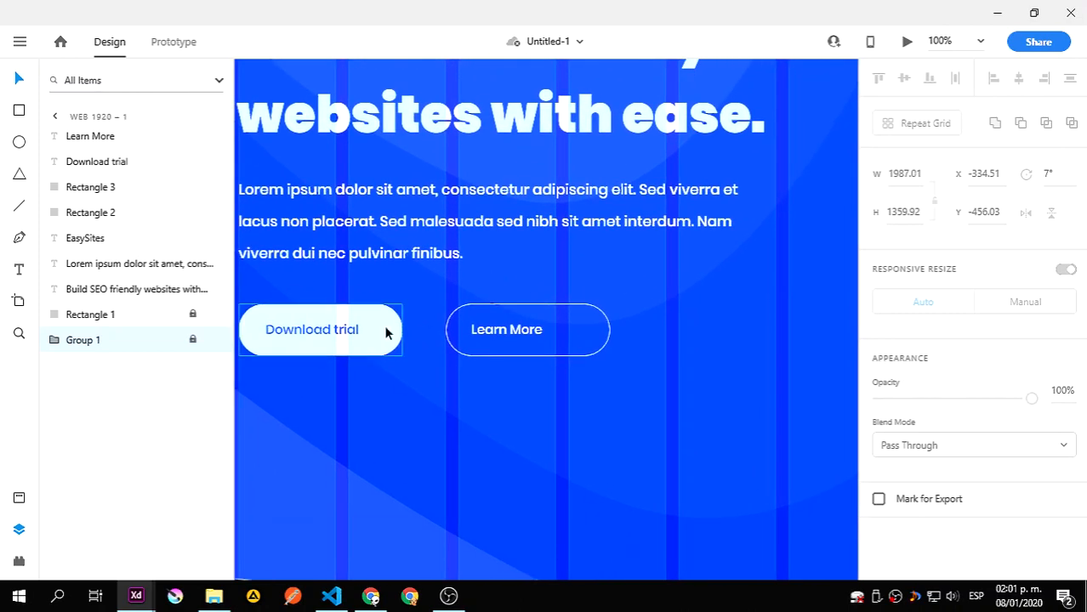
# - Switch to Chrome and examine the button icons on the finished Semantic Seo Websites page
pyautogui.moveTo(371, 597)
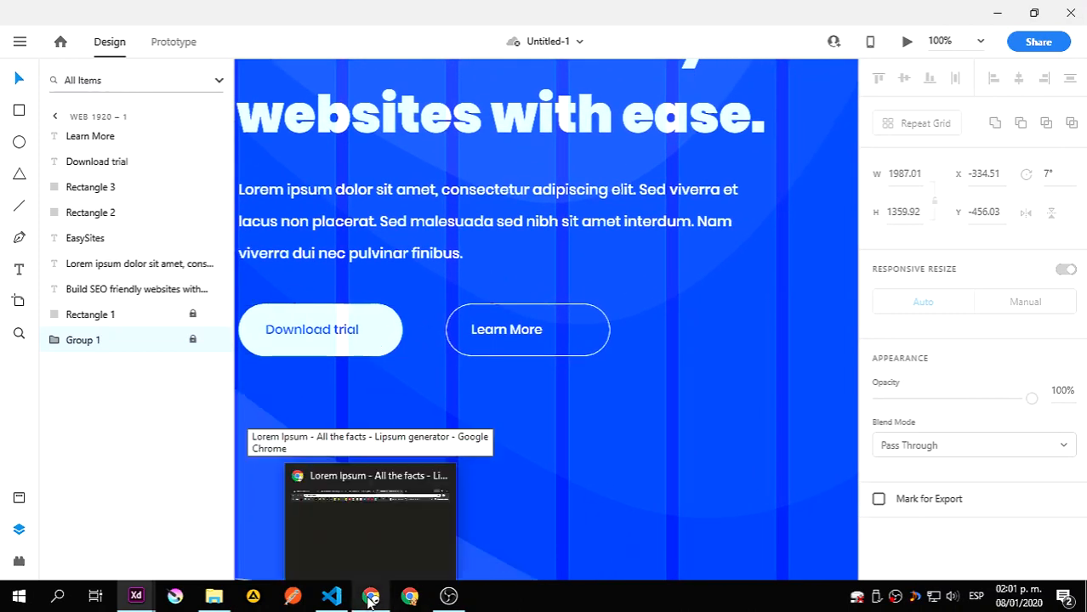
pyautogui.click(371, 598)
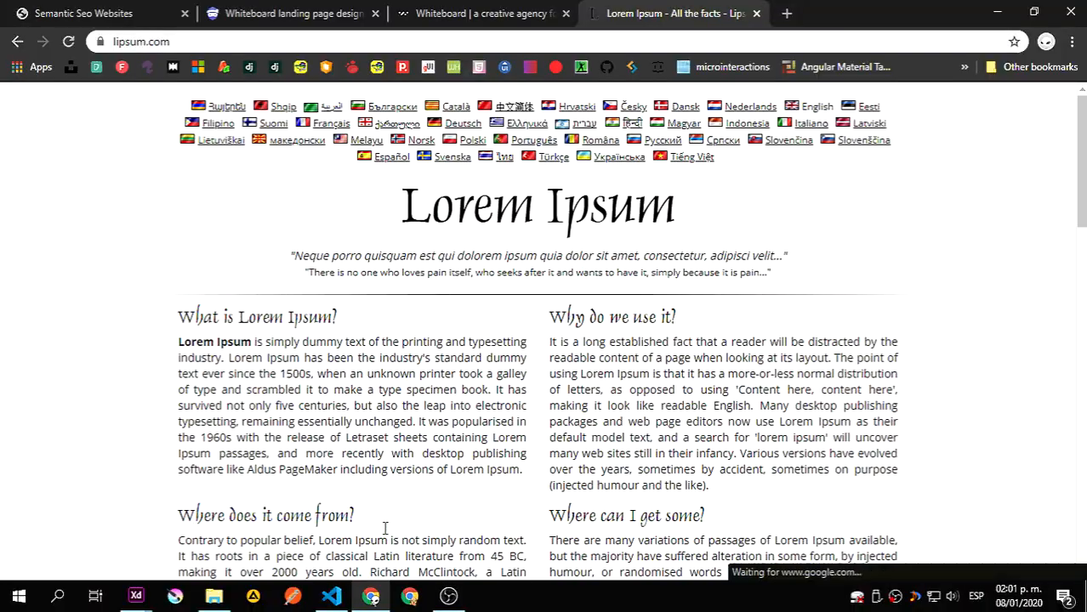
pyautogui.click(138, 10)
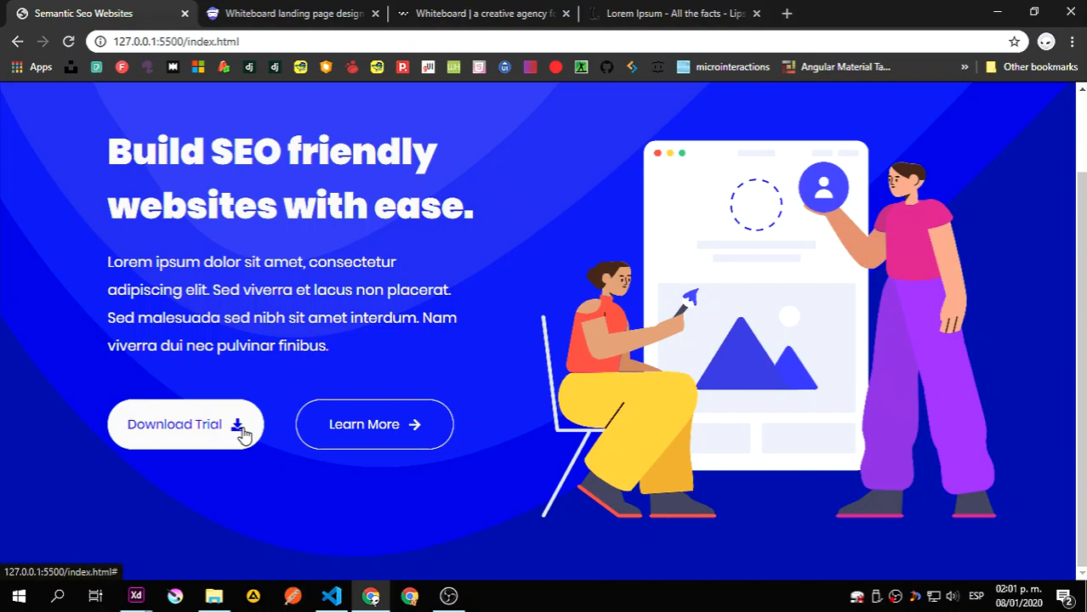
# - Search Google for "adobe xd material icons" in a new tab and open the XDGuru material icons page
pyautogui.click(787, 13)
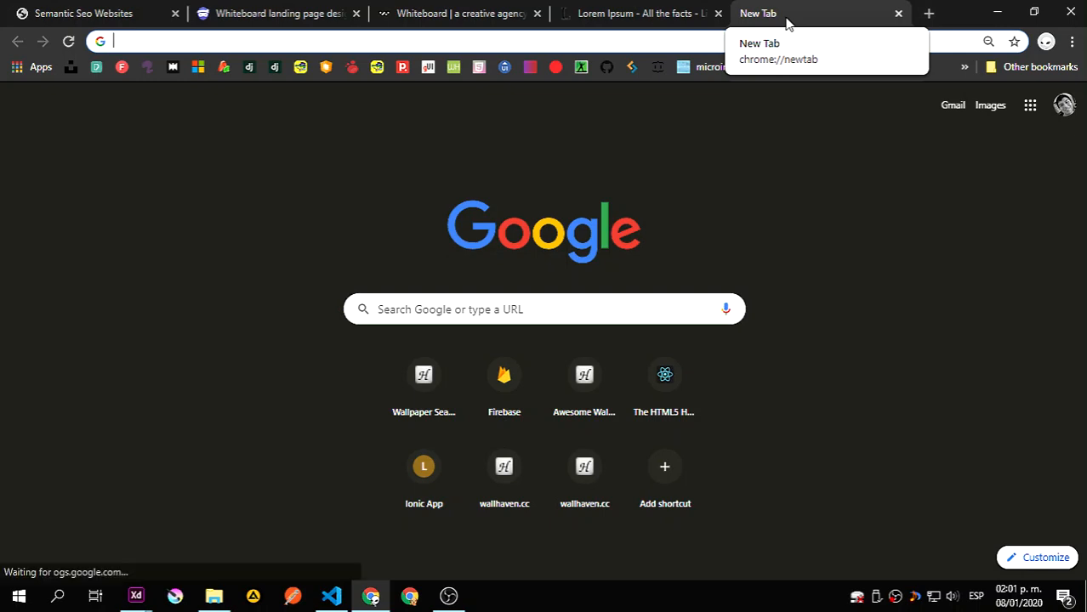
pyautogui.write('adobe xd')
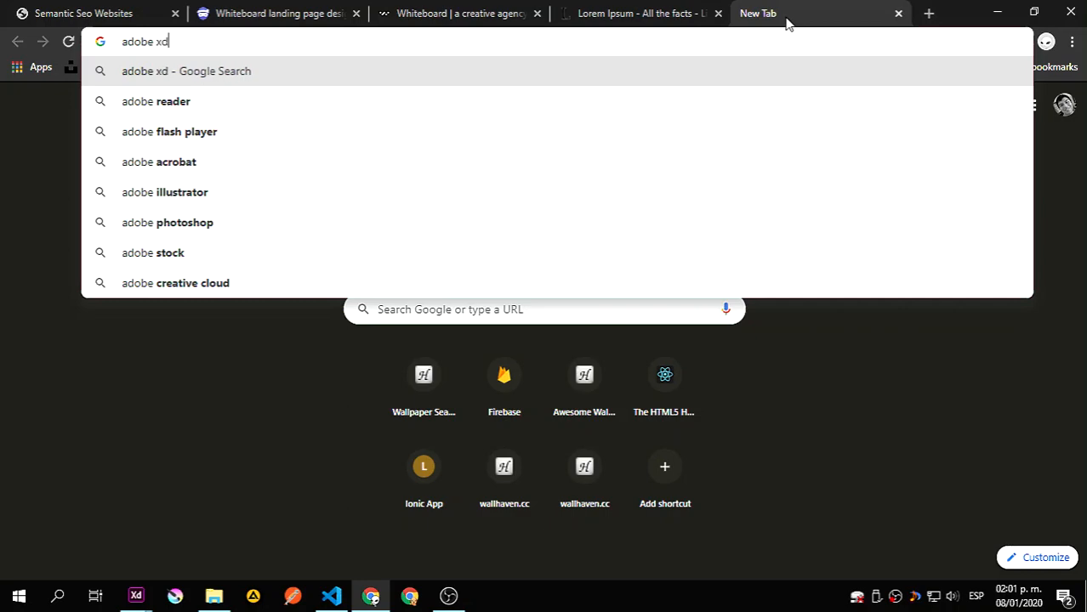
pyautogui.write(' material i')
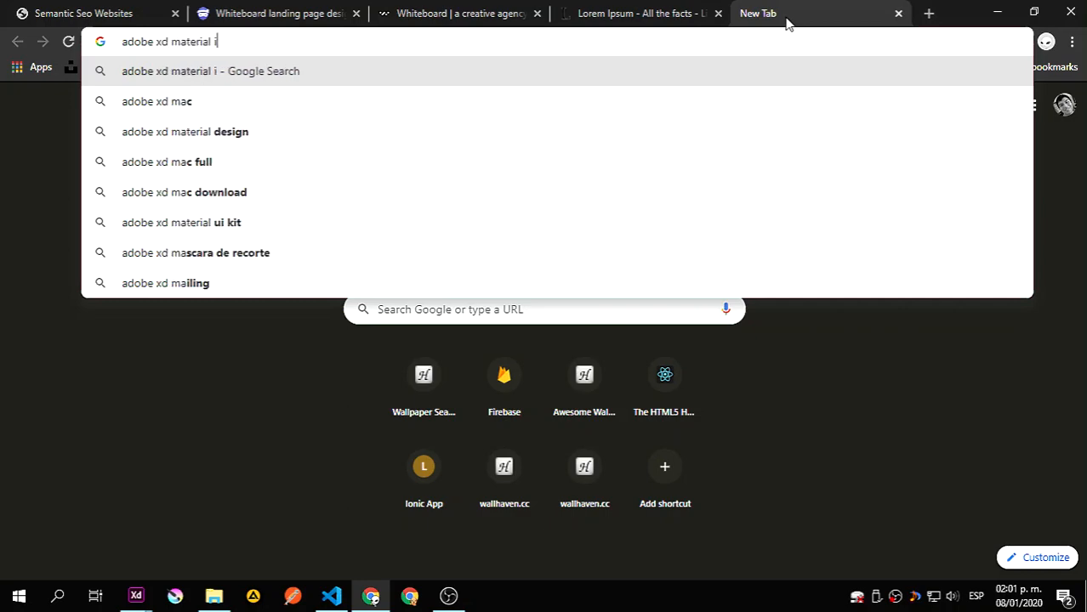
pyautogui.write('cons')
pyautogui.press('Return')
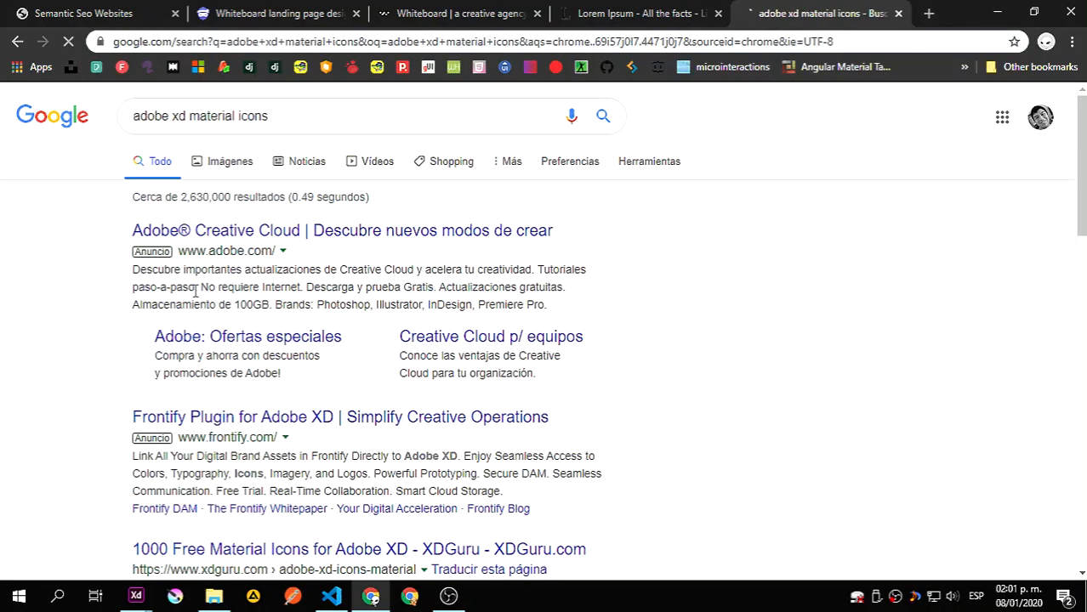
pyautogui.scroll(-2, 195, 291)
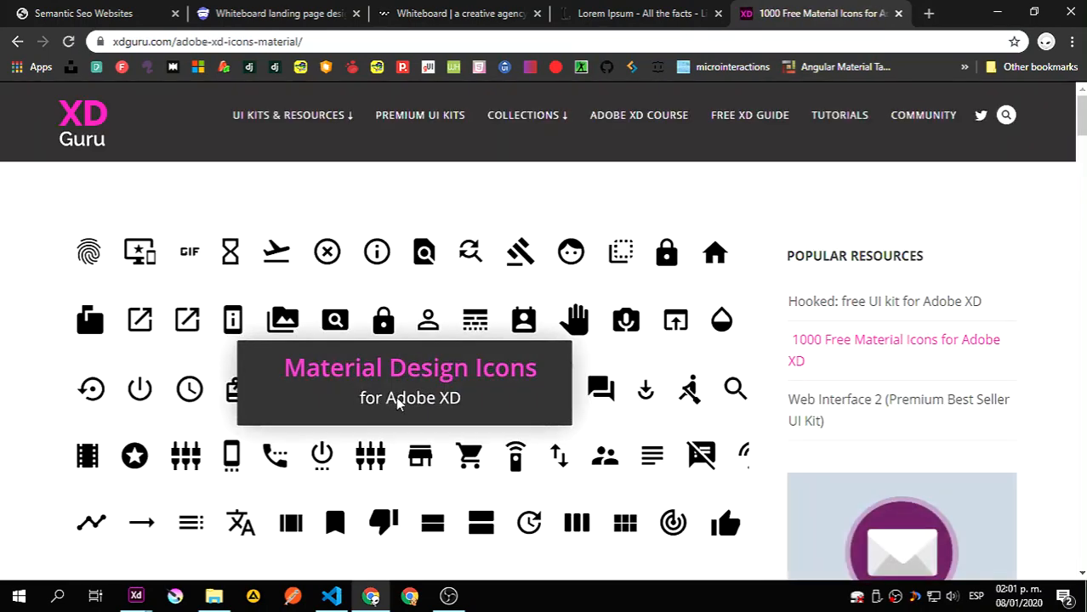
# - Download the free Material Icons zip from the XDGuru page and switch to File Explorer with the browser minimized
pyautogui.scroll(-10, 397, 403)
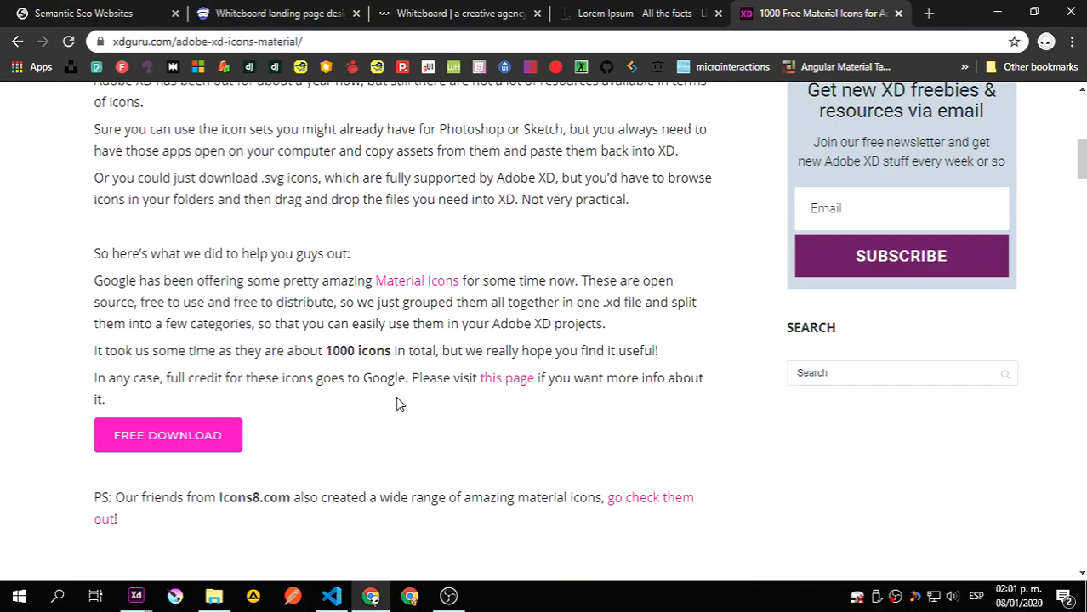
pyautogui.scroll(1, 154, 296)
pyautogui.click(154, 296)
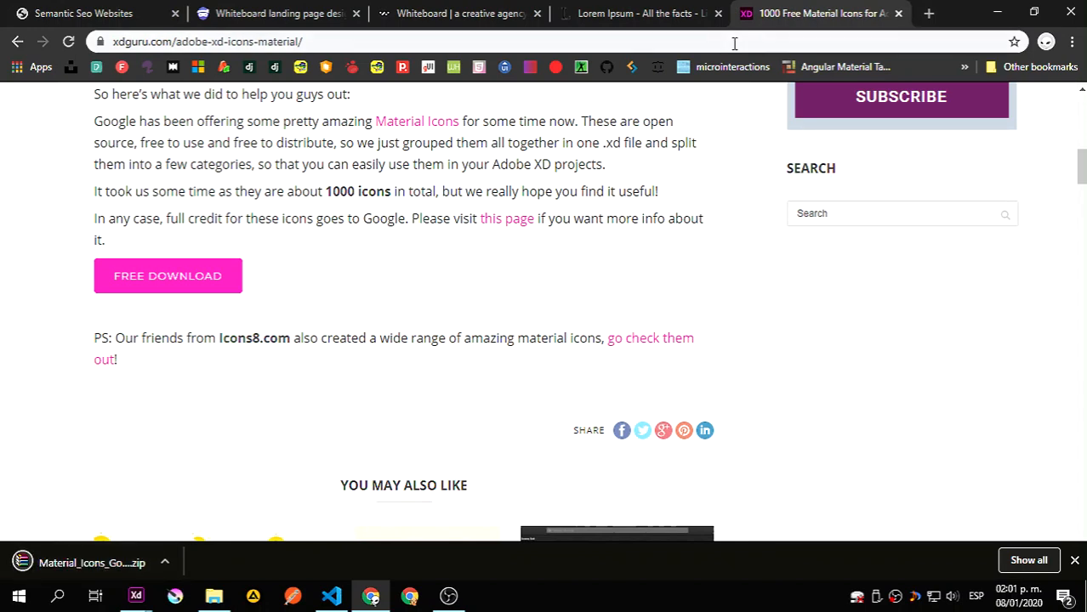
pyautogui.click(213, 596)
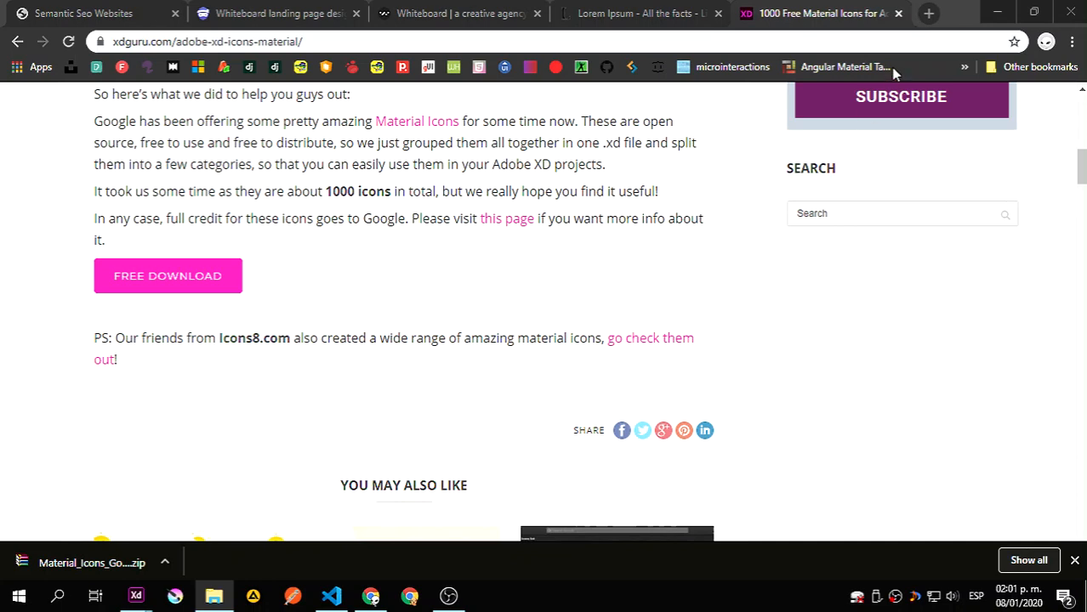
pyautogui.click(997, 14)
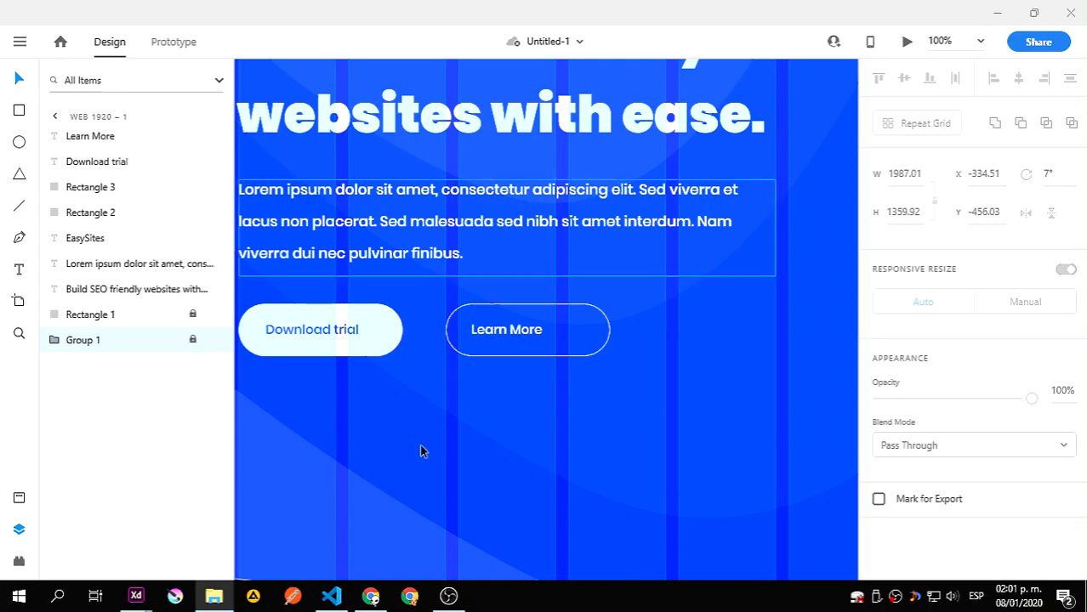
# - Return to Chrome, search for "smash illustrations" in the Whiteboard landing page tab and open the usesmash.com site
pyautogui.click(370, 596)
pyautogui.click(340, 11)
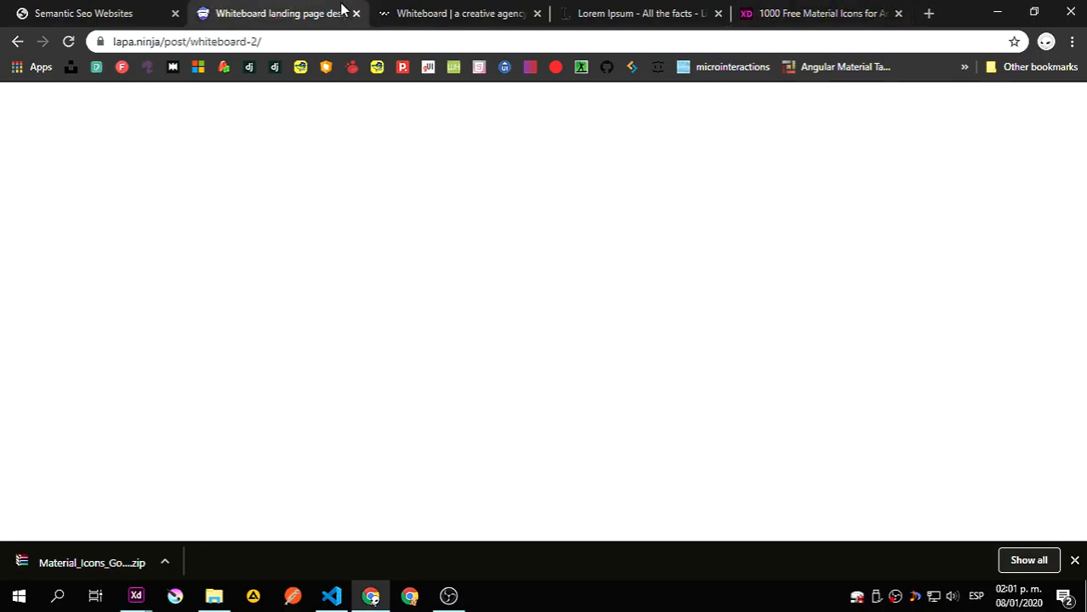
pyautogui.click(456, 14)
pyautogui.click(595, 14)
pyautogui.click(336, 13)
pyautogui.click(348, 39)
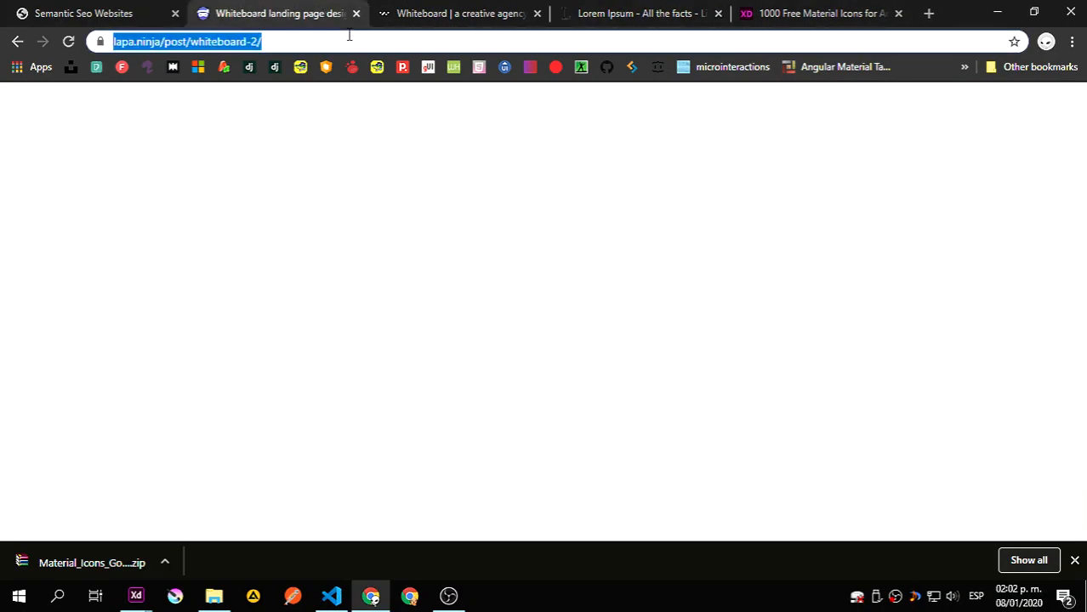
pyautogui.write('smash')
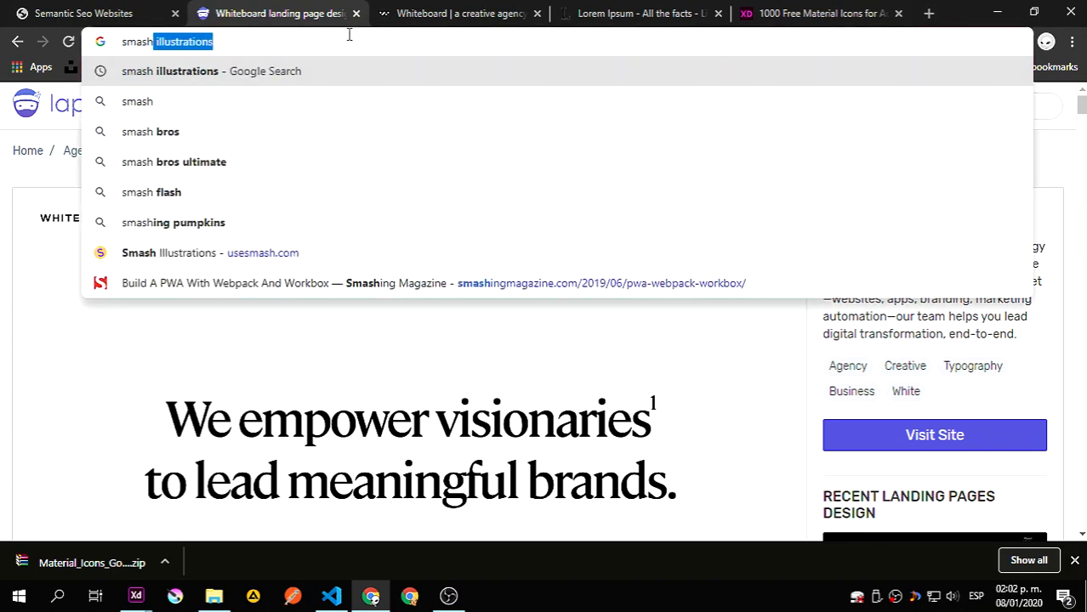
pyautogui.press('Return')
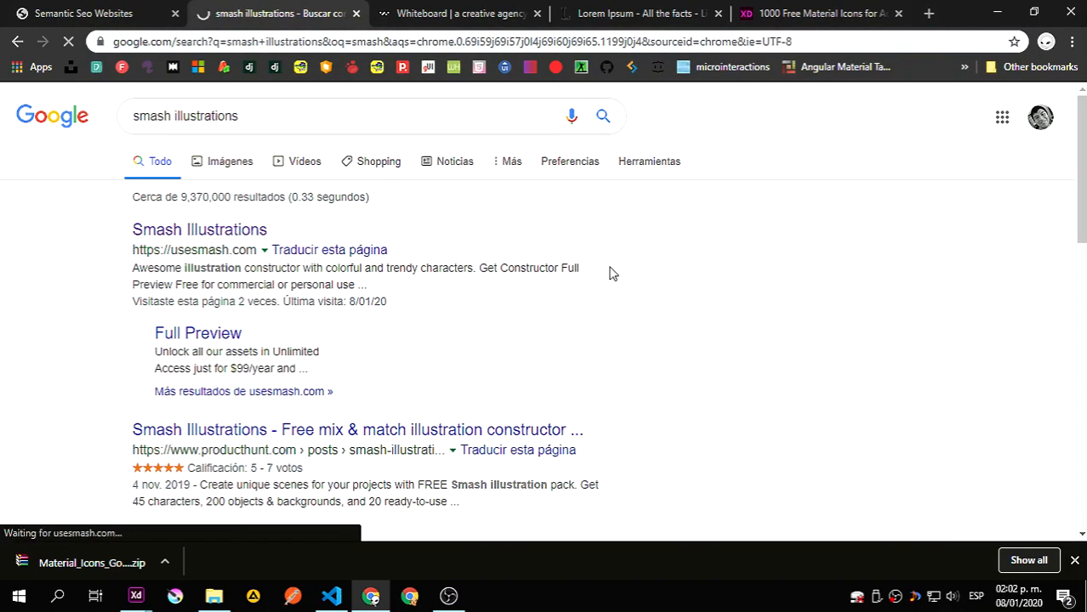
# - Switch back to Adobe XD and place the Designers illustration from File Explorer on the artboard at about X 827, Y 321
pyautogui.hotkey('alt', 'Tab')
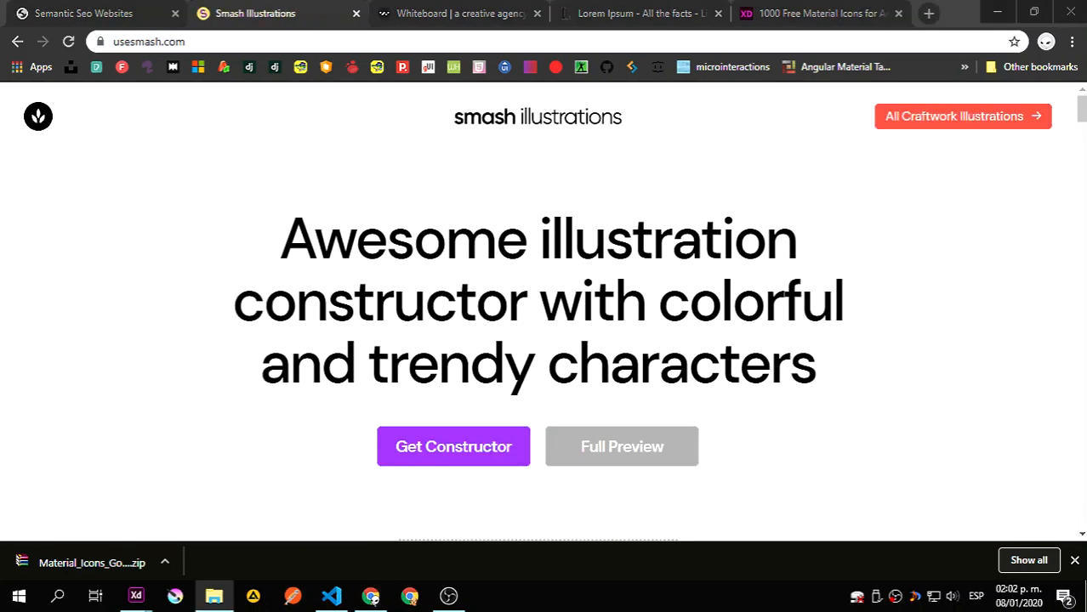
pyautogui.hotkey('alt', 'Tab')
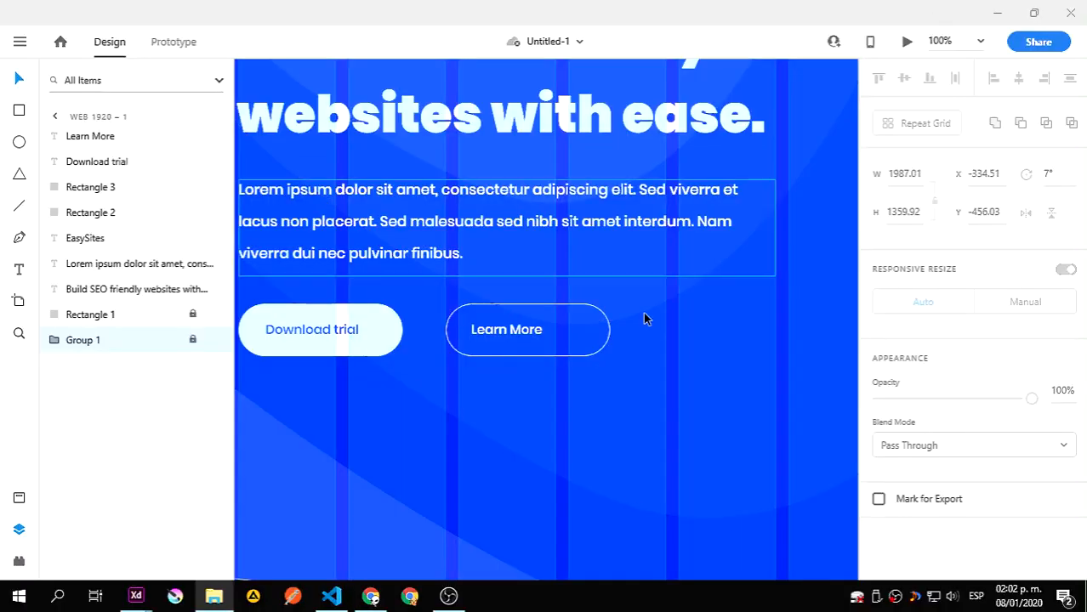
pyautogui.hotkey('ctrl', '0')
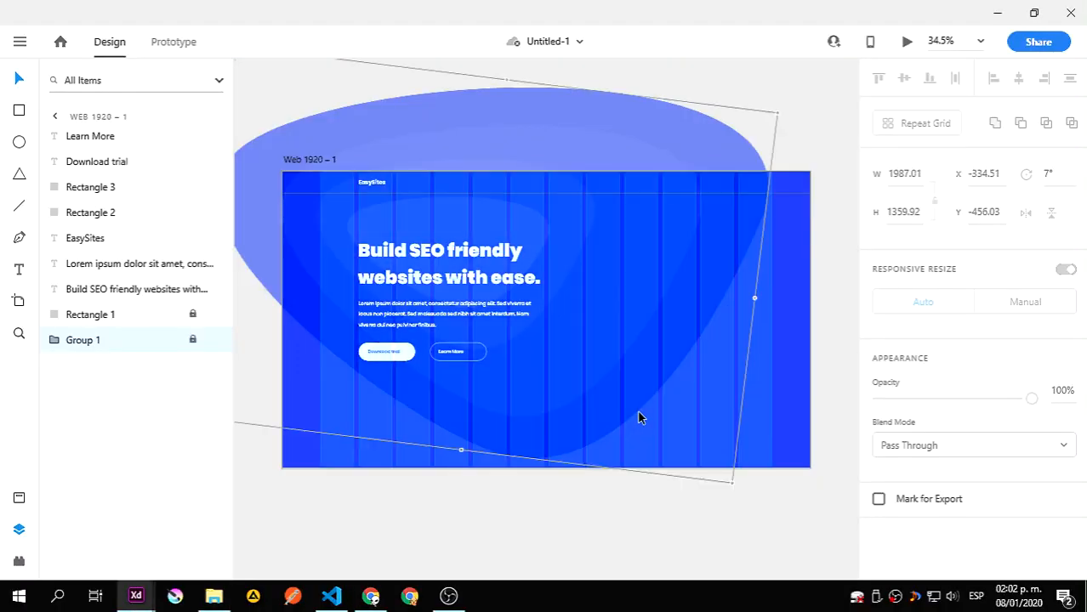
pyautogui.click(693, 534)
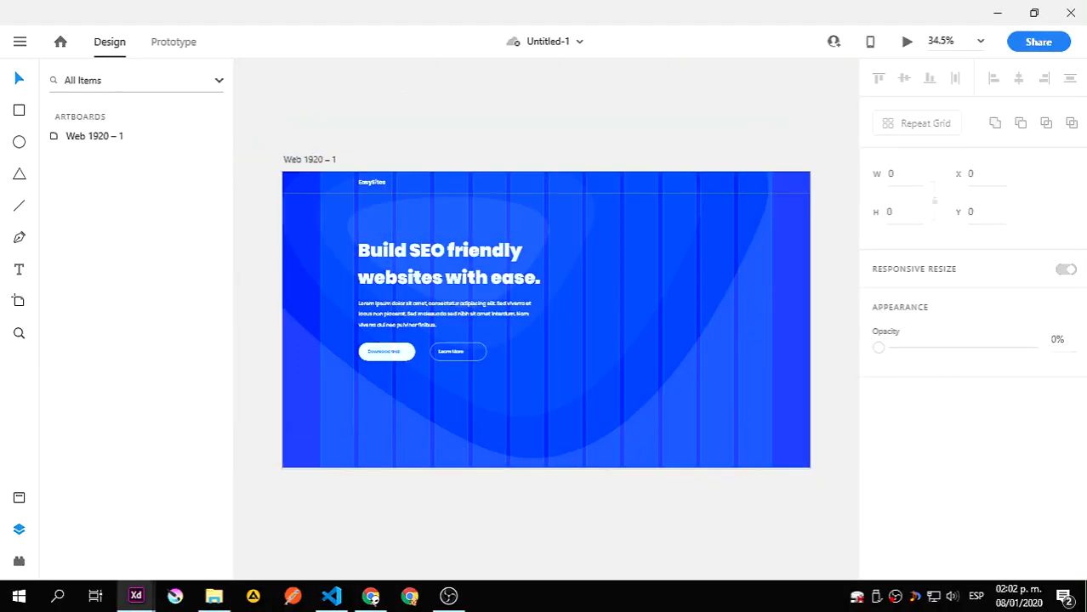
pyautogui.moveTo(789, 466); pyautogui.dragTo(437, 332)
pyautogui.moveTo(577, 448); pyautogui.dragTo(467, 168)
pyautogui.moveTo(459, 444); pyautogui.dragTo(634, 571)
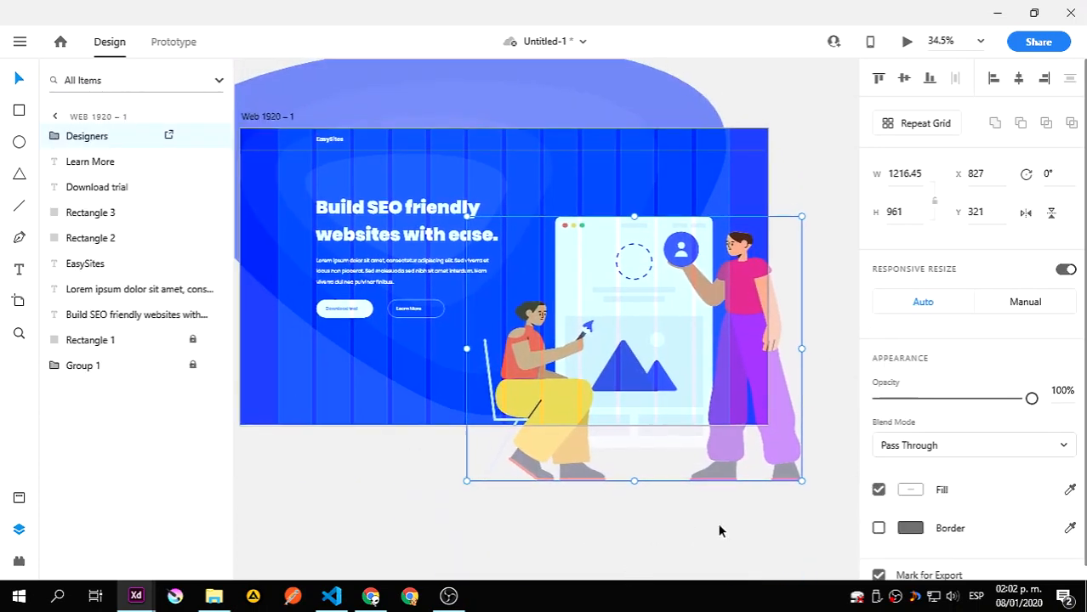
# - Scale the Designers illustration down to about 677 px wide, fine-tuning its size and position beside the hero text
pyautogui.moveTo(804, 482); pyautogui.dragTo(653, 364)
pyautogui.moveTo(587, 290); pyautogui.dragTo(660, 287)
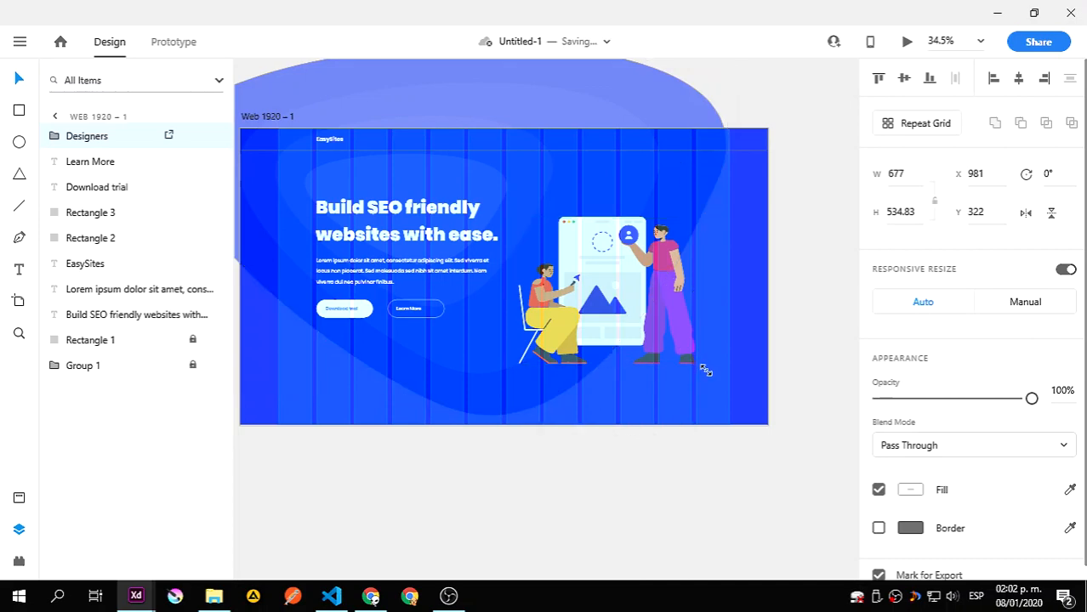
pyautogui.moveTo(697, 364); pyautogui.dragTo(704, 371)
pyautogui.moveTo(667, 324)
pyautogui.mouseDown()
pyautogui.moveTo(676, 326)
pyautogui.moveTo(664, 319)
pyautogui.mouseUp()
pyautogui.click(602, 443)
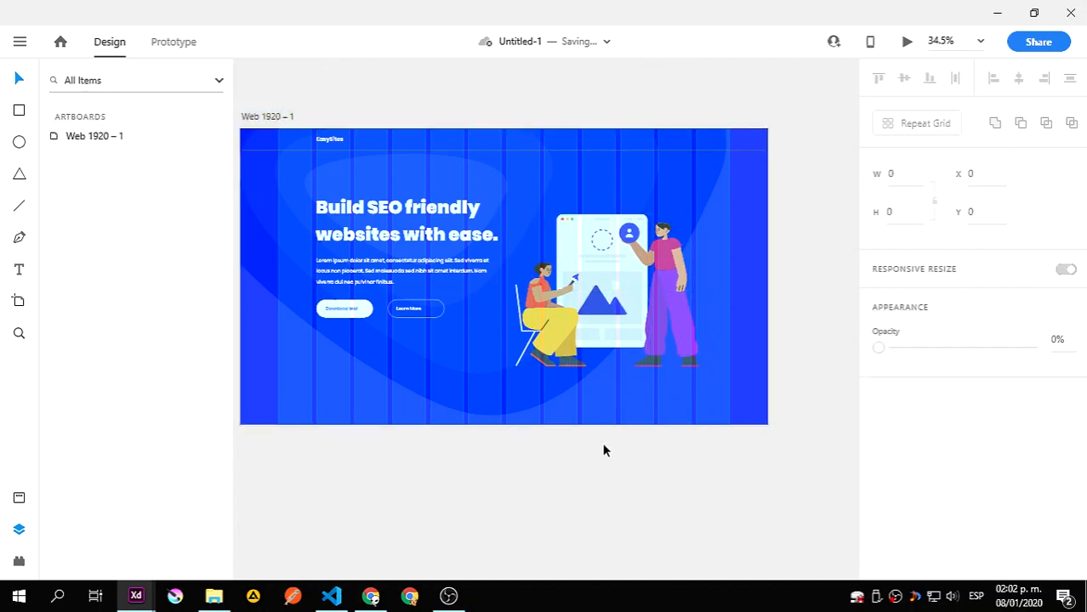
# - Preview the hero section with its illustration and select the header rectangle back on the artboard
pyautogui.click(906, 41)
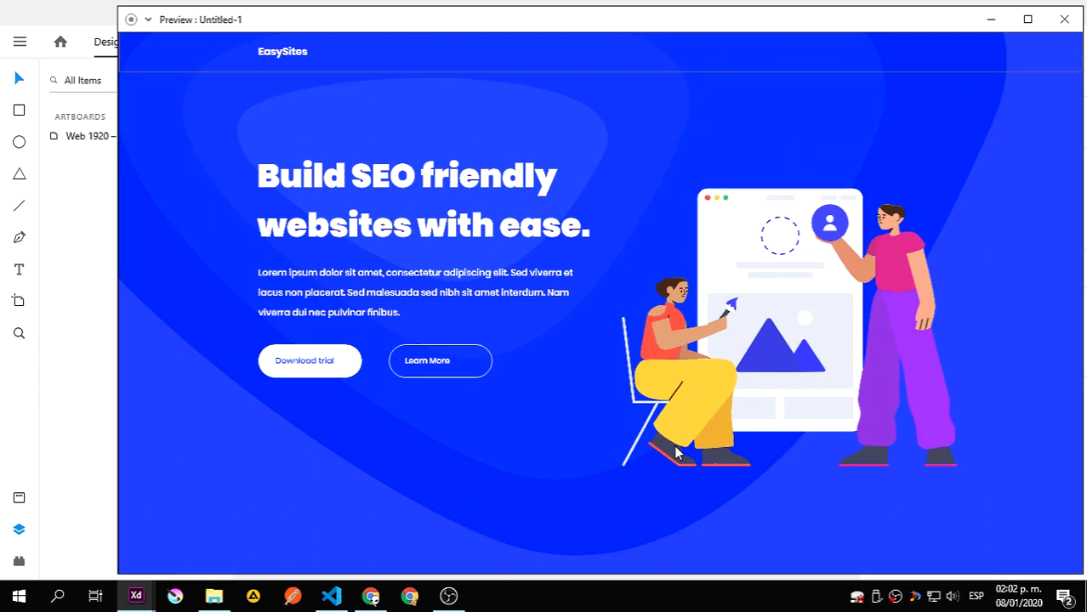
pyautogui.click(1064, 19)
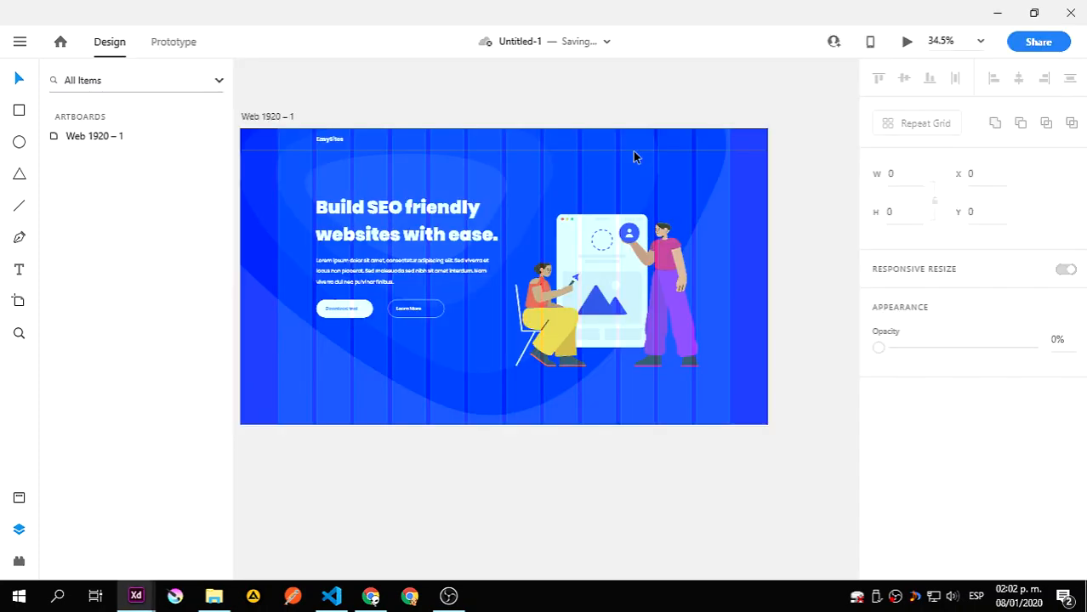
pyautogui.click(538, 156)
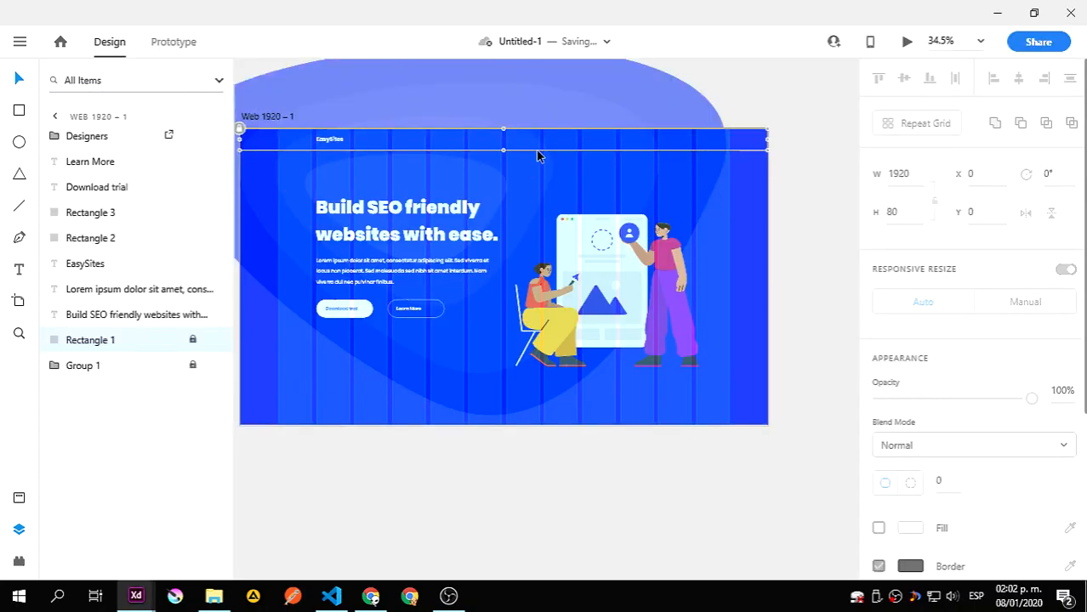
# - Deselect the header rectangle, switch to File Explorer and open Material_Icons_Google.xd from the Material_Icons_Google-1 folder
pyautogui.click(493, 493)
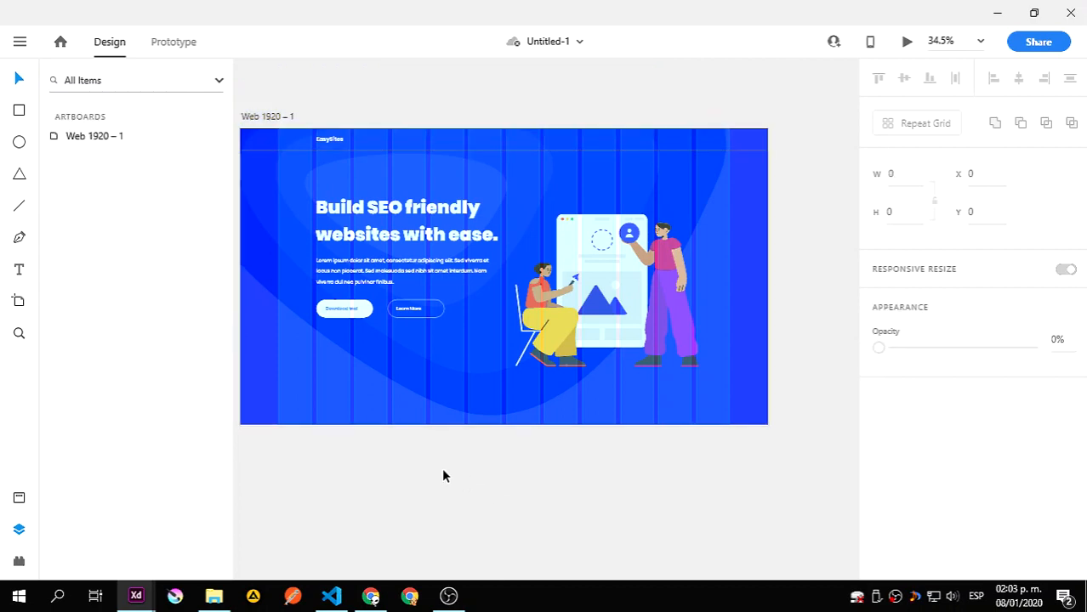
pyautogui.moveTo(212, 602)
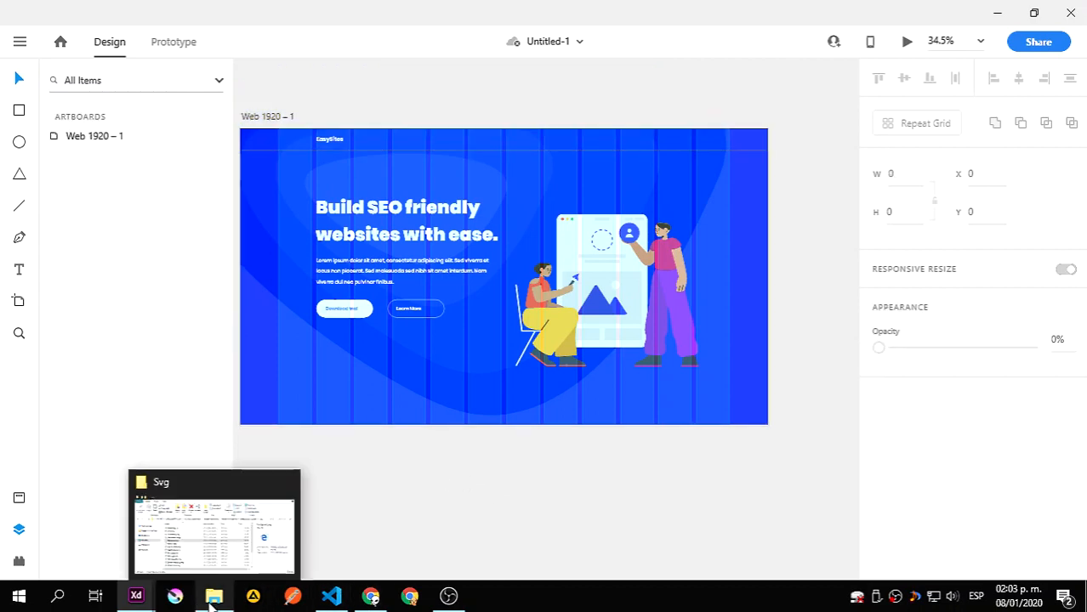
pyautogui.click(233, 559)
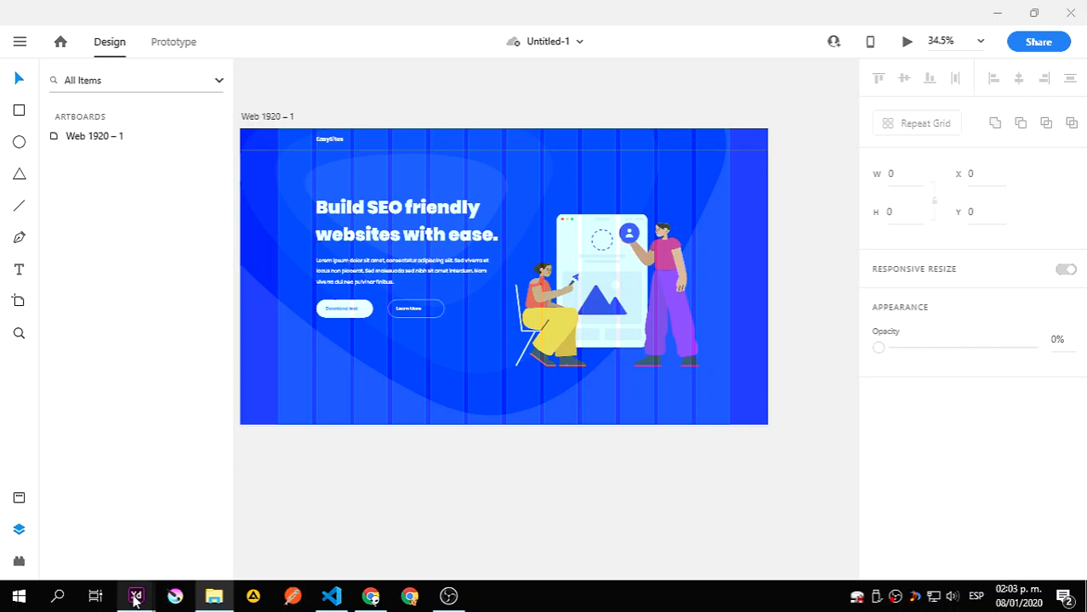
pyautogui.moveTo(231, 602)
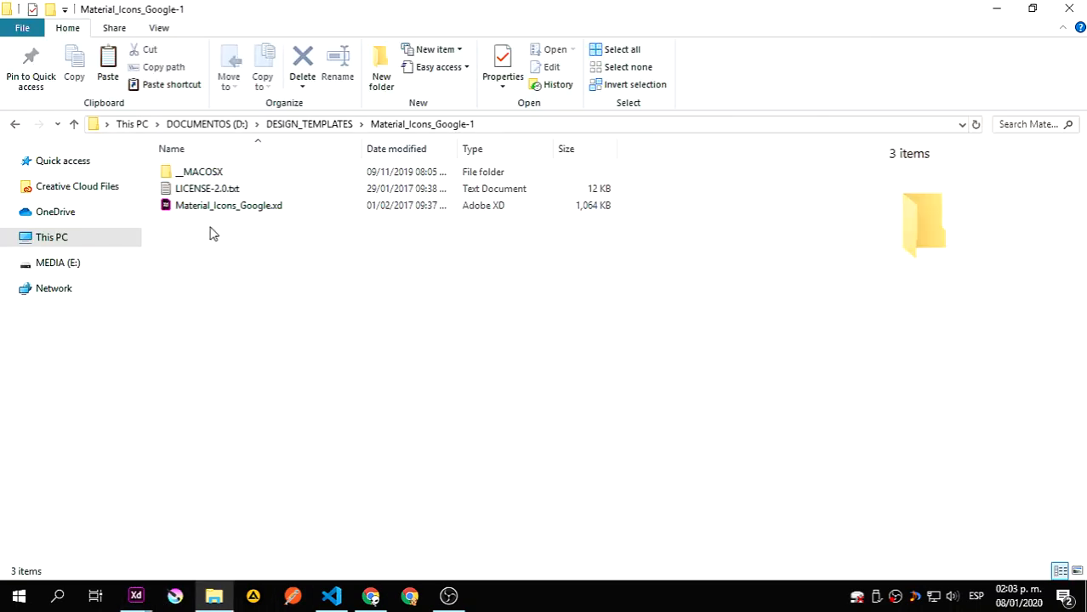
pyautogui.click(217, 209)
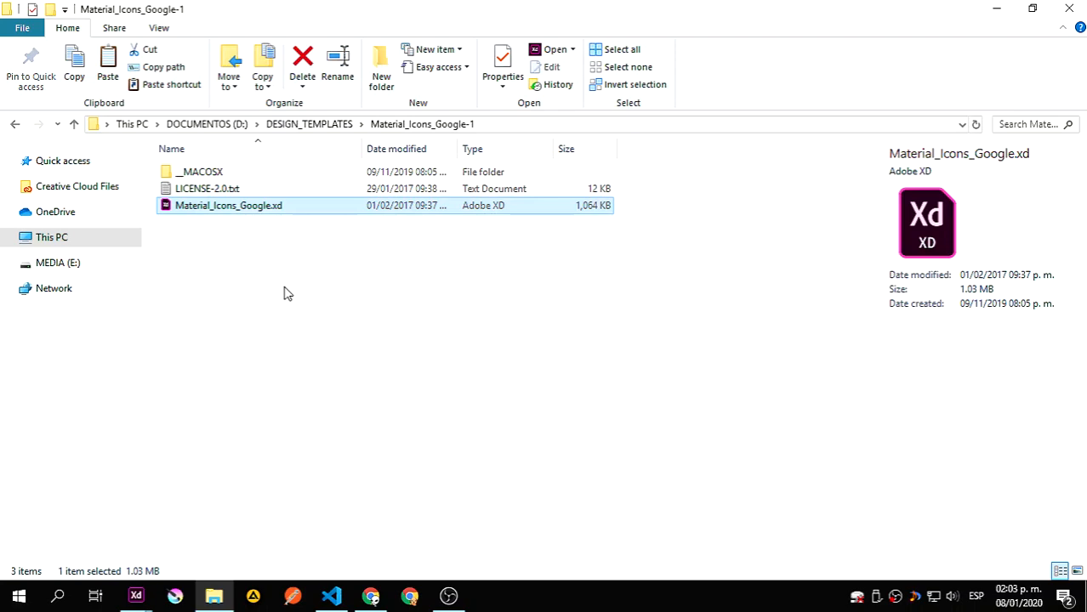
pyautogui.doubleClick(257, 213)
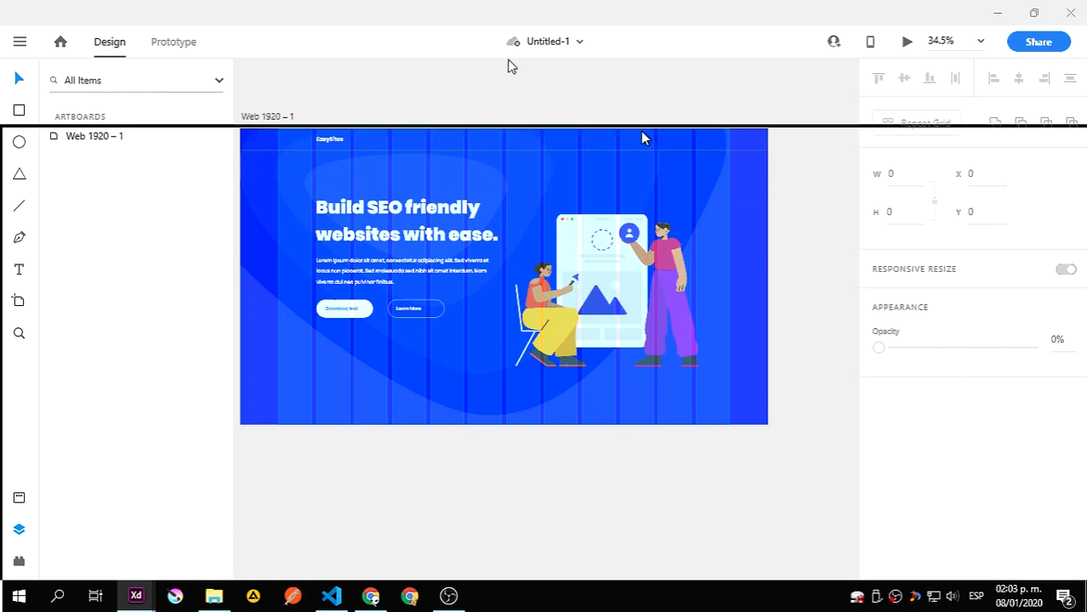
# - Copy the download arrow icon (ic_get_app_24px) from the Action section of the icon sheet and return to the Untitled-1 design
pyautogui.hotkey('ctrl', '1')
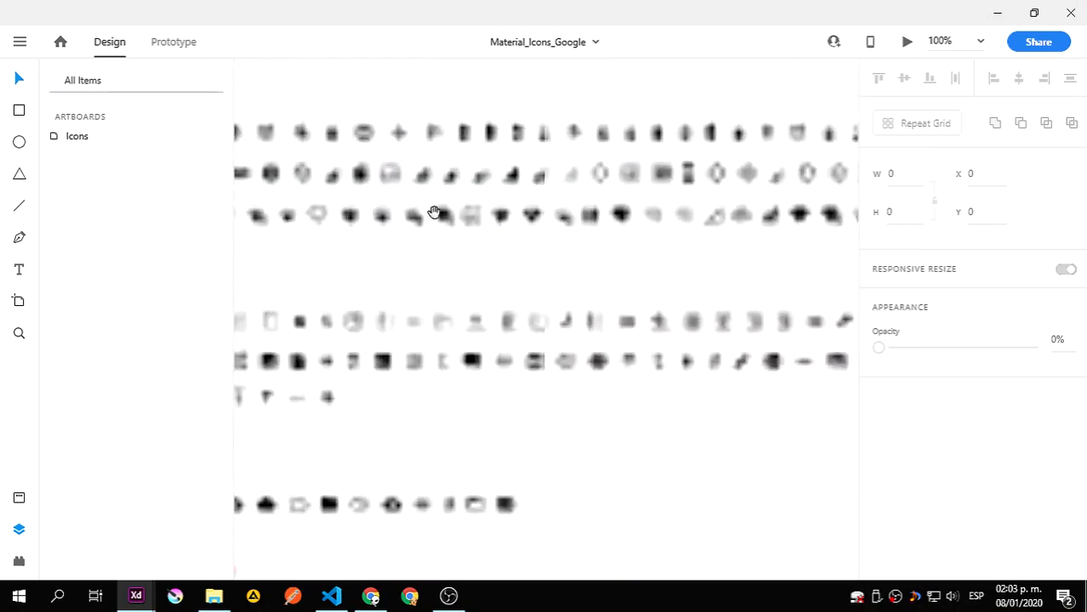
pyautogui.moveTo(434, 210); pyautogui.dragTo(599, 425)
pyautogui.moveTo(592, 308); pyautogui.dragTo(718, 502)
pyautogui.moveTo(724, 381); pyautogui.dragTo(508, 545)
pyautogui.moveTo(578, 311); pyautogui.dragTo(418, 403)
pyautogui.moveTo(694, 210); pyautogui.dragTo(567, 352)
pyautogui.moveTo(520, 203); pyautogui.dragTo(703, 358)
pyautogui.moveTo(551, 253); pyautogui.dragTo(697, 425)
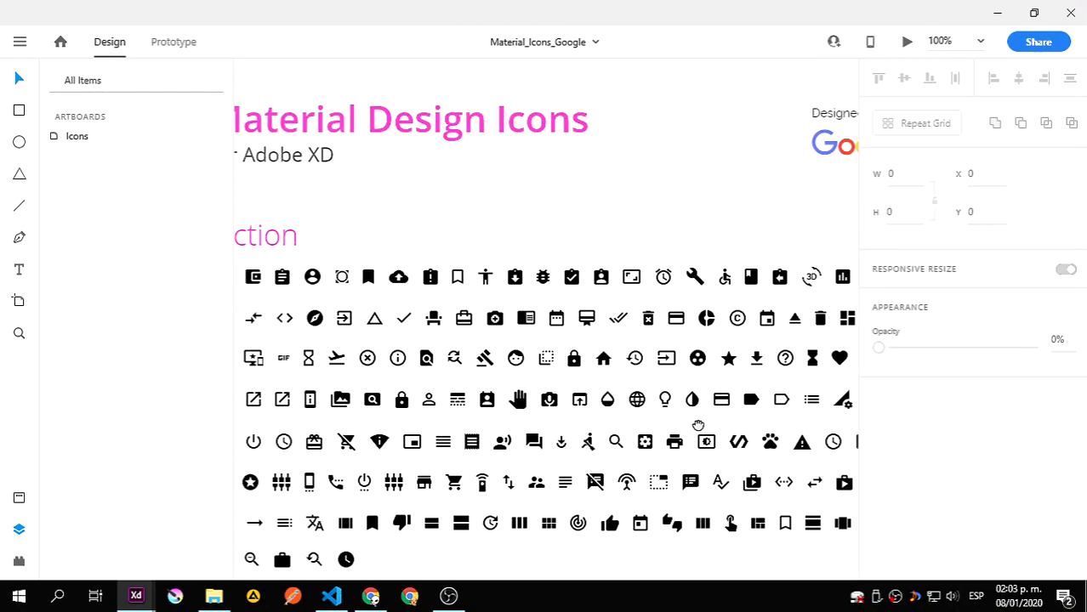
pyautogui.click(755, 359)
pyautogui.click(755, 360)
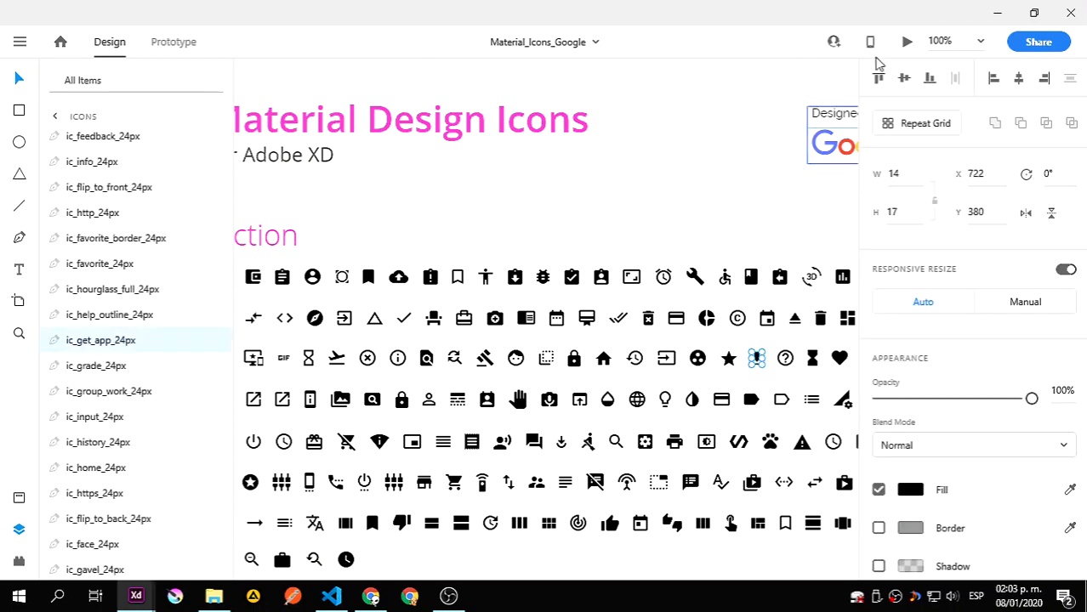
pyautogui.moveTo(774, 15); pyautogui.dragTo(1085, 60)
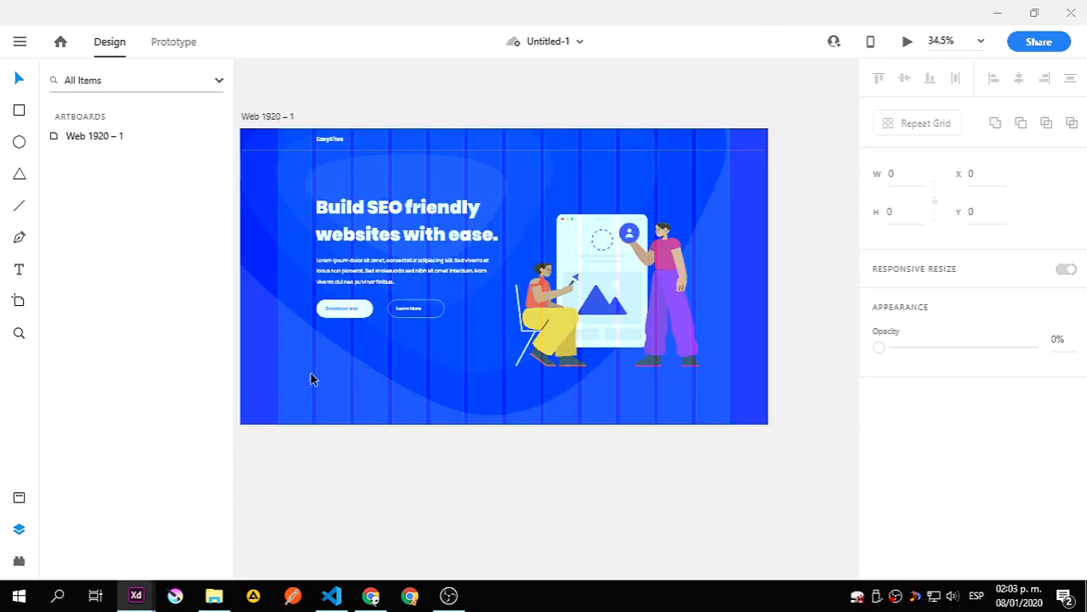
# - Paste the download icon onto the artboard and place it beside the "Download trial" label at about X 444, Y 648
pyautogui.click(394, 412)
pyautogui.hotkey('ctrl', '1')
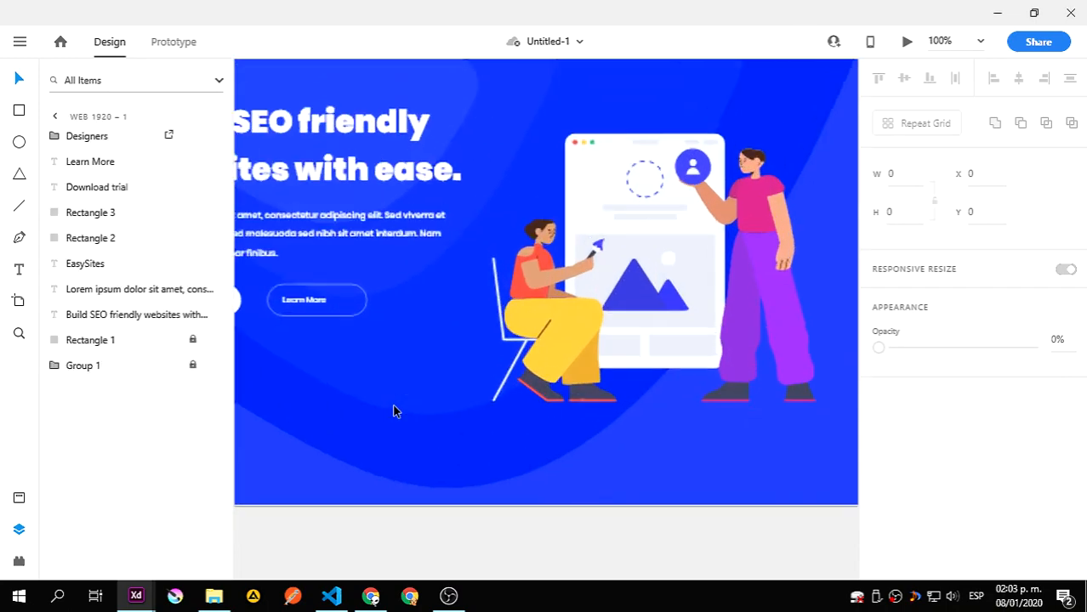
pyautogui.moveTo(277, 331); pyautogui.dragTo(711, 421)
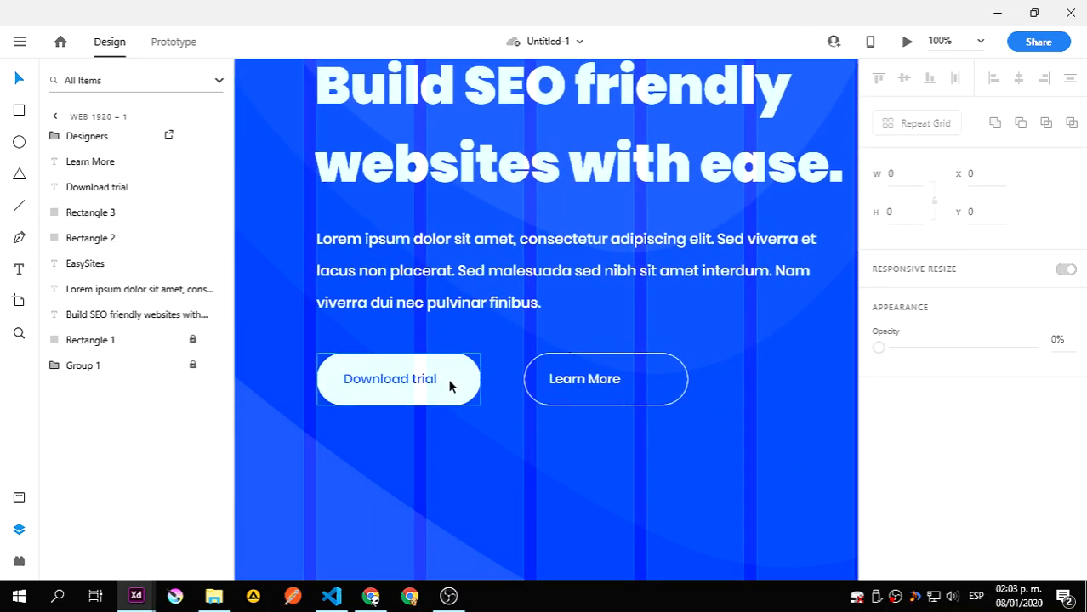
pyautogui.scroll(-2, 475, 484)
pyautogui.click(488, 401)
pyautogui.hotkey('ctrl', 'v')
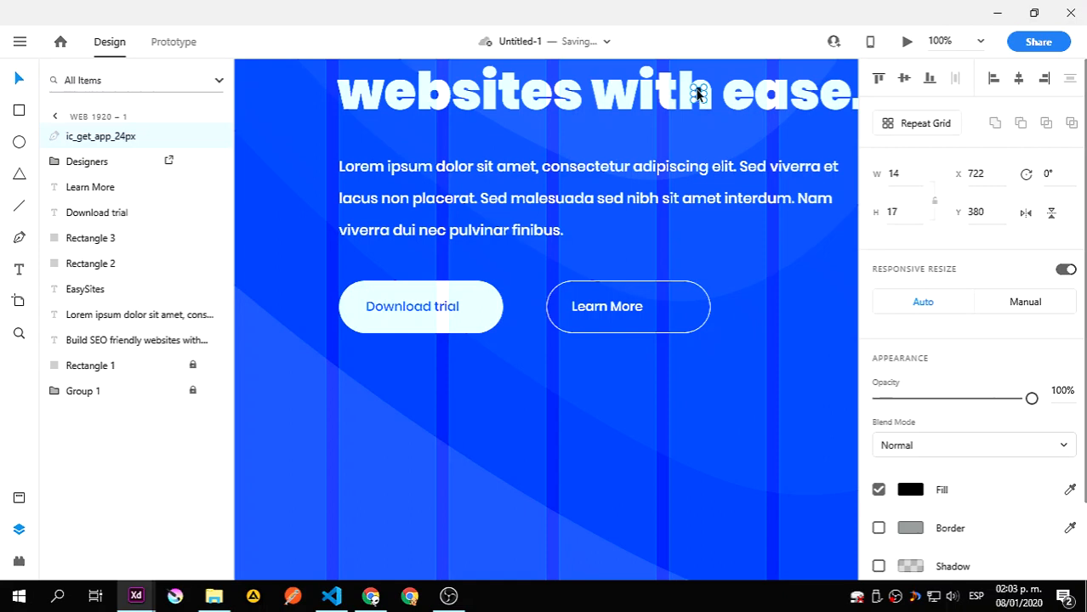
pyautogui.moveTo(698, 96); pyautogui.dragTo(476, 309)
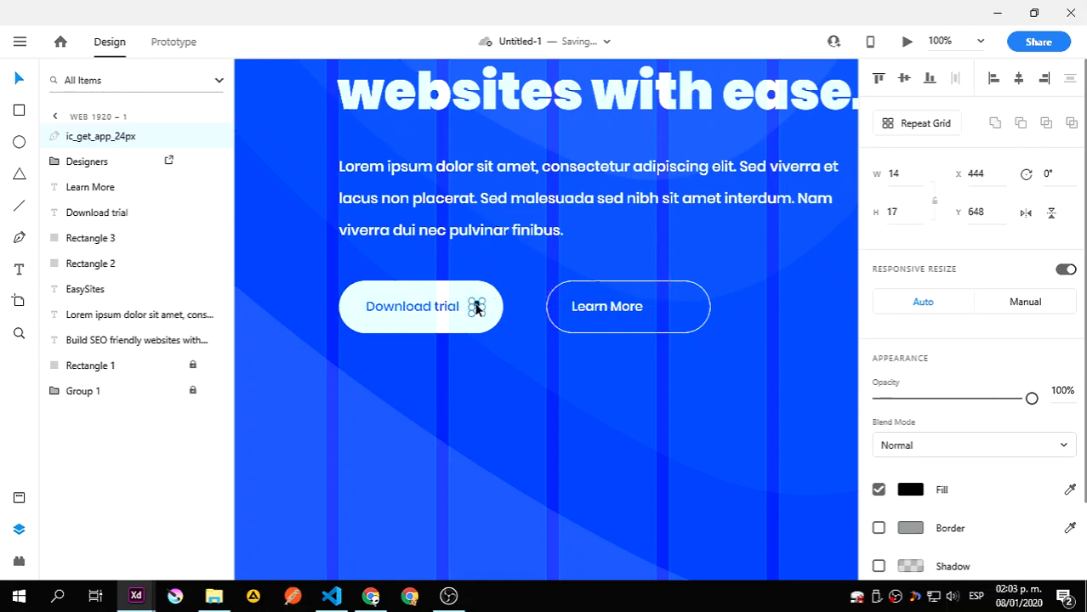
# - Recolour the download icon with the blue #225BFF sampled from the "Download trial" label
pyautogui.click(495, 382)
pyautogui.scroll(1, 496, 385)
pyautogui.scroll(5, 495, 386)
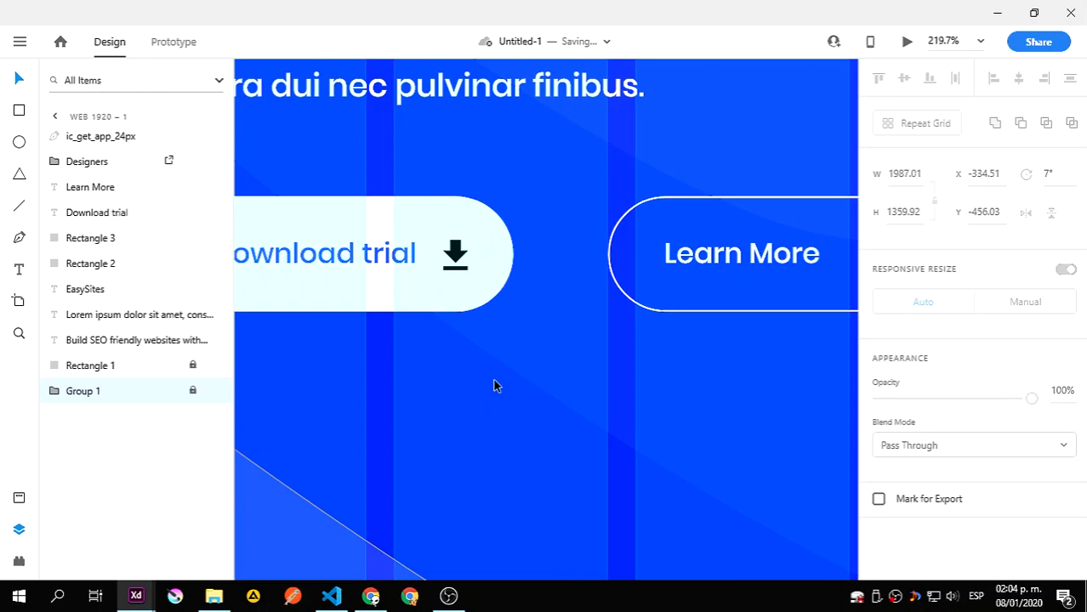
pyautogui.click(455, 254)
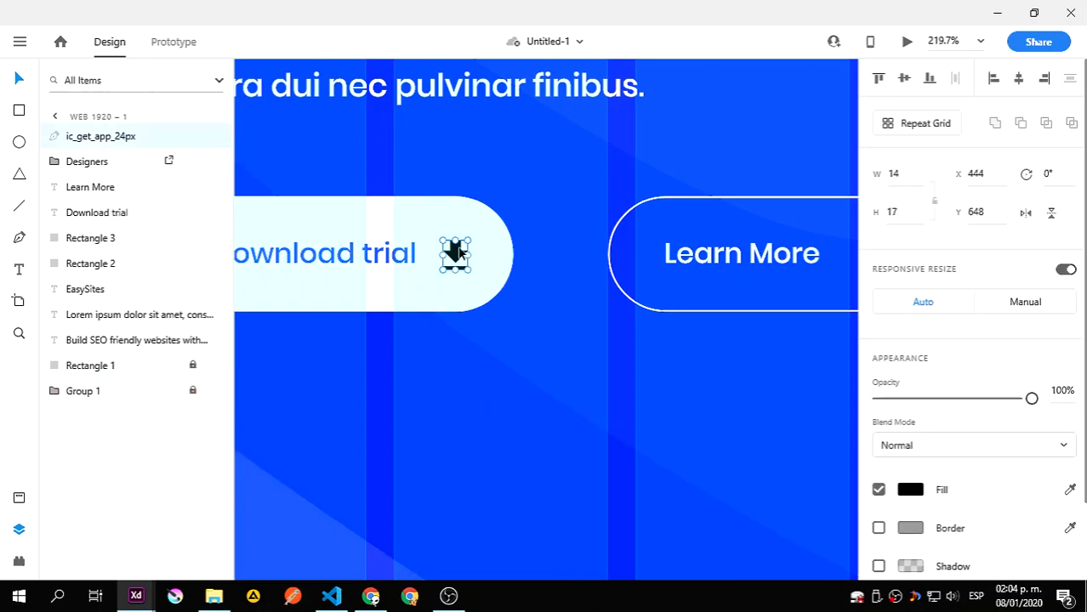
pyautogui.click(908, 491)
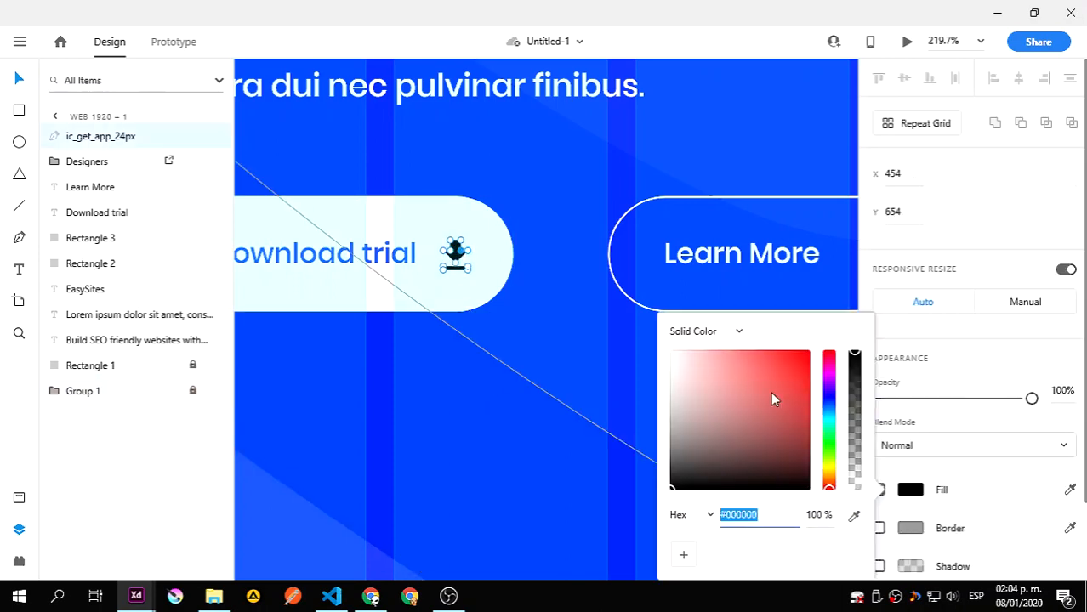
pyautogui.click(854, 515)
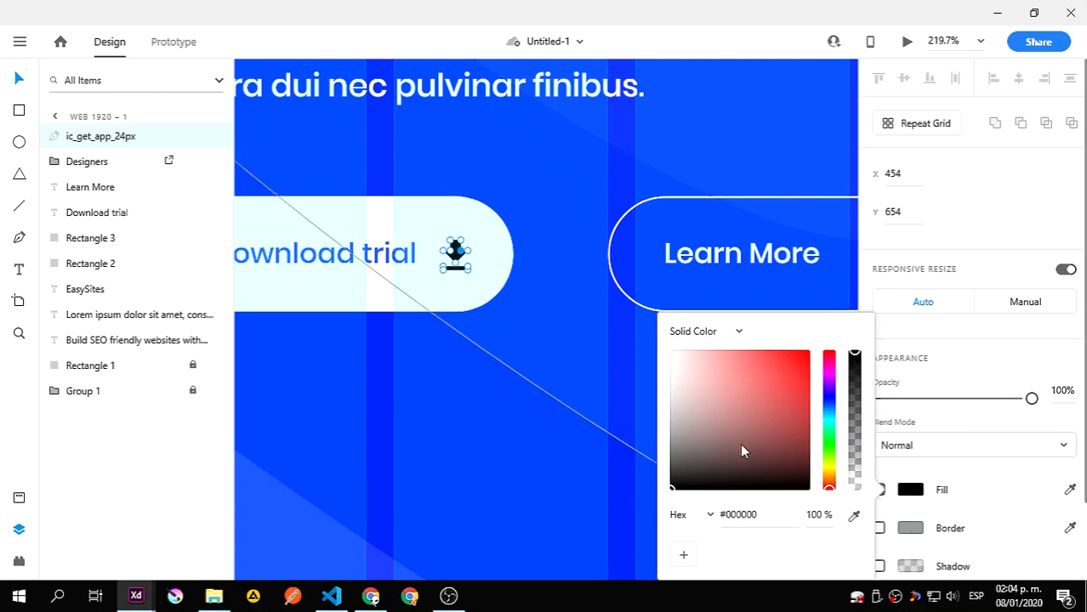
pyautogui.click(388, 255)
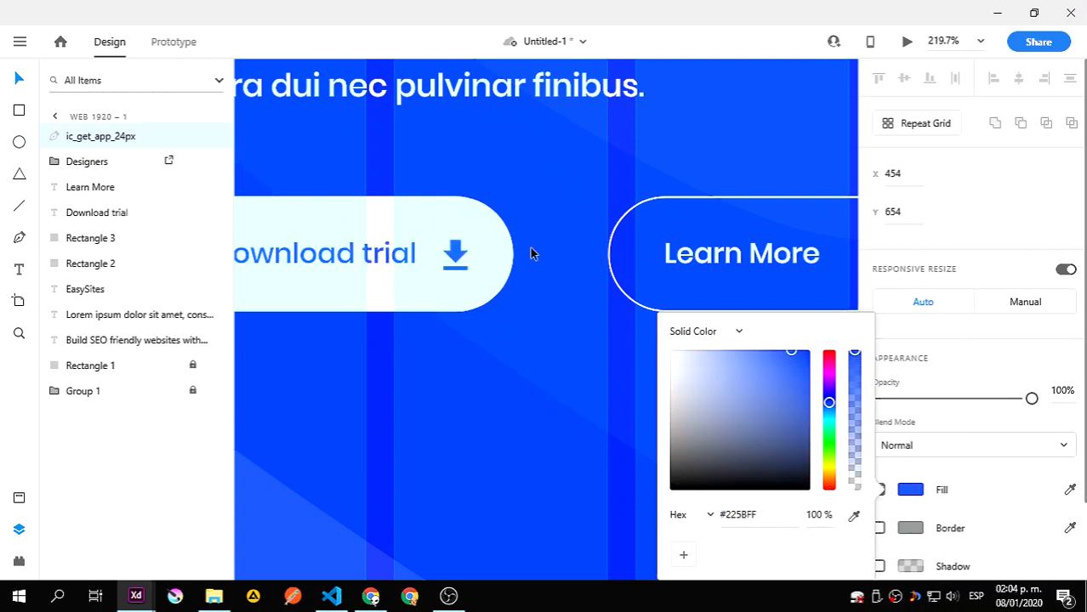
# - Try to align the download icon and the "Download trial" label on their horizontal centres
pyautogui.hscroll(-3, 446, 349)
pyautogui.scroll(1, 510, 306)
pyautogui.click(527, 287)
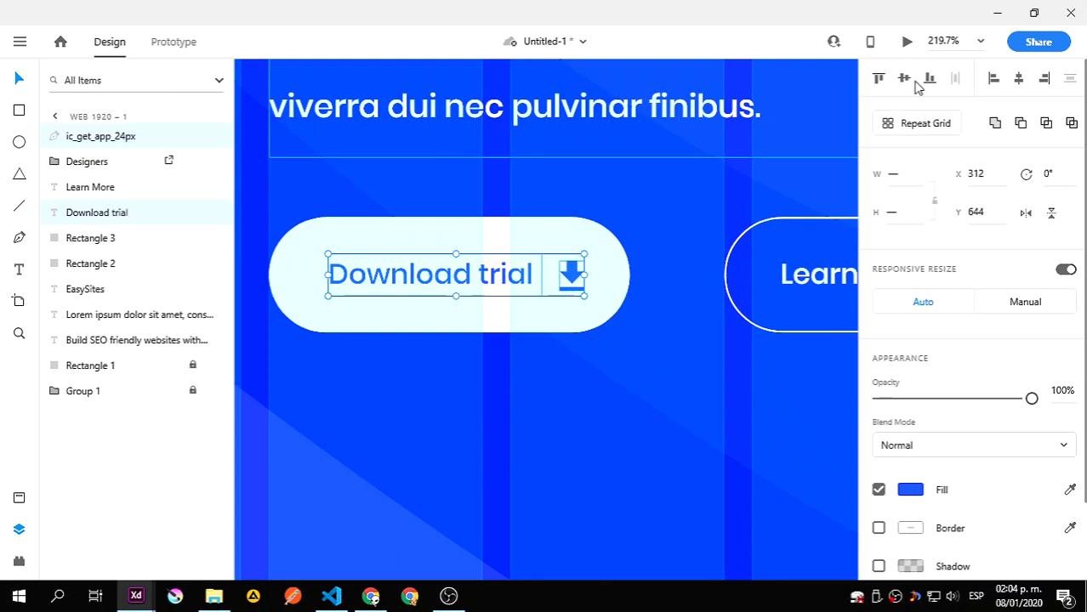
pyautogui.click(1019, 78)
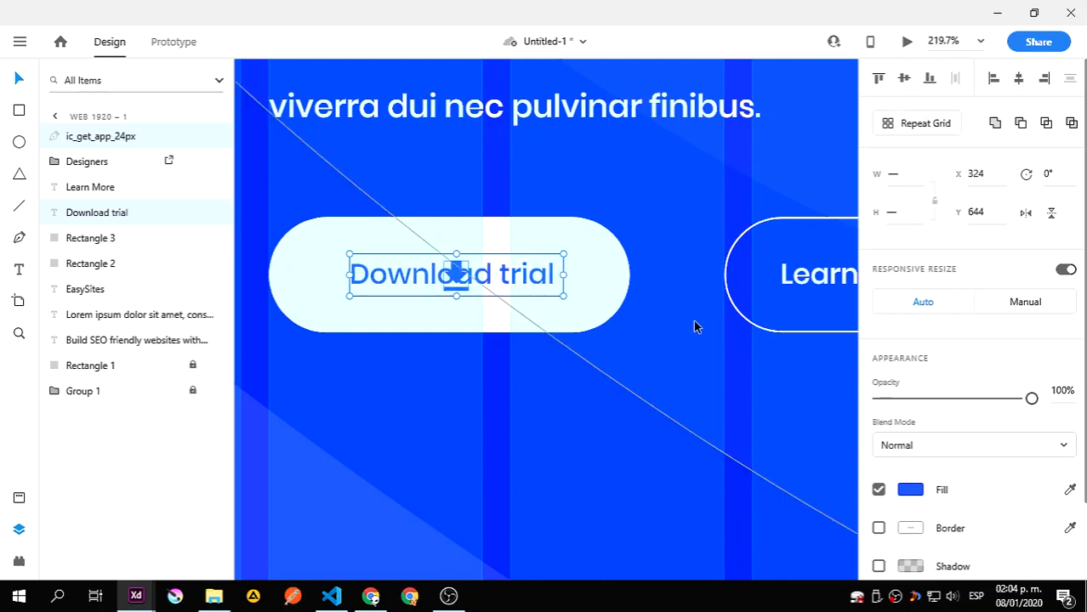
pyautogui.hotkey('ctrl', 'z')
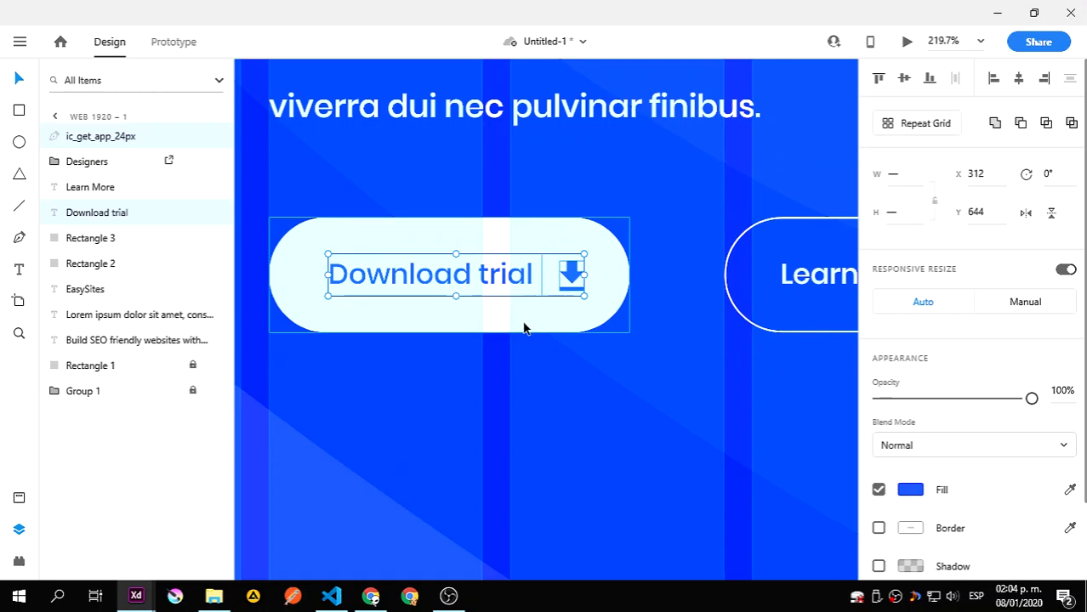
# - Group the download icon with the "Download trial" label
pyautogui.click(524, 329)
pyautogui.click(573, 278)
pyautogui.keyDown('shift'); pyautogui.click(505, 281); pyautogui.keyUp('shift')
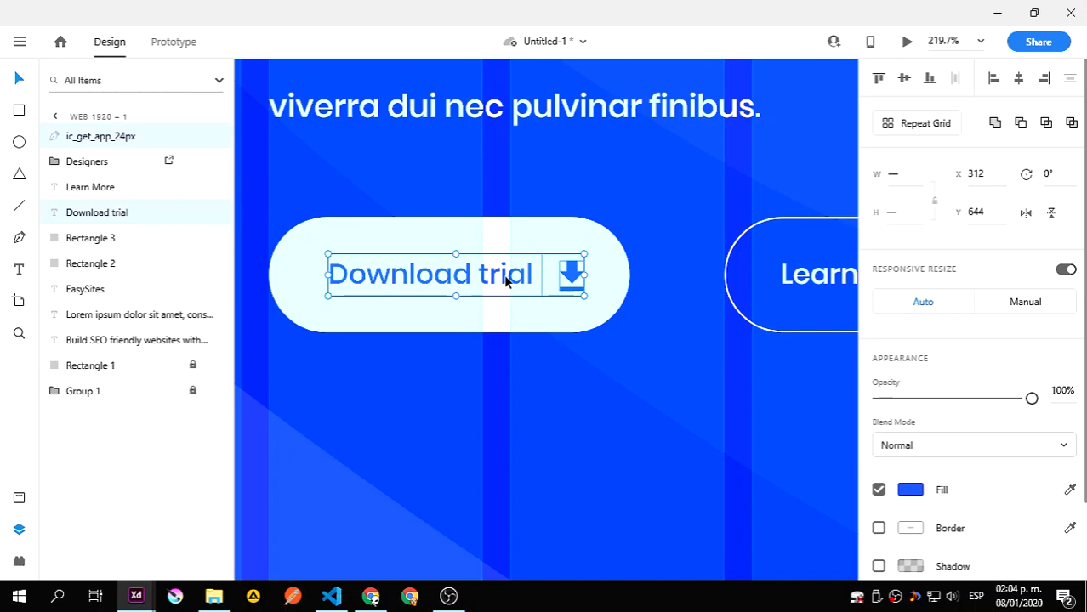
pyautogui.hotkey('ctrl', 'g')
# - Centre the label-and-icon group horizontally on the white button rectangle and group them together as one button
pyautogui.hotkey('ctrl', '0')
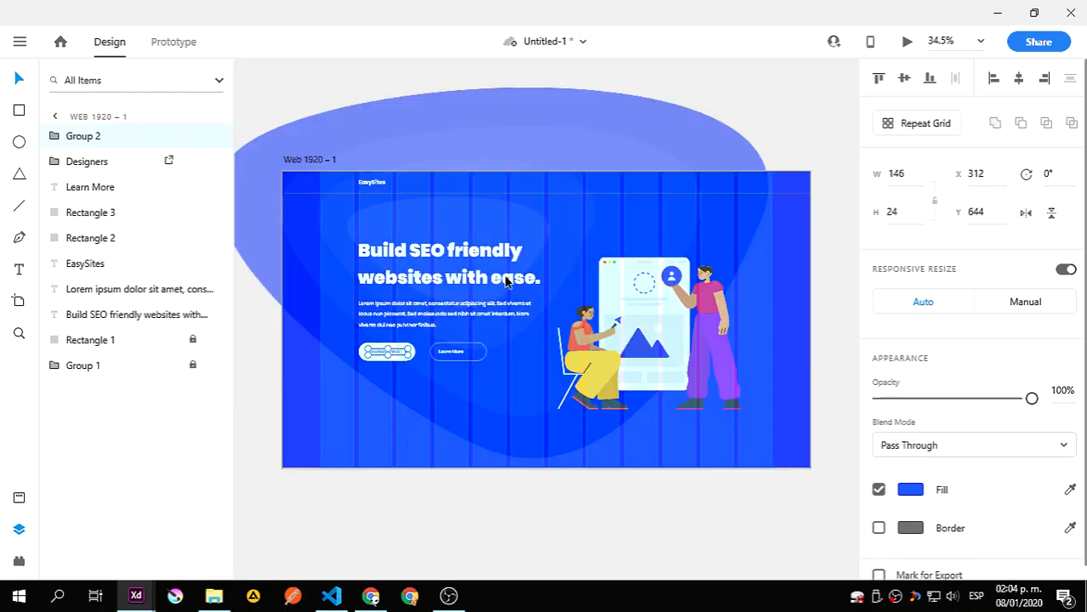
pyautogui.hotkey('ctrl', '1')
pyautogui.moveTo(442, 372); pyautogui.dragTo(768, 240)
pyautogui.click(438, 447)
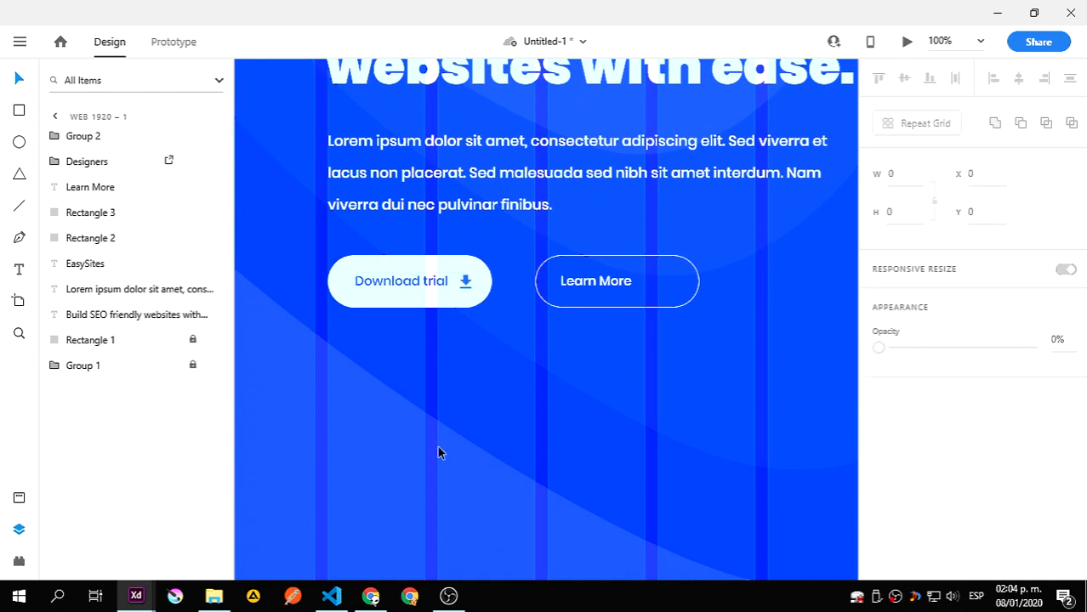
pyautogui.click(428, 282)
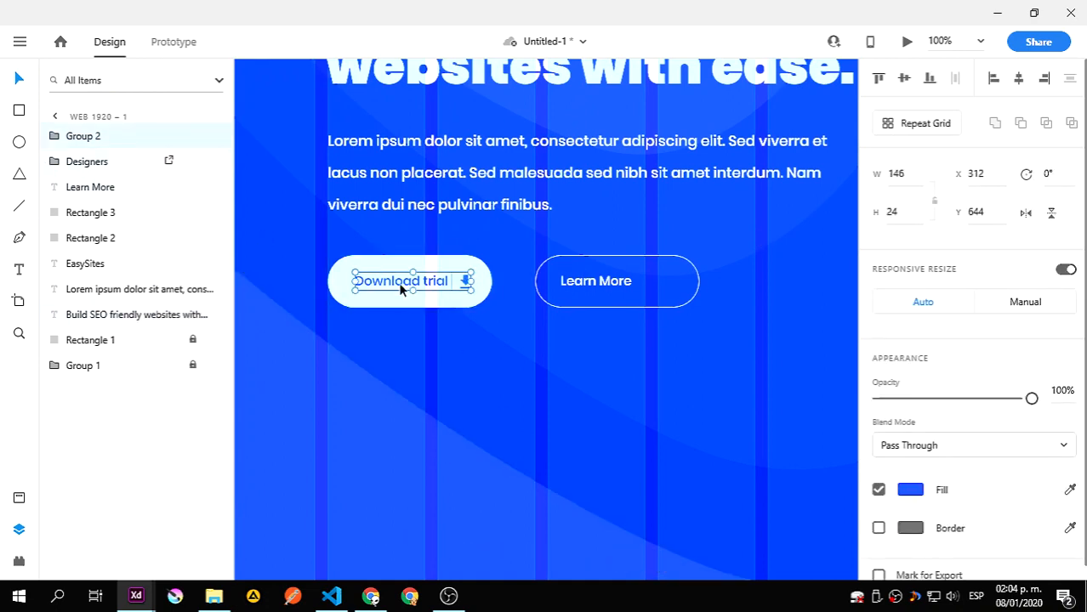
pyautogui.keyDown('shift'); pyautogui.click(443, 301); pyautogui.keyUp('shift')
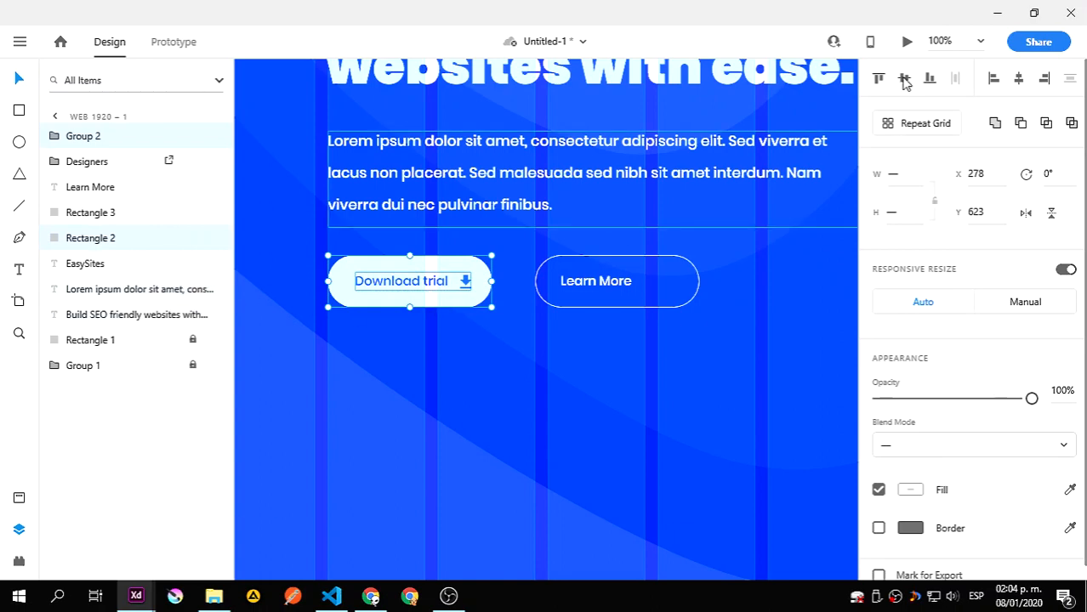
pyautogui.click(1017, 78)
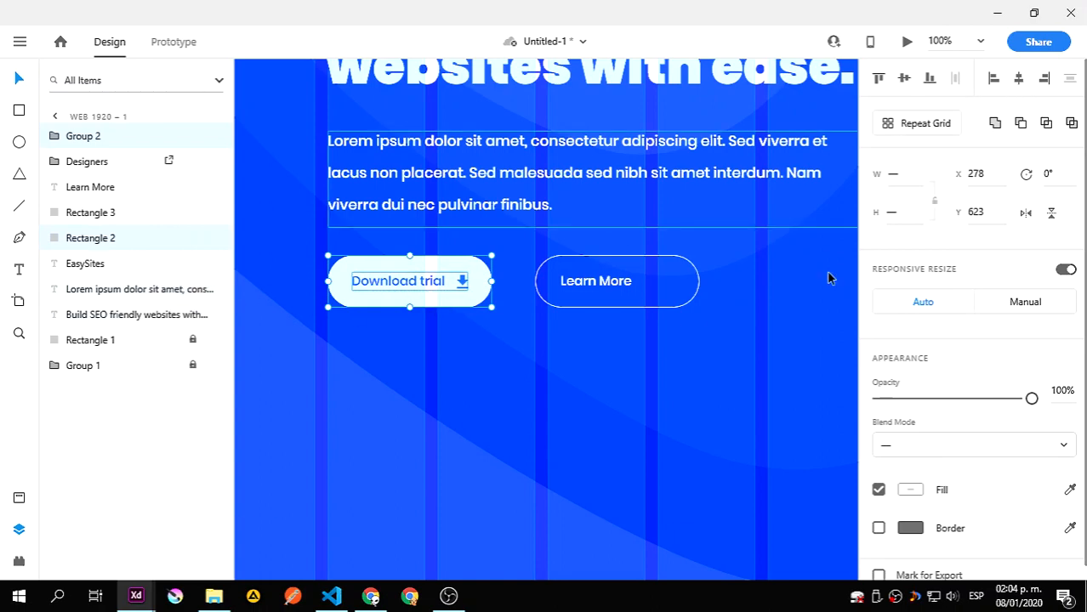
pyautogui.hotkey('ctrl', 'g')
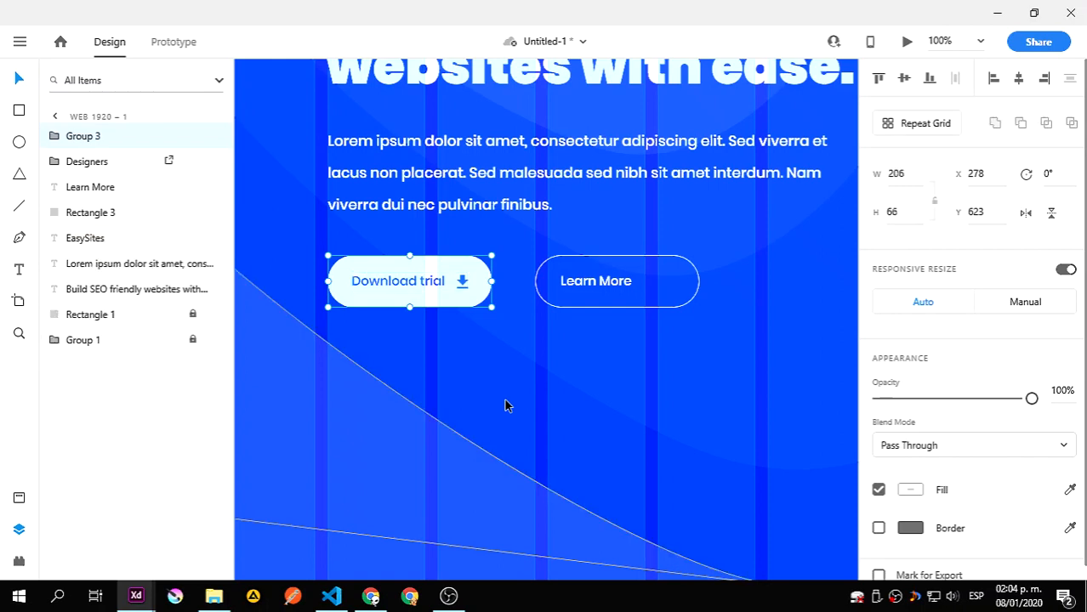
pyautogui.click(505, 401)
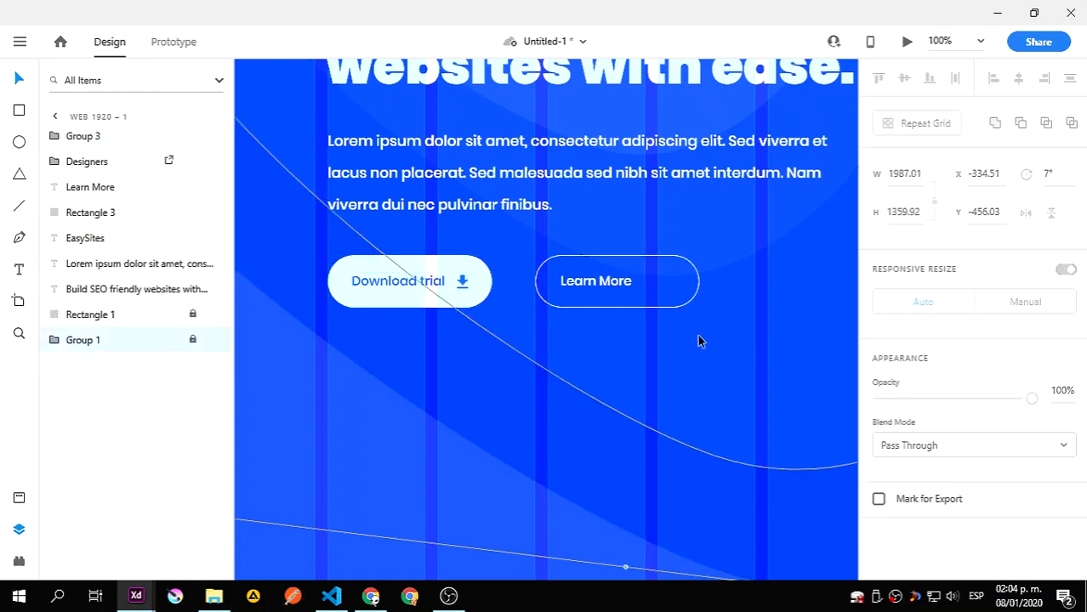
# - Switch to the Material_Icons_Google document and select the flat right-arrow icon (ic_trending_flat_24px) in the Action section
pyautogui.hscroll(2, 686, 332)
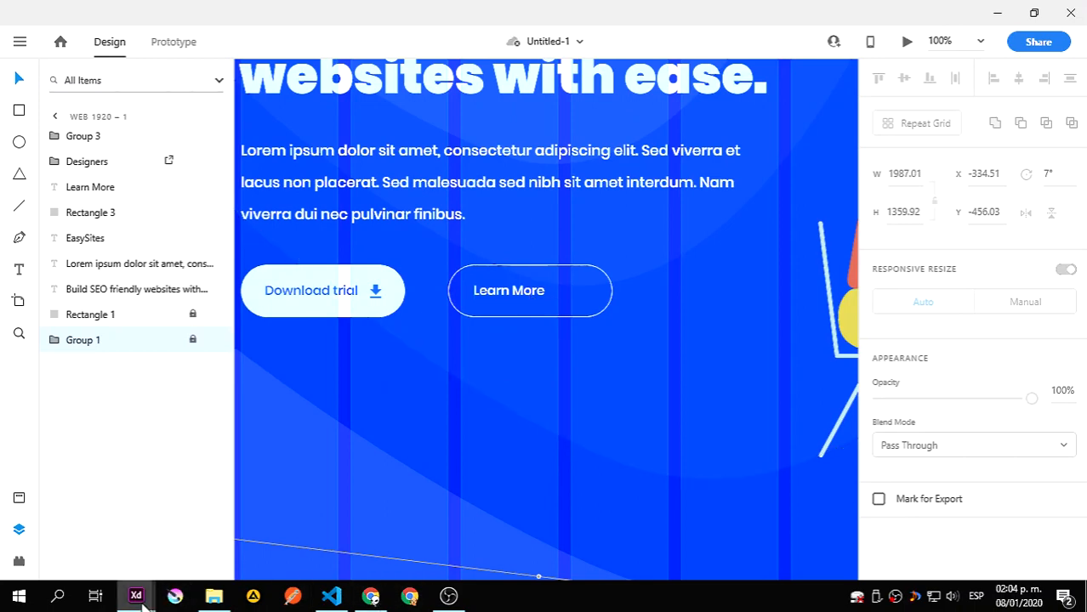
pyautogui.moveTo(136, 596)
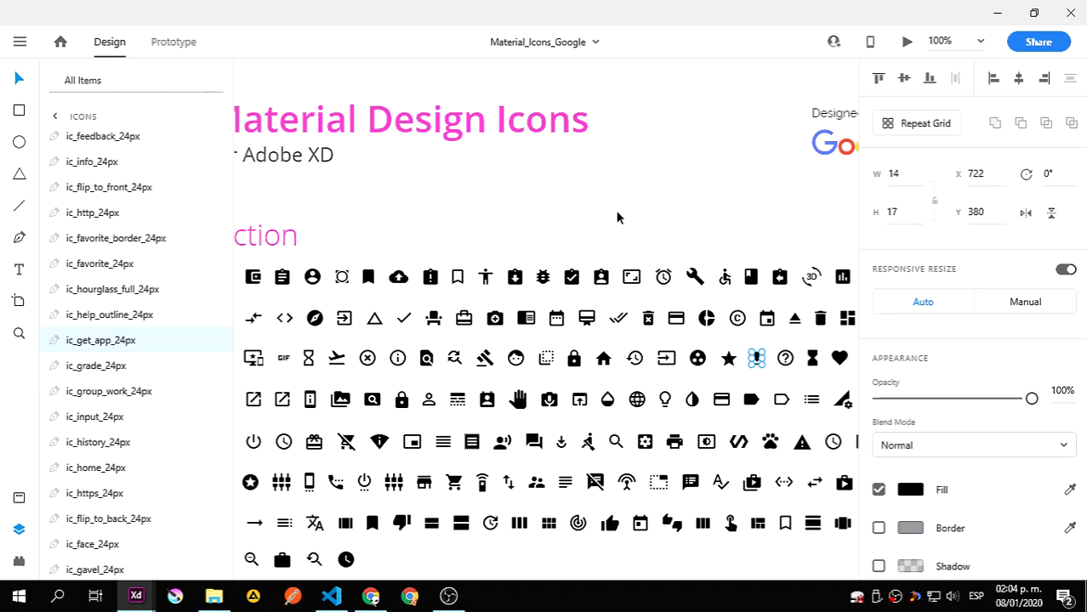
pyautogui.moveTo(616, 217); pyautogui.dragTo(441, 138)
pyautogui.moveTo(686, 478); pyautogui.dragTo(685, 383)
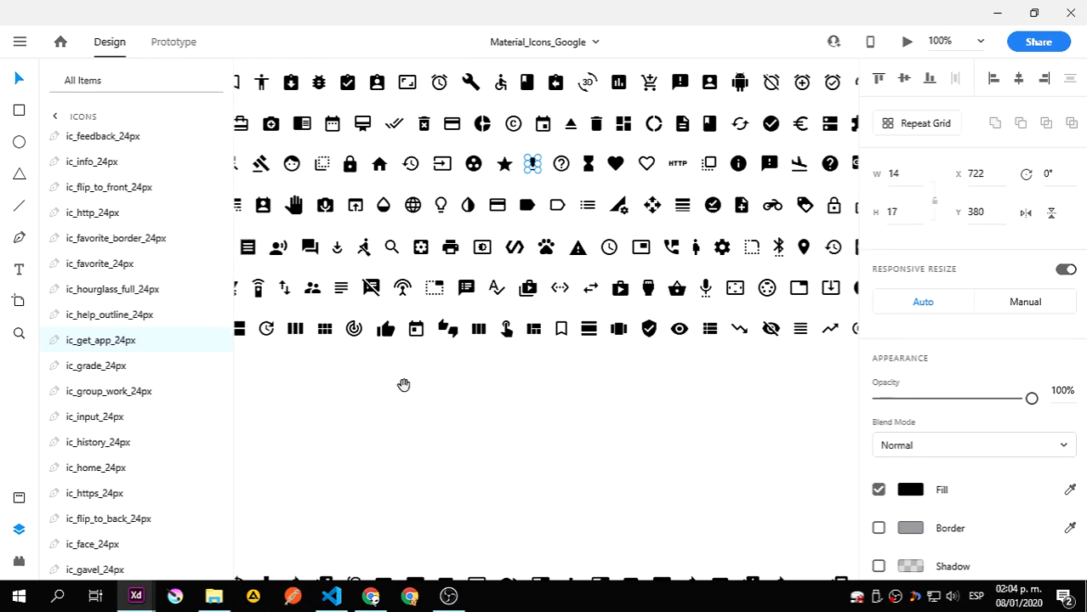
pyautogui.moveTo(403, 383); pyautogui.dragTo(682, 389)
pyautogui.moveTo(467, 391); pyautogui.dragTo(538, 442)
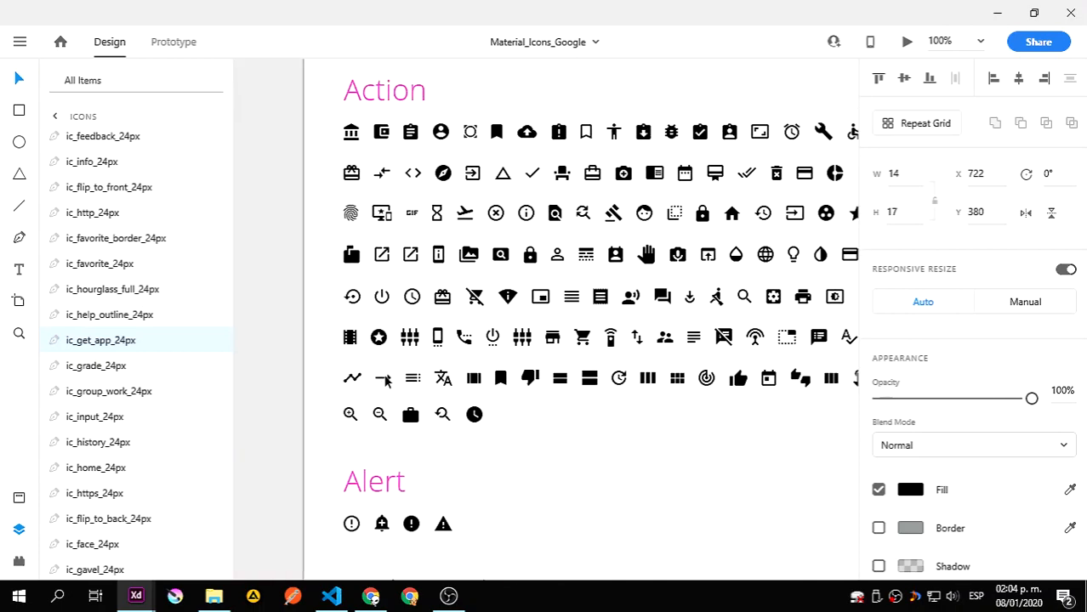
pyautogui.press('Escape')
pyautogui.click(383, 377)
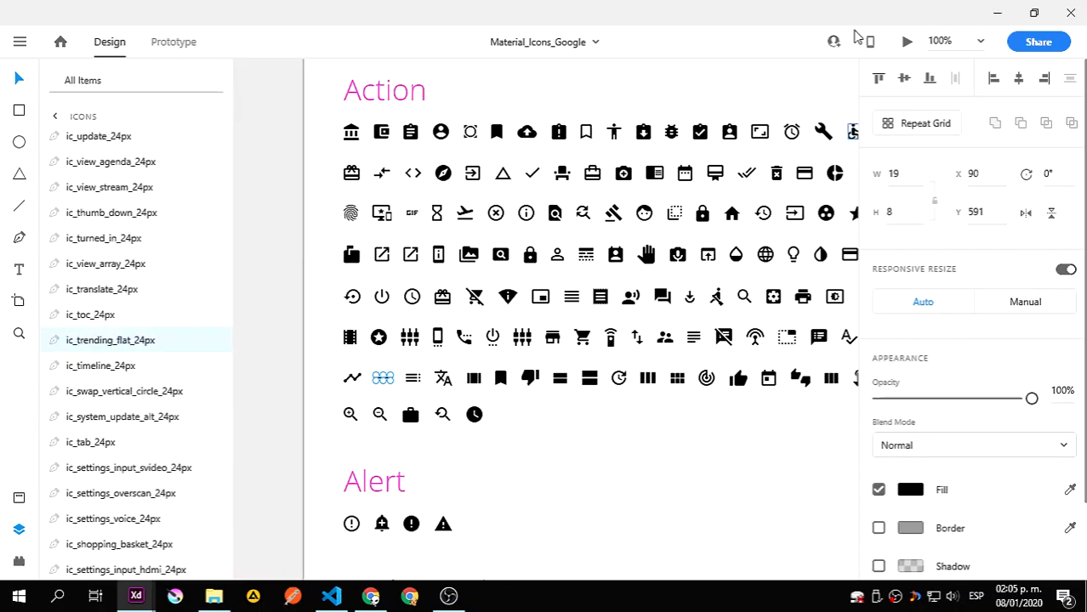
# - Paste the right-arrow icon into the Untitled-1 design and fill it with the colour sampled from the "Learn More" label
pyautogui.hotkey('alt', 'Tab')
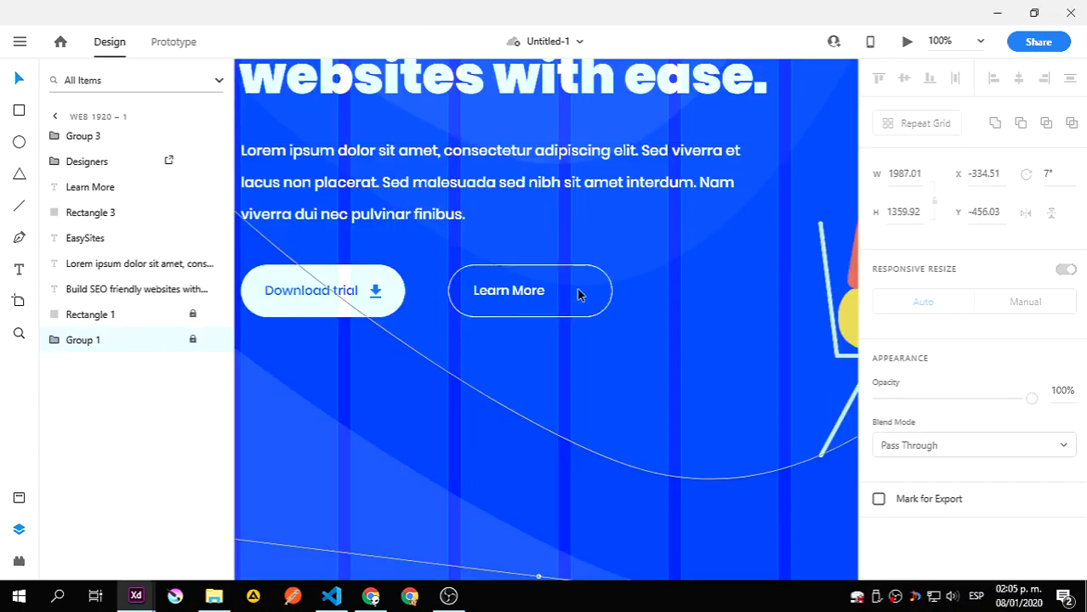
pyautogui.hotkey('ctrl', 'v')
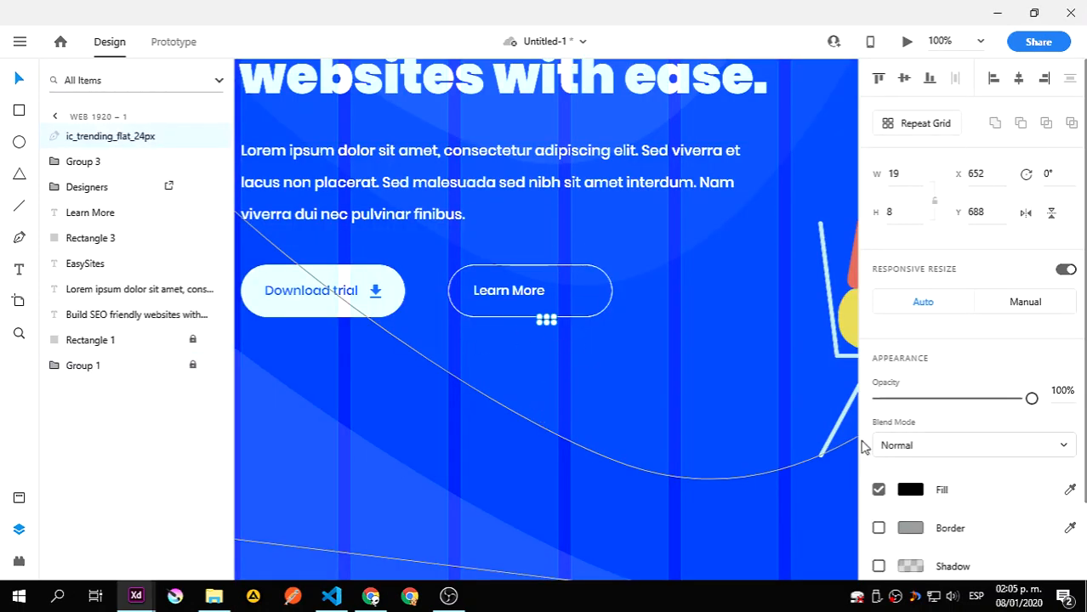
pyautogui.scroll(3, 566, 401)
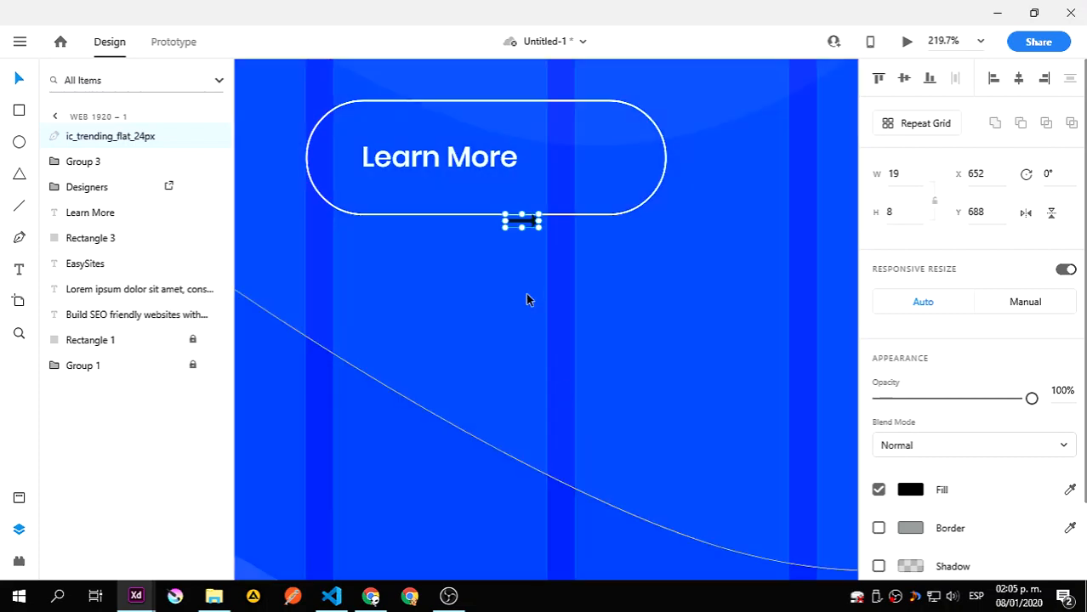
pyautogui.click(910, 491)
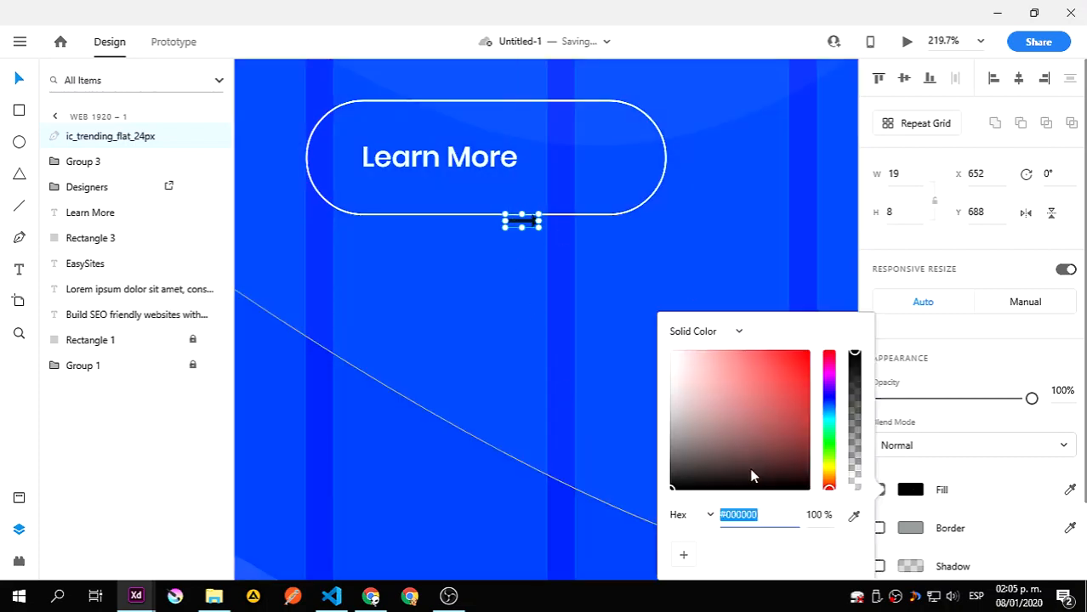
pyautogui.click(851, 519)
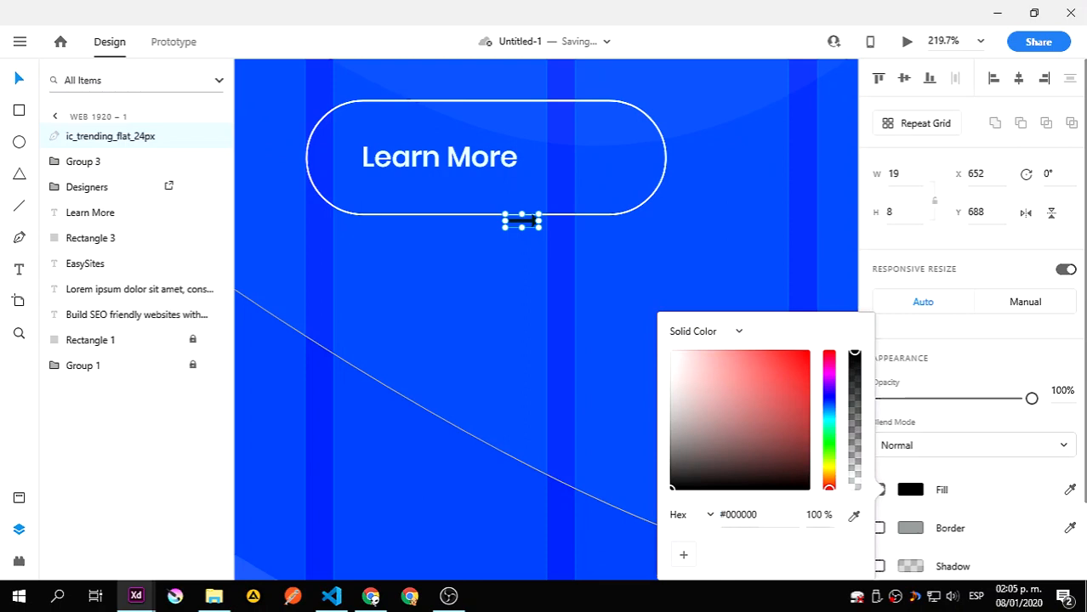
pyautogui.click(468, 156)
pyautogui.click(539, 227)
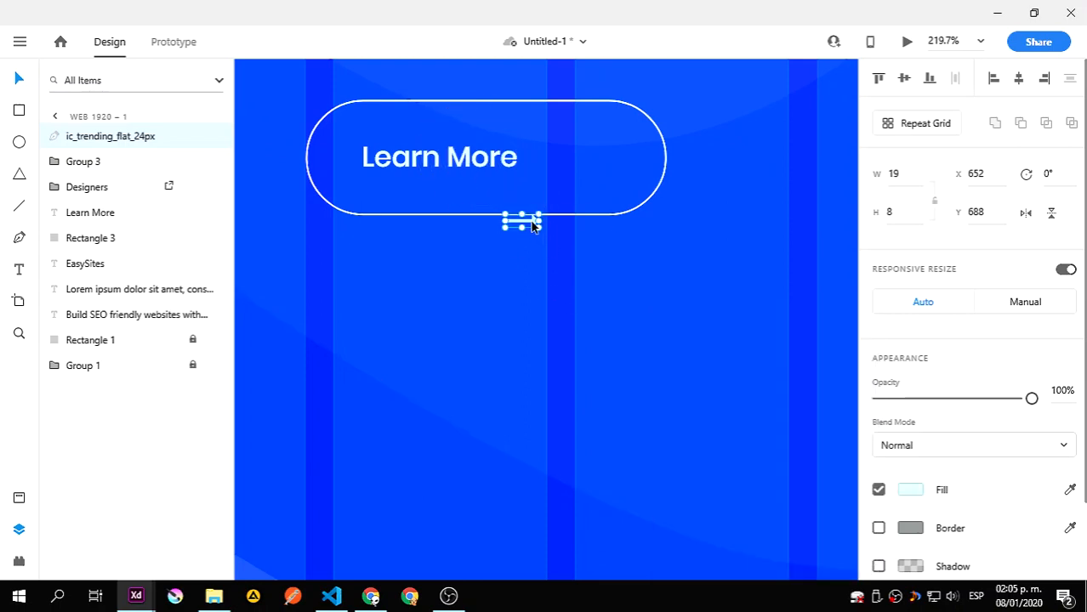
# - Place the arrow icon just after the "Learn More" label, vertically centred with the text at about X 673, Y 652
pyautogui.moveTo(539, 227); pyautogui.dragTo(524, 205)
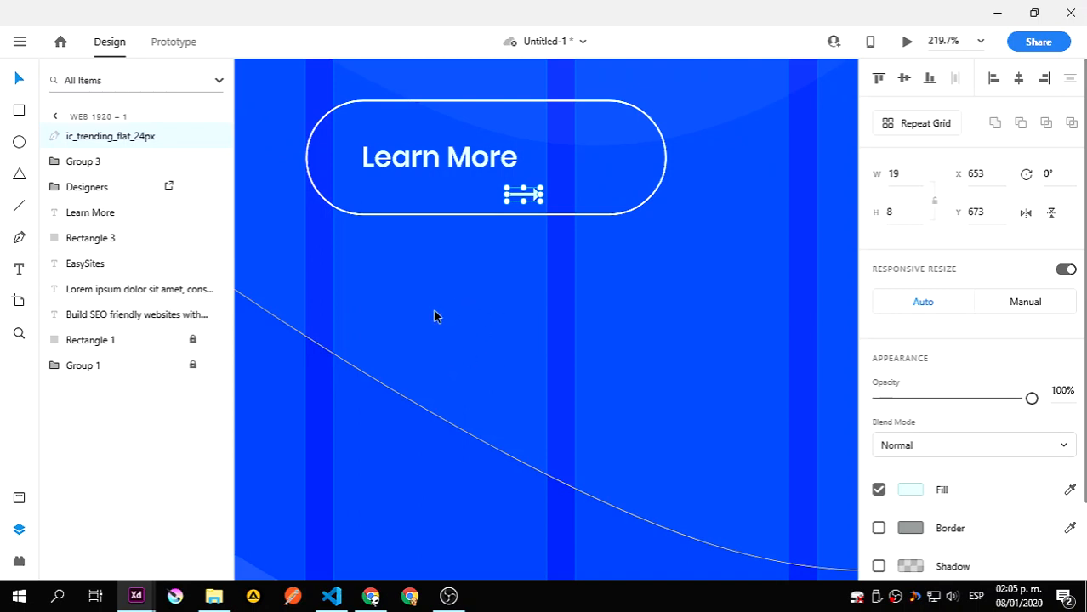
pyautogui.moveTo(318, 406); pyautogui.dragTo(548, 407)
pyautogui.moveTo(525, 195); pyautogui.dragTo(561, 164)
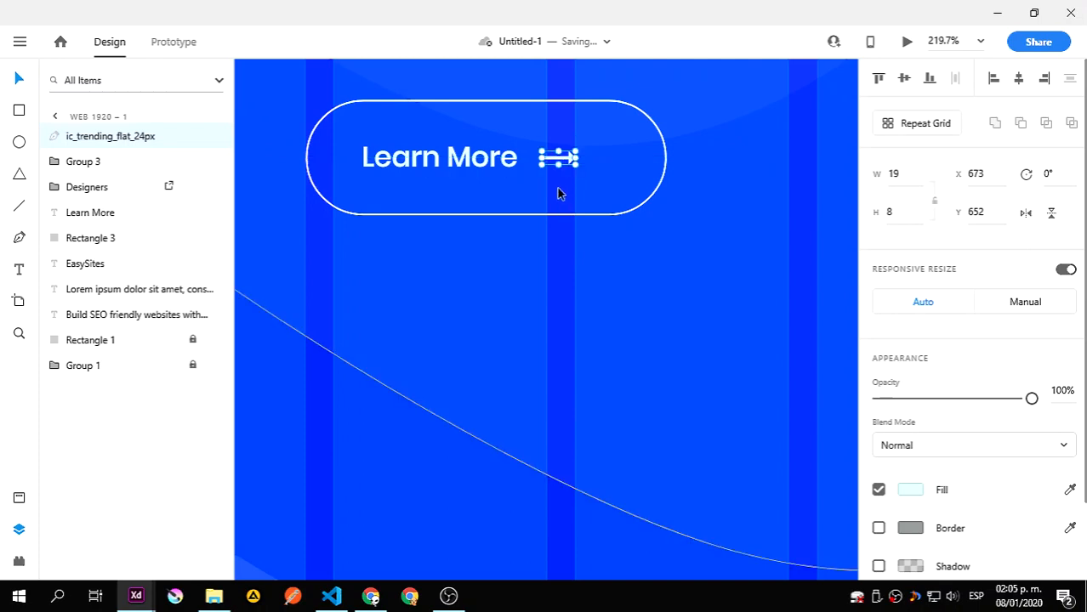
pyautogui.click(557, 191)
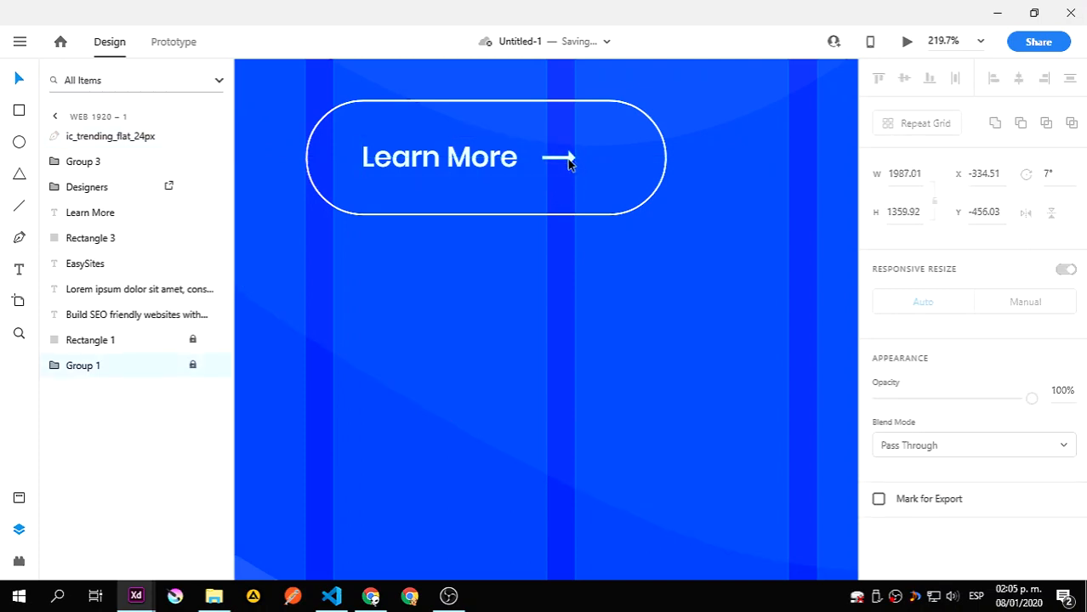
# - Group the arrow icon with the "Learn More" label
pyautogui.click(565, 160)
pyautogui.keyDown('shift'); pyautogui.click(502, 168); pyautogui.keyUp('shift')
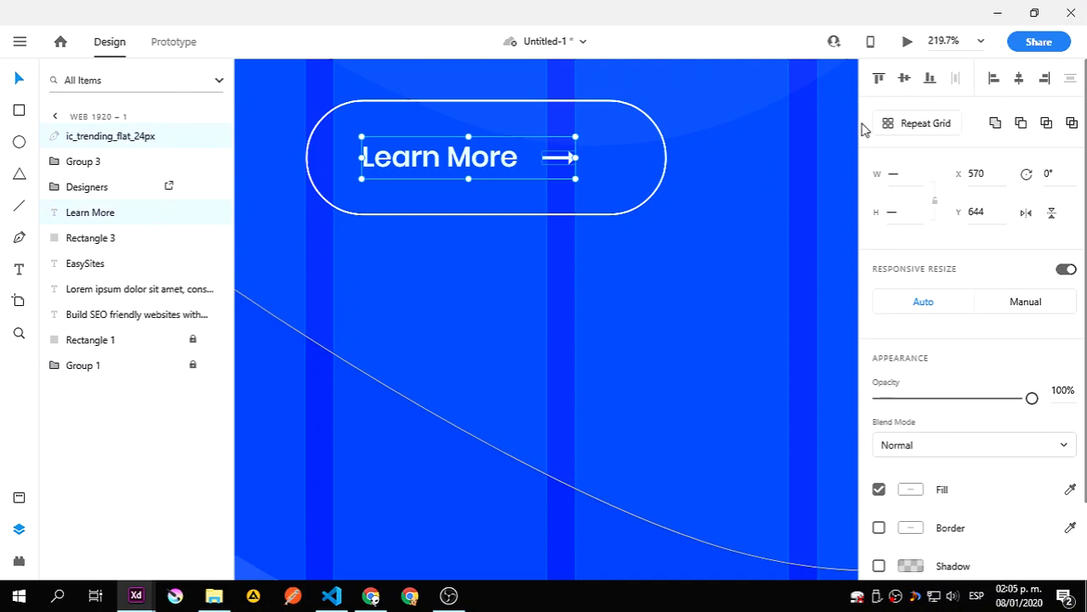
pyautogui.hotkey('ctrl', 'g')
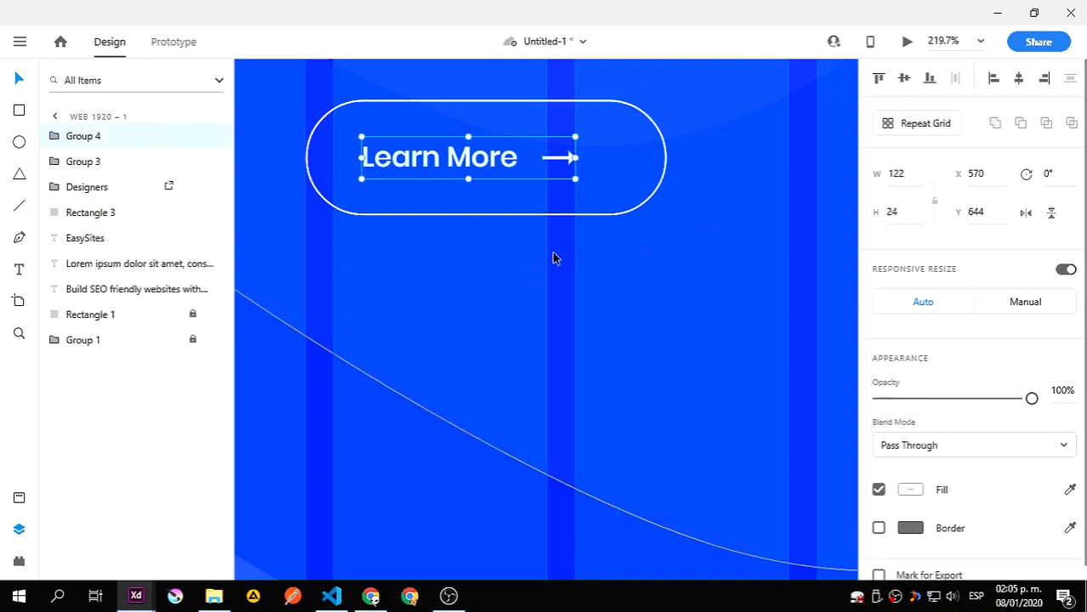
# - Centre the label-and-arrow group horizontally on the outlined button rectangle and group them together as one button
pyautogui.keyDown('shift'); pyautogui.click(666, 159); pyautogui.keyUp('shift')
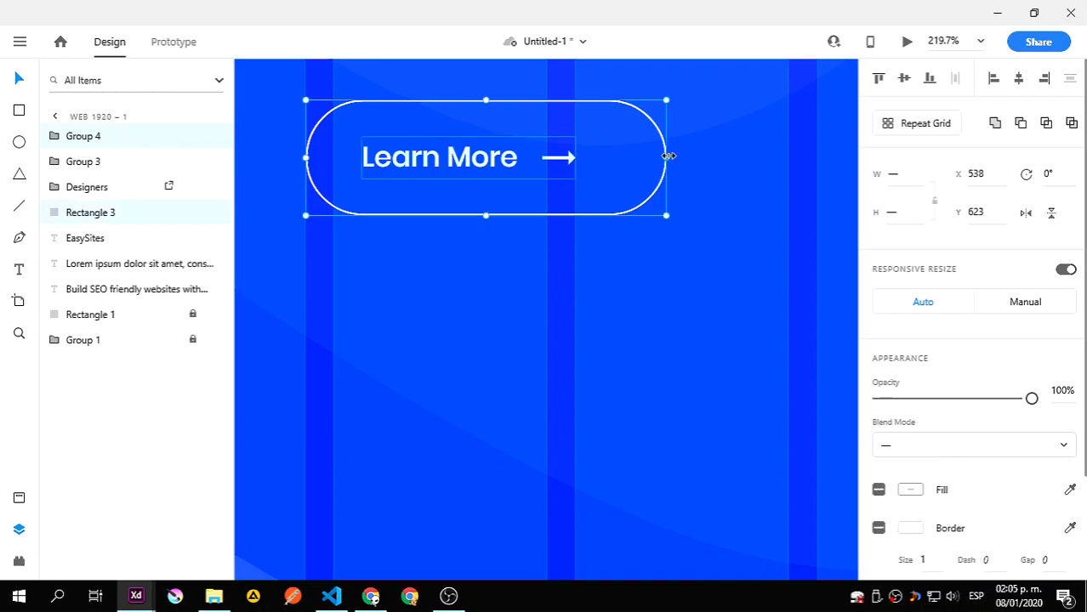
pyautogui.click(1018, 78)
pyautogui.click(734, 219)
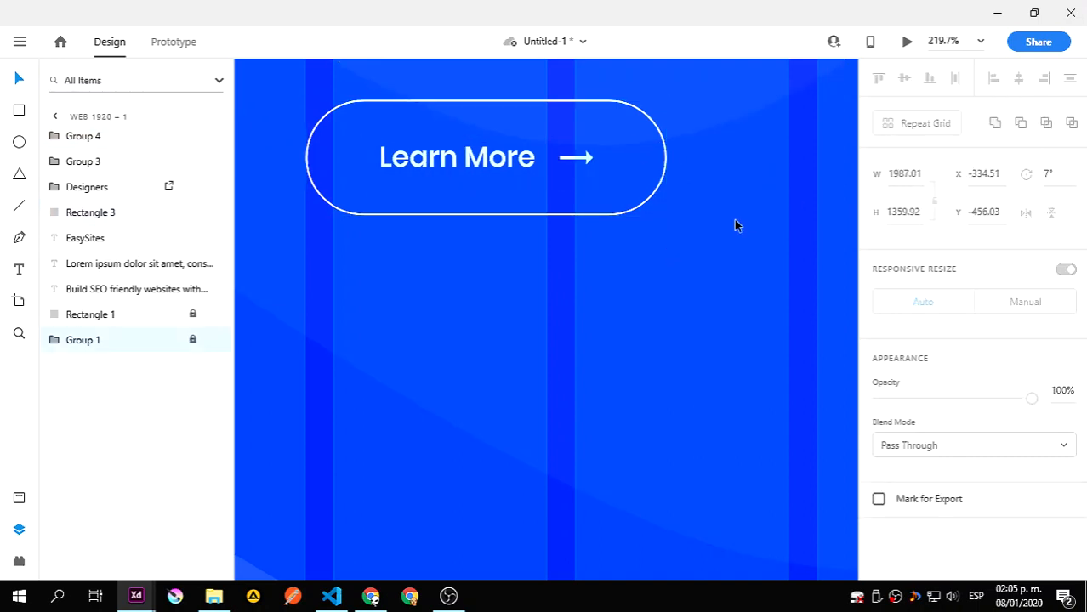
pyautogui.moveTo(562, 270); pyautogui.dragTo(572, 87)
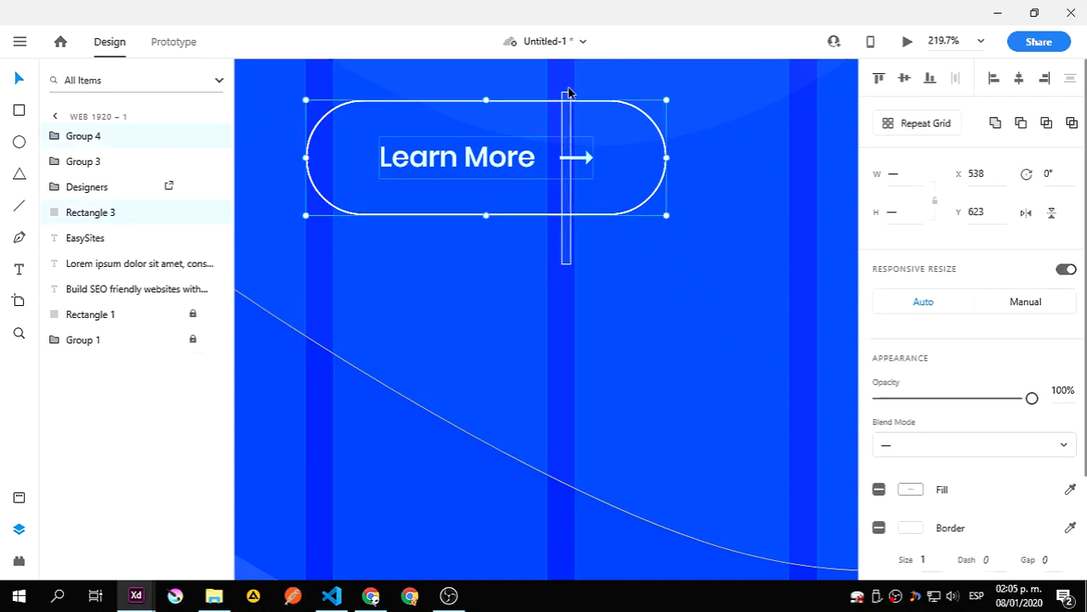
pyautogui.hotkey('ctrl', 'g')
pyautogui.click(559, 287)
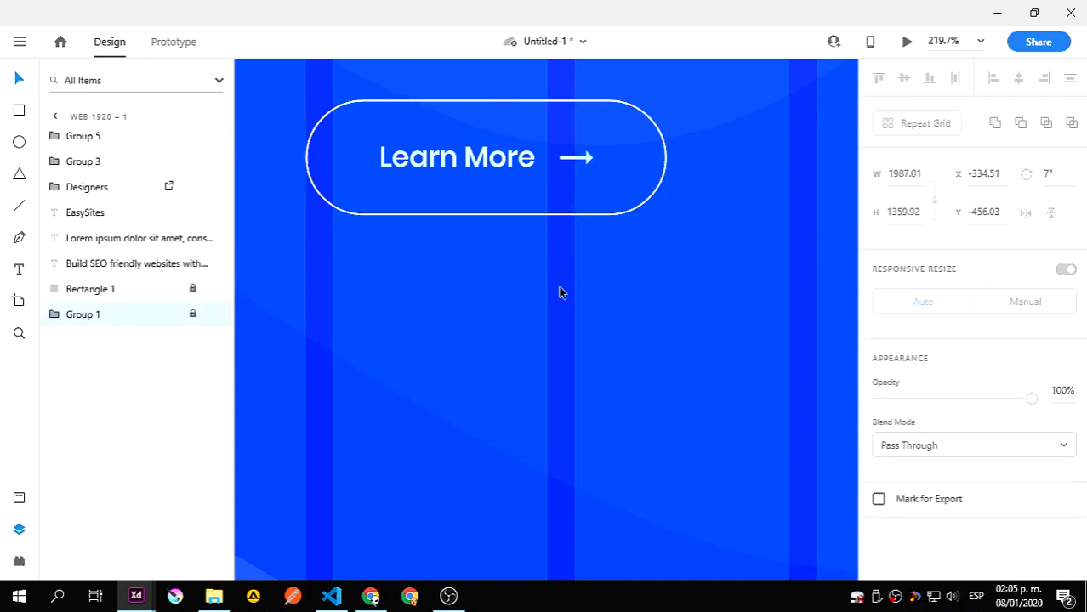
# - Check both finished buttons at actual size and within the whole artboard
pyautogui.hotkey('ctrl', '0')
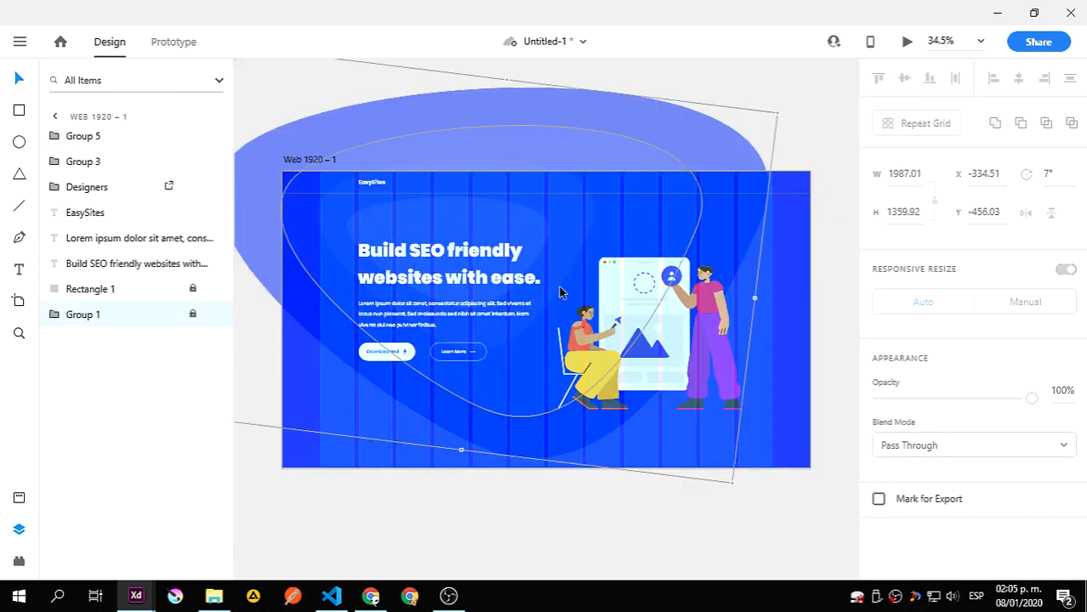
pyautogui.click(514, 512)
pyautogui.hotkey('ctrl', '1')
pyautogui.moveTo(485, 426); pyautogui.dragTo(627, 353)
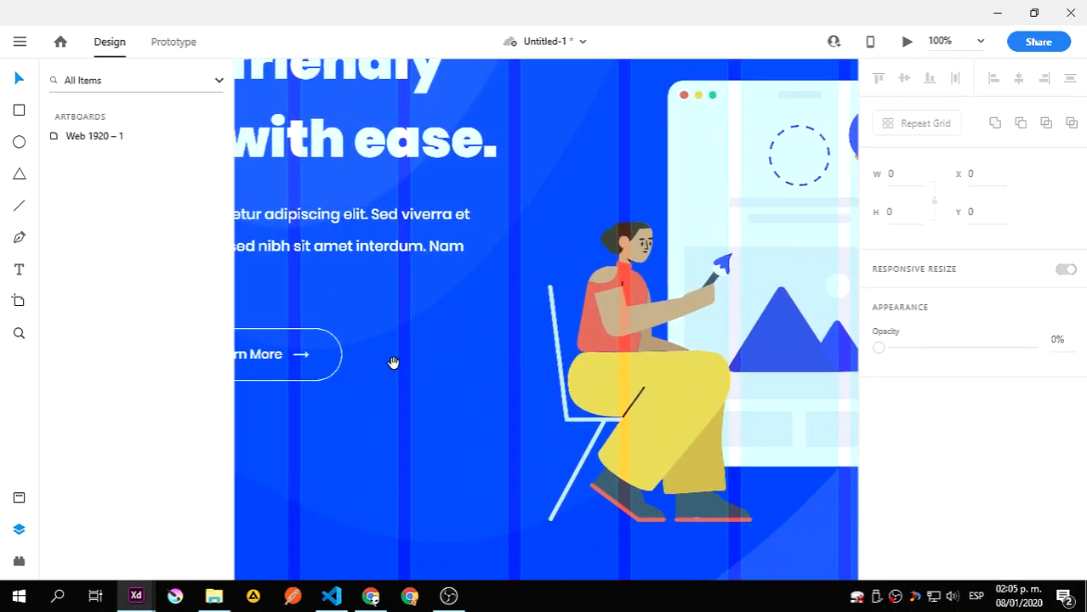
pyautogui.moveTo(392, 359); pyautogui.dragTo(735, 354)
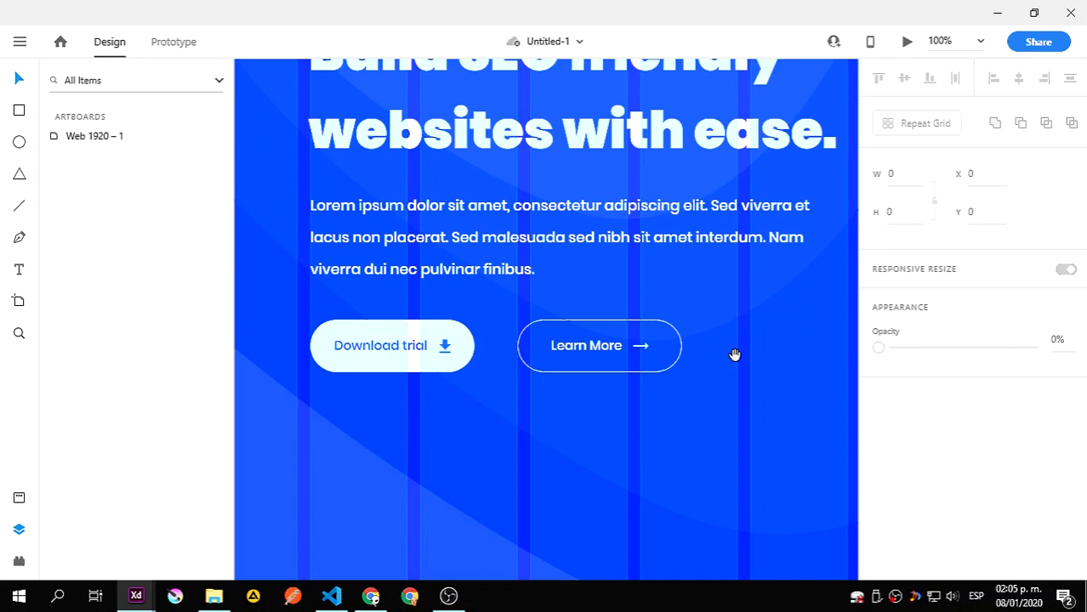
pyautogui.hotkey('ctrl', '0')
pyautogui.click(532, 358)
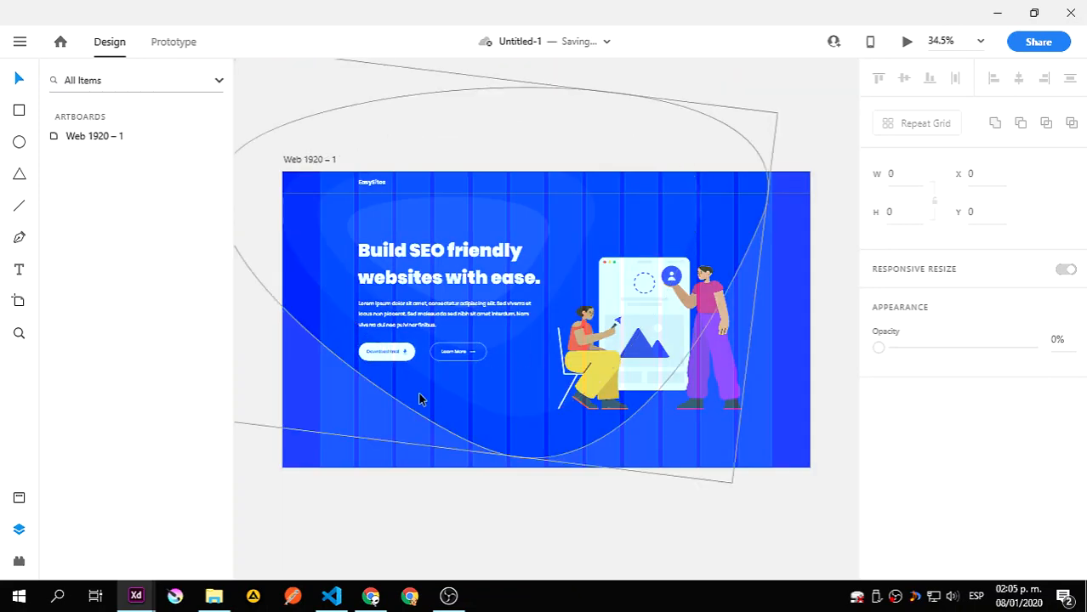
# - Shift the headline, paragraph and both buttons together slightly down, placing the selection at X 278, Y 254 on the column edge
pyautogui.moveTo(502, 396); pyautogui.dragTo(323, 236)
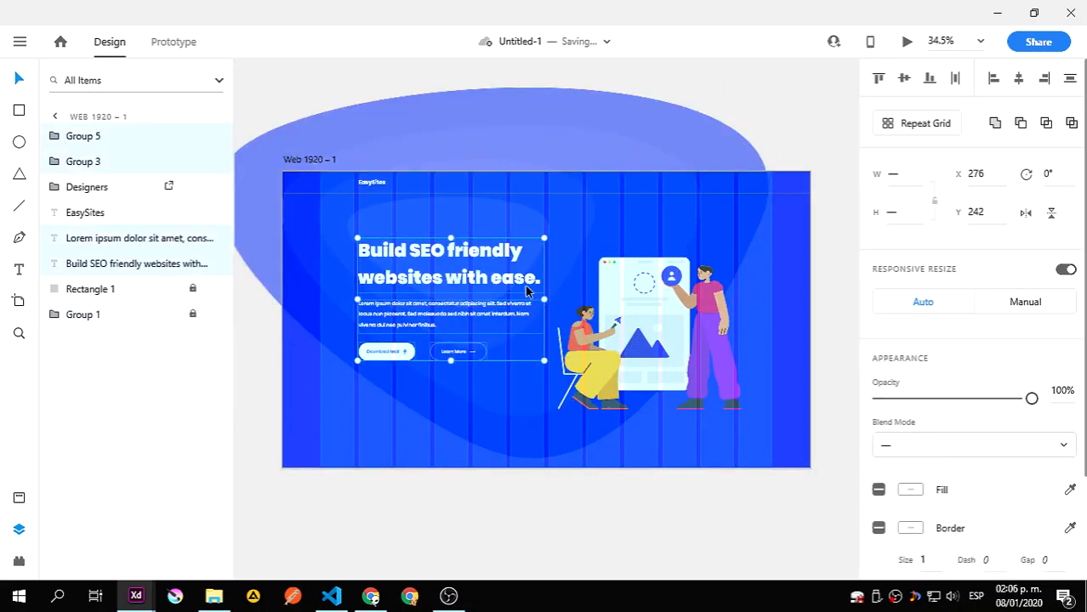
pyautogui.moveTo(473, 271); pyautogui.dragTo(473, 276)
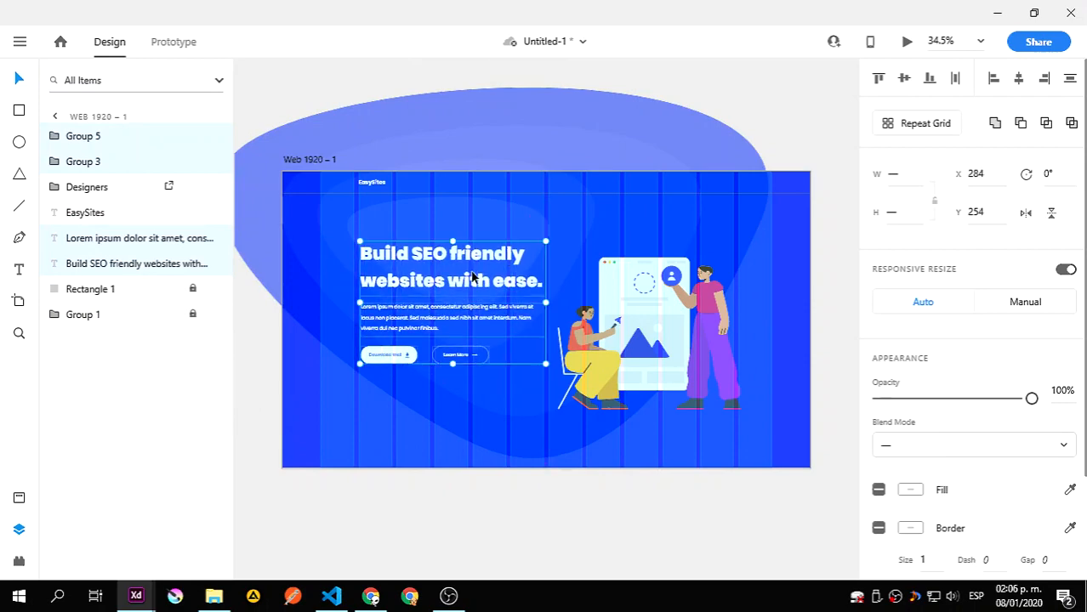
pyautogui.hotkey('ctrl', '1')
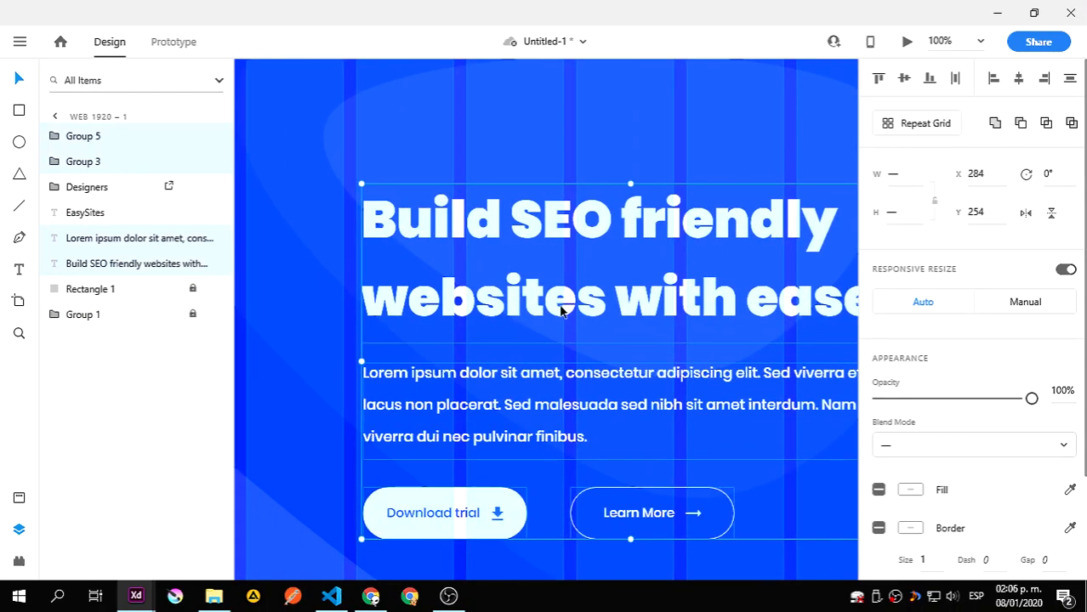
pyautogui.press('Left')
pyautogui.press('Left')
pyautogui.press('Left')
pyautogui.press('Left')
pyautogui.press('Left')
pyautogui.press('Left')
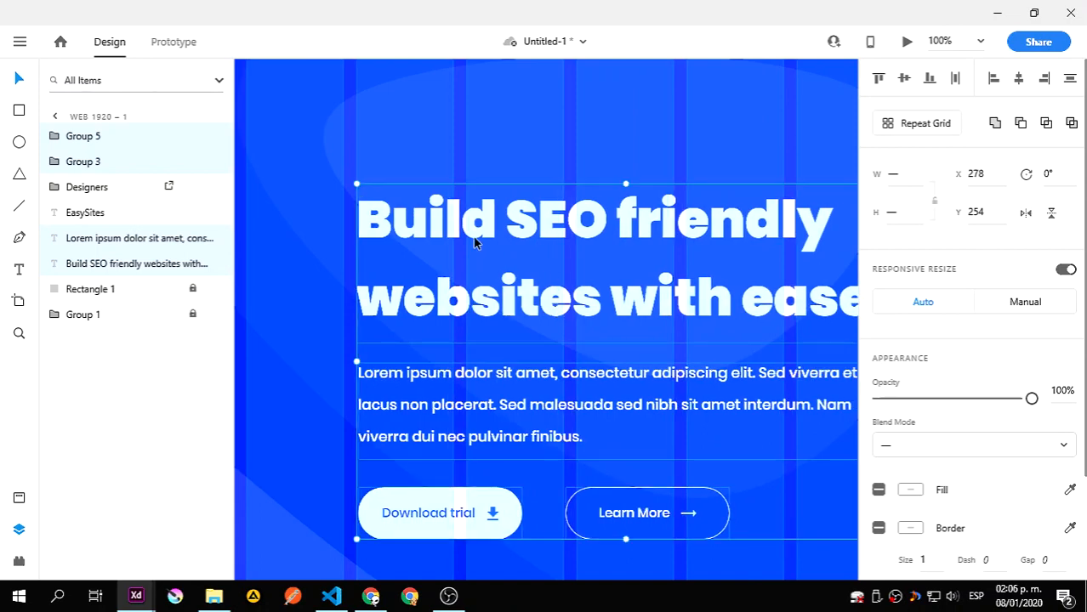
pyautogui.click(348, 437)
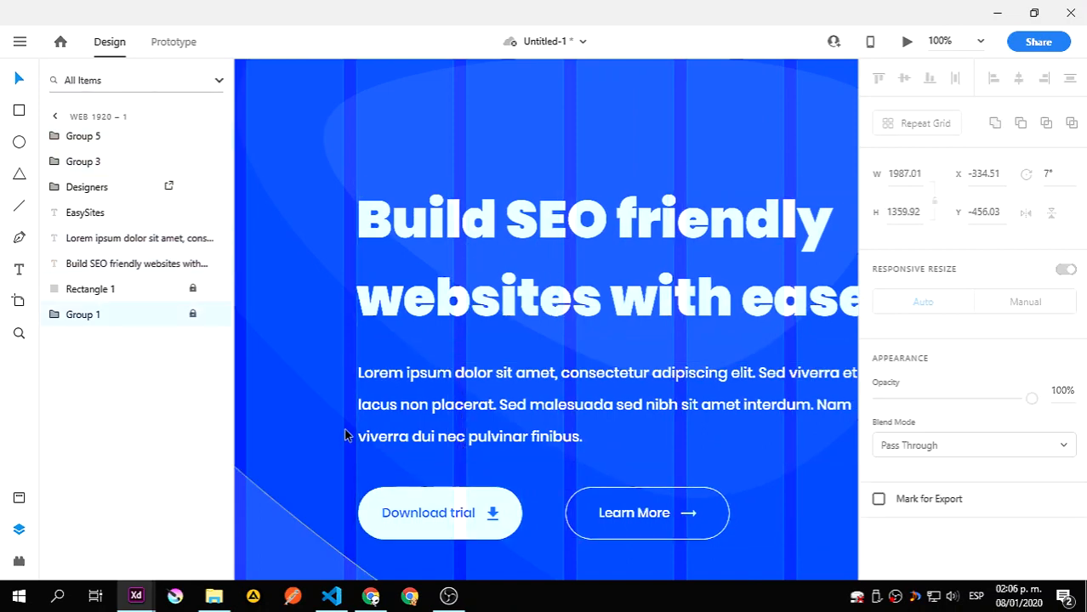
# - Move both buttons down to Y 674 for more space below the paragraph and save the document
pyautogui.hotkey('ctrl', '0')
pyautogui.click(383, 354)
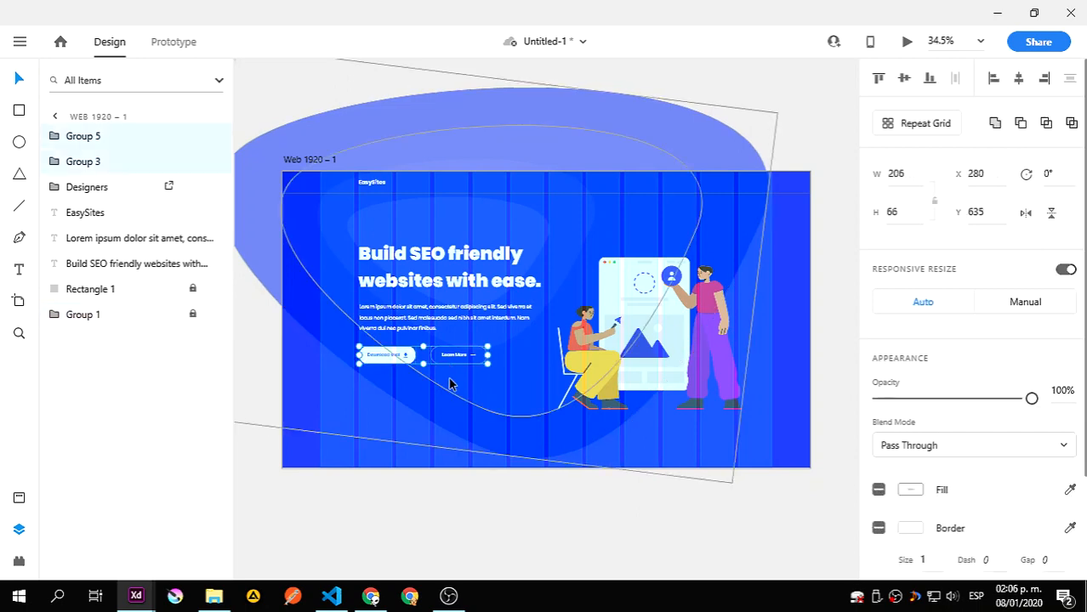
pyautogui.press('Down')
pyautogui.press('Down')
pyautogui.press('Down')
pyautogui.press('Down')
pyautogui.press('Down')
pyautogui.press('Down')
pyautogui.press('Down')
pyautogui.press('Down')
pyautogui.press('Down')
pyautogui.press('Down')
pyautogui.press('Down')
pyautogui.press('Down')
pyautogui.press('Down')
pyautogui.press('Down')
pyautogui.press('Down')
pyautogui.press('Down')
pyautogui.press('Down')
pyautogui.press('Down')
pyautogui.press('Down')
pyautogui.press('Down')
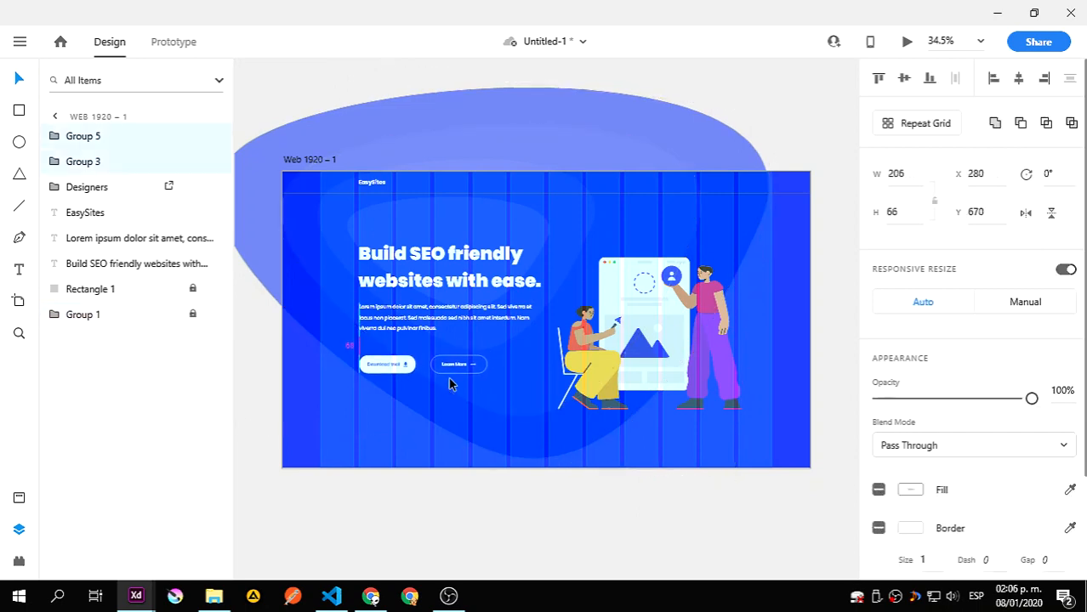
pyautogui.press('Down')
pyautogui.press('Down')
pyautogui.press('Down')
pyautogui.press('Down')
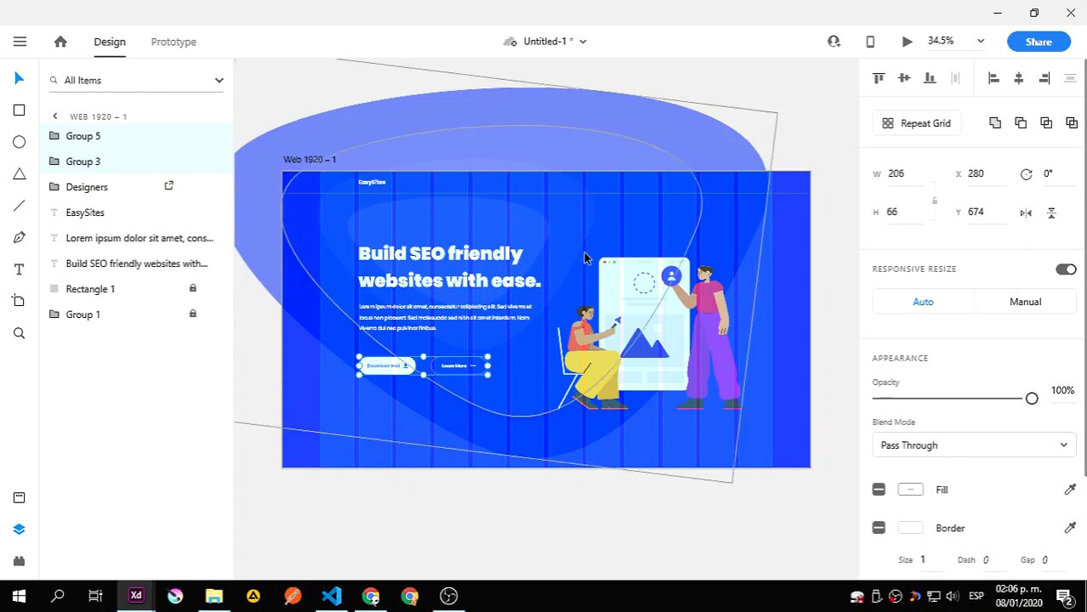
pyautogui.click(579, 249)
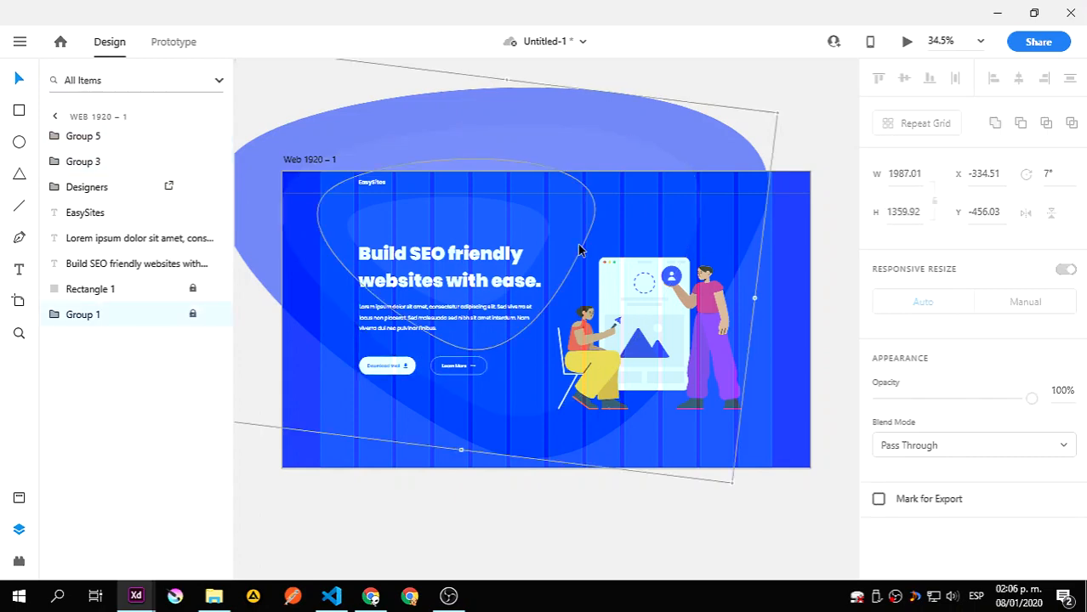
pyautogui.hotkey('ctrl', 's')
# - Move both buttons near the artboard's lower edge, at about X 278, Y 889, in line with the paragraph
pyautogui.click(660, 371)
pyautogui.moveTo(432, 416); pyautogui.dragTo(562, 338)
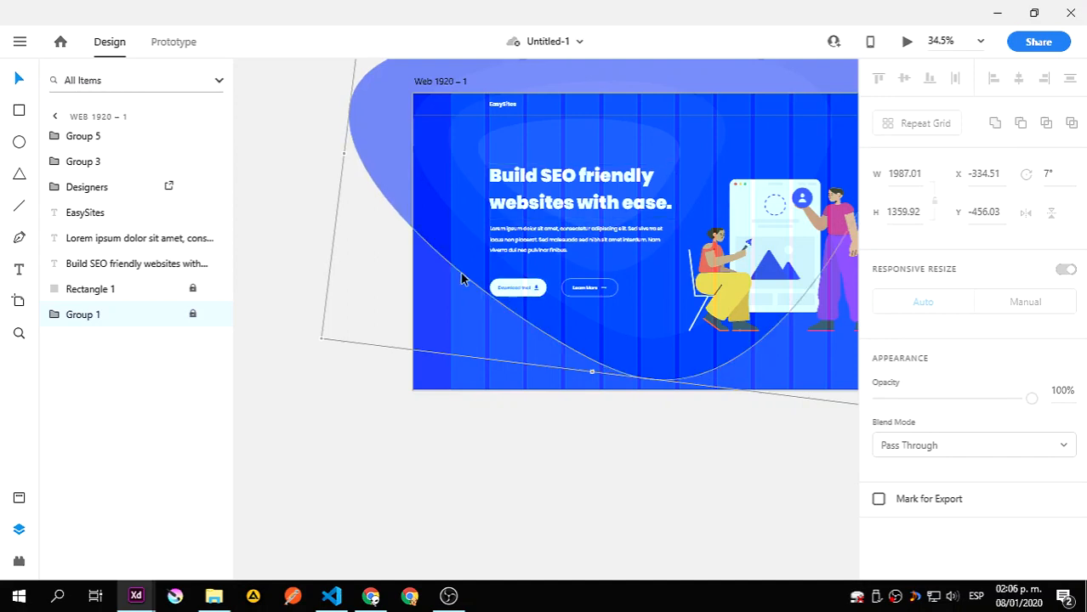
pyautogui.moveTo(446, 277); pyautogui.dragTo(589, 347)
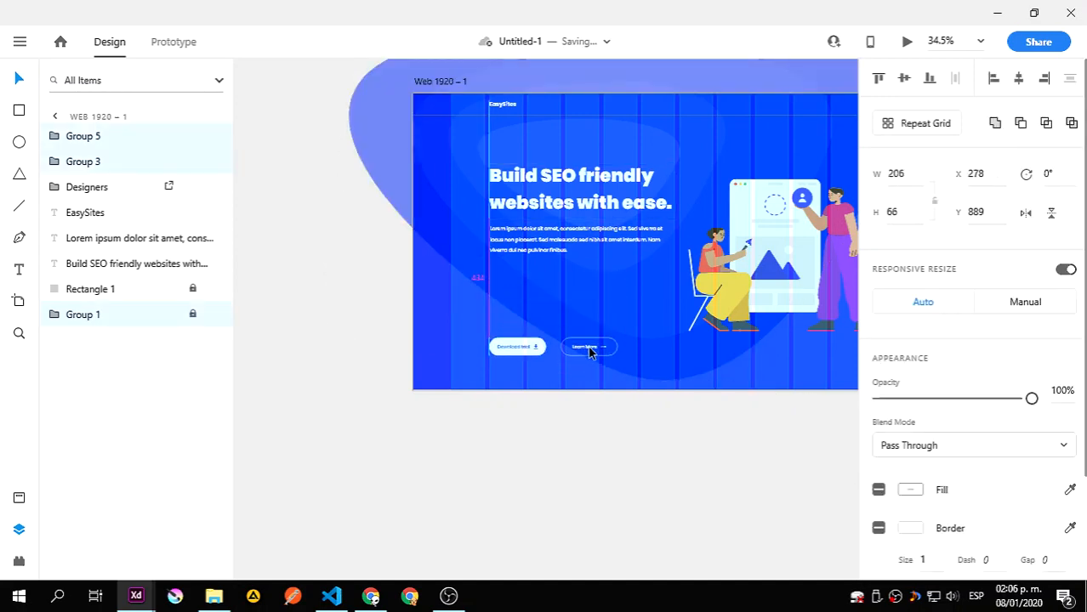
pyautogui.click(685, 376)
pyautogui.moveTo(684, 375); pyautogui.dragTo(505, 414)
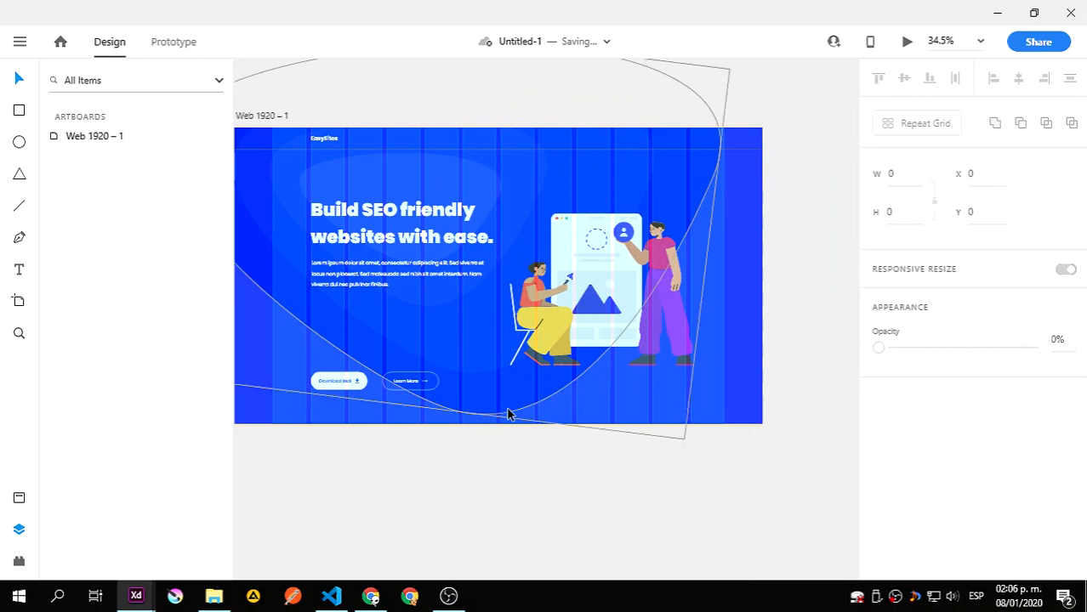
# - Move the "Download trial" and "Learn More" buttons together up below the paragraph, at Y 675
pyautogui.hotkey('ctrl', '1')
pyautogui.moveTo(420, 304); pyautogui.dragTo(797, 304)
pyautogui.moveTo(534, 323); pyautogui.dragTo(638, 297)
pyautogui.click(502, 466)
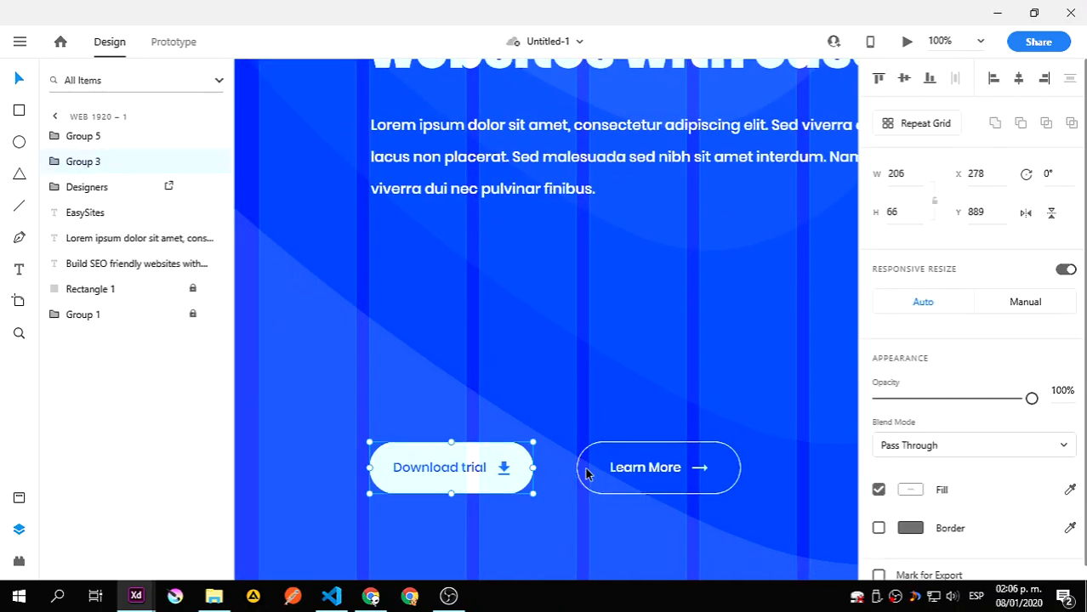
pyautogui.keyDown('shift'); pyautogui.click(633, 472); pyautogui.keyUp('shift')
pyautogui.moveTo(520, 467); pyautogui.dragTo(515, 297)
pyautogui.moveTo(654, 225); pyautogui.dragTo(497, 318)
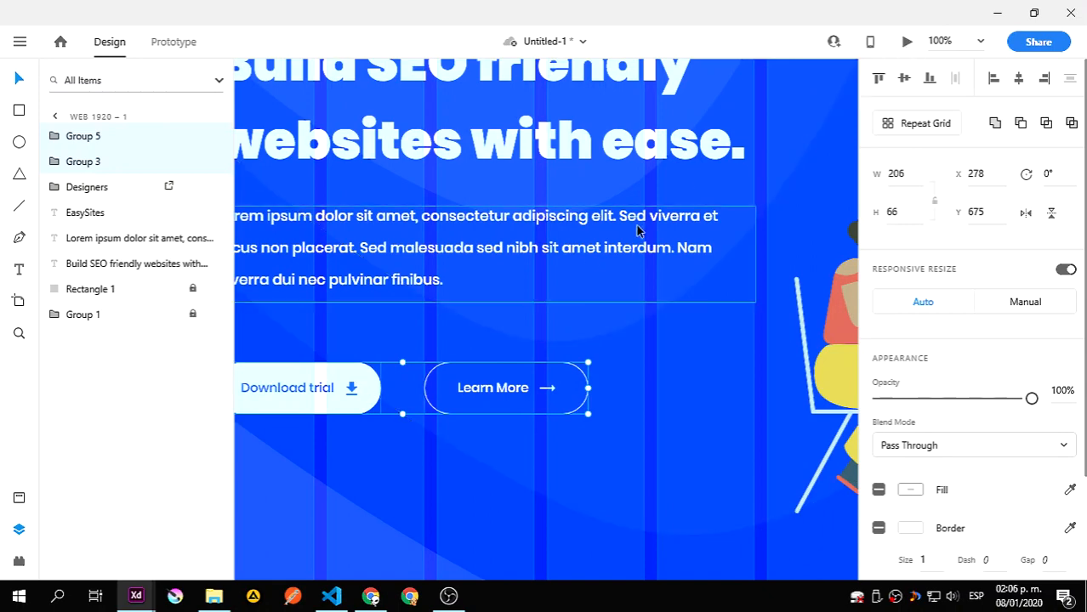
# - Move the paragraph up closer to the headline, to about Y 467, keeping it at X 278
pyautogui.hotkey('ctrl', '0')
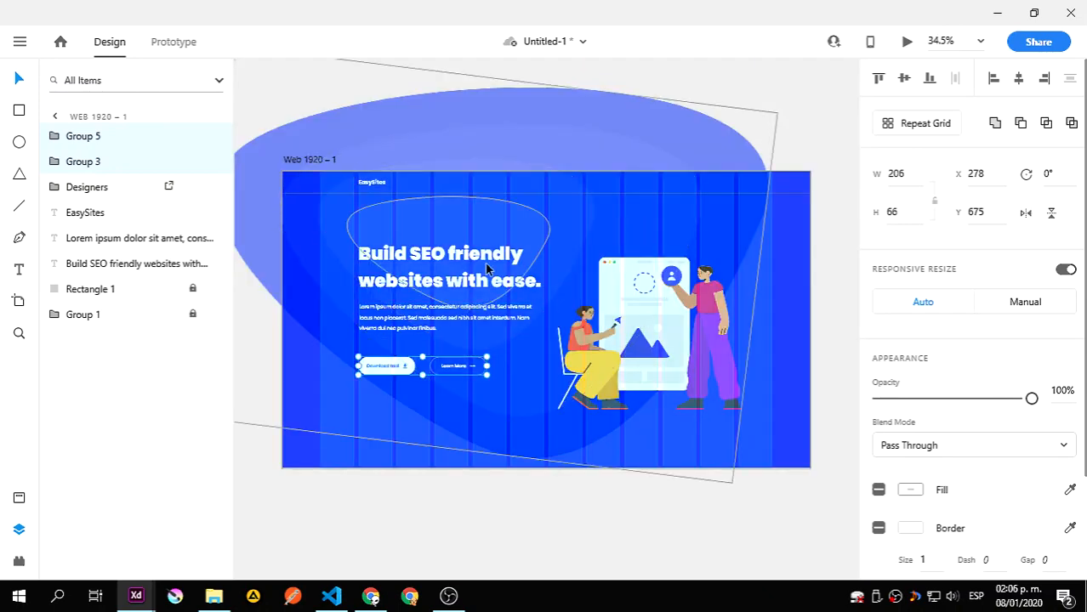
pyautogui.click(418, 315)
pyautogui.moveTo(415, 314); pyautogui.dragTo(410, 311)
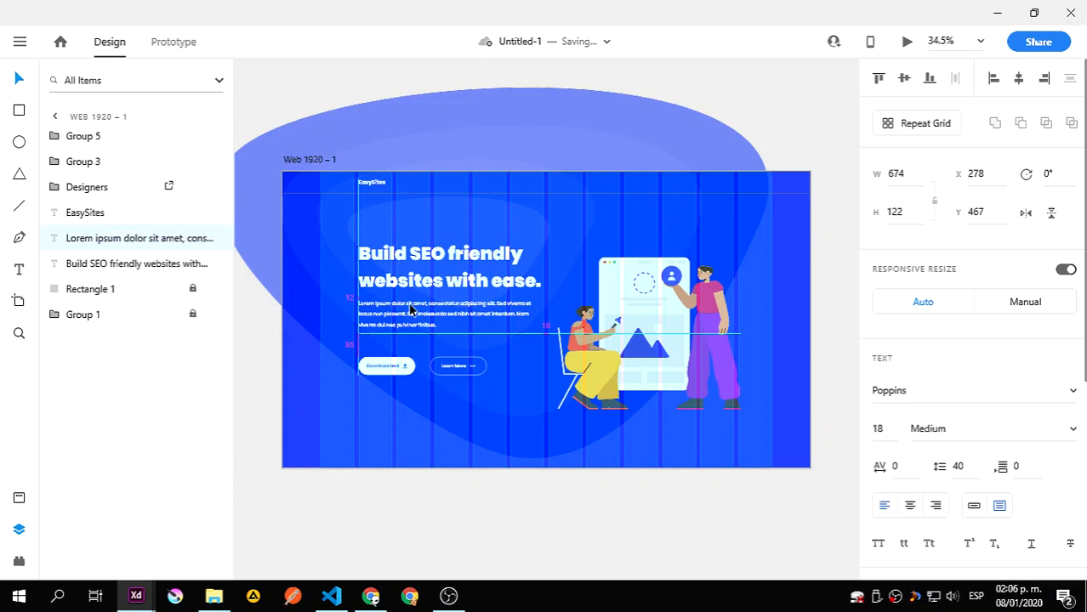
# - Preview the hero section without the layout grid to check the text and button spacing
pyautogui.click(299, 318)
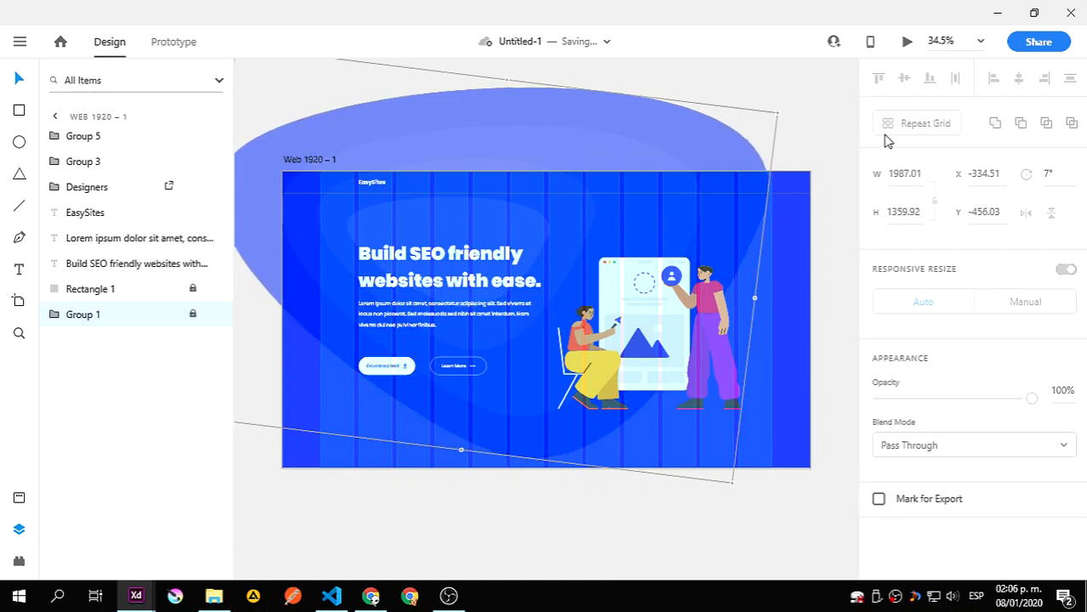
pyautogui.click(906, 40)
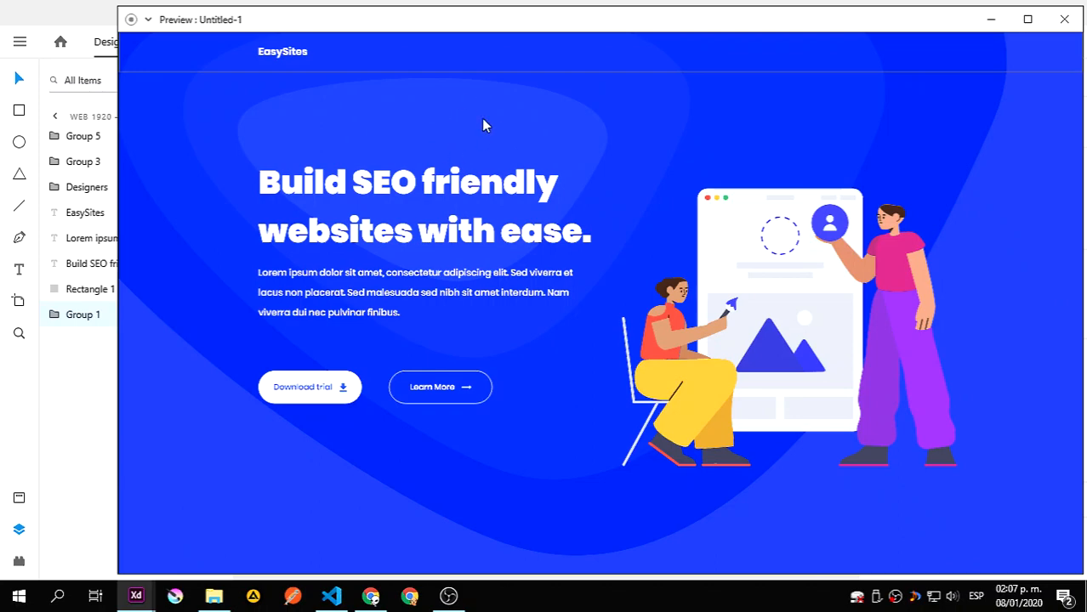
pyautogui.click(1064, 18)
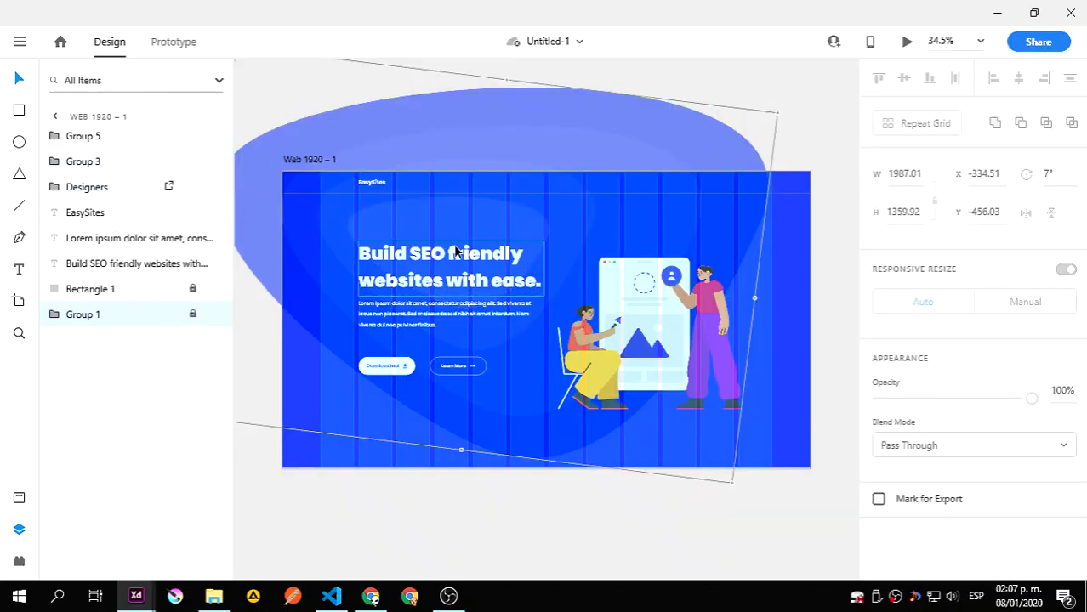
# - Unlock the background shapes and place a copy of the innermost one at the artboard's lower-left corner, rotated to -143°
pyautogui.hotkey('ctrl', 'l')
pyautogui.doubleClick(505, 230)
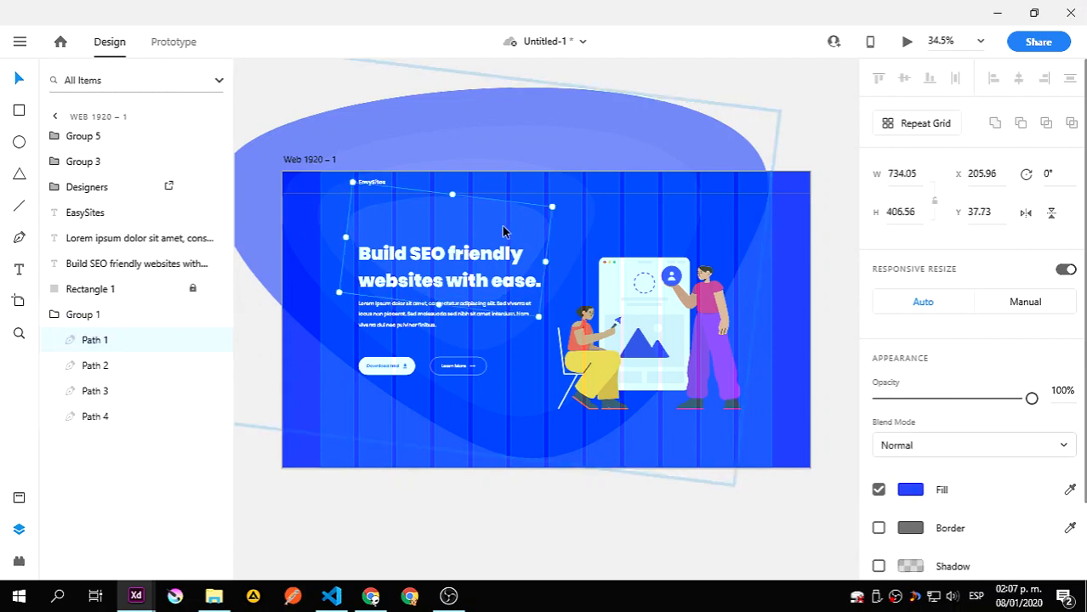
pyautogui.click(459, 251)
pyautogui.moveTo(459, 251); pyautogui.dragTo(418, 408)
pyautogui.hotkey('ctrl', 'z')
pyautogui.hotkey('ctrl', 'v')
pyautogui.moveTo(501, 204); pyautogui.dragTo(357, 445)
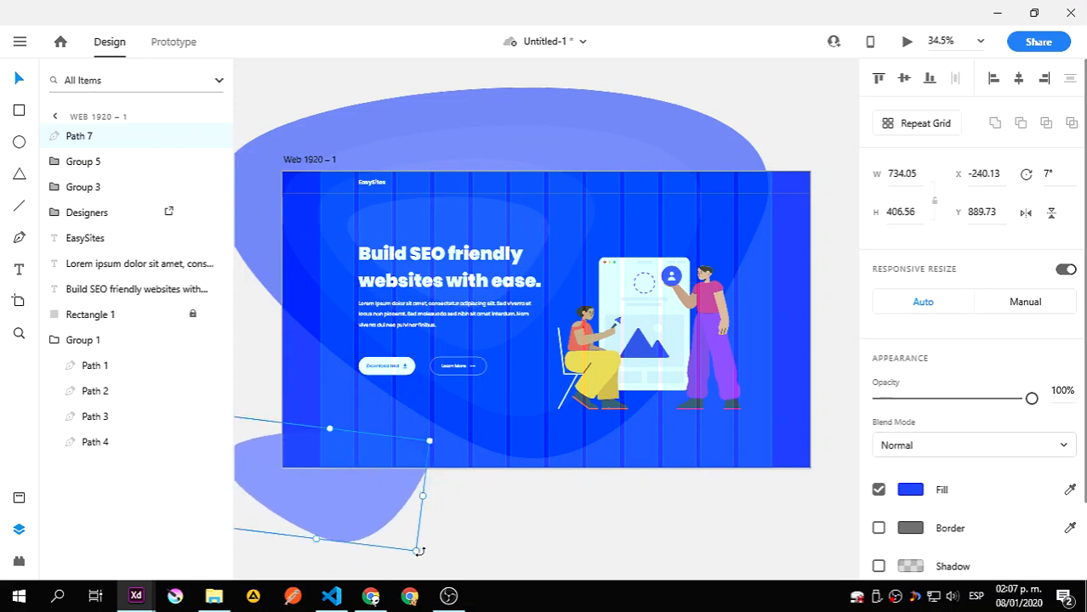
pyautogui.moveTo(420, 552); pyautogui.dragTo(298, 428)
pyautogui.click(444, 533)
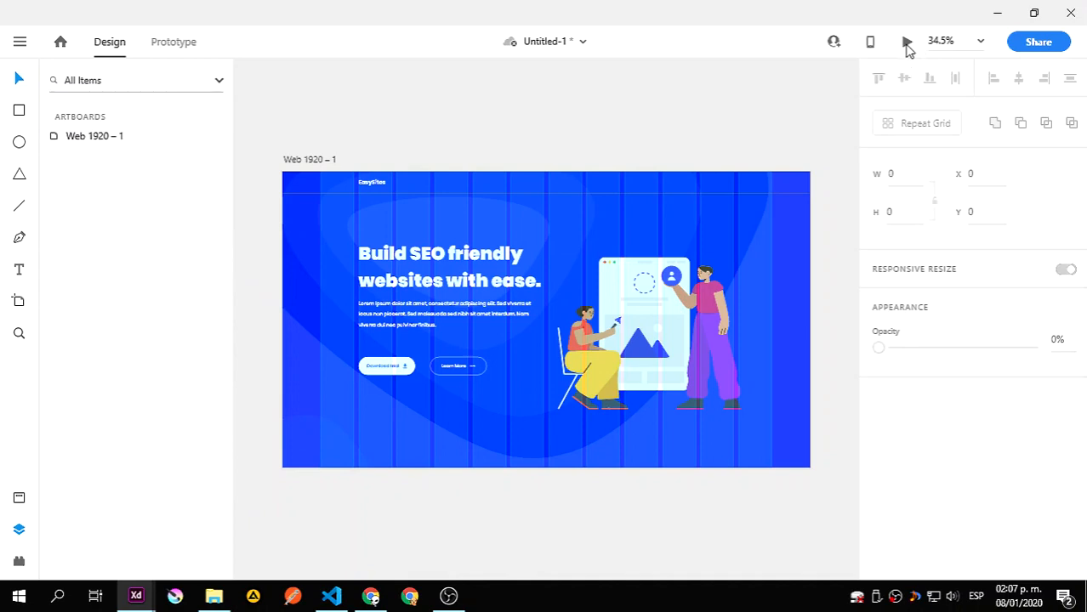
# - Preview the page with the added corner shape, and delete that shape from the artboard
pyautogui.click(907, 41)
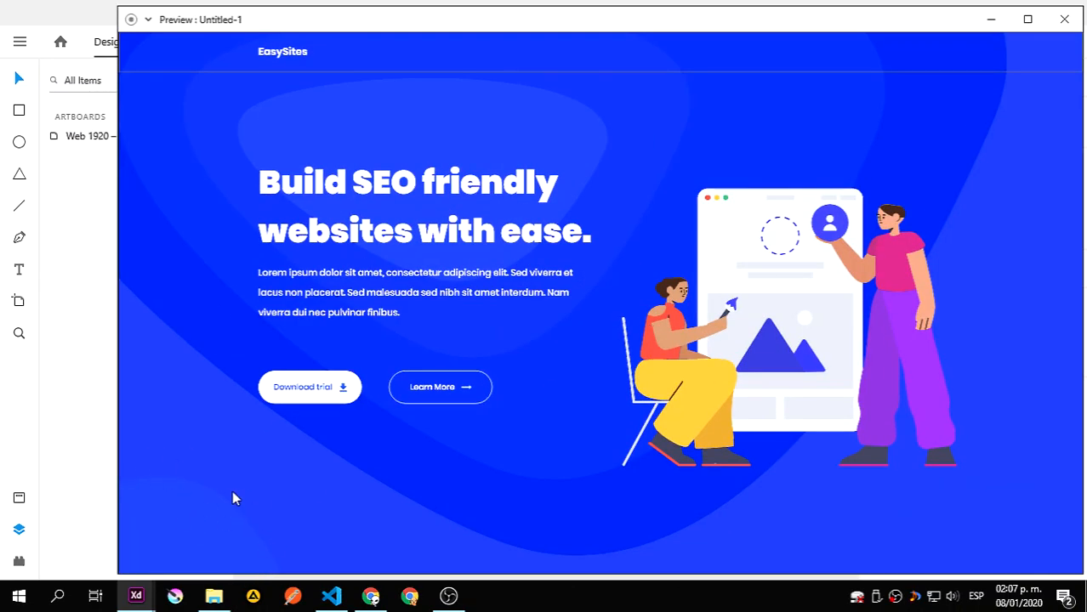
pyautogui.click(1063, 19)
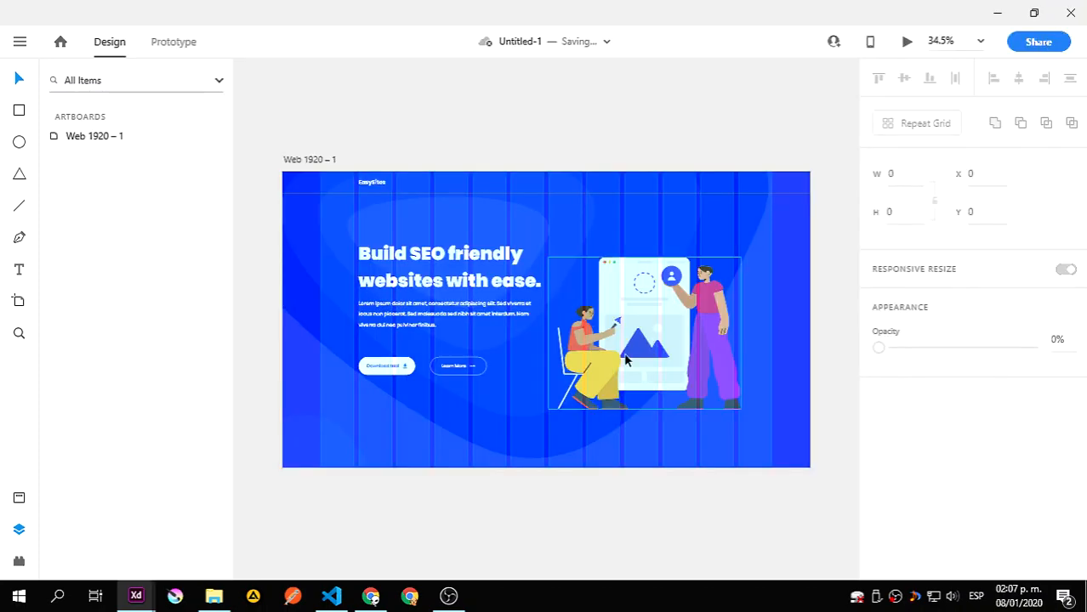
pyautogui.click(345, 456)
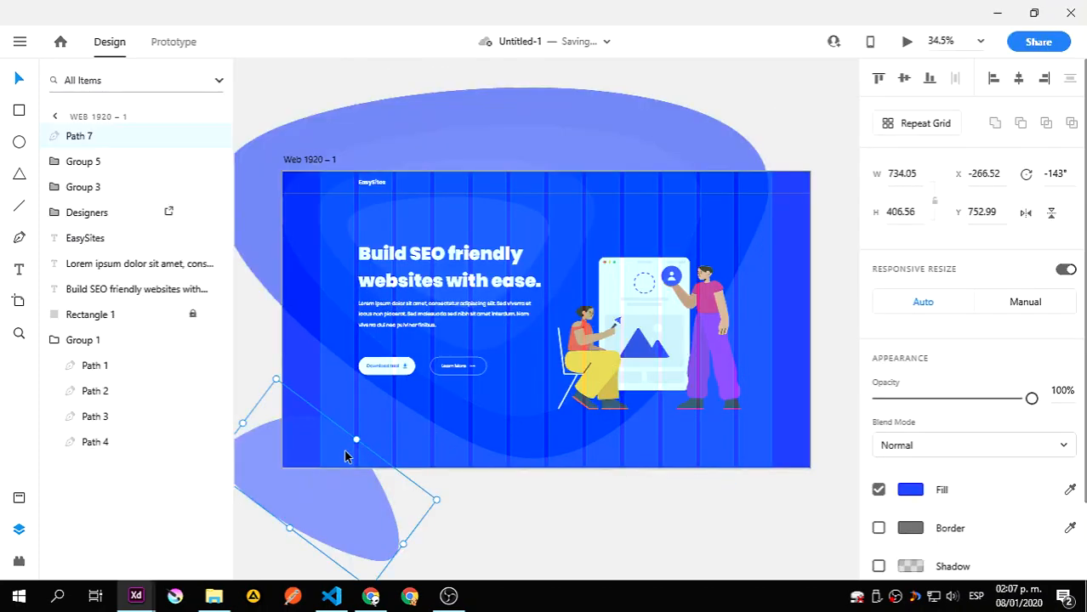
pyautogui.press('Delete')
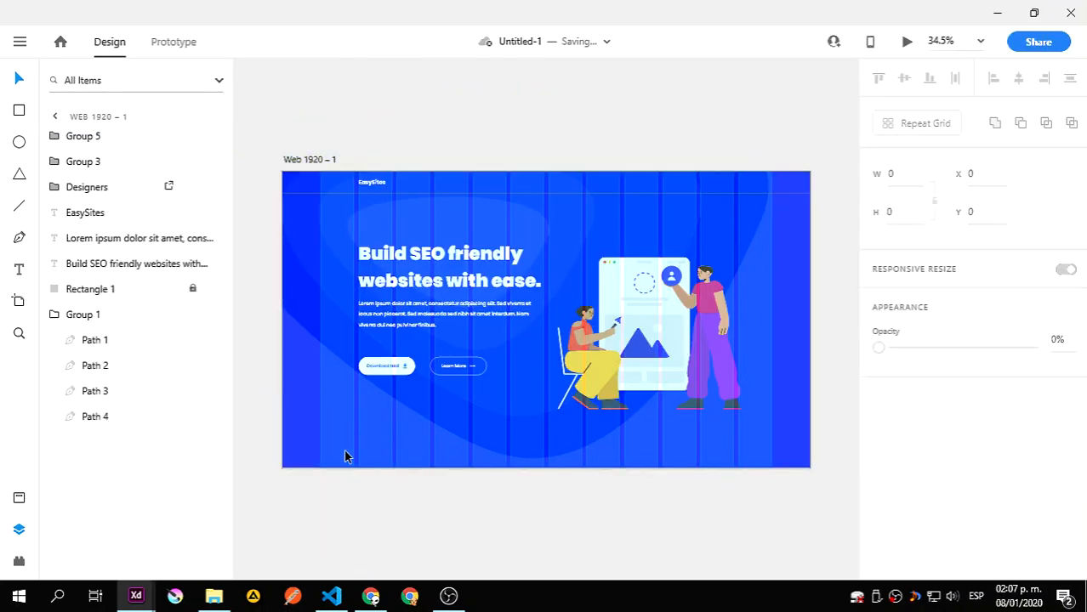
# - Save the document
pyautogui.scroll(-2, 345, 456)
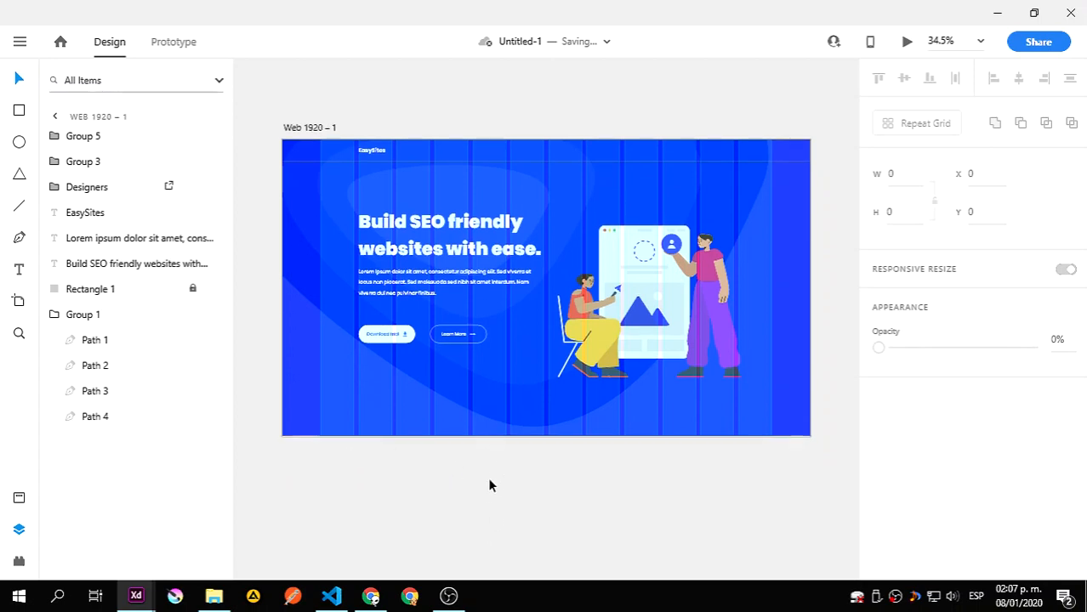
pyautogui.click(539, 504)
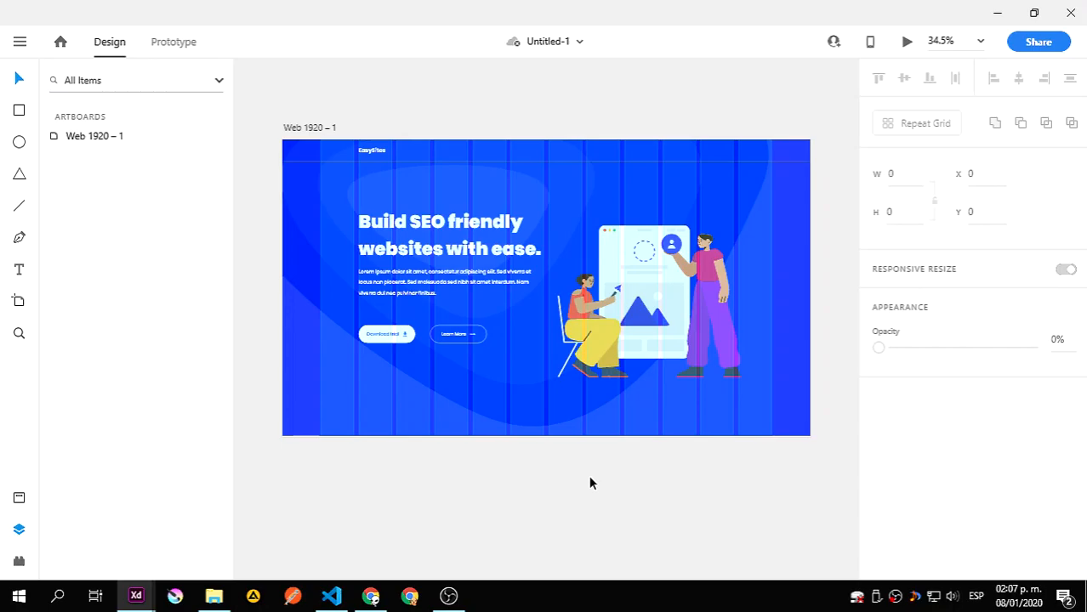
pyautogui.hotkey('ctrl', 's')
pyautogui.click(669, 382)
pyautogui.scroll(-2, 703, 464)
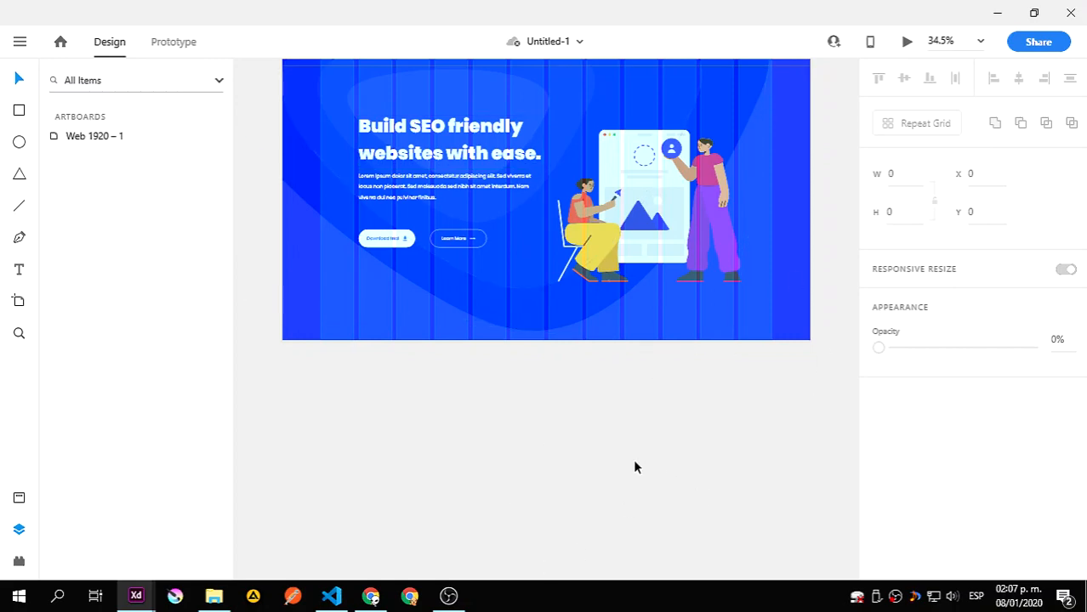
pyautogui.scroll(2, 657, 457)
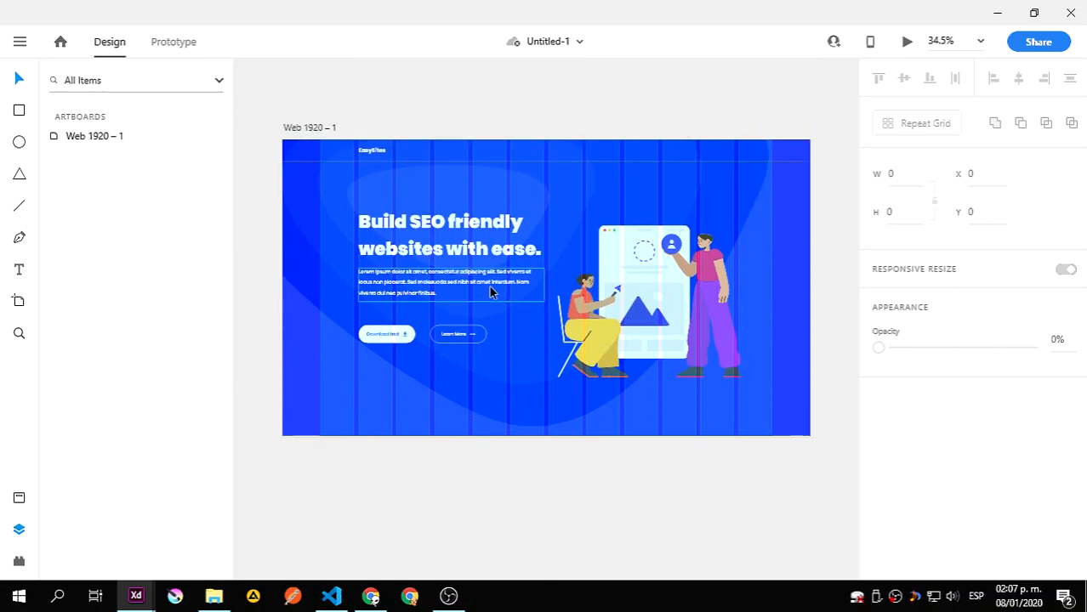
# - Narrow the "EasySites" text box in the header to a width of 112
pyautogui.hotkey('ctrl', '1')
pyautogui.moveTo(490, 320); pyautogui.dragTo(725, 405)
pyautogui.moveTo(786, 128); pyautogui.dragTo(453, 437)
pyautogui.moveTo(456, 330); pyautogui.dragTo(820, 334)
pyautogui.click(372, 250)
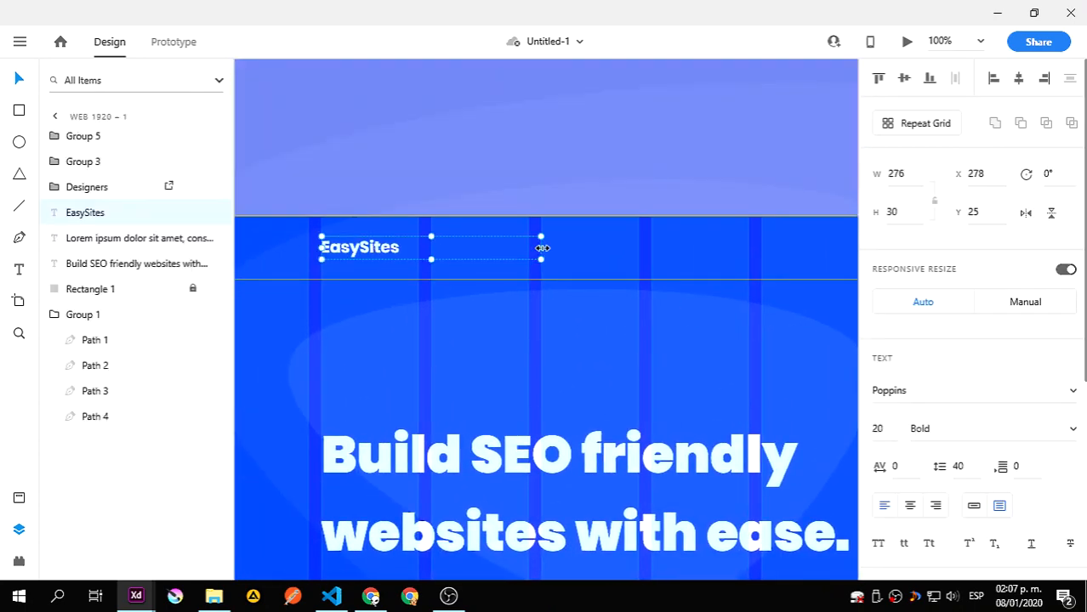
pyautogui.moveTo(541, 247); pyautogui.dragTo(411, 243)
pyautogui.moveTo(547, 265); pyautogui.dragTo(294, 279)
pyautogui.moveTo(636, 275); pyautogui.dragTo(665, 295)
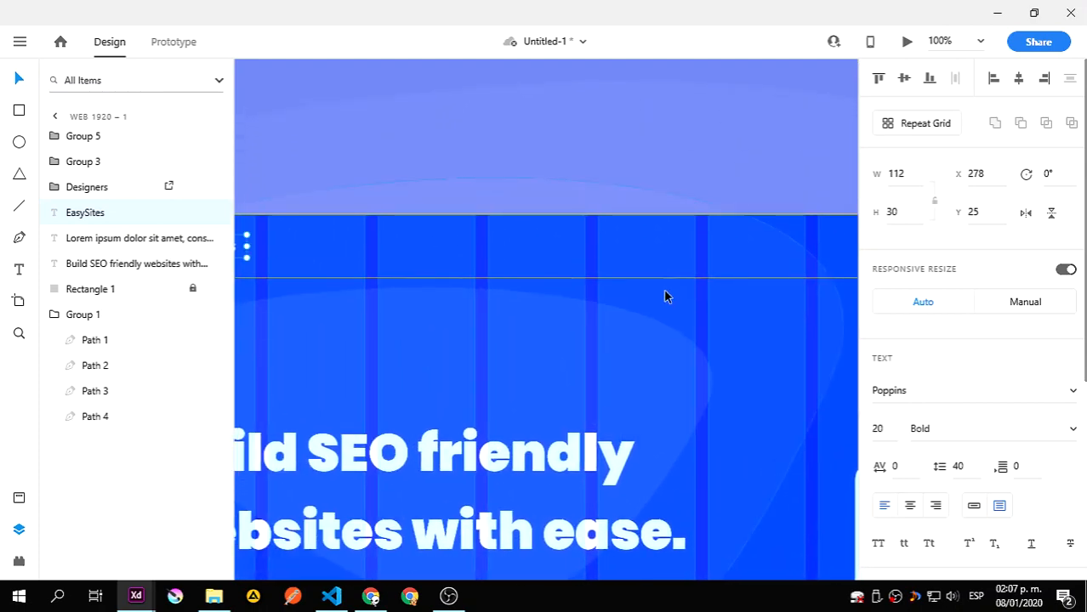
# - Duplicate the "EasySites" text along the header at X 538, Y 25, keeping the original at X 278
pyautogui.moveTo(451, 224); pyautogui.dragTo(578, 234)
pyautogui.moveTo(324, 257); pyautogui.dragTo(538, 266)
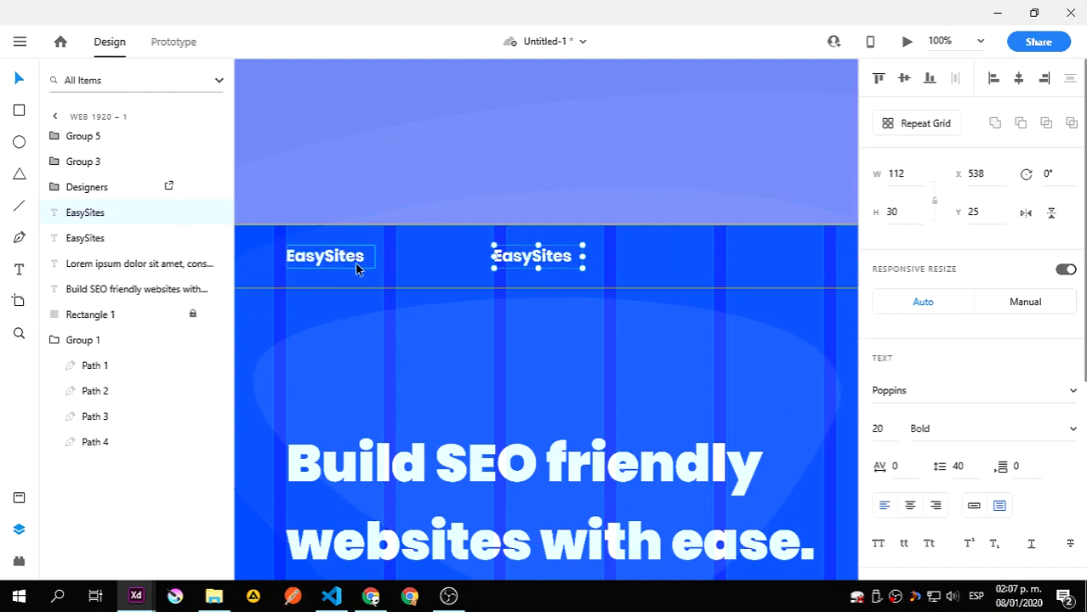
pyautogui.moveTo(350, 261); pyautogui.dragTo(450, 269)
pyautogui.hotkey('ctrl', 'z')
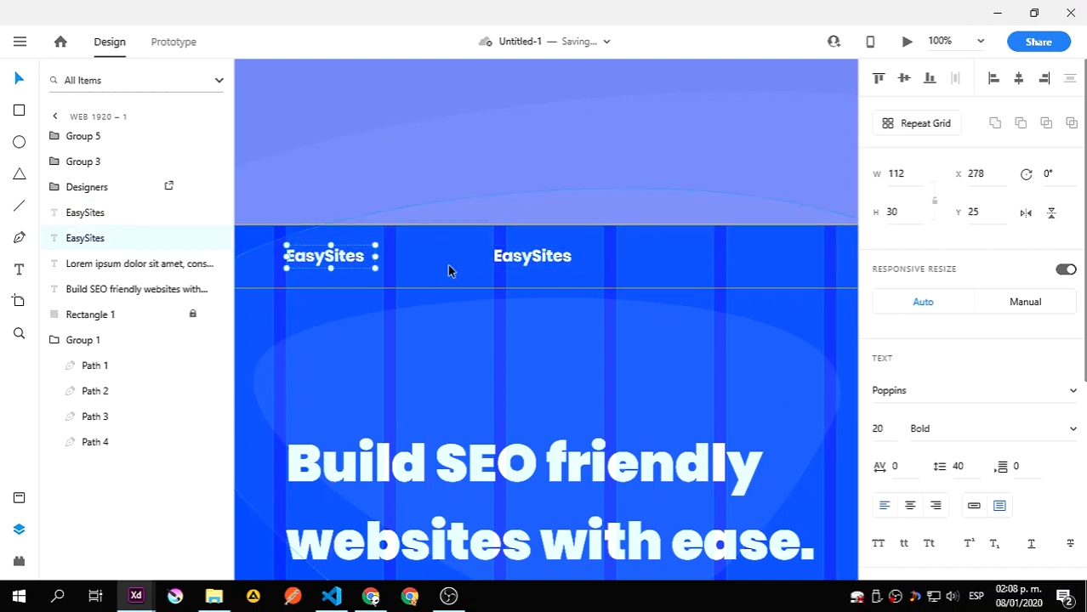
# - Set the copied "EasySites" text at X 538 to font size 16 and Medium weight
pyautogui.doubleClick(561, 264)
pyautogui.moveTo(582, 260); pyautogui.dragTo(478, 265)
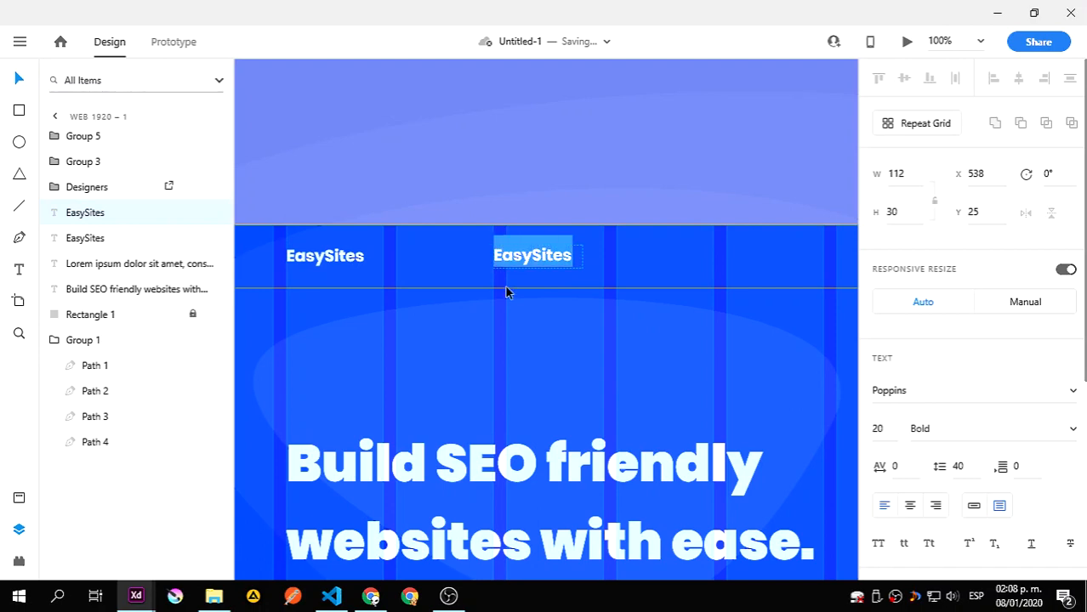
pyautogui.click(880, 429)
pyautogui.press('BackSpace')
pyautogui.write('16')
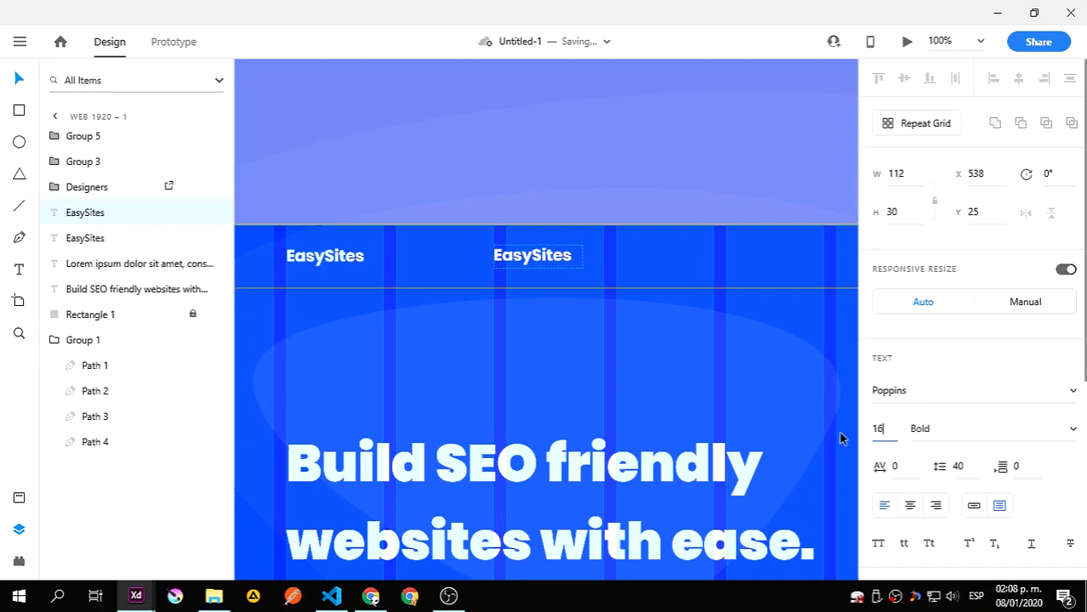
pyautogui.press('Return')
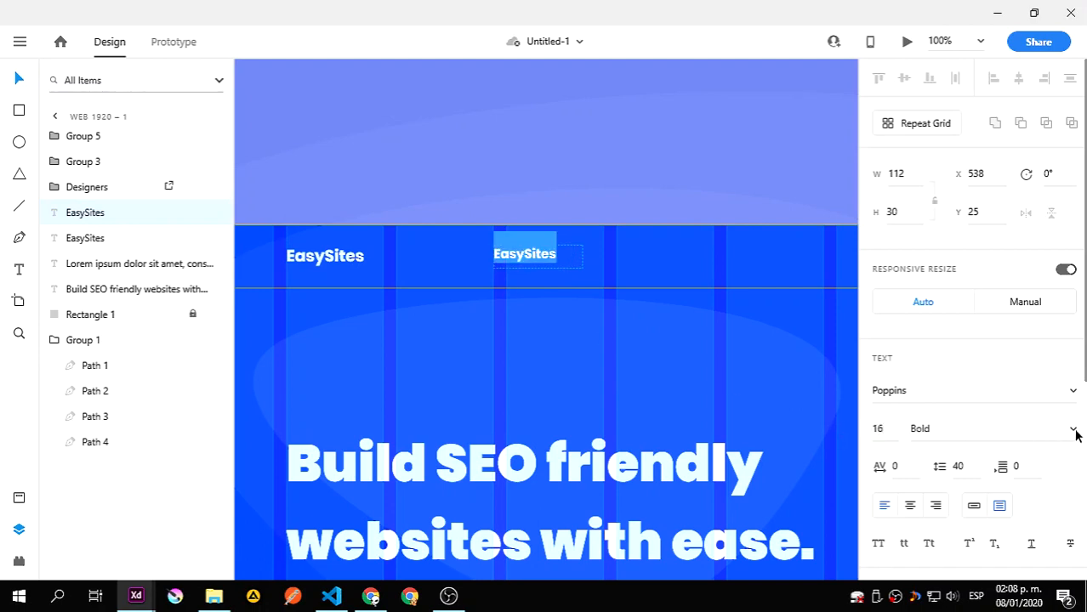
pyautogui.click(1073, 429)
pyautogui.click(945, 488)
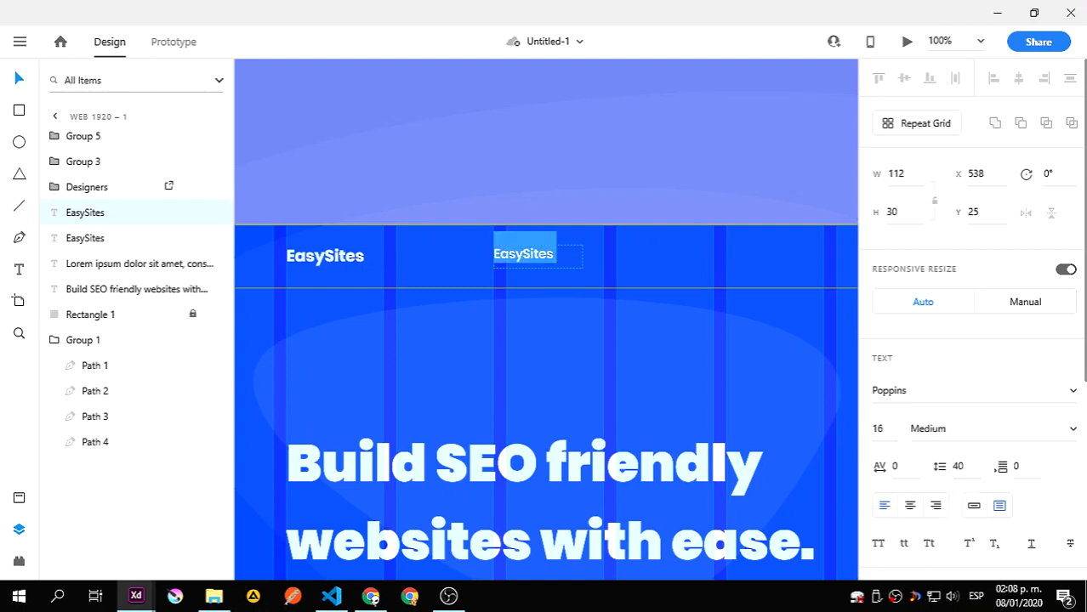
# - Replace the copied header text with "pricing"
pyautogui.doubleClick(568, 253)
pyautogui.write('p')
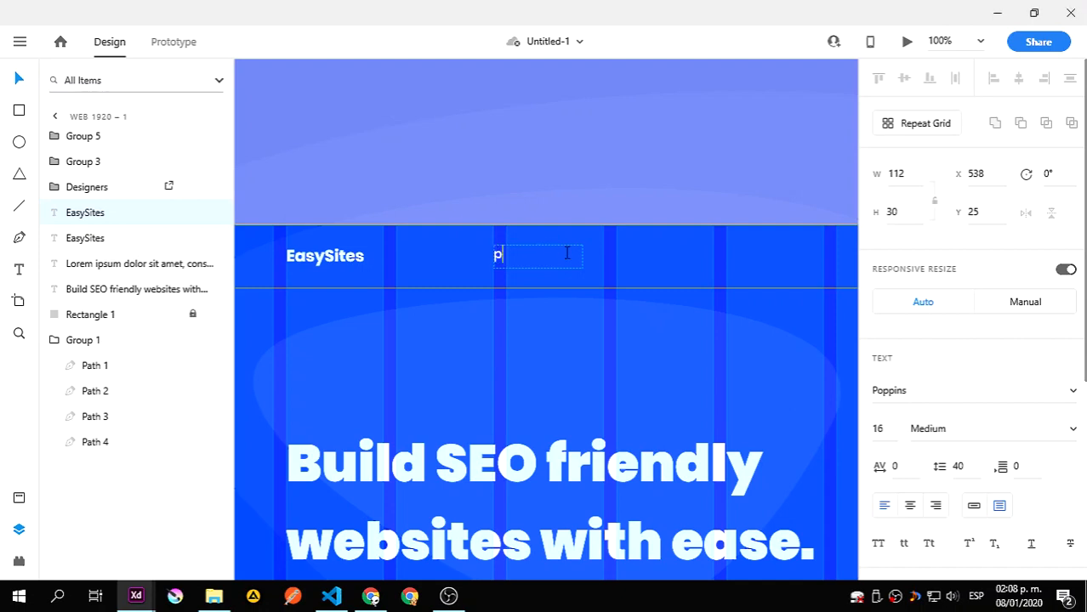
pyautogui.write('ricing')
pyautogui.press('Escape')
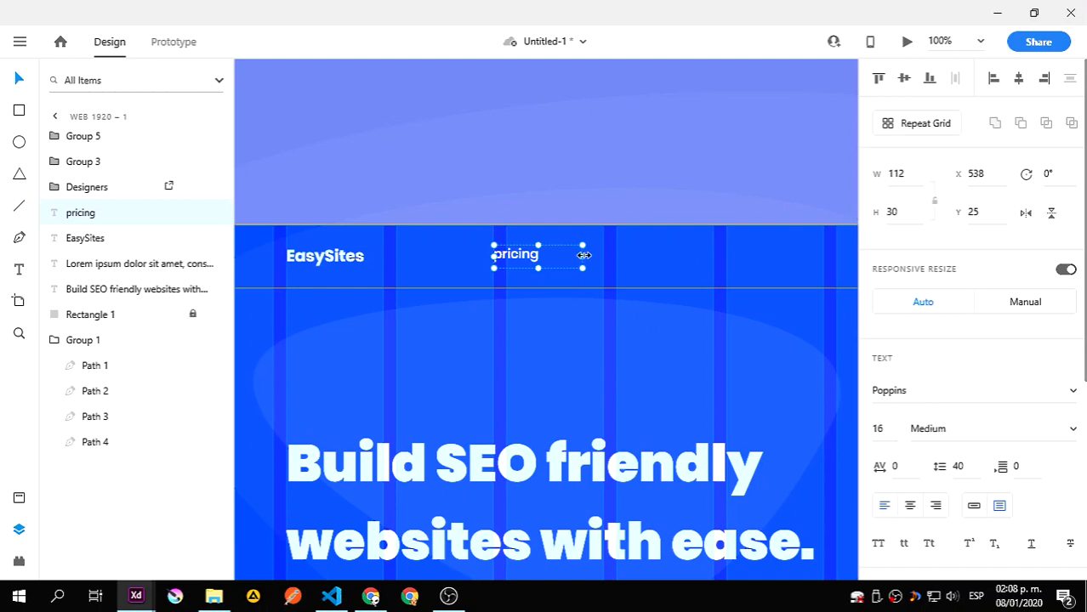
# - Narrow the "pricing" text box to a width of 58 and add a copy at X 618 reading "Services"
pyautogui.moveTo(583, 255)
pyautogui.mouseDown()
pyautogui.moveTo(540, 254)
pyautogui.moveTo(596, 258)
pyautogui.mouseUp()
pyautogui.doubleClick(590, 254)
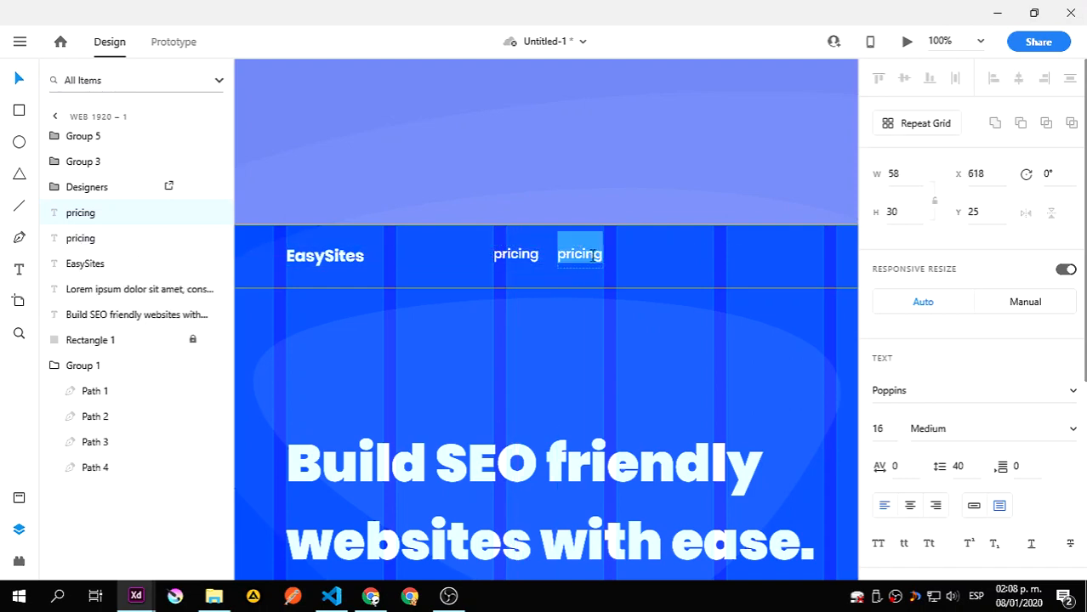
pyautogui.write('Serv')
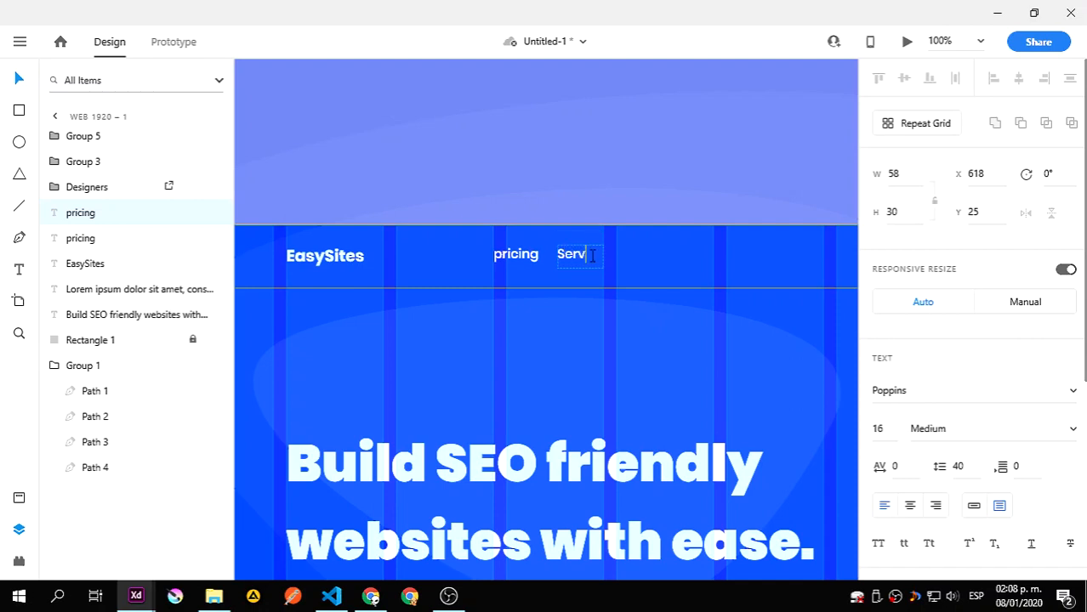
pyautogui.write('ices')
pyautogui.press('Escape')
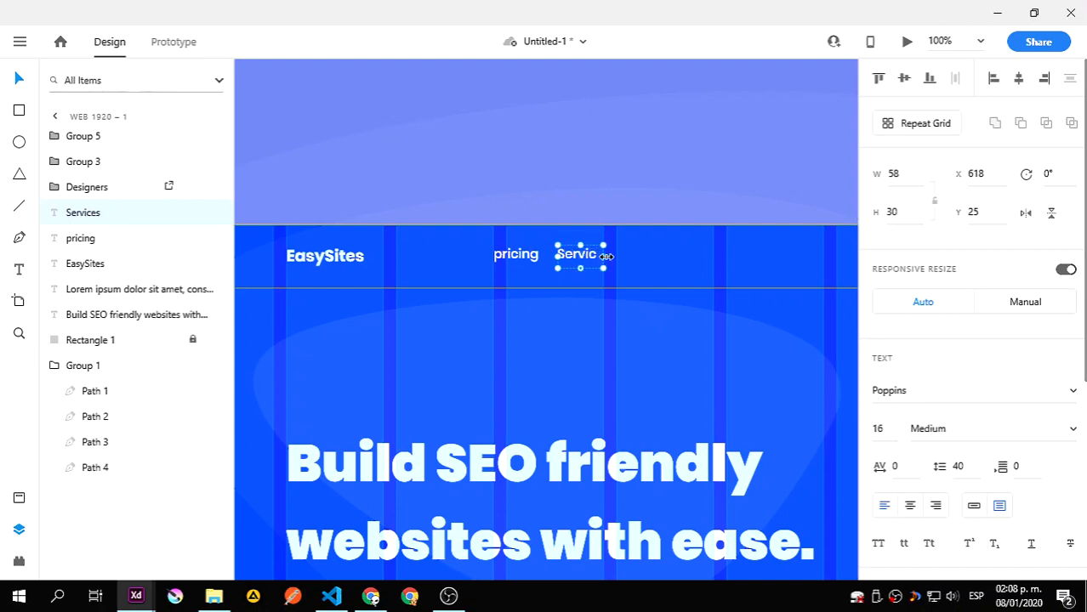
# - Widen the "Services" text box to 74 and add a copy at X 714 reading "About"
pyautogui.moveTo(601, 257); pyautogui.dragTo(670, 256)
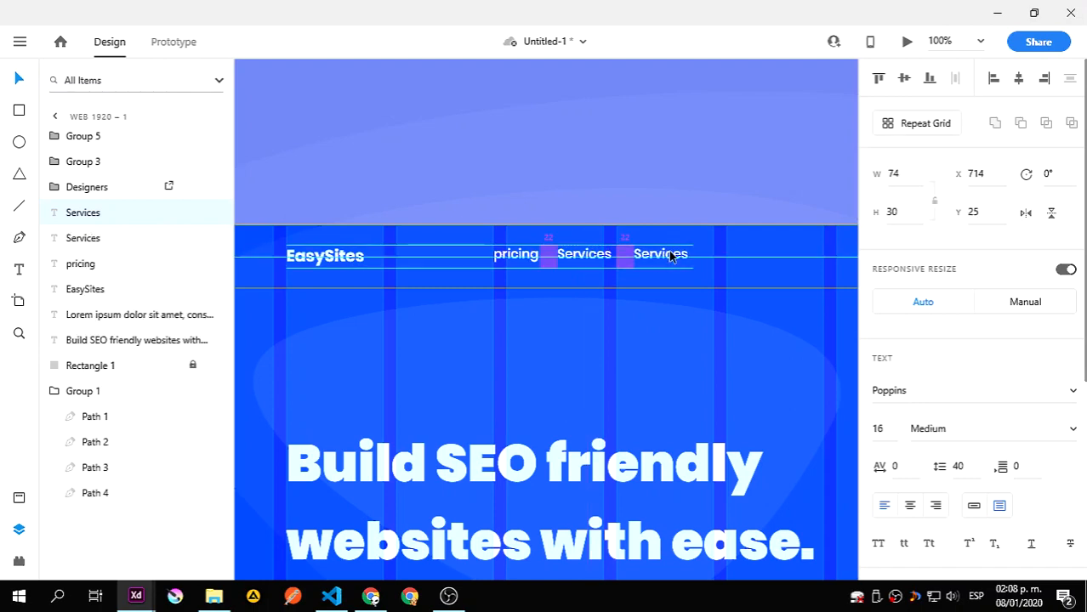
pyautogui.doubleClick(668, 255)
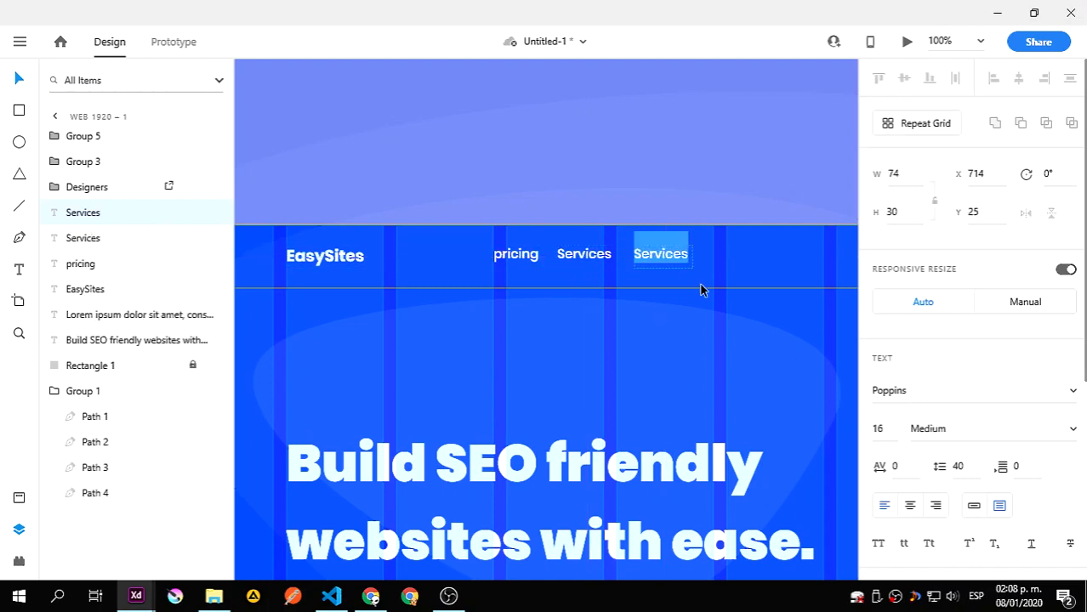
pyautogui.write('About')
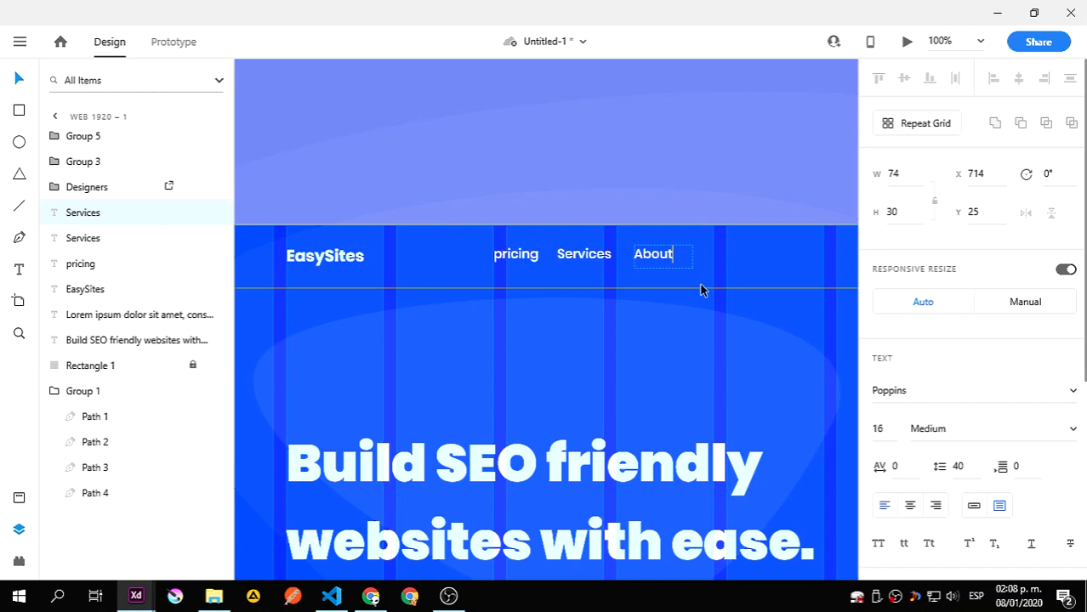
pyautogui.press('Escape')
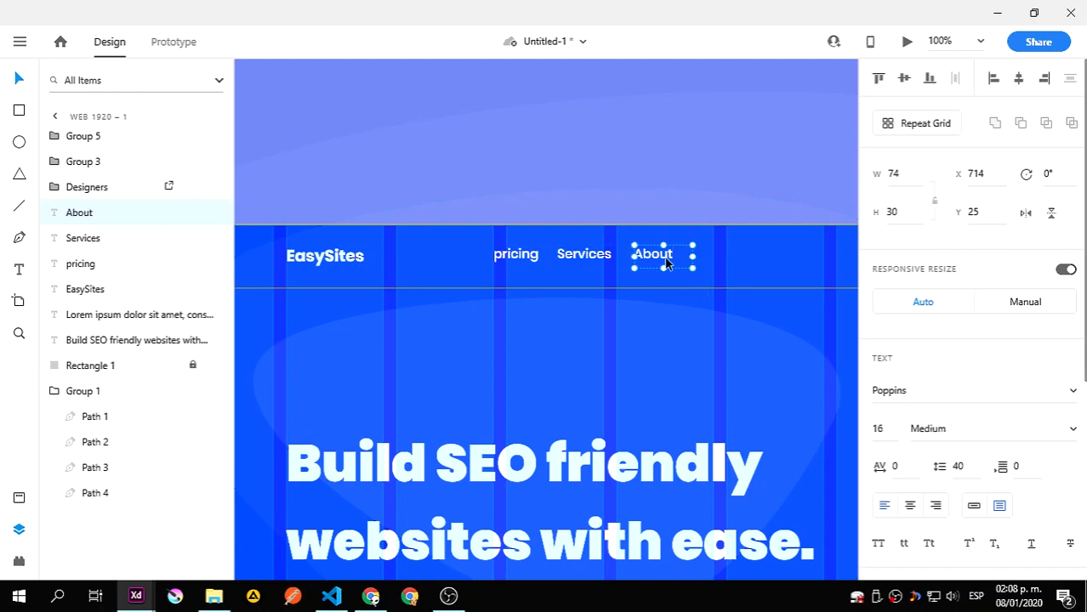
# - Space the header links evenly by moving "About" to X 756 and "Services" to X 639
pyautogui.moveTo(667, 263); pyautogui.dragTo(702, 262)
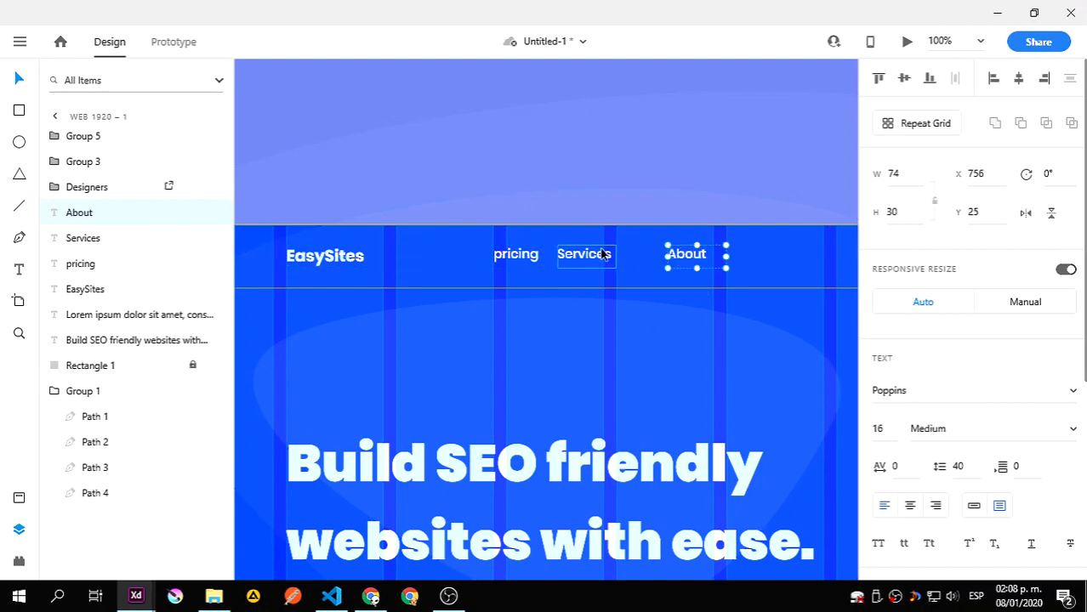
pyautogui.moveTo(597, 259); pyautogui.dragTo(614, 260)
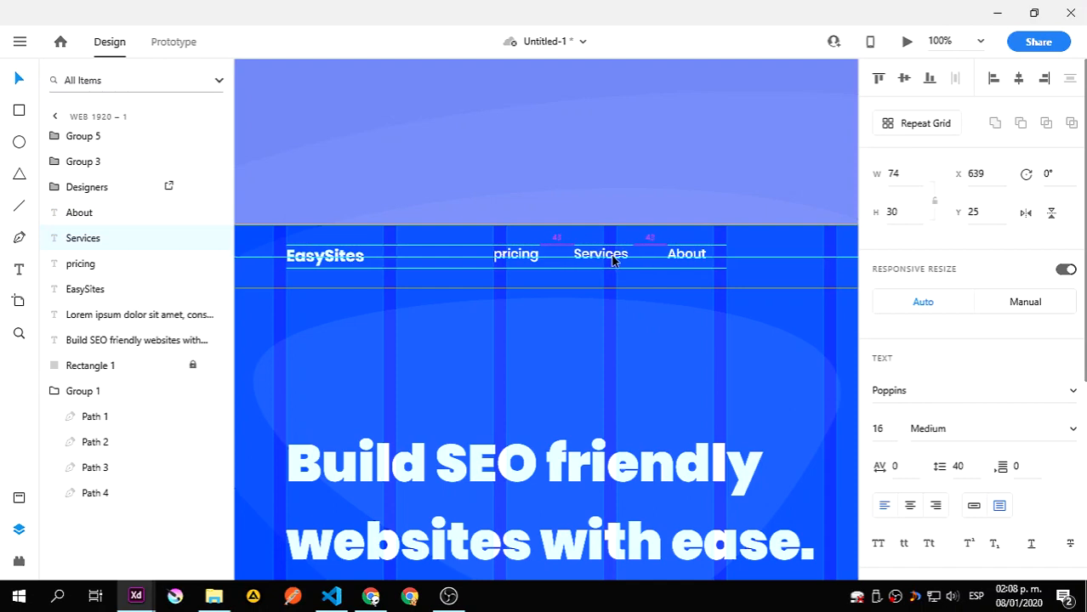
pyautogui.click(611, 260)
# - Group the "pricing", "Services" and "About" header links together
pyautogui.click(517, 255)
pyautogui.keyDown('shift'); pyautogui.click(601, 256); pyautogui.keyUp('shift')
pyautogui.keyDown('shift'); pyautogui.click(691, 262); pyautogui.keyUp('shift')
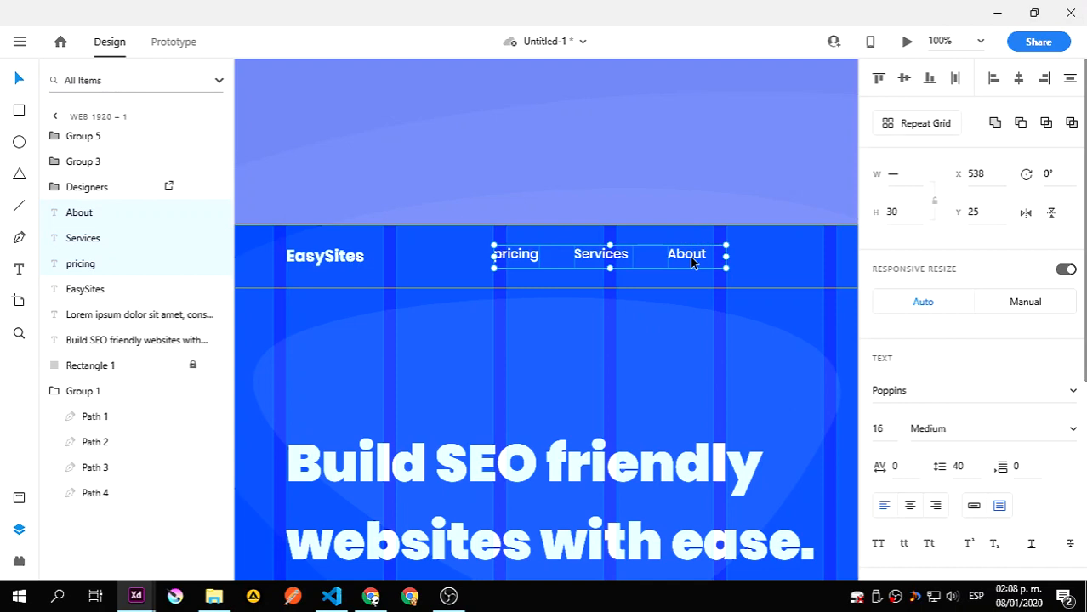
pyautogui.hotkey('ctrl', 'g')
pyautogui.hotkey('ctrl', '0')
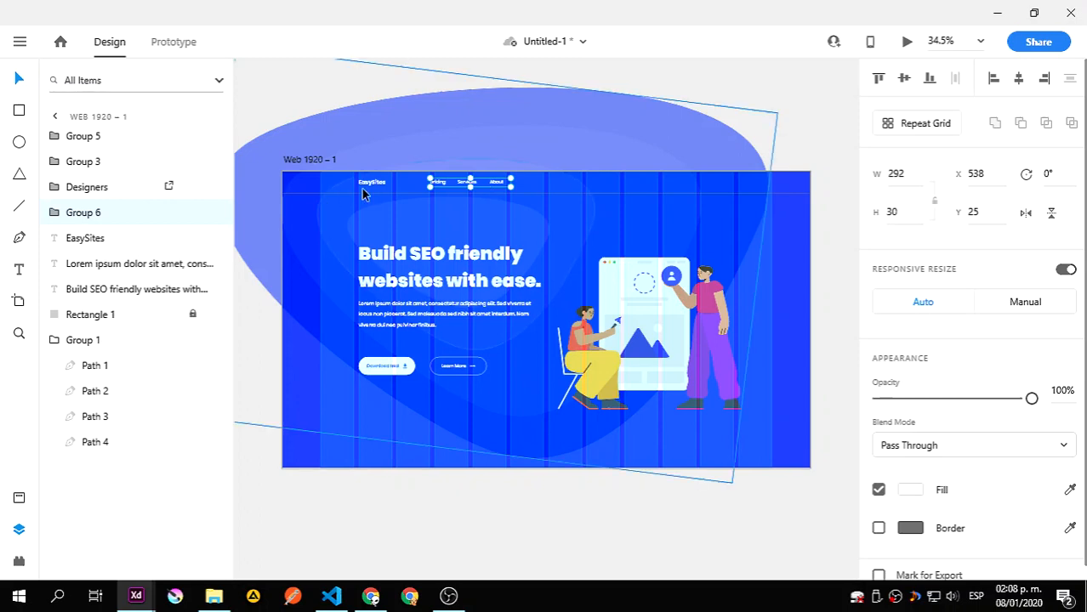
# - Save the document and move the group of header links across the header to X 1375, Y 30
pyautogui.hotkey('ctrl', 's')
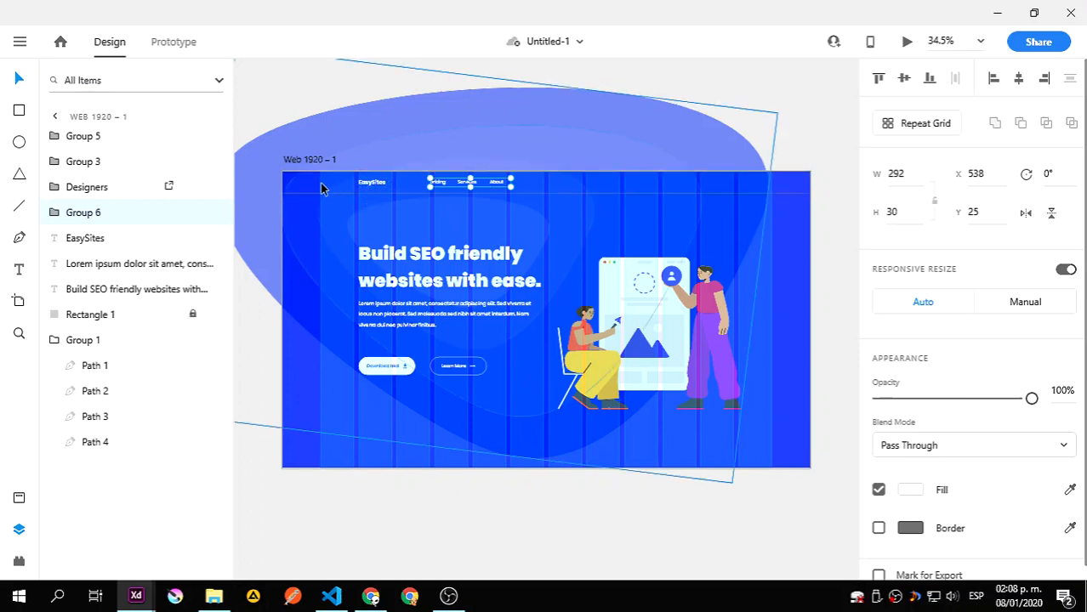
pyautogui.moveTo(497, 182); pyautogui.dragTo(720, 186)
pyautogui.hotkey('ctrl', '1')
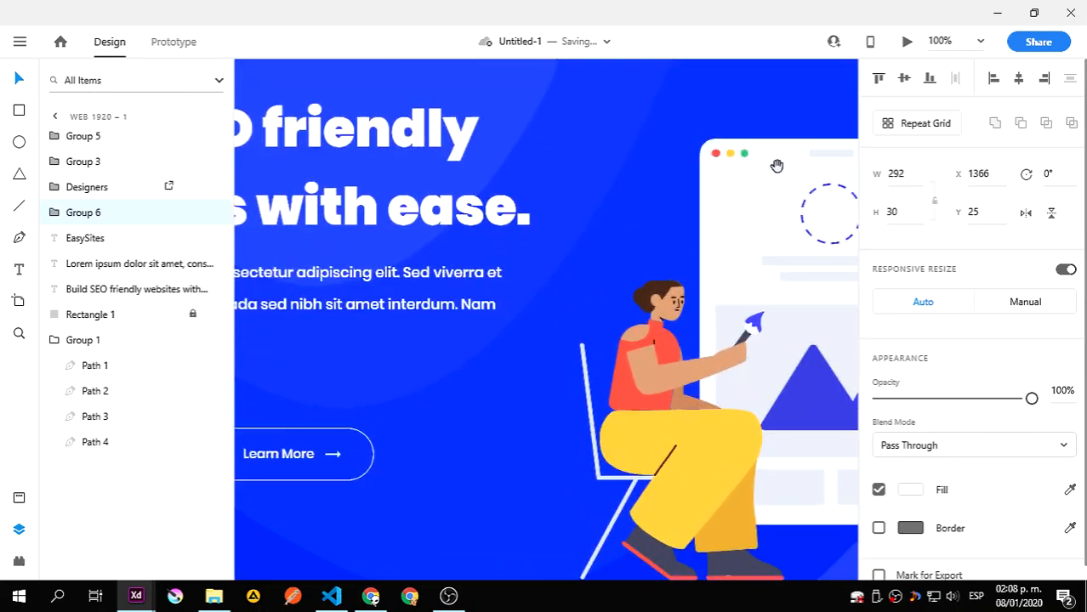
pyautogui.moveTo(777, 166); pyautogui.dragTo(338, 430)
pyautogui.press('Right')
pyautogui.press('Right')
pyautogui.press('Right')
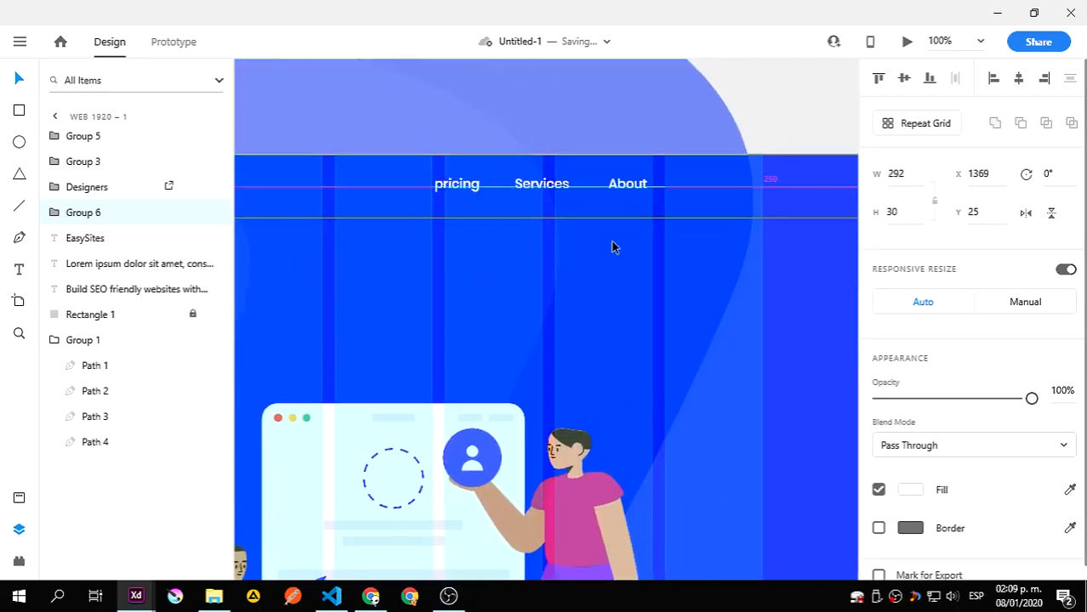
pyautogui.press('Right')
pyautogui.press('Right')
pyautogui.press('Right')
pyautogui.press('Down')
pyautogui.press('Down')
pyautogui.press('Right')
pyautogui.press('Right')
pyautogui.press('Right')
pyautogui.press('Down')
pyautogui.press('Down')
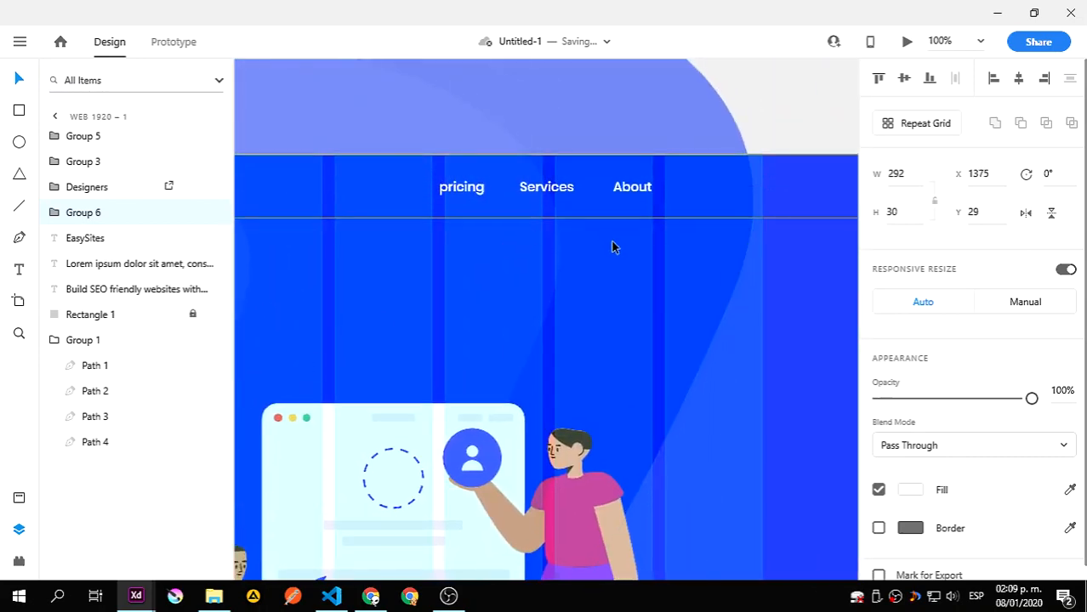
pyautogui.press('Down')
# - Align the "EasySites" logo and the header link group to each other on their vertical middles
pyautogui.moveTo(311, 281); pyautogui.dragTo(621, 302)
pyautogui.moveTo(427, 331); pyautogui.dragTo(750, 342)
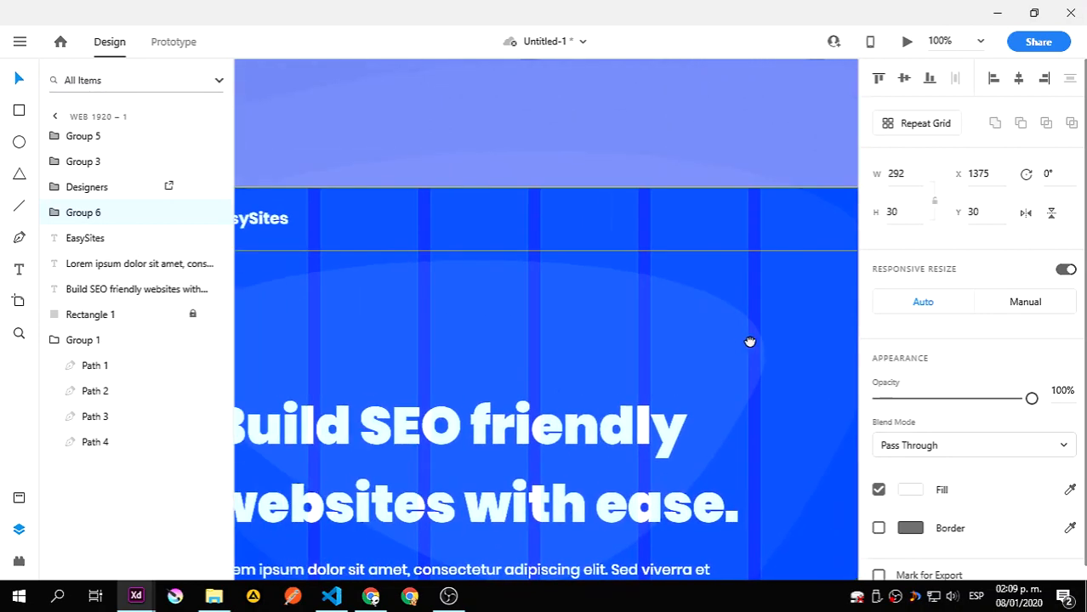
pyautogui.keyDown('shift'); pyautogui.click(282, 228); pyautogui.keyUp('shift')
pyautogui.hotkey('ctrl', '0')
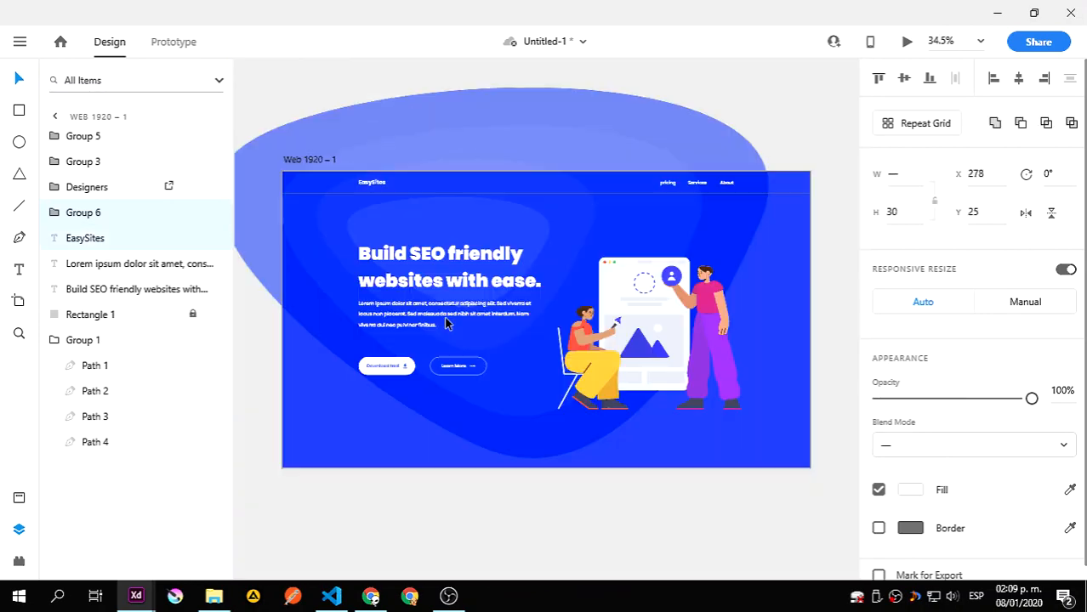
pyautogui.click(905, 78)
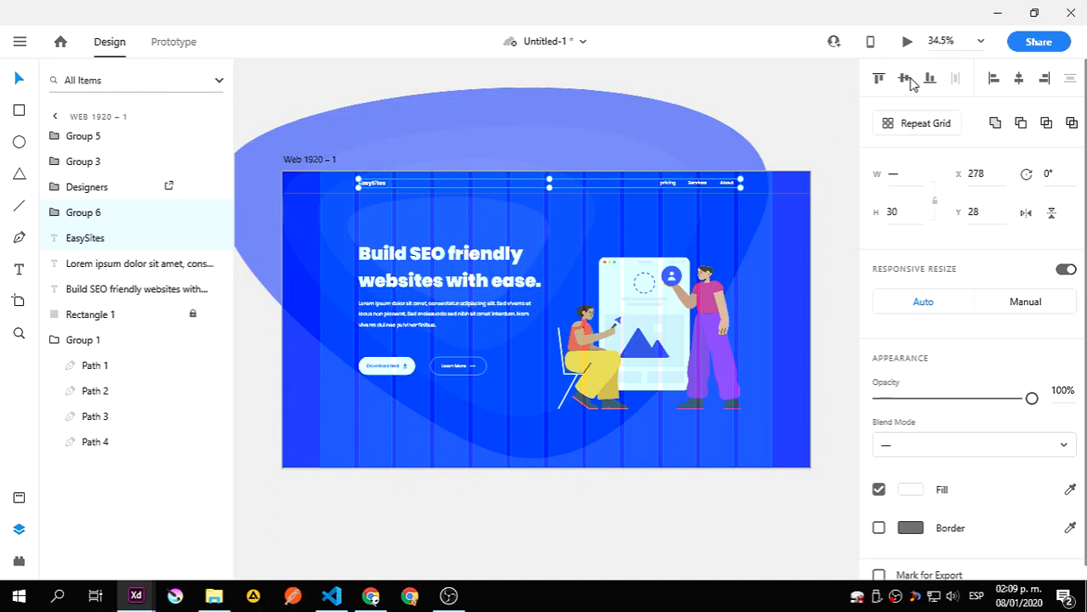
pyautogui.click(769, 142)
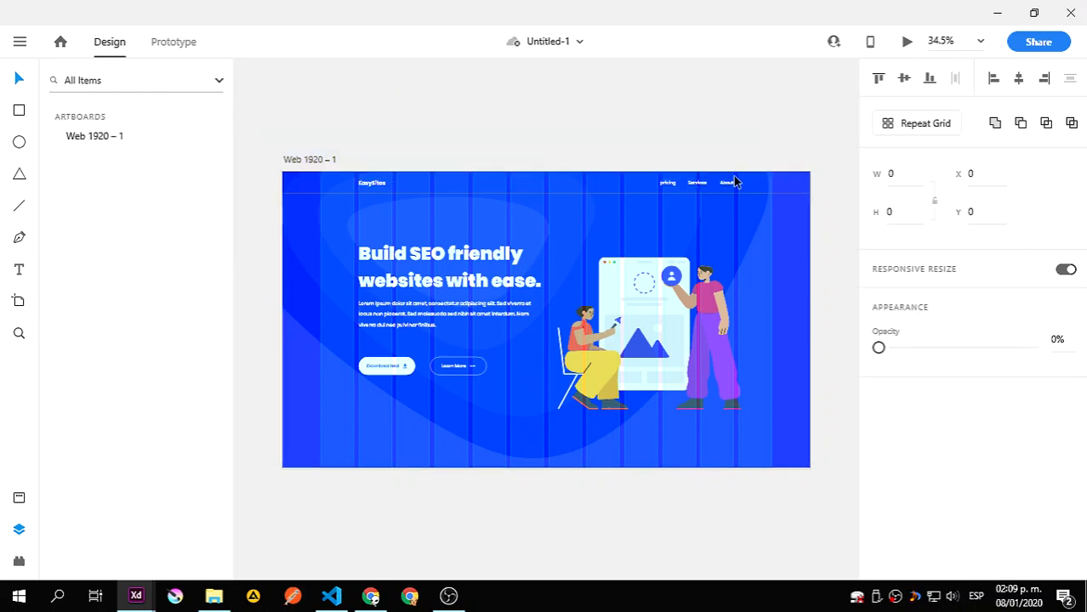
# - Capitalise the first letter of the "pricing" header link so it reads "Pricing"
pyautogui.doubleClick(669, 185)
pyautogui.hotkey('ctrl', '1')
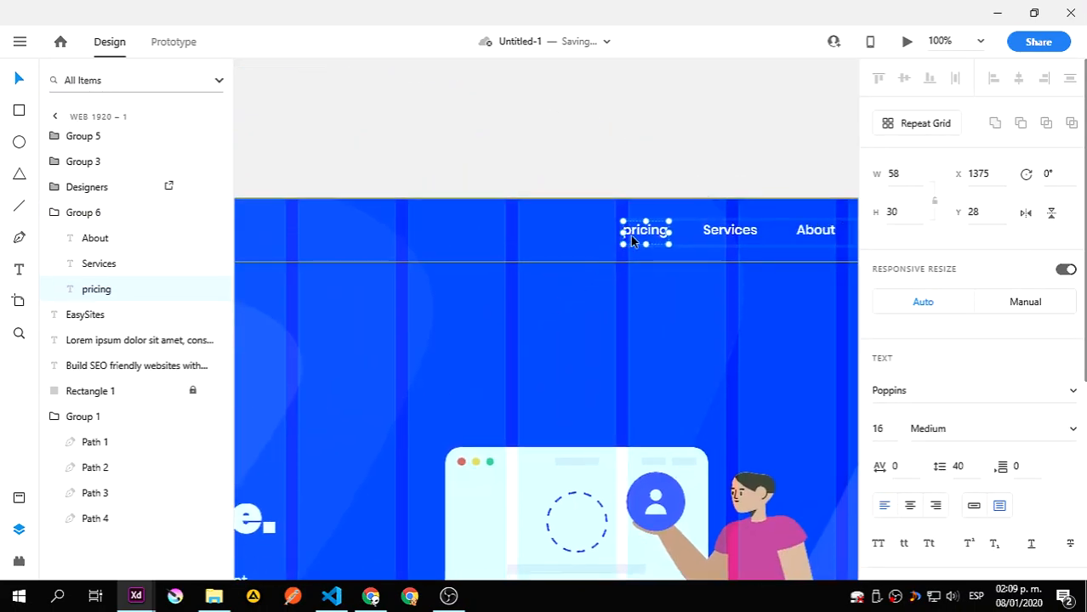
pyautogui.doubleClick(632, 239)
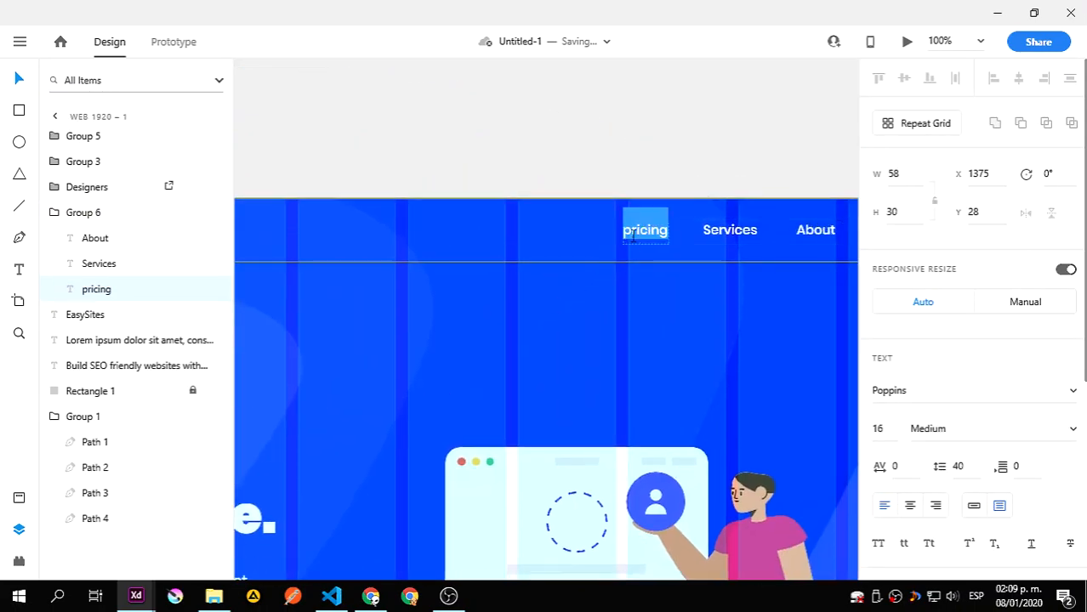
pyautogui.press('Left')
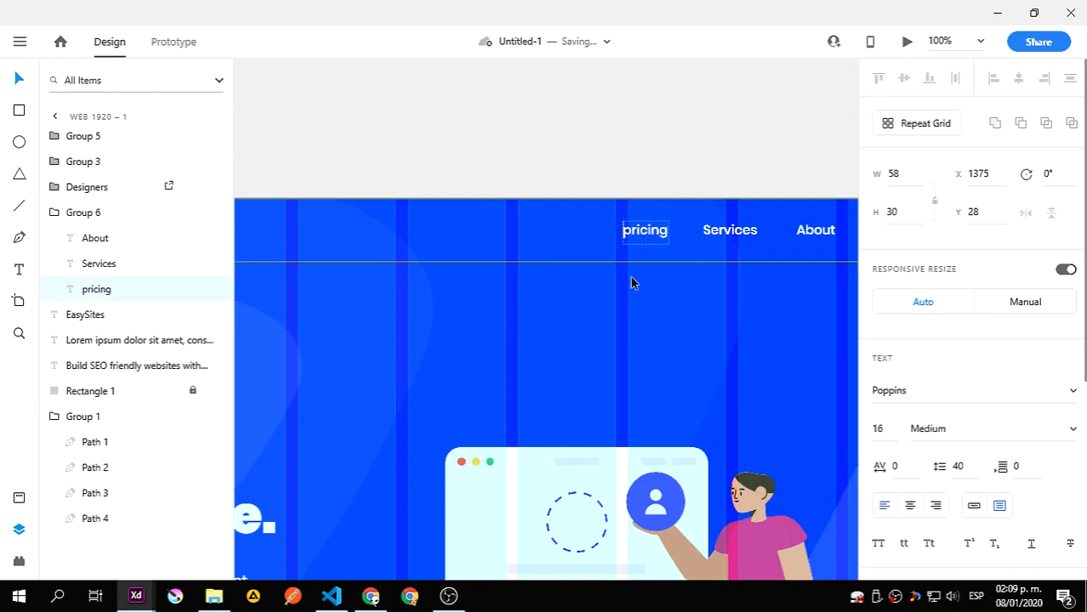
pyautogui.press('Delete')
pyautogui.write('P')
pyautogui.press('Escape')
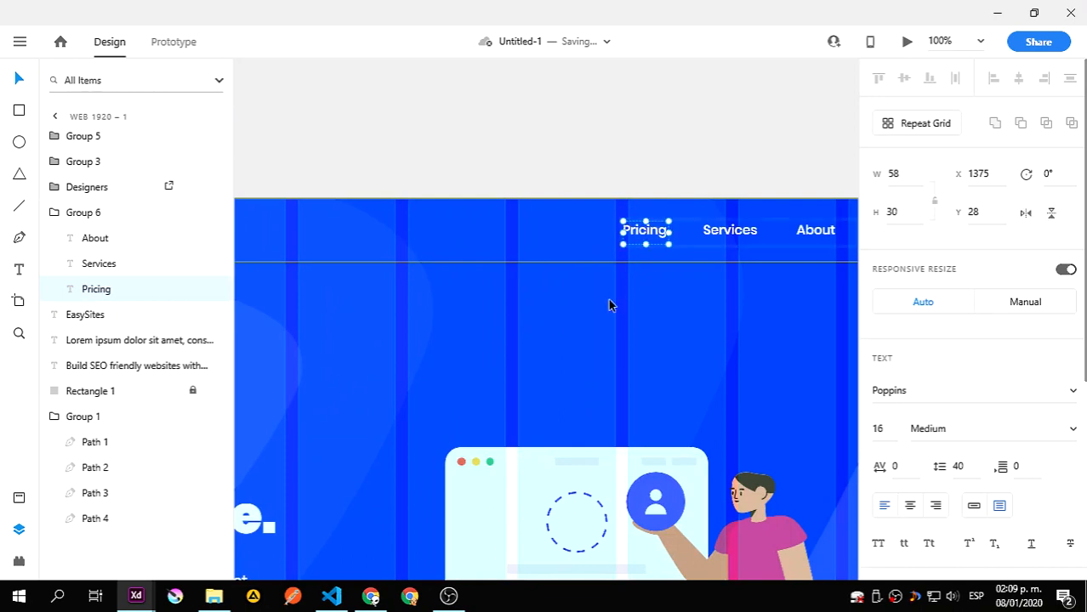
pyautogui.hotkey('ctrl', '0')
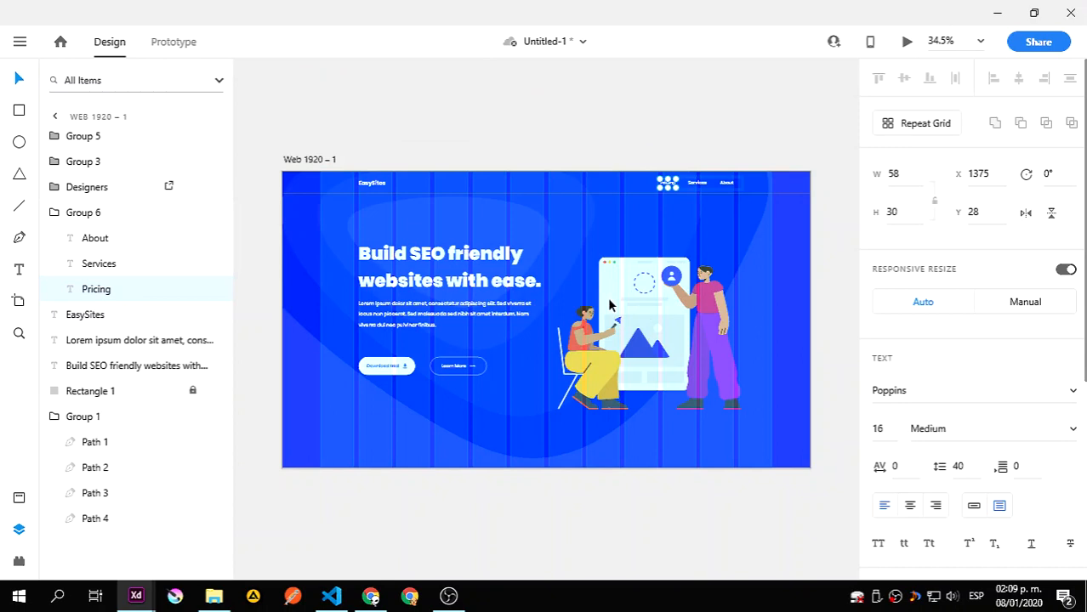
# - Group the "EasySites" logo with the group of header links
pyautogui.click(377, 188)
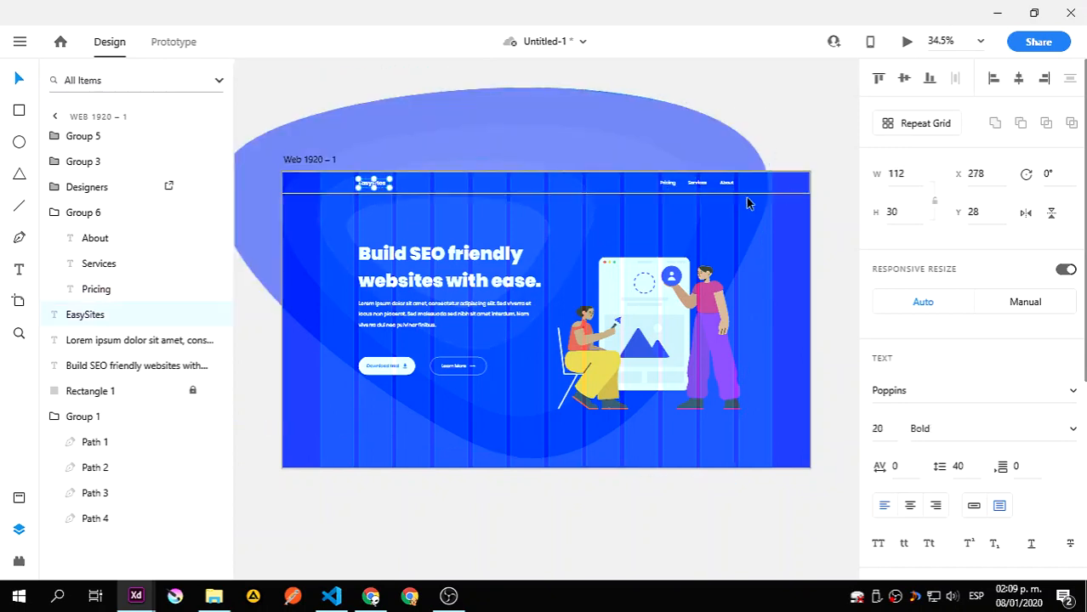
pyautogui.keyDown('shift'); pyautogui.click(689, 186); pyautogui.keyUp('shift')
pyautogui.hotkey('ctrl', 'g')
# - Unlock the header rectangle, centre the logo-and-links group vertically on it without changing its horizontal position, and save
pyautogui.click(283, 175)
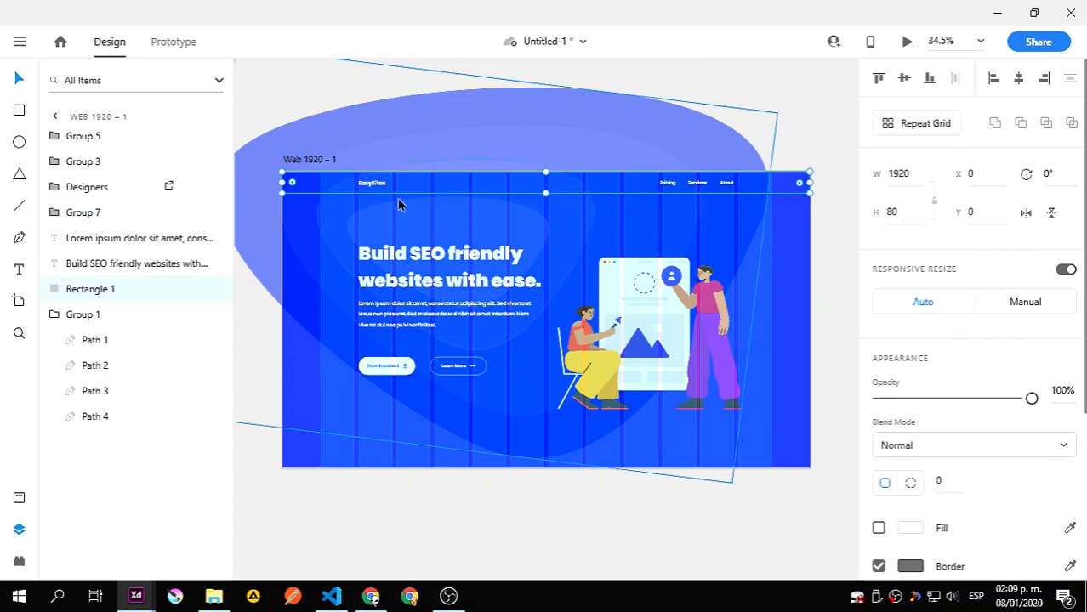
pyautogui.keyDown('shift'); pyautogui.click(376, 184); pyautogui.keyUp('shift')
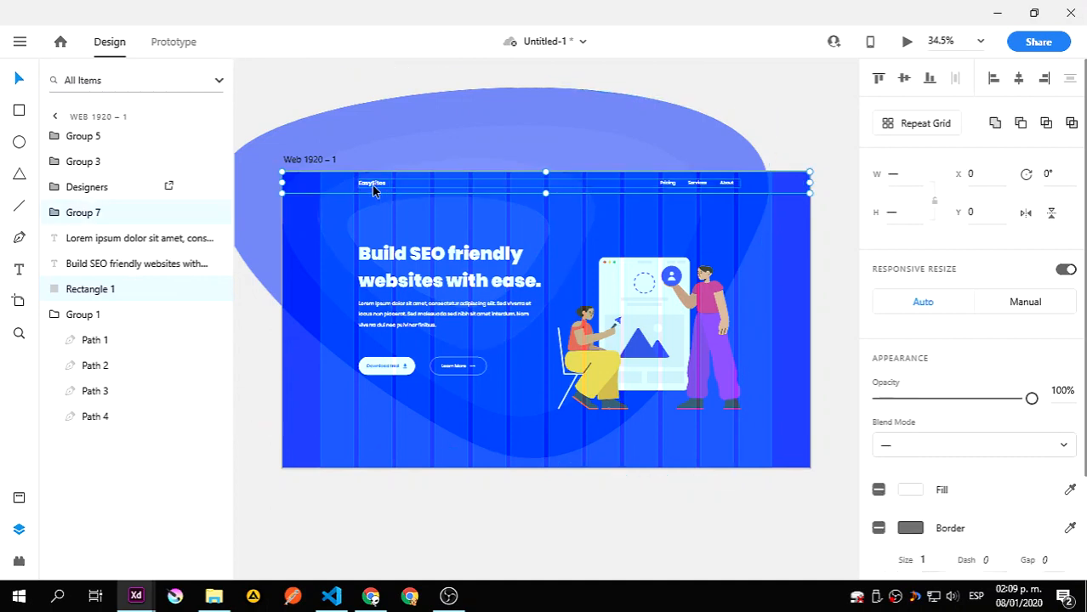
pyautogui.click(904, 78)
pyautogui.click(1017, 80)
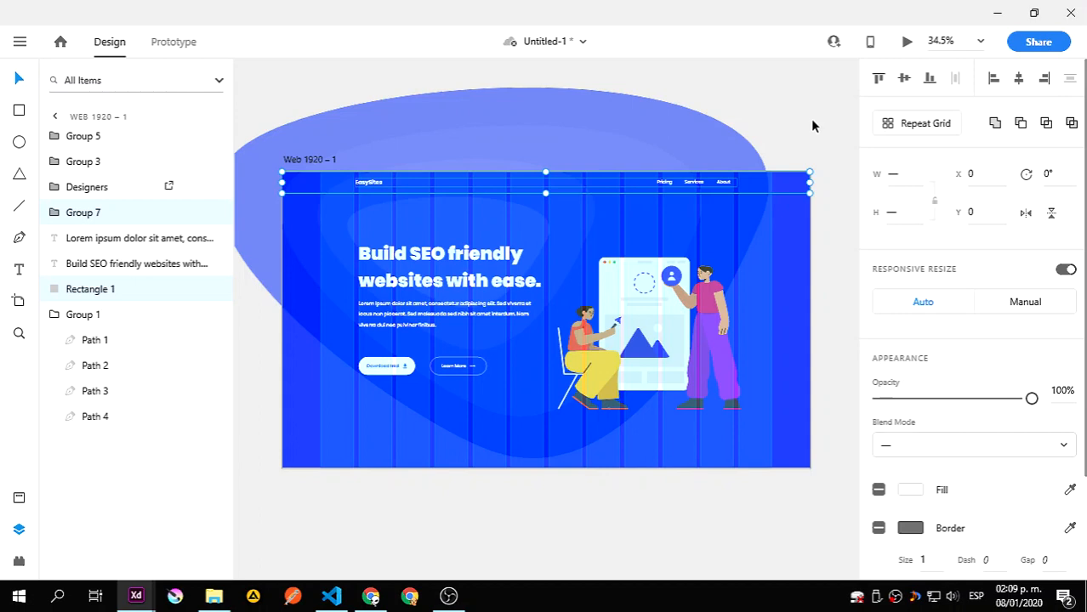
pyautogui.hotkey('ctrl', 'z')
pyautogui.click(812, 120)
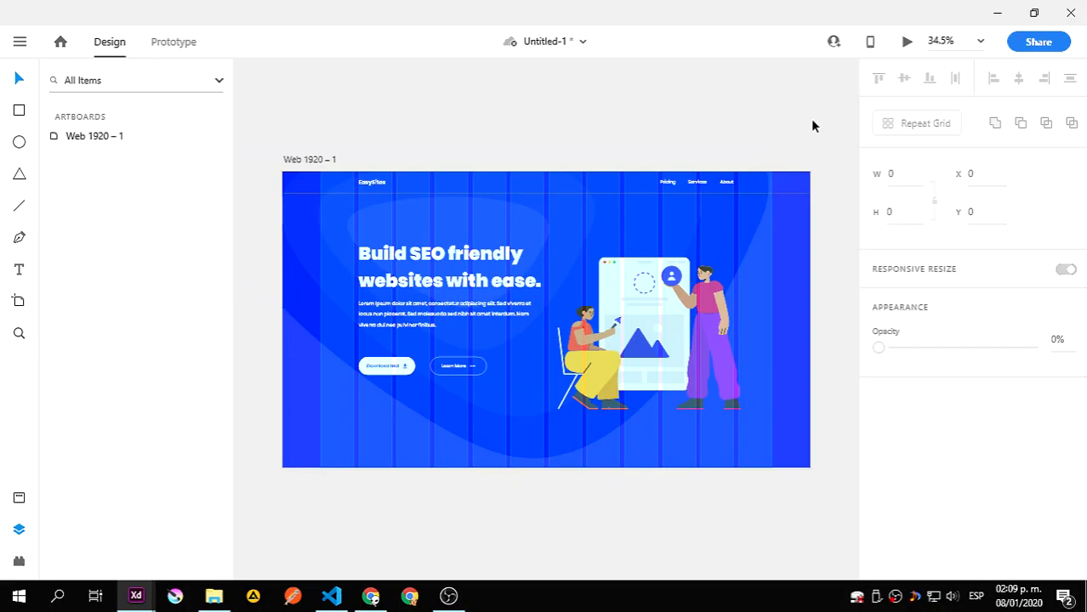
pyautogui.hotkey('ctrl', 's')
pyautogui.click(661, 372)
pyautogui.hotkey('ctrl', '1')
pyautogui.moveTo(574, 317); pyautogui.dragTo(757, 384)
pyautogui.click(609, 281)
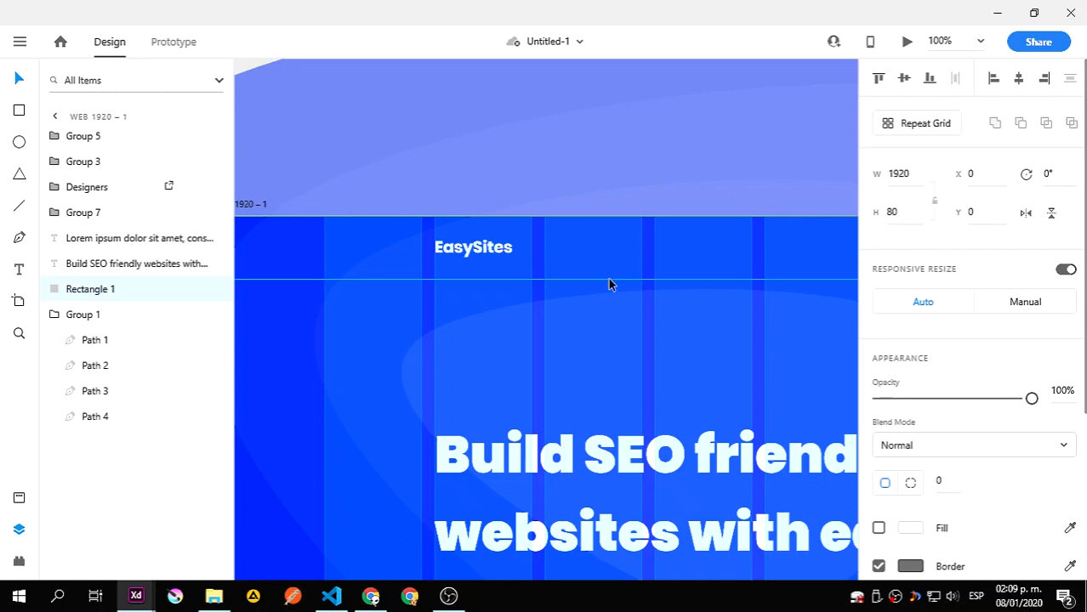
pyautogui.hotkey('ctrl', '0')
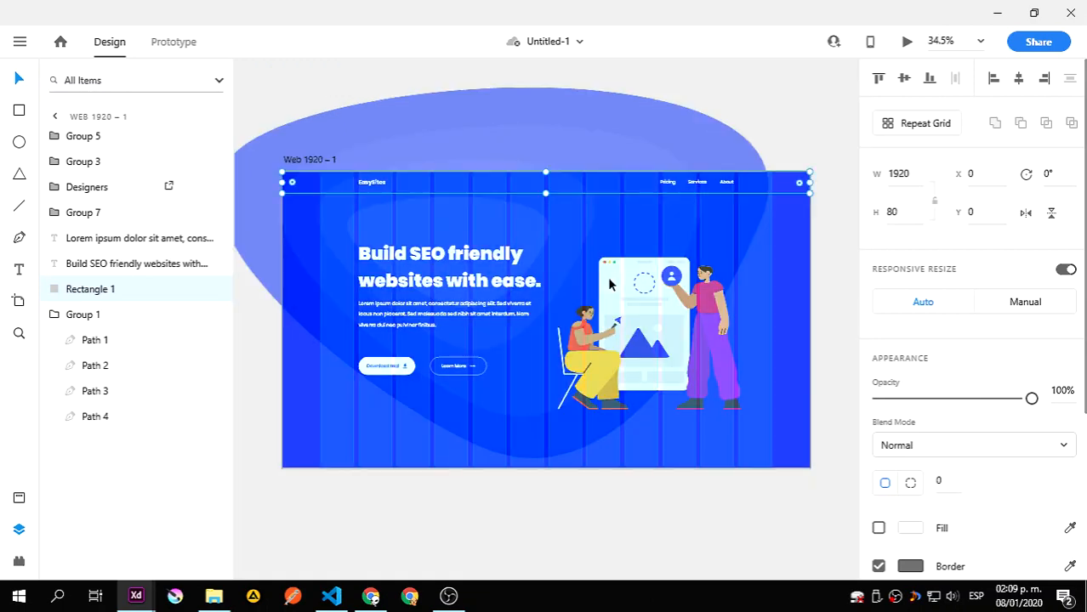
pyautogui.click(827, 293)
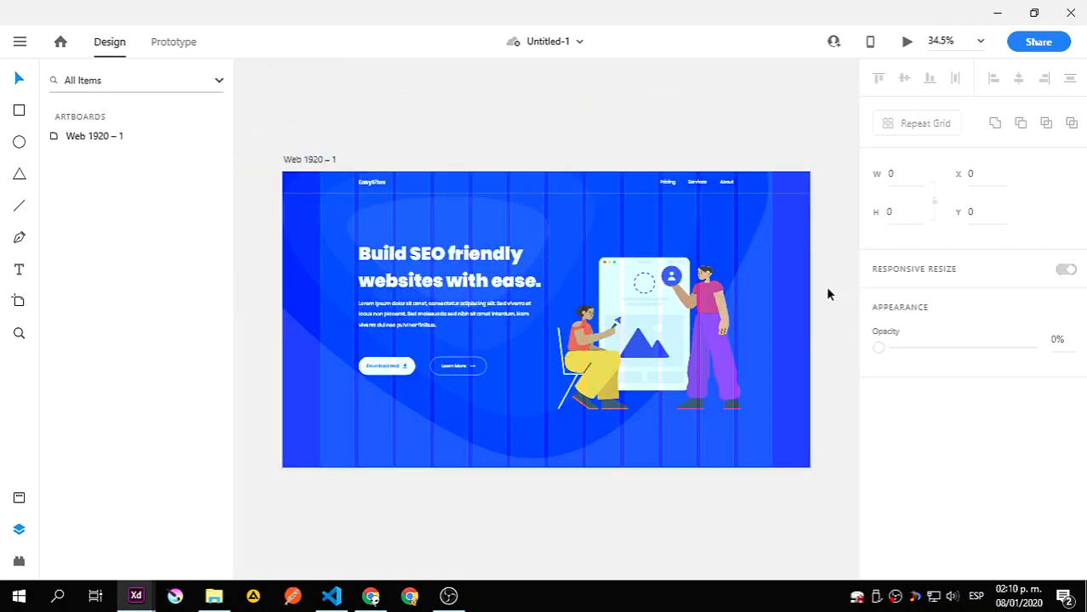
# - Save the document to Cloud Documents under the name "adobe-header-tut"
pyautogui.hotkey('ctrl', 's')
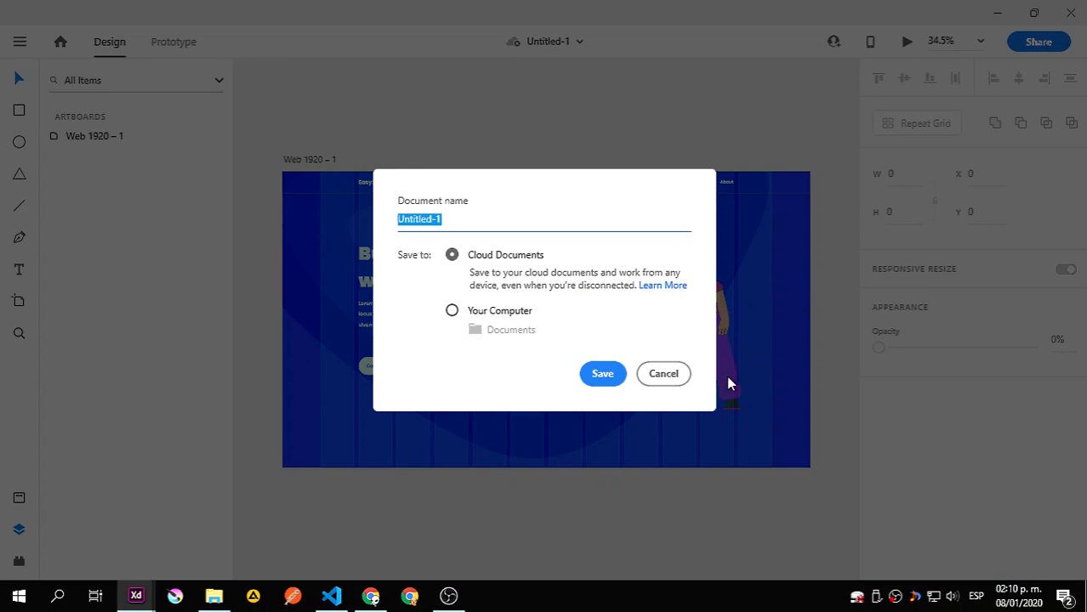
pyautogui.click(672, 375)
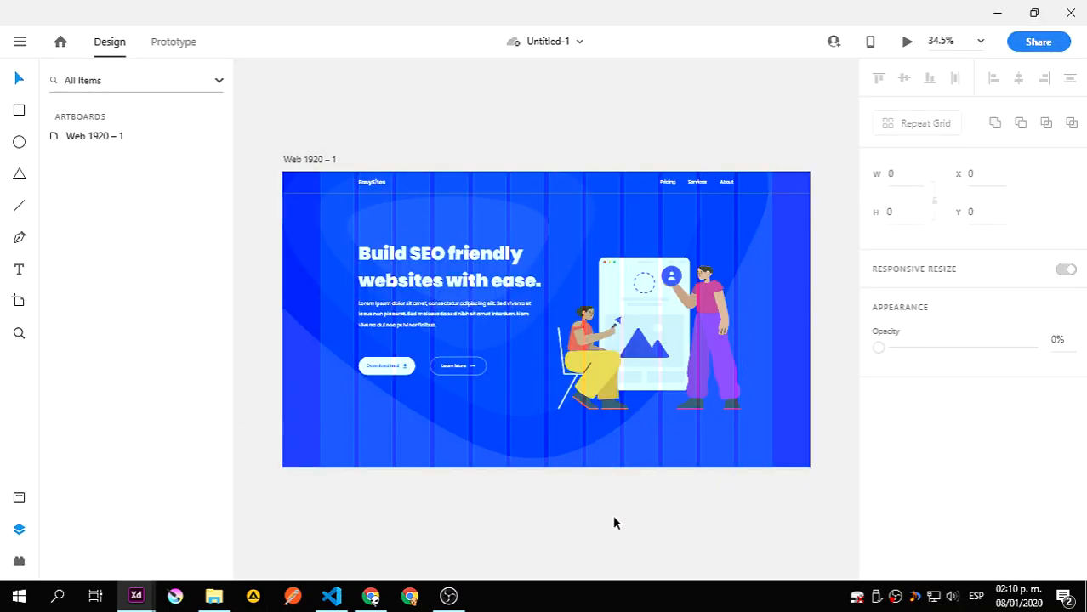
pyautogui.hotkey('ctrl', 's')
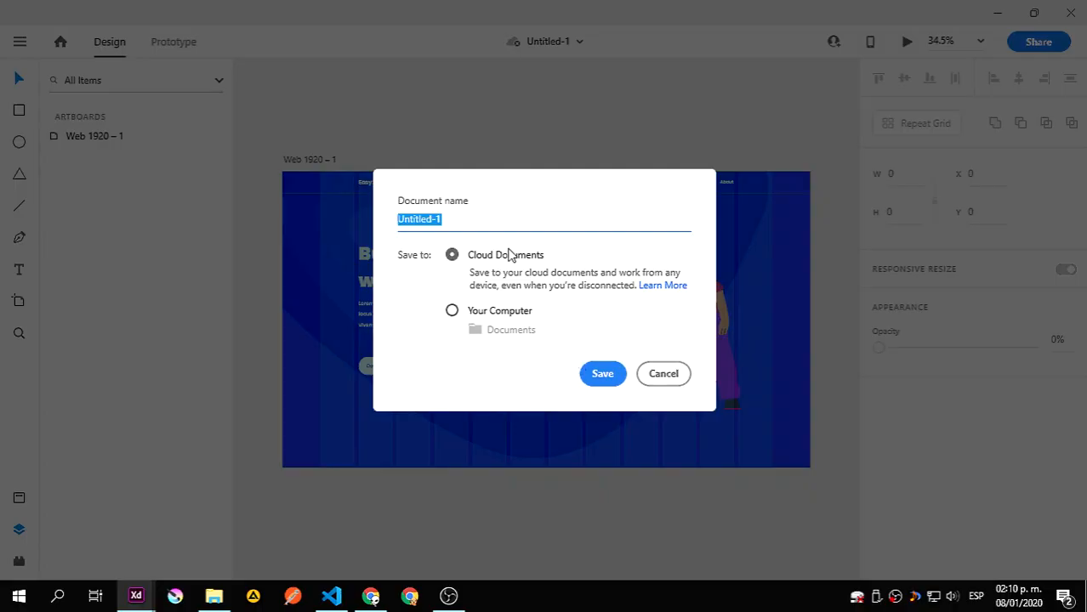
pyautogui.press('BackSpace')
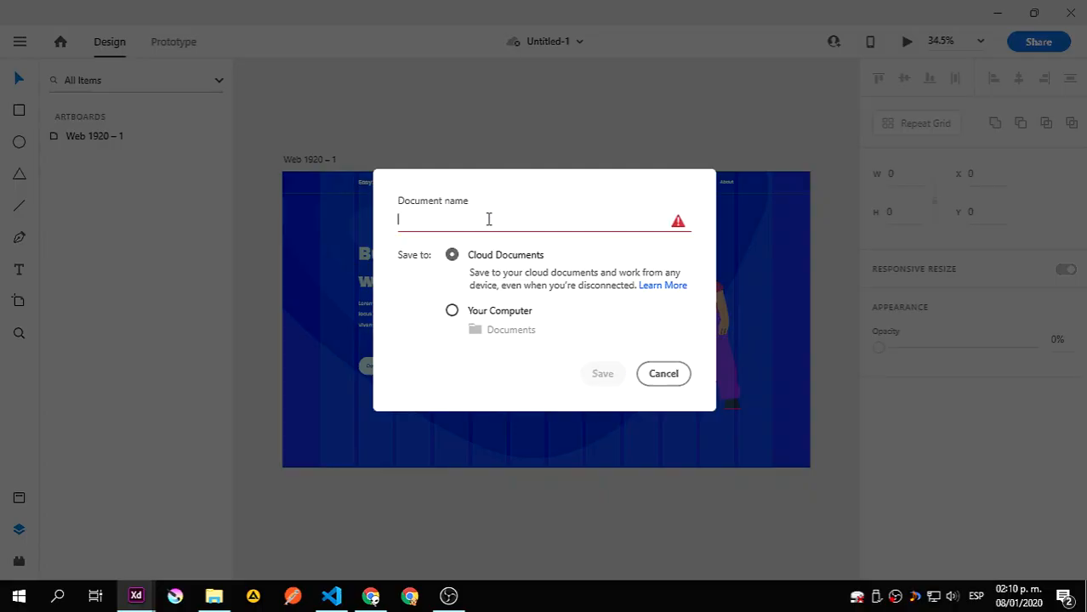
pyautogui.write('adobe')
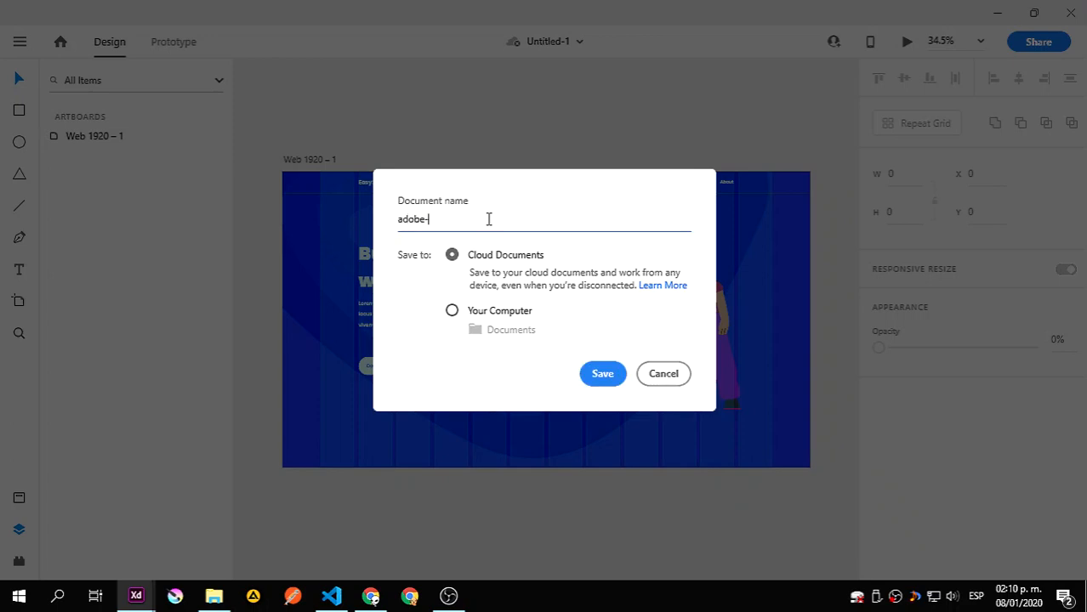
pyautogui.write('-header-tut')
pyautogui.click(594, 378)
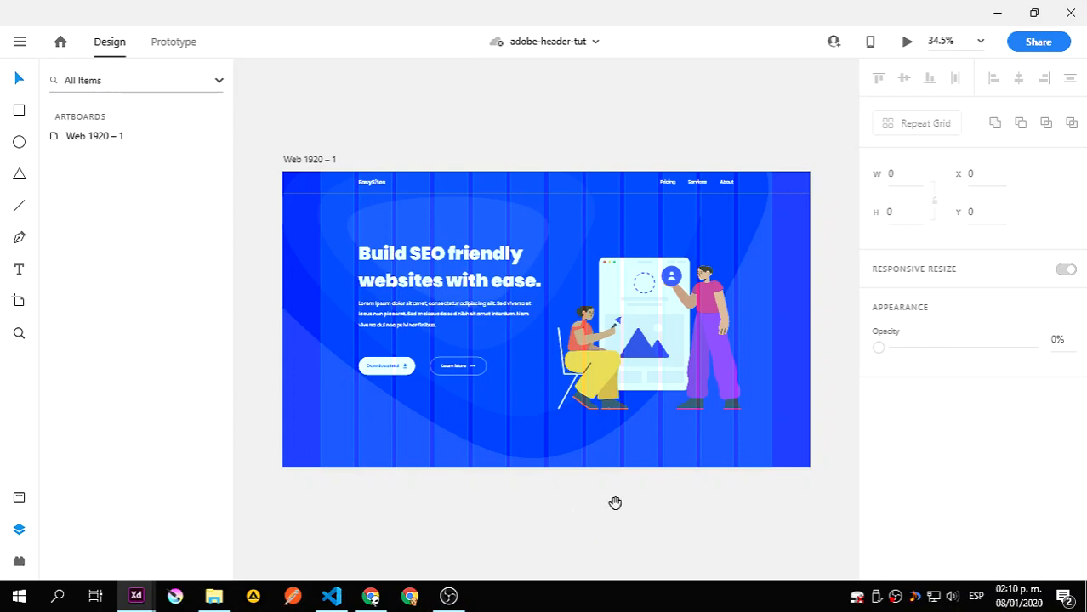
# - Preview the finished hero section with its header, and close the preview
pyautogui.moveTo(615, 503); pyautogui.dragTo(579, 485)
pyautogui.hotkey('ctrl', '1')
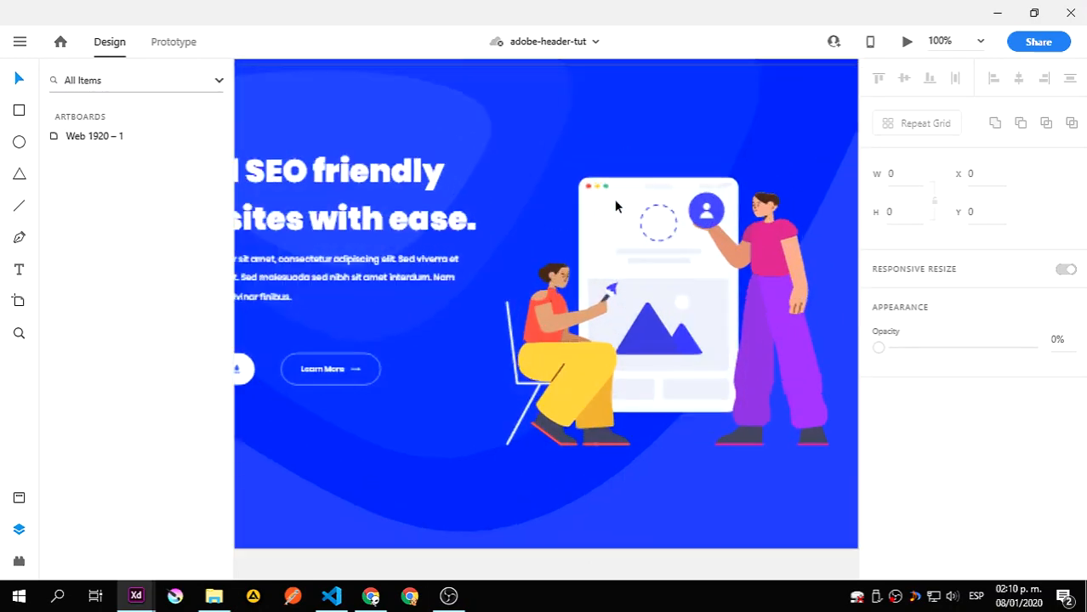
pyautogui.moveTo(610, 167); pyautogui.dragTo(286, 426)
pyautogui.doubleClick(468, 138)
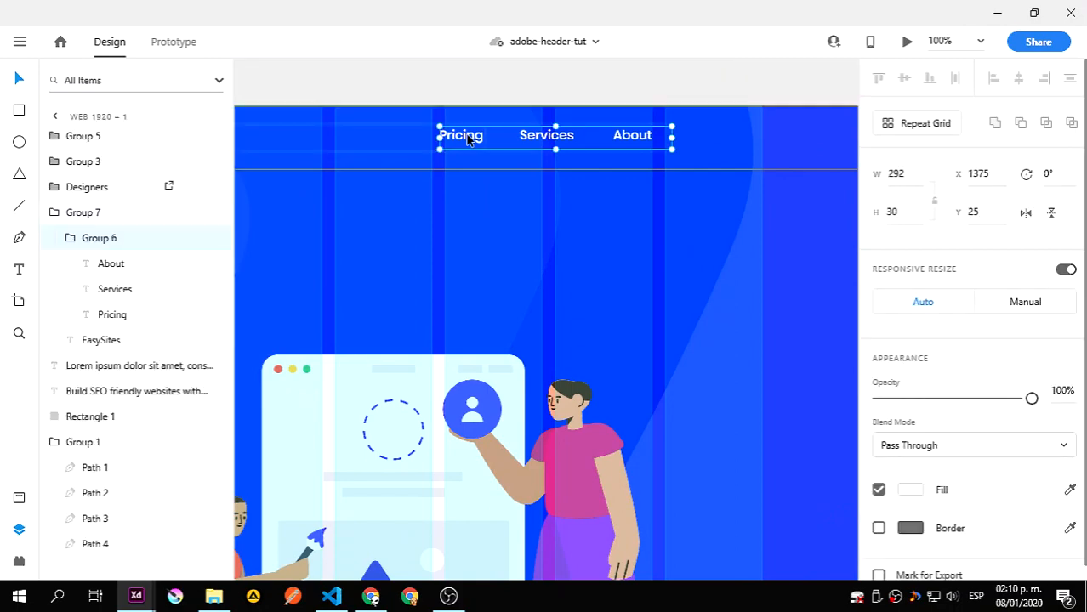
pyautogui.click(907, 41)
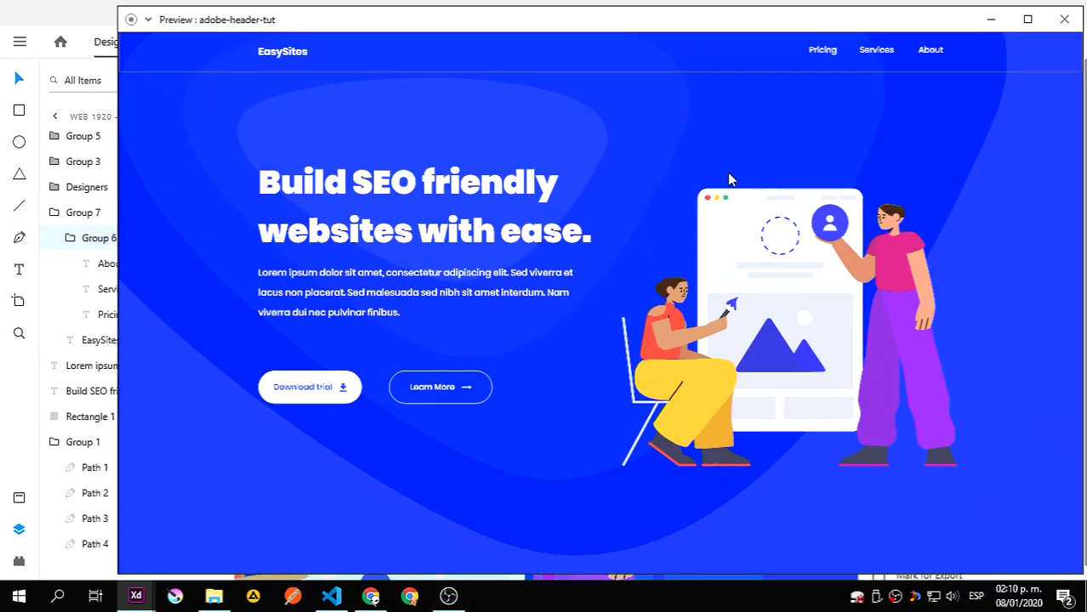
pyautogui.click(1064, 19)
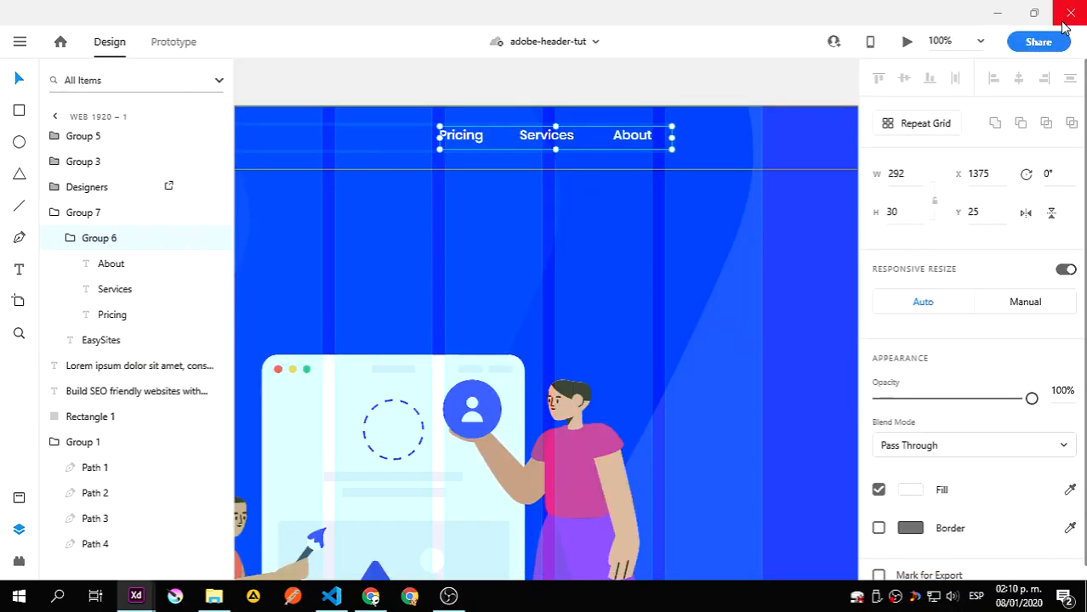
# - Widen the spacing of the header links by moving "Pricing" to X 1308 and "Services" to X 1430
pyautogui.doubleClick(457, 141)
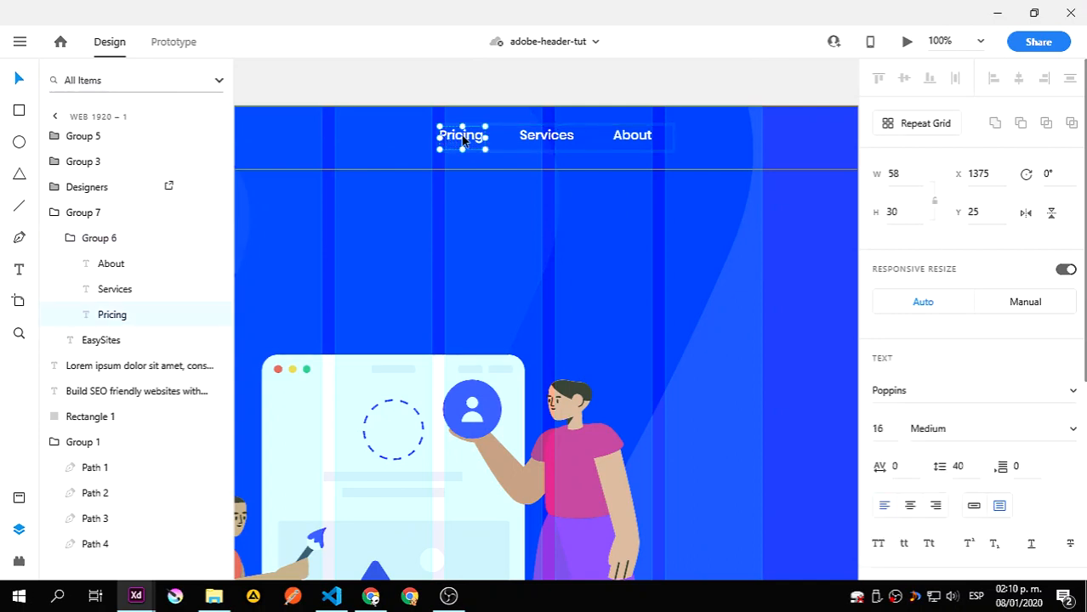
pyautogui.moveTo(439, 136); pyautogui.dragTo(395, 136)
pyautogui.hotkey('ctrl', 'z')
pyautogui.moveTo(466, 140); pyautogui.dragTo(413, 140)
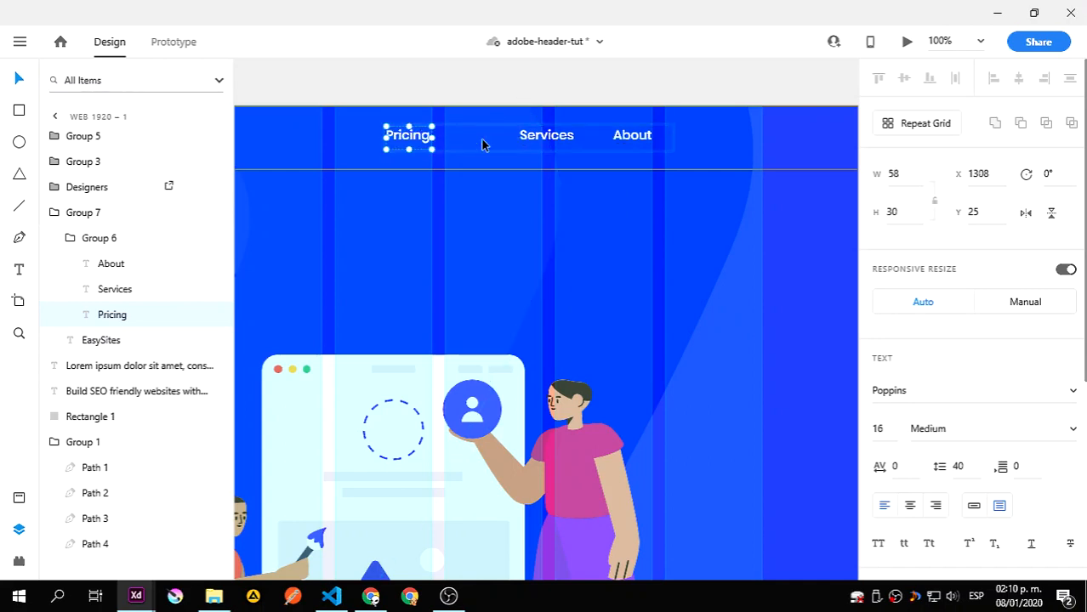
pyautogui.click(537, 140)
pyautogui.moveTo(538, 141); pyautogui.dragTo(509, 140)
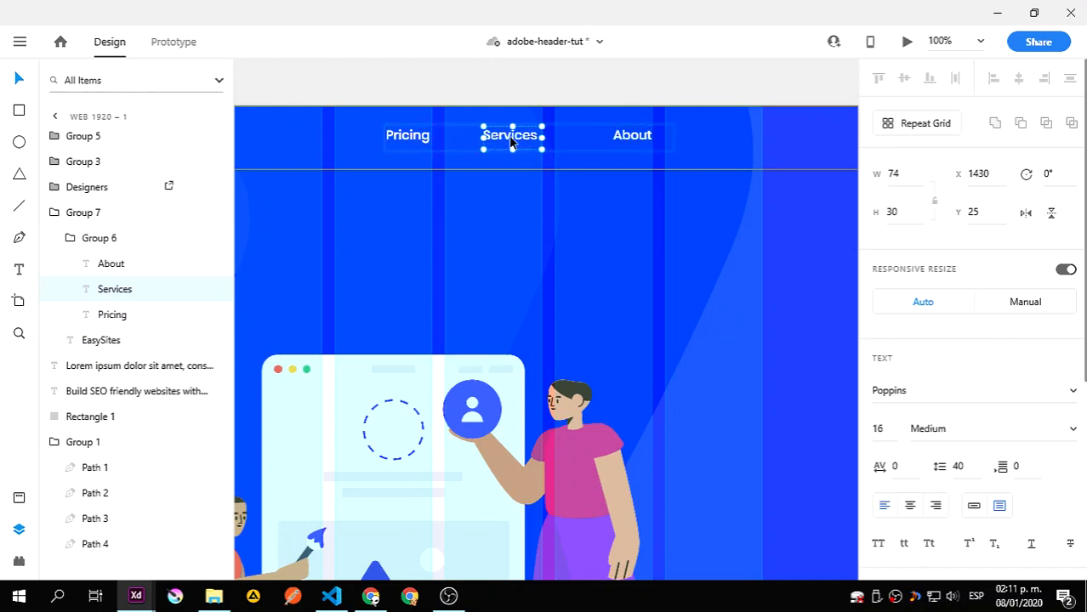
# - Even out the header link spacing by moving "Pricing" slightly farther from "Services" and "Services" to X 1438, and check the result in a preview
pyautogui.doubleClick(414, 140)
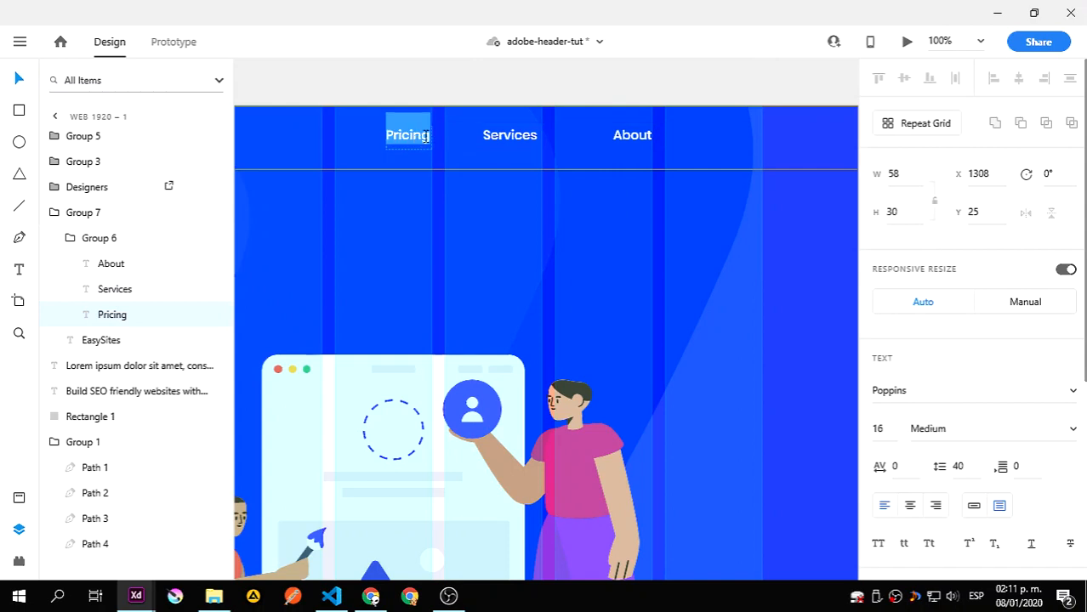
pyautogui.press('Escape')
pyautogui.moveTo(414, 140); pyautogui.dragTo(406, 140)
pyautogui.moveTo(498, 138); pyautogui.dragTo(510, 142)
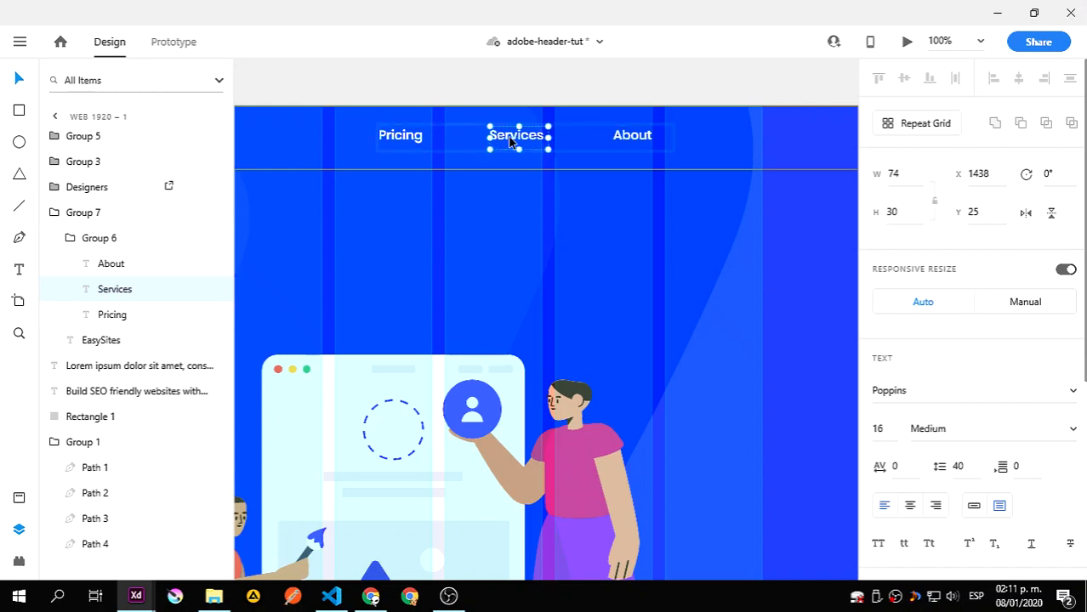
pyautogui.click(554, 192)
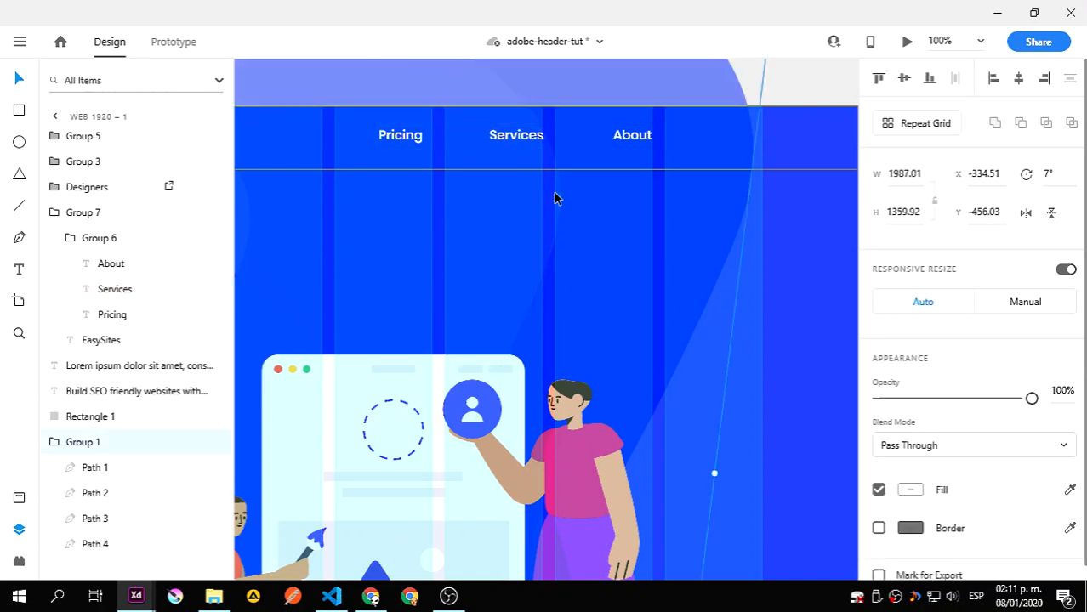
pyautogui.click(907, 45)
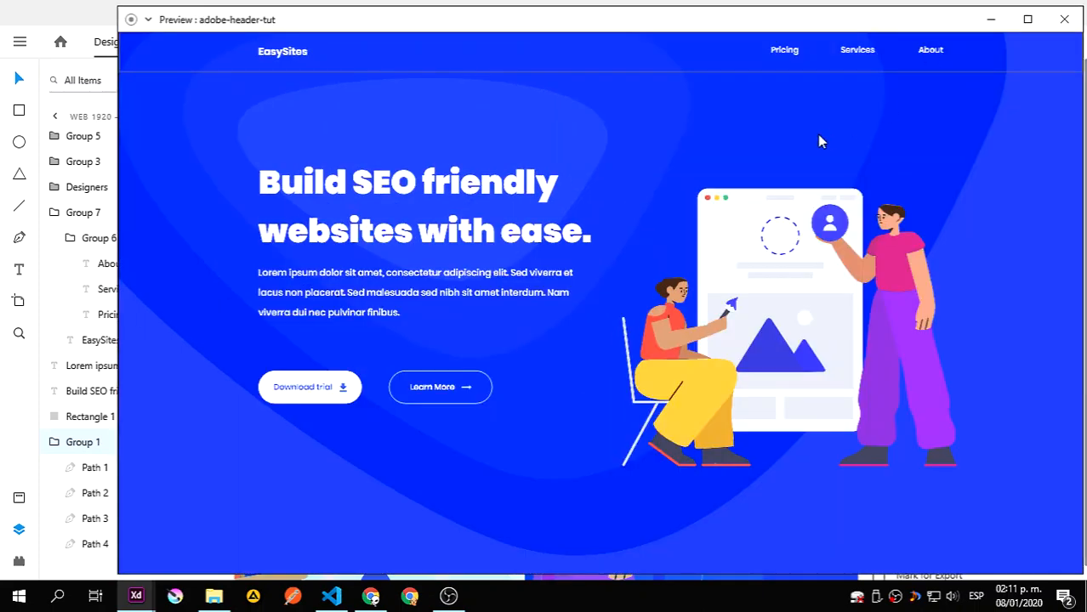
pyautogui.click(1063, 19)
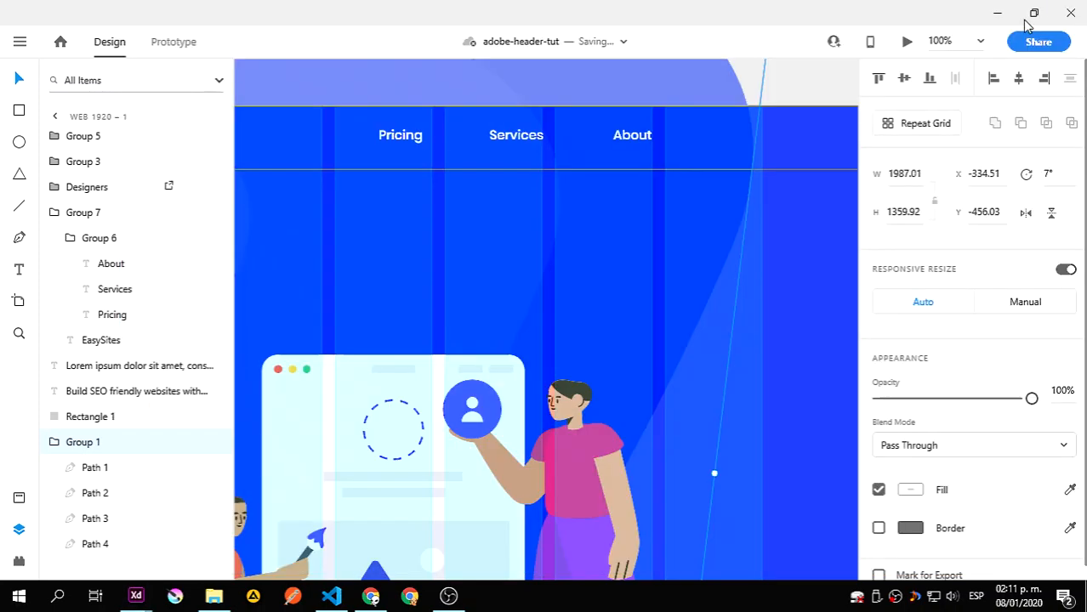
# - Remove the border from the 1920 × 80 header rectangle
pyautogui.click(503, 172)
pyautogui.hscroll(-5, 420, 227)
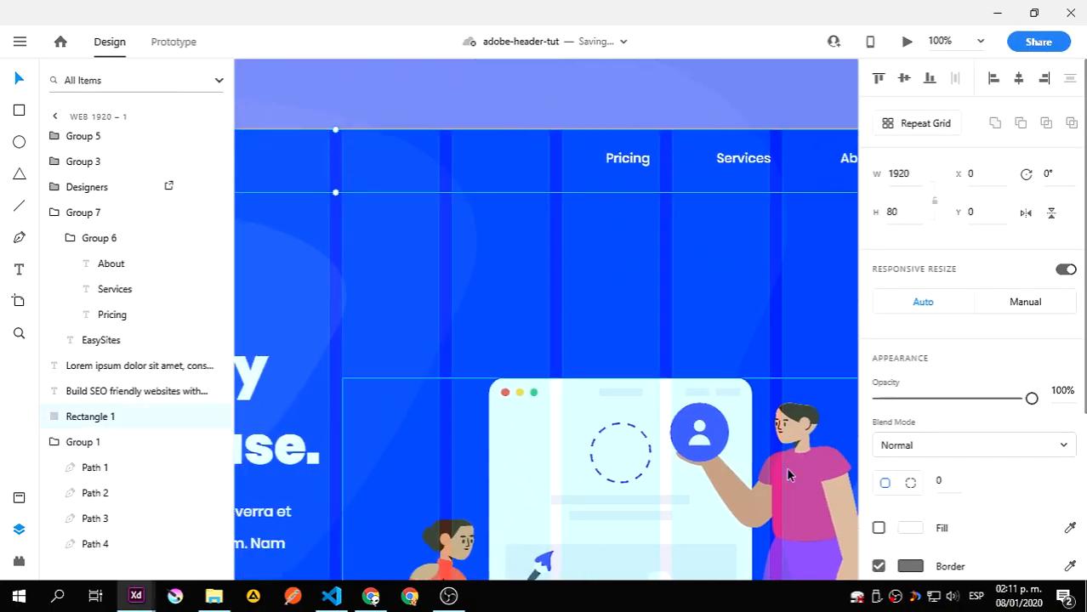
pyautogui.click(585, 281)
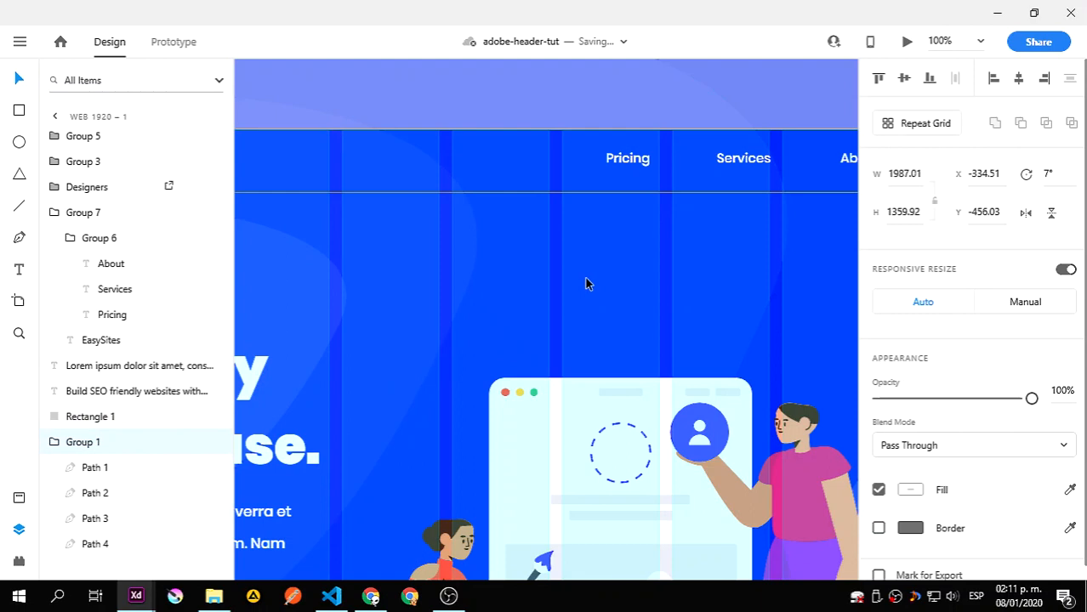
pyautogui.click(520, 192)
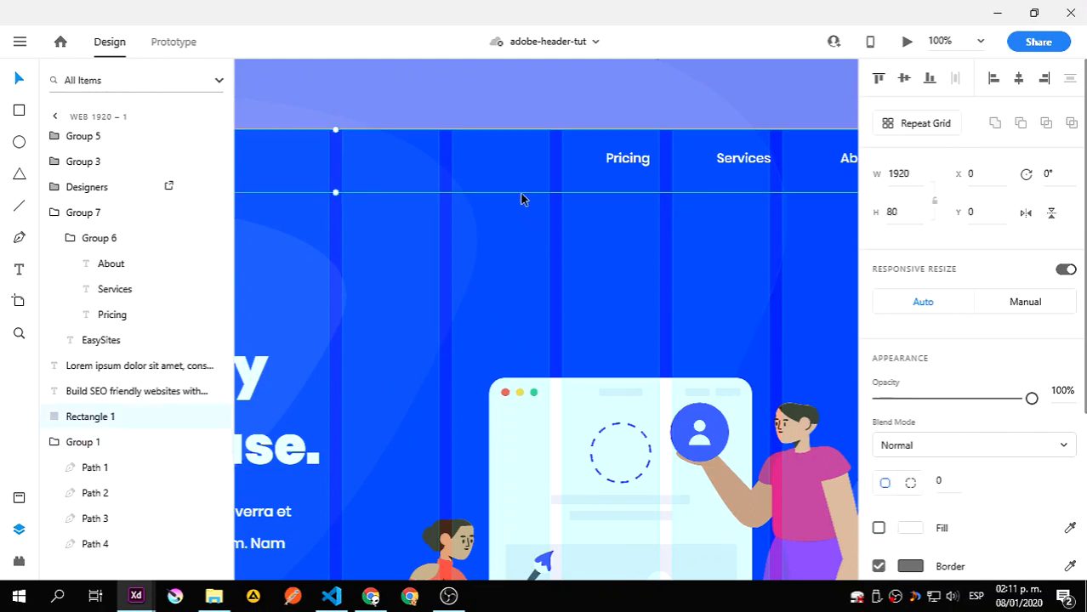
pyautogui.hotkey('ctrl', 'l')
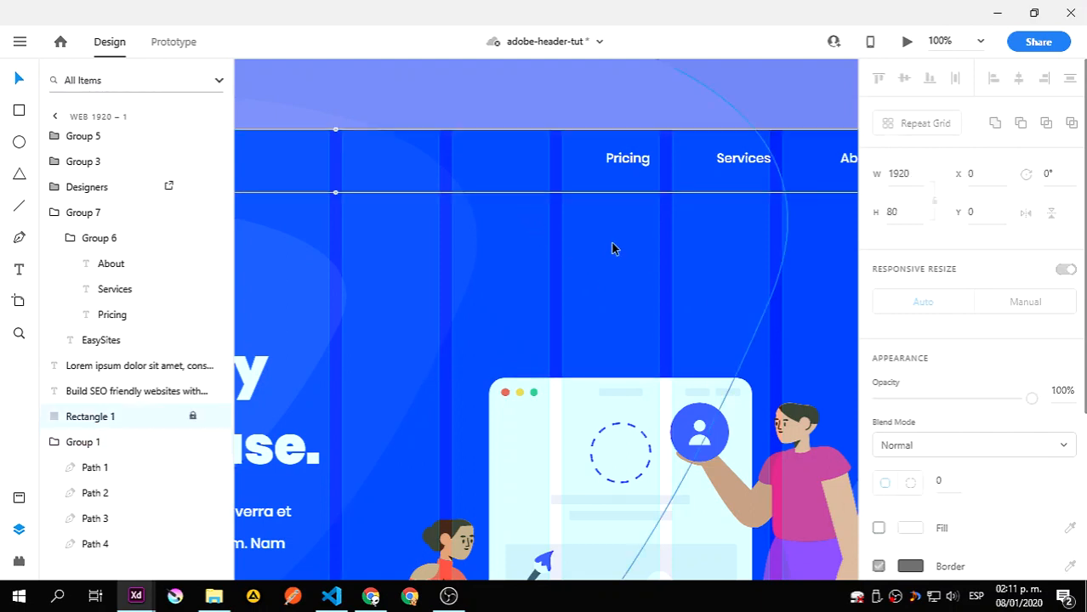
pyautogui.hotkey('ctrl', 'l')
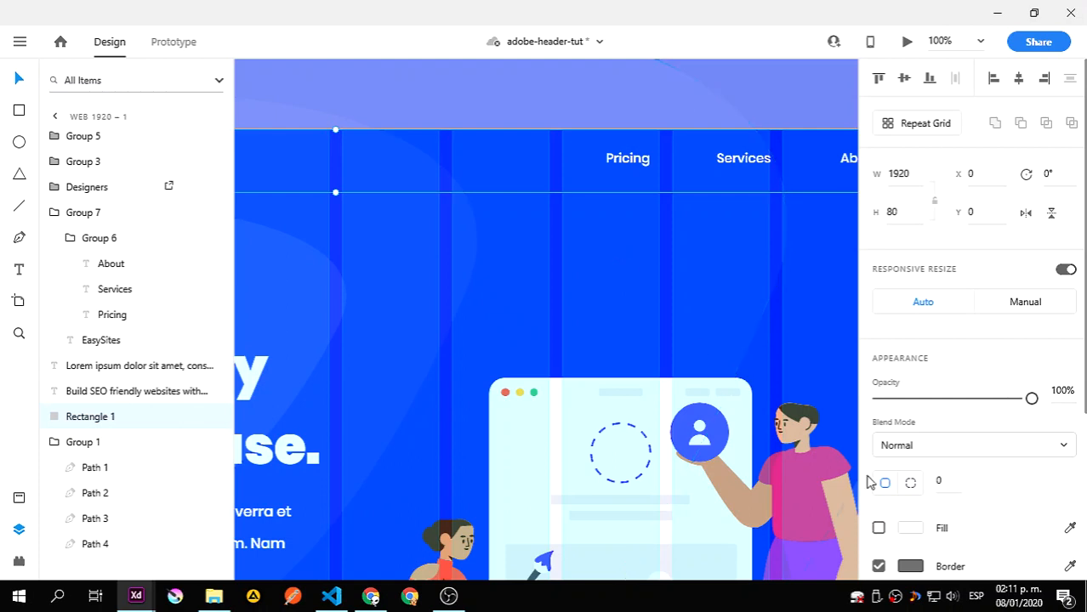
pyautogui.click(878, 566)
pyautogui.click(616, 225)
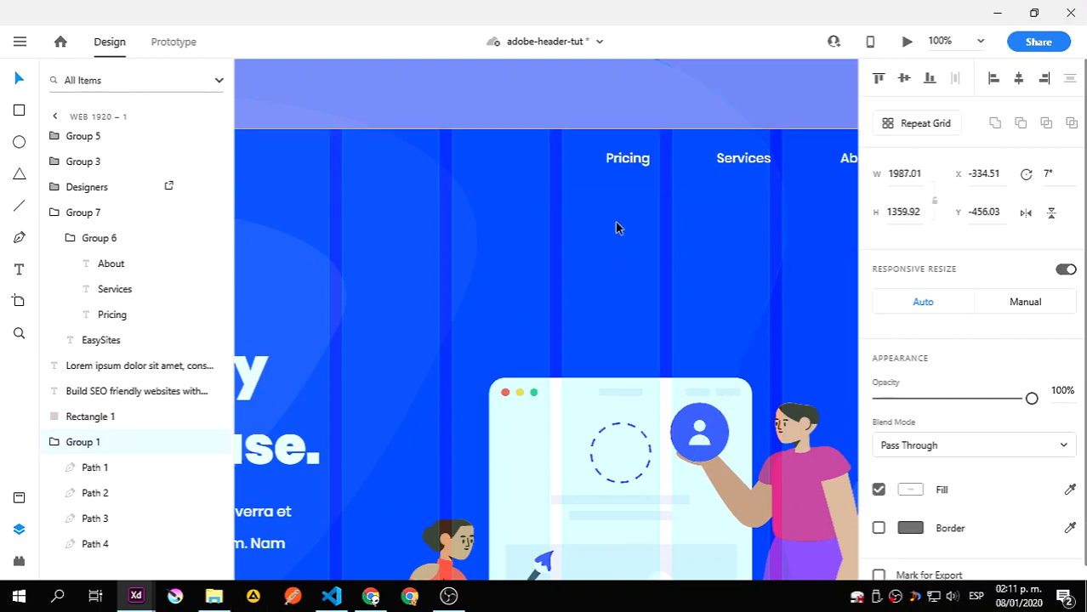
# - Fit the artboard in view, preview the hero section in a maximised window, and close the preview
pyautogui.hotkey('ctrl', '0')
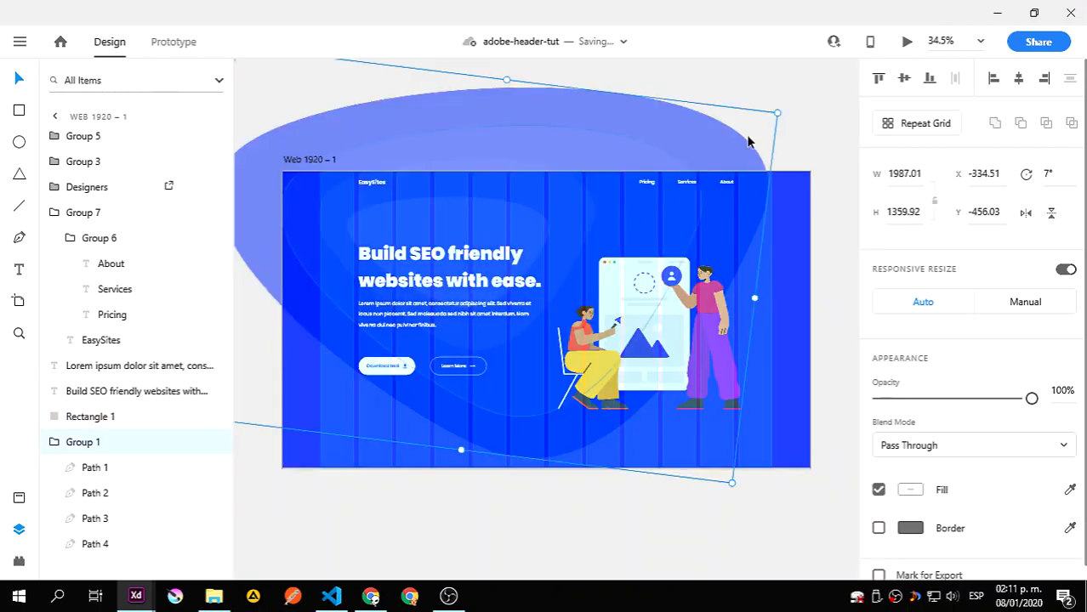
pyautogui.click(906, 41)
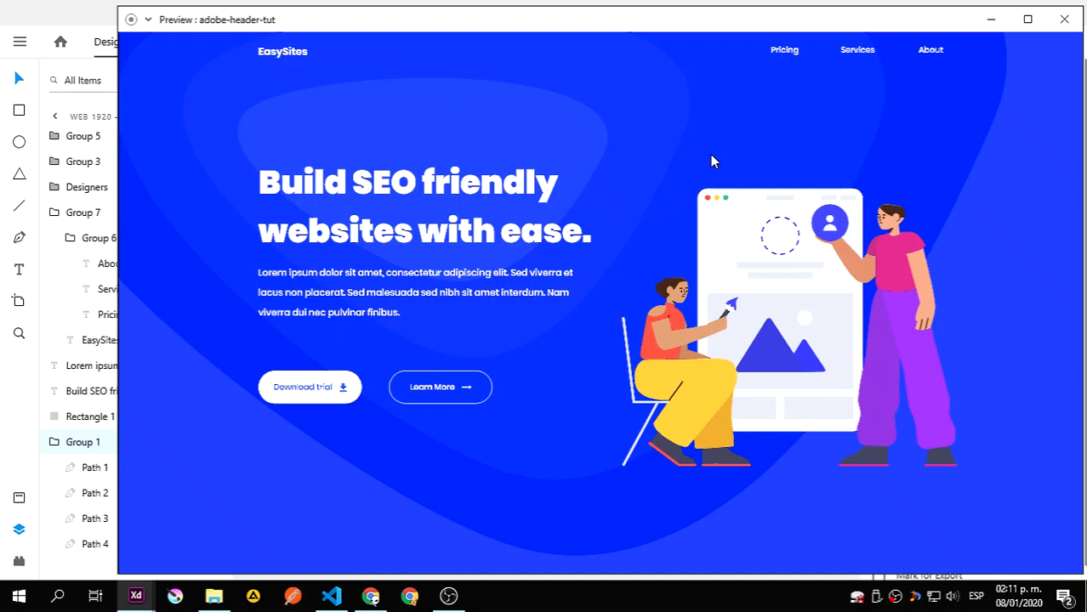
pyautogui.doubleClick(646, 26)
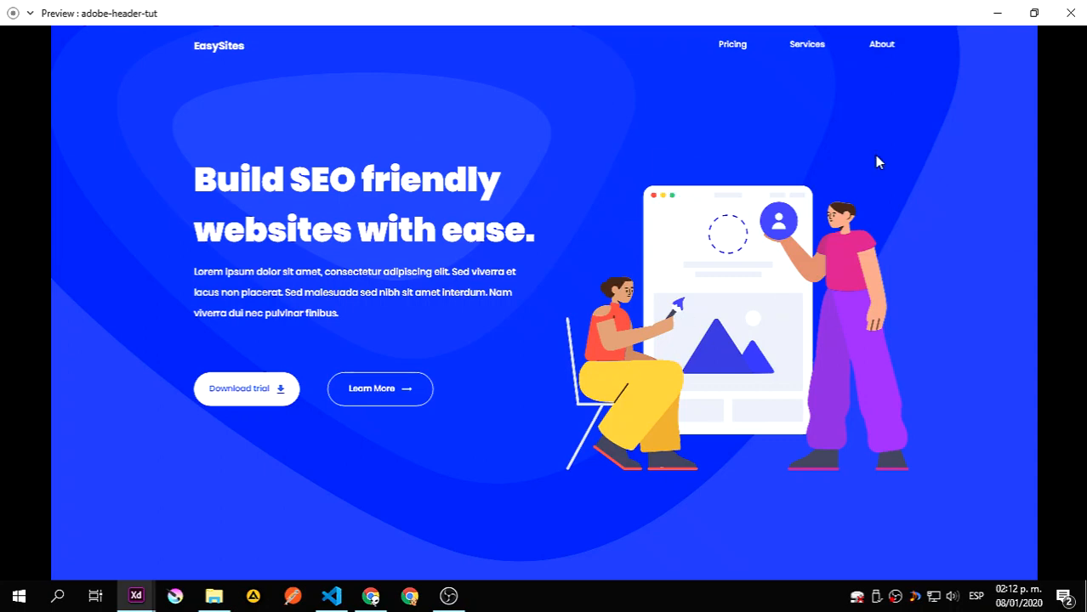
pyautogui.click(1071, 13)
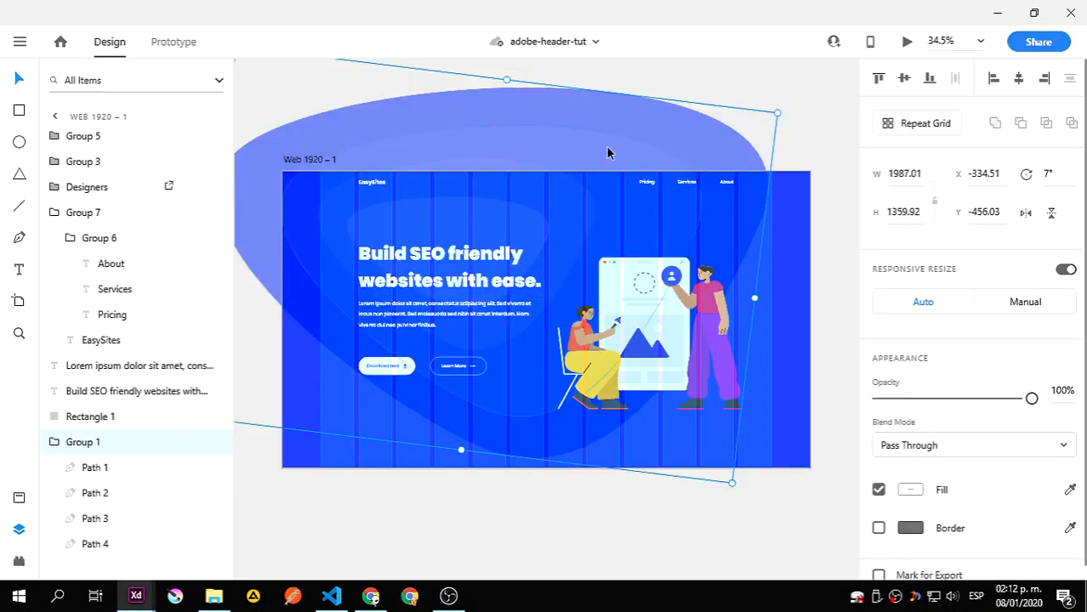
# - Draw a 1920 × 1080 rectangle covering the whole artboard at X 0, Y 0, and turn off its border and fill
pyautogui.click(803, 134)
pyautogui.click(729, 235)
pyautogui.click(819, 148)
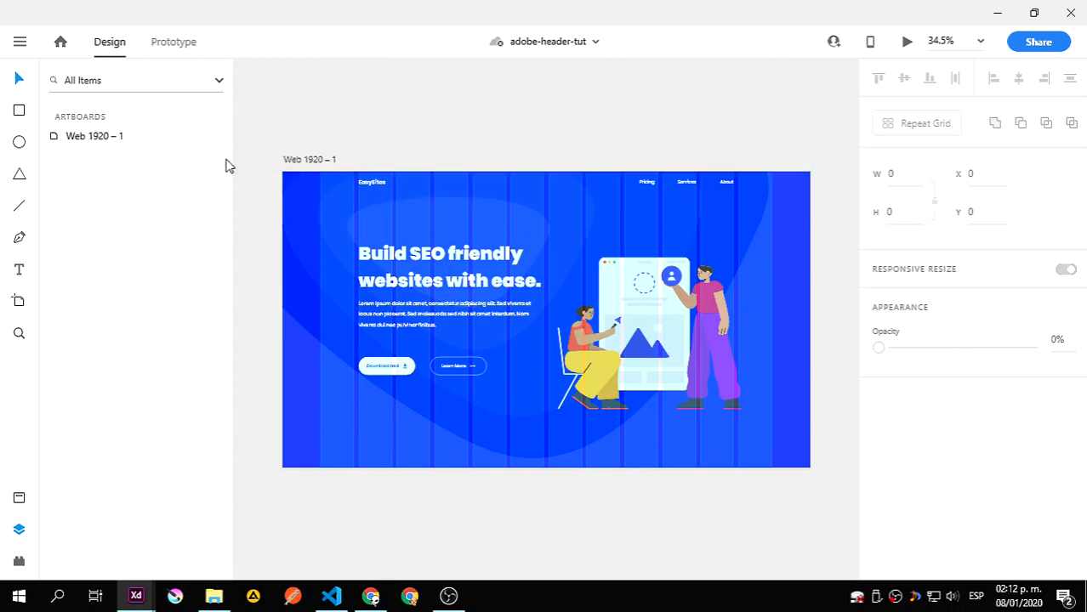
pyautogui.click(19, 112)
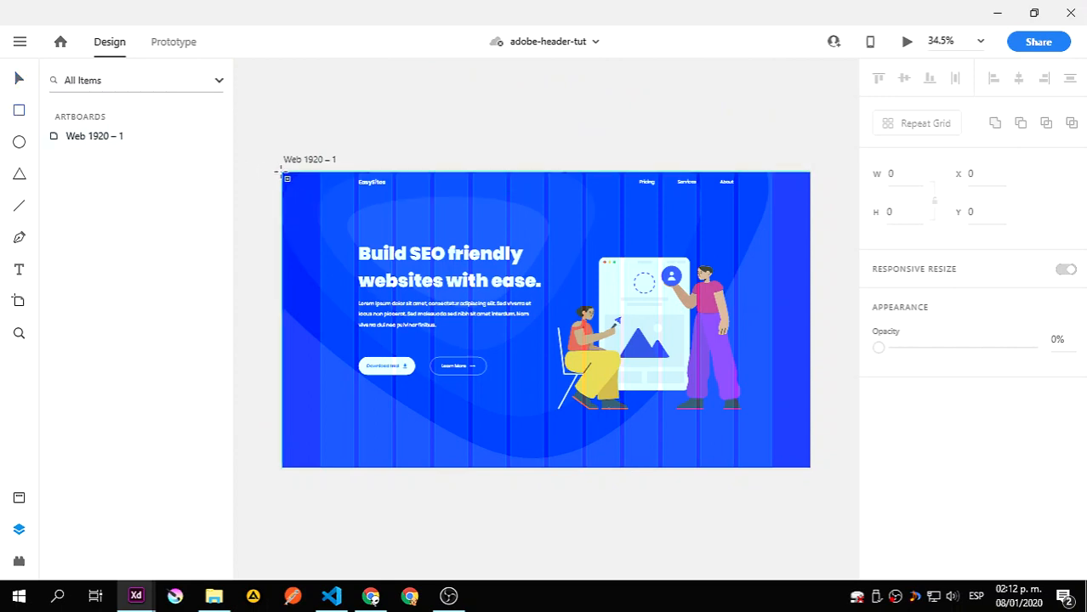
pyautogui.moveTo(285, 173); pyautogui.dragTo(814, 472)
pyautogui.click(878, 567)
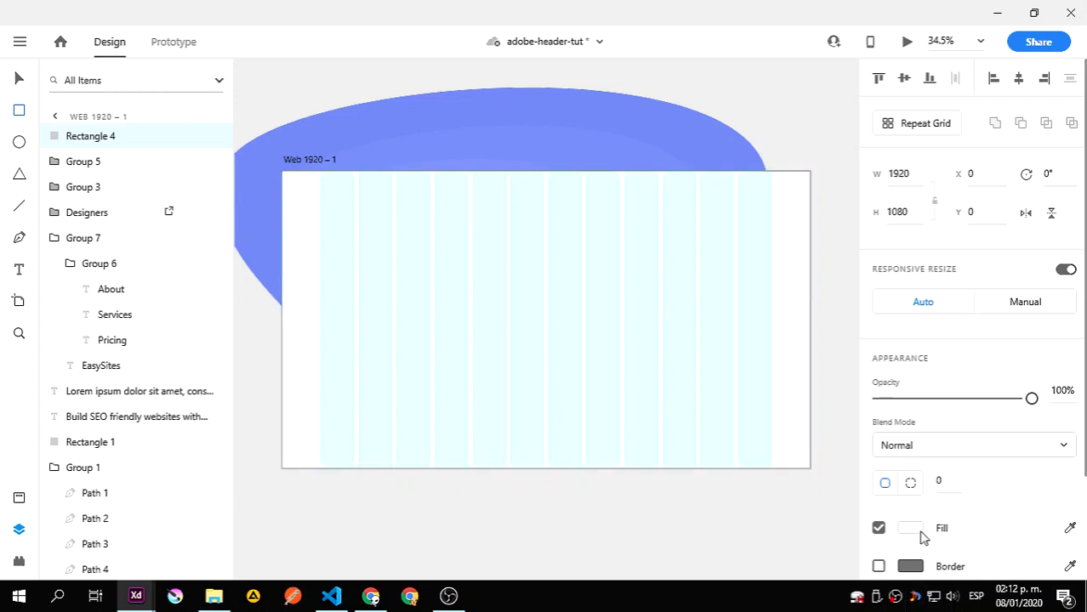
pyautogui.click(910, 529)
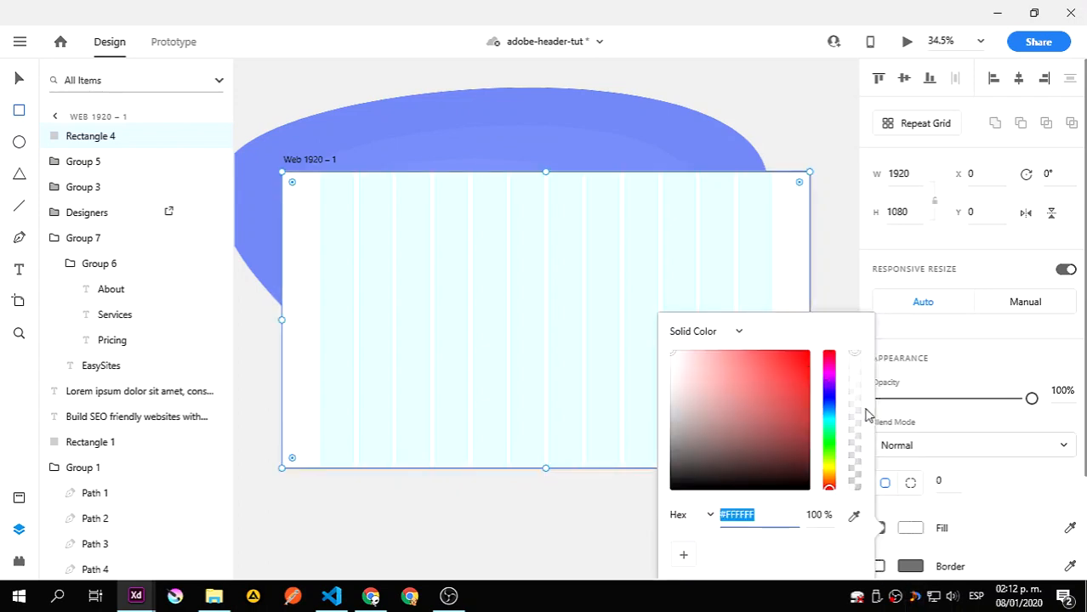
pyautogui.click(903, 513)
pyautogui.click(878, 528)
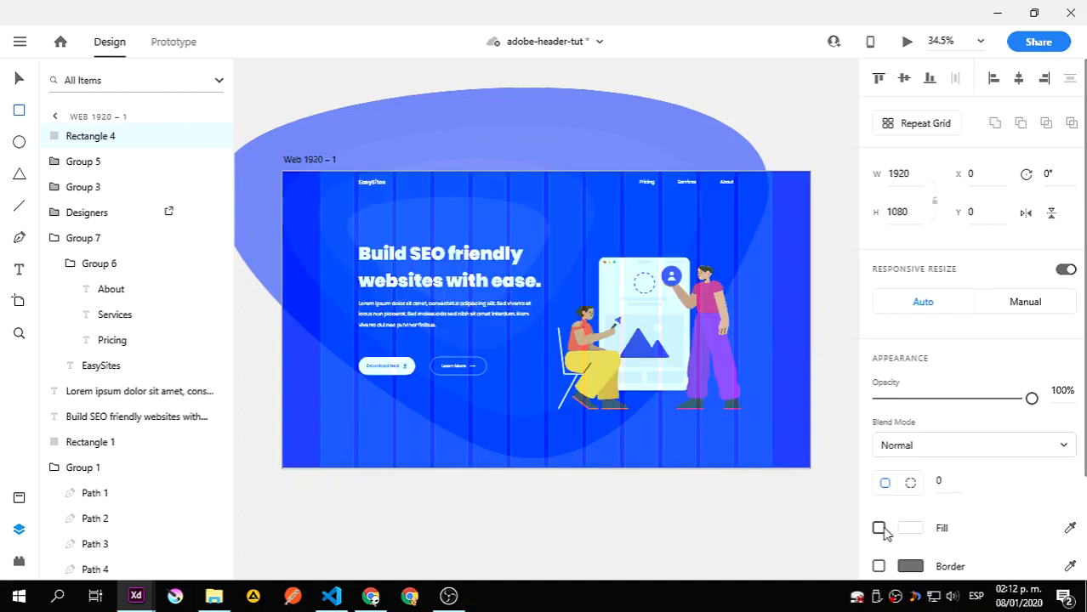
# - Mask the background blob group with the full-artboard rectangle using Mask with Shape
pyautogui.press('v')
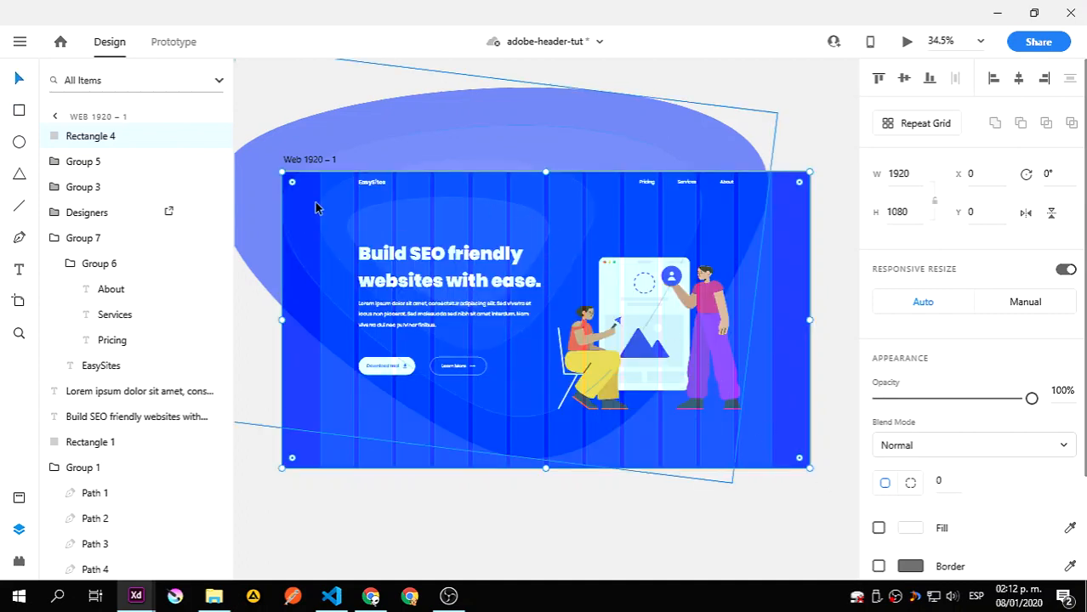
pyautogui.keyDown('shift'); pyautogui.click(347, 139); pyautogui.keyUp('shift')
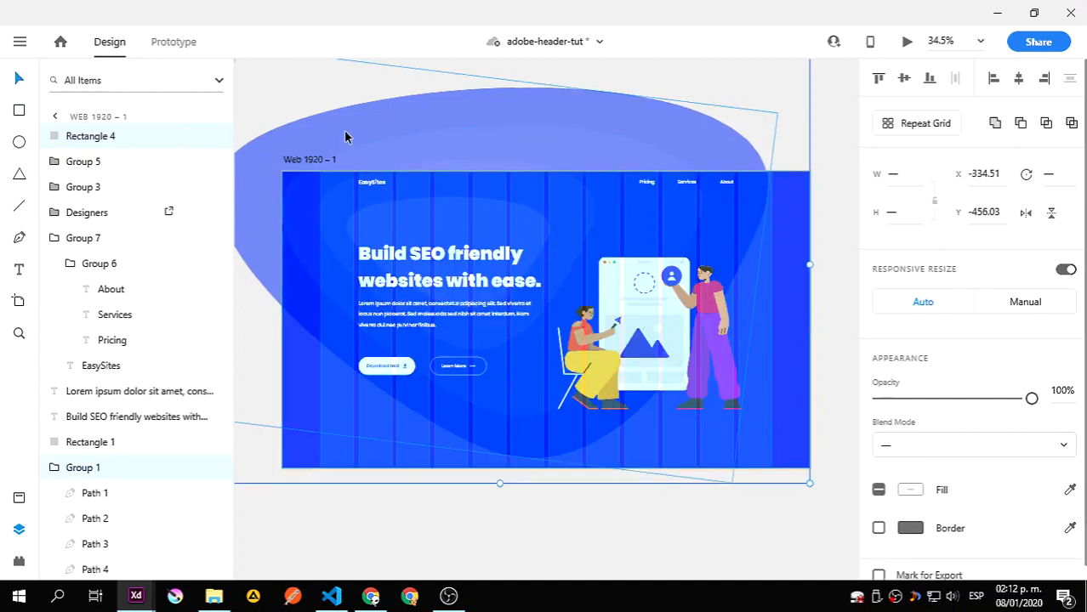
pyautogui.click(110, 138)
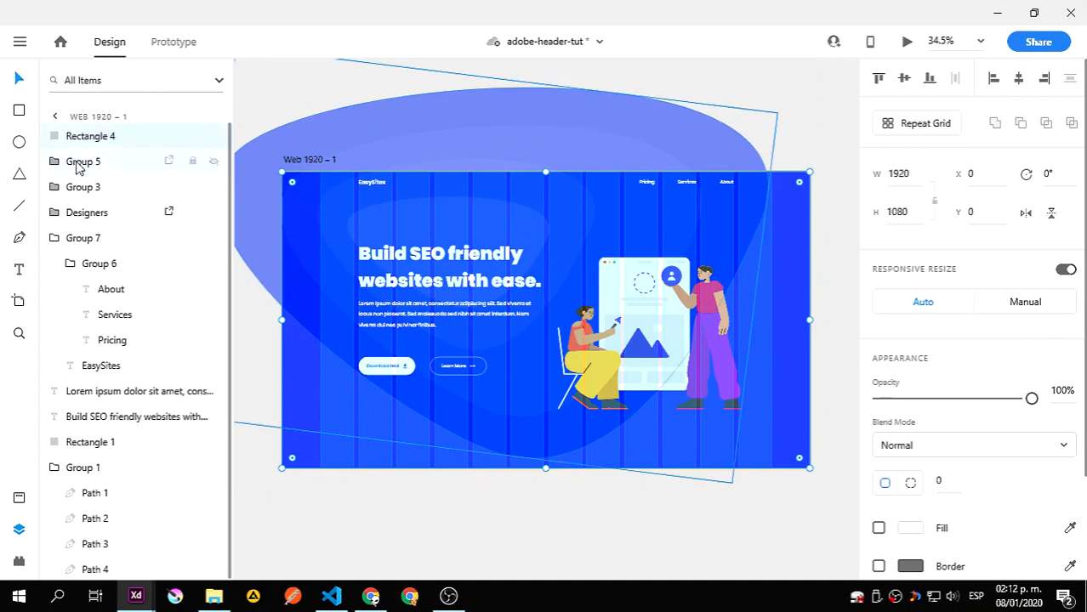
pyautogui.keyDown('shift'); pyautogui.click(101, 470); pyautogui.keyUp('shift')
pyautogui.click(480, 526)
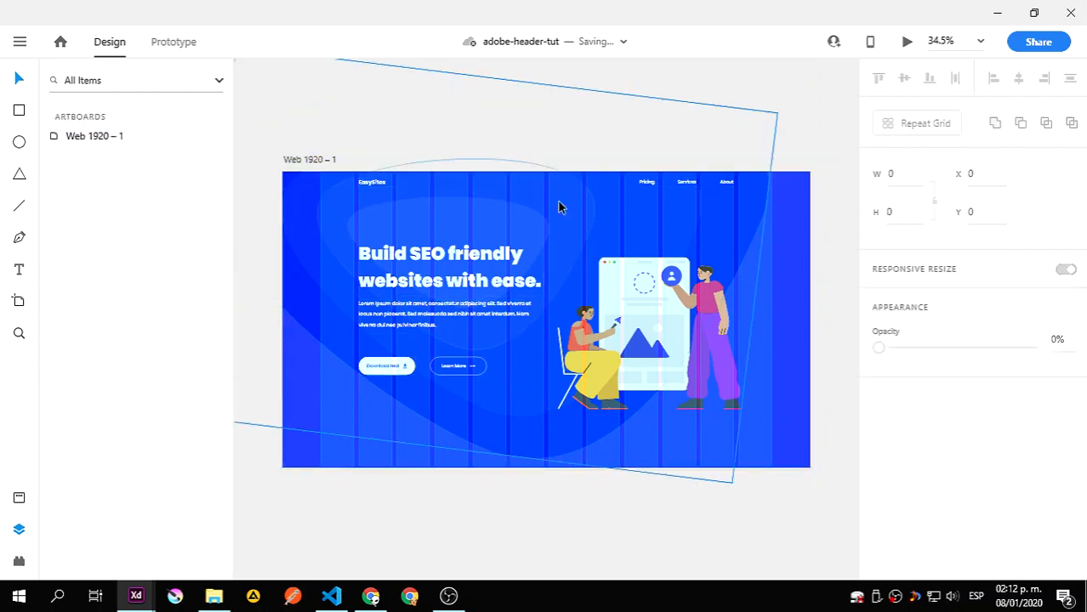
pyautogui.click(557, 202)
pyautogui.keyDown('shift'); pyautogui.click(810, 466); pyautogui.keyUp('shift')
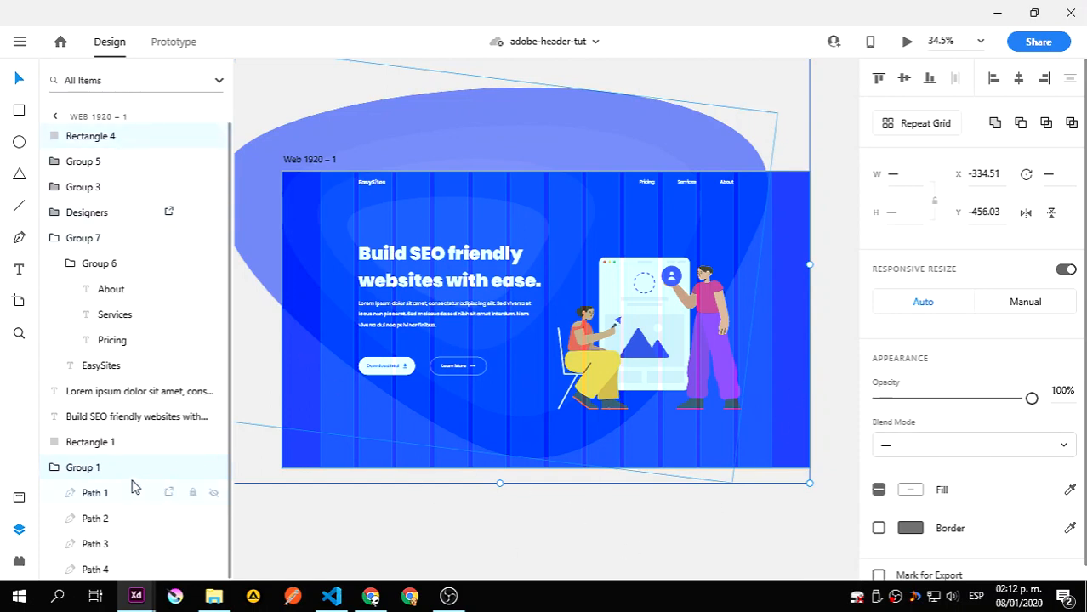
pyautogui.rightClick(551, 190)
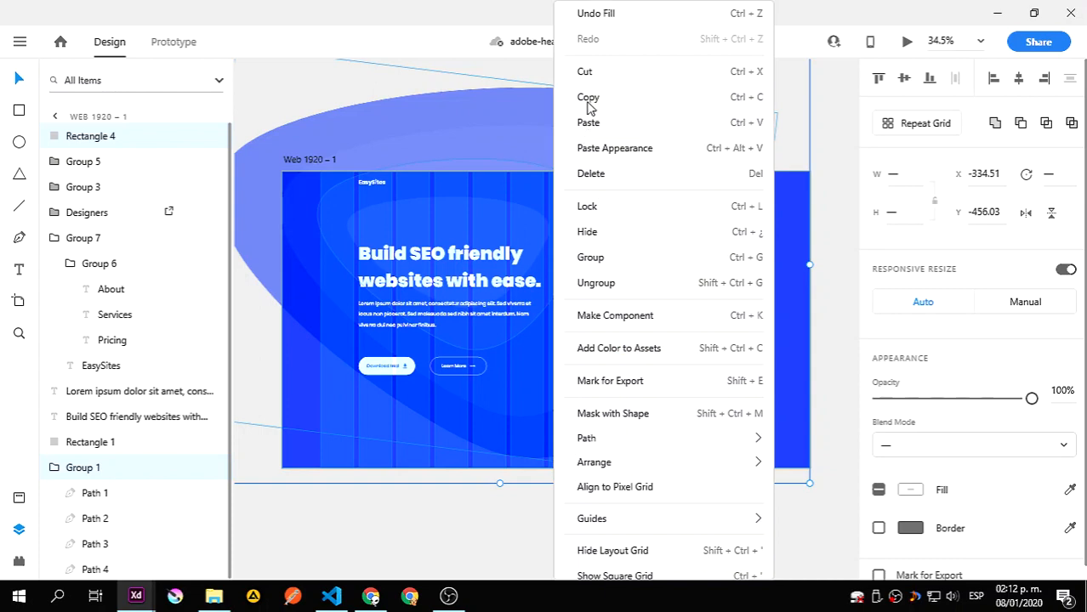
pyautogui.click(668, 417)
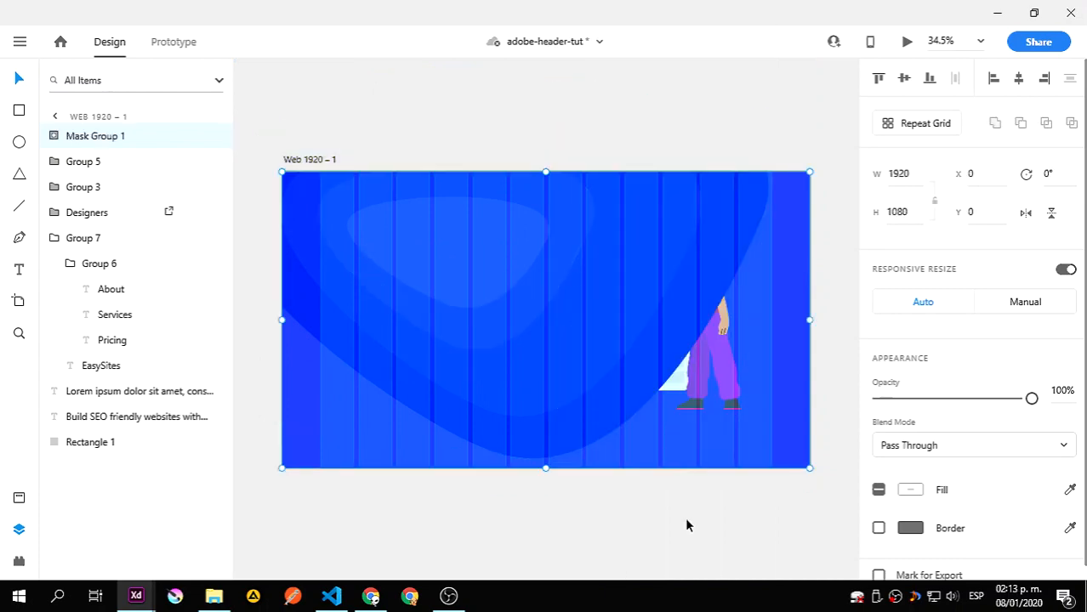
# - Move the masked background group to the bottom of the layer order, below the header rectangle, and deselect it
pyautogui.click(800, 506)
pyautogui.rightClick(705, 242)
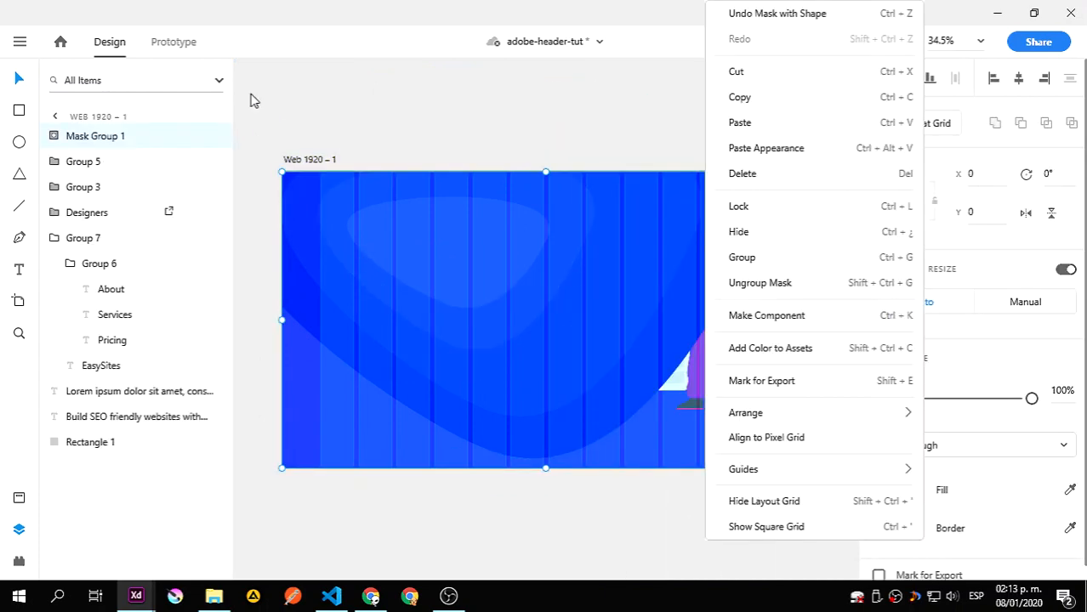
pyautogui.click(140, 139)
pyautogui.moveTo(140, 138); pyautogui.dragTo(165, 452)
pyautogui.click(500, 549)
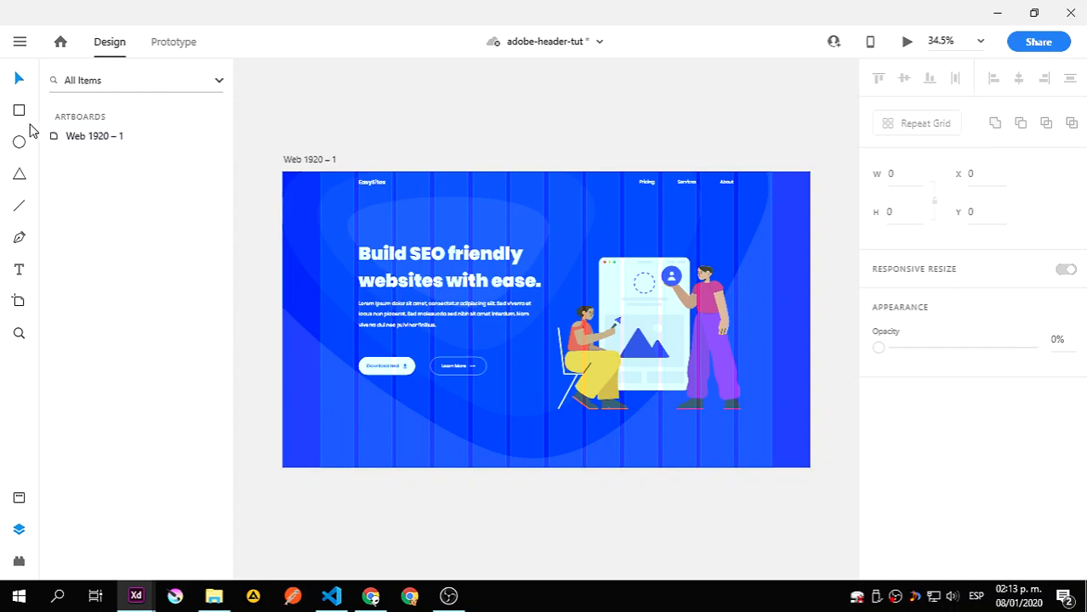
pyautogui.click(18, 529)
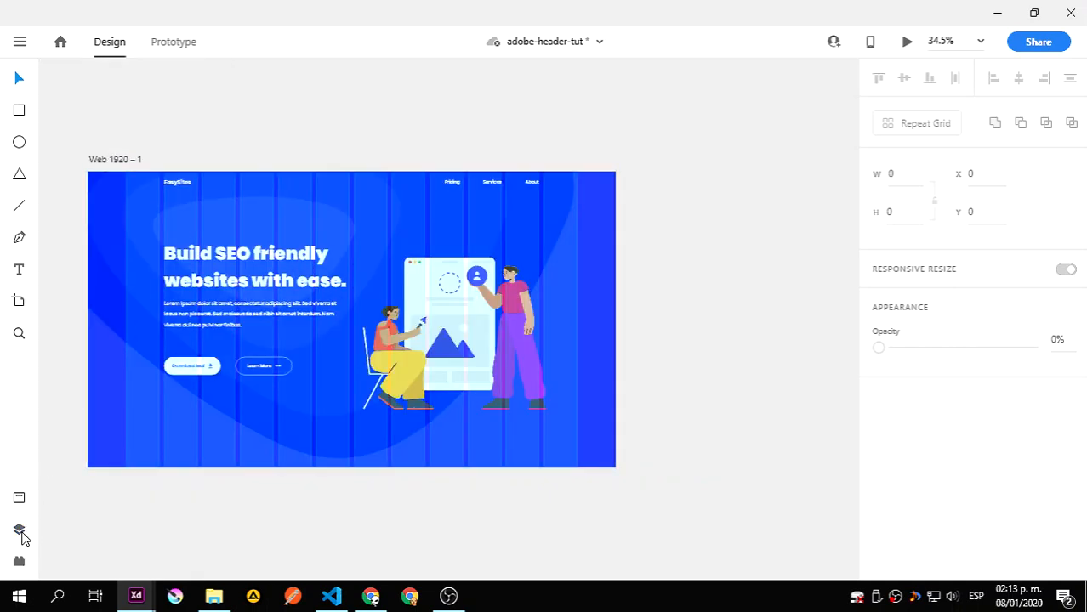
pyautogui.click(19, 530)
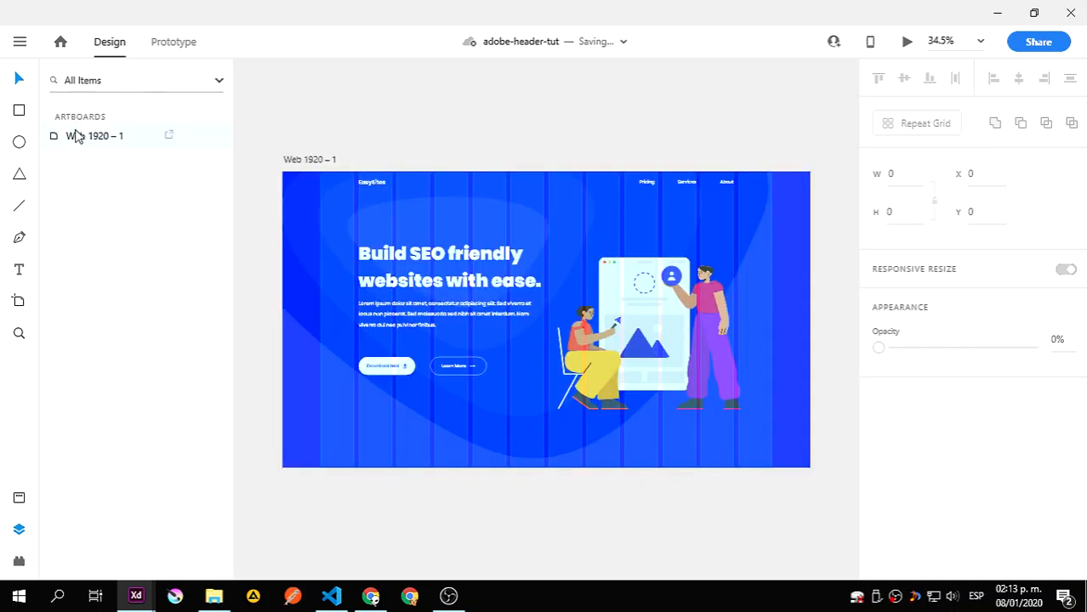
pyautogui.doubleClick(106, 137)
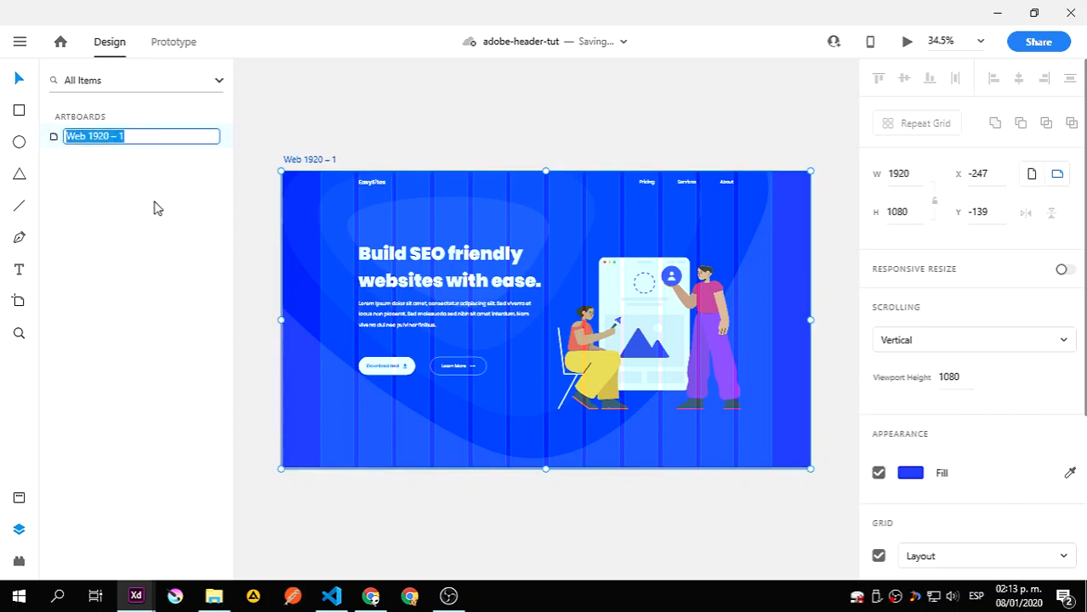
pyautogui.press('Return')
# - Select the masked background group and export it as an SVG to the Desktop with embedded images
pyautogui.click(403, 227)
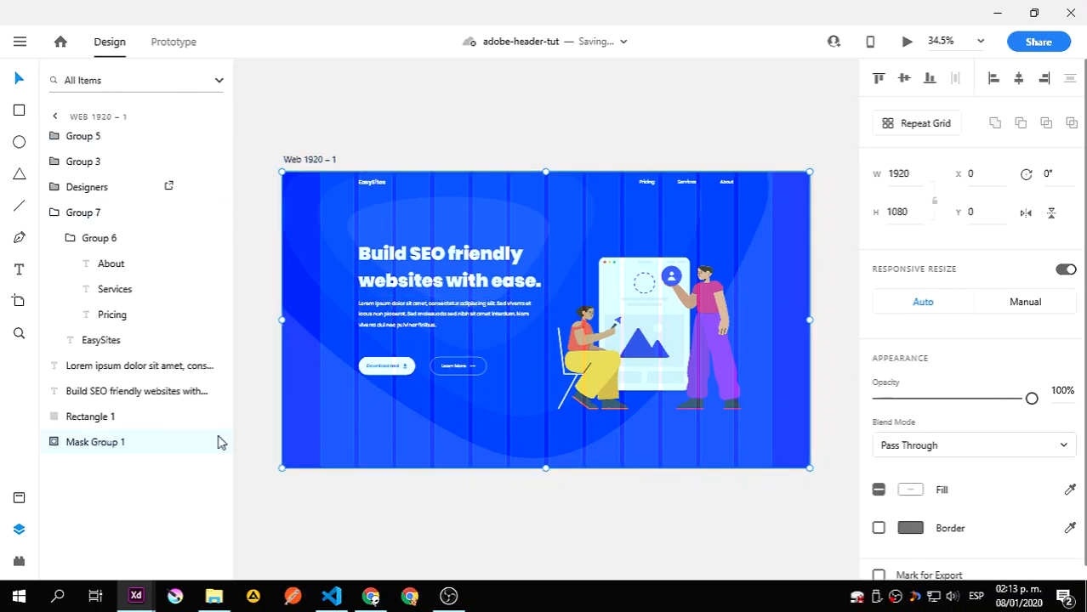
pyautogui.rightClick(469, 187)
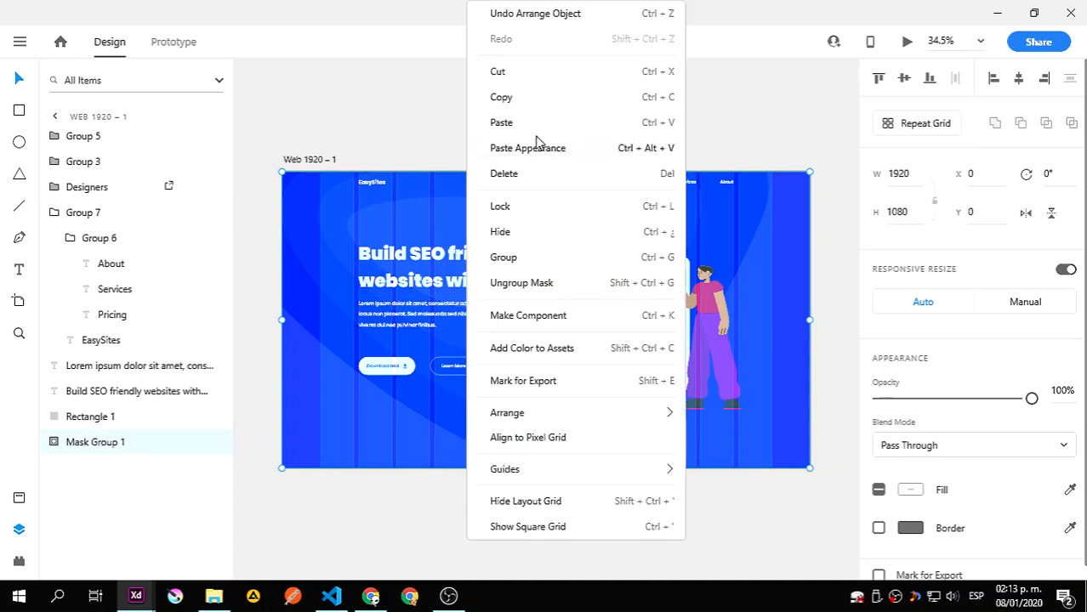
pyautogui.click(24, 51)
pyautogui.click(20, 44)
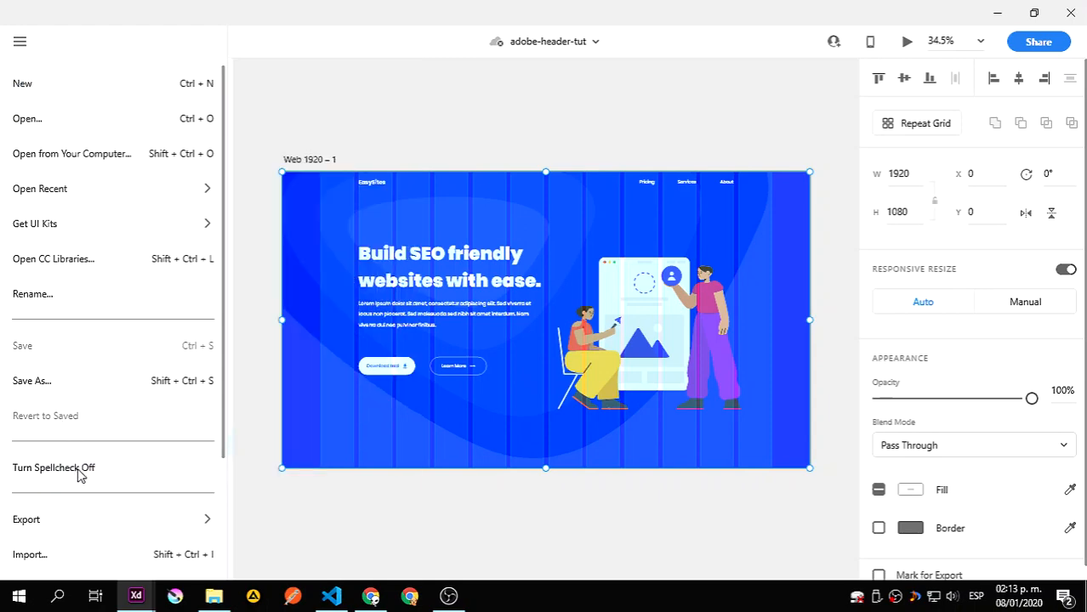
pyautogui.moveTo(95, 517)
pyautogui.click(315, 143)
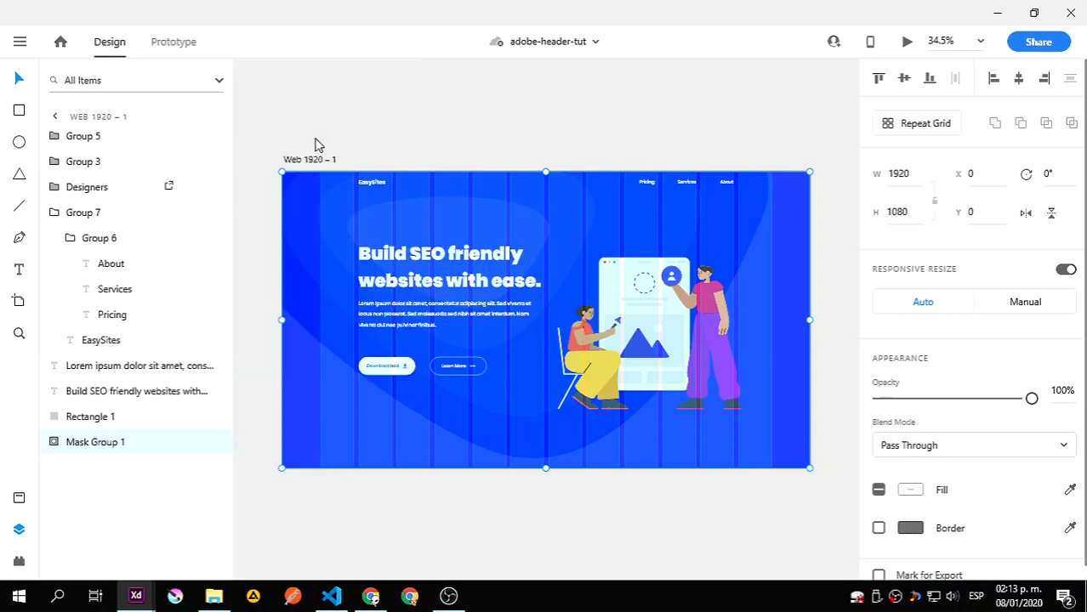
pyautogui.click(505, 179)
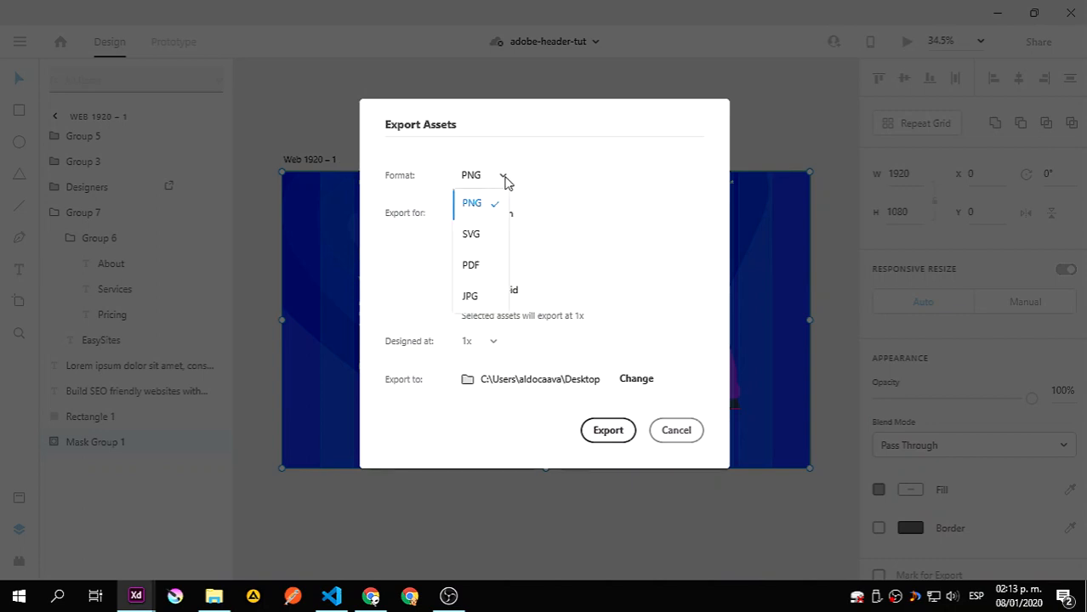
pyautogui.click(476, 236)
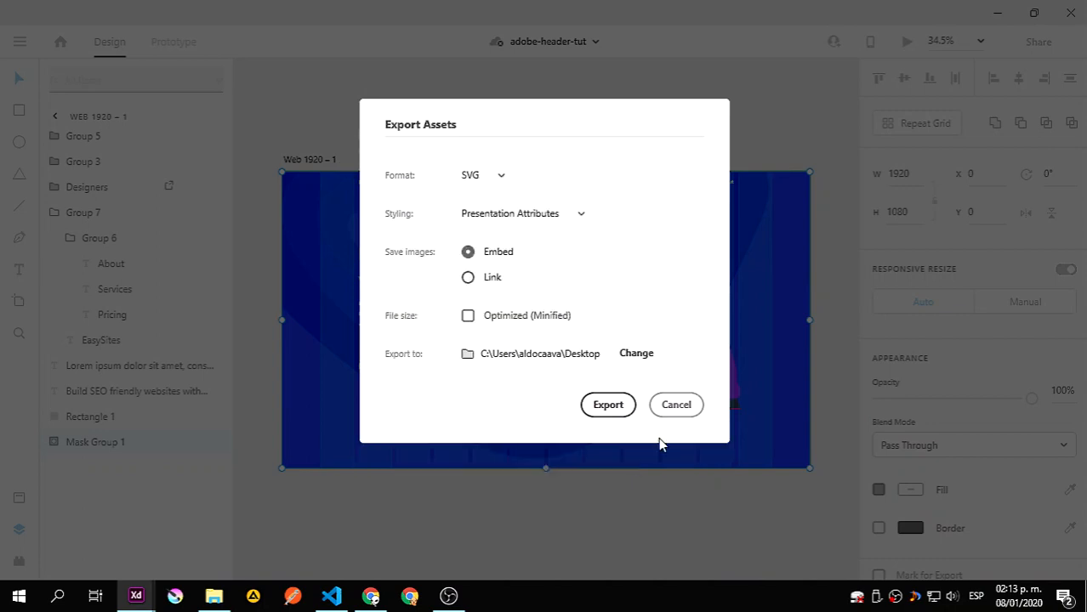
pyautogui.click(620, 410)
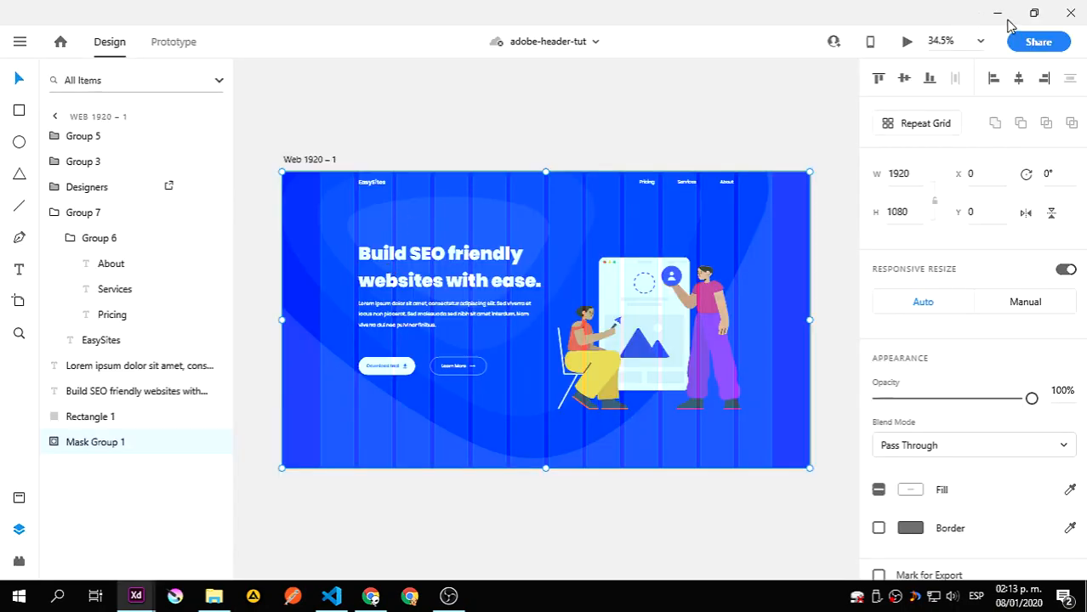
# - Open the exported Mask Group 1.svg from the desktop, inspect the whole background shape in the browser, and close it
pyautogui.click(998, 13)
pyautogui.click(993, 12)
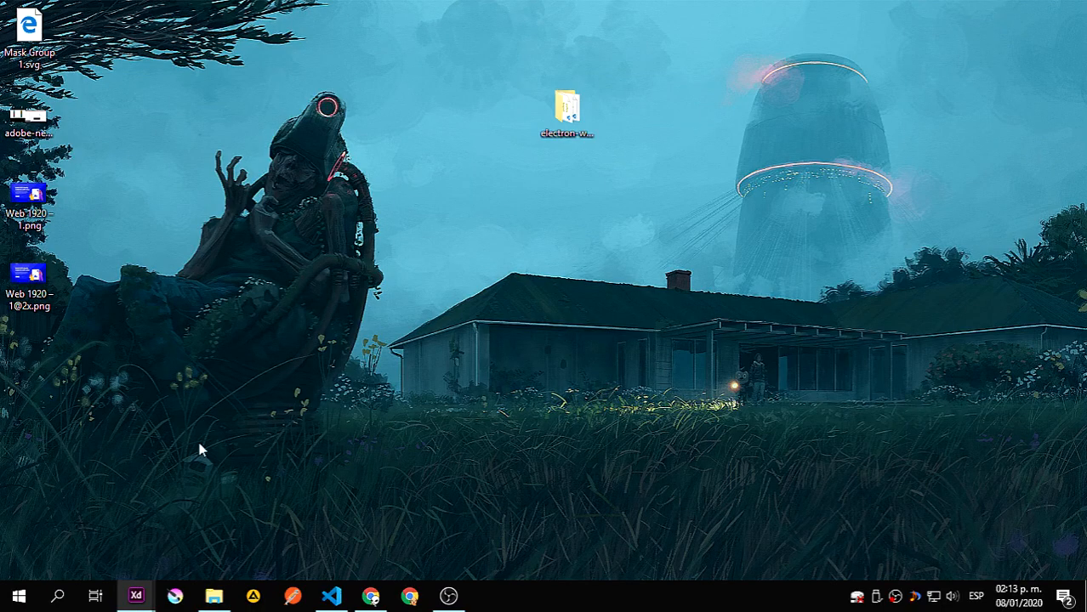
pyautogui.doubleClick(40, 39)
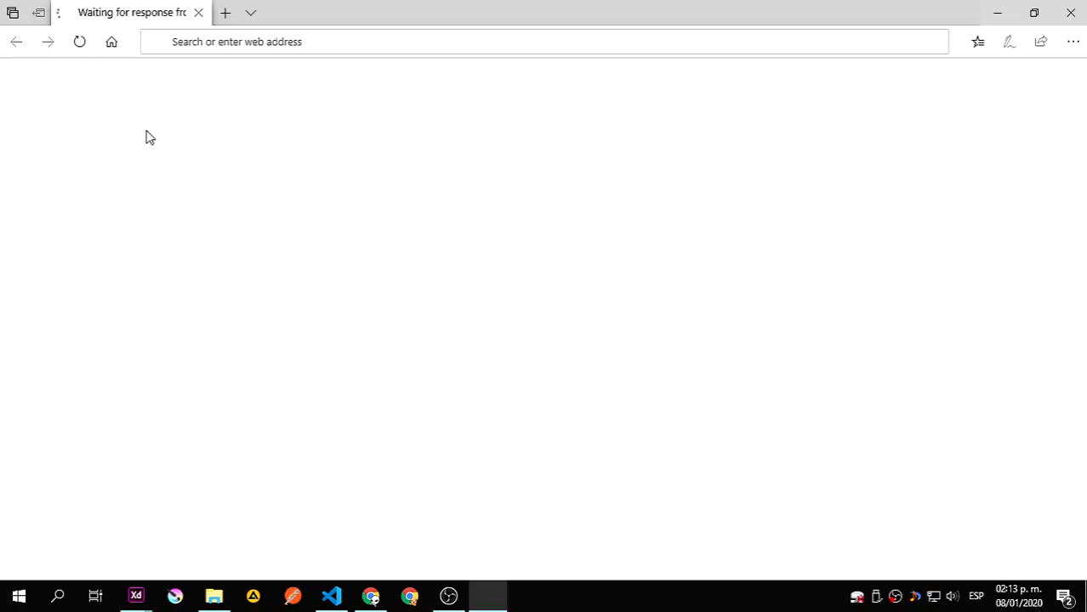
pyautogui.scroll(-5, 534, 333)
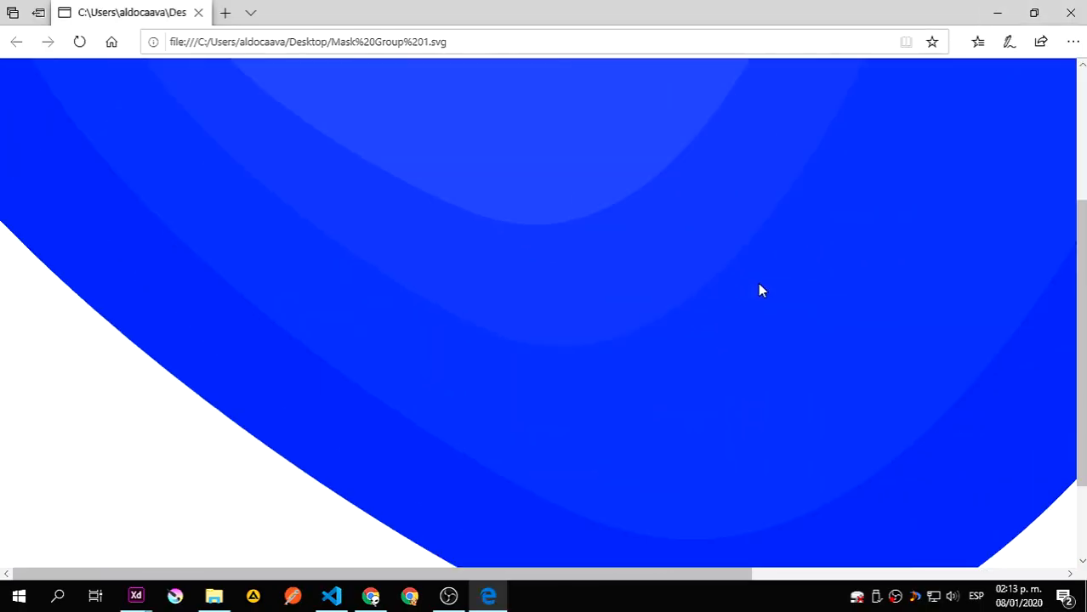
pyautogui.moveTo(585, 576); pyautogui.dragTo(859, 518)
pyautogui.scroll(5, 716, 431)
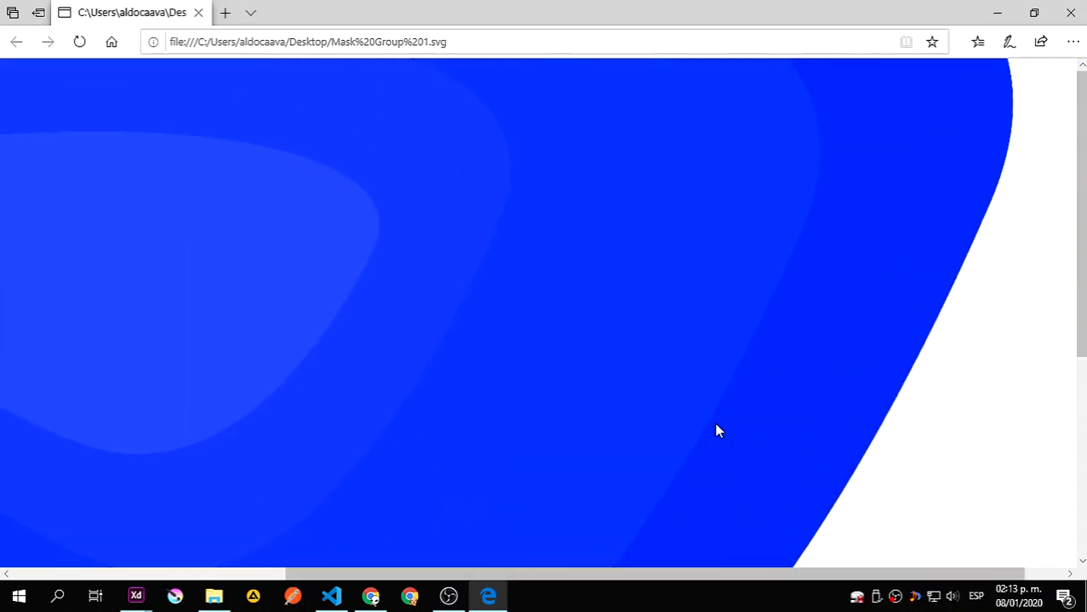
pyautogui.moveTo(587, 573); pyautogui.dragTo(280, 575)
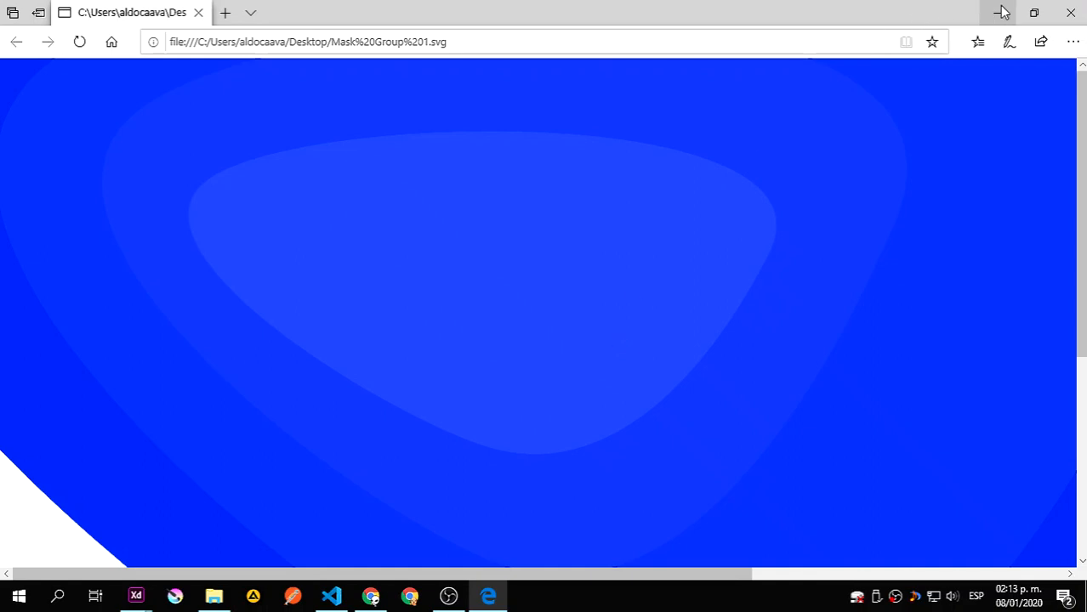
pyautogui.click(1068, 8)
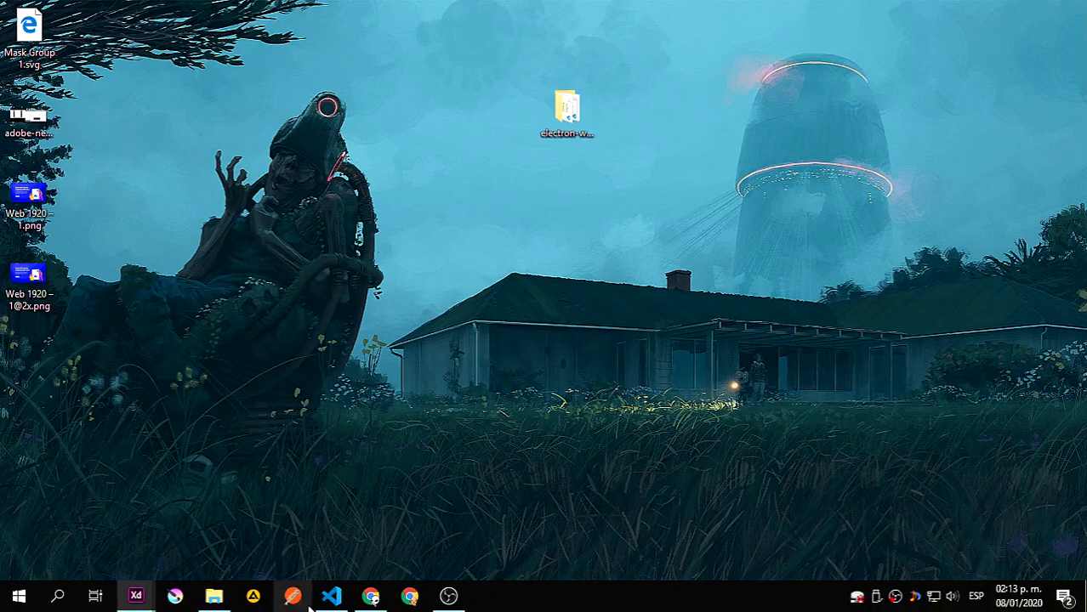
# - Switch to Chrome, view the coded Semantic Seo Websites page from its header, and open the developer tools
pyautogui.moveTo(337, 602)
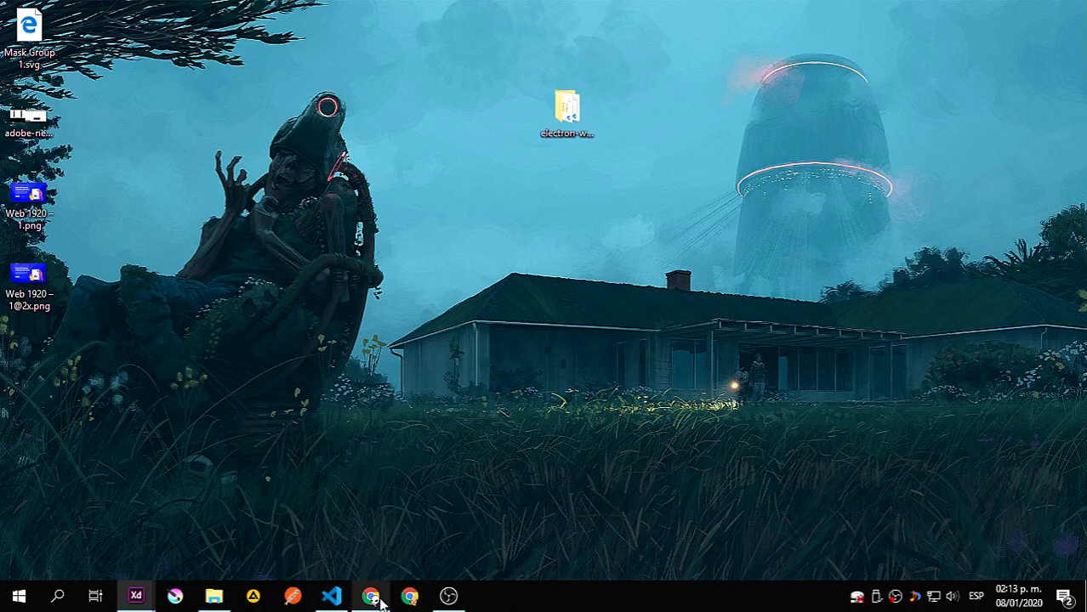
pyautogui.moveTo(378, 593)
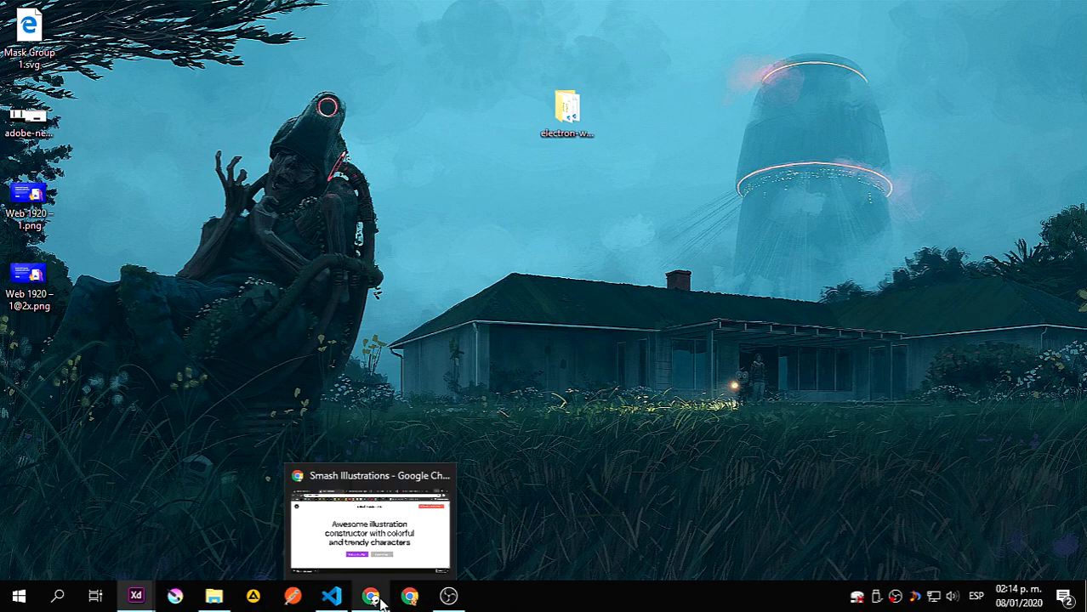
pyautogui.click(375, 551)
pyautogui.click(111, 10)
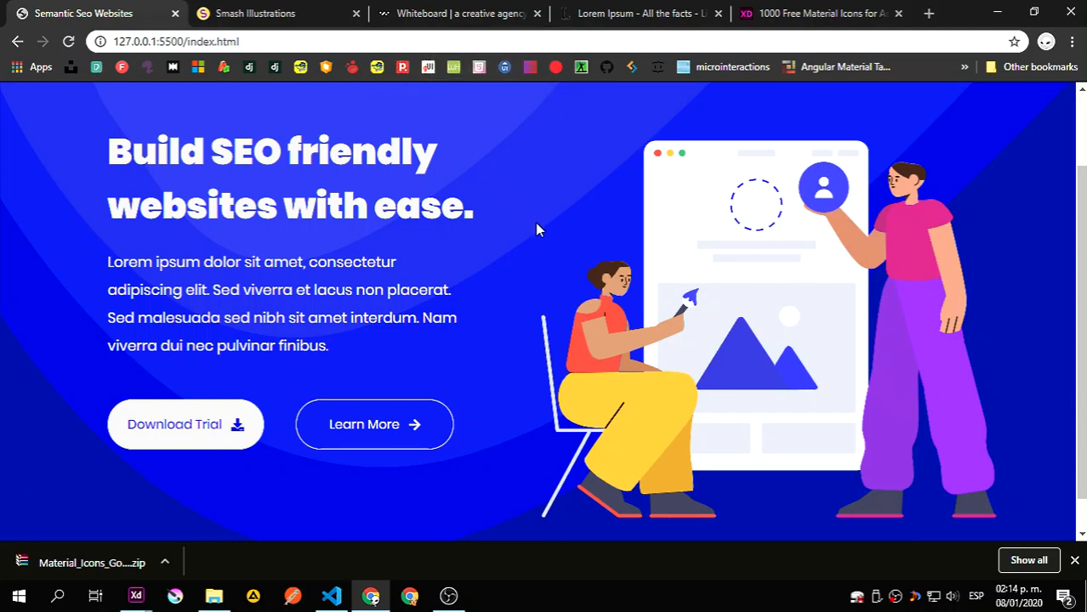
pyautogui.scroll(2, 535, 225)
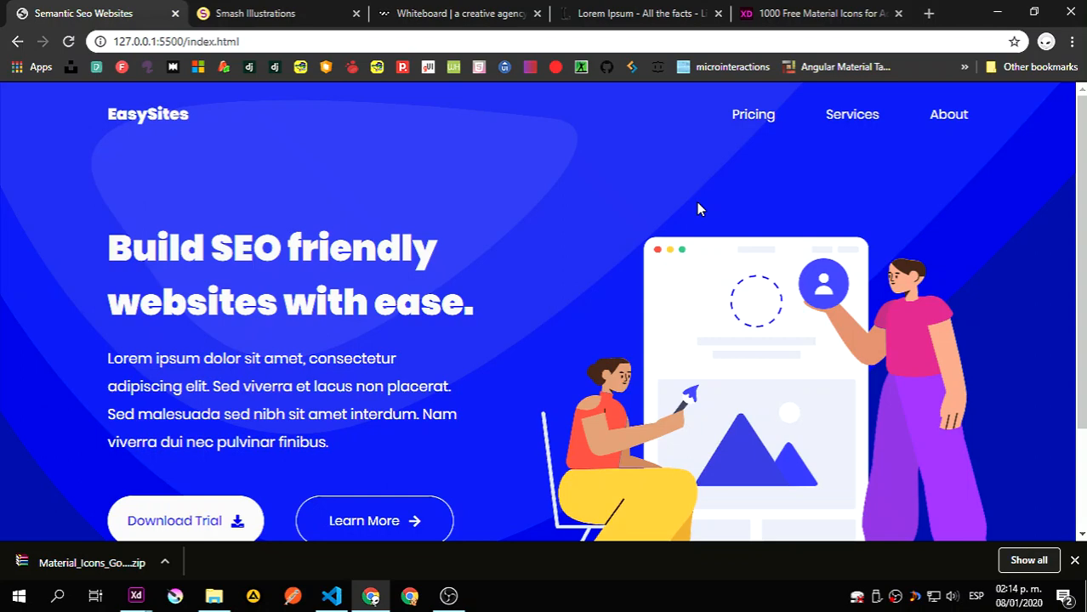
pyautogui.hotkey('ctrl', 'shift', 'i')
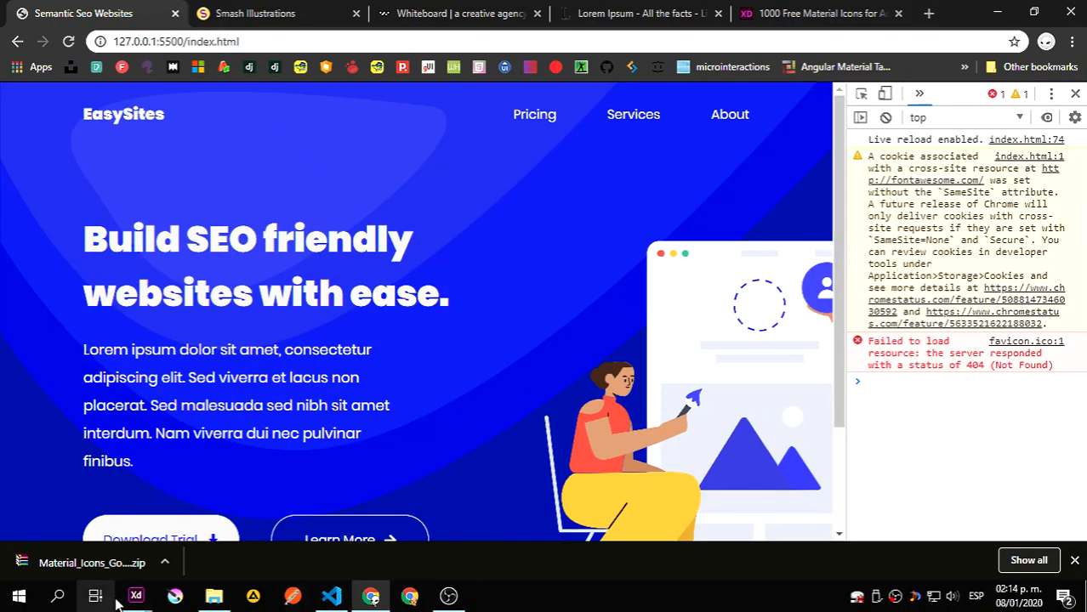
# - Switch to the adobe-header-tut design in Adobe XD and deselect the masked background group
pyautogui.moveTo(136, 595)
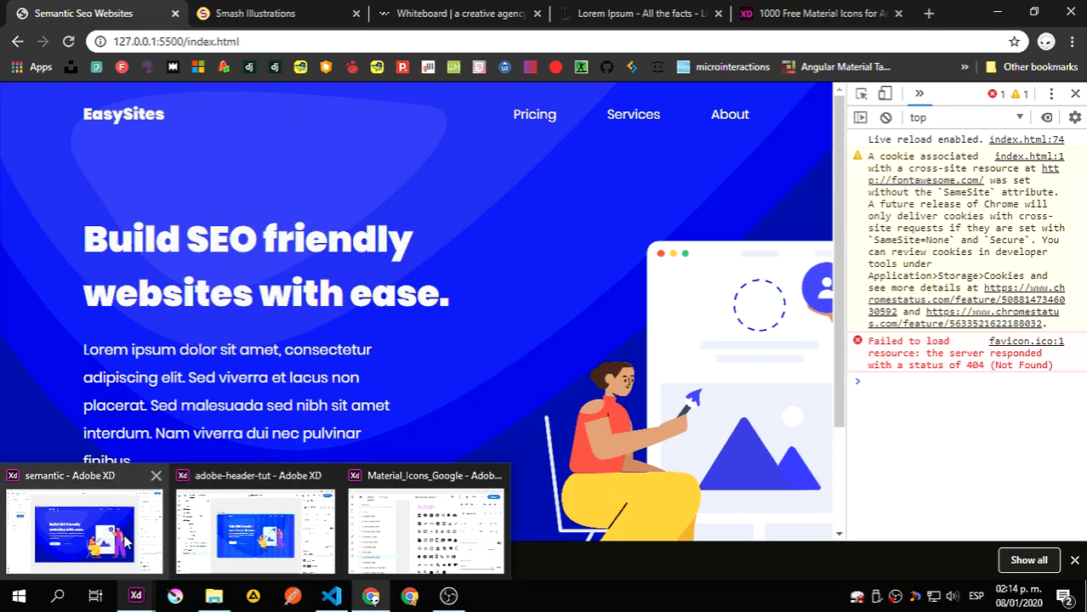
pyautogui.click(219, 528)
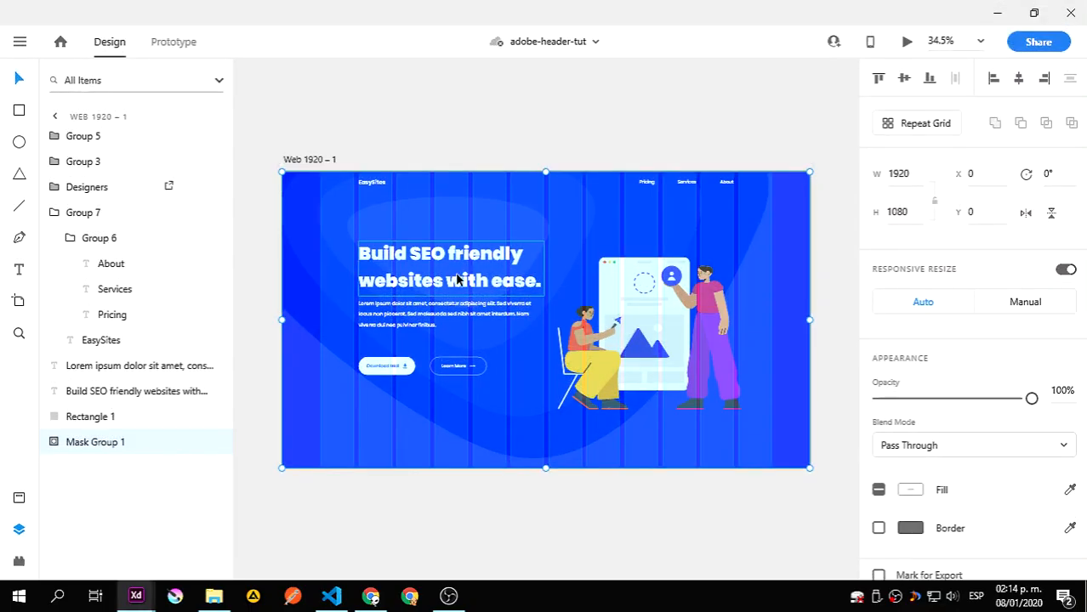
pyautogui.click(790, 128)
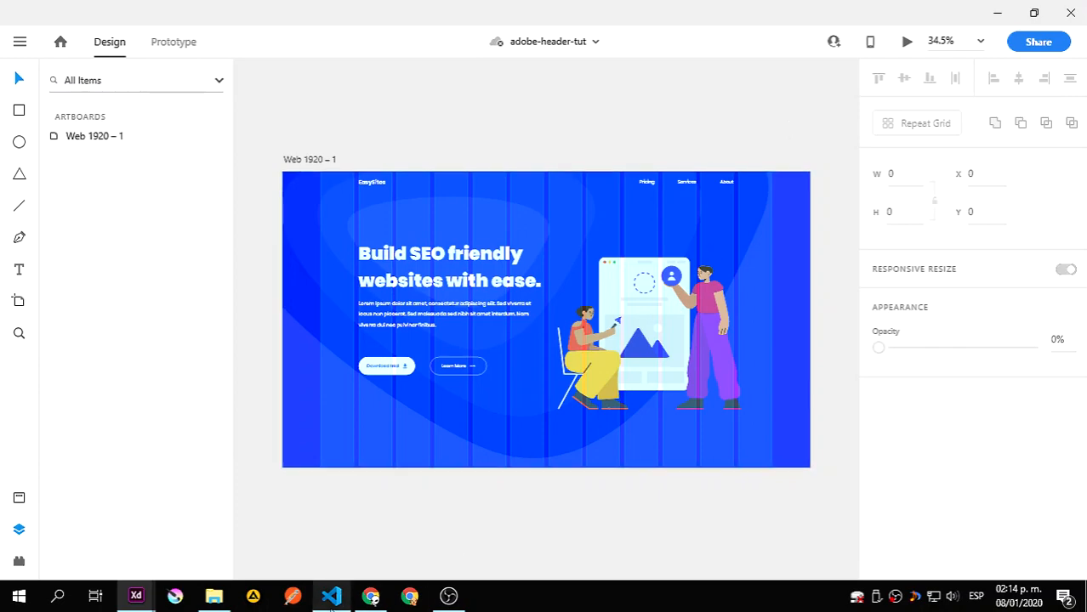
# - Return to the coded page in Chrome, close the downloads bar, and narrow the page viewport to check its responsive layout
pyautogui.click(370, 595)
pyautogui.moveTo(852, 340); pyautogui.dragTo(884, 353)
pyautogui.scroll(-1, 616, 333)
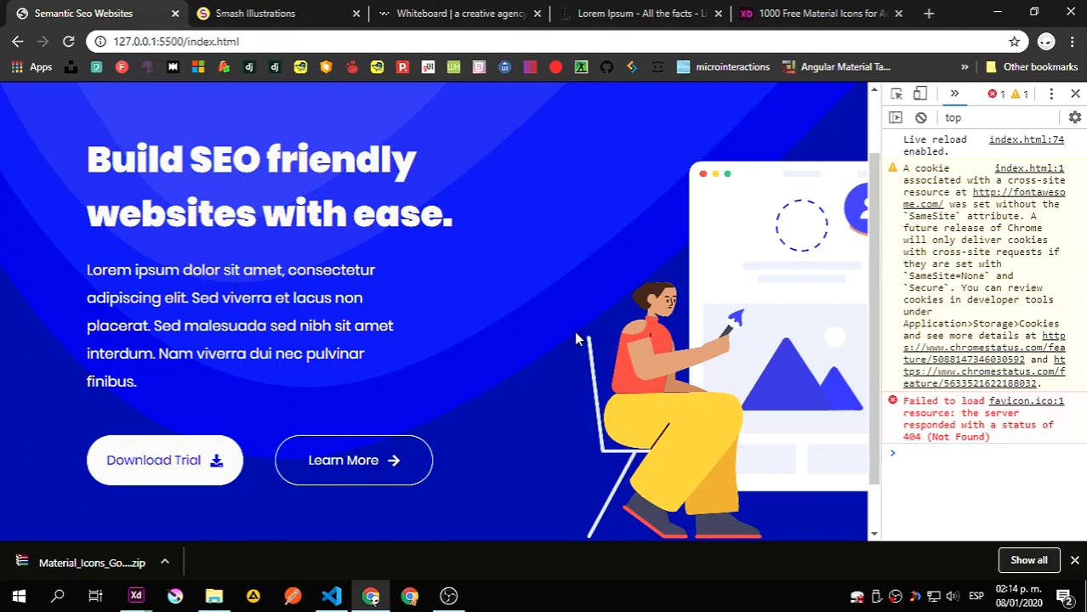
pyautogui.click(1074, 561)
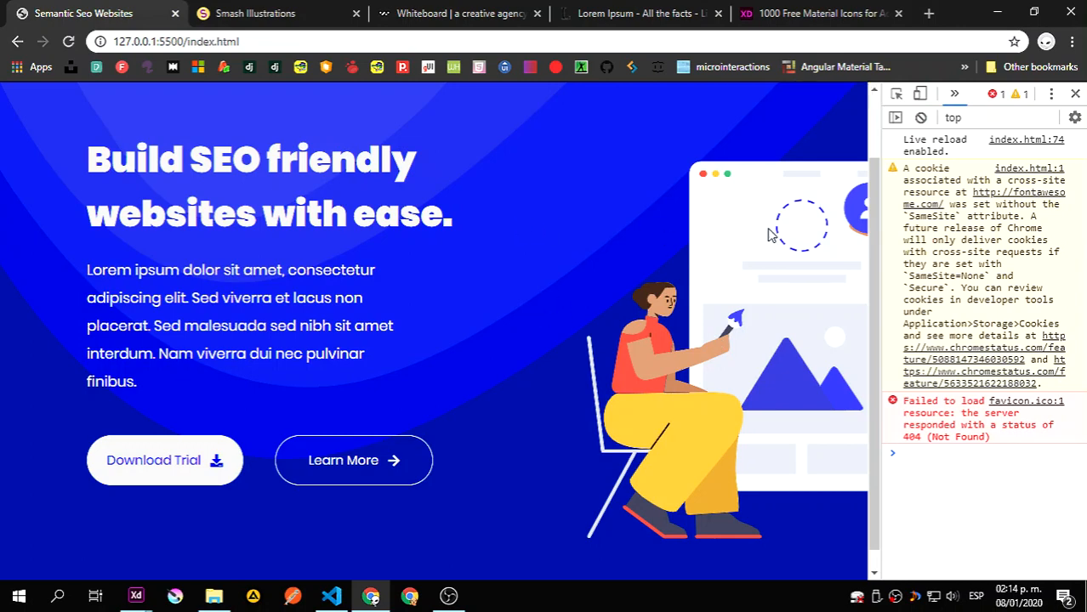
pyautogui.moveTo(874, 236); pyautogui.dragTo(873, 133)
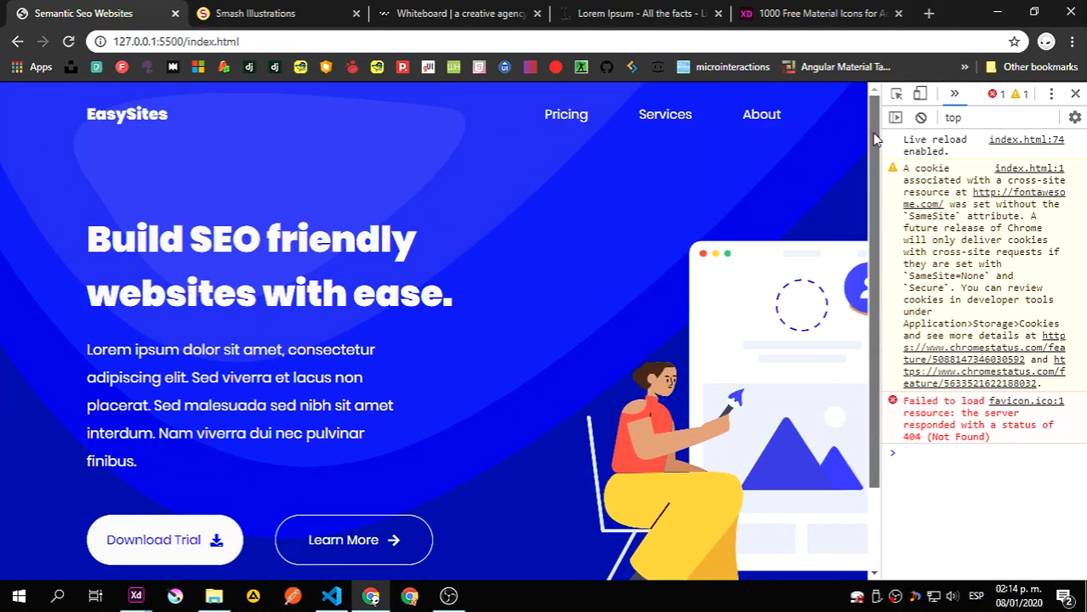
pyautogui.scroll(-1, 883, 255)
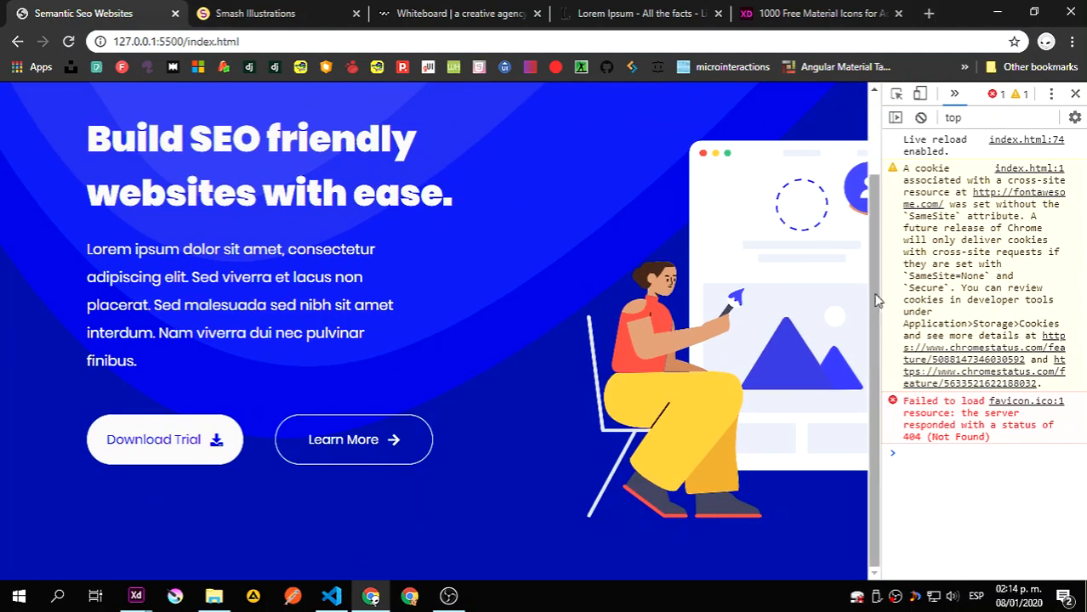
pyautogui.moveTo(883, 295); pyautogui.dragTo(761, 306)
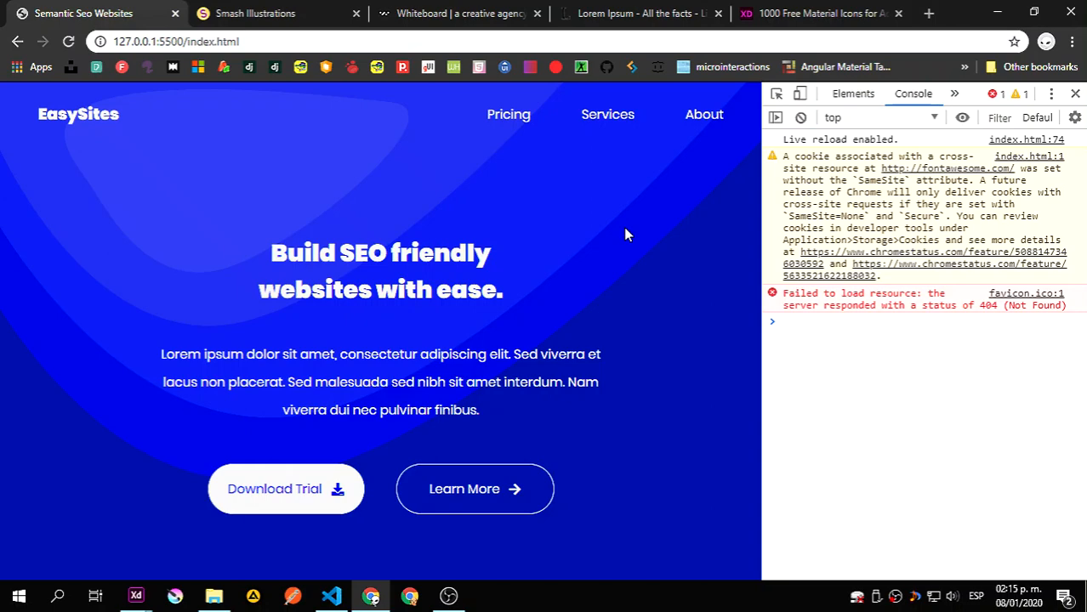
# - Load lapa.ninja in the browser tab that holds the Whiteboard agency site
pyautogui.click(507, 15)
pyautogui.click(354, 41)
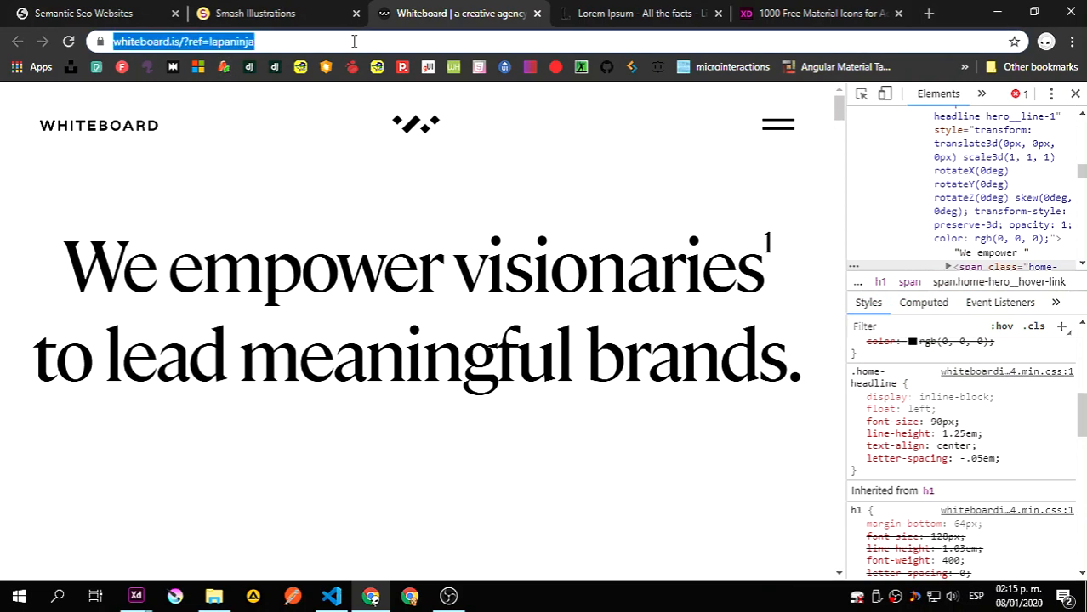
pyautogui.write('lapa')
pyautogui.press('Right')
pyautogui.press('Return')
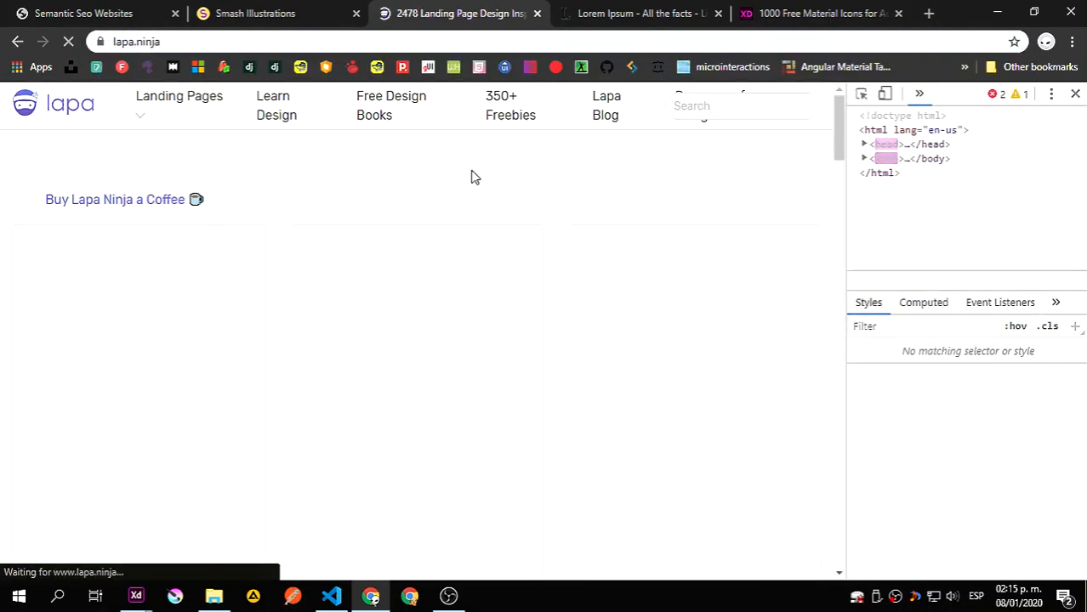
# - Browse the landing page examples in the Lapa gallery, and switch to the XDGuru Material Icons page
pyautogui.scroll(-3, 555, 330)
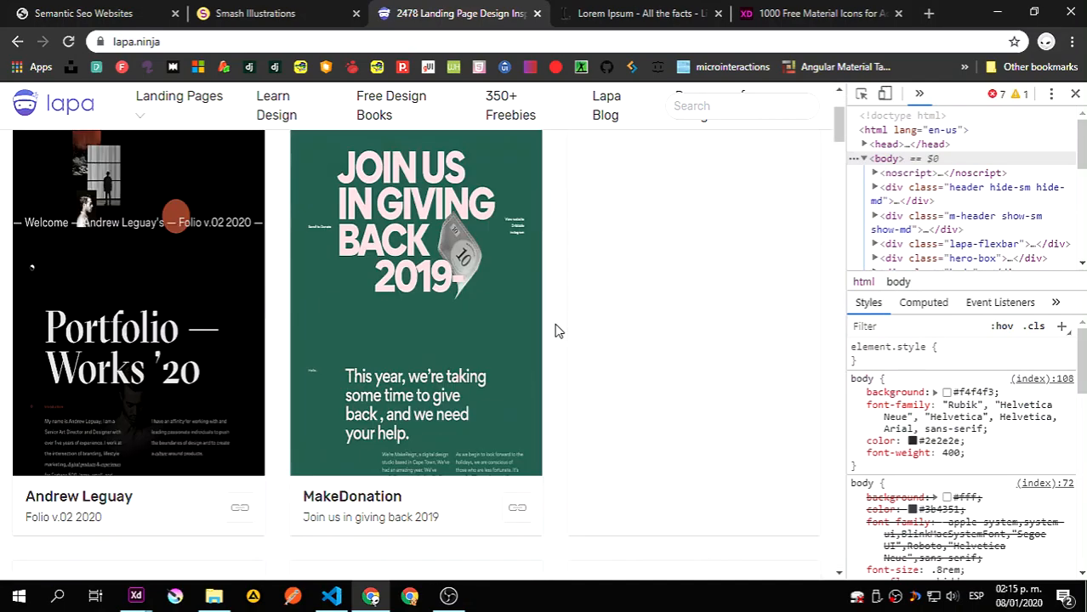
pyautogui.scroll(-3, 555, 330)
pyautogui.scroll(2, 655, 364)
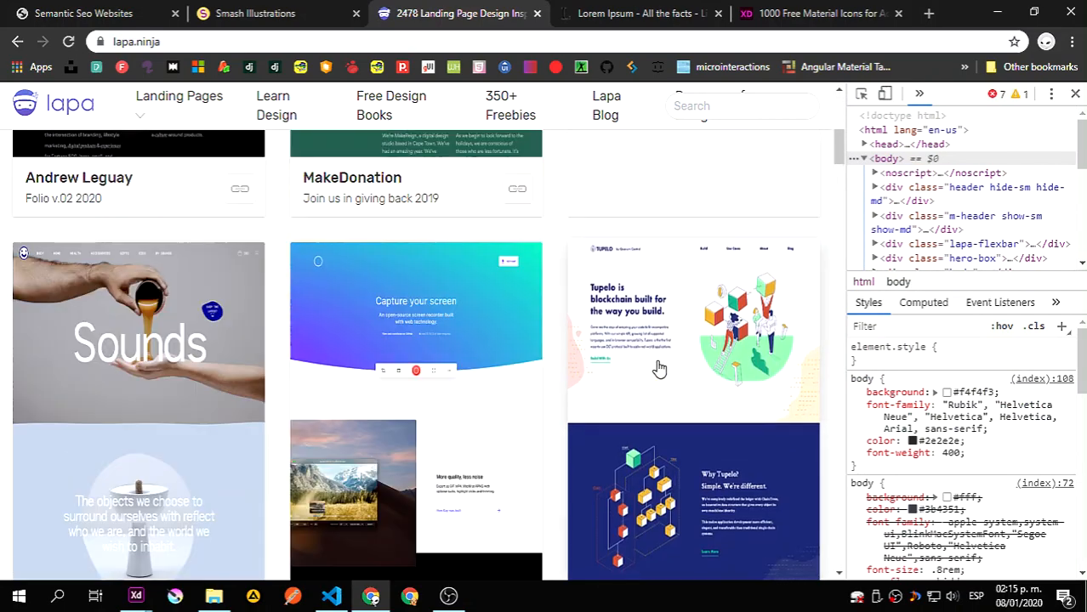
pyautogui.scroll(-2, 659, 367)
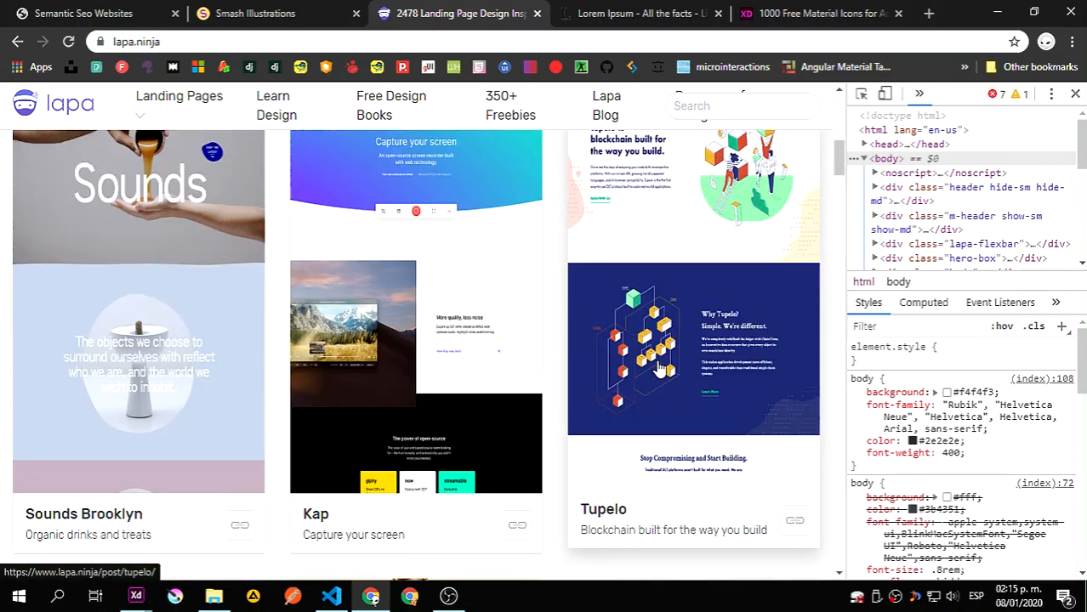
pyautogui.scroll(1, 659, 368)
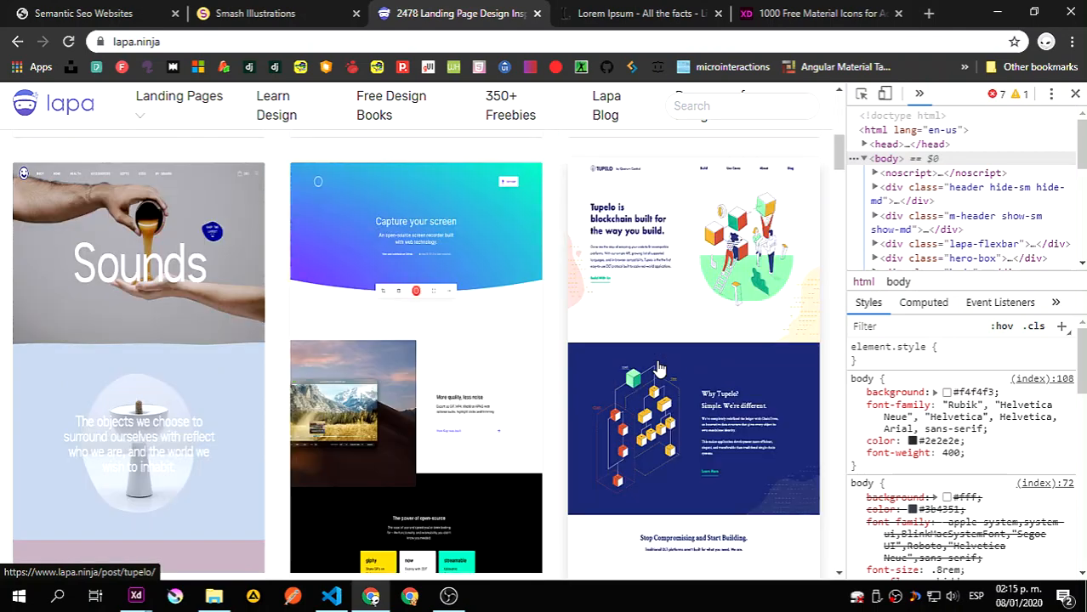
pyautogui.scroll(-6, 553, 345)
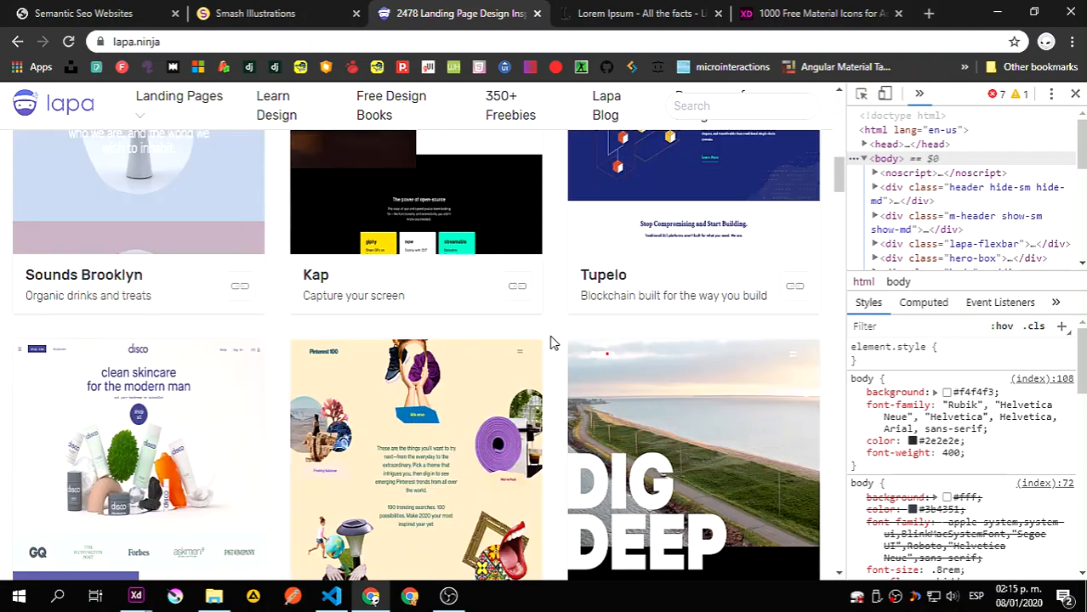
pyautogui.scroll(-4, 551, 343)
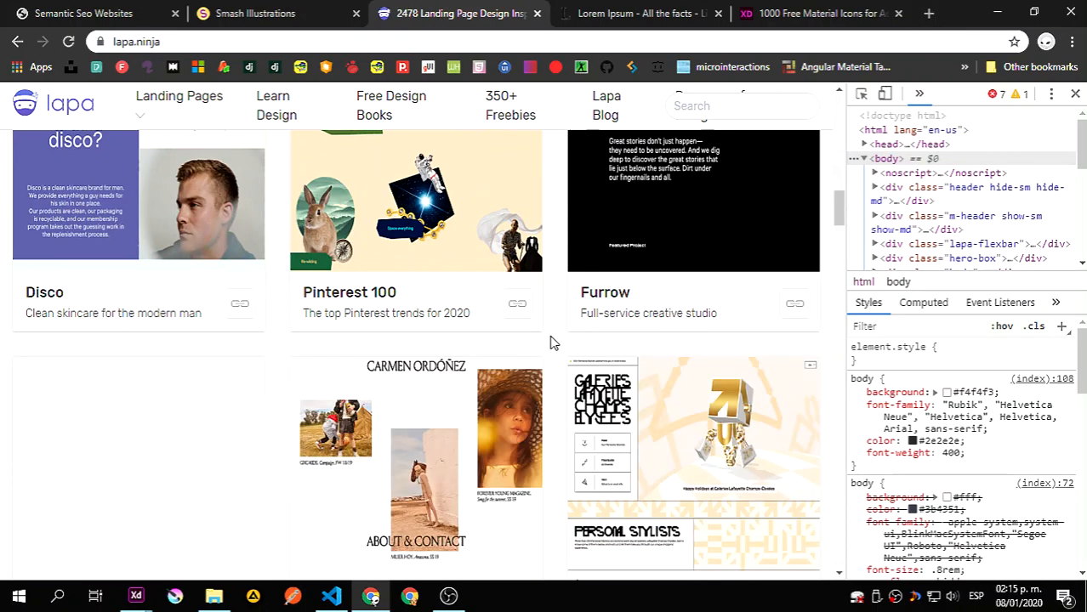
pyautogui.click(791, 14)
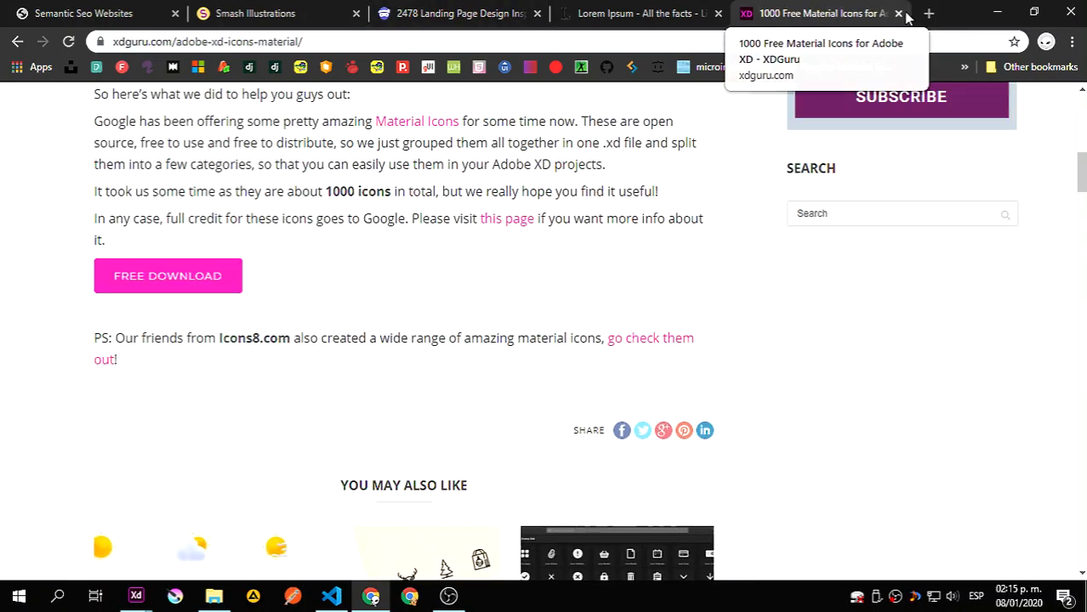
# - View the Lorem Ipsum site, and return to the coded EasySites page and widen its viewport to check the two-column hero layout
pyautogui.click(705, 15)
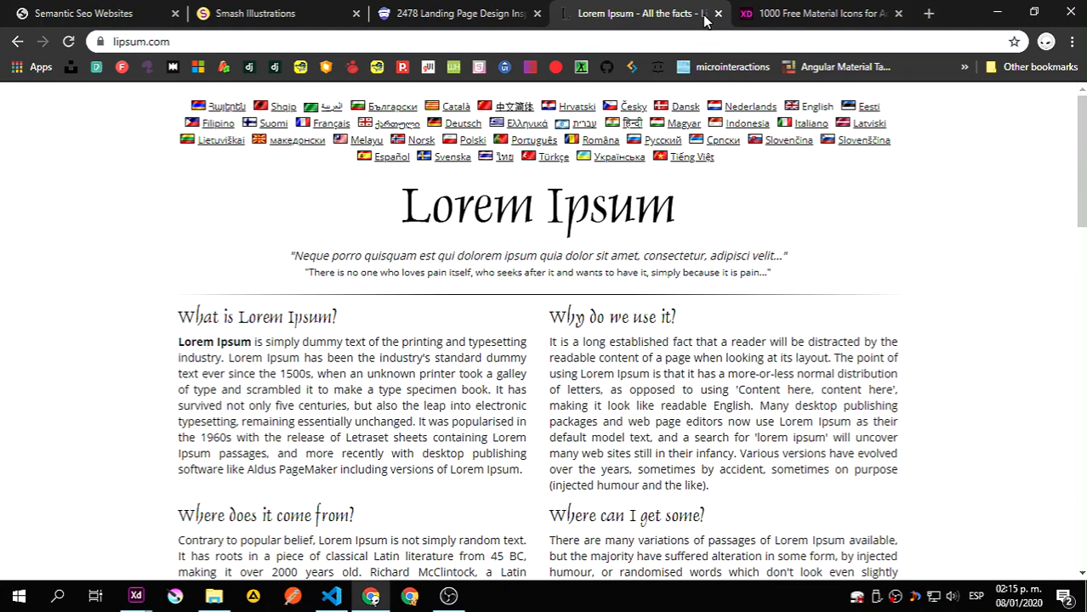
pyautogui.click(94, 16)
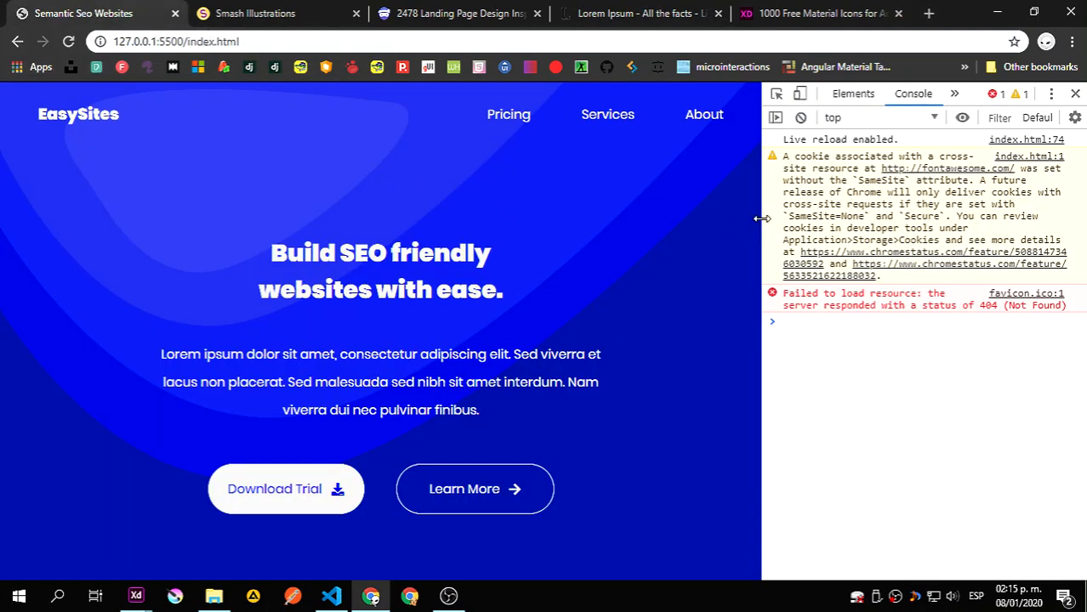
pyautogui.moveTo(762, 227); pyautogui.dragTo(814, 227)
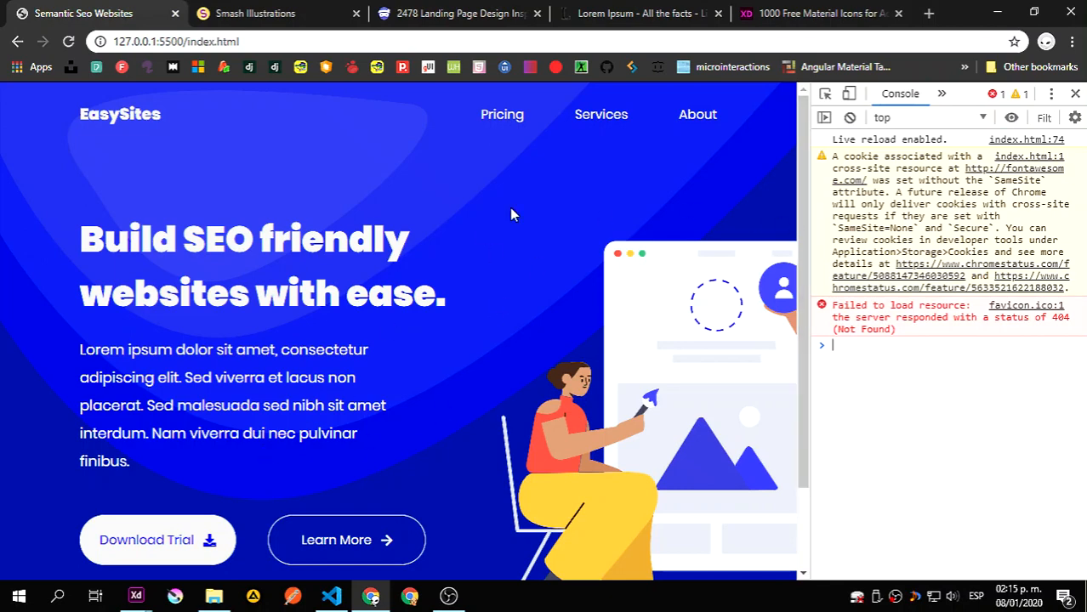
# - Review the adobe-header-tut design in Adobe XD, and switch back to Chrome to narrow the coded page to about 519 px wide
pyautogui.moveTo(136, 596)
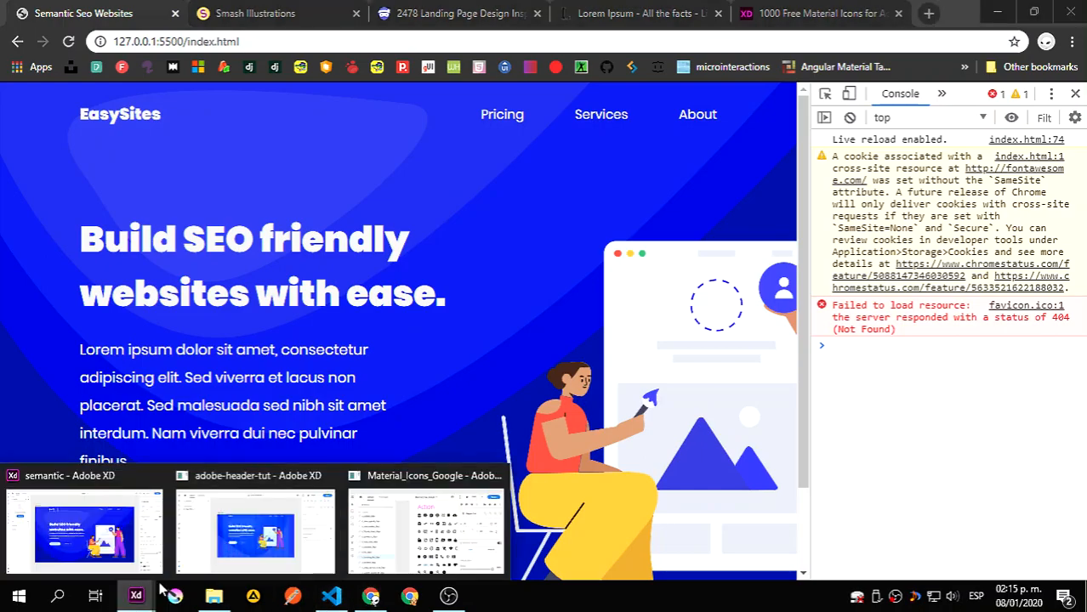
pyautogui.click(245, 540)
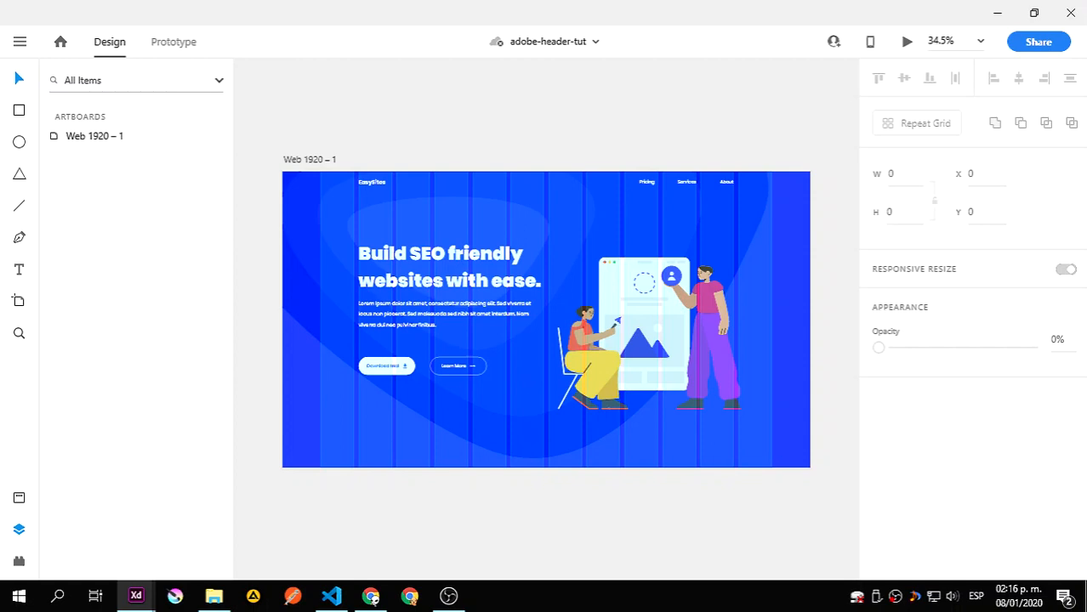
pyautogui.moveTo(330, 600)
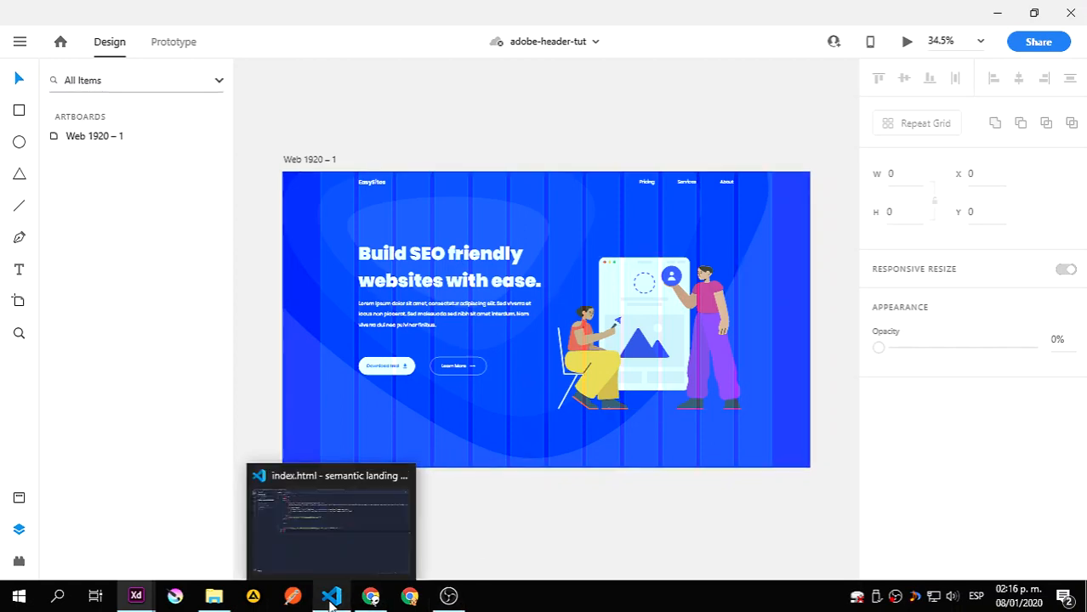
pyautogui.moveTo(371, 597)
pyautogui.click(374, 536)
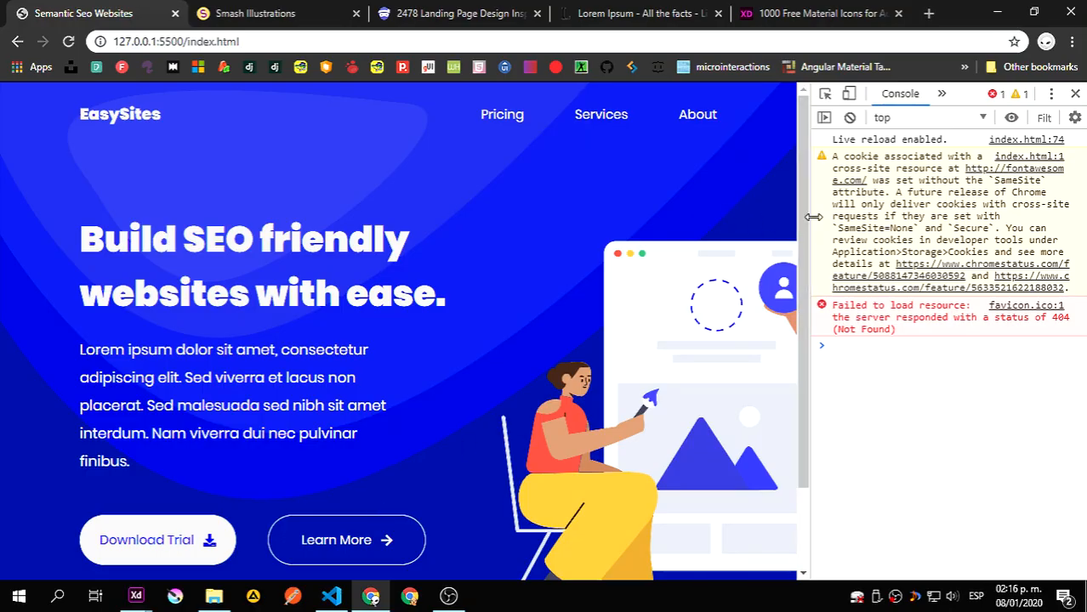
pyautogui.moveTo(812, 217); pyautogui.dragTo(408, 265)
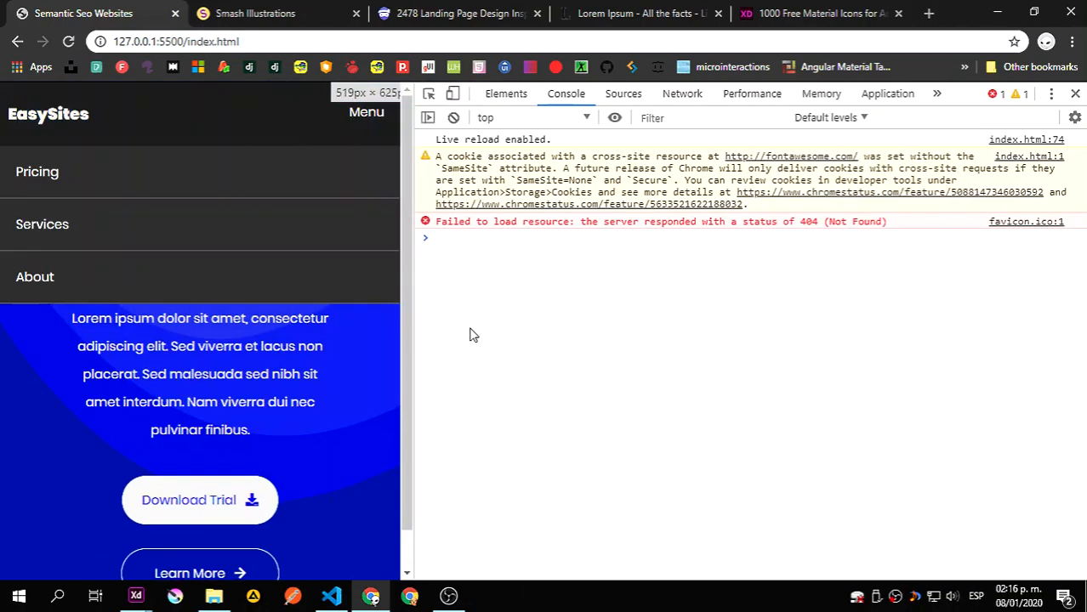
pyautogui.click(1011, 598)
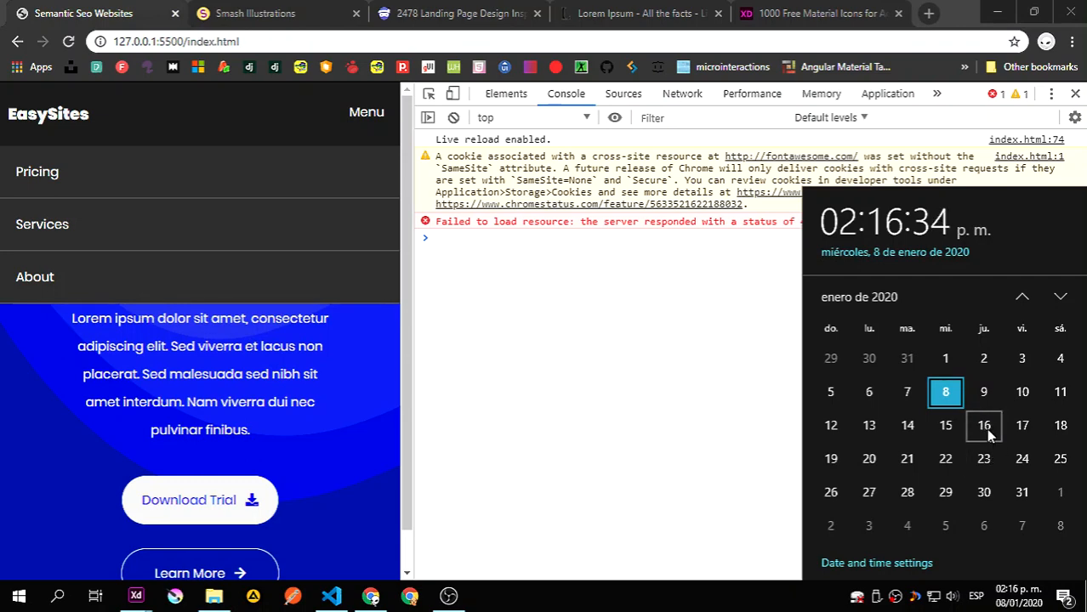
pyautogui.click(324, 442)
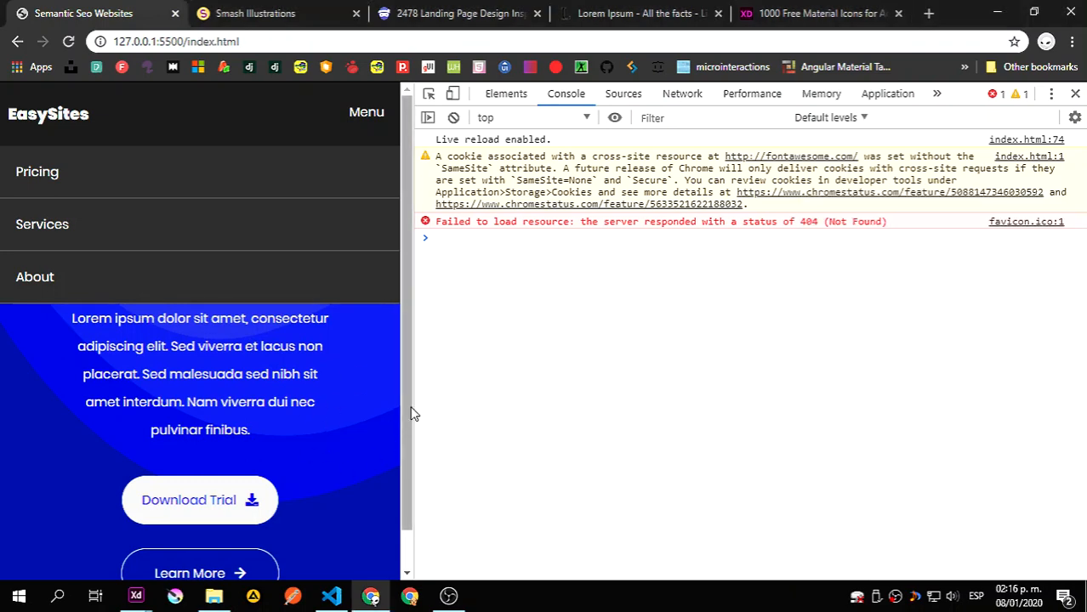
# - Widen the coded page's viewport in stages from the mobile to the desktop layout to check how the hero section responds
pyautogui.moveTo(402, 391); pyautogui.dragTo(631, 386)
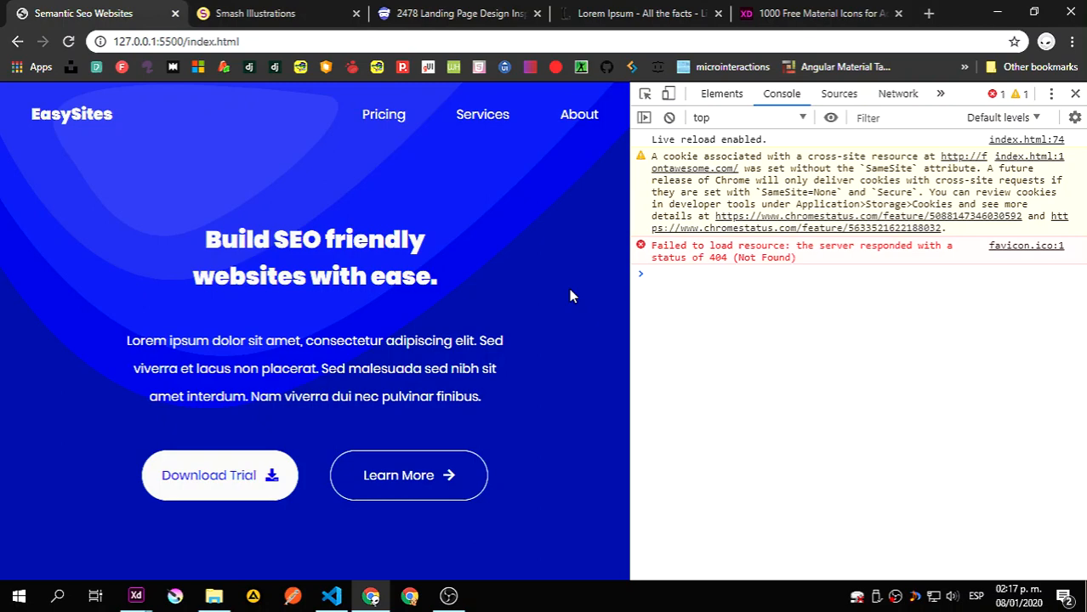
pyautogui.moveTo(629, 307); pyautogui.dragTo(783, 313)
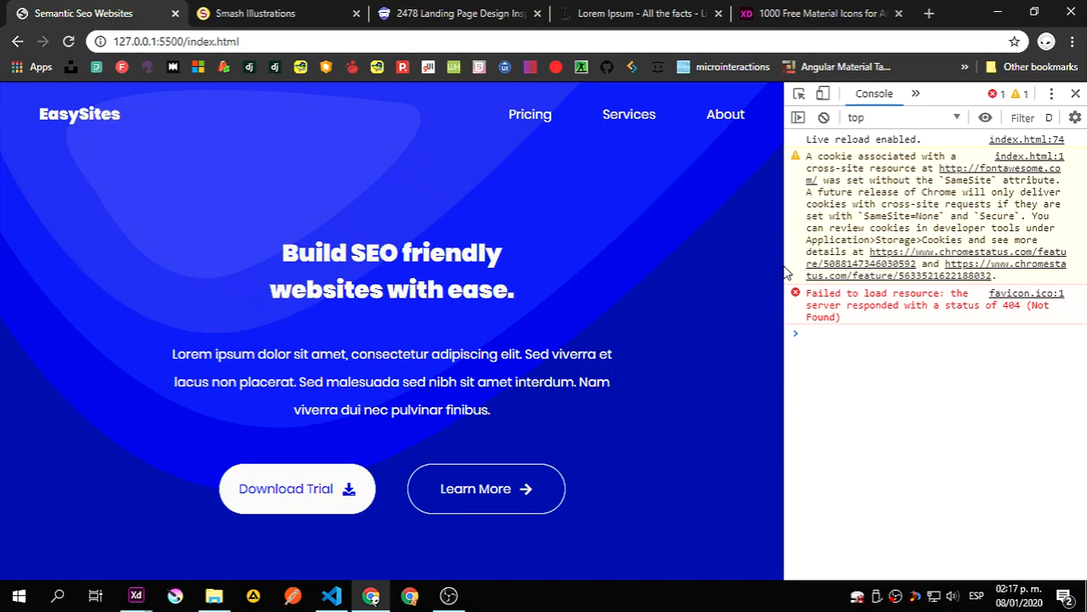
pyautogui.moveTo(783, 265); pyautogui.dragTo(848, 264)
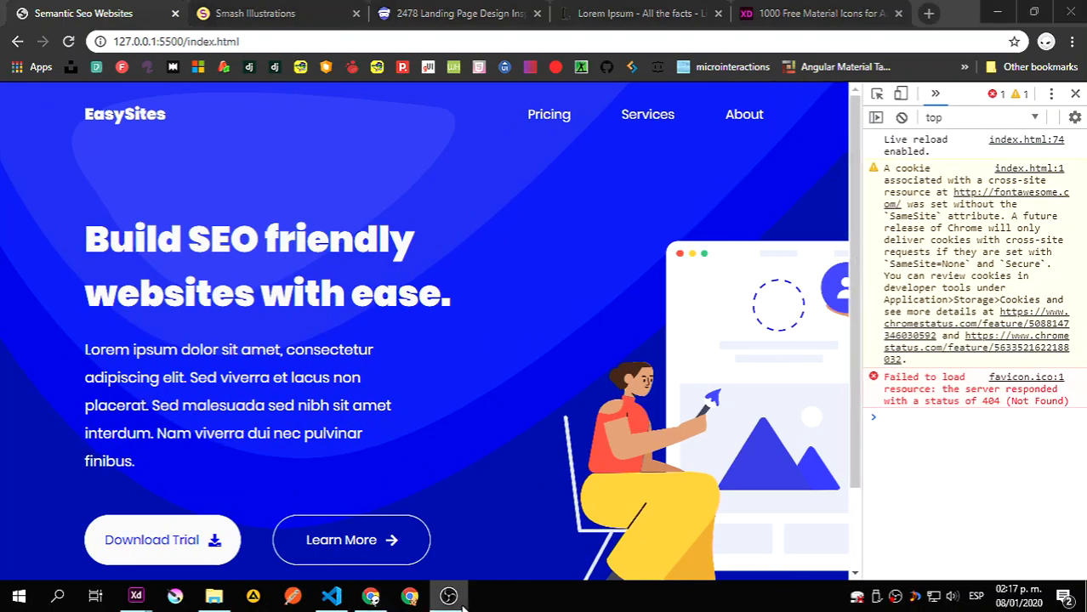